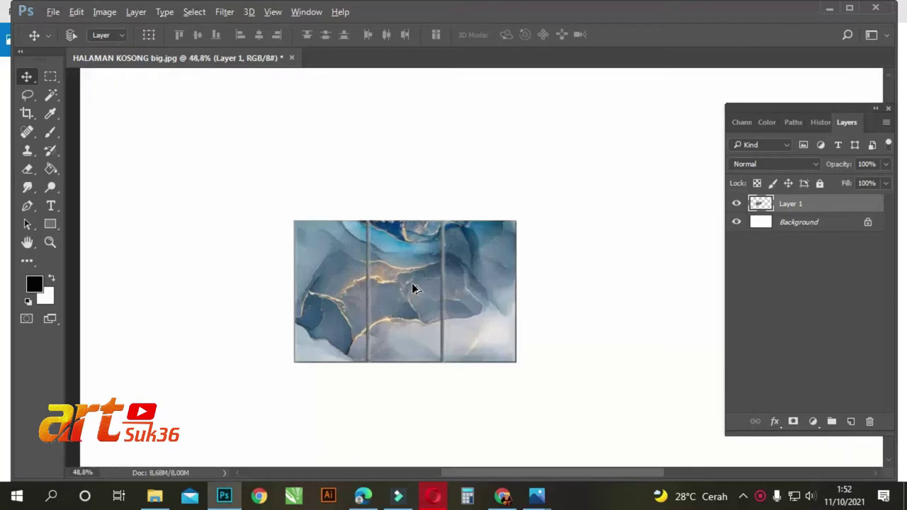
Scale the marble artwork layer up to about 177% from its lower corner
key(ctrl+t)
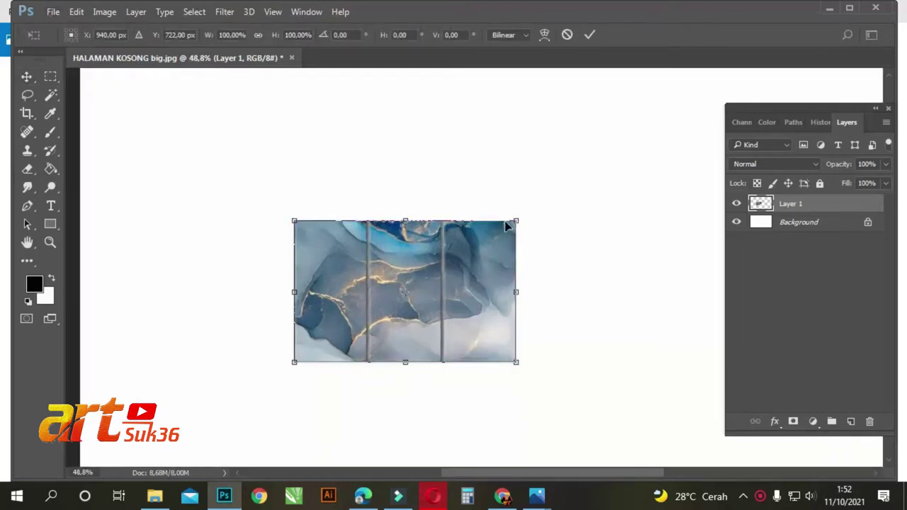
drag(514, 221, 687, 112)
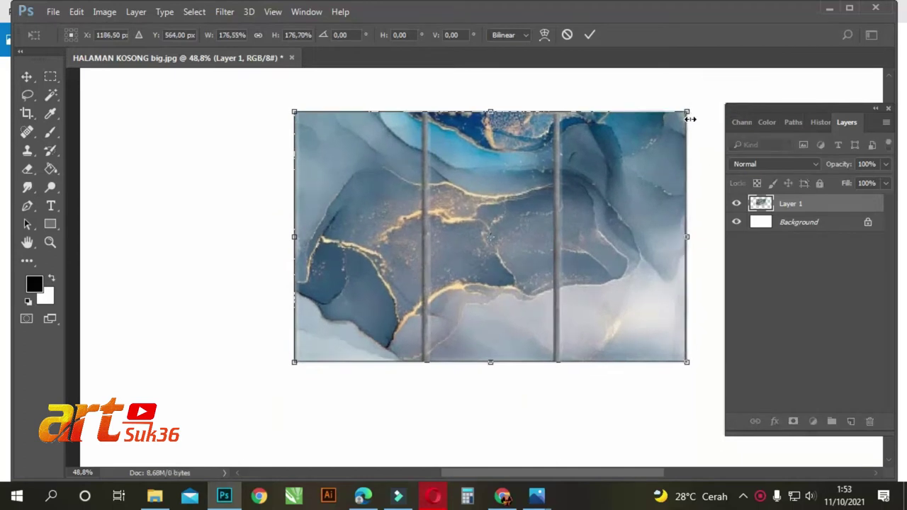
key(Return)
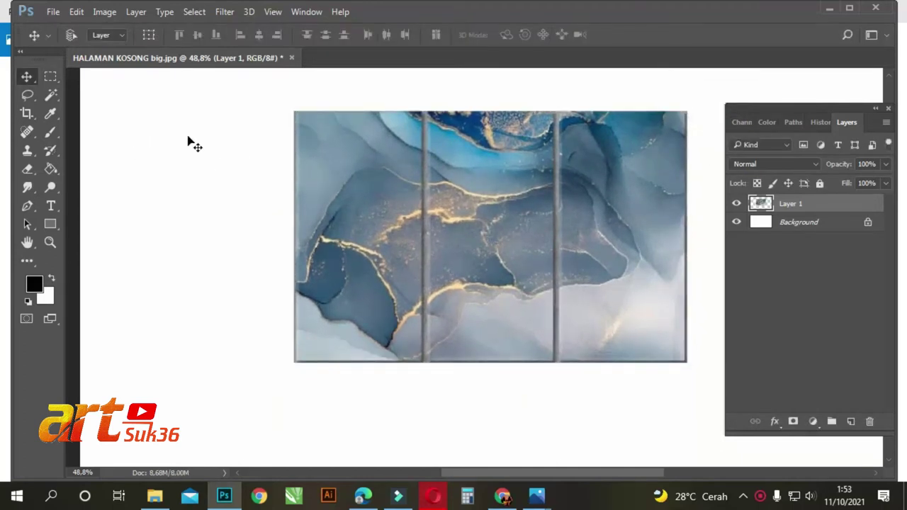
Cut out the two dark vertical dividers as equally wide strips, splitting the artwork into three separate panels, and clear the selection
click(44, 79)
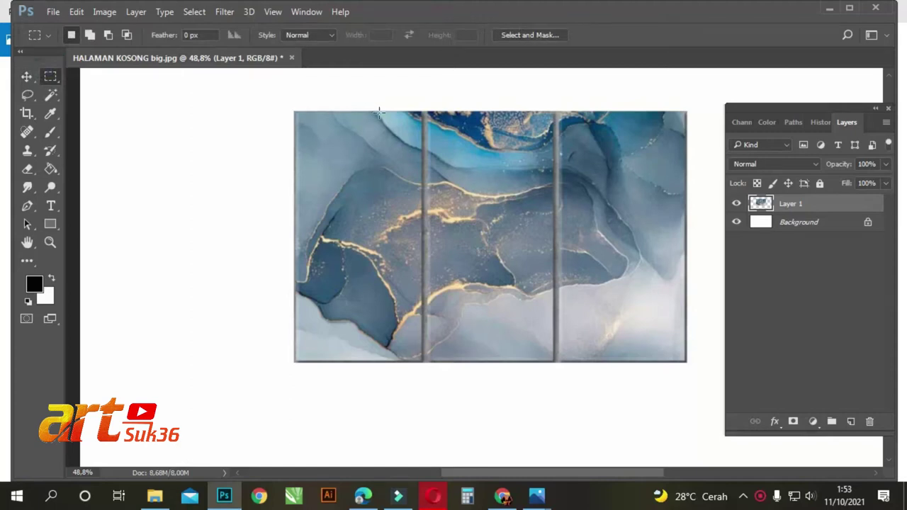
drag(421, 97, 428, 407)
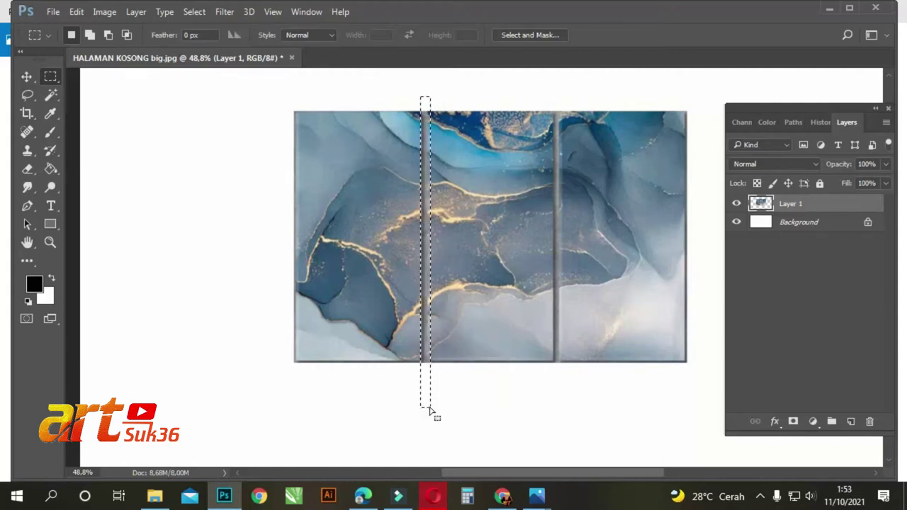
key(Delete)
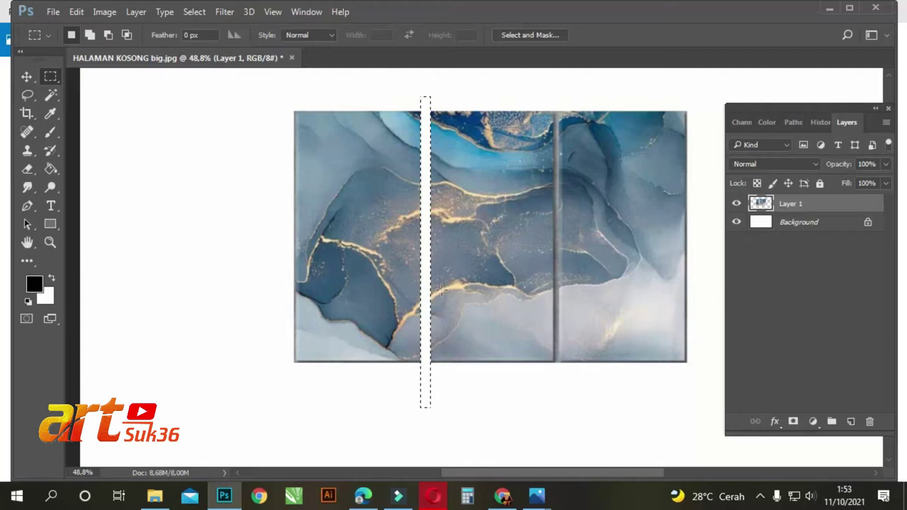
drag(429, 318, 558, 314)
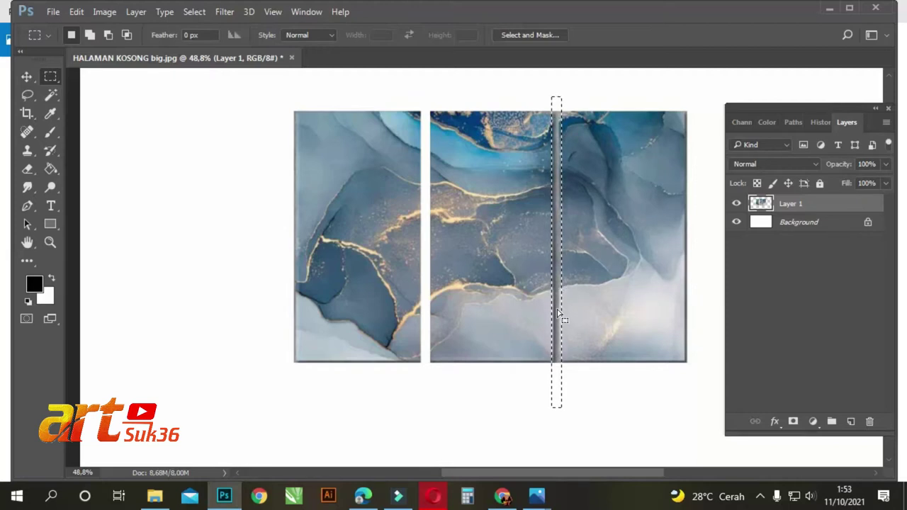
key(Delete)
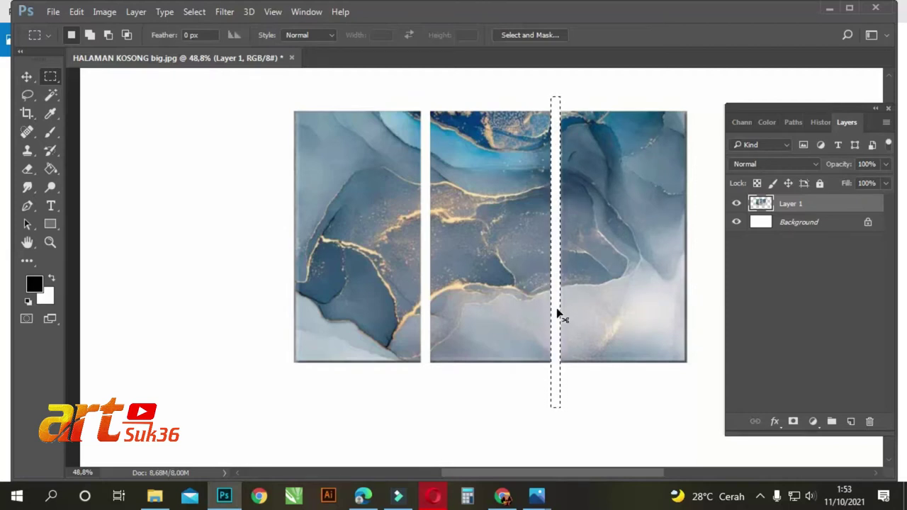
key(ctrl+d)
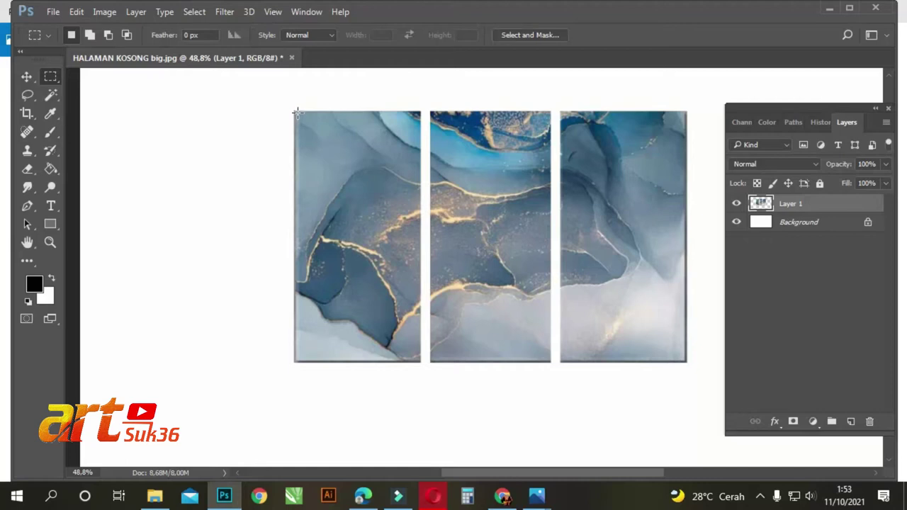
Trim the artwork's grey outer edges by deleting everything outside a rectangular selection around the three panels, and deselect
drag(297, 110, 686, 363)
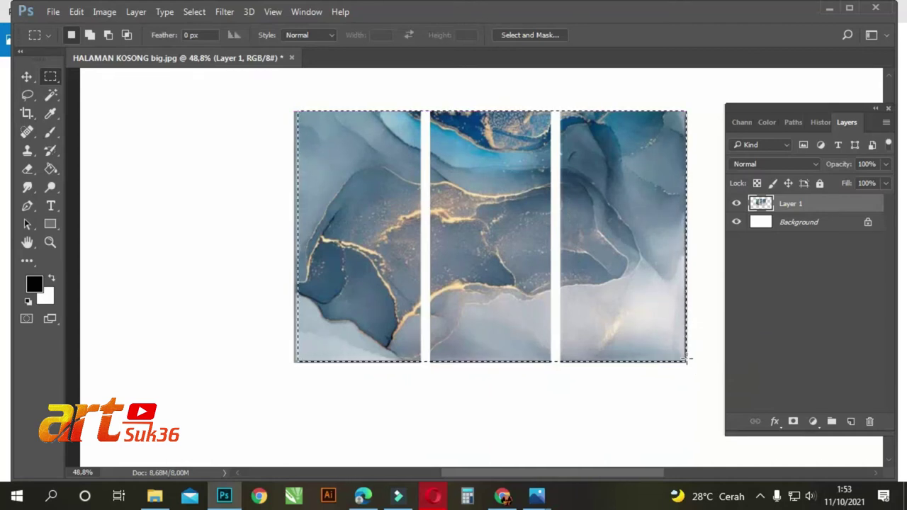
key(ctrl+shift+i)
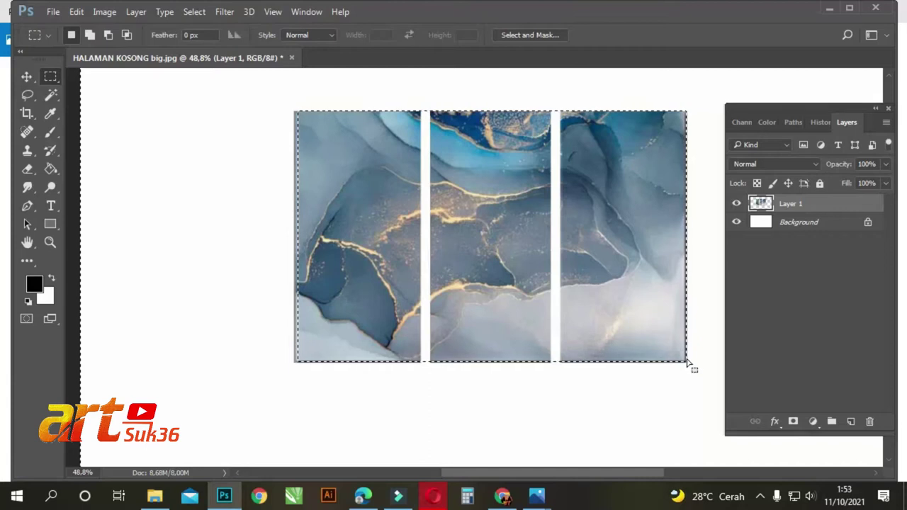
key(Delete)
key(ctrl+d)
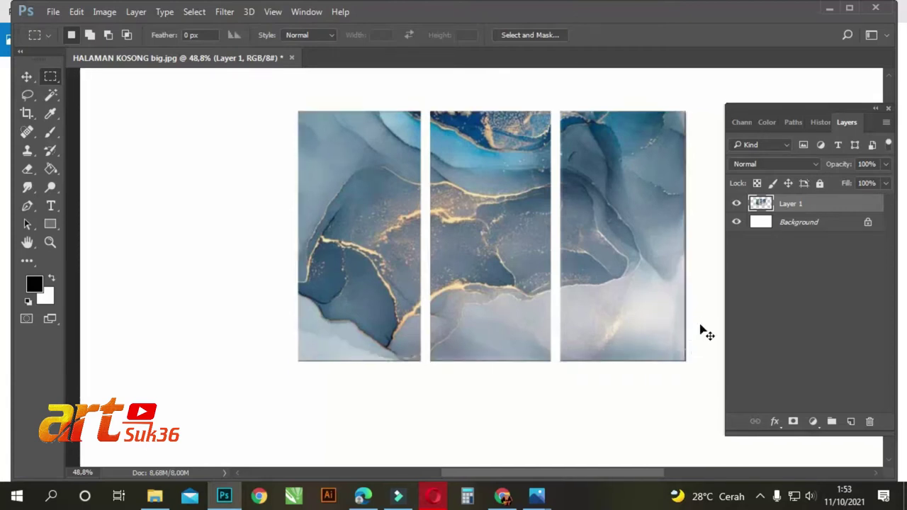
Enlarge the three-panel artwork to about 153% and apply the transformation
key(ctrl+t)
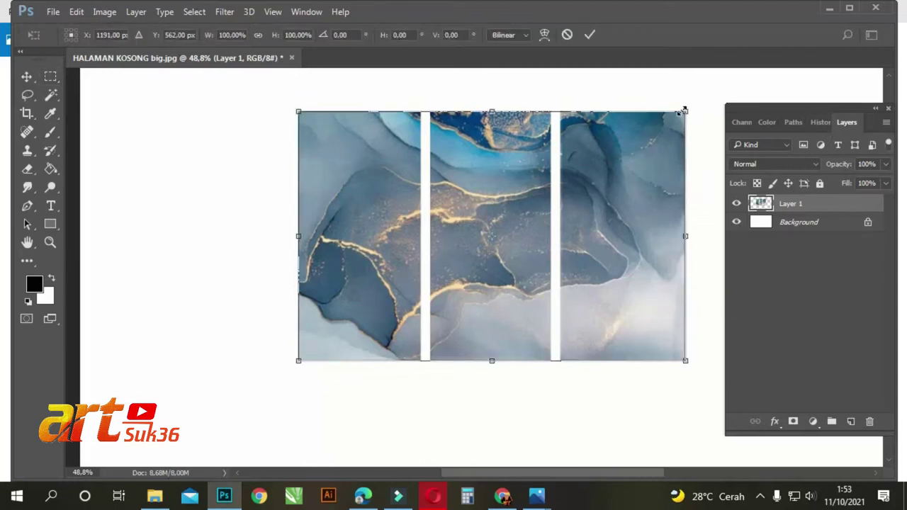
drag(685, 110, 715, 412)
scroll(532, 200, down, 5)
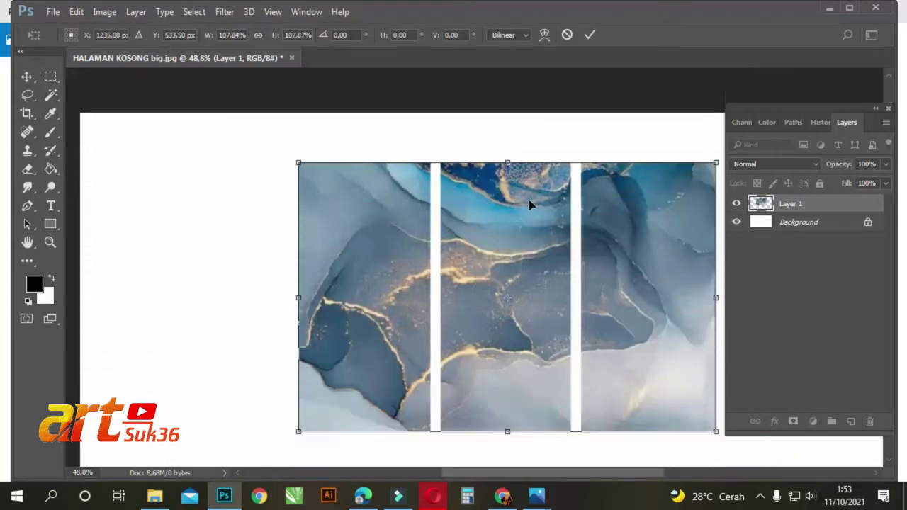
drag(297, 353, 123, 466)
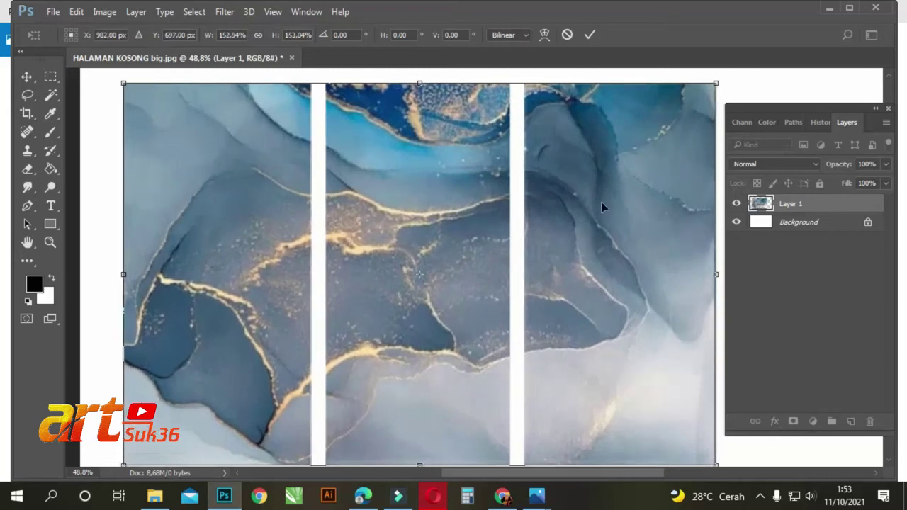
scroll(500, 252, down, 4)
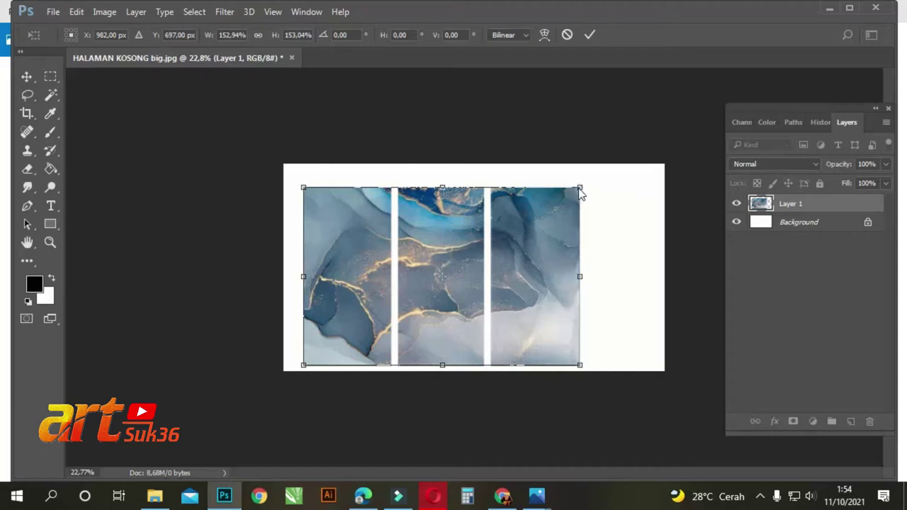
click(27, 75)
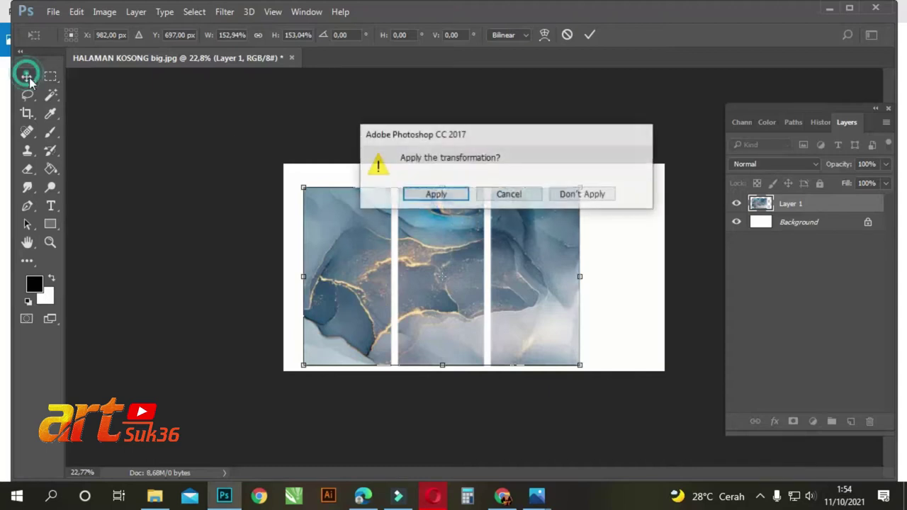
click(435, 196)
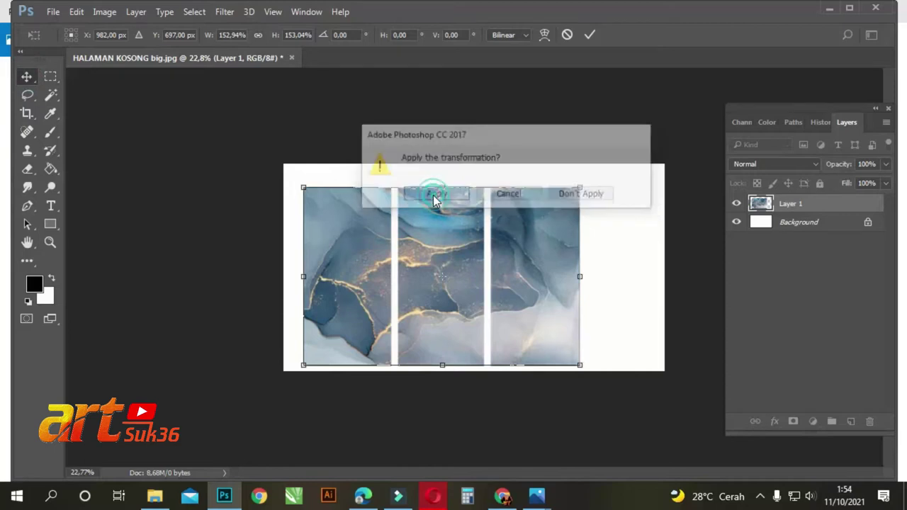
Resize the three-panel artwork again and reposition it near the centre of the canvas with white margins all around
key(ctrl+t)
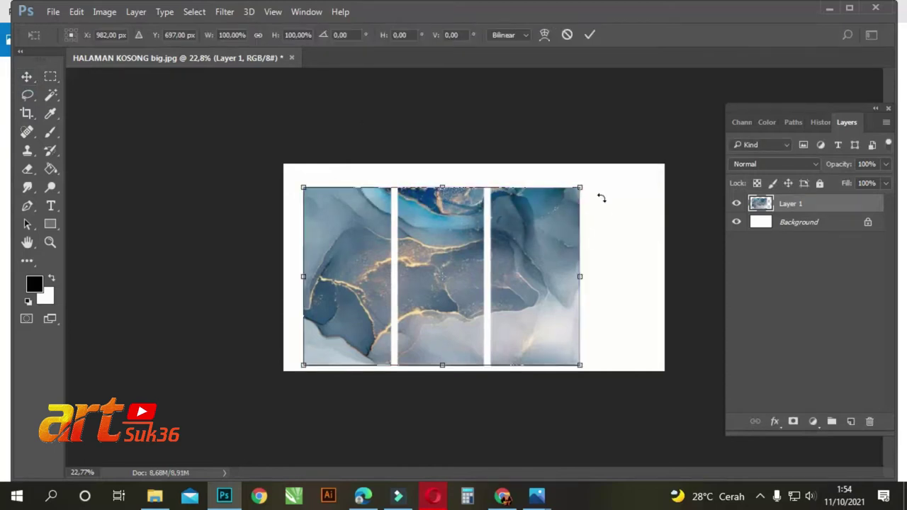
mouse_move(581, 187)
mouse_down()
mouse_move(616, 164)
mouse_move(584, 183)
mouse_up()
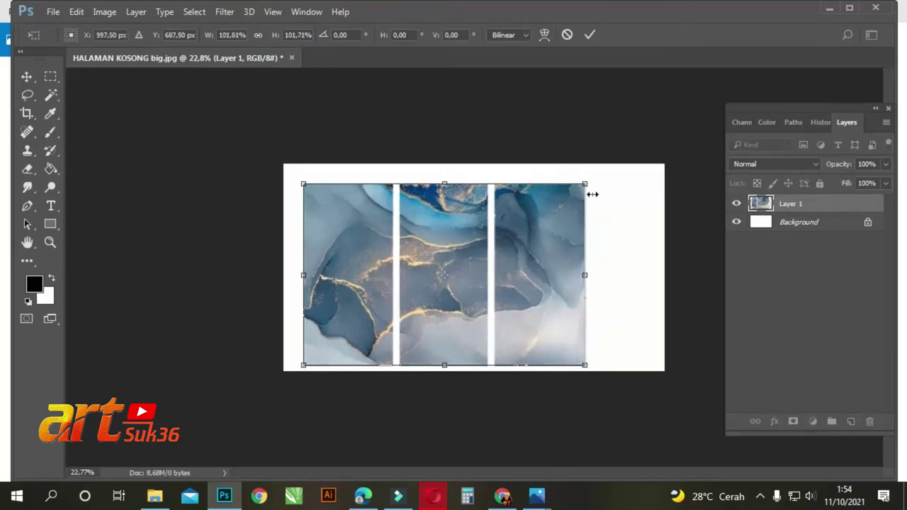
drag(559, 217, 588, 215)
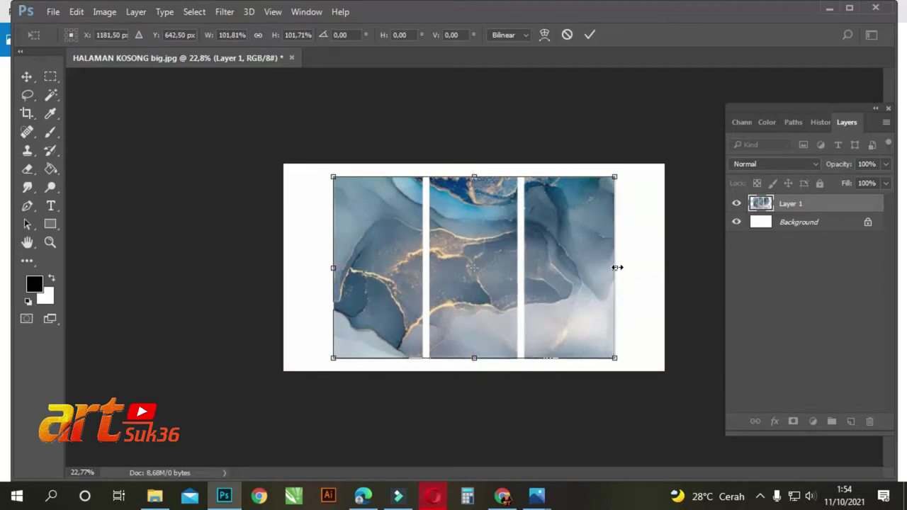
drag(615, 269, 634, 269)
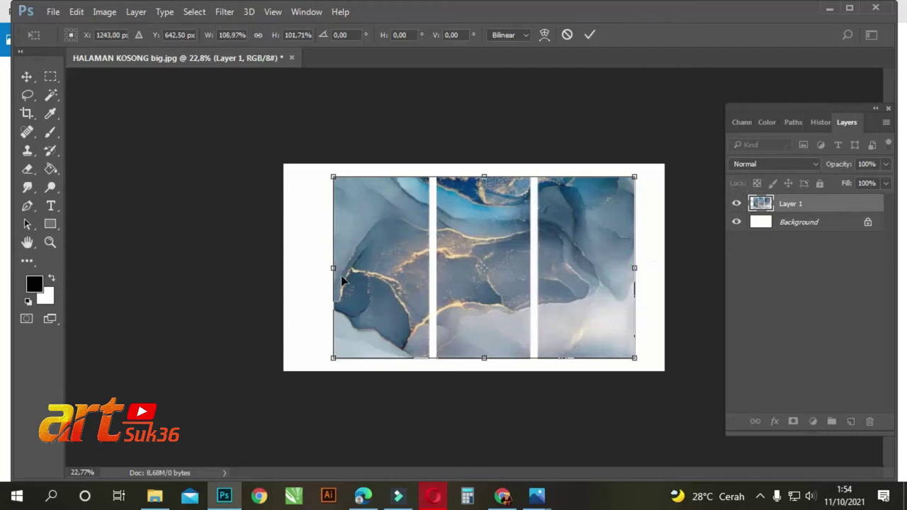
drag(331, 268, 296, 269)
drag(634, 175, 563, 233)
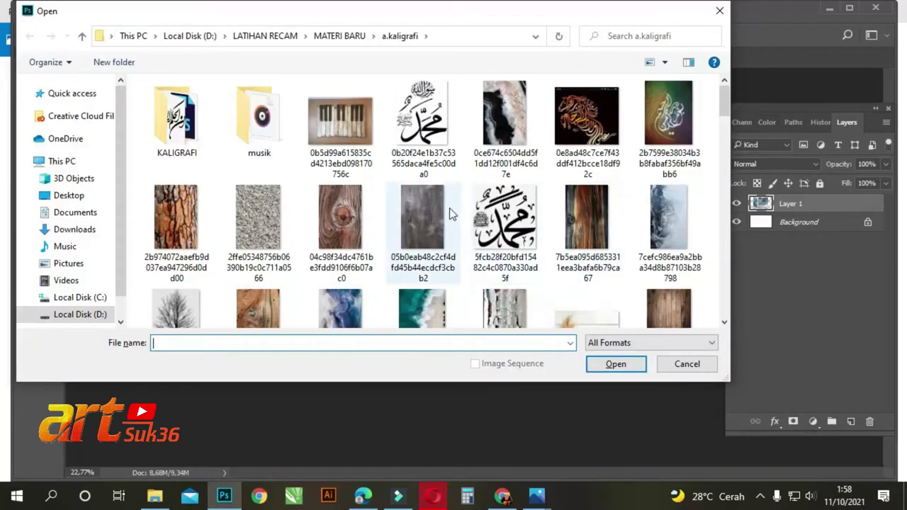
Open the grey wood texture 05b0eab48c2cf4dfd45b44ecdcf3cbb2.jpg, copy it into the artwork document as a new layer, and close the source image
click(449, 208)
click(615, 364)
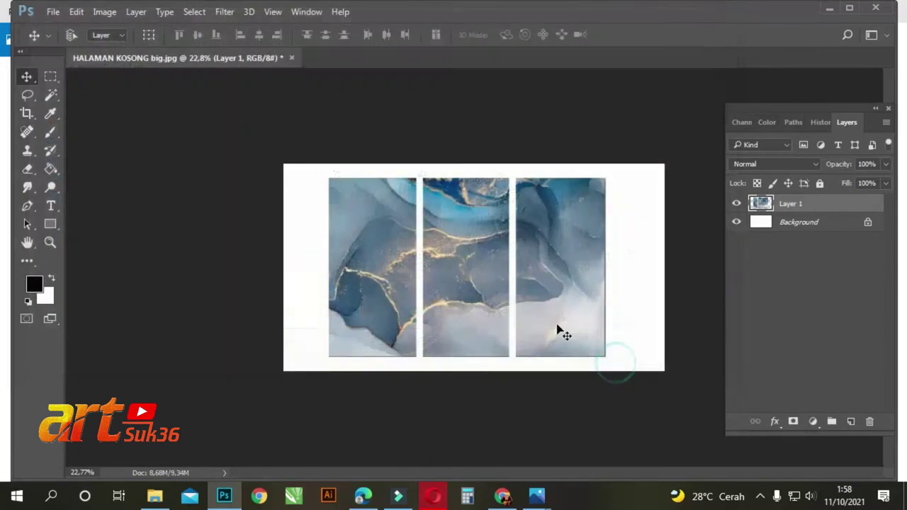
drag(427, 63, 448, 100)
drag(475, 198, 301, 198)
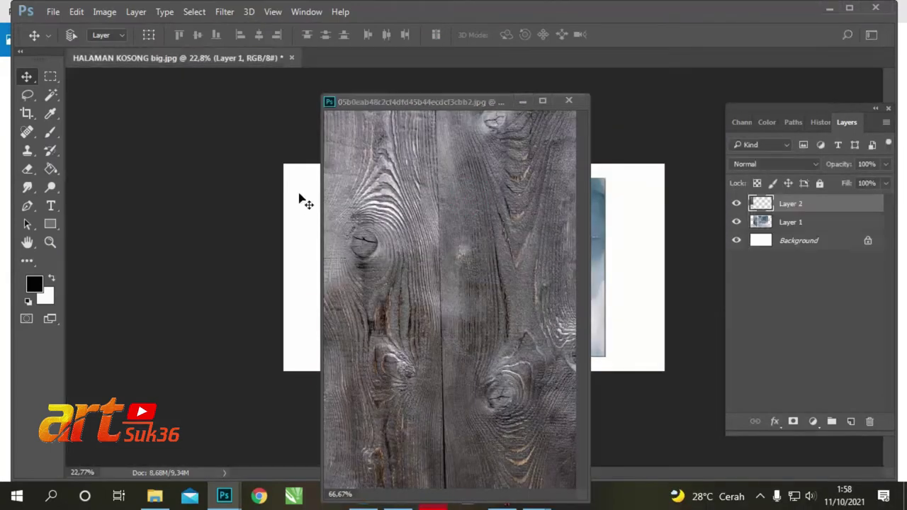
click(569, 101)
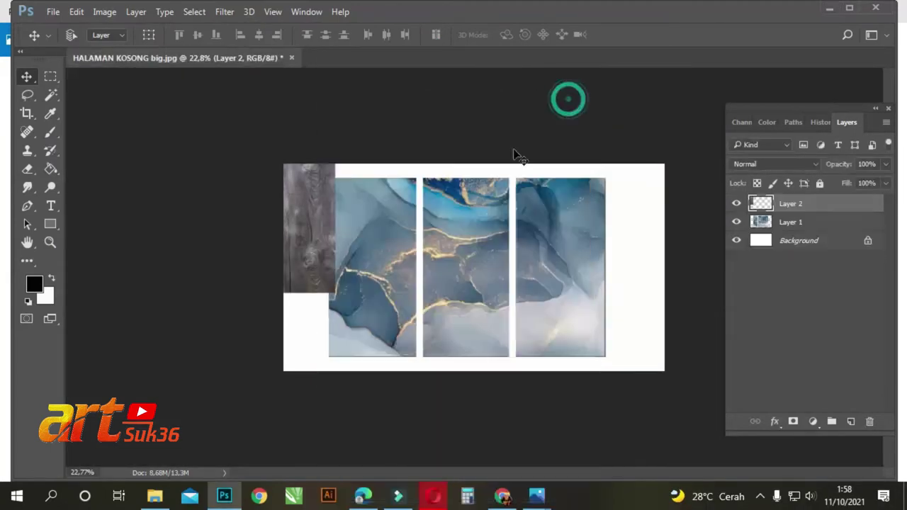
Place the wood texture over the first panels and rotate it by 90° so its grain runs horizontally
drag(315, 197, 390, 238)
key(ctrl+t)
drag(441, 176, 497, 359)
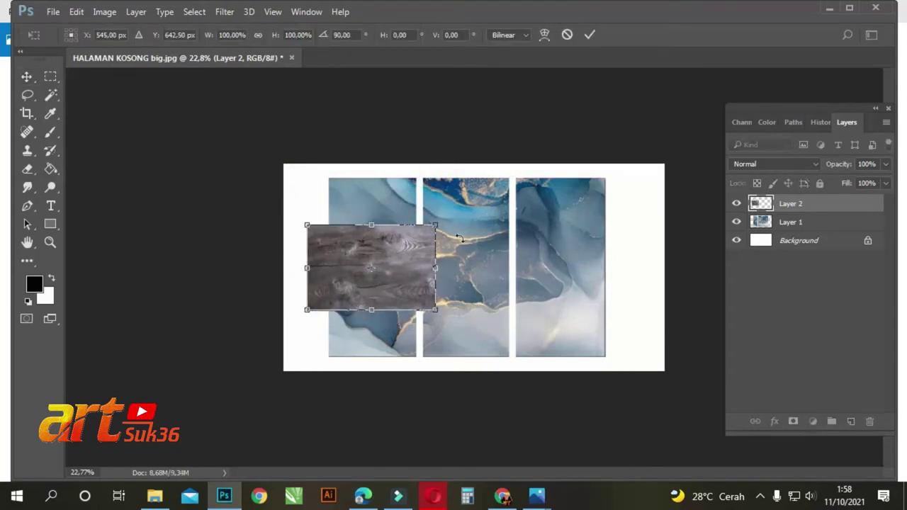
Stretch the rotated wood texture to about 243% width and 303% height so it covers the whole canvas
drag(432, 225, 603, 164)
drag(578, 310, 648, 371)
drag(304, 251, 276, 249)
key(Down)
key(Down)
key(Down)
key(Down)
key(Down)
key(Down)
key(Down)
key(Down)
key(Down)
key(Down)
key(Down)
key(Down)
key(Down)
key(Down)
key(Down)
key(Down)
key(Down)
key(Down)
drag(474, 134, 479, 165)
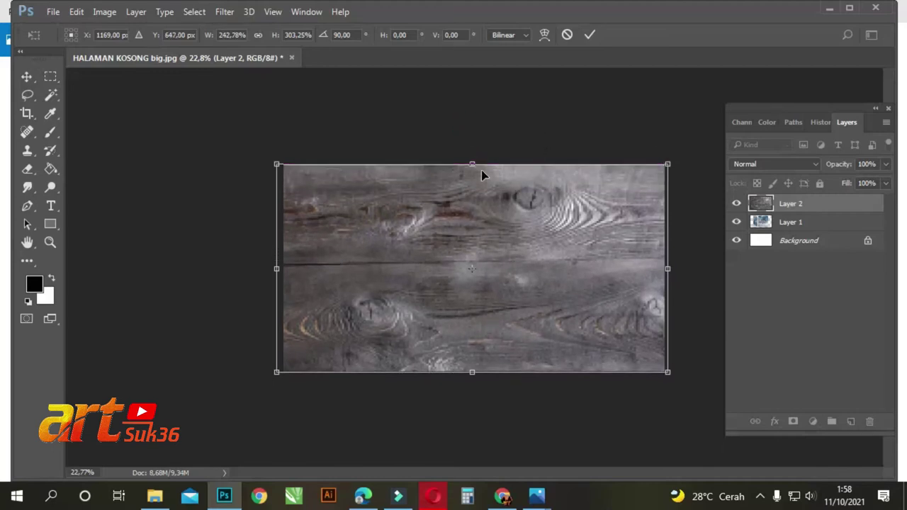
key(Return)
Bring the three-panel artwork above the wood texture and scale it to about 88%, positioned slightly below the canvas centre
click(768, 224)
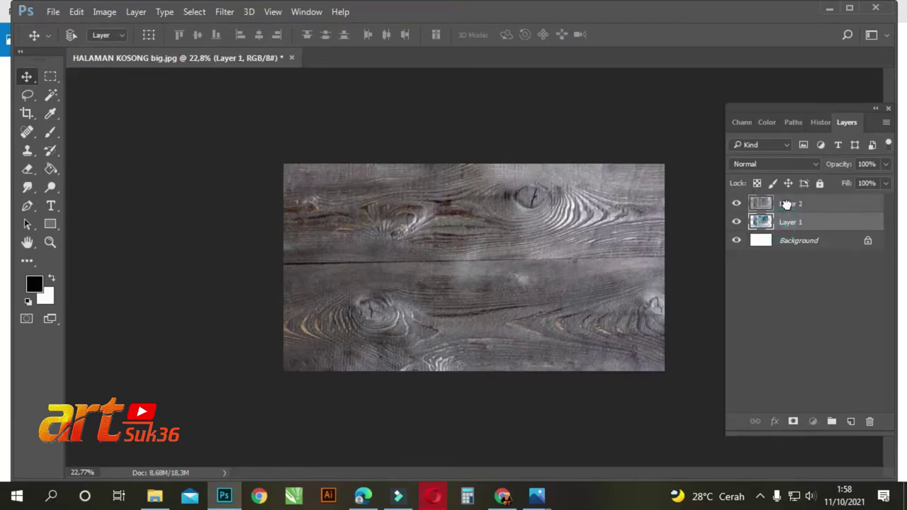
drag(787, 223, 788, 205)
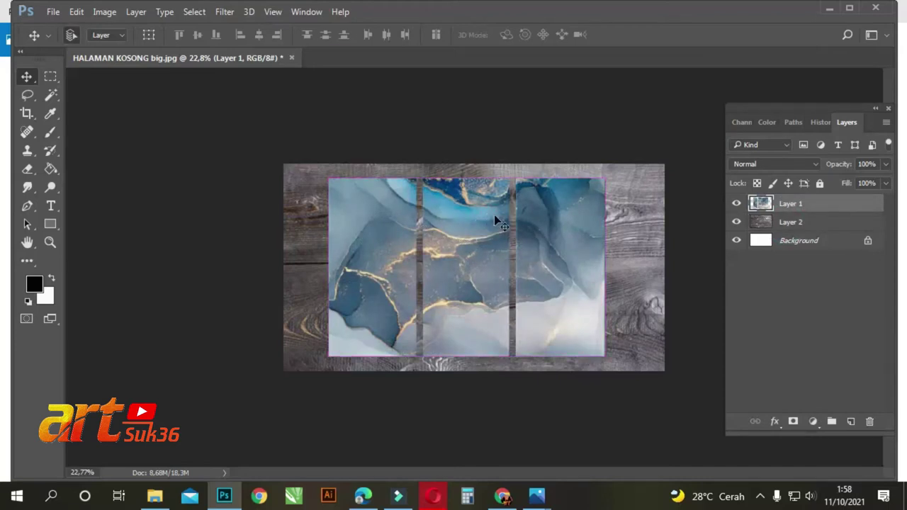
key(ctrl+t)
drag(608, 173, 572, 199)
drag(541, 243, 557, 239)
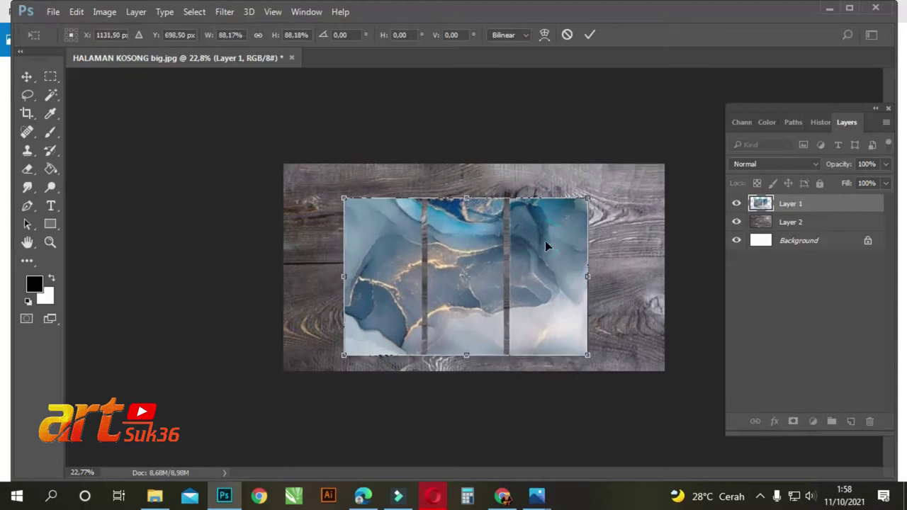
click(48, 243)
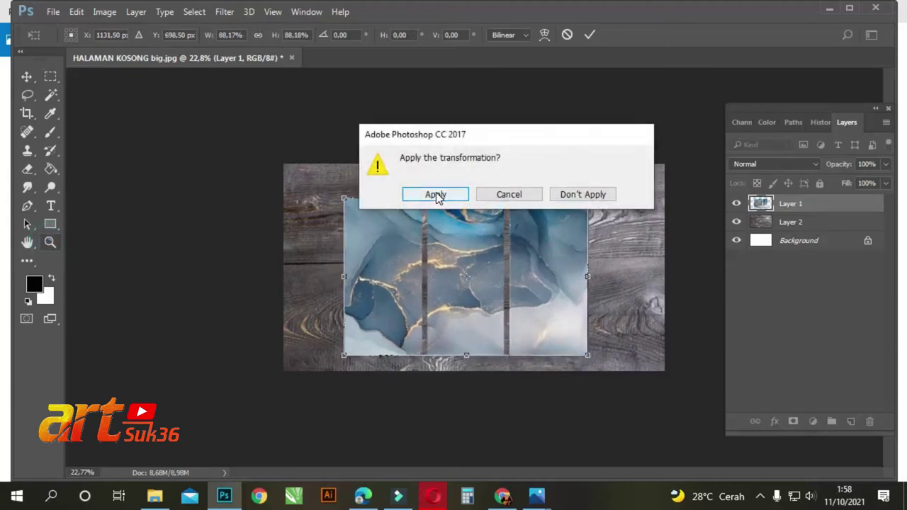
click(436, 196)
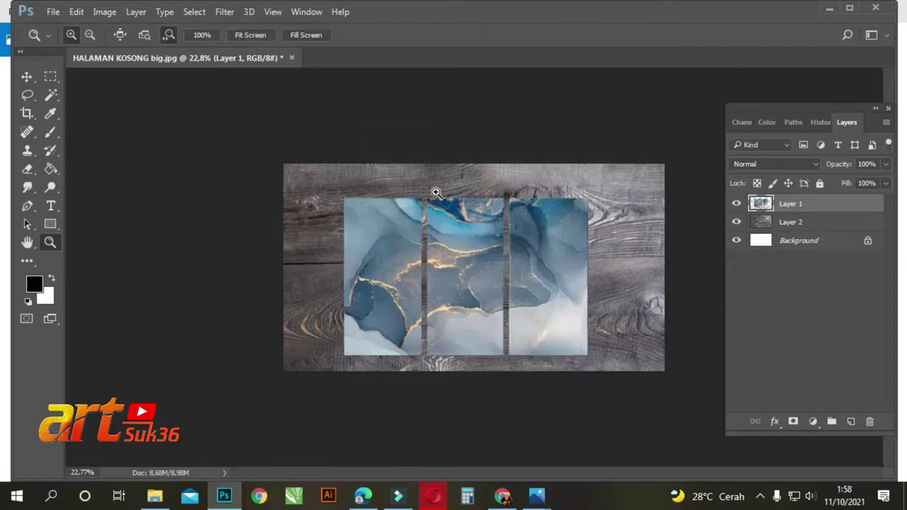
click(428, 283)
click(431, 285)
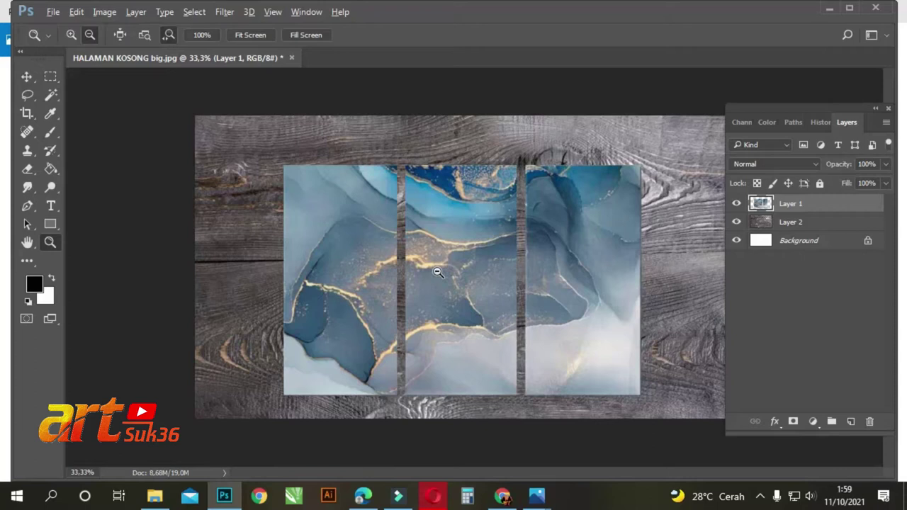
drag(438, 272, 457, 276)
click(27, 76)
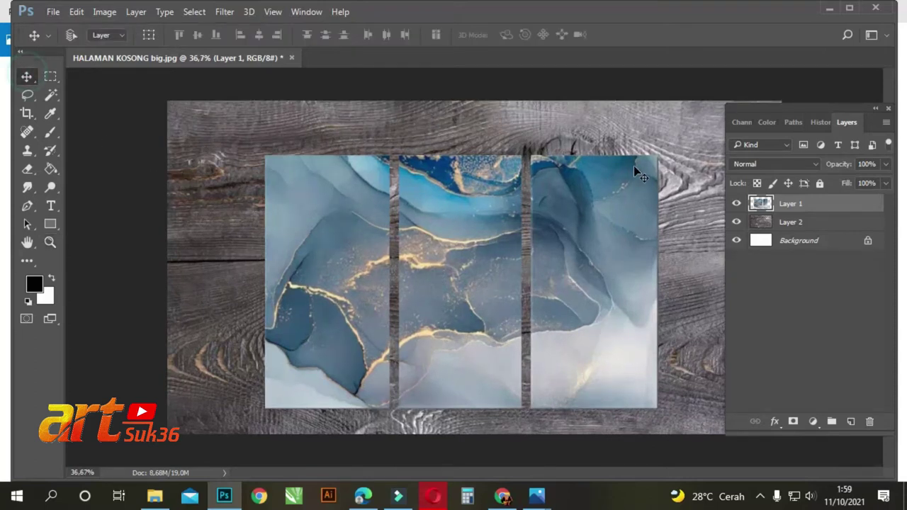
Lower the fill of the wood texture on Layer 2 to 61%
click(822, 223)
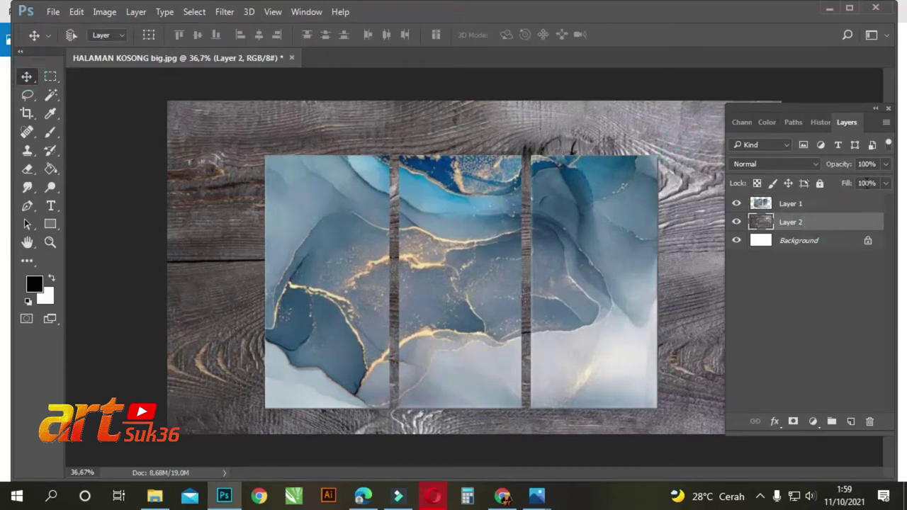
click(885, 184)
drag(882, 199, 864, 199)
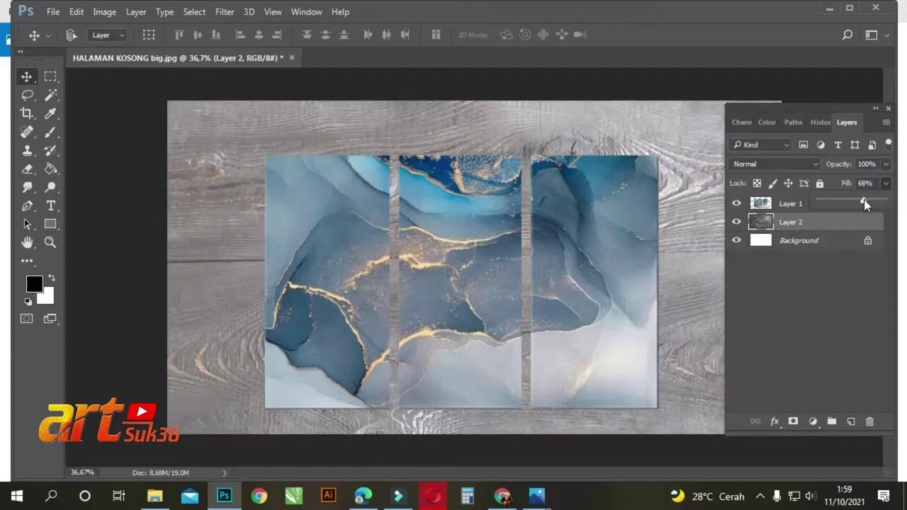
drag(859, 201, 859, 200)
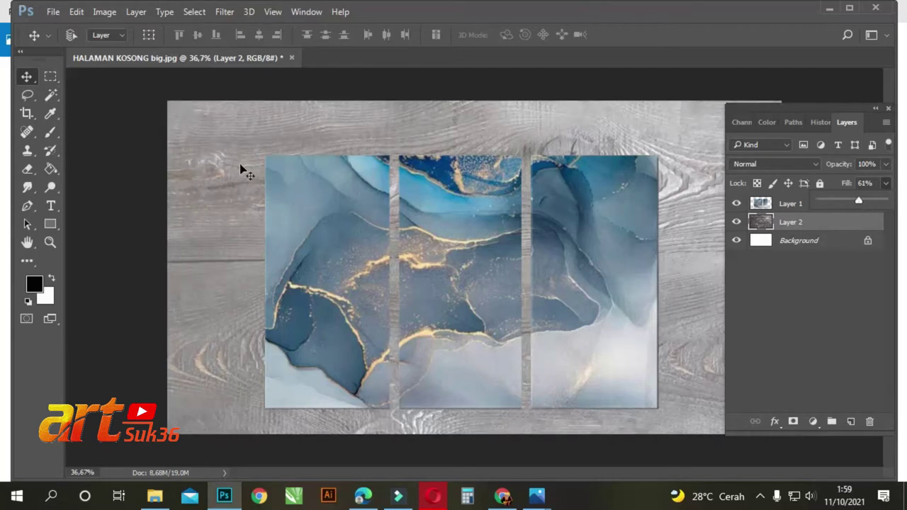
Make a rectangular selection around the whole left marble panel, extending slightly beyond its edges
click(50, 76)
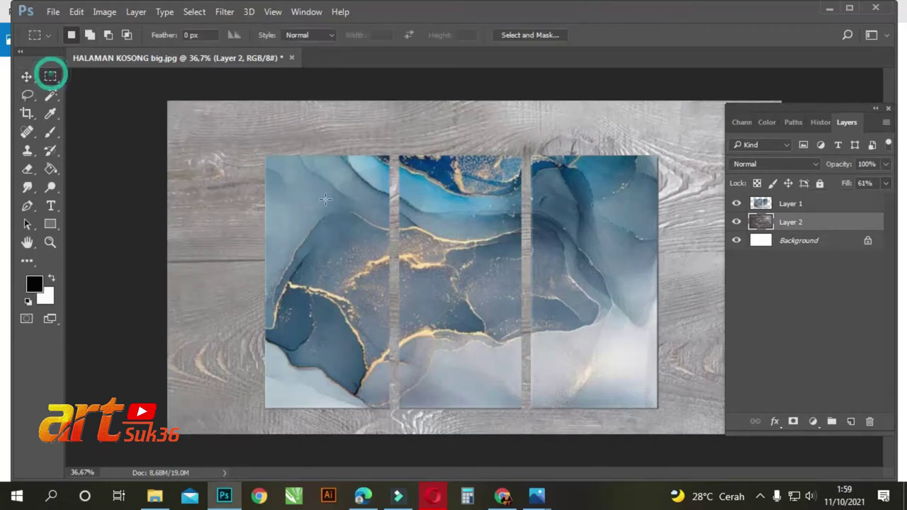
drag(249, 128, 394, 429)
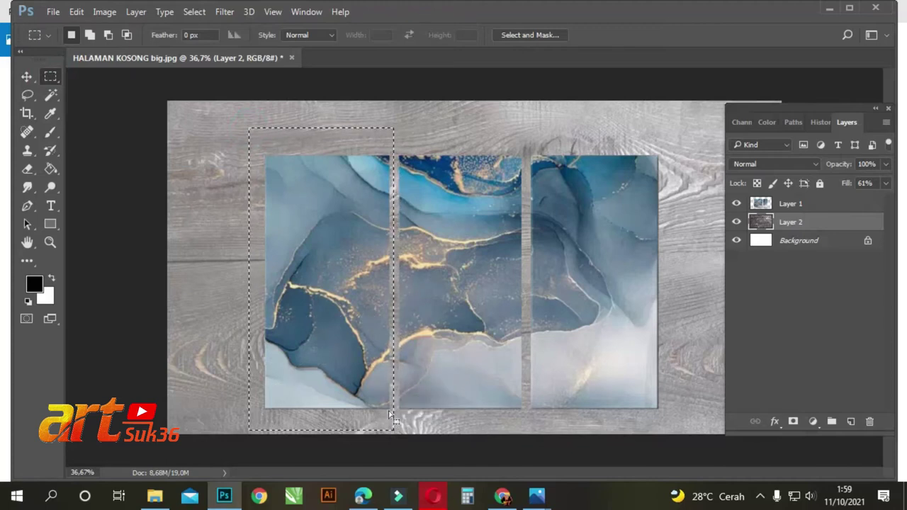
click(29, 77)
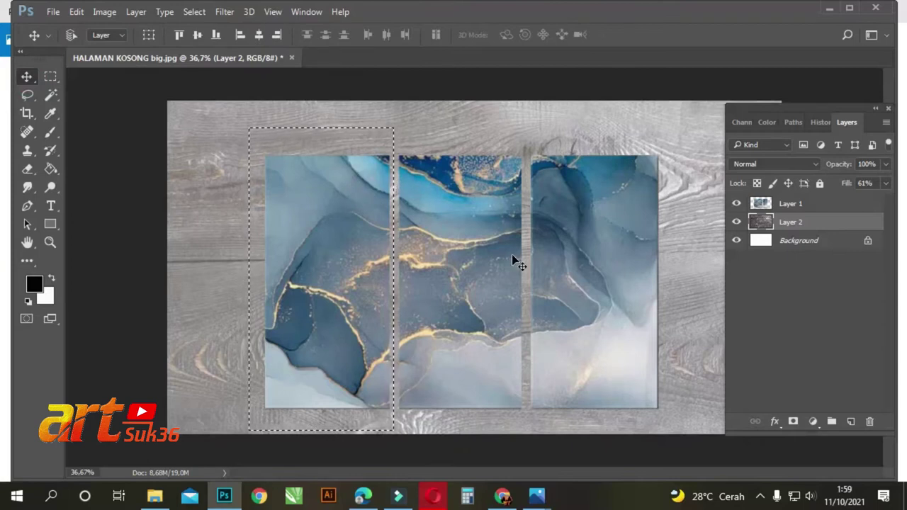
scroll(513, 262, up, 2)
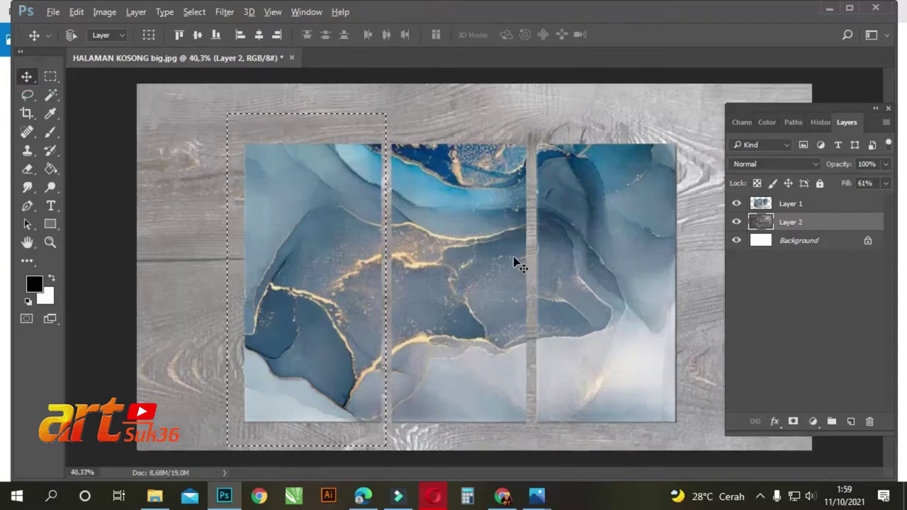
scroll(515, 262, up, 1)
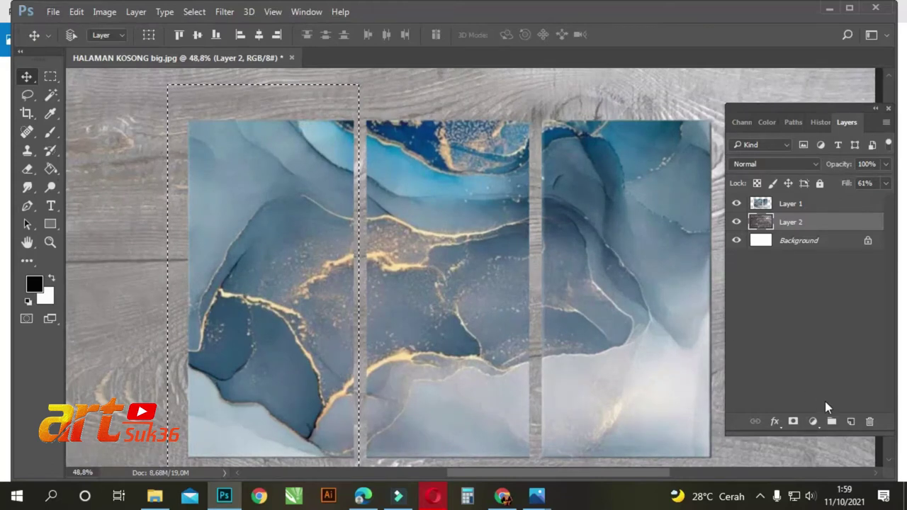
scroll(503, 225, down, 1)
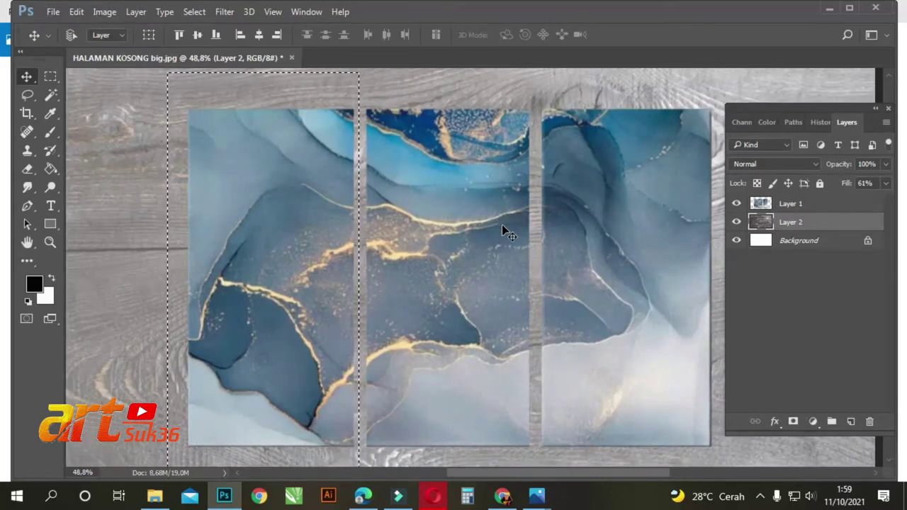
key(Right)
key(Right)
key(Right)
key(Right)
key(Right)
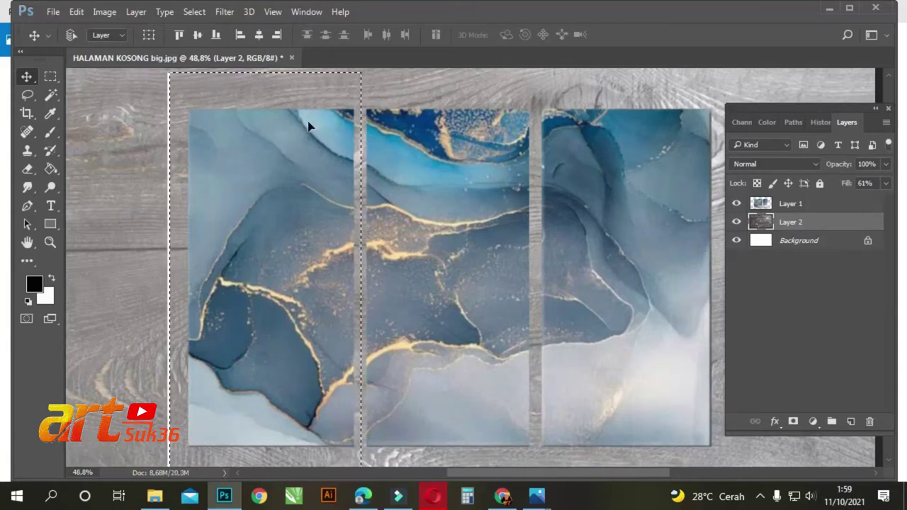
drag(342, 184, 297, 152)
key(shift+Left)
key(shift+Left)
key(shift+Left)
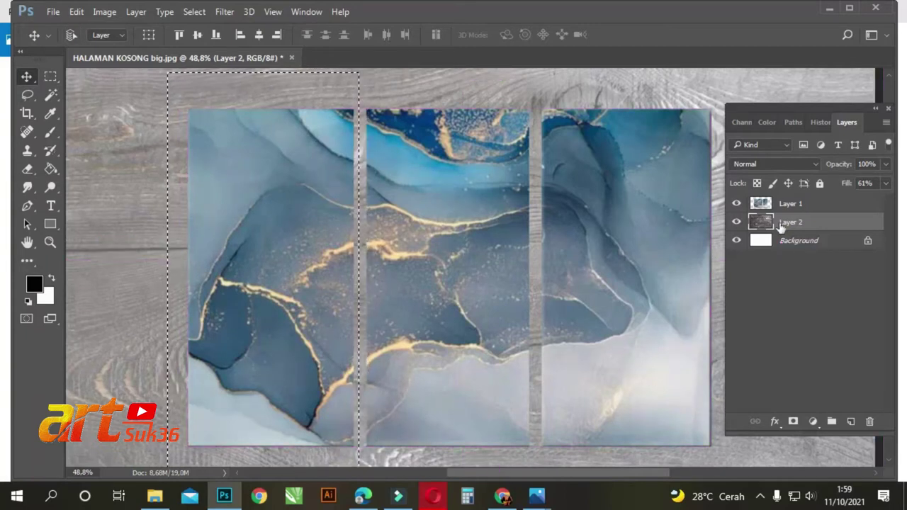
Move the selected left panel on Layer 1 close to the middle panel and raise it above the middle panel's top edge
click(786, 203)
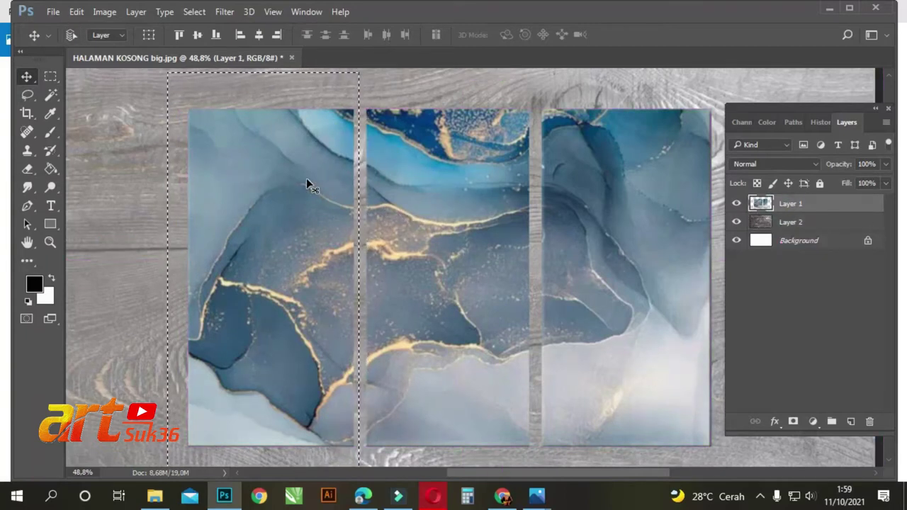
drag(306, 182, 315, 156)
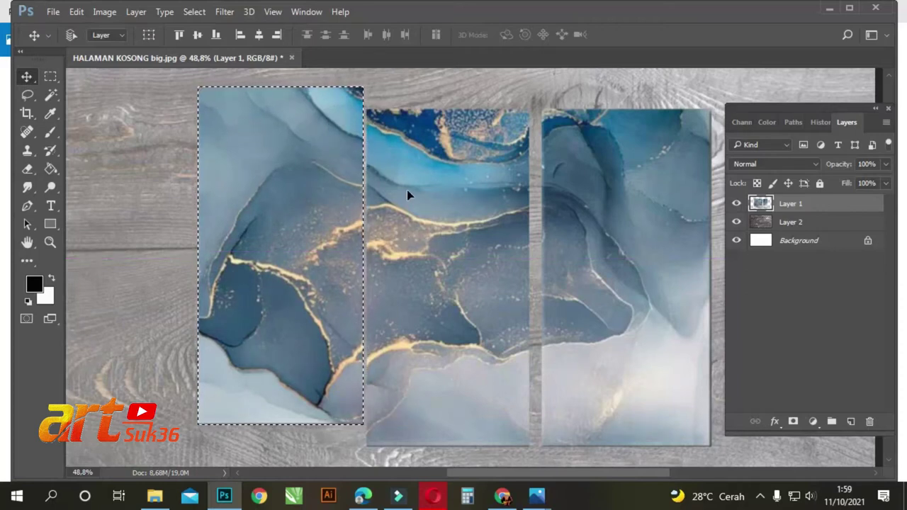
key(shift+Up)
key(shift+Up)
key(shift+Up)
key(shift+Up)
key(shift+Up)
key(shift+Up)
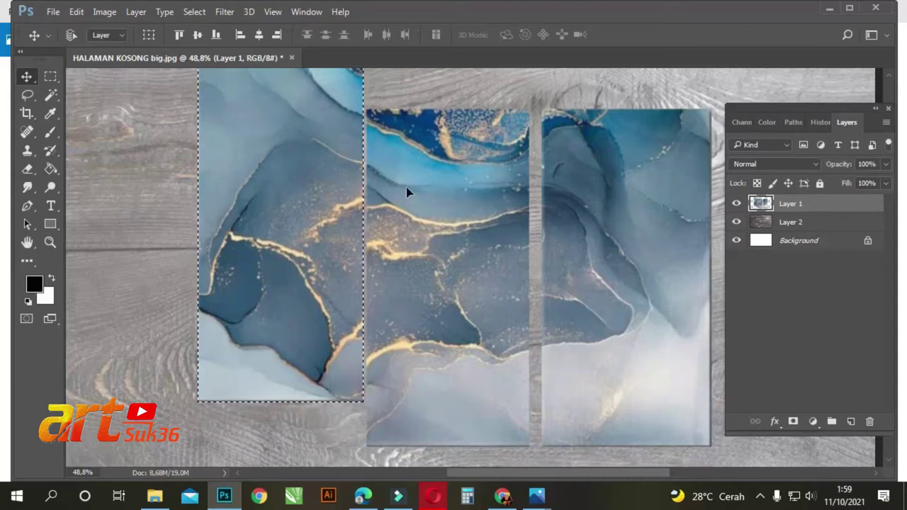
key(shift+Down)
key(shift+Down)
key(shift+Down)
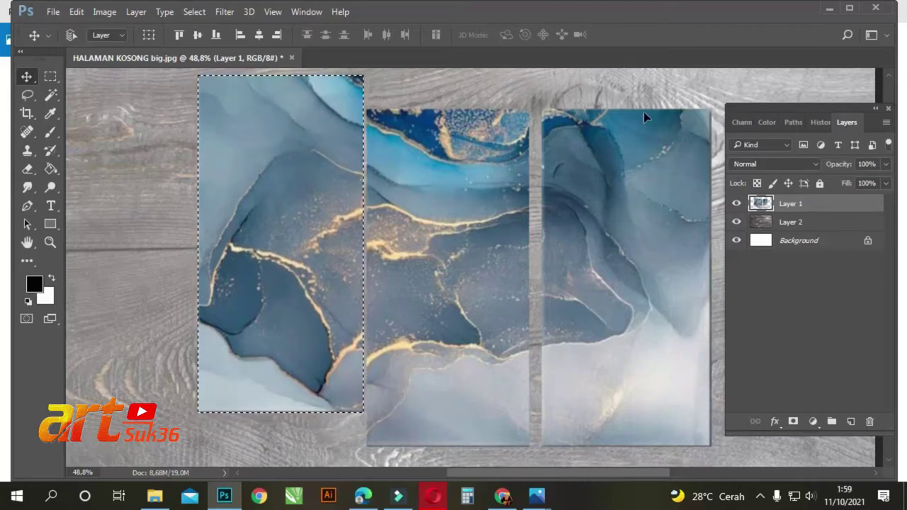
Select the whole right marble panel and move it about 0.37 cm left and 0.37 cm up, close to the middle panel
click(49, 77)
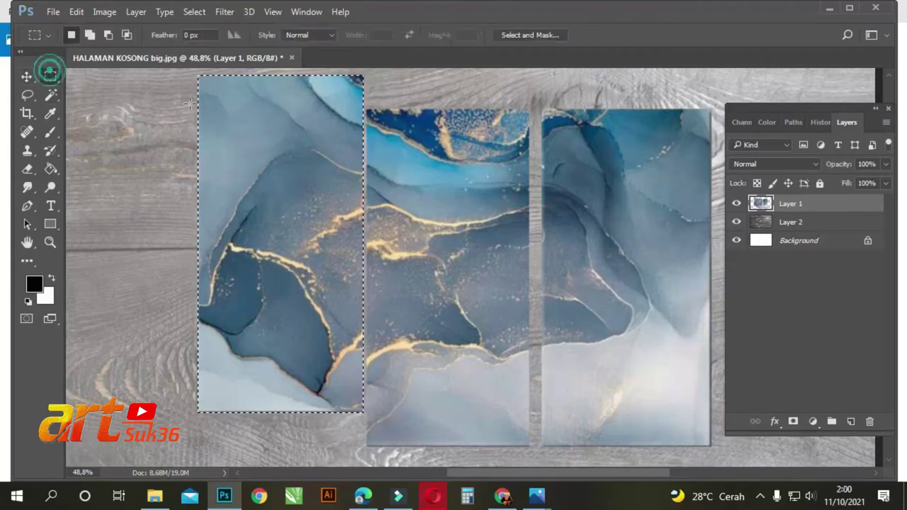
drag(737, 84, 533, 442)
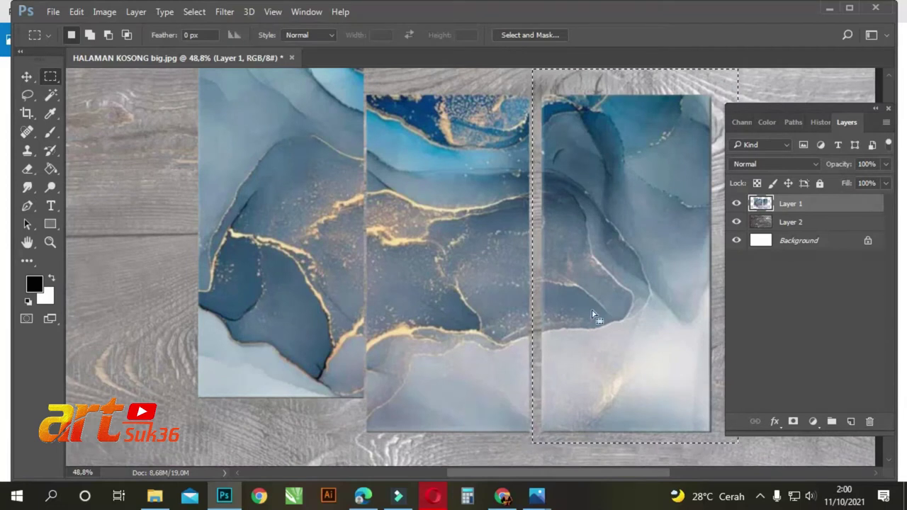
click(26, 76)
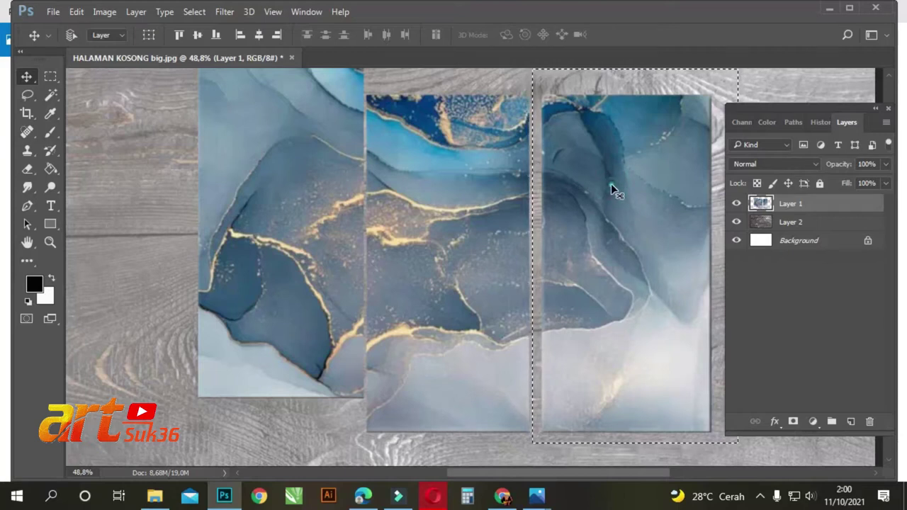
drag(609, 189, 602, 176)
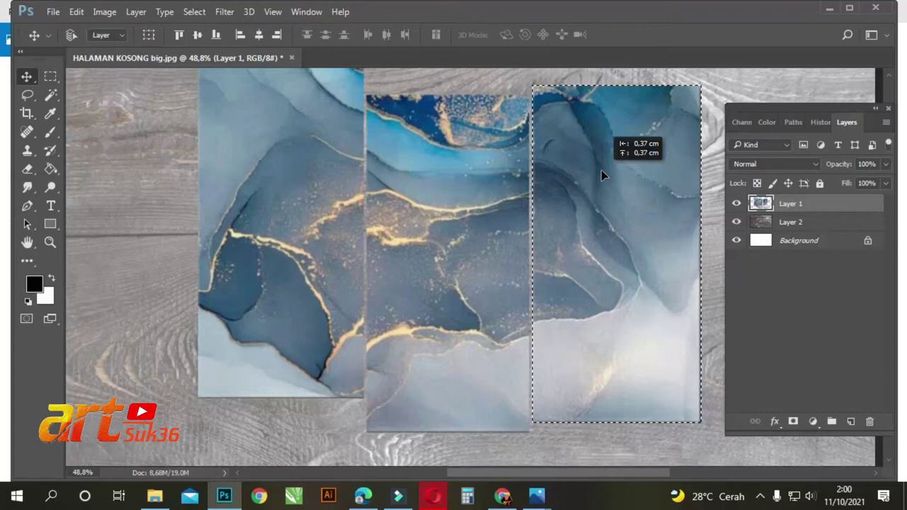
Nudge the right panel further up and slightly left so it sits between the left and middle panels' heights, and deselect it
key(shift+Up)
key(shift+Up)
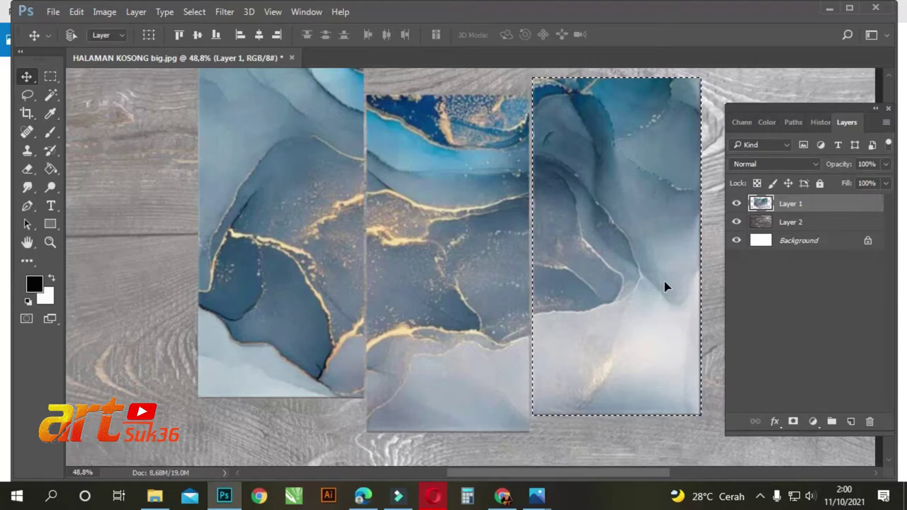
key(Left)
key(Left)
key(Left)
key(Left)
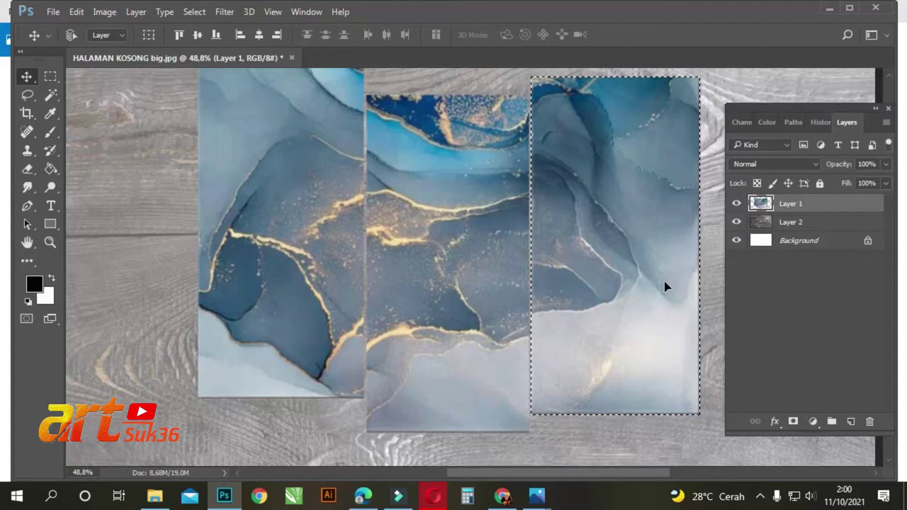
key(shift+Up)
key(shift+Up)
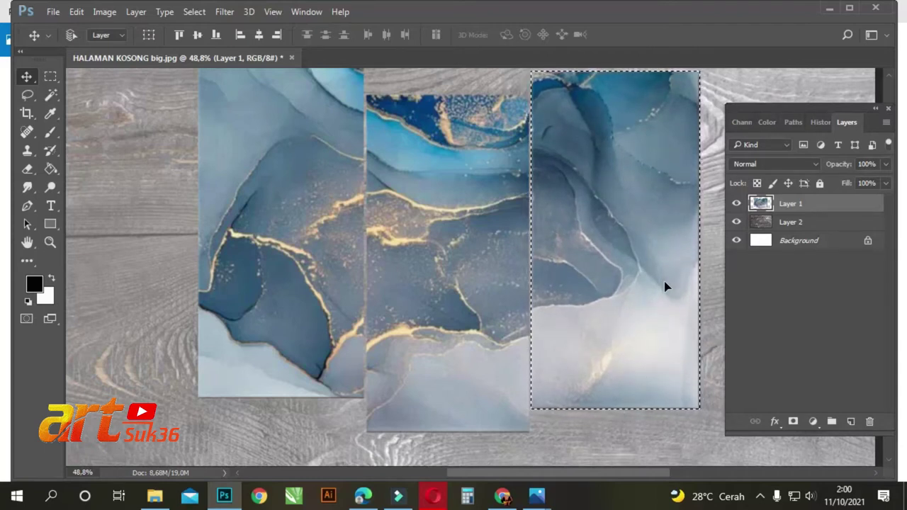
key(shift+Up)
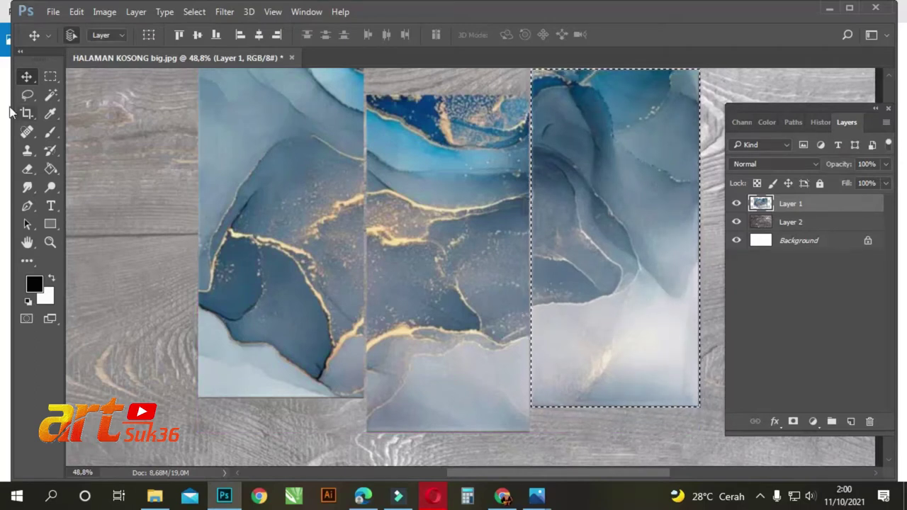
key(ctrl+d)
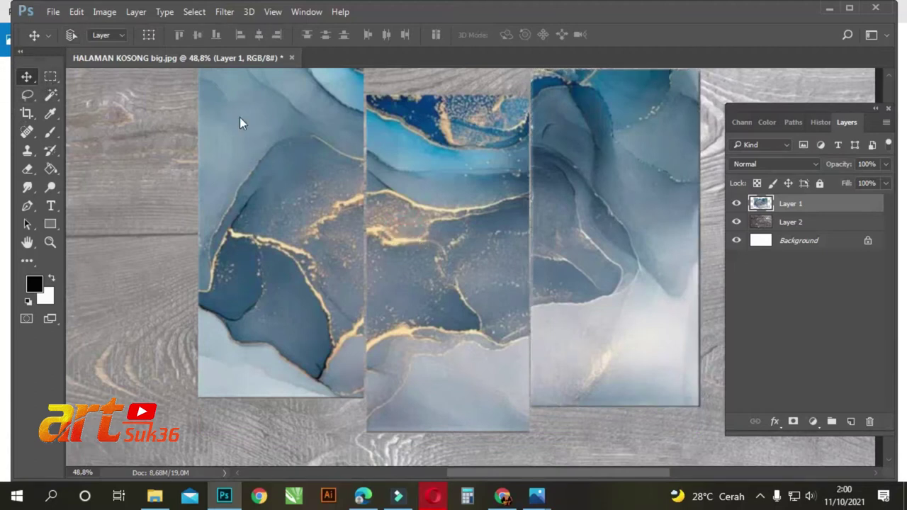
Shift the whole staggered three-panel artwork on Layer 1 slightly down over the wood background
key(shift+Down)
key(shift+Down)
key(shift+Down)
key(shift+Down)
key(shift+Down)
key(shift+Down)
key(shift+Down)
key(shift+Down)
key(shift+Down)
key(shift+Up)
key(shift+Up)
key(shift+Up)
key(shift+Up)
key(shift+Up)
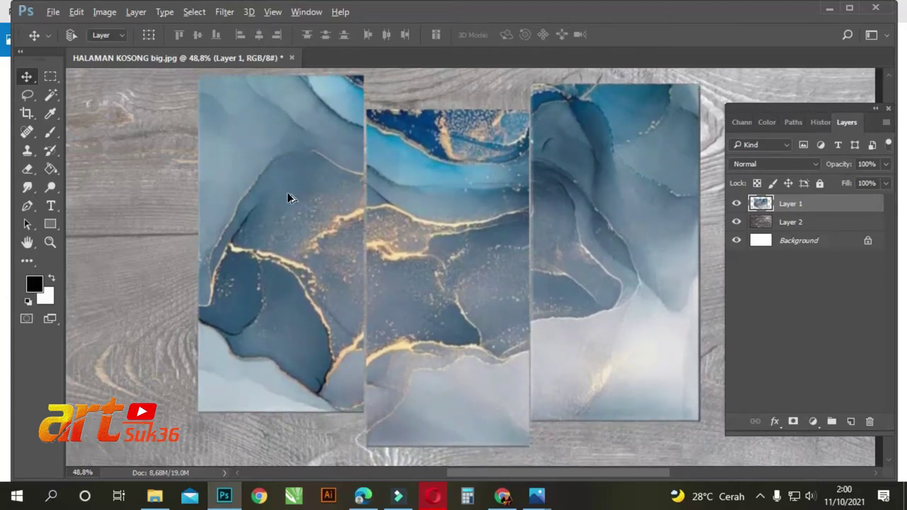
Scale the three-panel artwork up to about 114% so it nearly fills the canvas height
scroll(283, 195, down, 5)
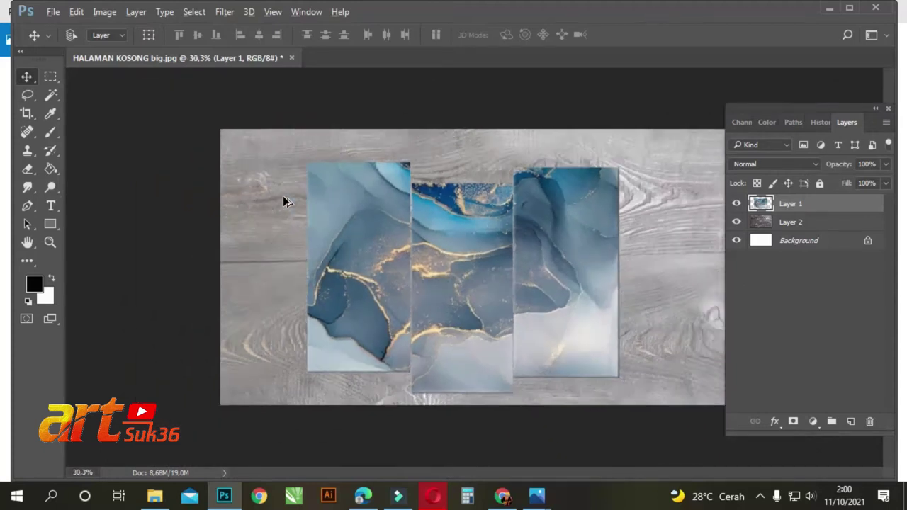
scroll(282, 202, down, 1)
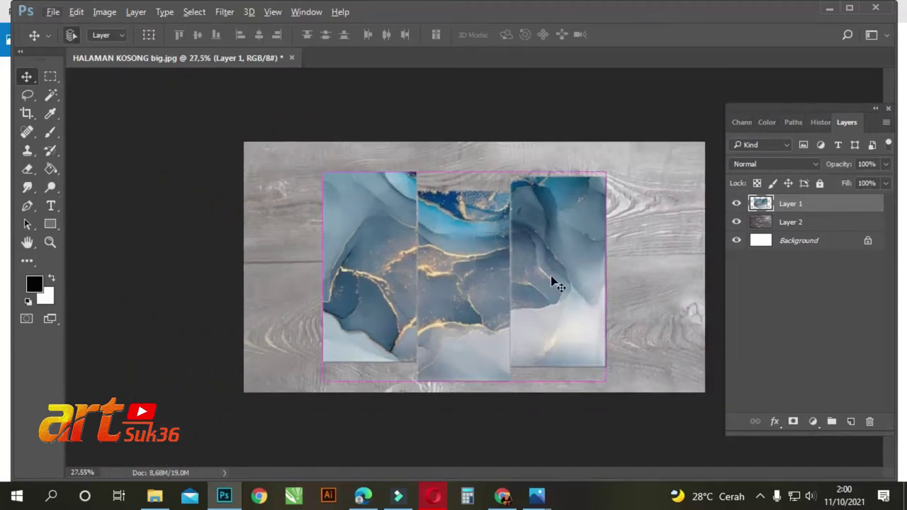
key(ctrl+t)
drag(609, 171, 641, 144)
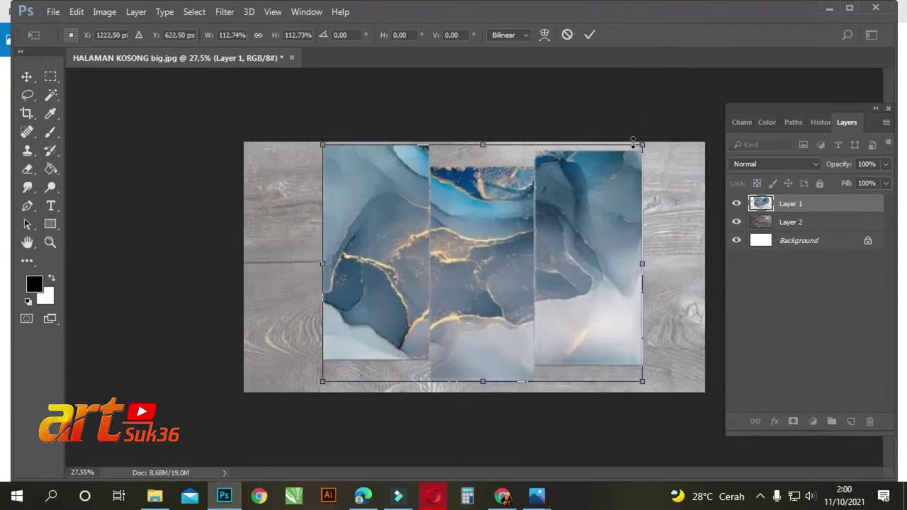
drag(321, 381, 316, 383)
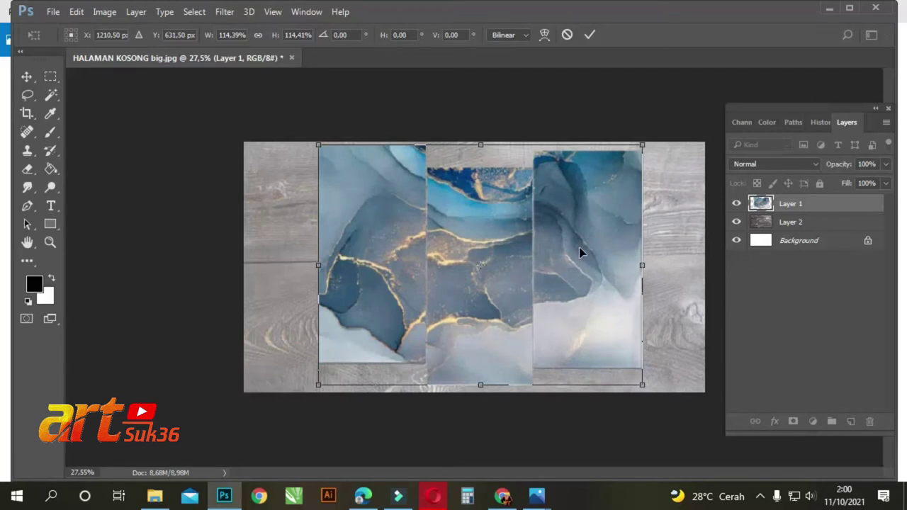
key(Return)
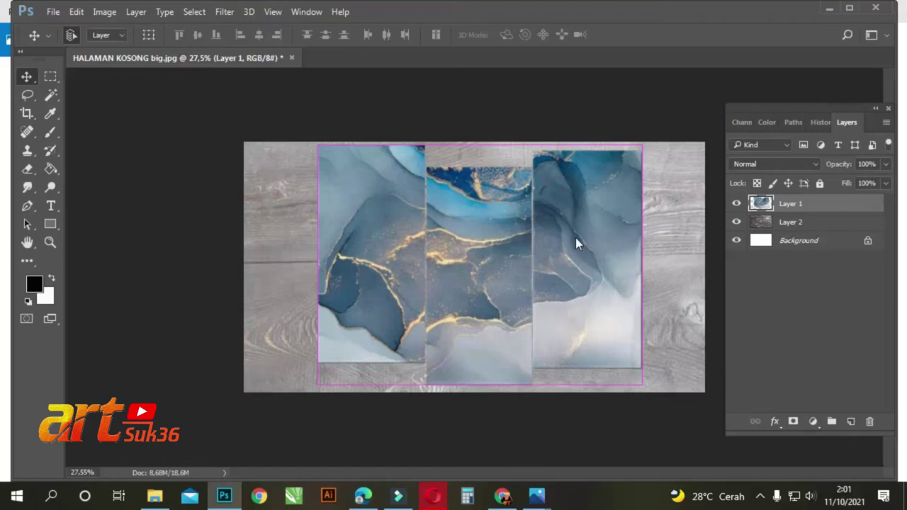
Open depositphotos_19602607-stock-illustration-arabic-calligraphy.jpg from the KALIGRAFI folder
key(ctrl+o)
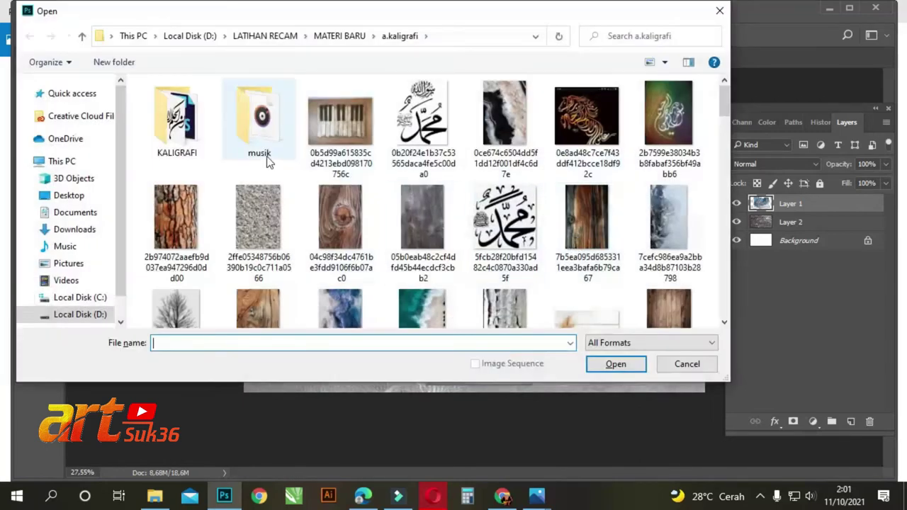
double_click(178, 136)
click(376, 262)
click(618, 365)
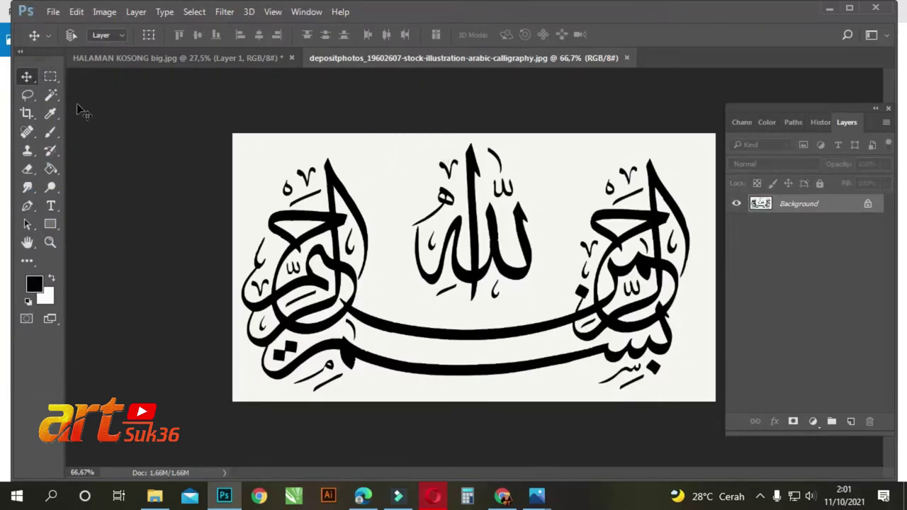
Select all the black calligraphy lettering with the Magic Wand at tolerance 32, extending the selection to similar pixels
click(51, 95)
click(330, 177)
right_click(331, 180)
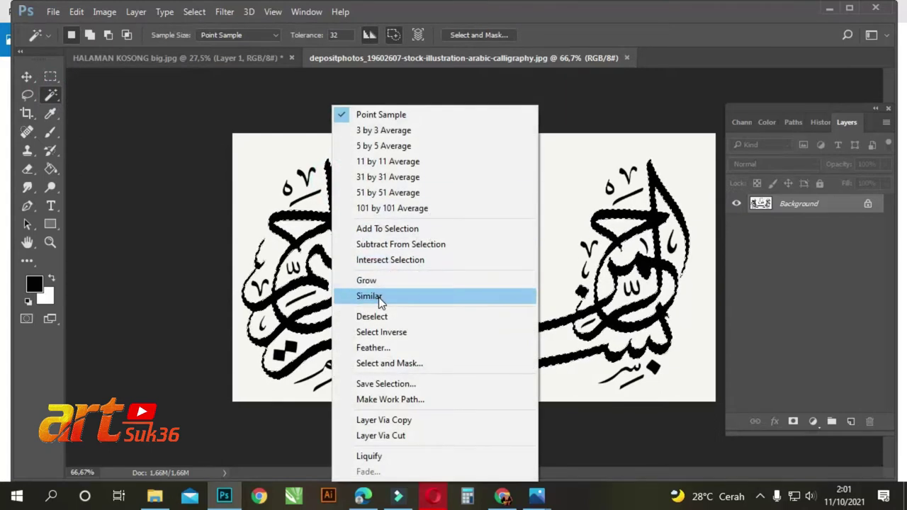
click(378, 296)
Float the calligraphy image in its own window and copy the selected lettering into the artwork document as a new layer
drag(430, 59, 487, 170)
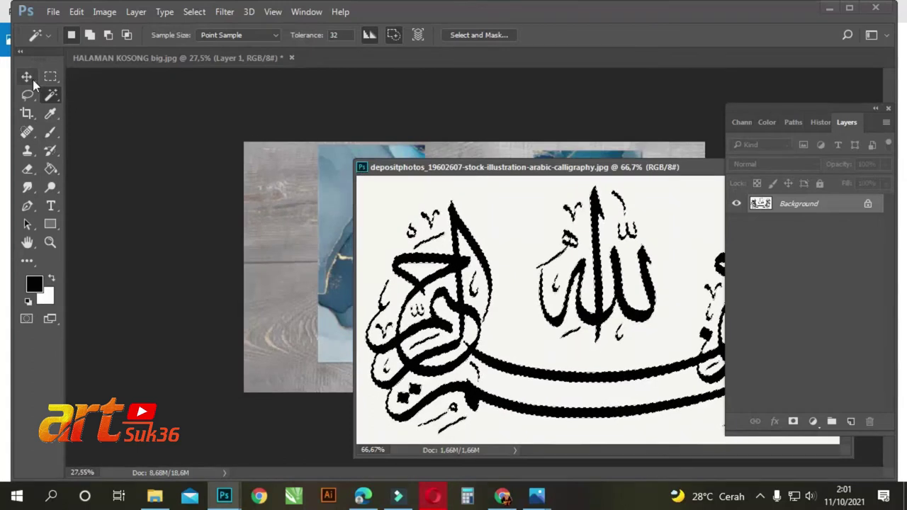
click(27, 76)
drag(453, 219, 299, 183)
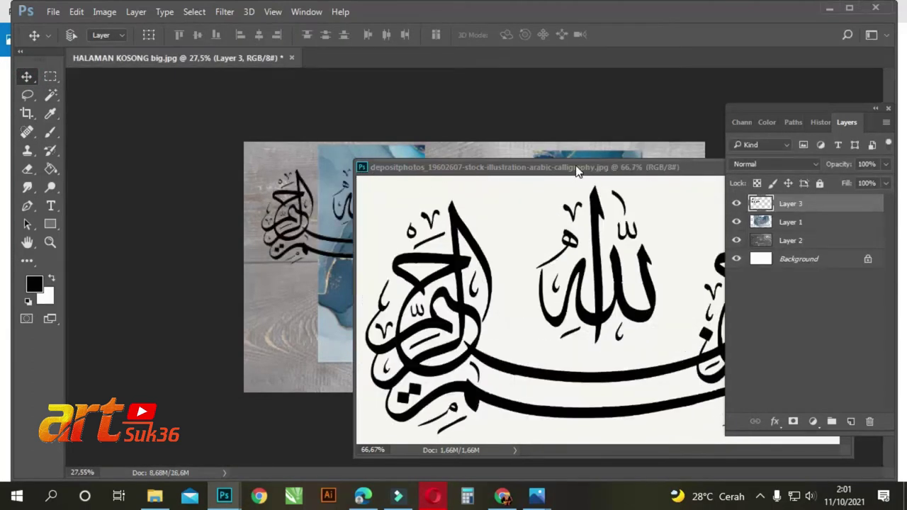
Move the calligraphy image window out of the way and centre the lettering over the three marble panels
drag(578, 170, 305, 247)
click(560, 242)
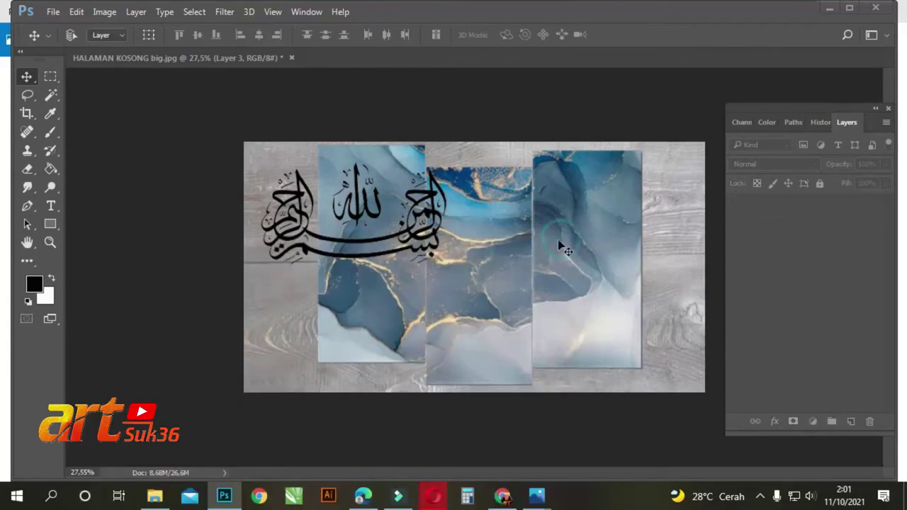
drag(436, 201, 555, 271)
Scale the calligraphy lettering up to about 161% so it spans all three panels
key(ctrl+t)
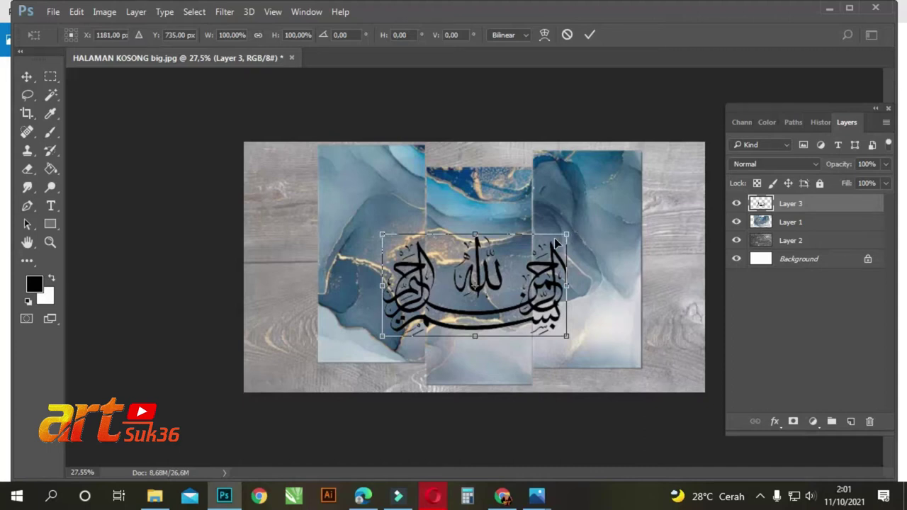
drag(568, 233, 622, 203)
drag(383, 206, 334, 171)
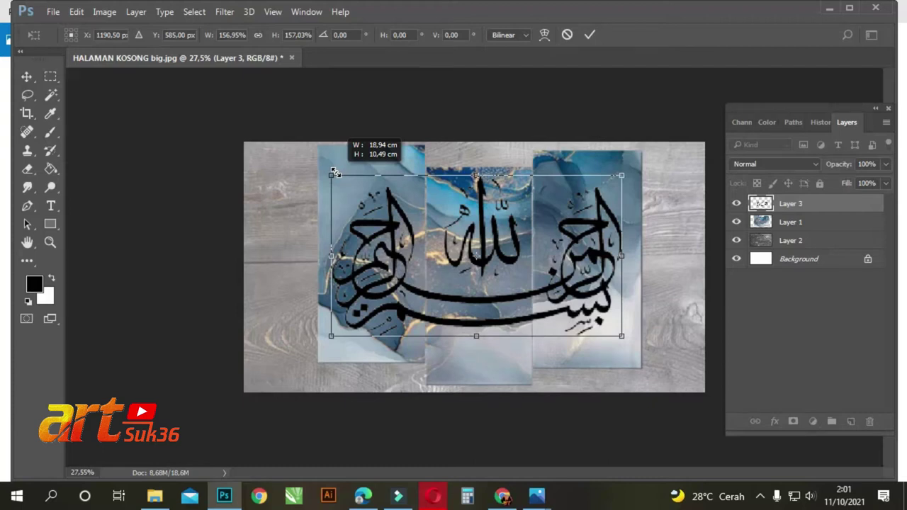
drag(334, 172, 333, 171)
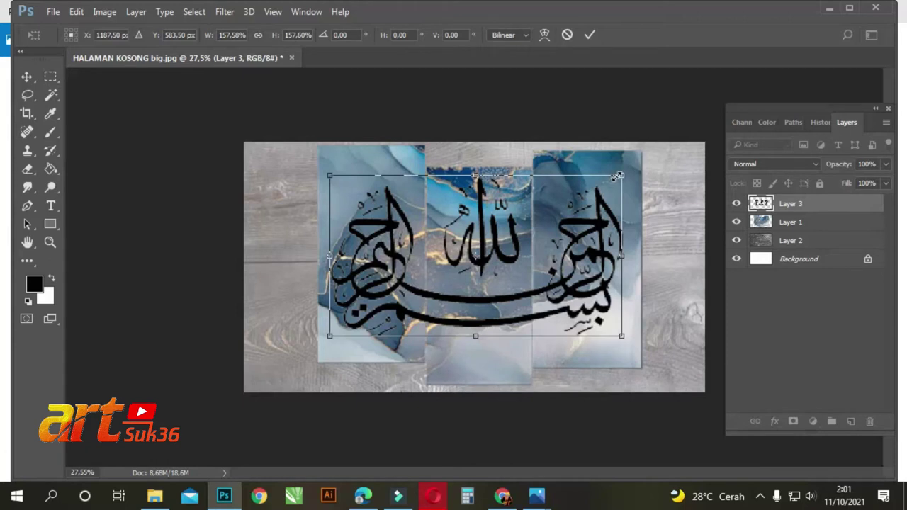
drag(623, 176, 629, 170)
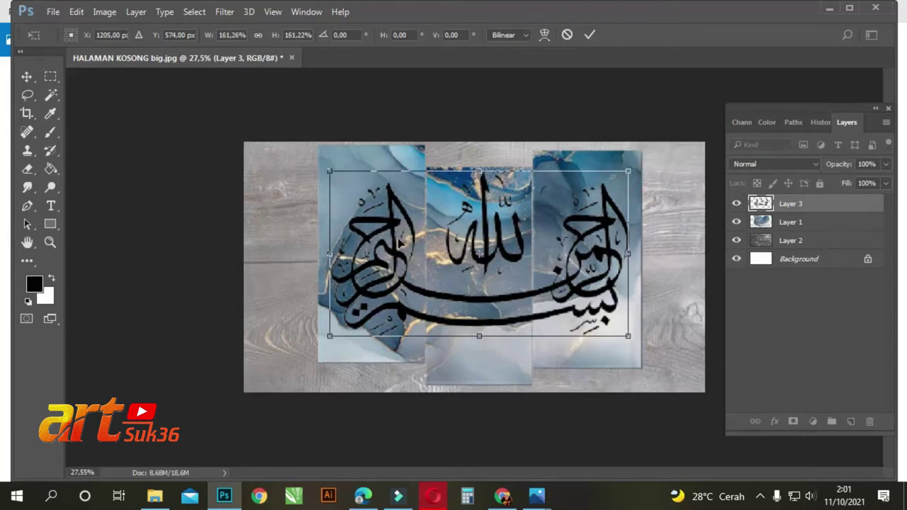
Nudge the lettering left until its horizontal position is X 1180 px
key(Left)
key(Left)
key(Left)
key(Left)
key(Left)
key(Left)
key(Left)
key(Left)
key(Left)
key(Left)
key(Left)
key(Left)
key(Left)
key(Left)
key(Left)
key(Left)
key(Left)
key(Left)
key(Left)
key(Left)
key(Left)
key(Left)
key(Left)
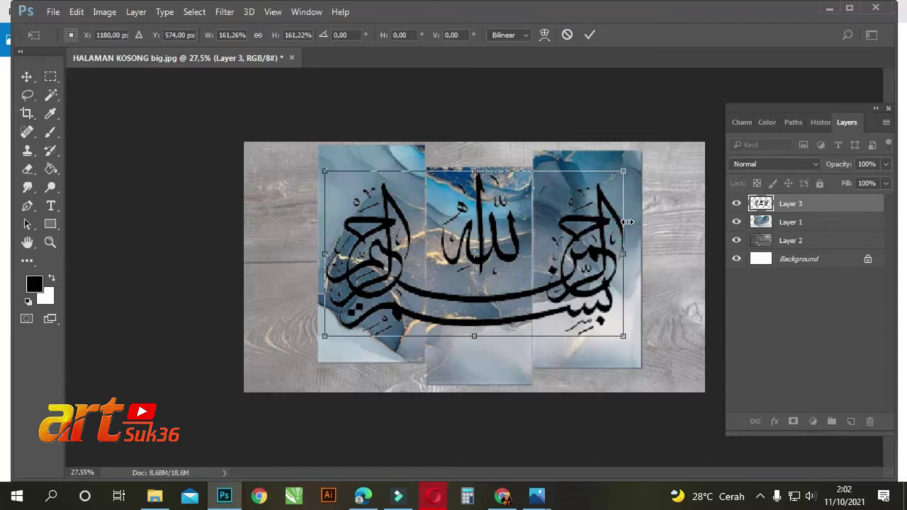
Widen the lettering, nudge it left, stretch it to about 166.6% width and 173% height, and apply the transform
drag(627, 222, 630, 223)
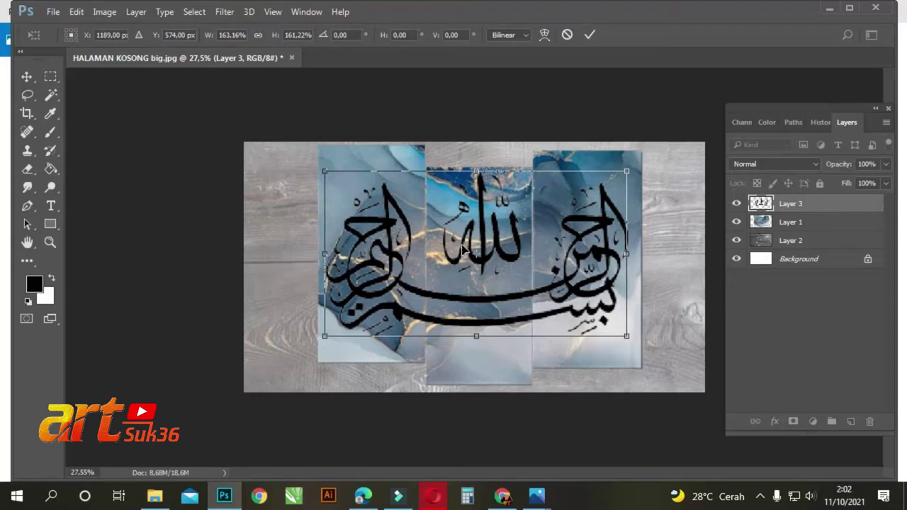
key(Left)
key(Left)
key(Left)
key(Left)
key(Left)
key(Left)
key(Left)
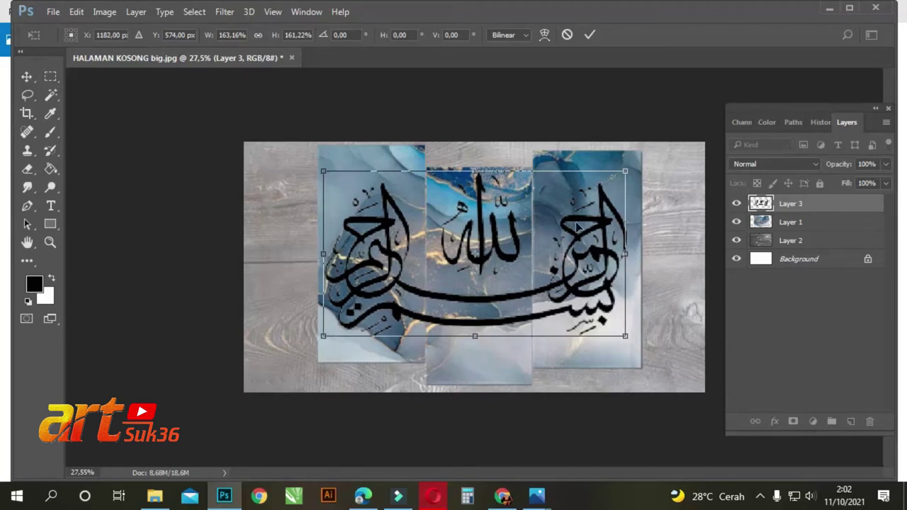
drag(626, 337, 632, 349)
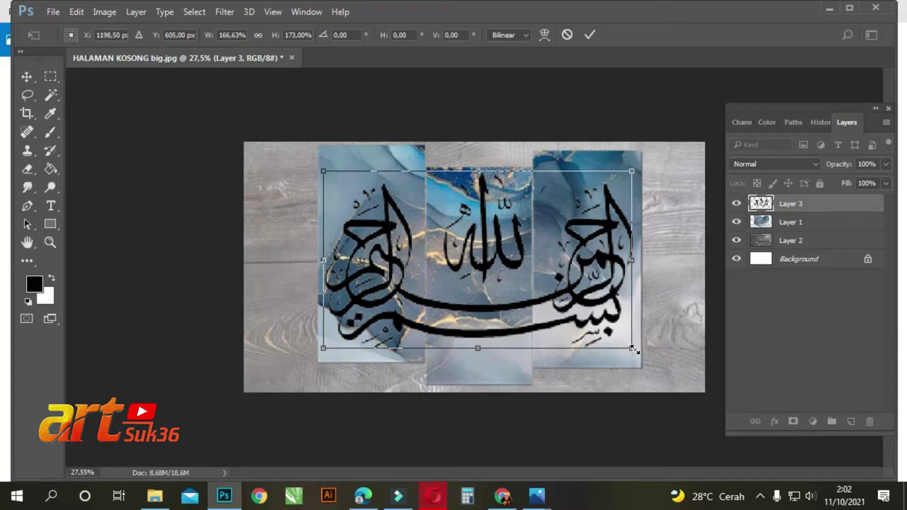
key(Return)
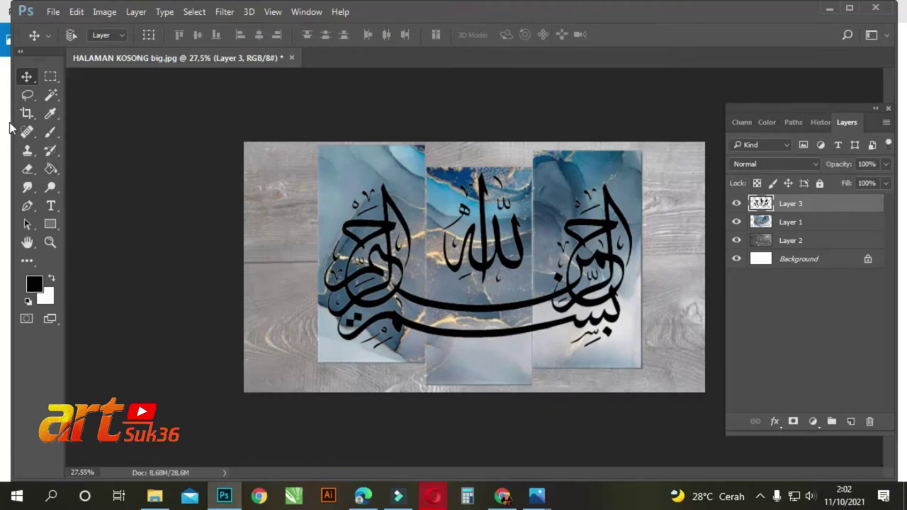
click(53, 74)
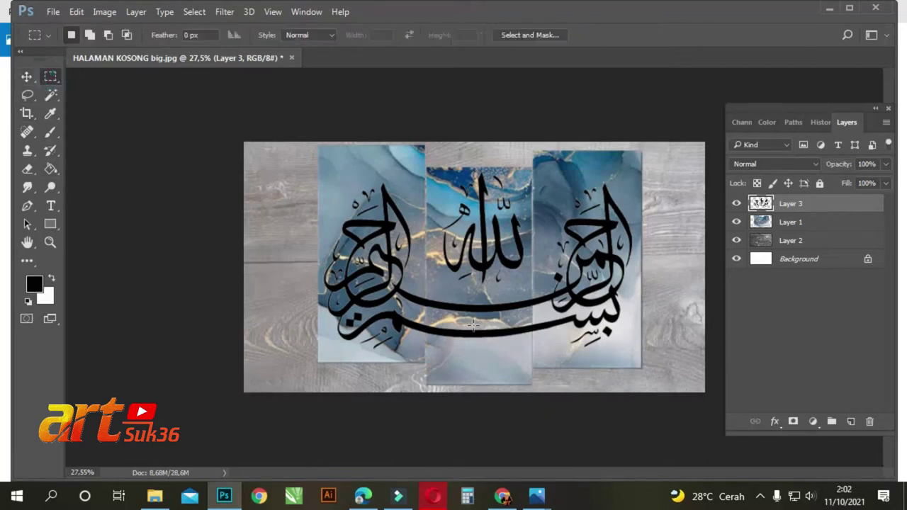
scroll(433, 251, up, 4)
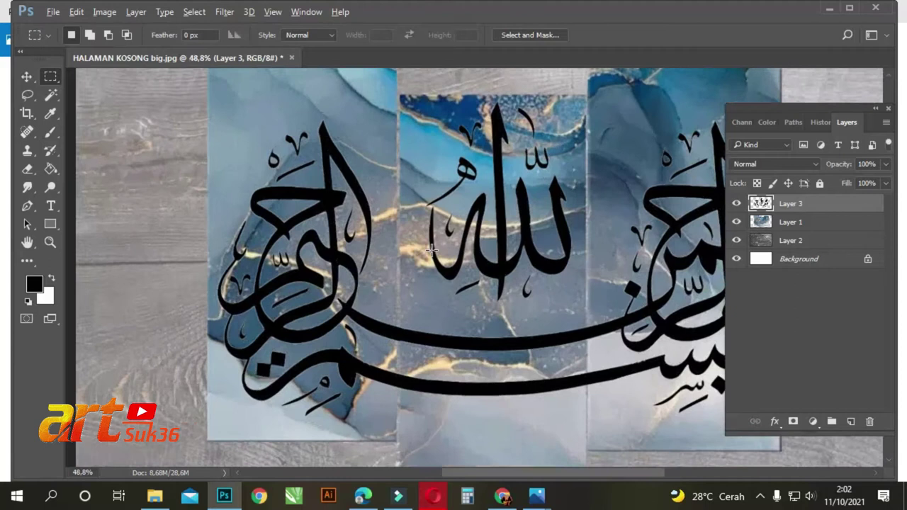
scroll(414, 261, up, 4)
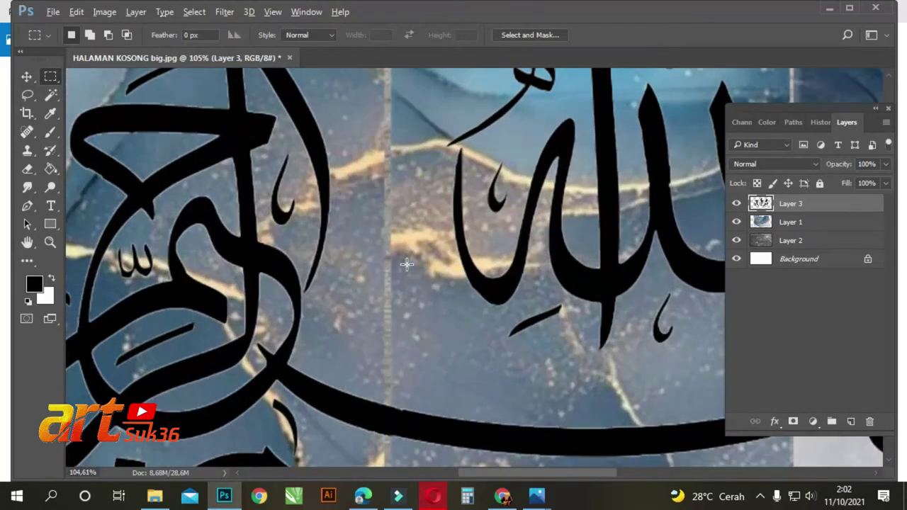
scroll(407, 264, down, 5)
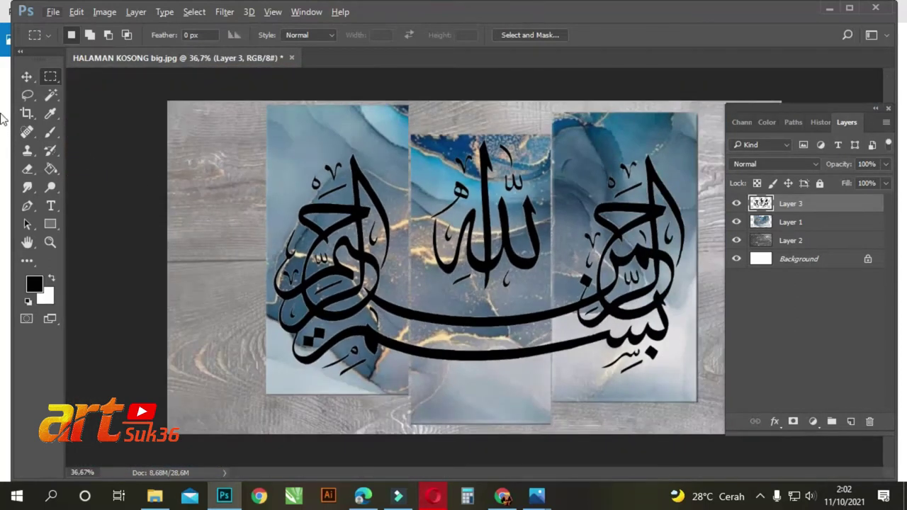
Delete the lettering that crosses the gaps between panels from Layer 3, using the inverted outline of Layer 1, and deselect
click(28, 80)
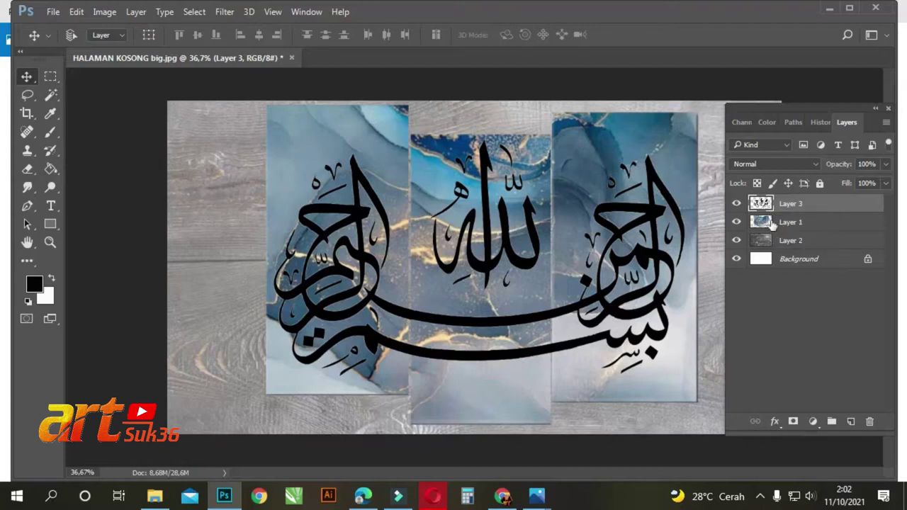
ctrl+click(756, 226)
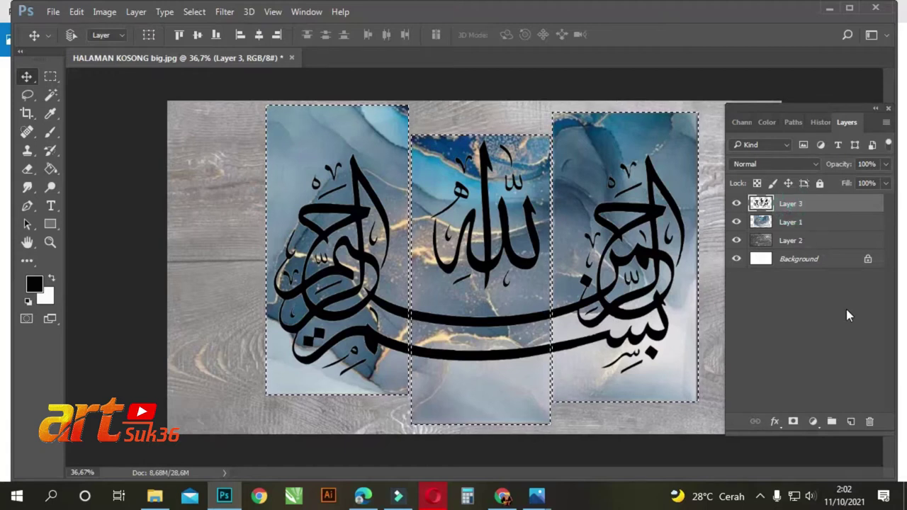
key(ctrl+shift+i)
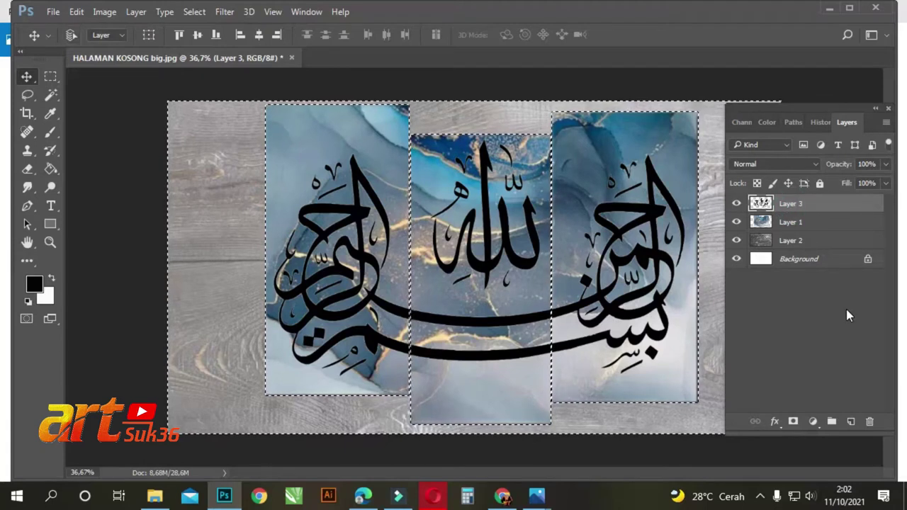
click(815, 222)
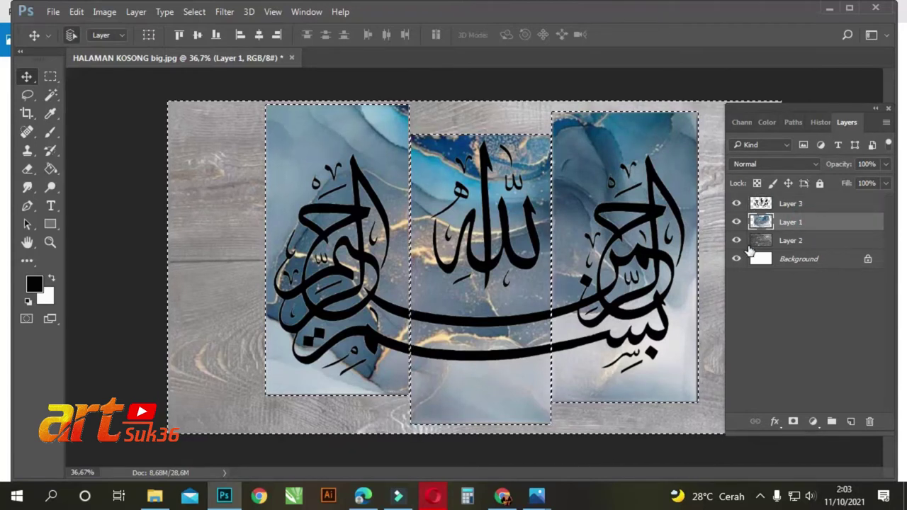
key(ctrl+d)
click(786, 203)
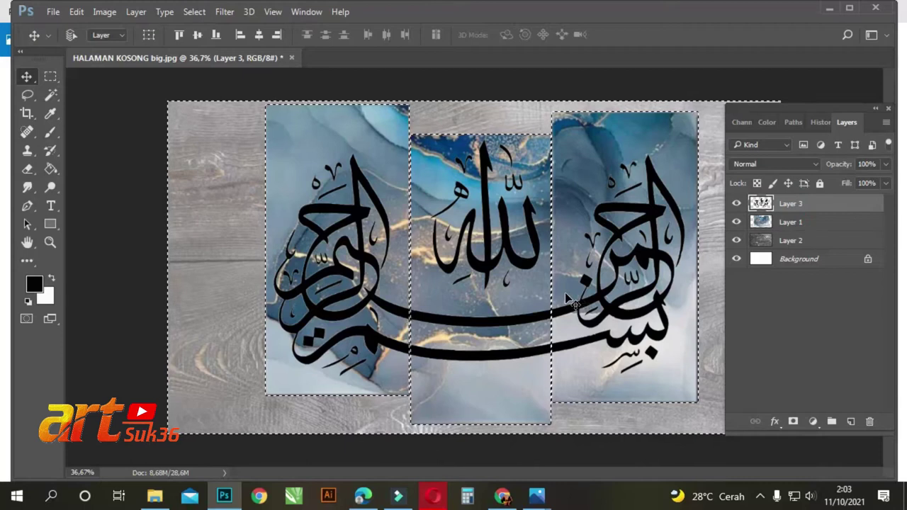
scroll(413, 264, up, 10)
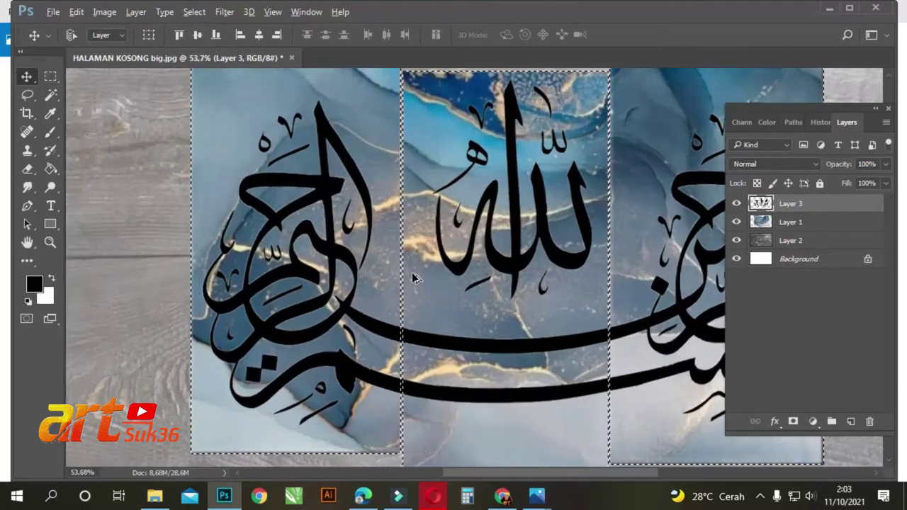
scroll(409, 365, up, 5)
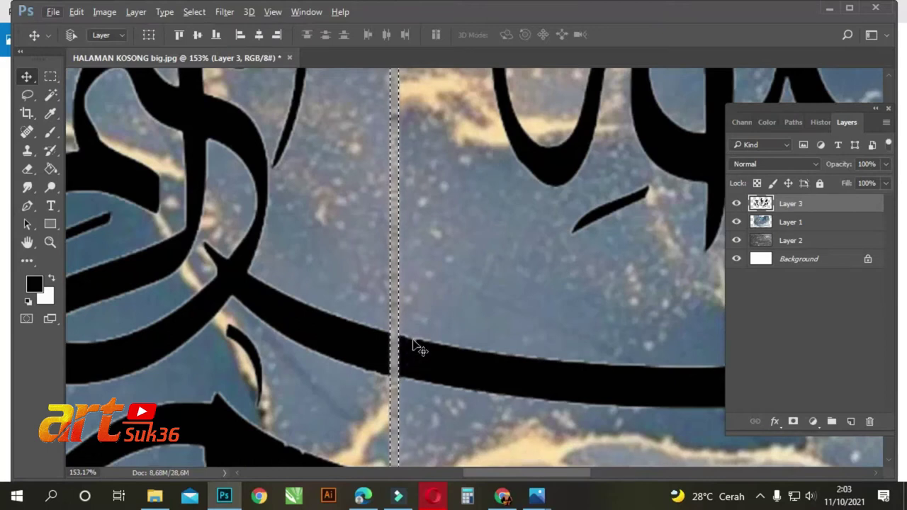
key(ctrl+d)
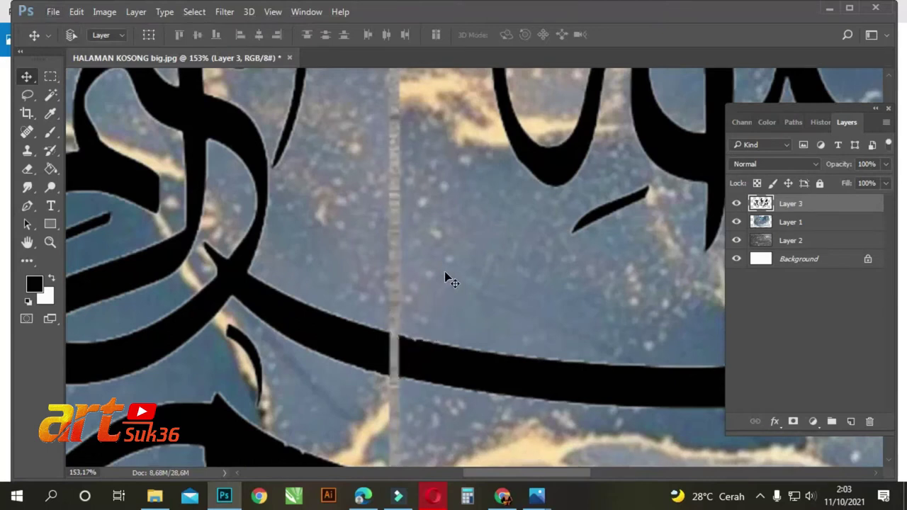
Duplicate the calligraphy layer twice and trim the top copy to the lettering on the left panel with a rectangular marquee selection
scroll(445, 274, down, 5)
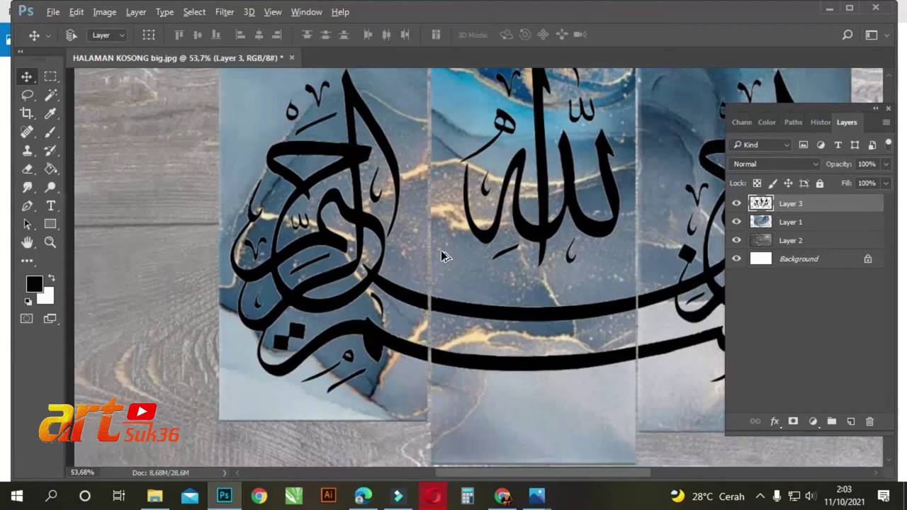
scroll(444, 256, down, 4)
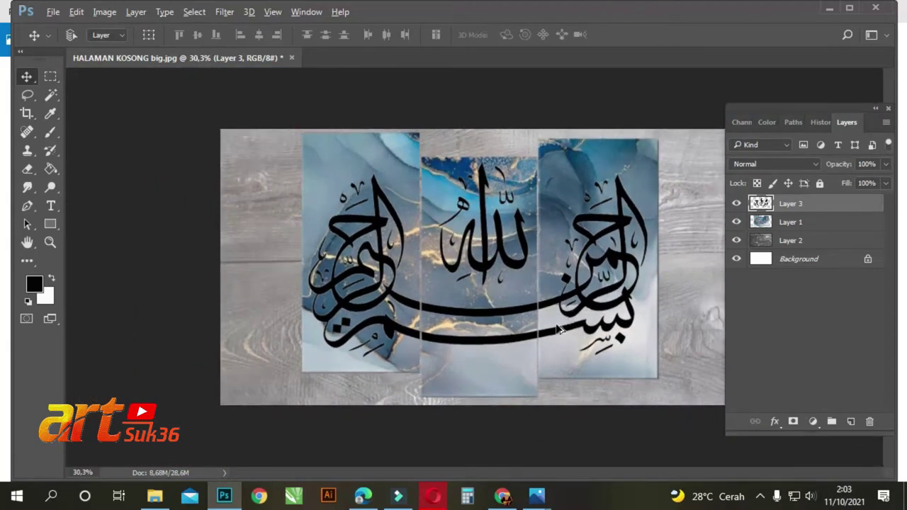
scroll(535, 359, up, 5)
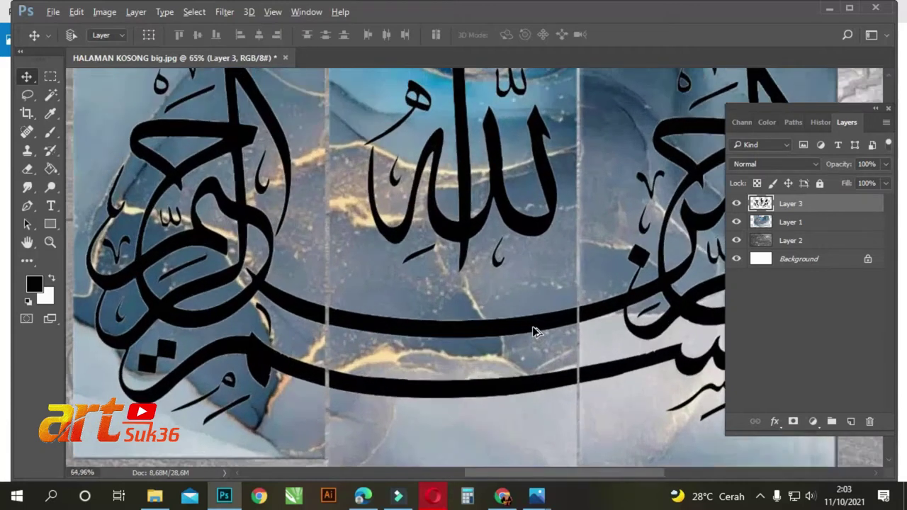
scroll(535, 332, up, 3)
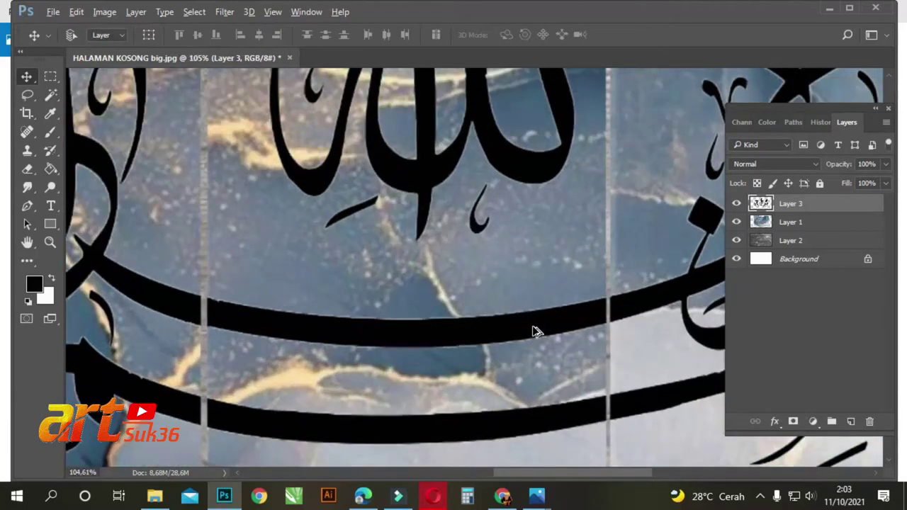
scroll(535, 332, down, 5)
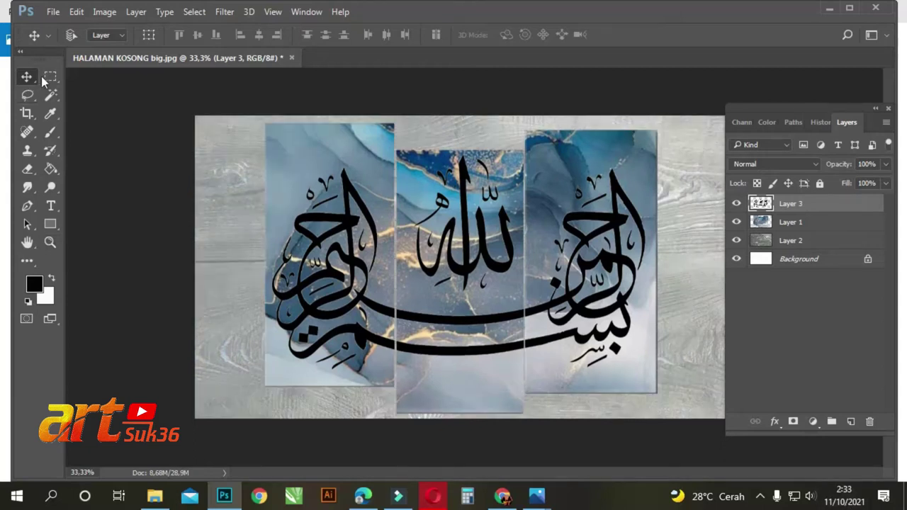
click(50, 75)
drag(196, 98, 395, 461)
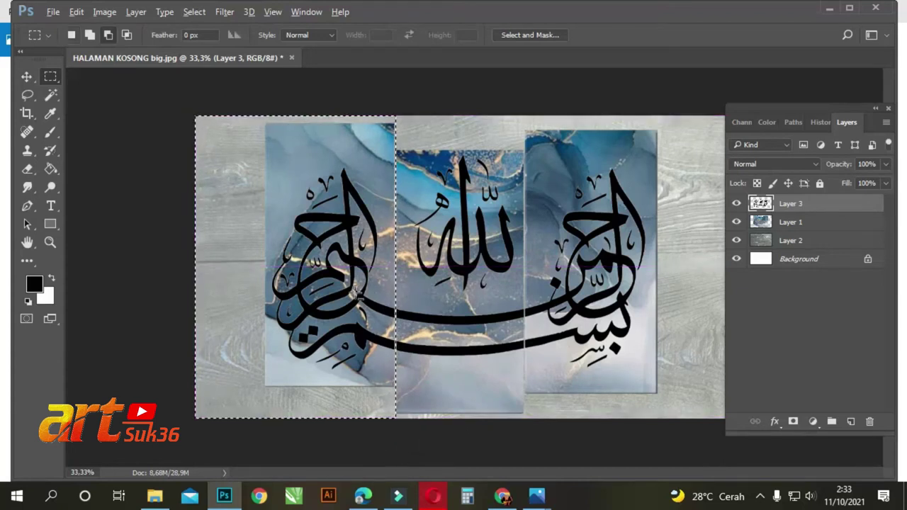
scroll(413, 350, up, 3)
scroll(413, 350, up, 2)
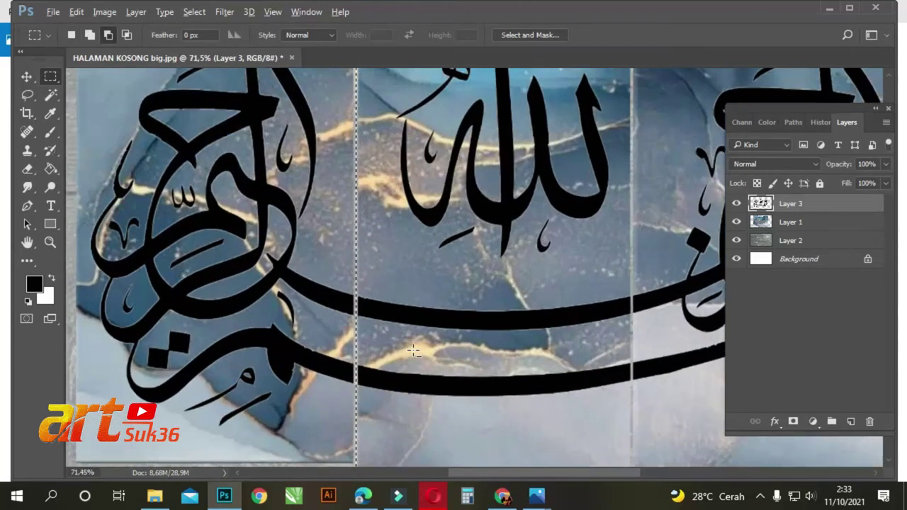
drag(807, 207, 853, 423)
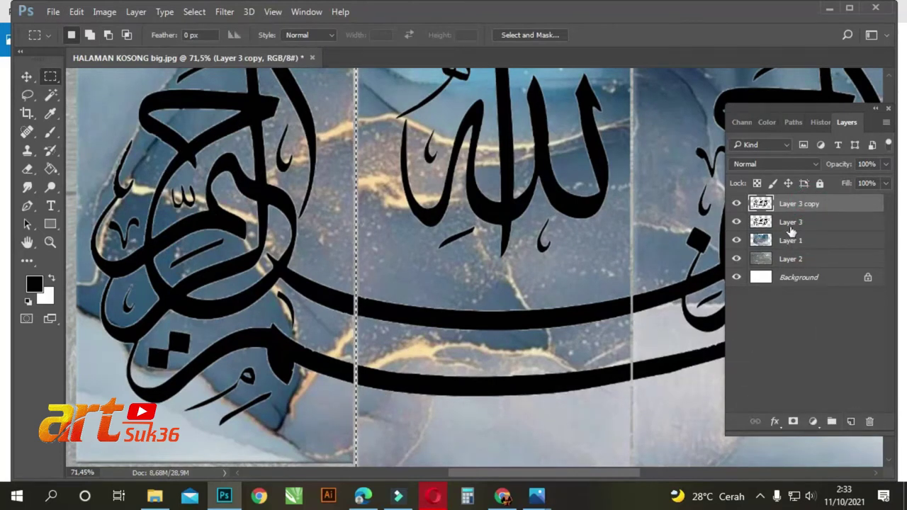
drag(800, 211, 851, 422)
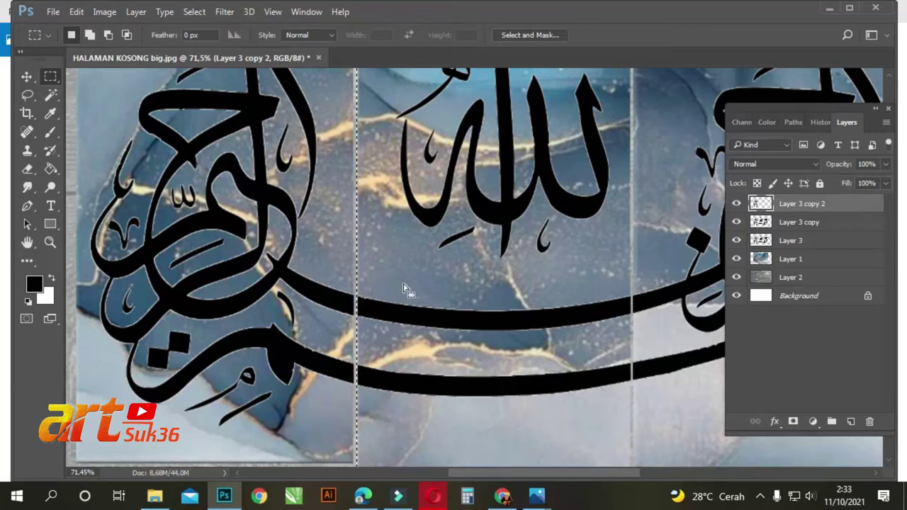
Draw a rectangular marquee over the full canvas height around the lettering on the right panel
key(ctrl+minus)
key(ctrl+minus)
key(ctrl+minus)
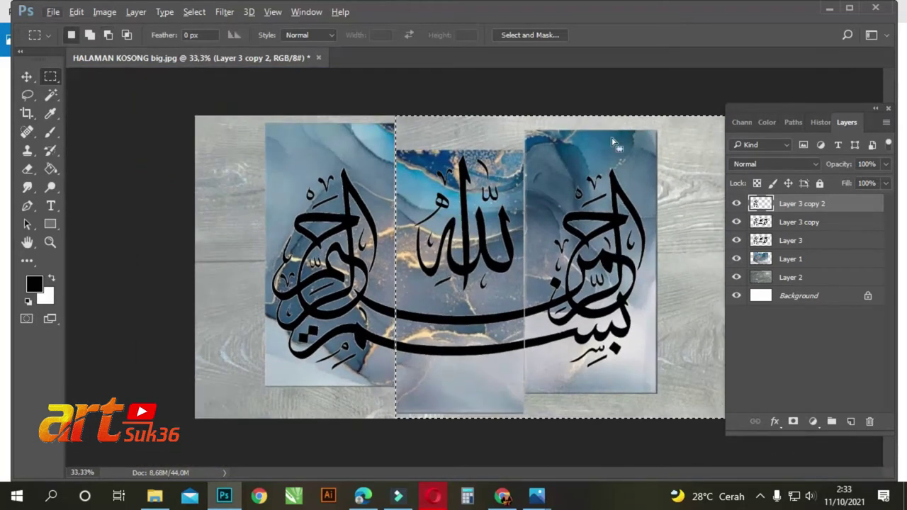
drag(692, 94, 526, 425)
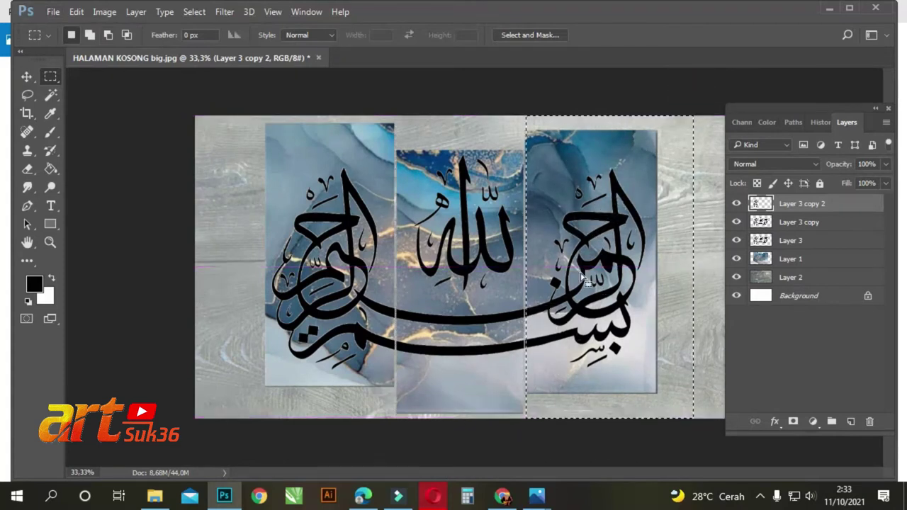
scroll(532, 287, up, 6)
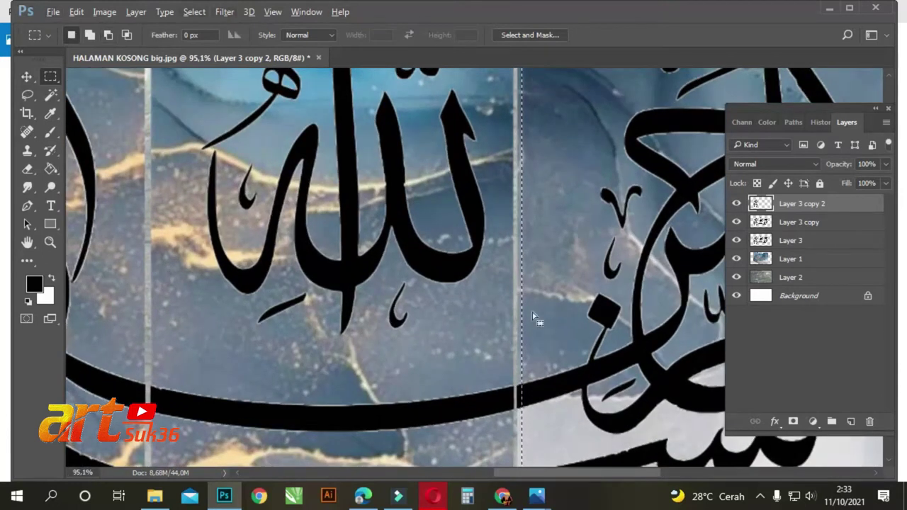
scroll(535, 316, up, 3)
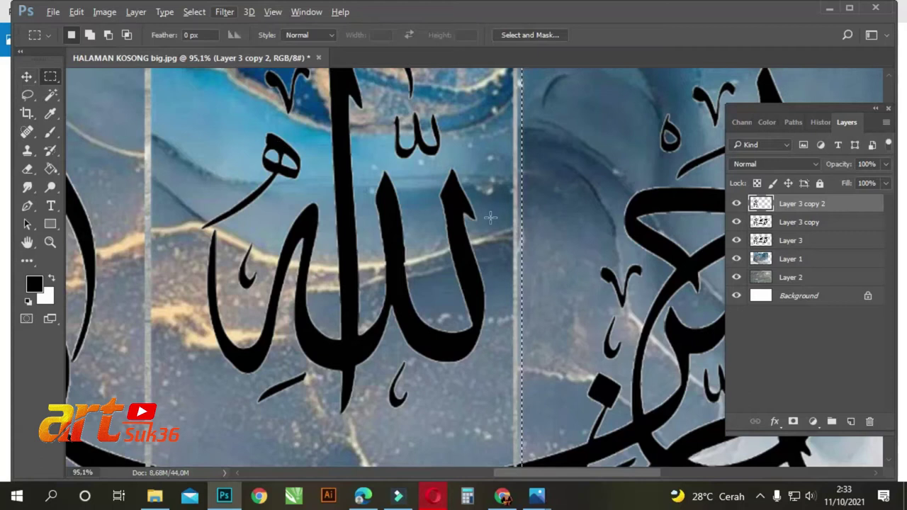
Shift the marquee selection so its left edge runs inside the gap between the middle and right panels
drag(547, 244, 539, 245)
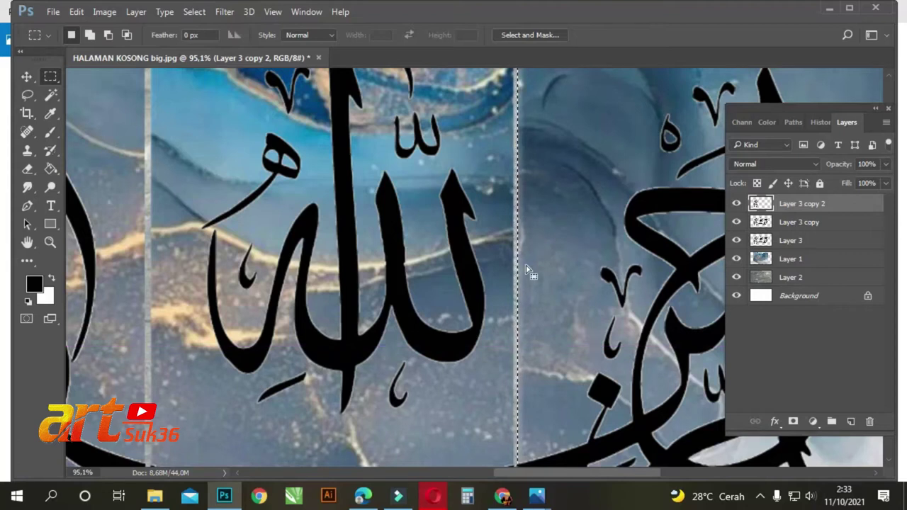
key(Left)
key(Left)
key(Left)
key(Left)
key(Left)
key(Left)
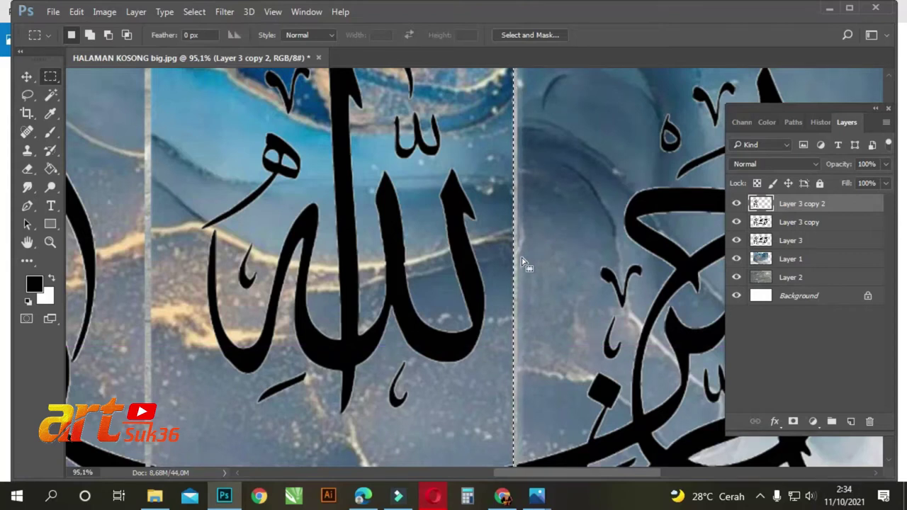
scroll(521, 259, up, 1)
scroll(559, 389, up, 2)
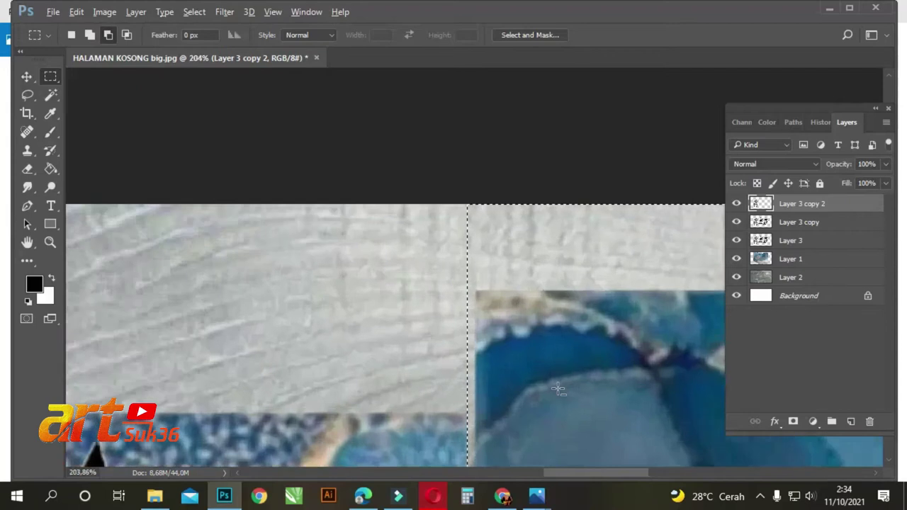
scroll(559, 389, up, 2)
scroll(496, 284, down, 6)
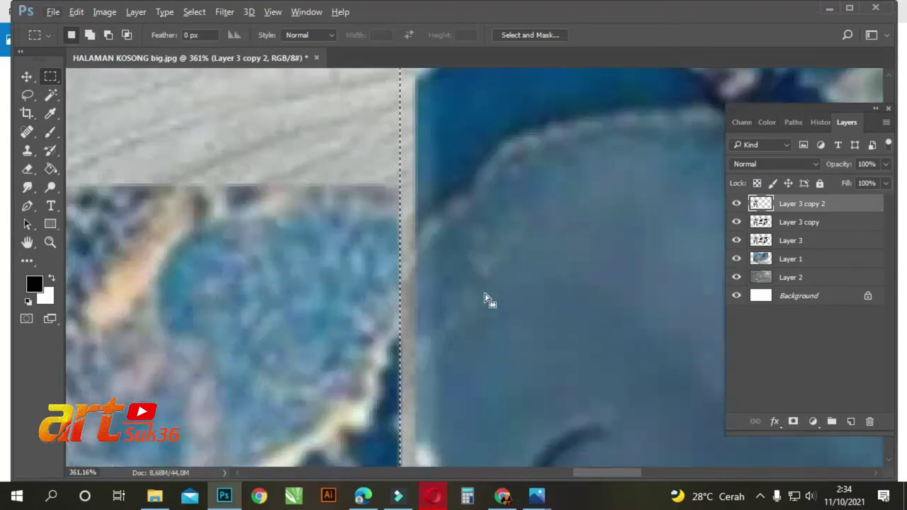
scroll(487, 299, down, 2)
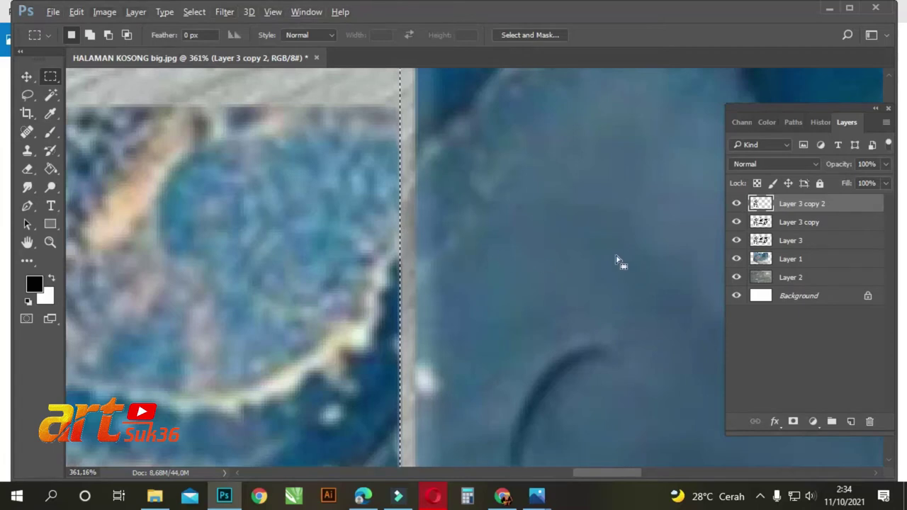
drag(508, 210, 515, 210)
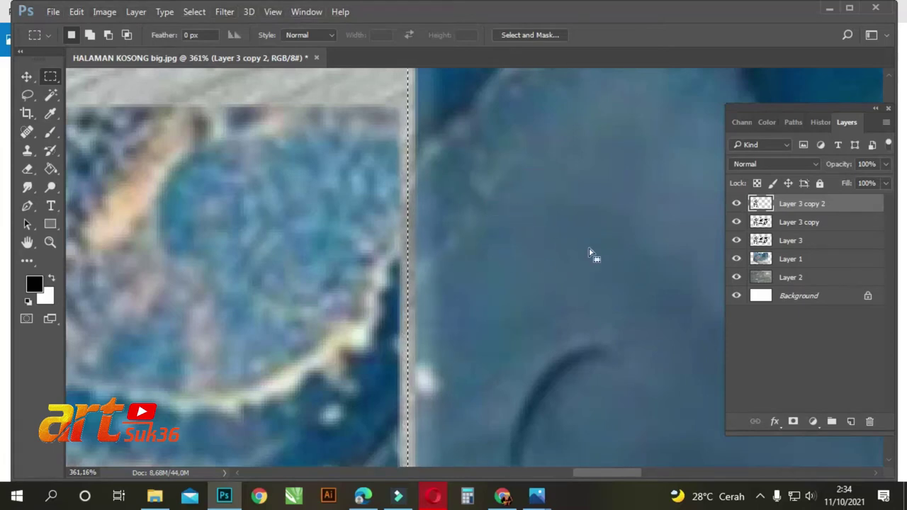
Trim Layer 3 copy to the lettering on the right panel by inverting the selection and deleting the rest
click(798, 222)
scroll(579, 259, down, 5)
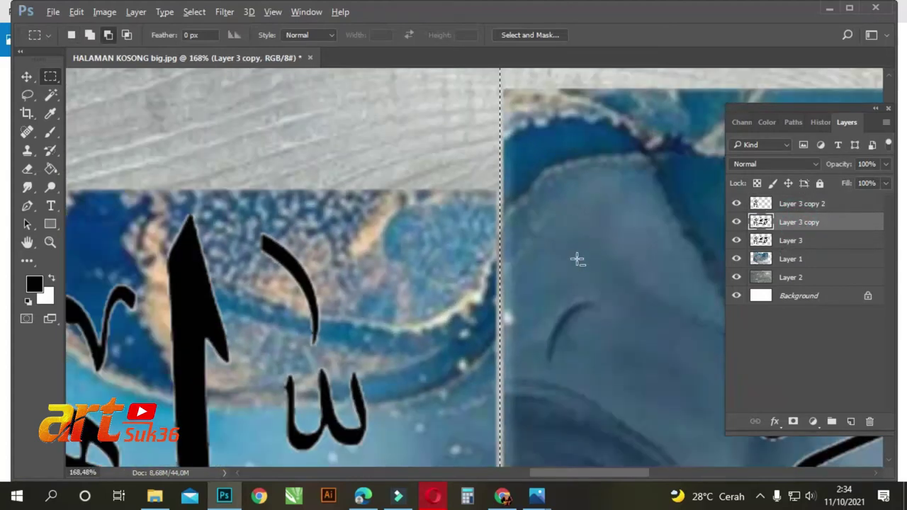
scroll(578, 260, down, 4)
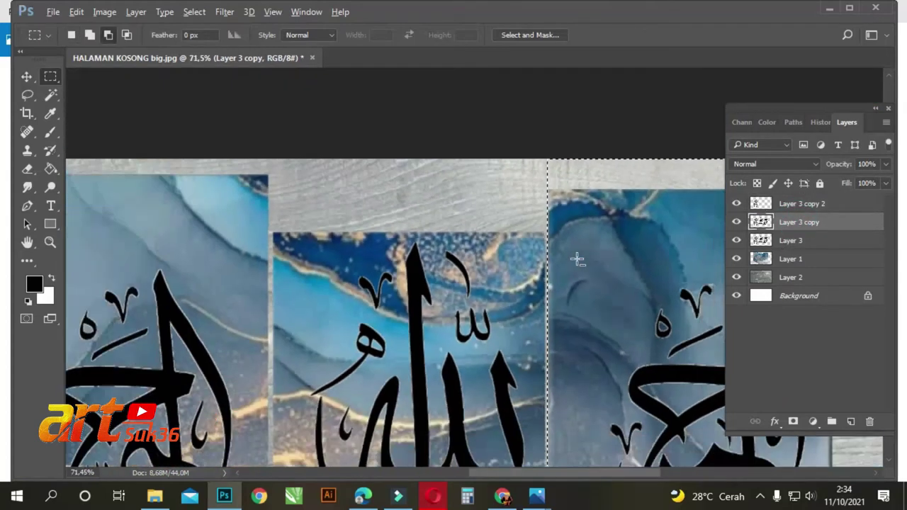
scroll(577, 259, down, 3)
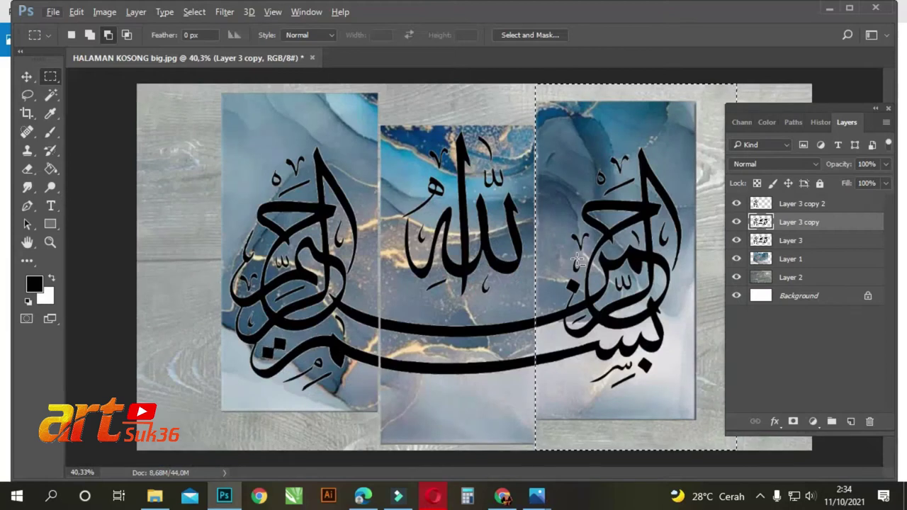
key(ctrl+shift+i)
key(Delete)
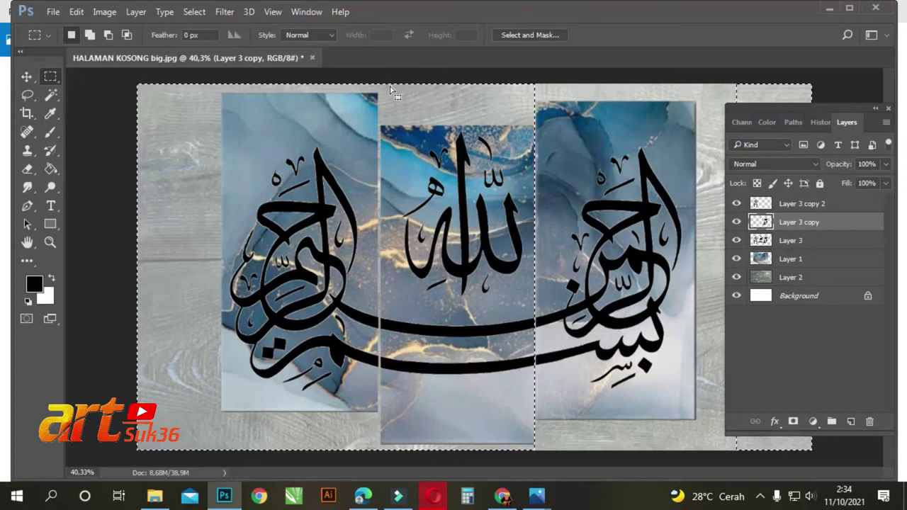
Draw a full-height rectangular marquee about 7 cm wide around the middle panel, with its edges along the two gaps
drag(378, 75, 536, 453)
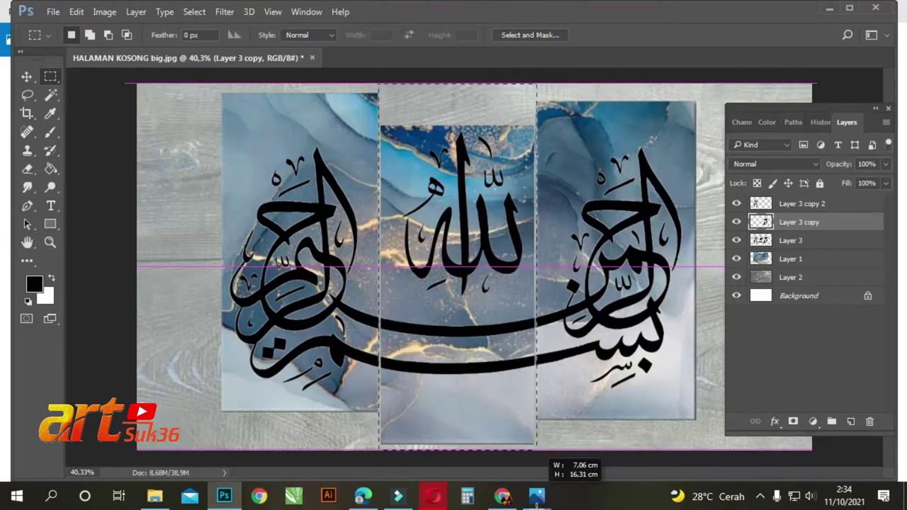
drag(536, 453, 536, 449)
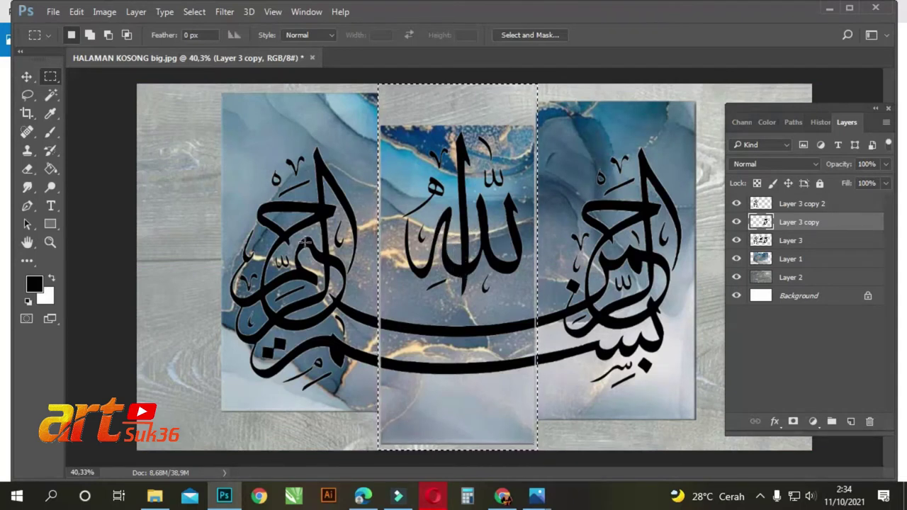
scroll(302, 302, up, 3)
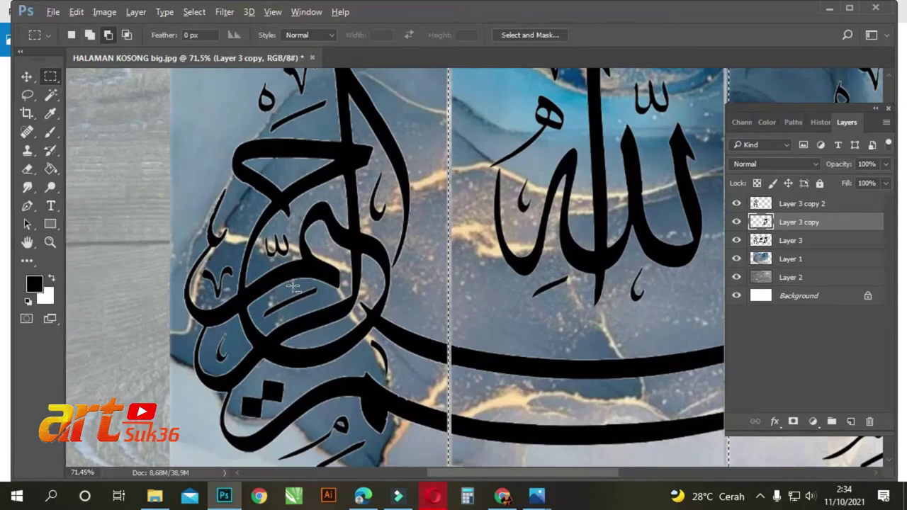
scroll(460, 284, up, 3)
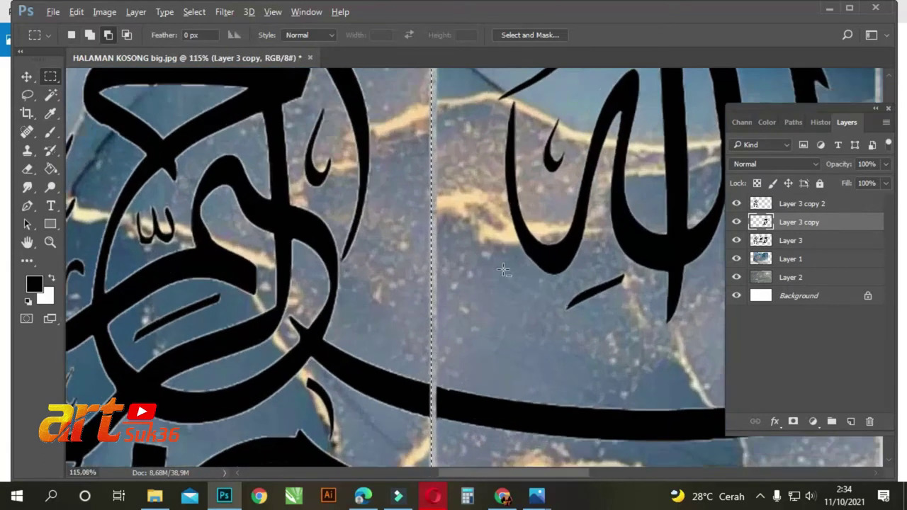
scroll(504, 270, down, 7)
scroll(486, 285, up, 4)
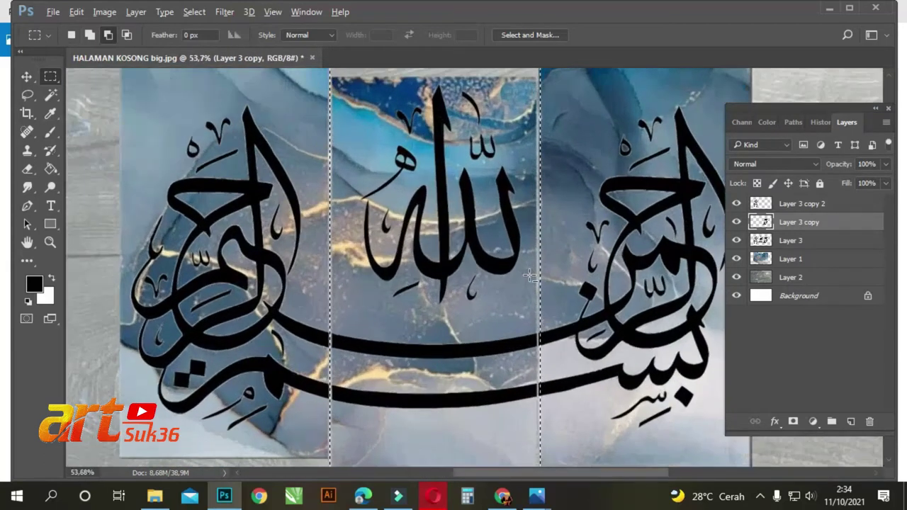
scroll(565, 270, down, 4)
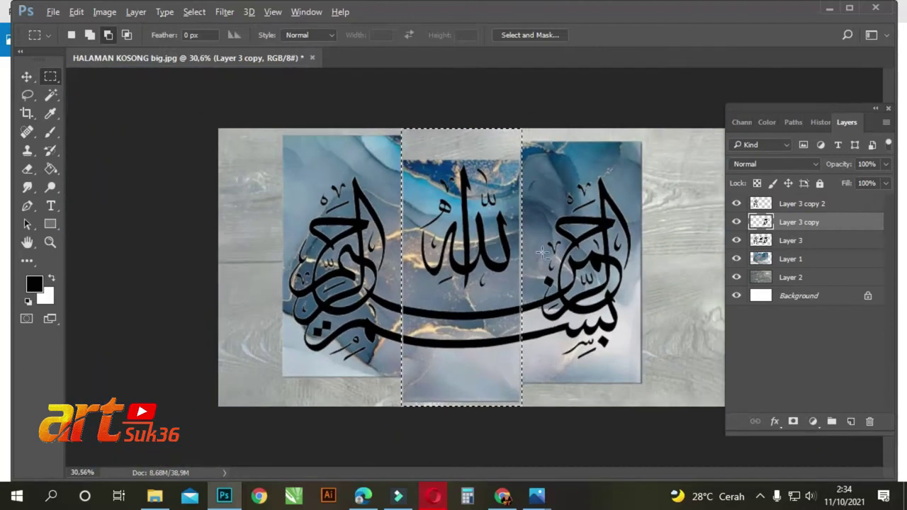
Subtract the excess strip along the middle panel's right edge from the marquee selection
key(alt)
drag(564, 109, 522, 491)
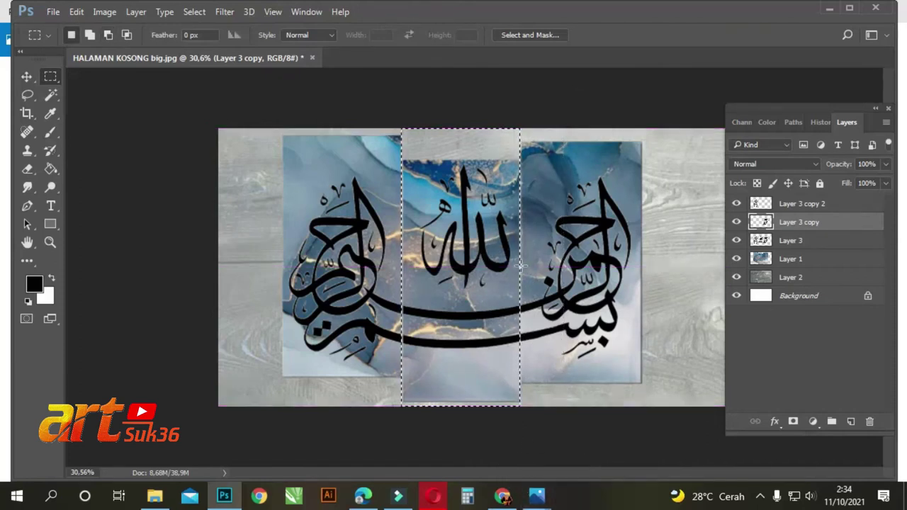
scroll(521, 266, up, 10)
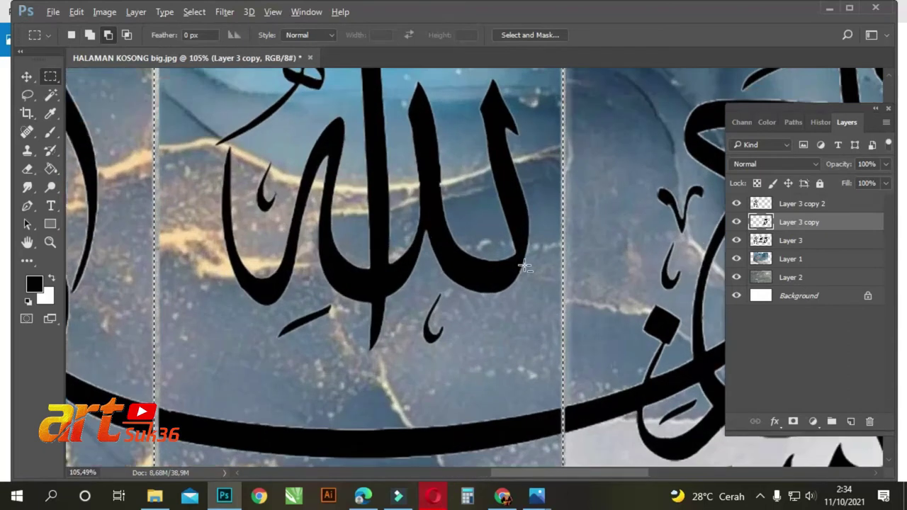
scroll(524, 266, down, 10)
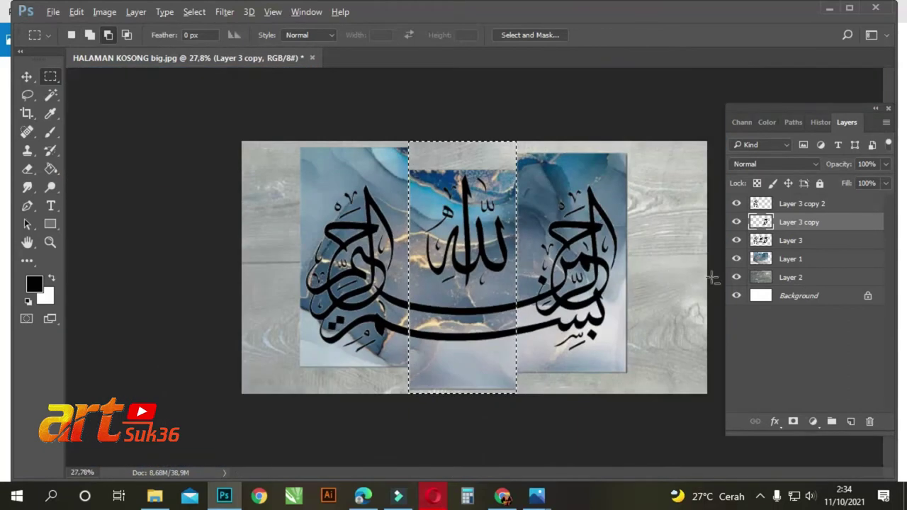
Trim Layer 3 to the lettering on the middle panel using the inverted selection, and deselect
click(800, 241)
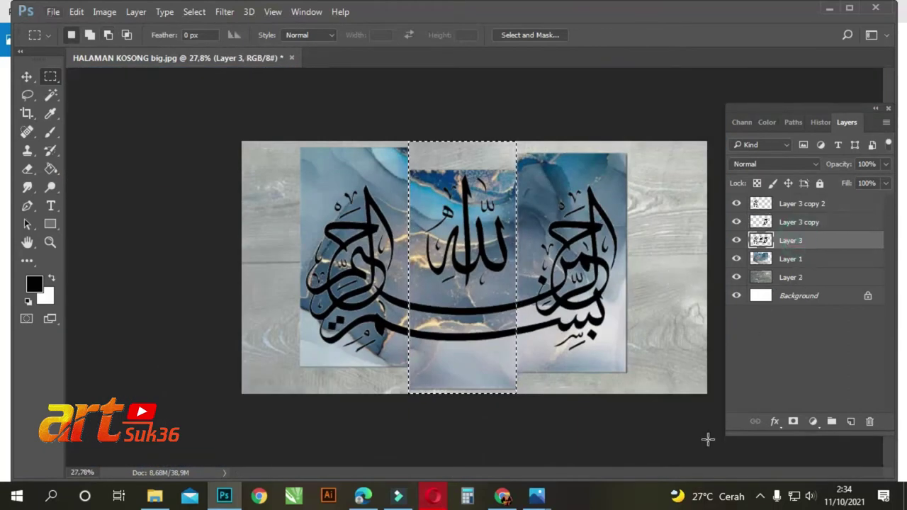
key(ctrl+shift+i)
key(Delete)
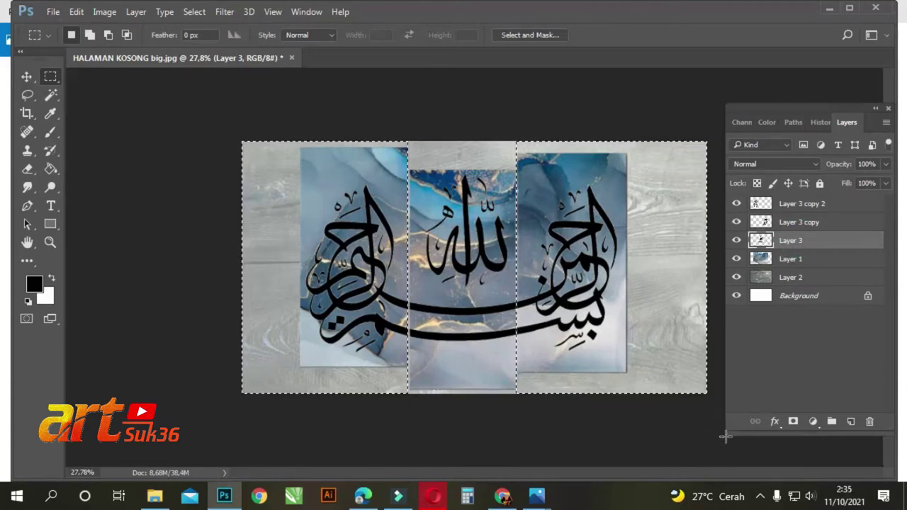
key(ctrl+d)
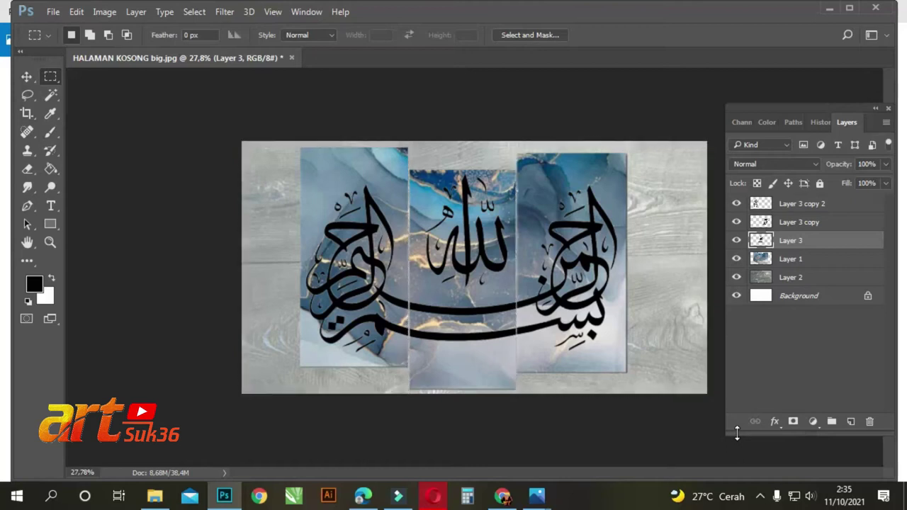
click(27, 76)
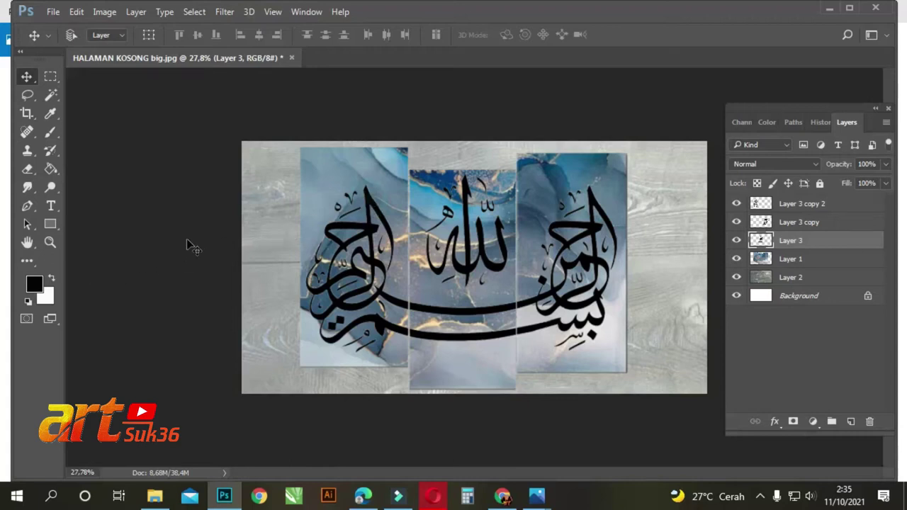
click(105, 12)
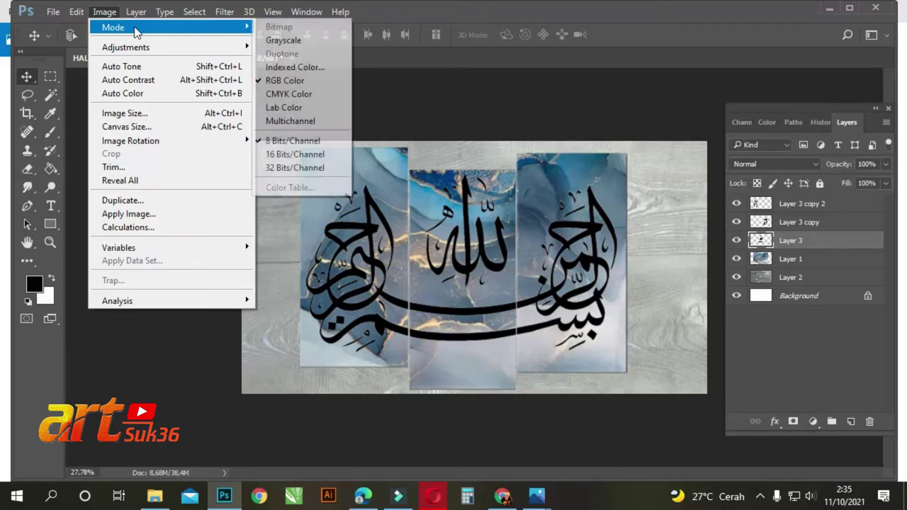
click(469, 93)
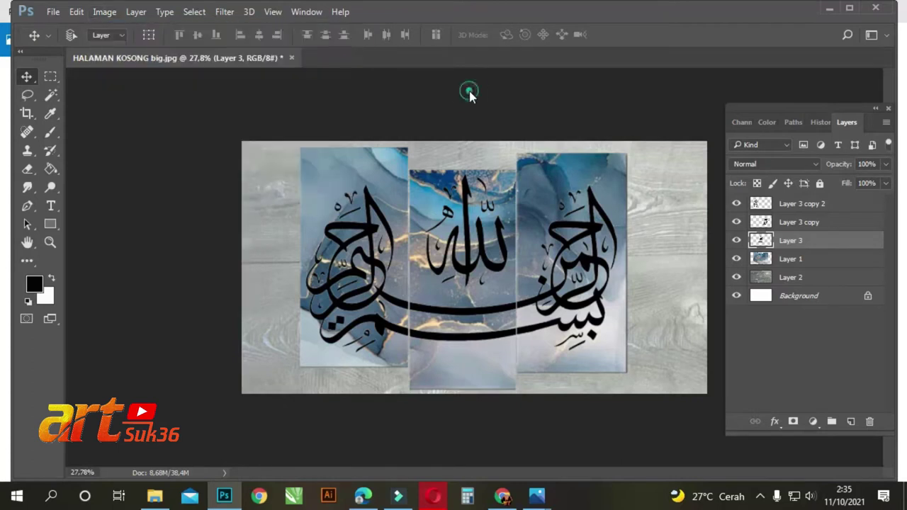
Adjust the hue and saturation of Layer 3 copy 2 to Hue +16, Saturation +100 and Lightness -59
click(787, 205)
click(104, 11)
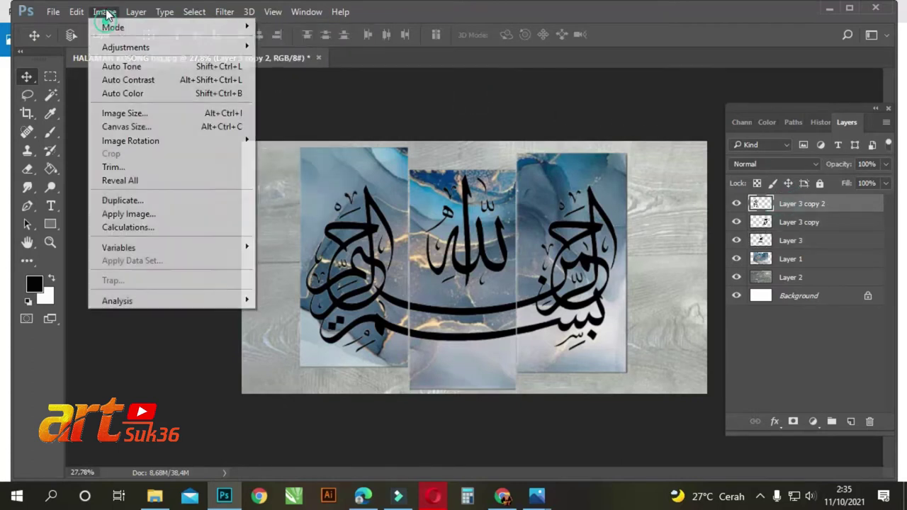
mouse_move(115, 45)
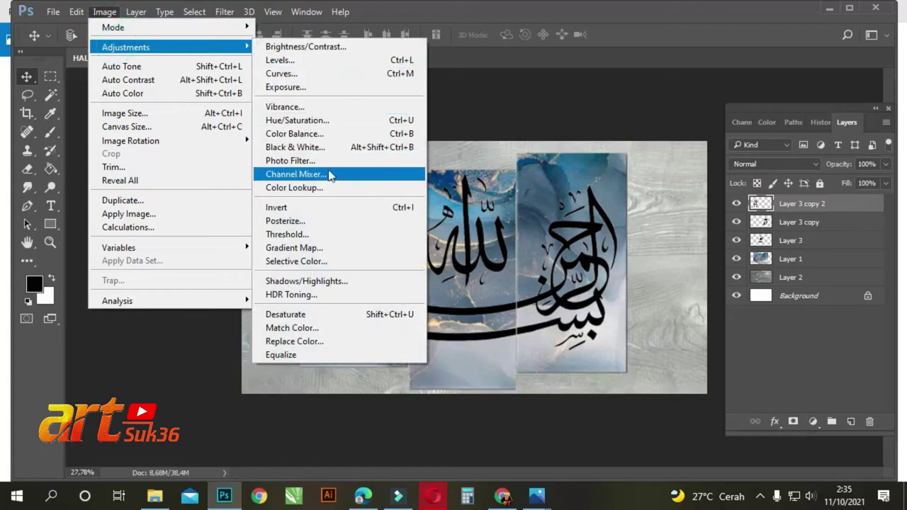
click(303, 122)
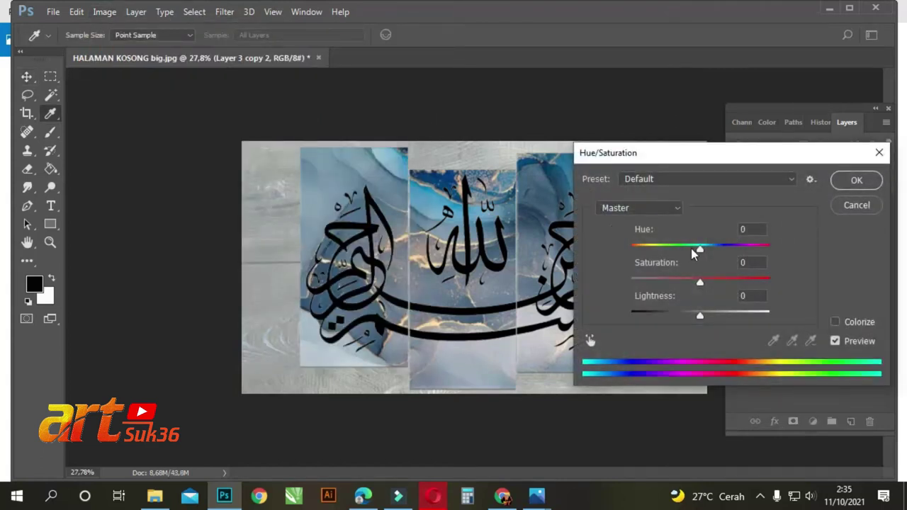
mouse_move(700, 251)
mouse_down()
mouse_move(631, 252)
mouse_move(713, 248)
mouse_move(703, 249)
mouse_up()
drag(754, 156, 734, 104)
drag(683, 229, 772, 231)
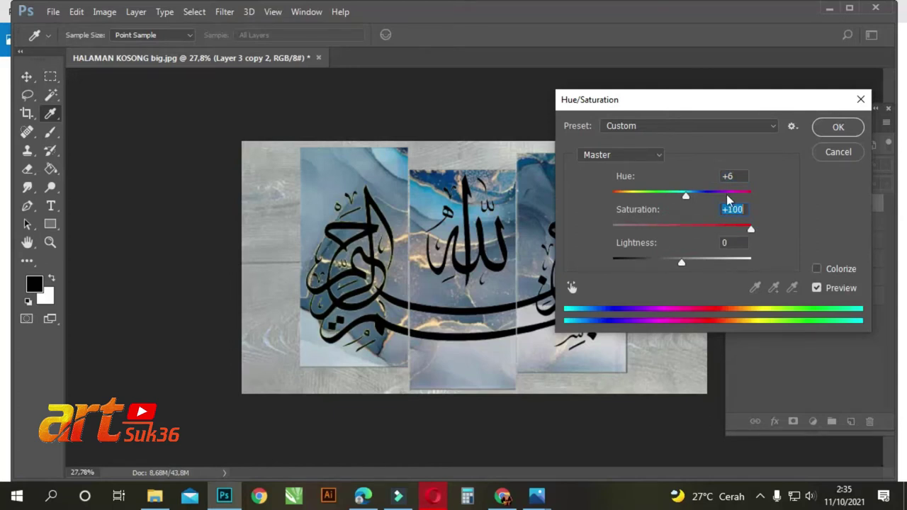
mouse_move(685, 200)
mouse_down()
mouse_move(653, 199)
mouse_move(694, 201)
mouse_up()
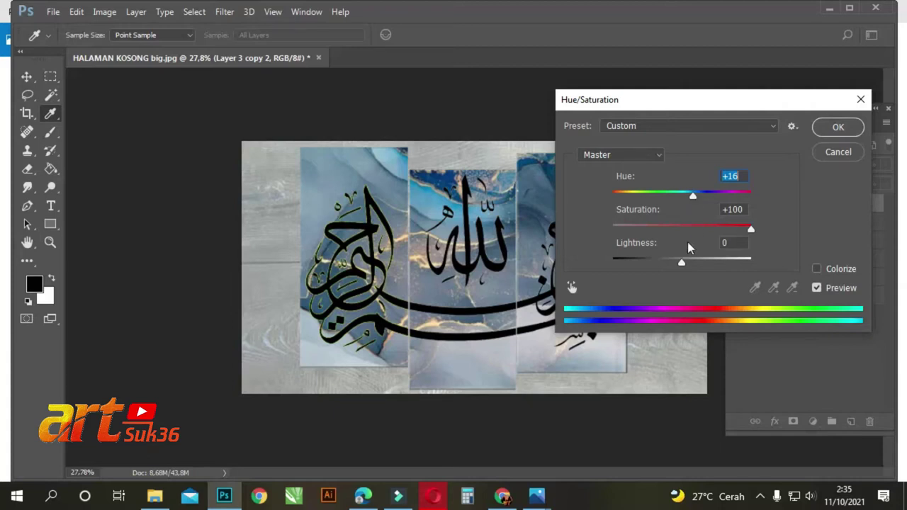
drag(684, 263, 617, 265)
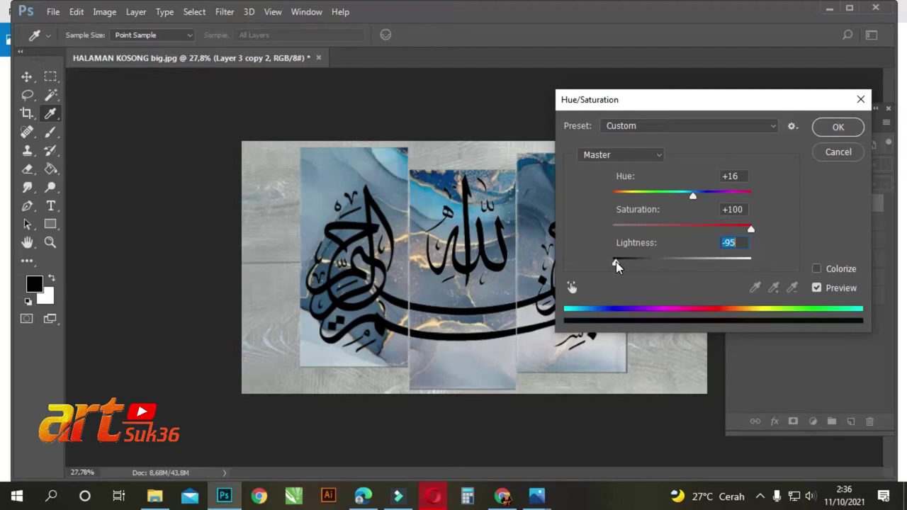
drag(616, 265, 642, 268)
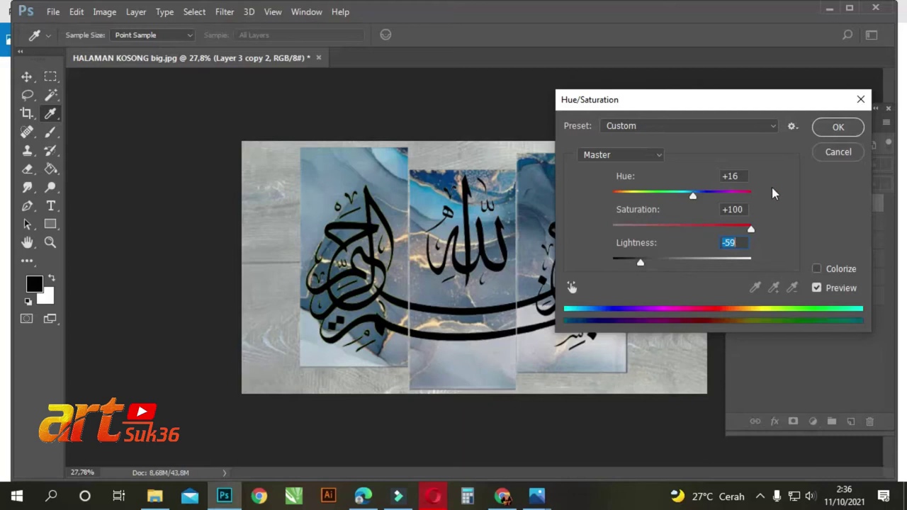
click(837, 133)
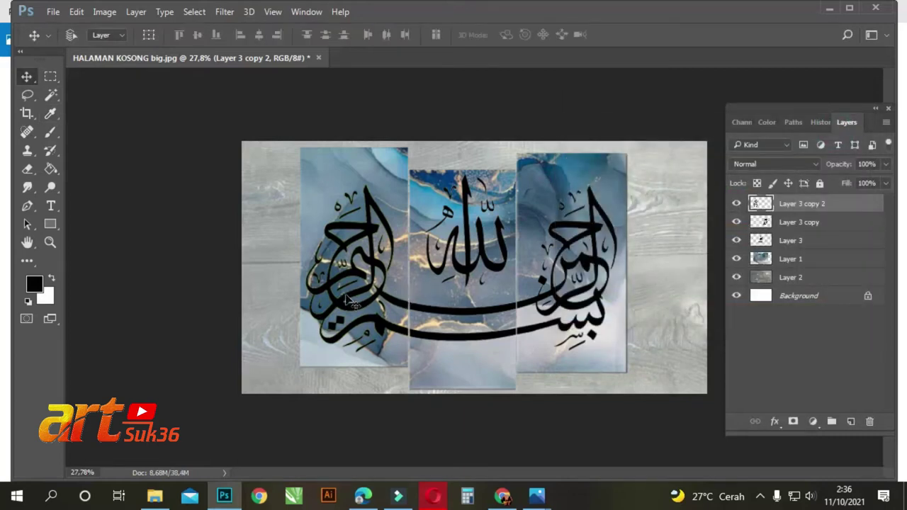
Apply a second Hue/Saturation adjustment to Layer 3 copy 2 with Hue -4 and Saturation -48
scroll(415, 296, up, 6)
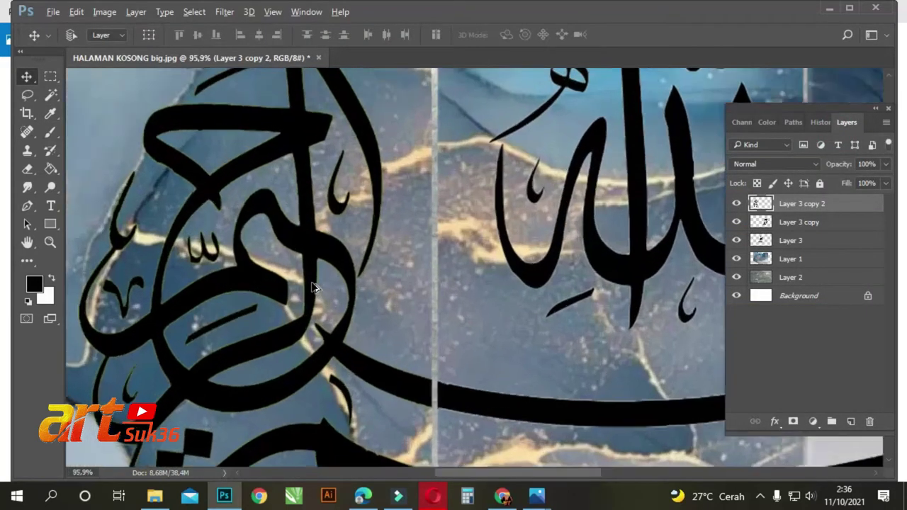
scroll(314, 285, up, 3)
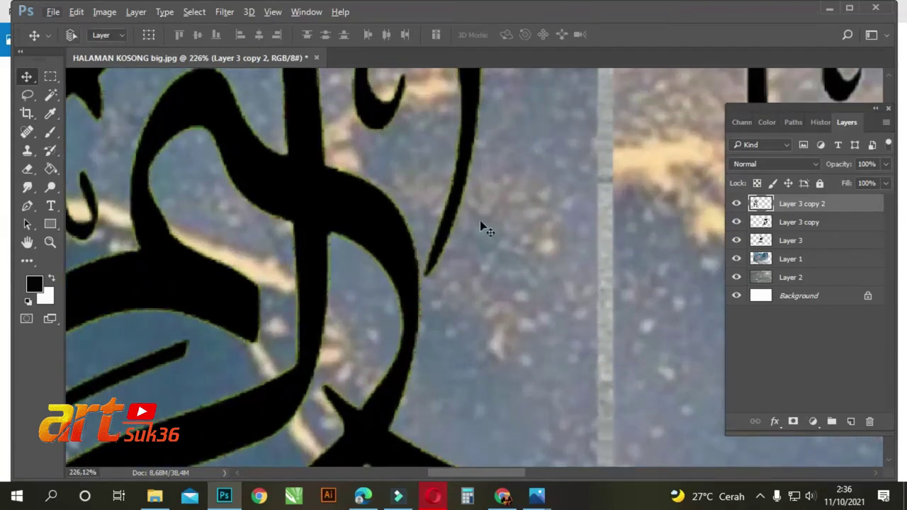
click(103, 13)
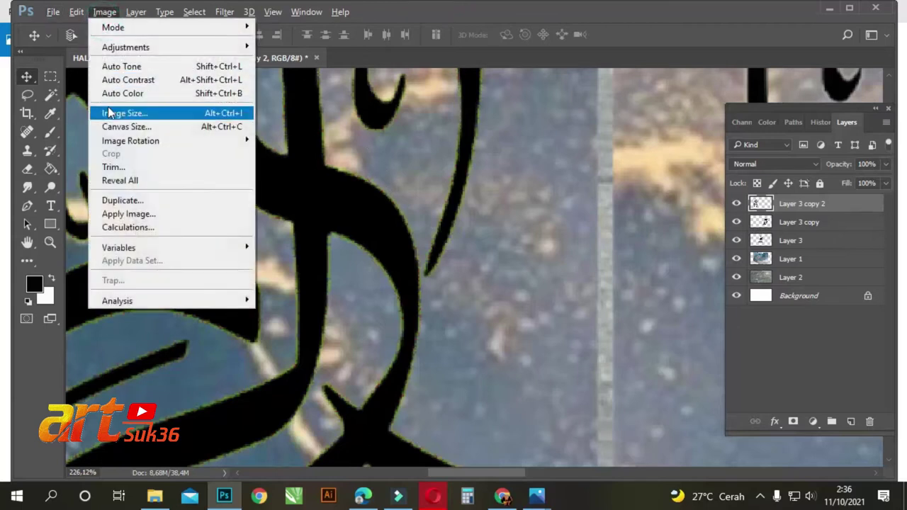
click(124, 48)
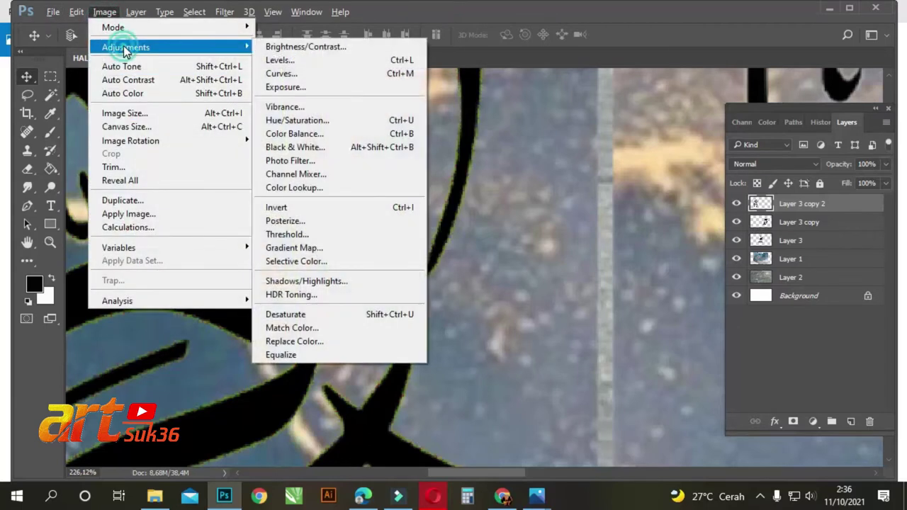
click(326, 120)
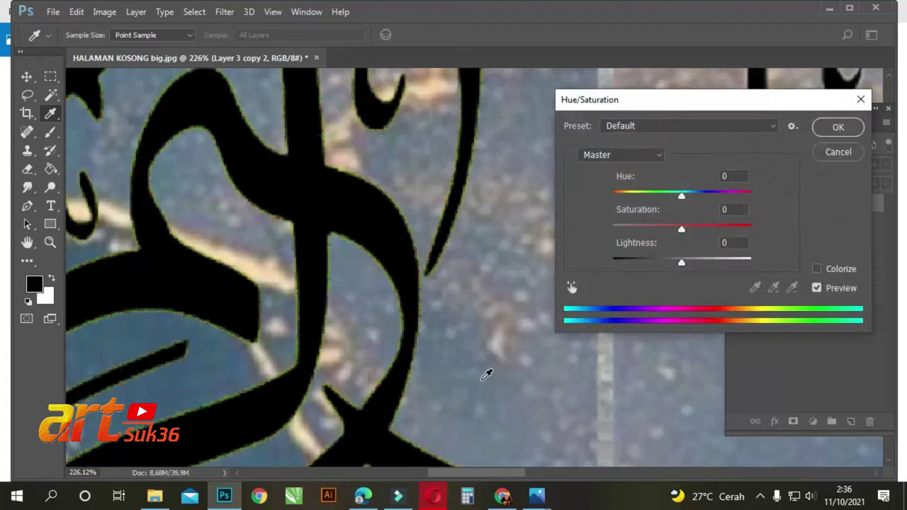
mouse_move(680, 197)
mouse_down()
mouse_move(640, 196)
mouse_move(705, 197)
mouse_move(646, 200)
mouse_move(691, 207)
mouse_move(704, 198)
mouse_move(711, 202)
mouse_move(658, 204)
mouse_move(693, 231)
mouse_move(715, 231)
mouse_move(653, 228)
mouse_move(629, 197)
mouse_move(679, 204)
mouse_up()
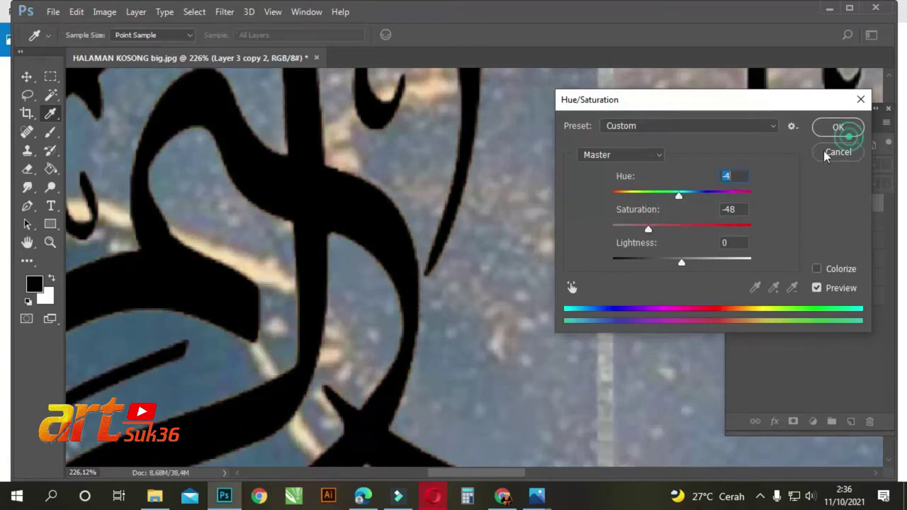
click(838, 129)
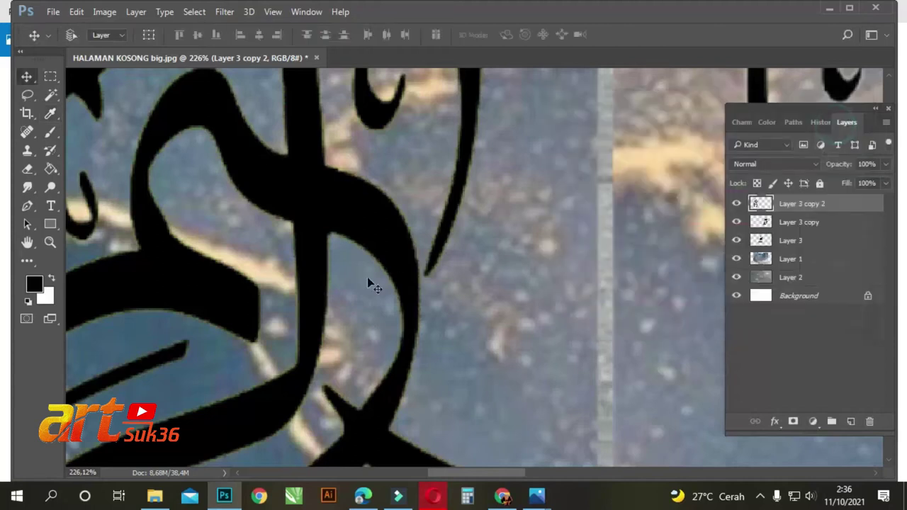
Try the Stroke, Inner Shadow, Inner Glow and Satin effects on Layer 3 copy 2, keeping only Inner Glow enabled
click(760, 205)
double_click(761, 204)
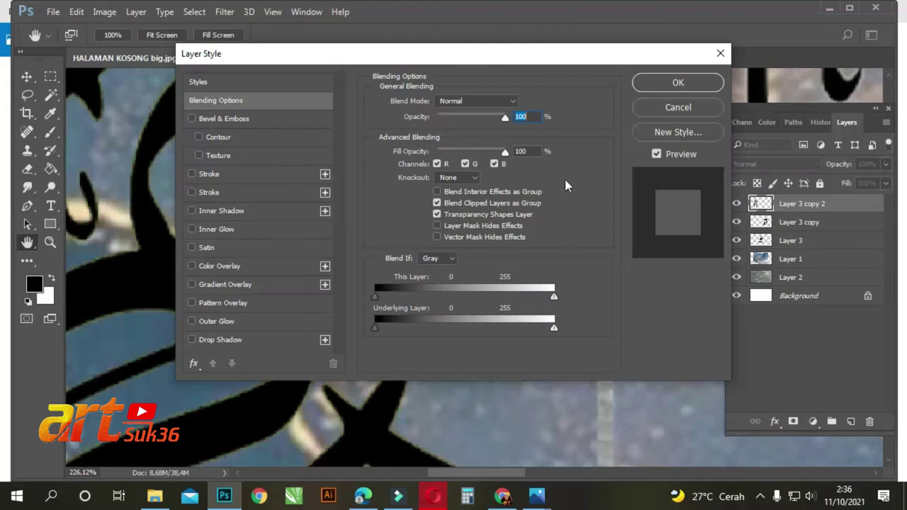
drag(368, 63, 668, 95)
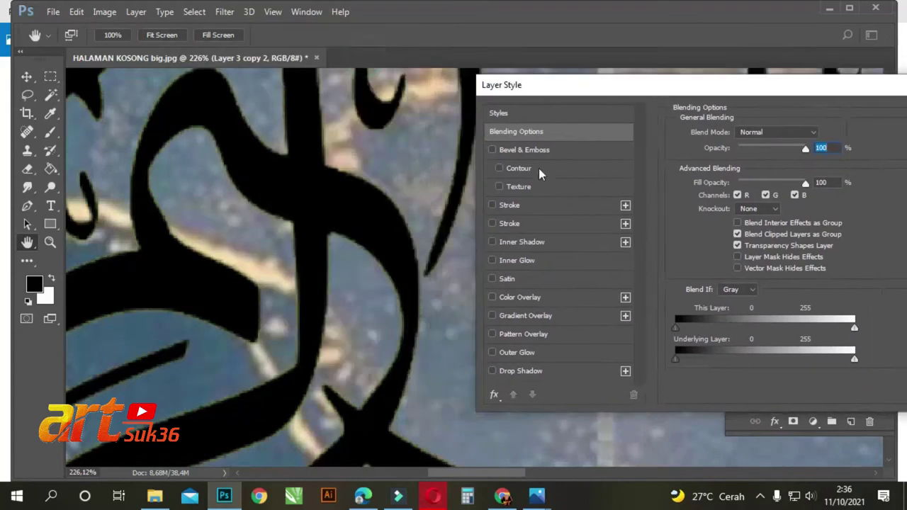
click(494, 223)
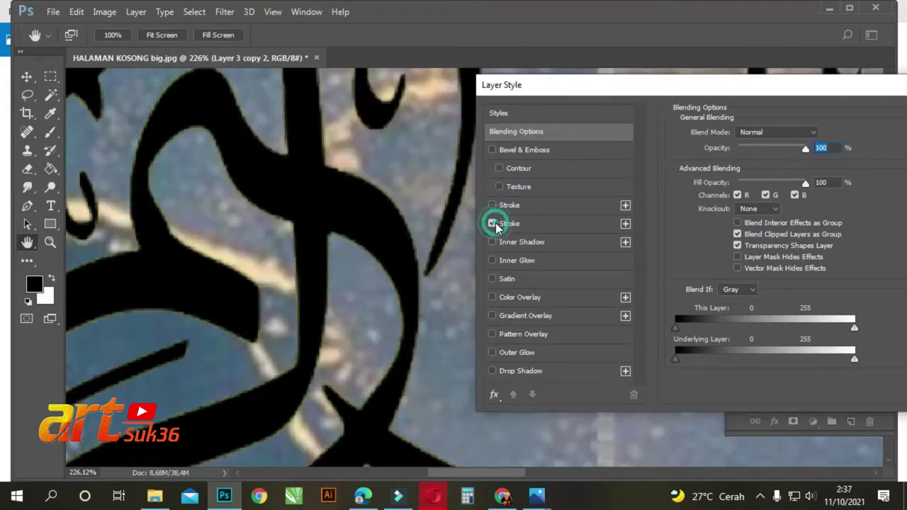
click(494, 224)
click(494, 242)
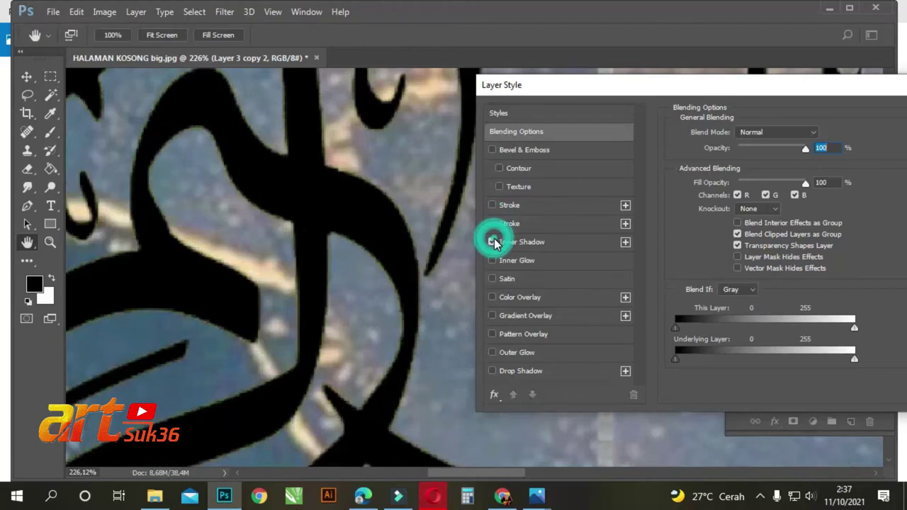
click(493, 260)
click(494, 260)
click(494, 277)
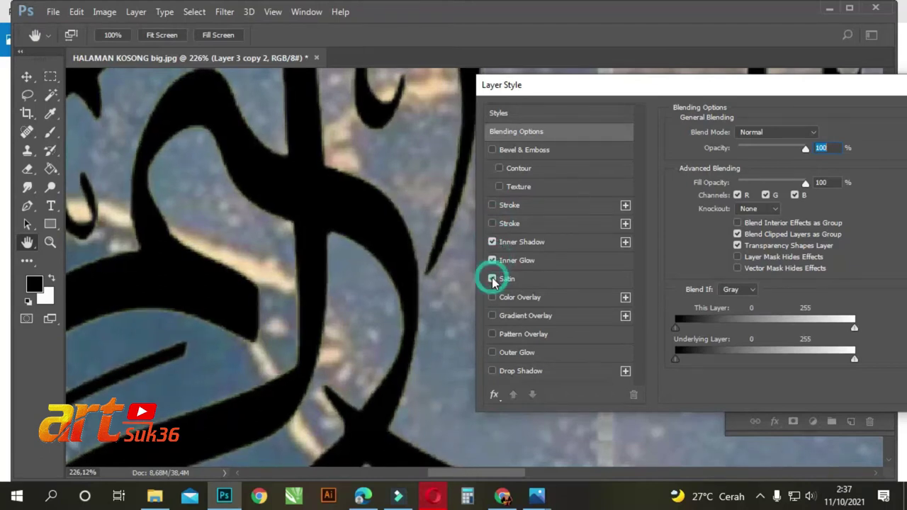
click(493, 277)
click(493, 260)
click(492, 242)
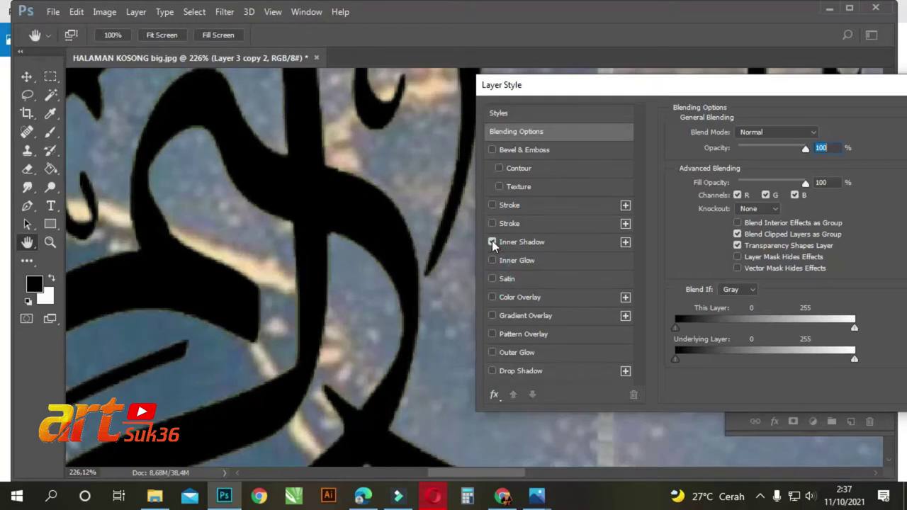
click(492, 260)
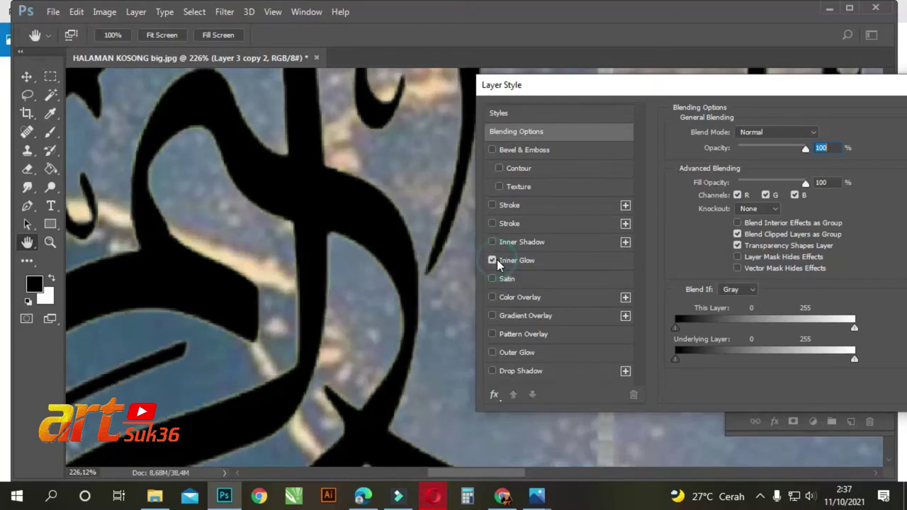
Try the Color, Gradient and Pattern Overlay, Outer Glow and Drop Shadow effects on the lettering, then switch them off
click(492, 297)
click(492, 315)
click(492, 334)
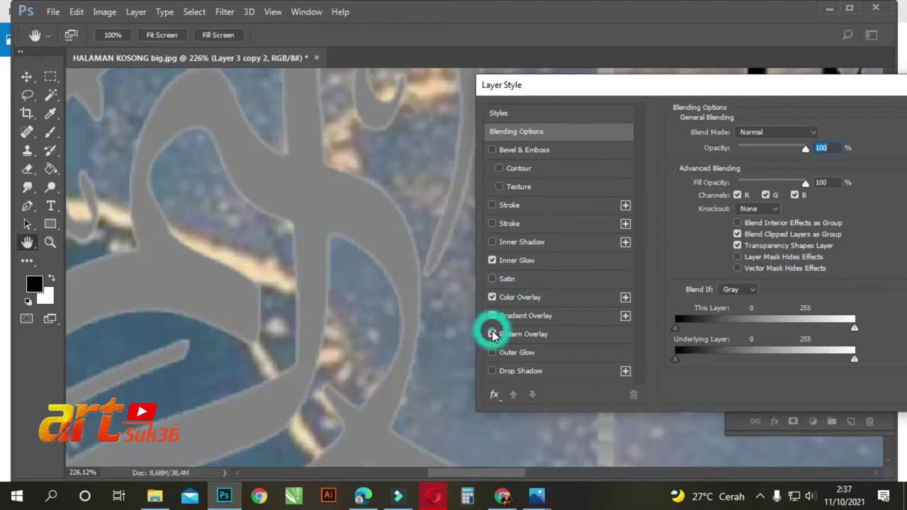
click(492, 352)
click(493, 371)
click(492, 334)
click(492, 316)
click(492, 297)
click(493, 353)
click(493, 371)
click(493, 372)
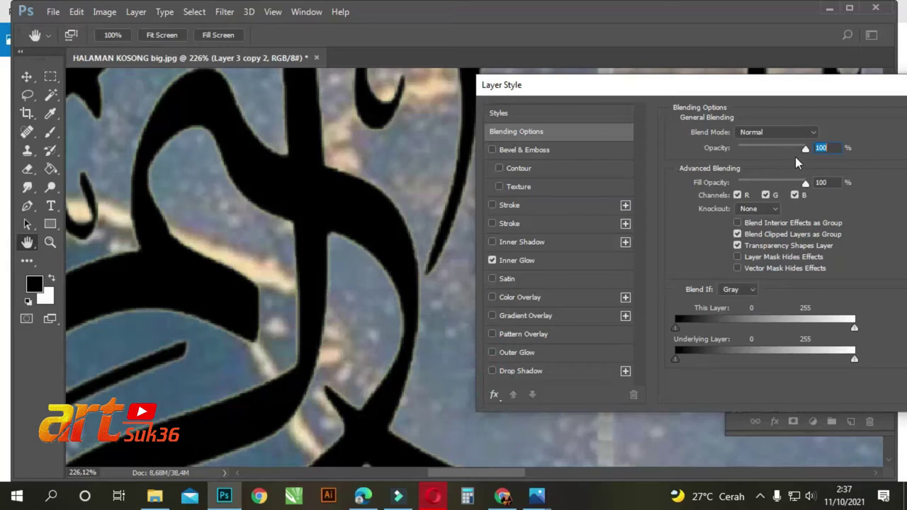
Set the layer's opacity to 86%, Blend If white point for This Layer to 230 and black point for Underlying Layer to 115
drag(804, 151, 816, 178)
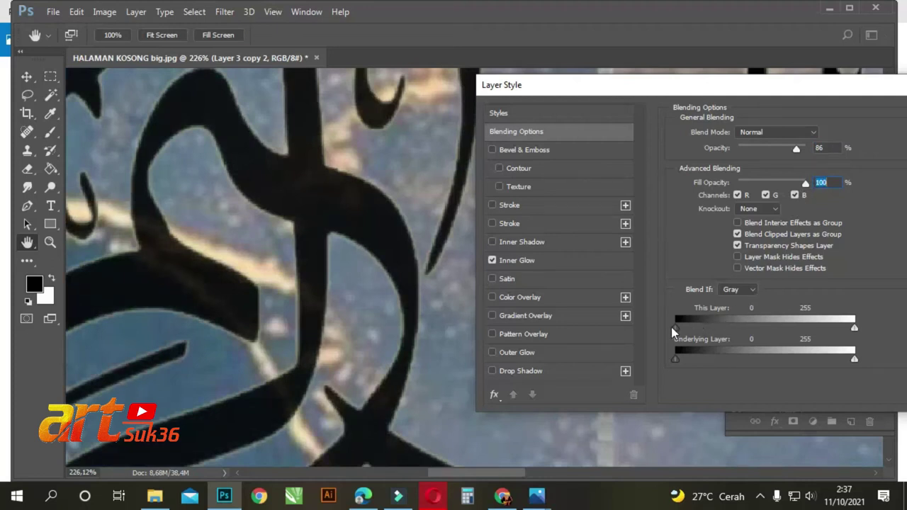
mouse_move(675, 327)
mouse_down()
mouse_move(700, 319)
mouse_move(675, 324)
mouse_up()
mouse_move(855, 327)
mouse_down()
mouse_move(655, 345)
mouse_move(837, 330)
mouse_up()
drag(675, 358, 756, 351)
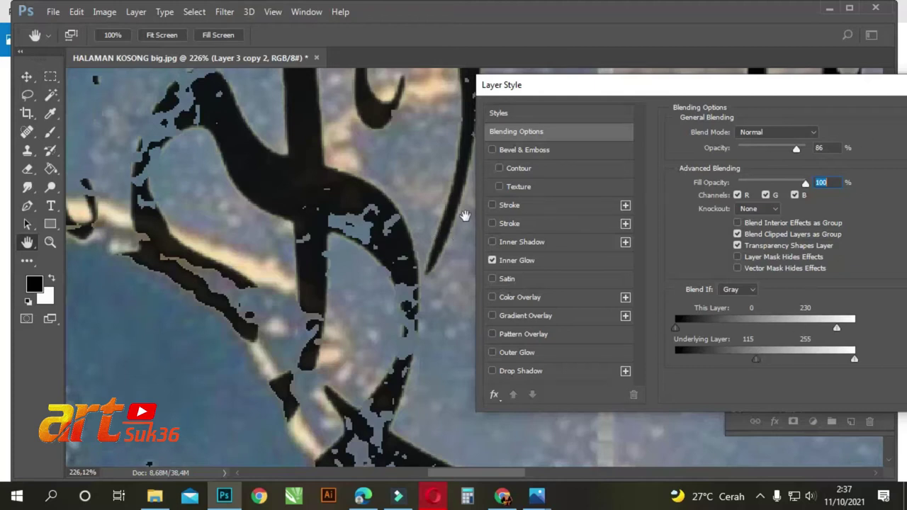
drag(695, 90, 588, 122)
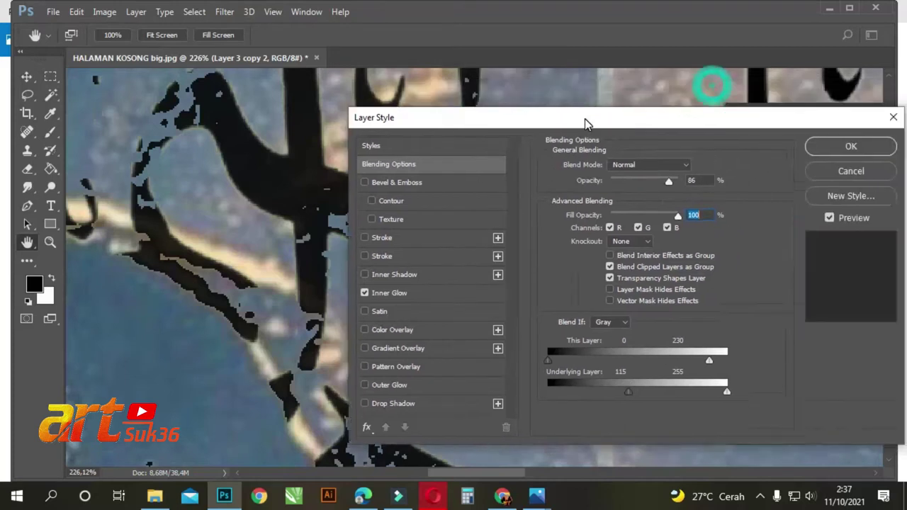
click(847, 146)
Undo the layer style and blending changes on Layer 3 copy 2
key(v)
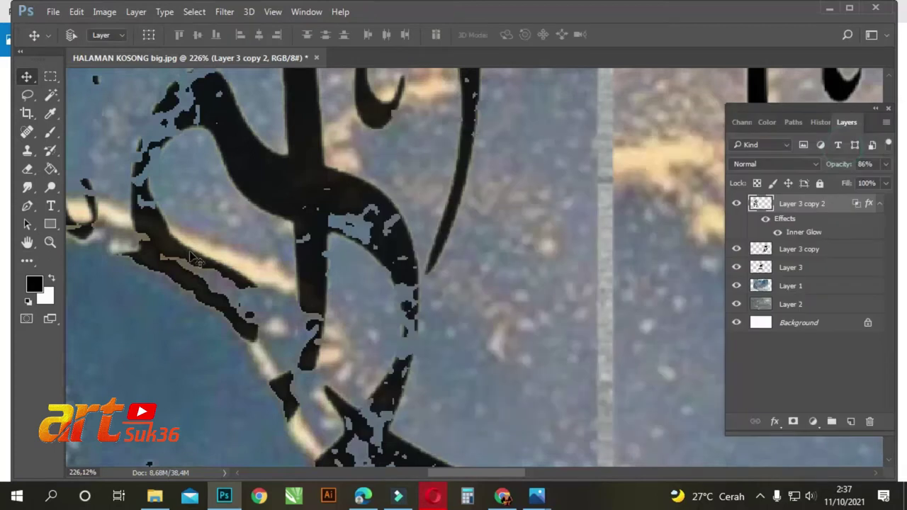
scroll(191, 267, down, 5)
scroll(204, 275, down, 4)
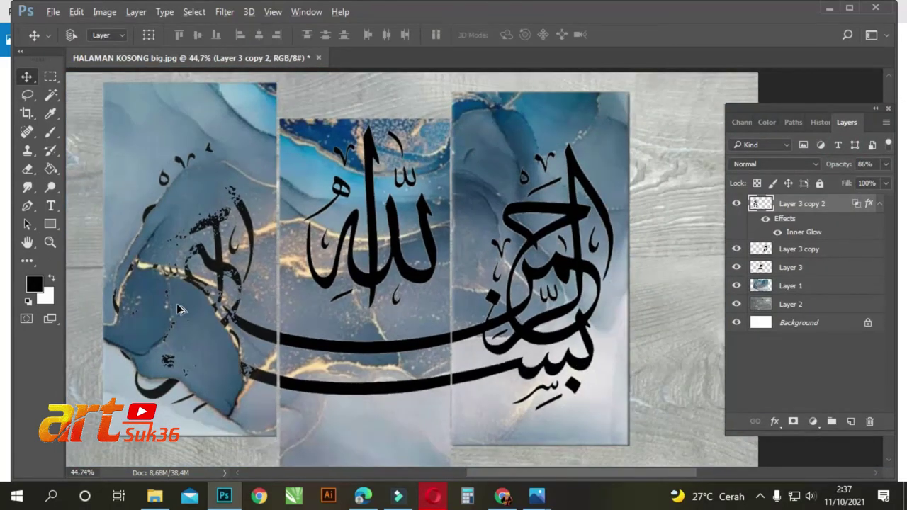
key(ctrl+z)
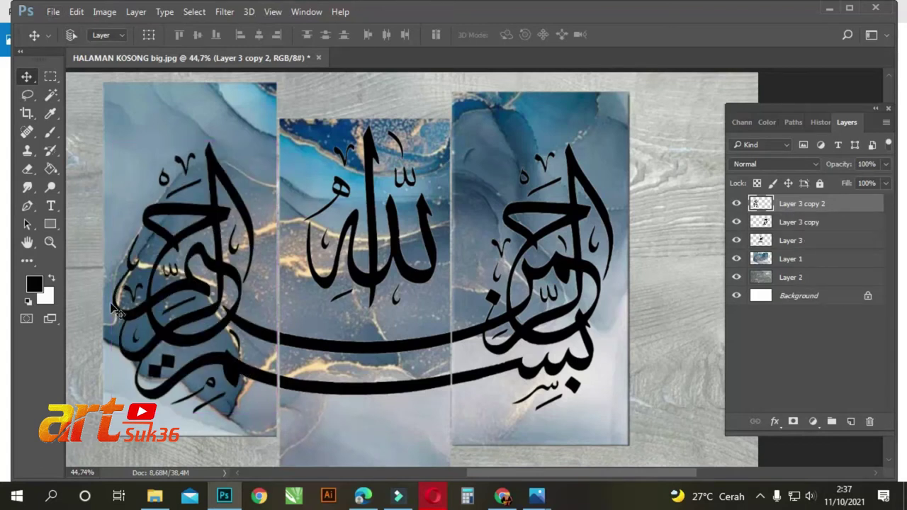
Apply a Bevel & Emboss layer style with Contour and Texture to Layer 3 copy 2
scroll(161, 303, up, 3)
scroll(162, 303, up, 1)
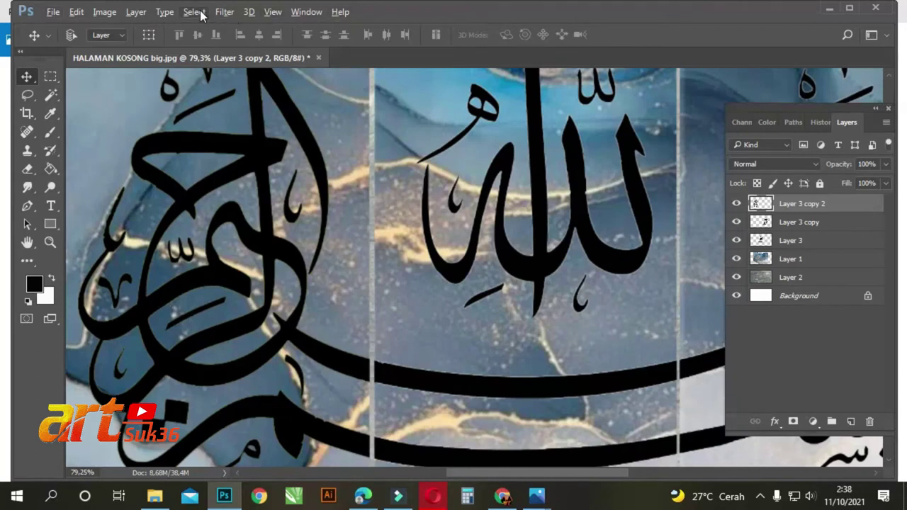
double_click(762, 205)
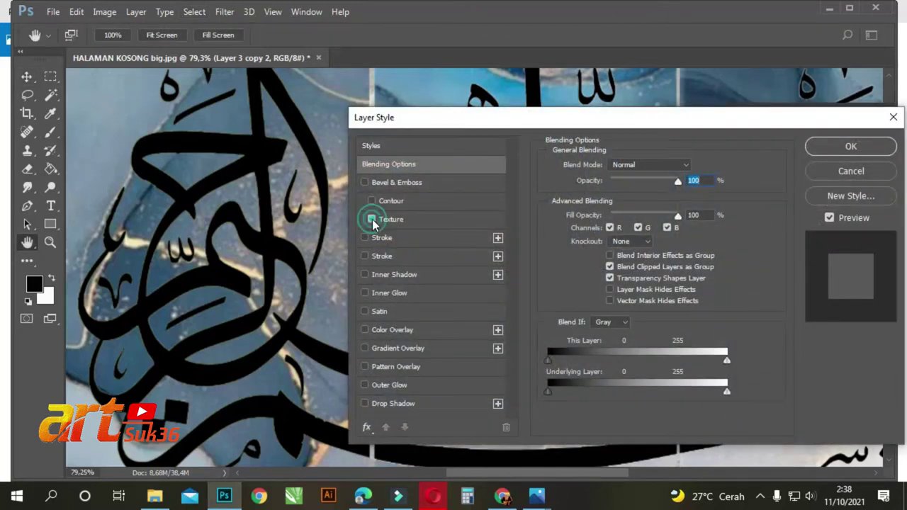
click(371, 219)
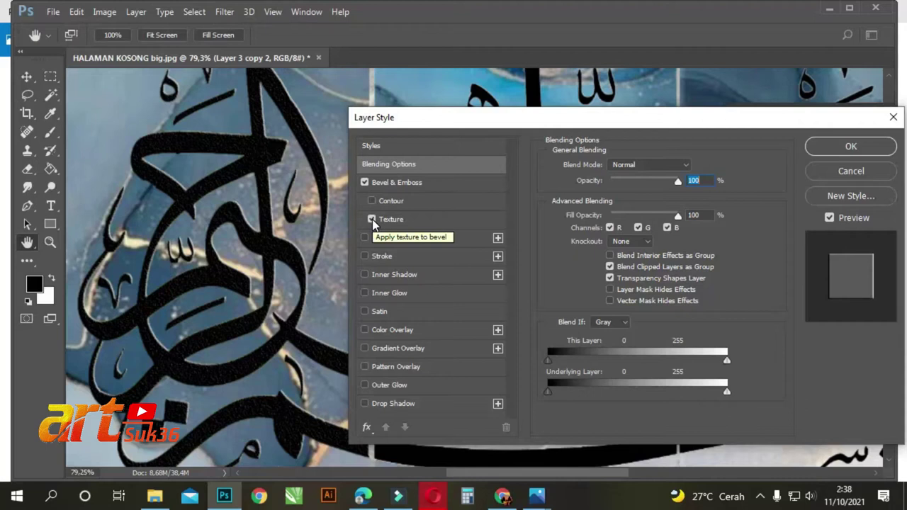
click(372, 201)
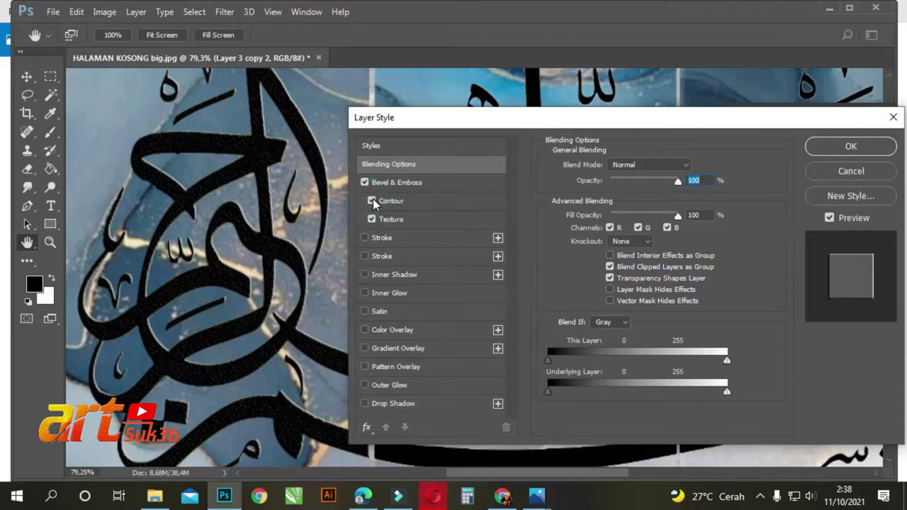
click(870, 147)
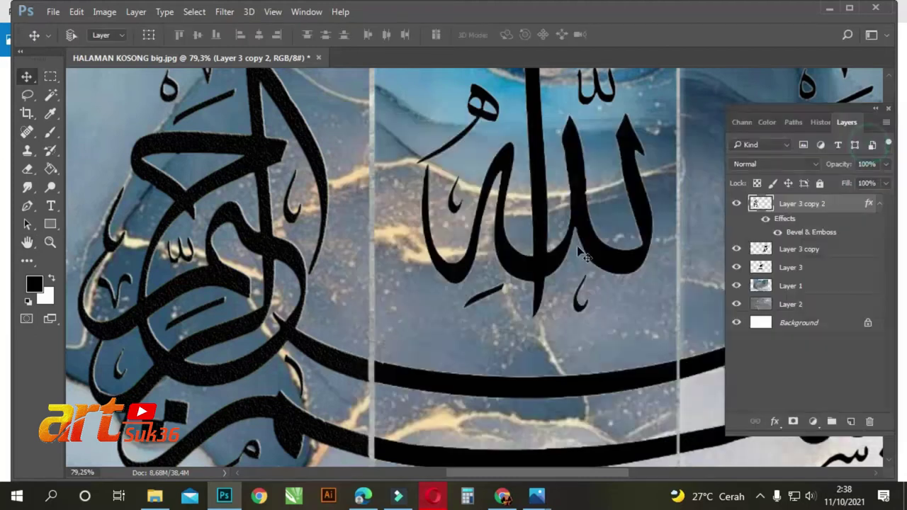
Apply the Crystallize filter to Layer 3 copy 2 with a cell size of 82
scroll(230, 253, up, 3)
scroll(232, 253, up, 5)
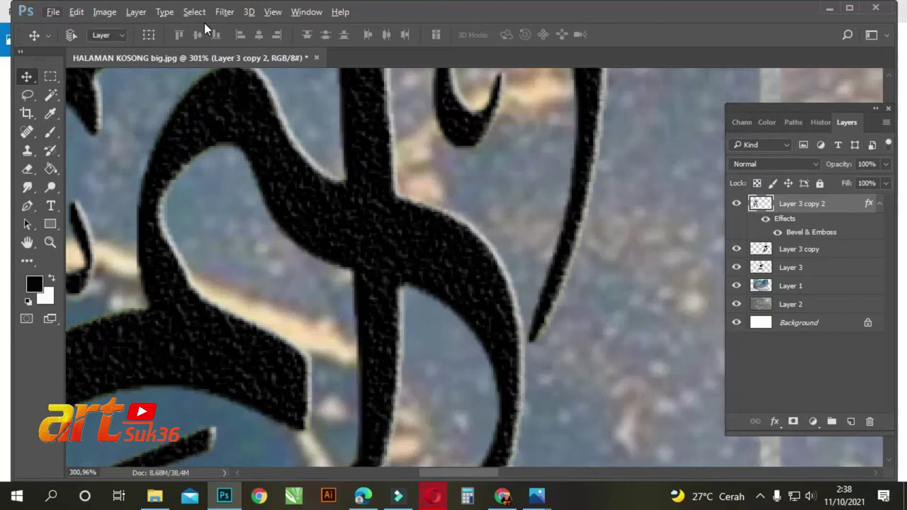
click(224, 12)
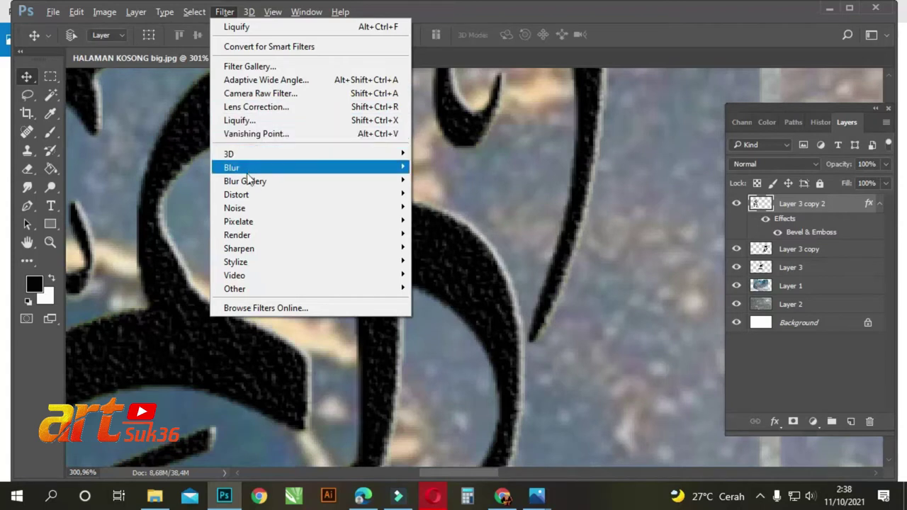
mouse_move(247, 221)
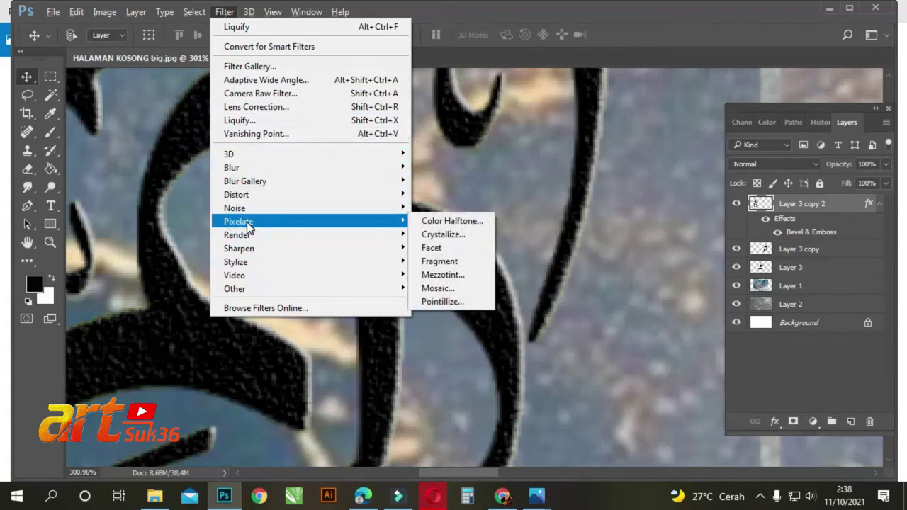
click(434, 236)
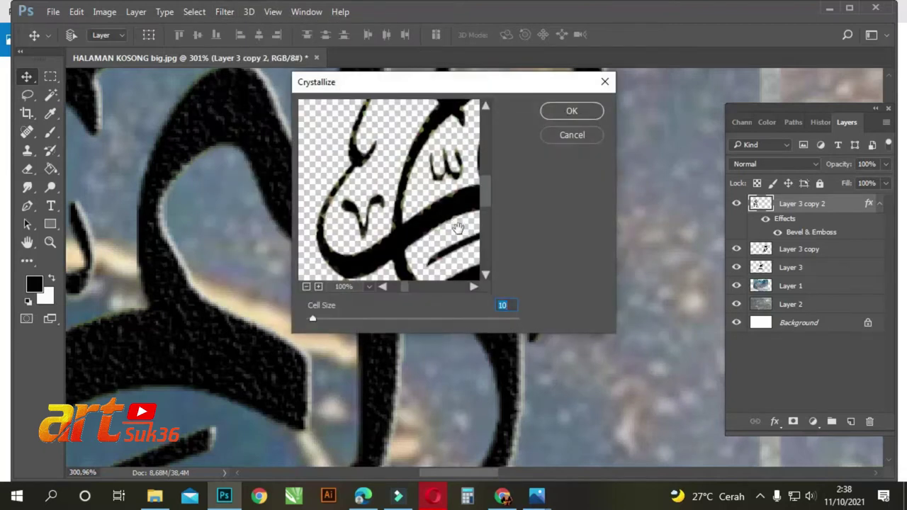
drag(315, 318, 364, 310)
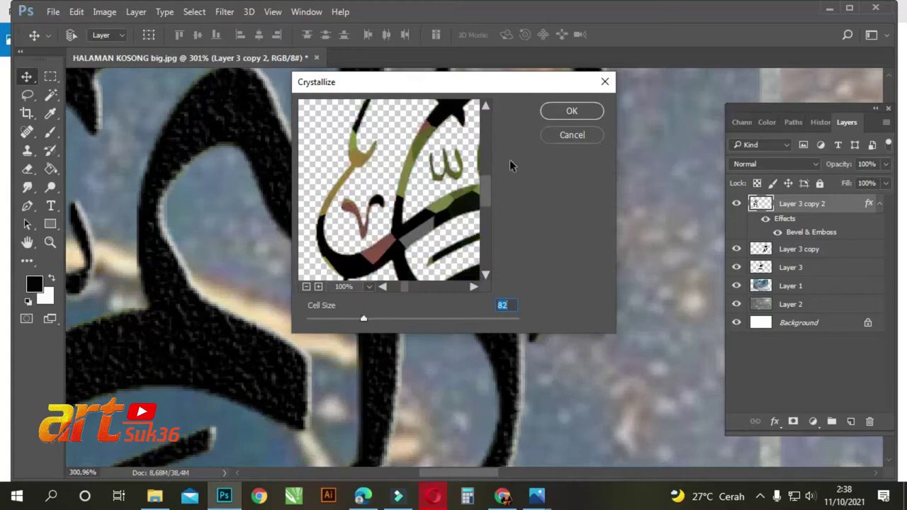
click(561, 116)
scroll(543, 137, down, 3)
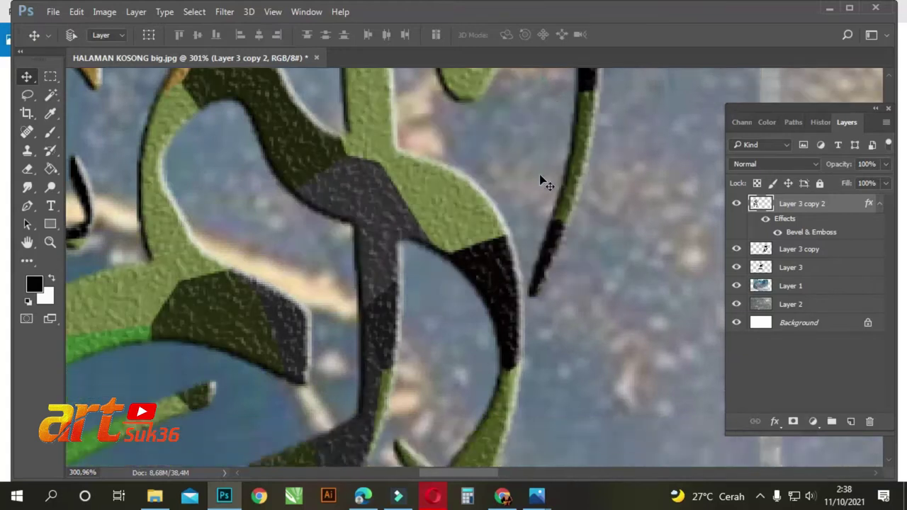
scroll(510, 203, down, 5)
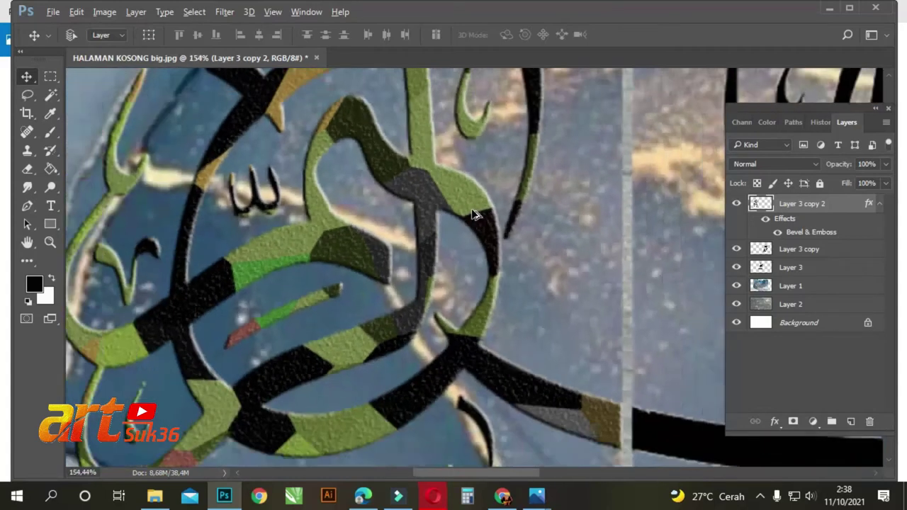
scroll(475, 214, down, 3)
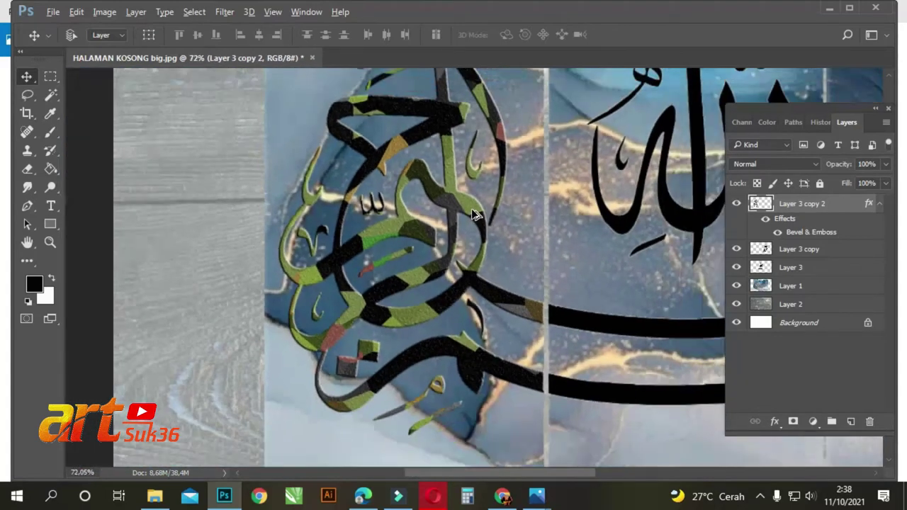
scroll(474, 211, down, 3)
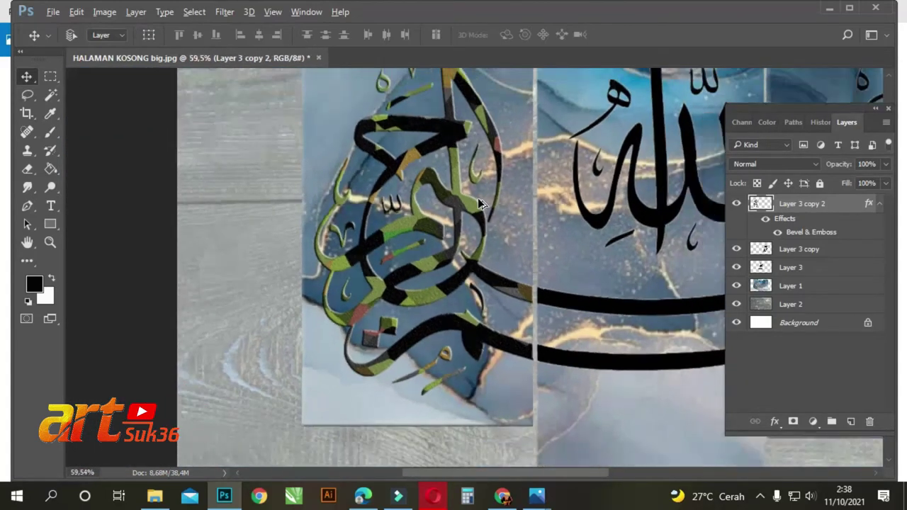
scroll(480, 204, down, 2)
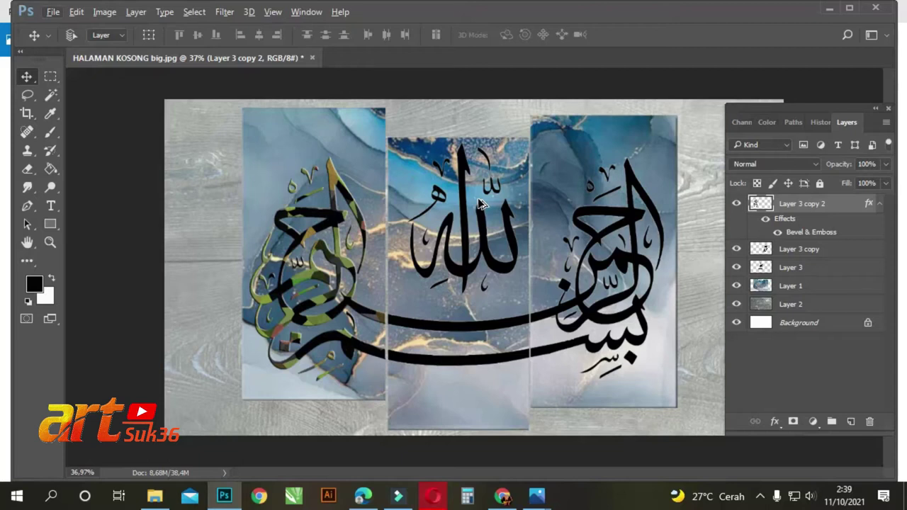
click(628, 218)
click(221, 12)
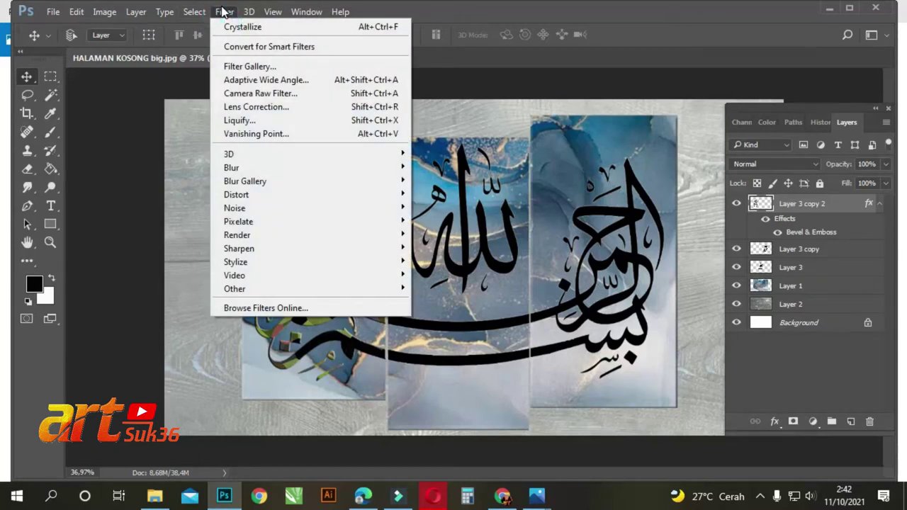
mouse_move(250, 223)
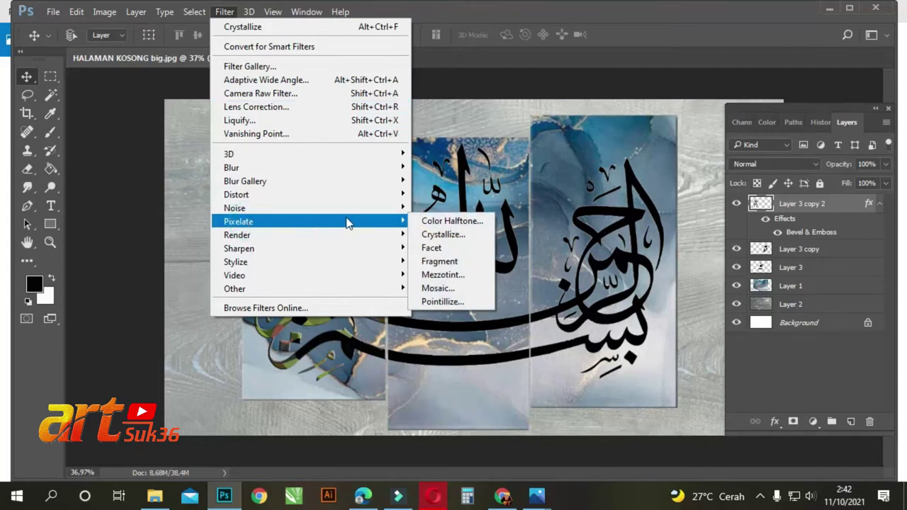
click(437, 237)
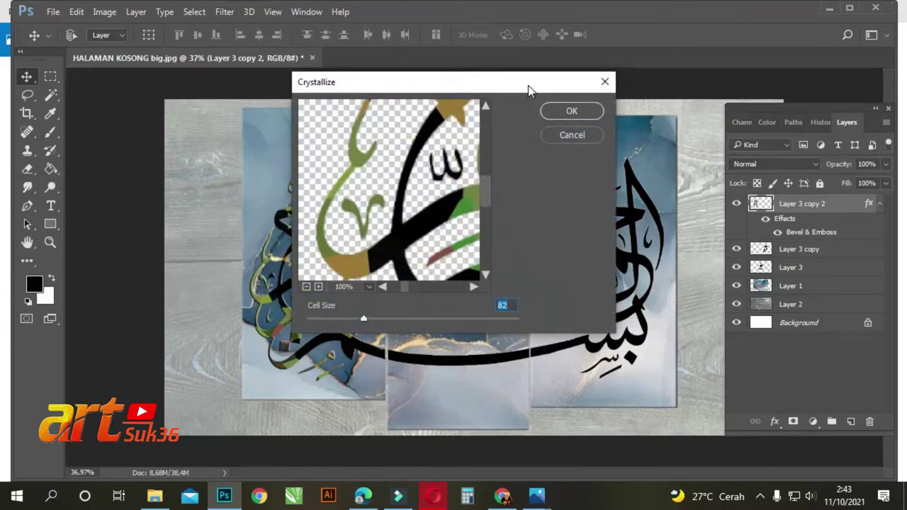
click(572, 136)
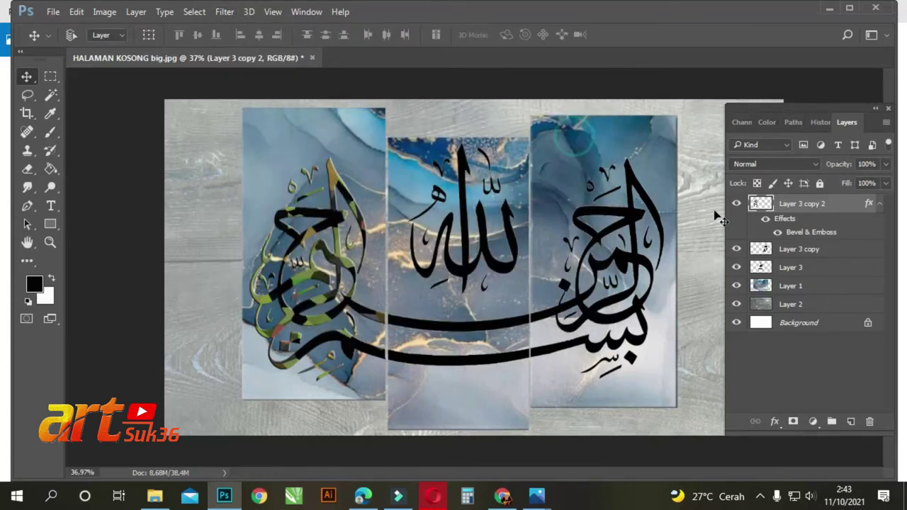
Apply the Crystallize filter to the lettering on Layer 3 copy with a cell size of 200
click(737, 268)
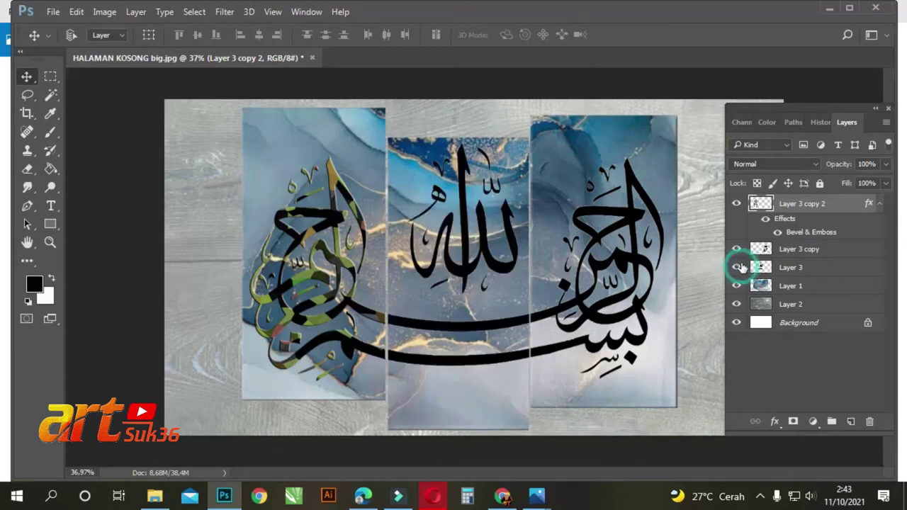
click(805, 247)
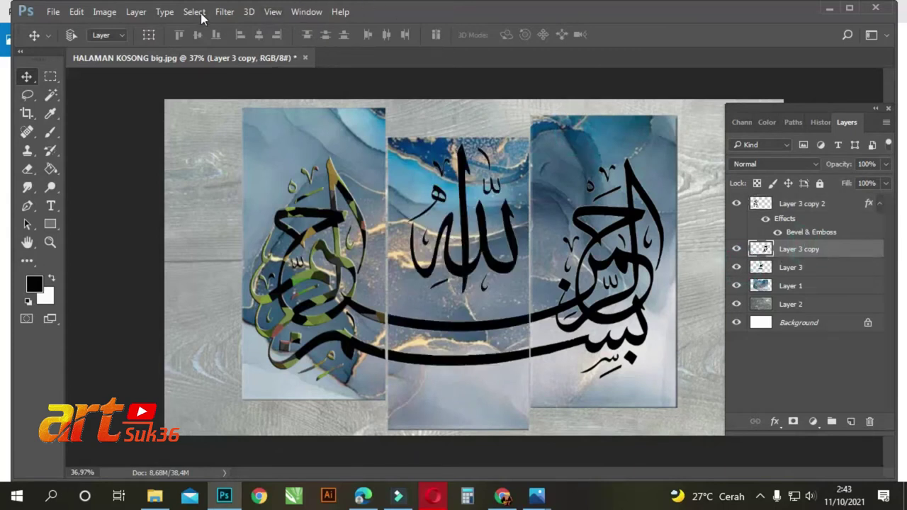
click(224, 11)
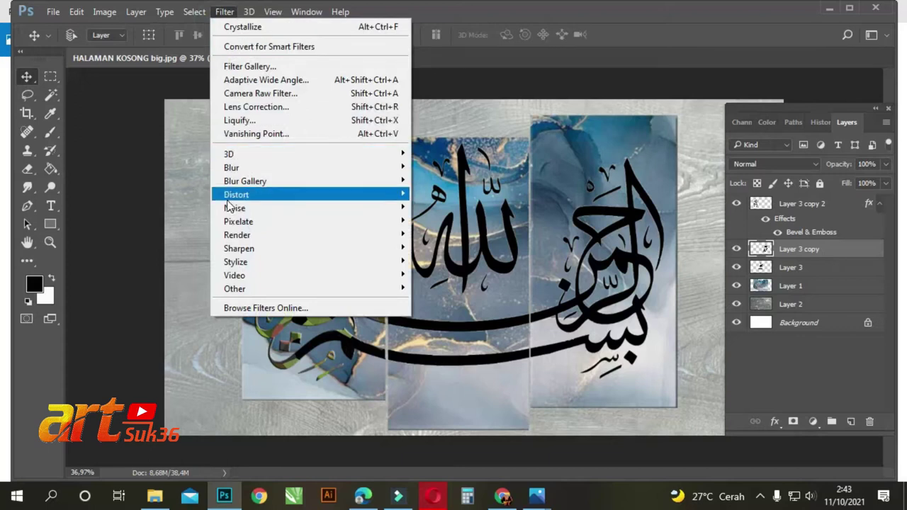
click(489, 155)
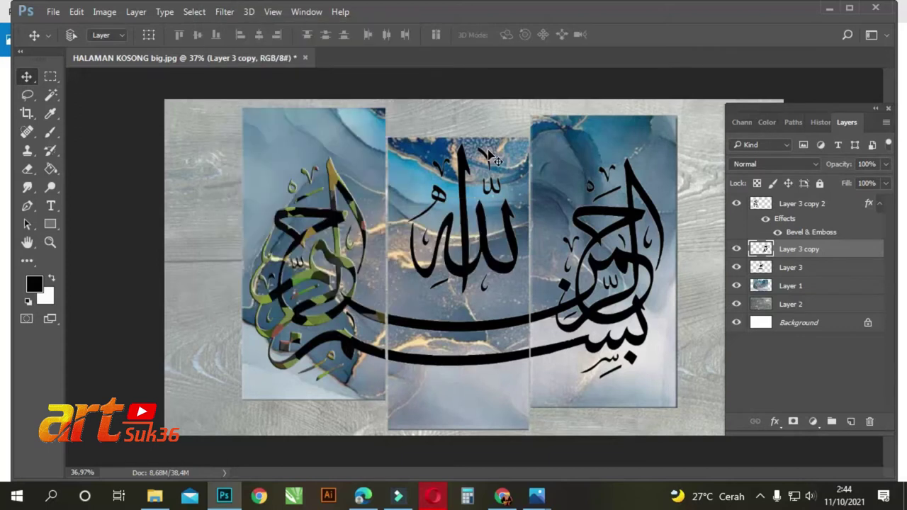
click(225, 12)
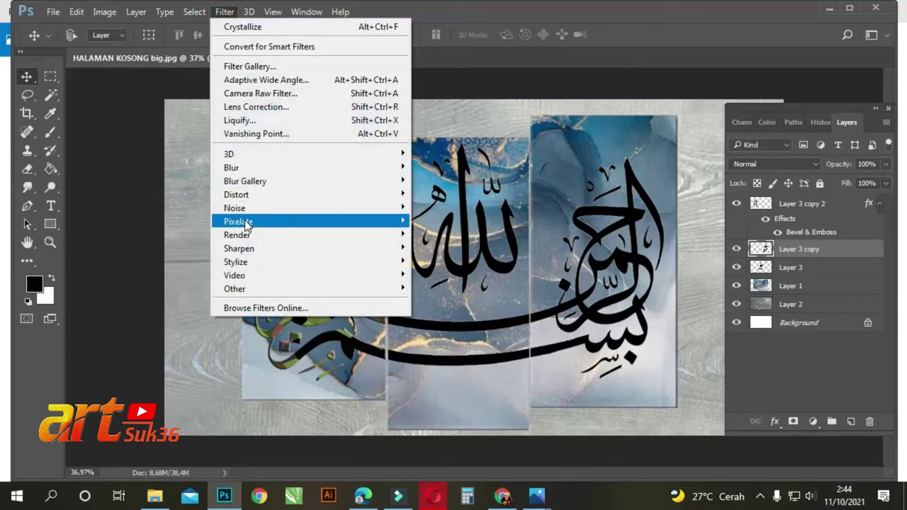
mouse_move(240, 208)
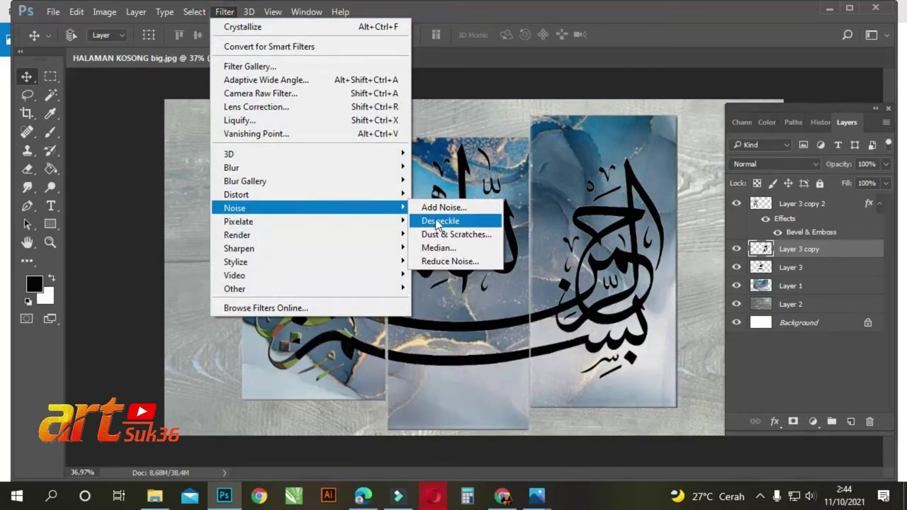
mouse_move(337, 226)
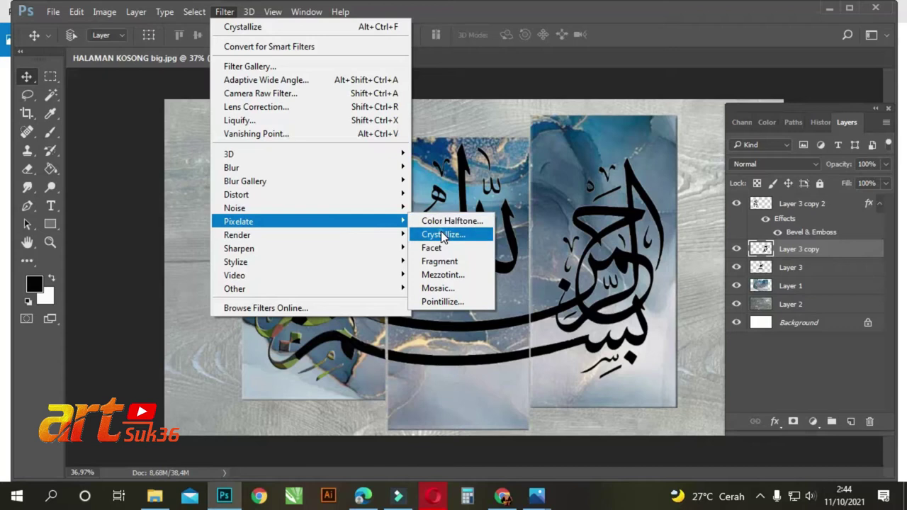
click(442, 235)
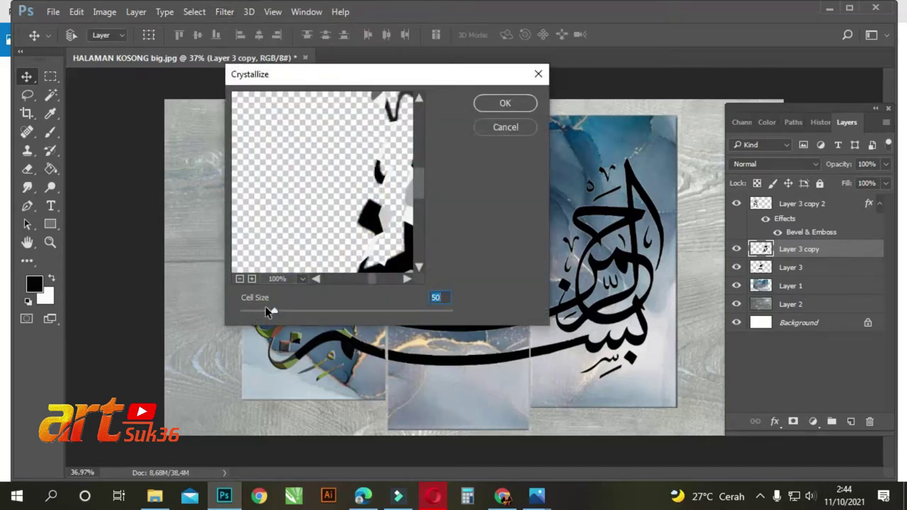
drag(274, 311, 381, 294)
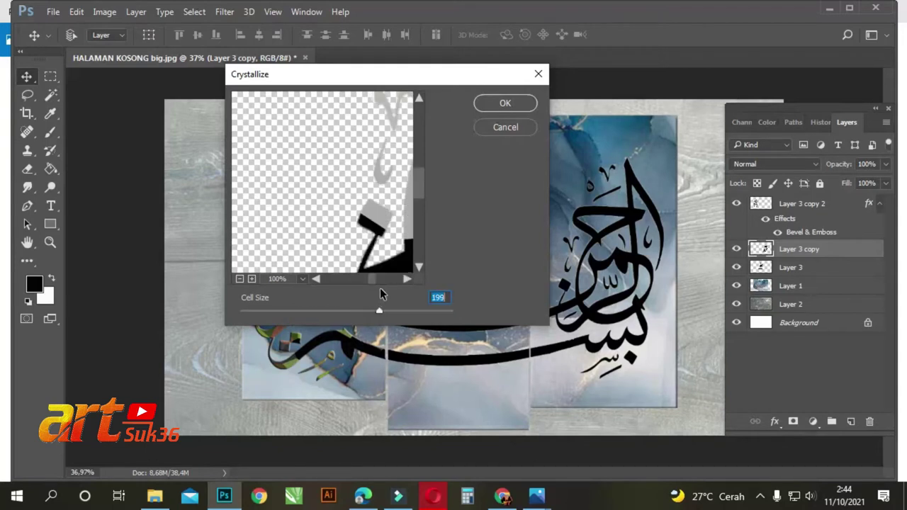
drag(366, 196, 287, 193)
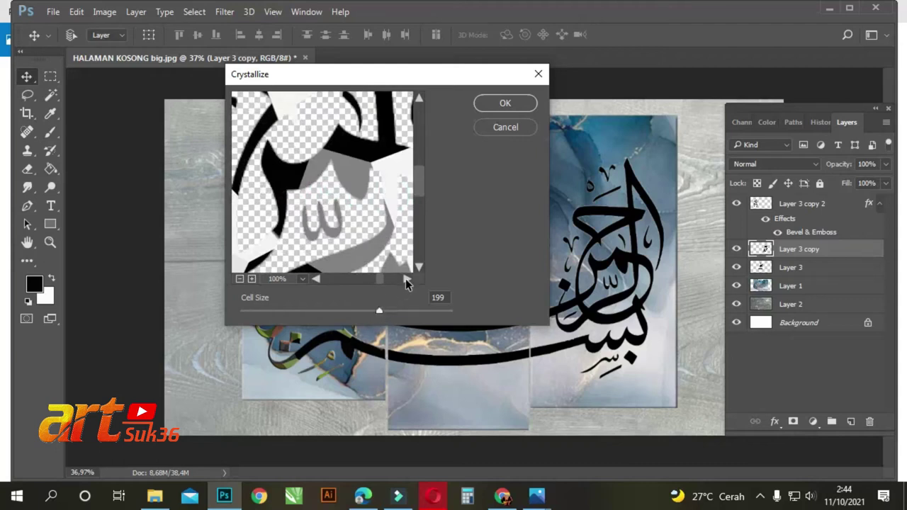
drag(379, 308, 387, 310)
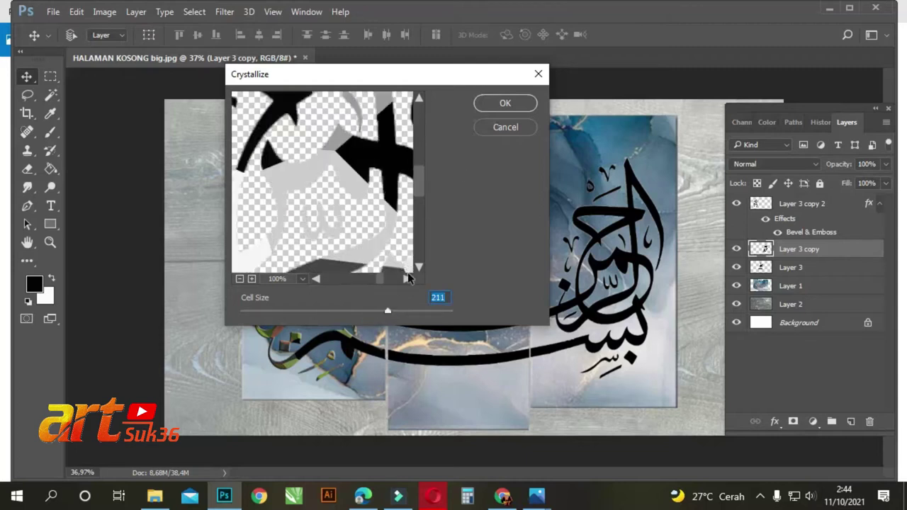
drag(389, 313, 382, 313)
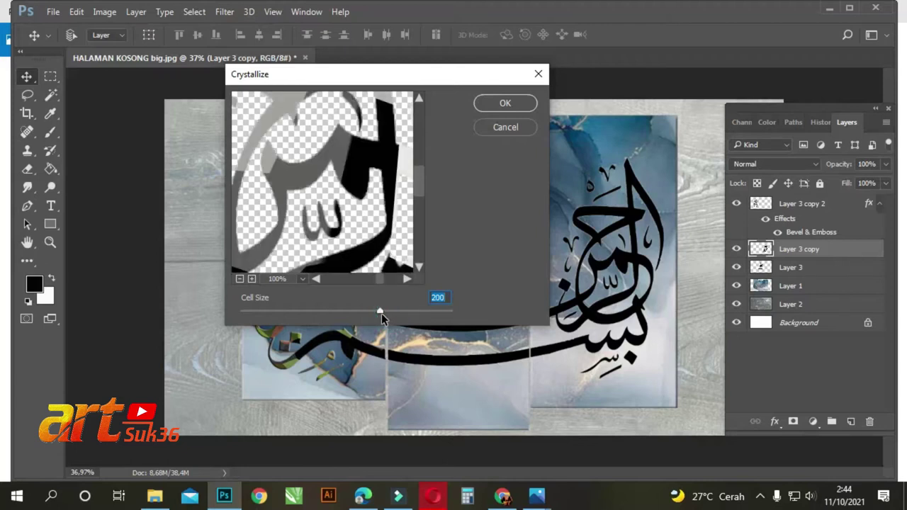
click(504, 104)
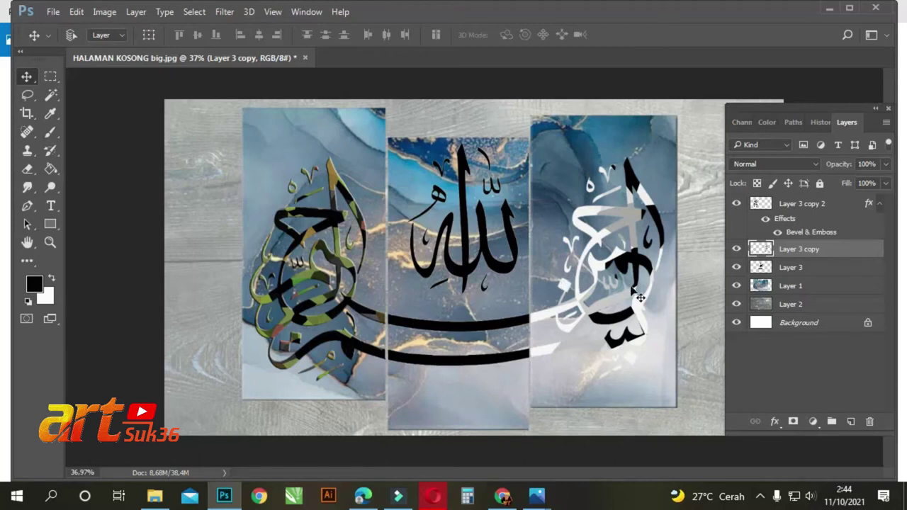
scroll(641, 291, up, 5)
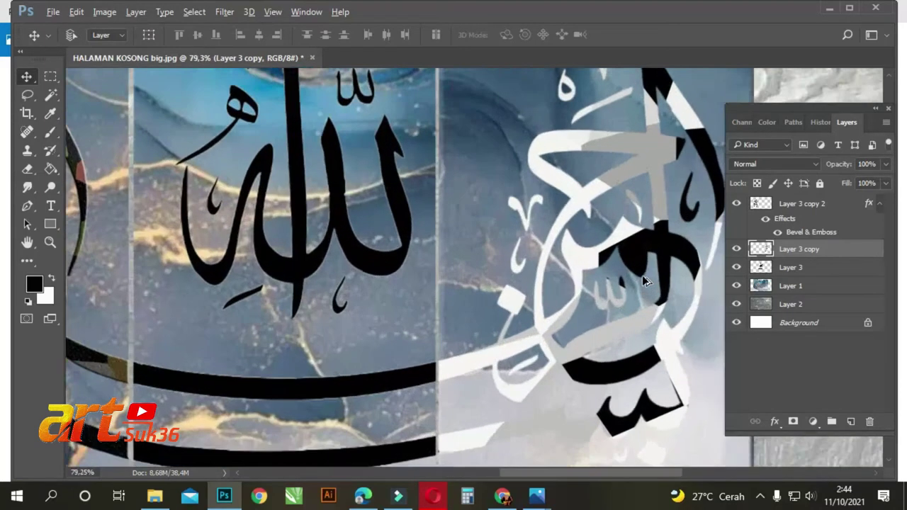
scroll(644, 281, up, 1)
scroll(411, 199, down, 6)
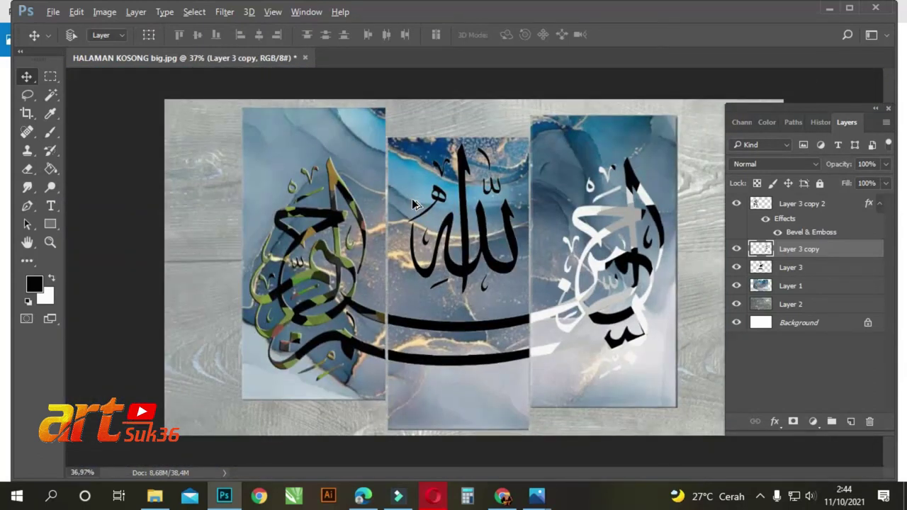
Set the foreground color to off-white fdfdf6
key(ctrl)
click(416, 344)
click(34, 284)
drag(461, 80, 753, 196)
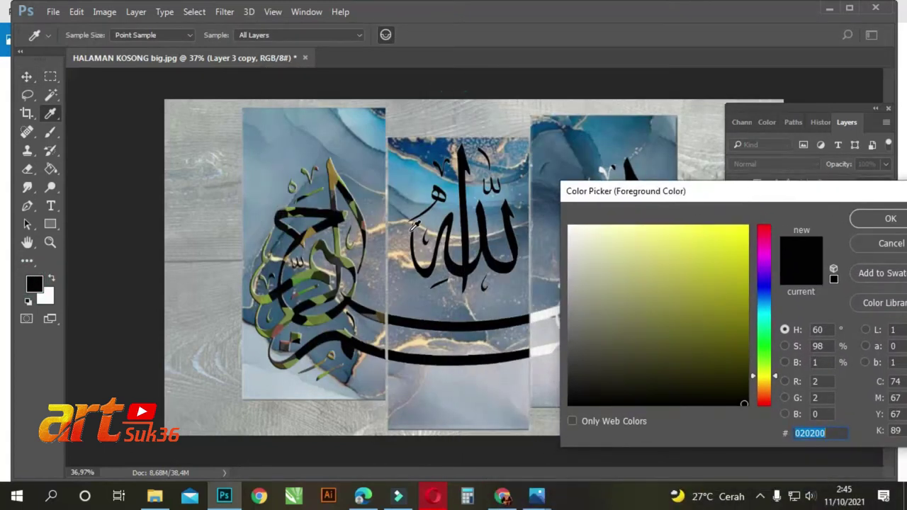
click(573, 226)
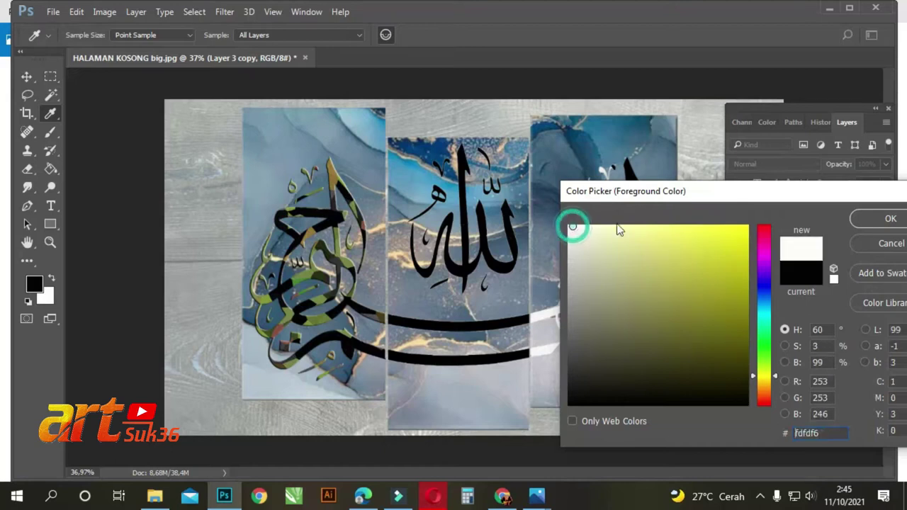
click(874, 217)
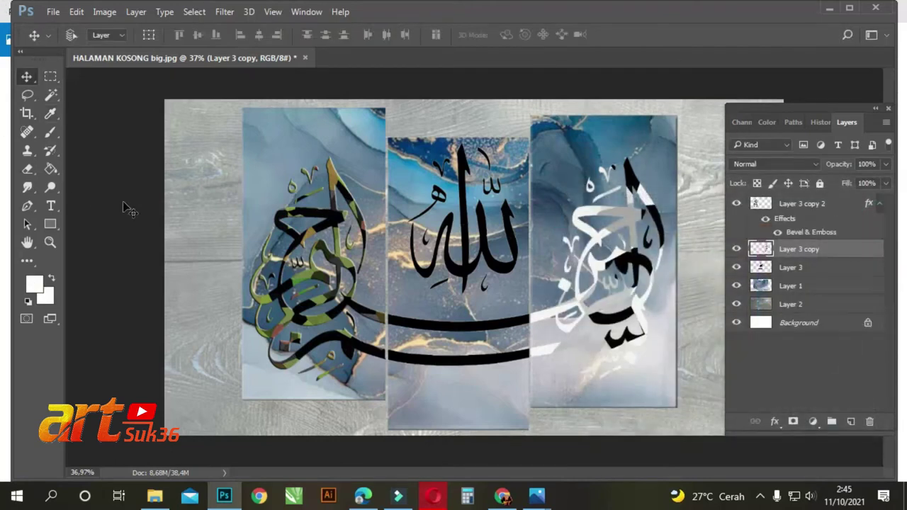
click(103, 13)
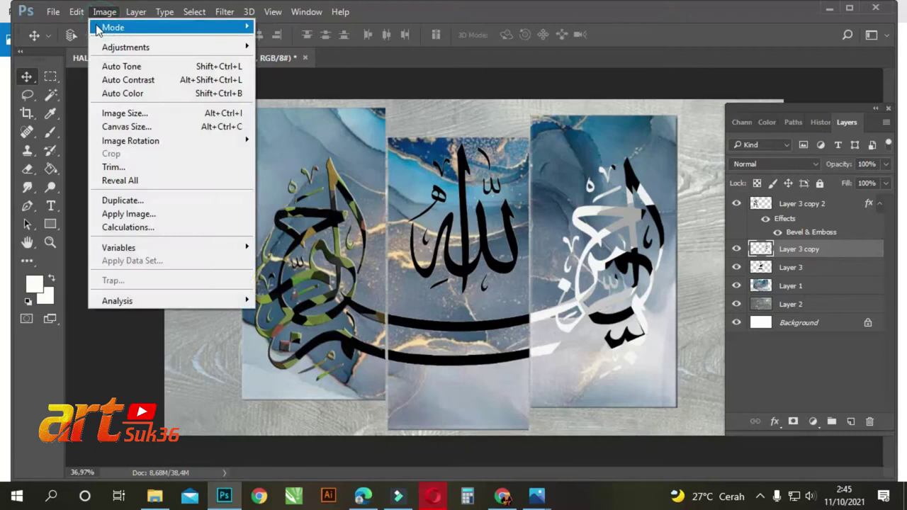
mouse_move(101, 47)
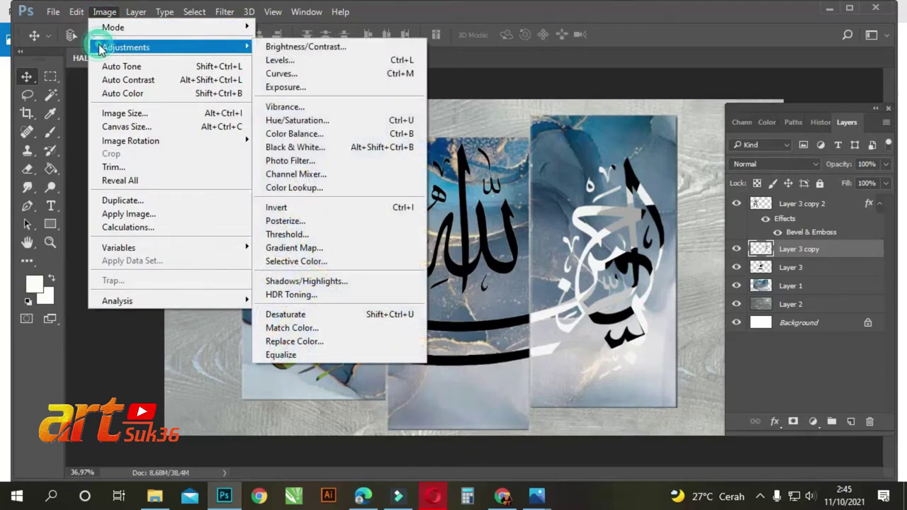
click(295, 250)
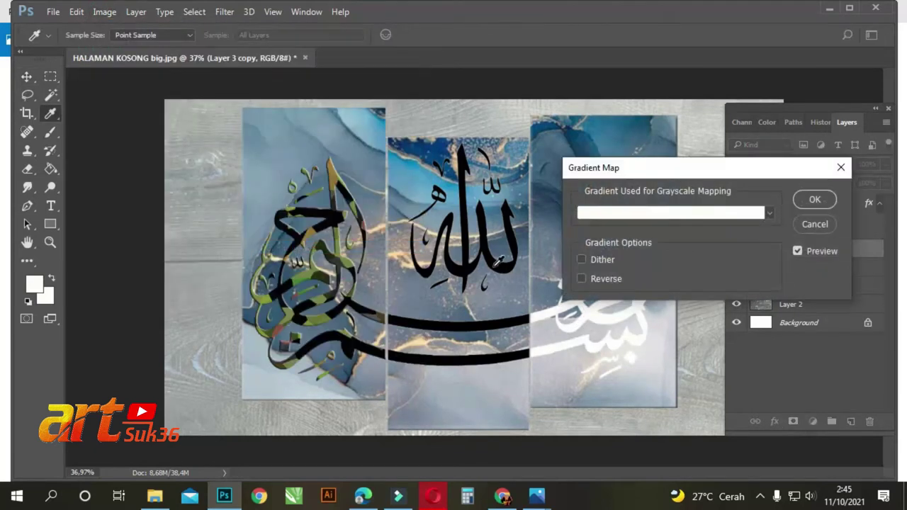
click(595, 213)
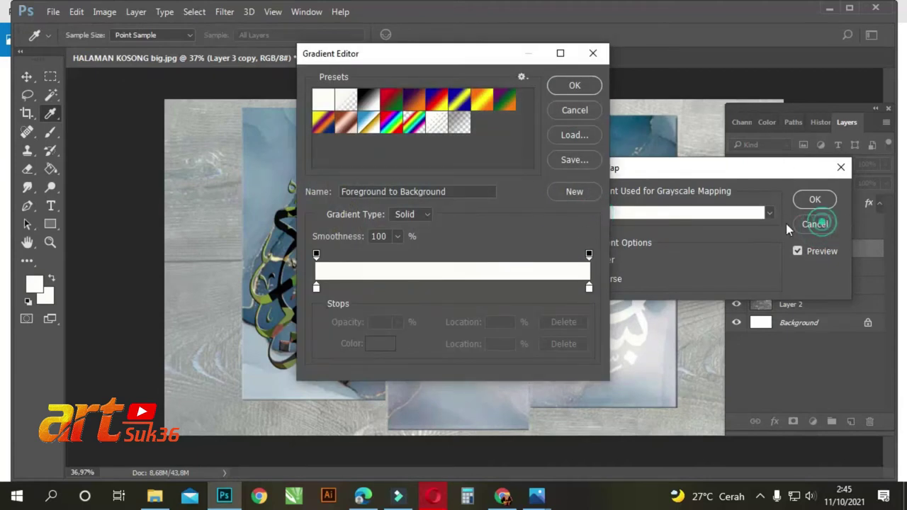
click(588, 107)
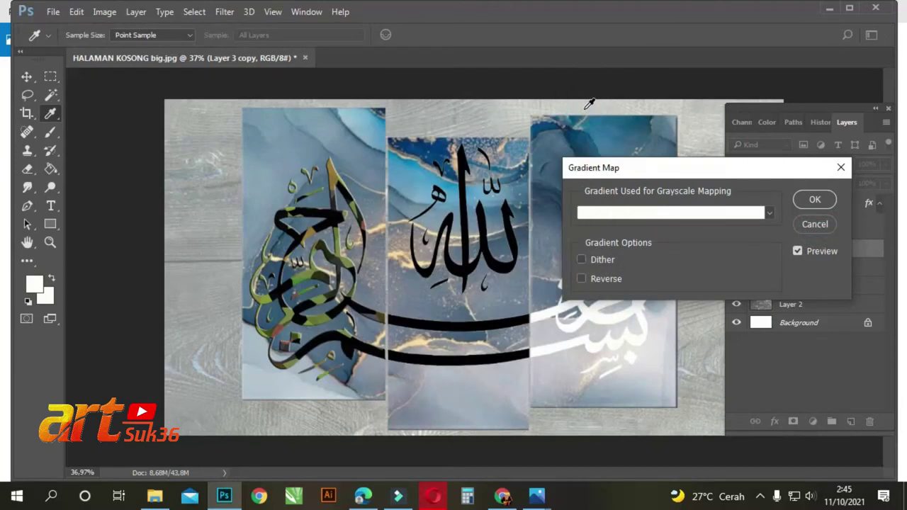
click(804, 223)
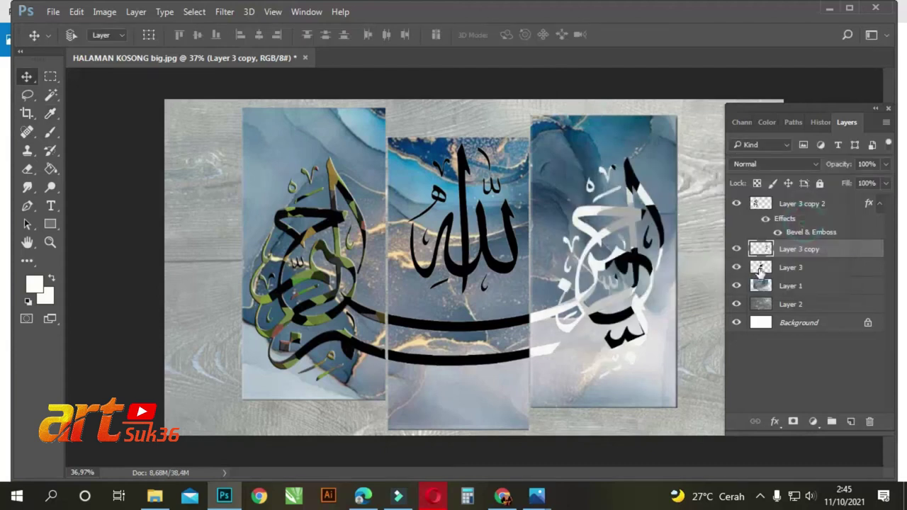
Apply a Gradient Map adjustment to the middle panel's lettering on Layer 3, using the off-white foreground-to-background gradient
click(790, 268)
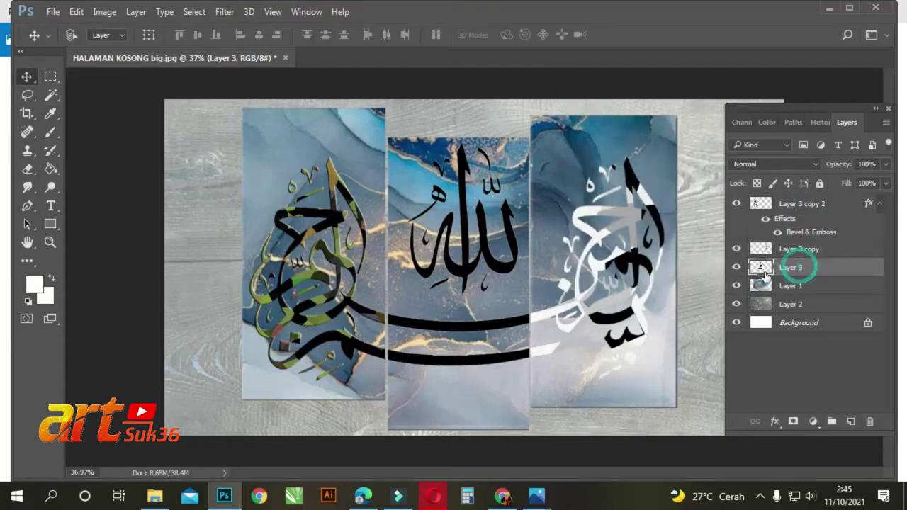
click(105, 13)
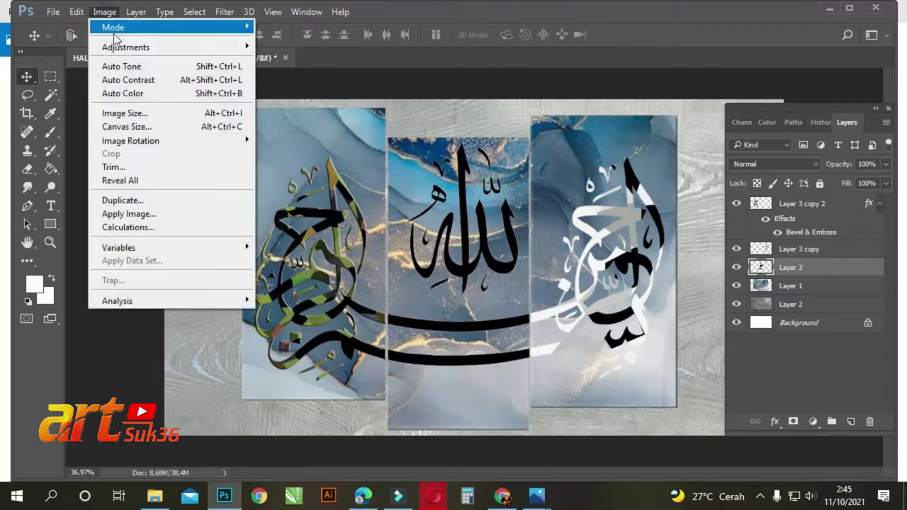
mouse_move(115, 47)
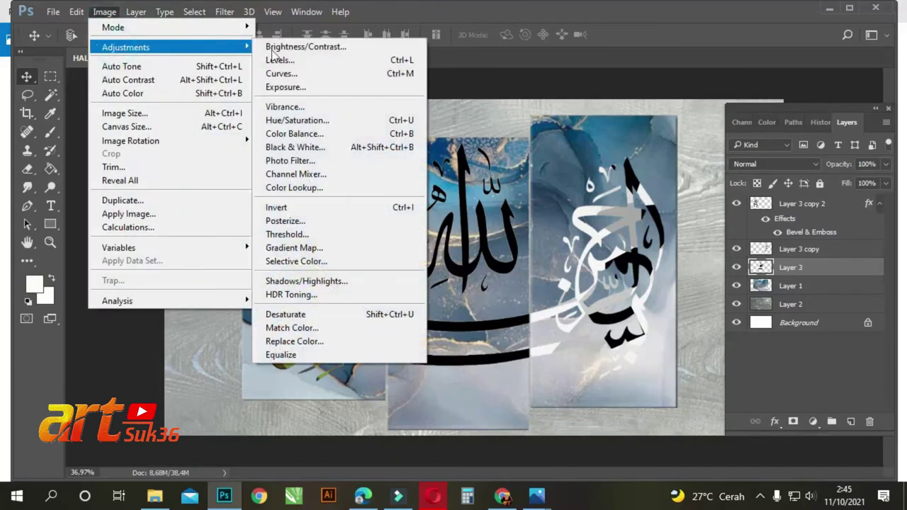
click(323, 248)
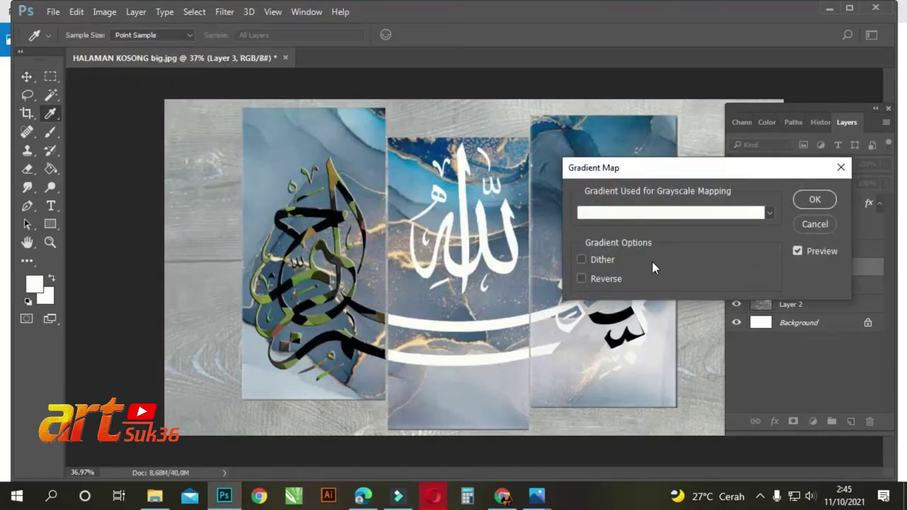
drag(656, 168, 675, 160)
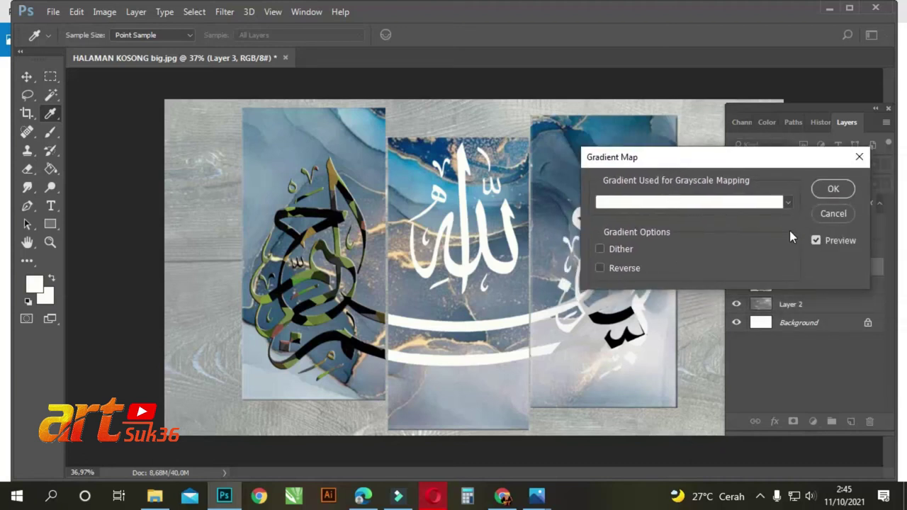
click(831, 190)
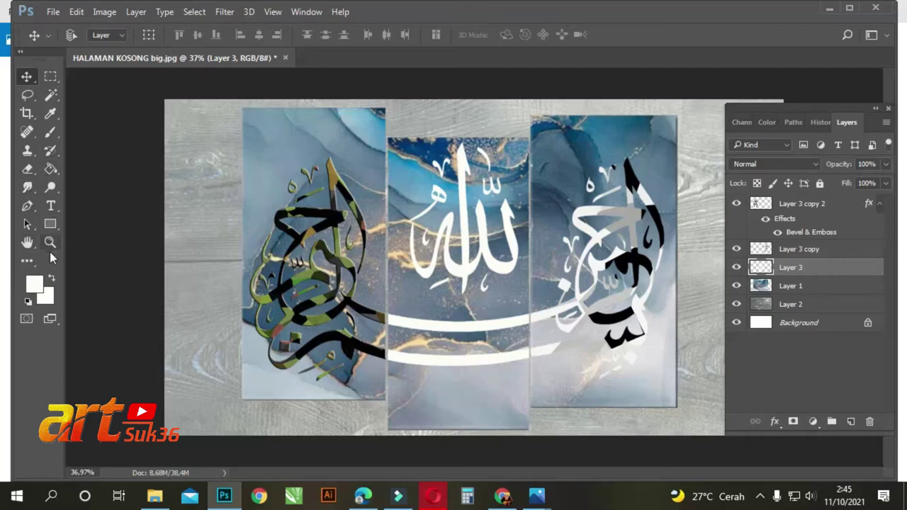
Set the foreground color to dark blue (RGB 9, 53, 93) based on the marble panel, and select Layer 3 copy
click(35, 284)
drag(554, 82, 282, 278)
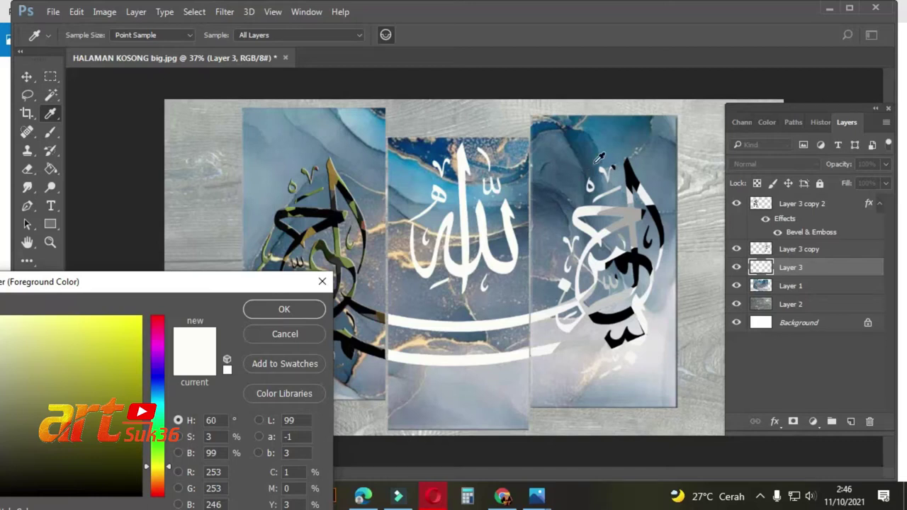
click(587, 152)
click(586, 154)
click(124, 430)
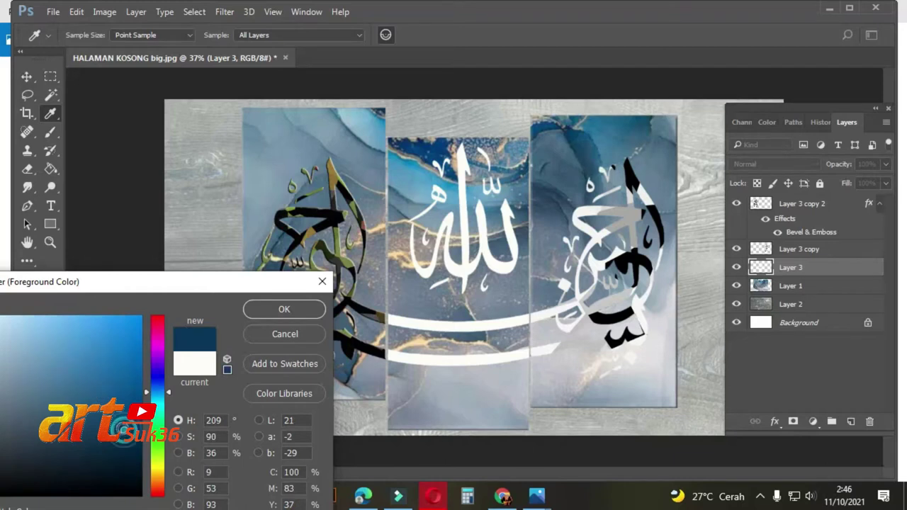
click(284, 309)
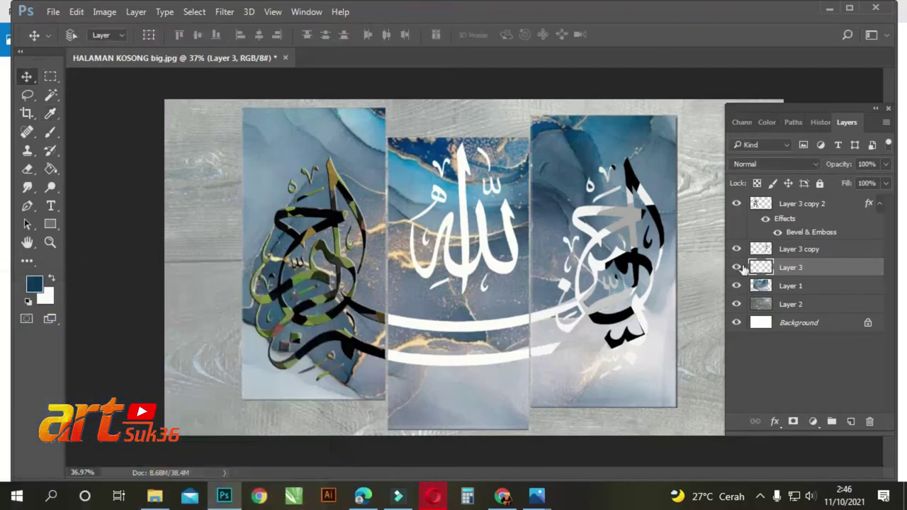
click(792, 249)
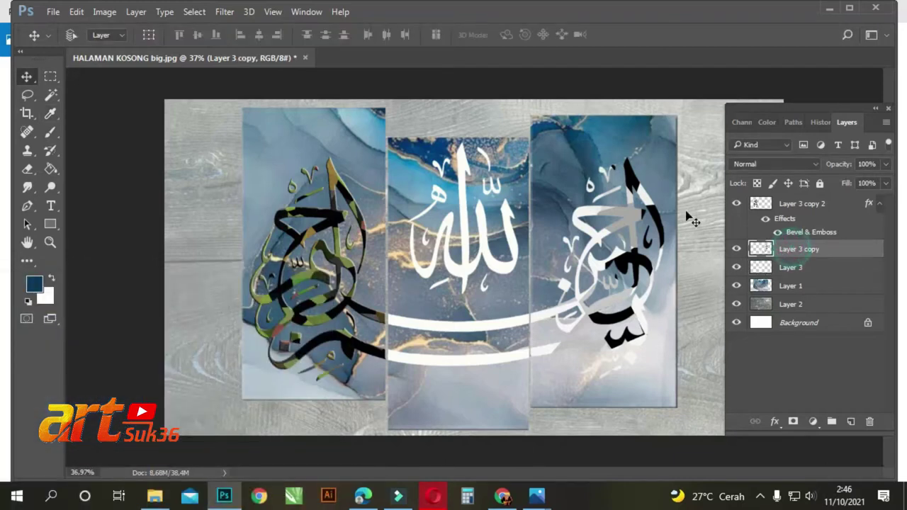
click(192, 12)
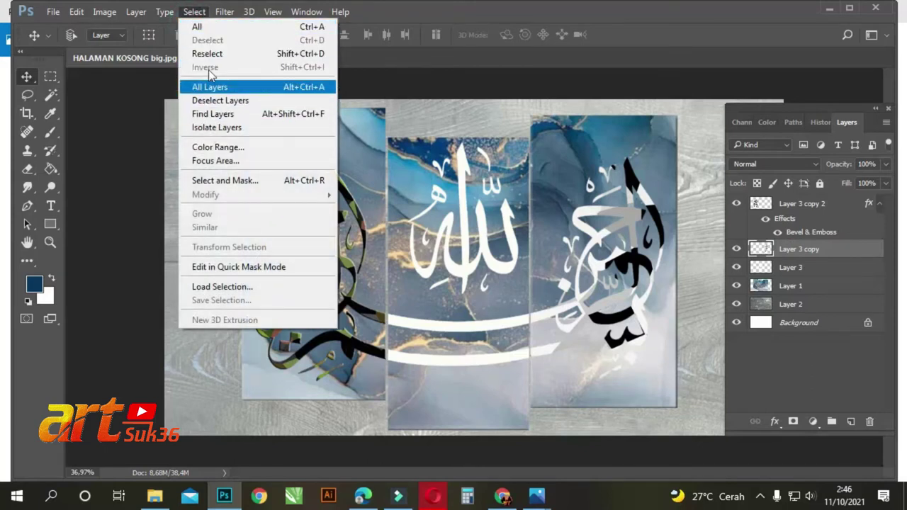
mouse_move(224, 12)
mouse_move(239, 222)
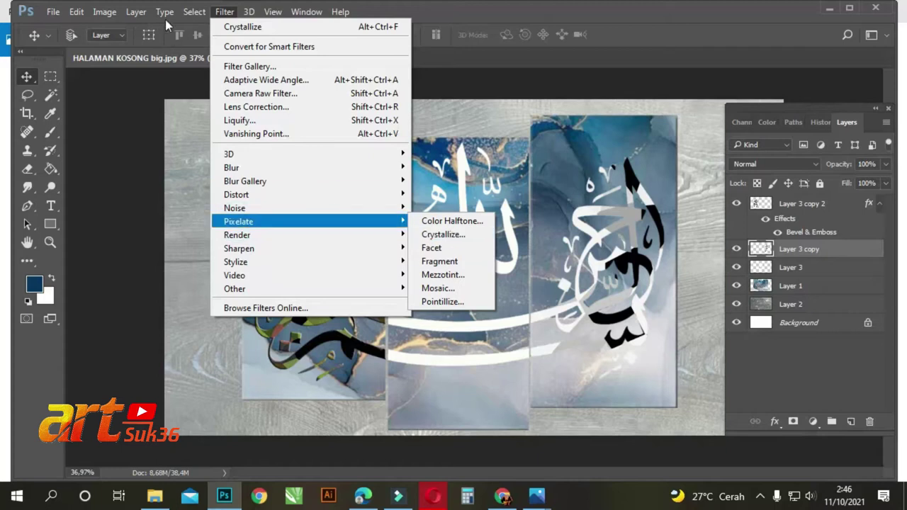
mouse_move(162, 12)
mouse_move(75, 11)
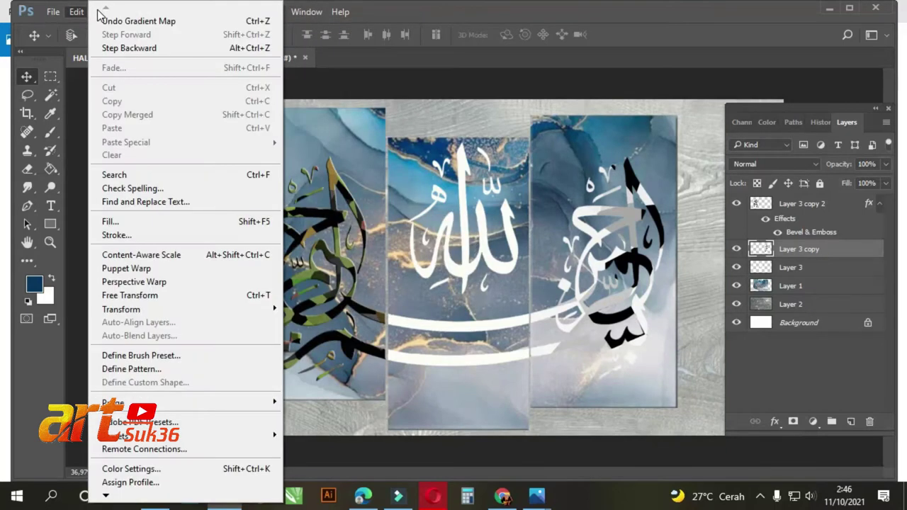
click(388, 12)
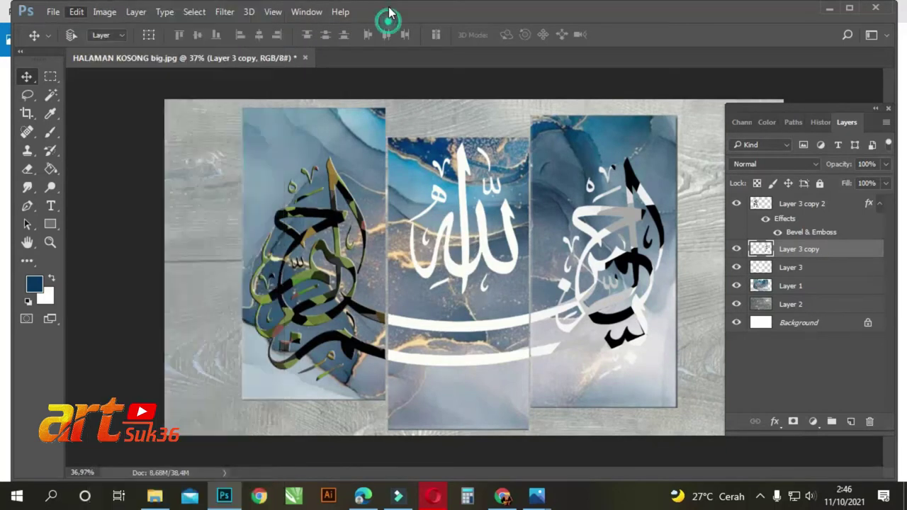
Apply a Gradient Map to the lettering on Layer 3 copy, with the dark blue color stop moved to location 98%
click(106, 12)
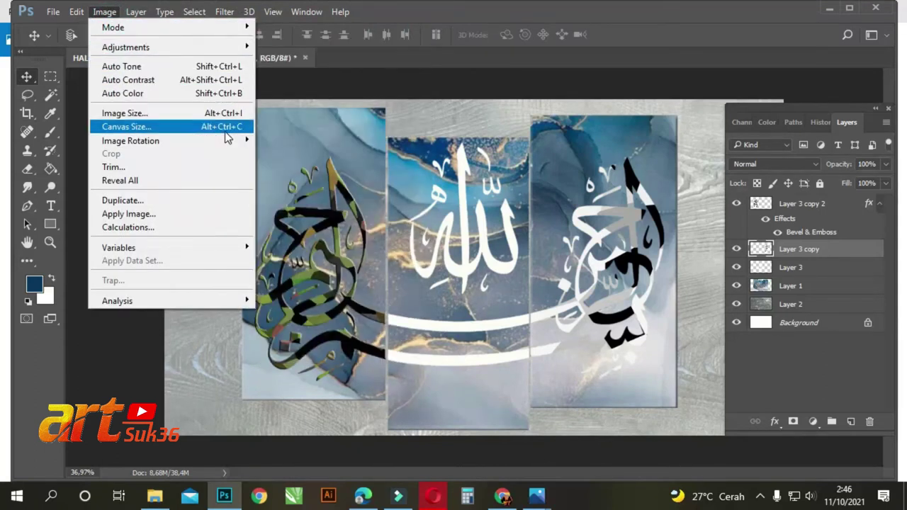
mouse_move(228, 50)
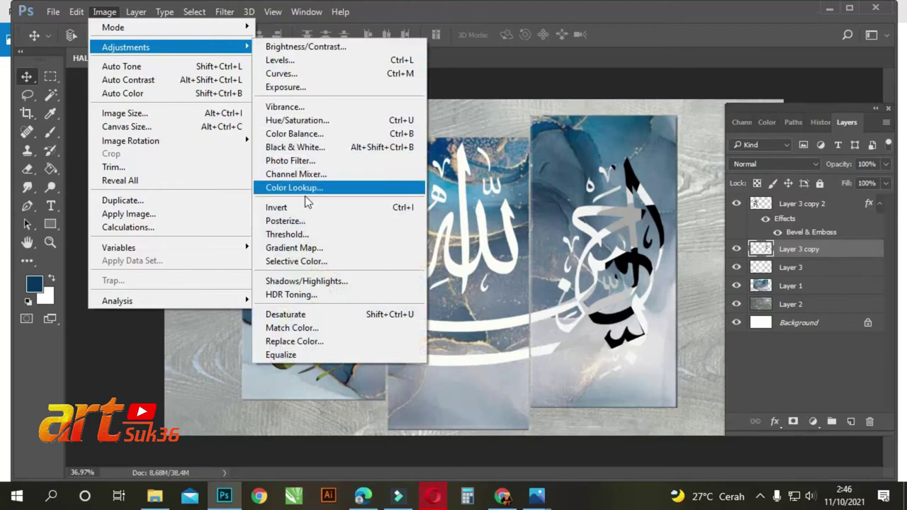
click(302, 248)
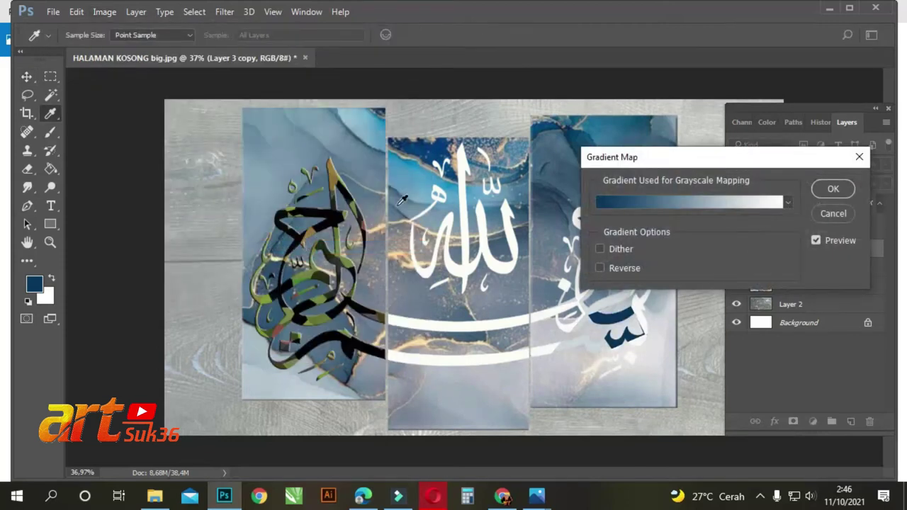
click(626, 204)
drag(316, 290, 585, 286)
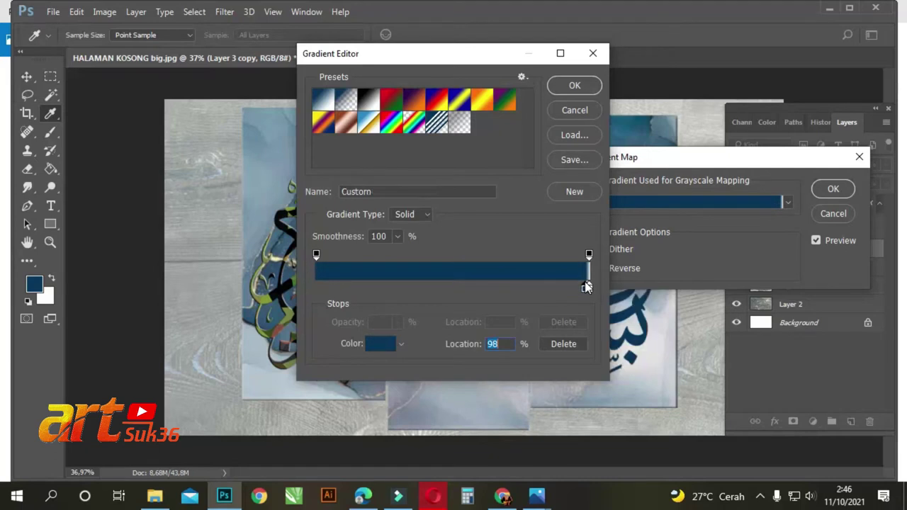
click(583, 87)
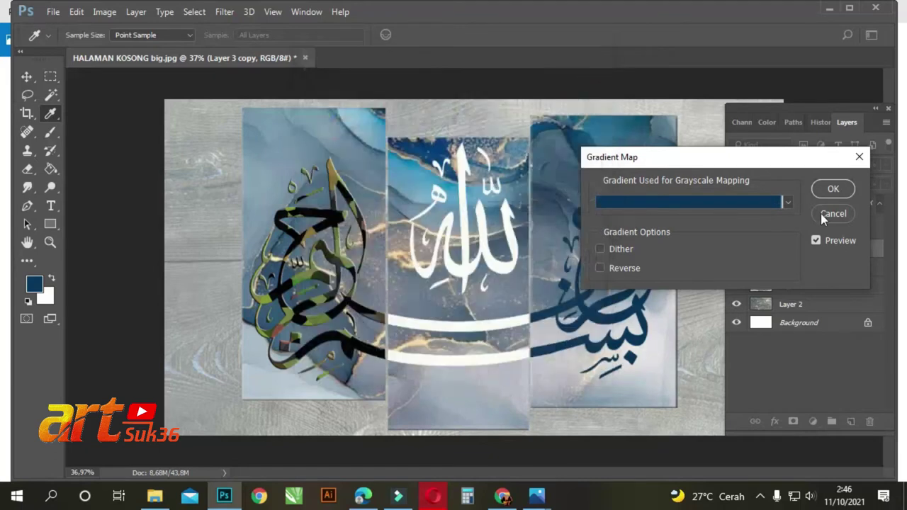
click(833, 189)
key(v)
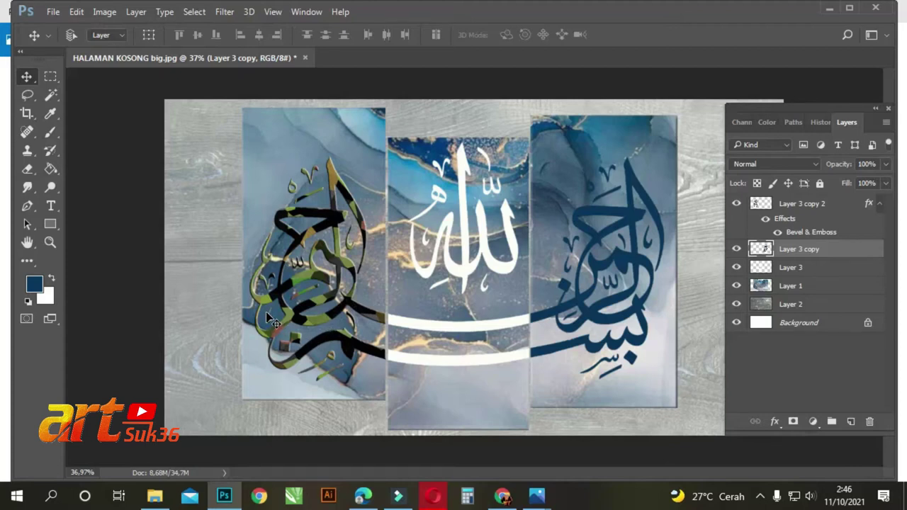
Examine the embossed Crystallize lettering on Layer 3 copy 2 and the off-white lettering on the middle panel up close
scroll(273, 315, up, 4)
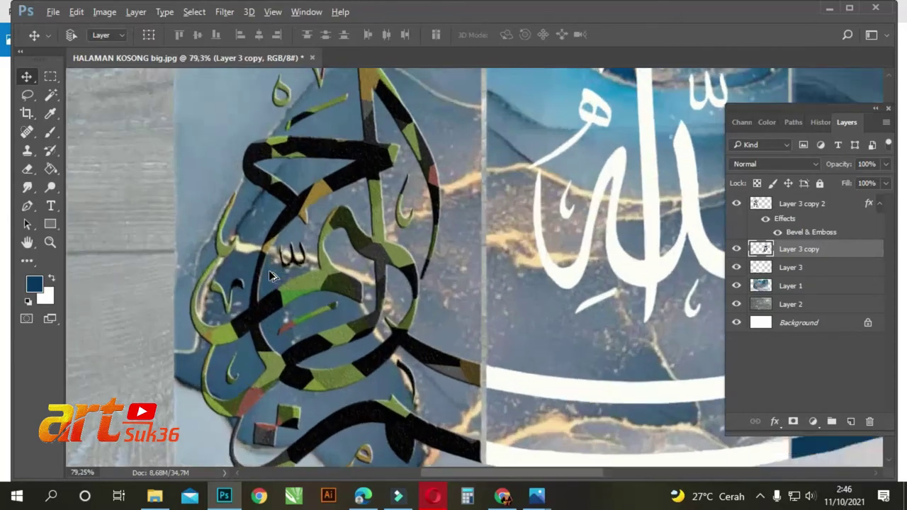
scroll(349, 362, up, 2)
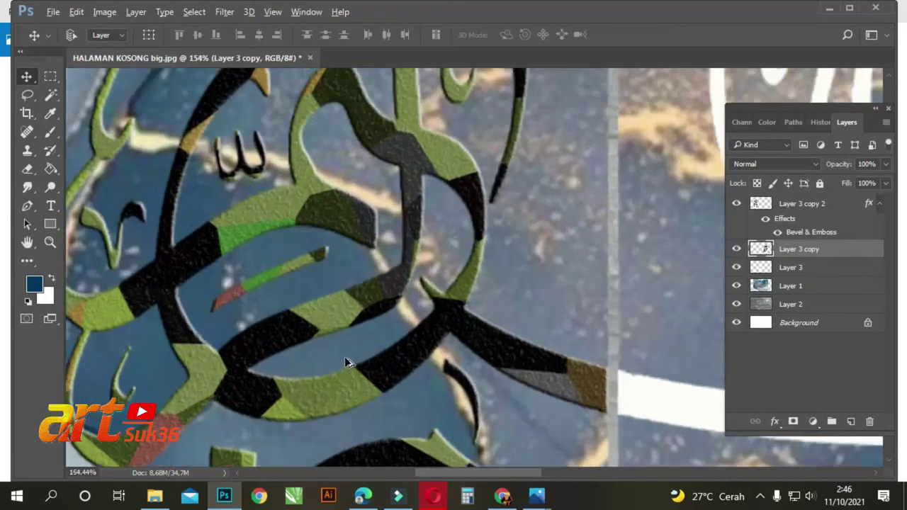
scroll(270, 324, down, 2)
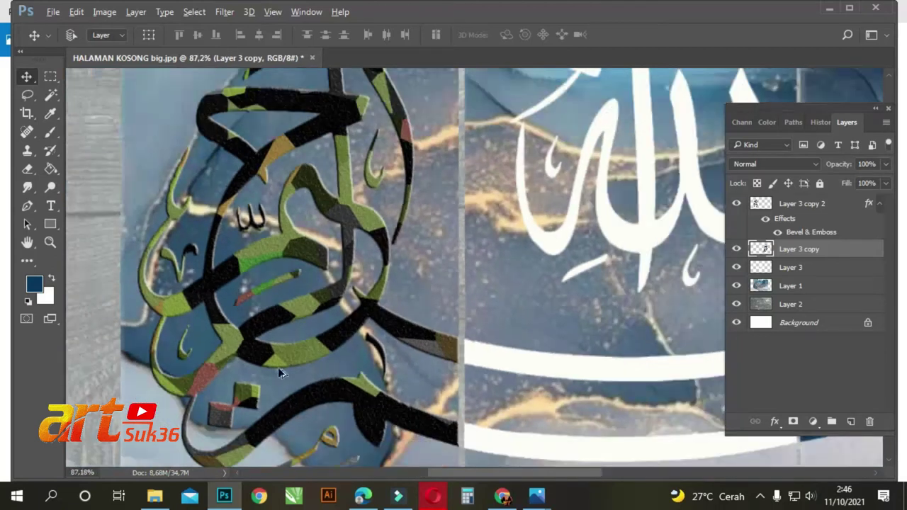
scroll(277, 375, up, 1)
scroll(320, 399, up, 1)
scroll(320, 399, down, 5)
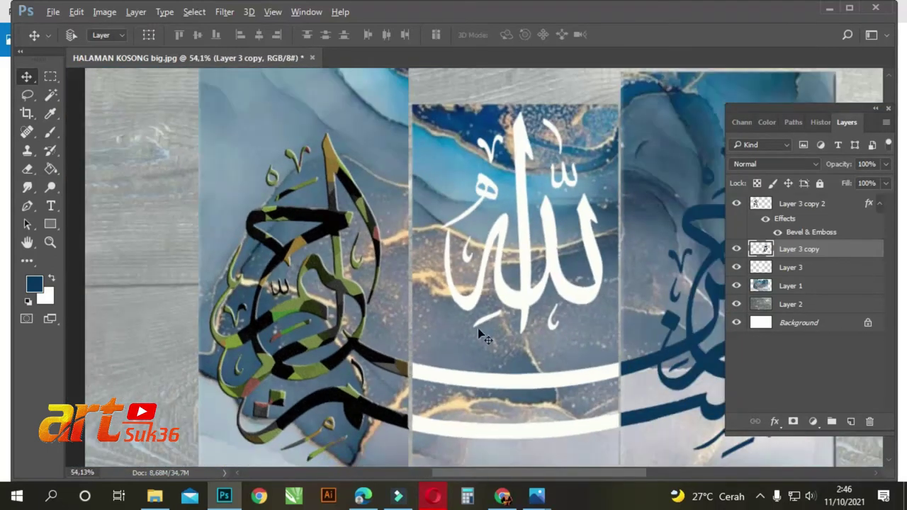
scroll(613, 271, up, 4)
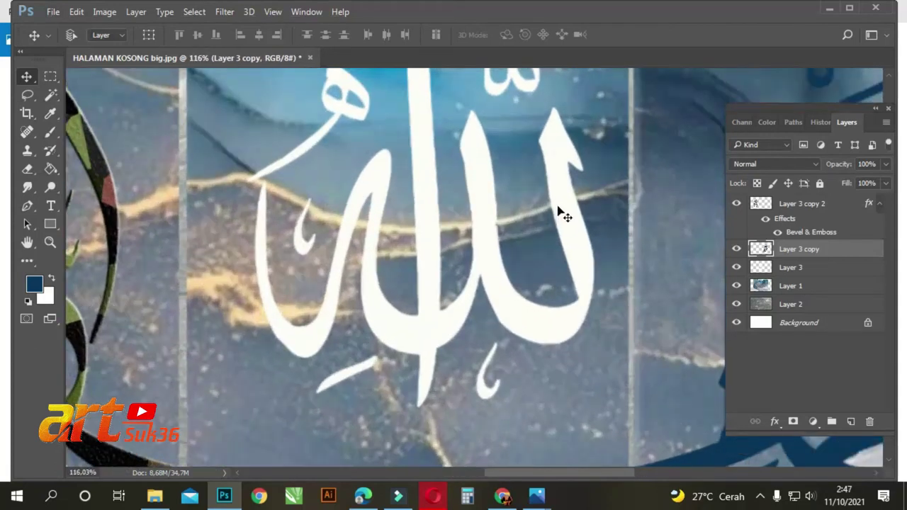
scroll(554, 214, down, 1)
scroll(555, 214, down, 3)
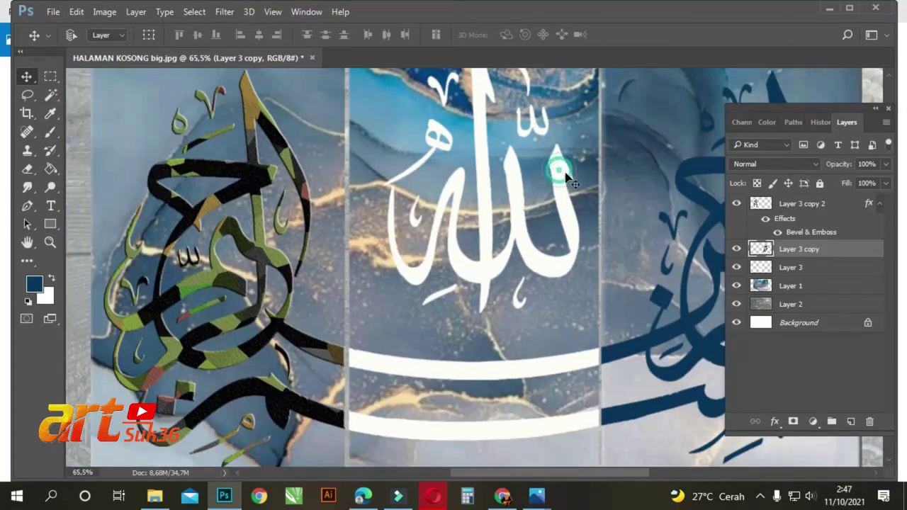
Add Bevel & Emboss with Texture to the middle panel's lettering on Layer 3
click(737, 267)
click(737, 267)
double_click(765, 273)
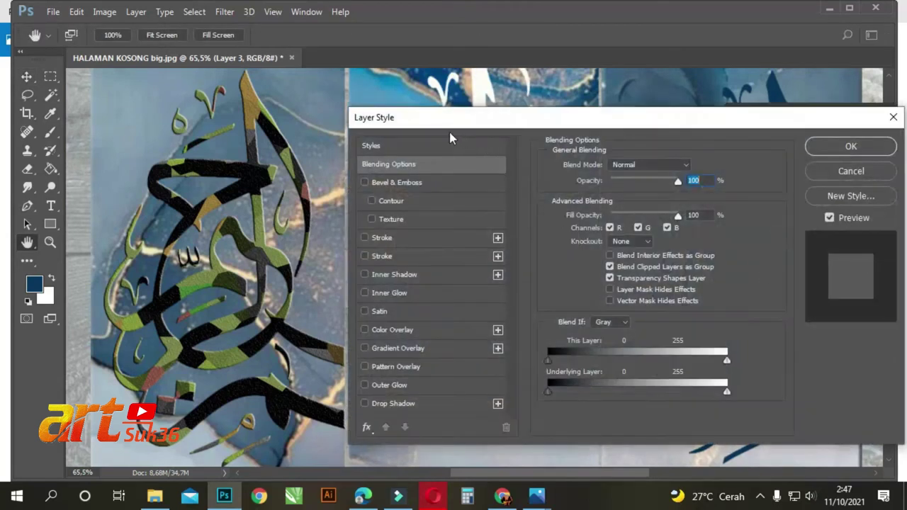
drag(440, 128, 664, 119)
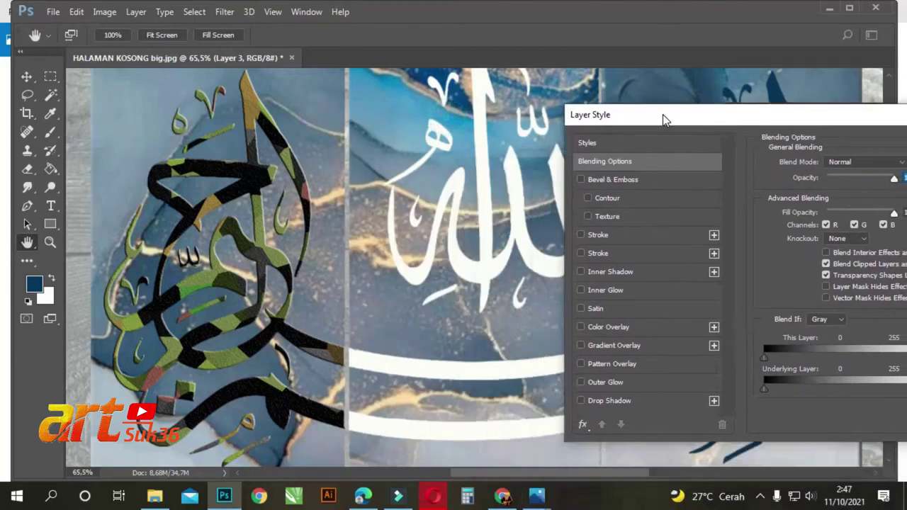
click(587, 216)
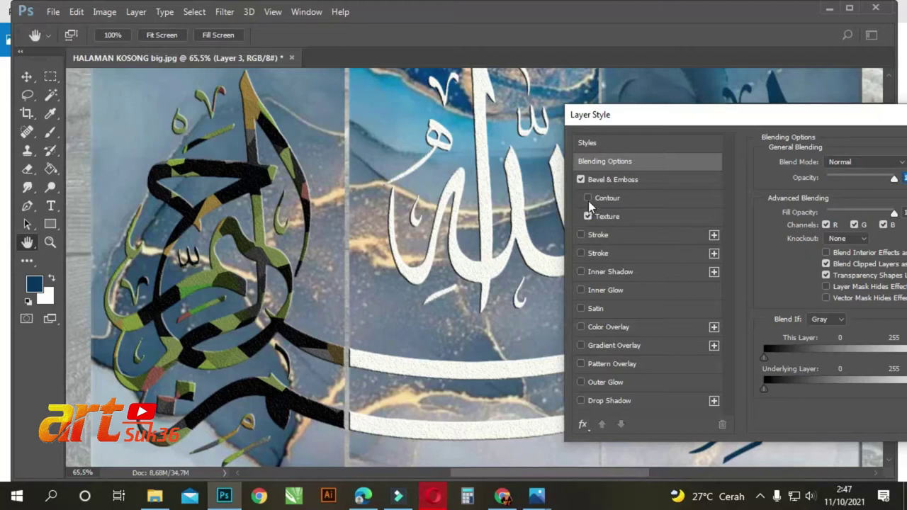
Set Layer 3's Blend If Gray ranges to 124 and 248 for This Layer, and the Underlying Layer's dark limit to 27
drag(824, 118, 761, 75)
mouse_move(827, 137)
mouse_down()
mouse_move(808, 130)
mouse_move(842, 138)
mouse_up()
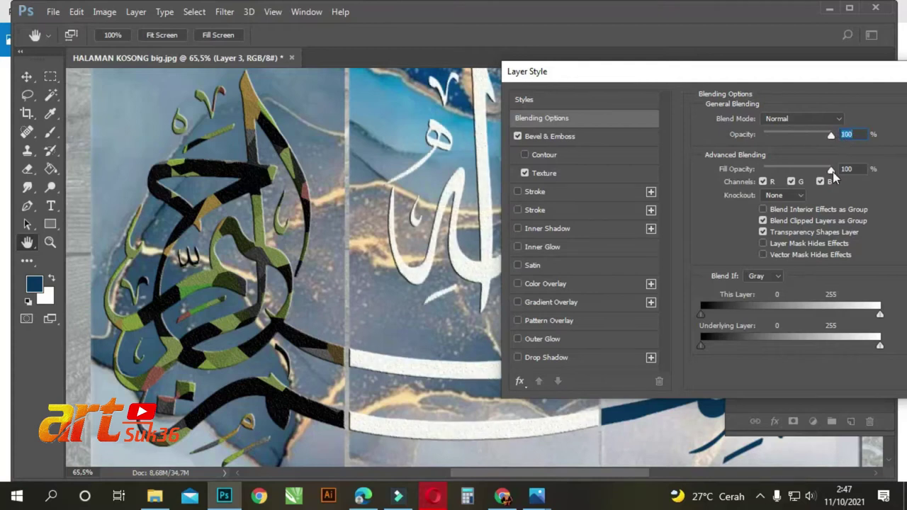
drag(833, 174, 855, 173)
drag(880, 313, 872, 319)
drag(858, 314, 876, 315)
drag(719, 71, 691, 128)
drag(618, 106, 741, 114)
drag(793, 356, 881, 358)
drag(797, 389, 857, 384)
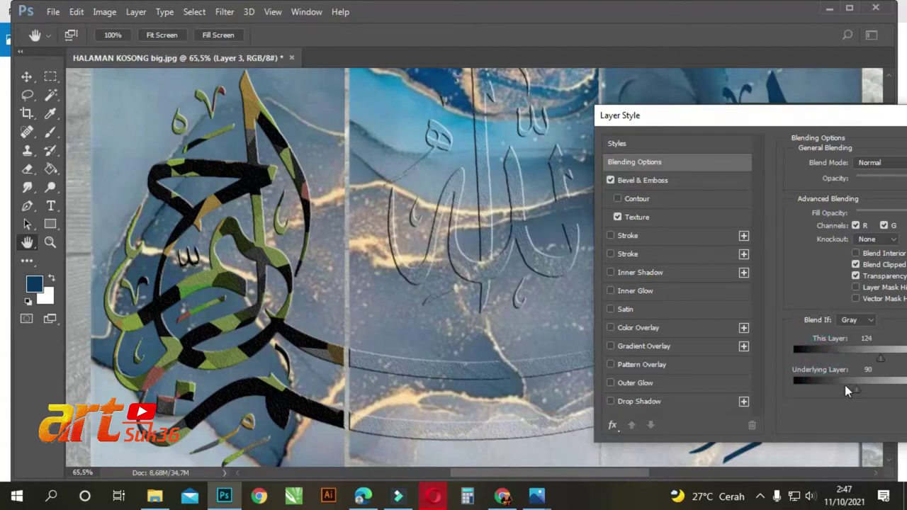
drag(855, 387, 812, 386)
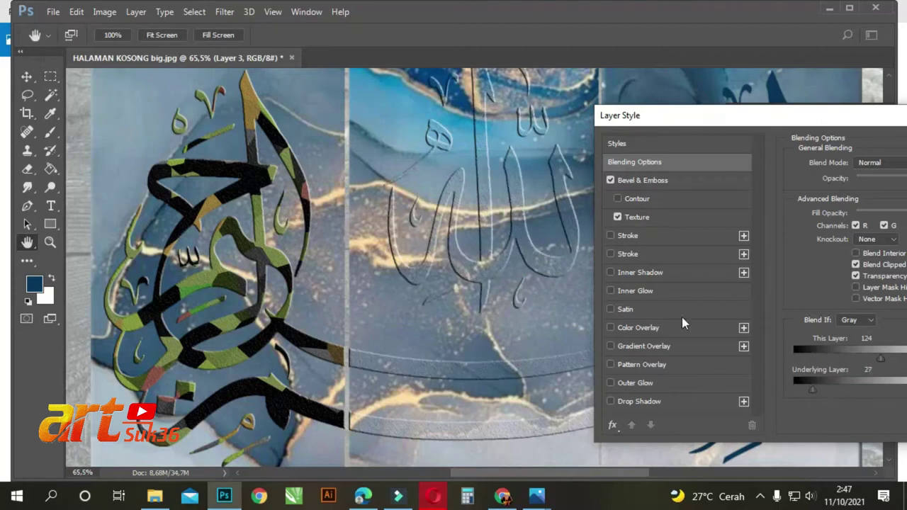
Add Inner Glow, Inner Shadow and Satin to Layer 3's lettering, also trying a white Stroke
click(611, 290)
click(611, 272)
click(611, 254)
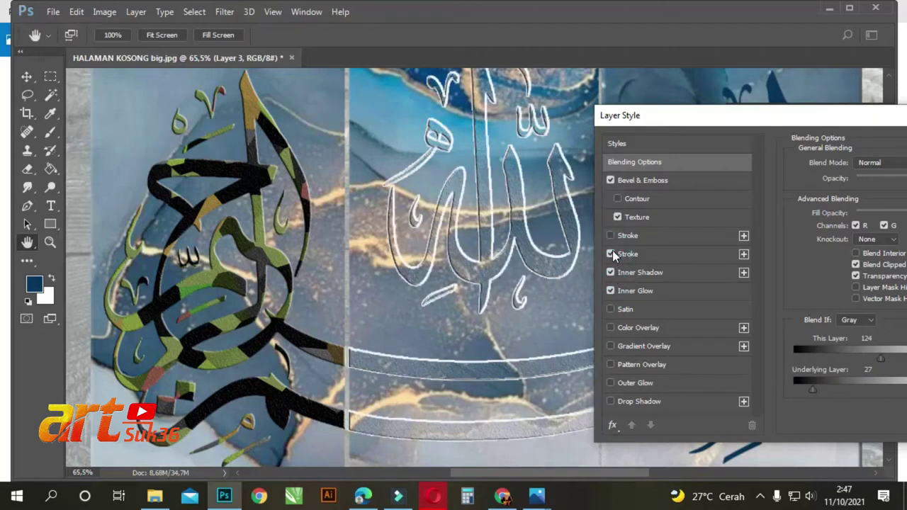
click(611, 253)
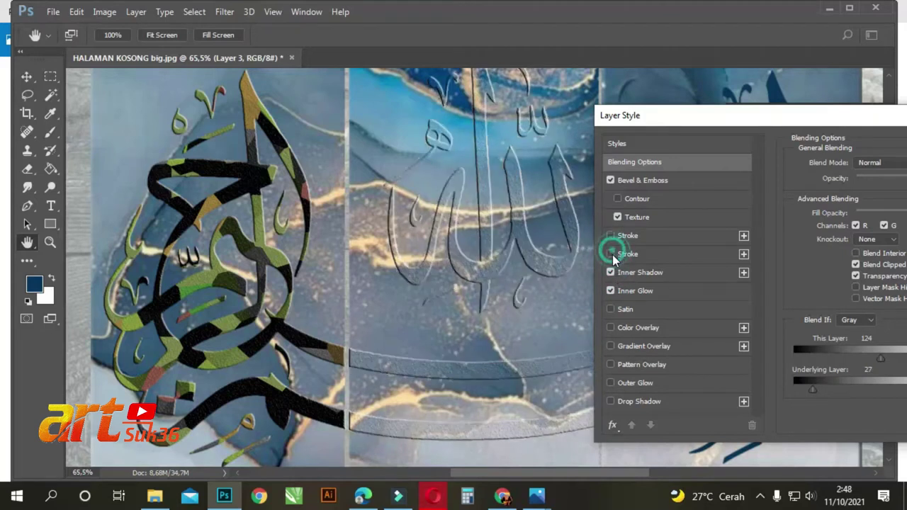
click(610, 309)
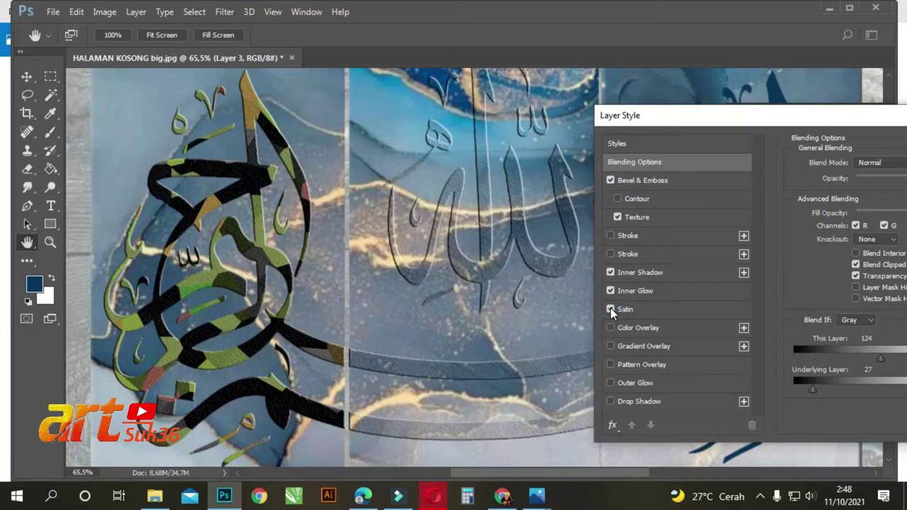
Try Color Overlay, Gradient Overlay and Pattern Overlay in turn on the middle panel's lettering
click(610, 327)
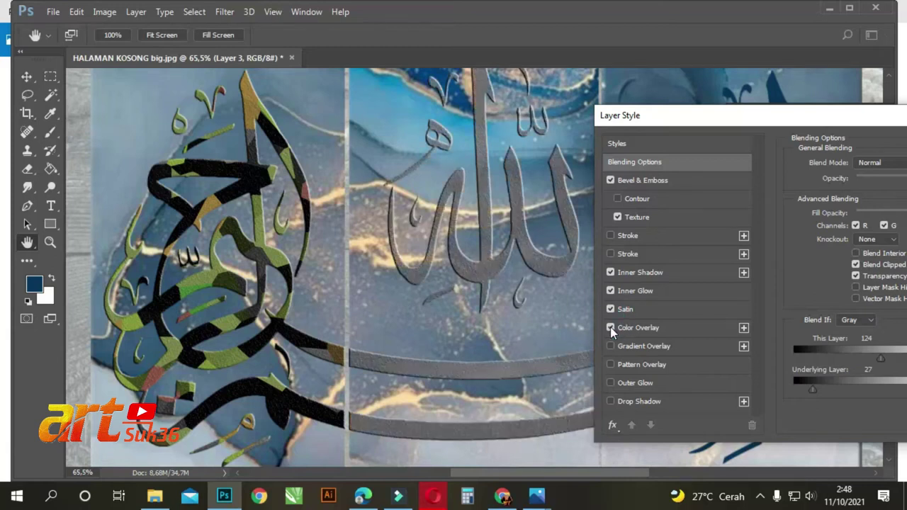
click(611, 328)
click(610, 346)
click(610, 346)
click(610, 365)
click(610, 364)
Add Outer Glow to Layer 3's lettering and apply the layer style
click(610, 383)
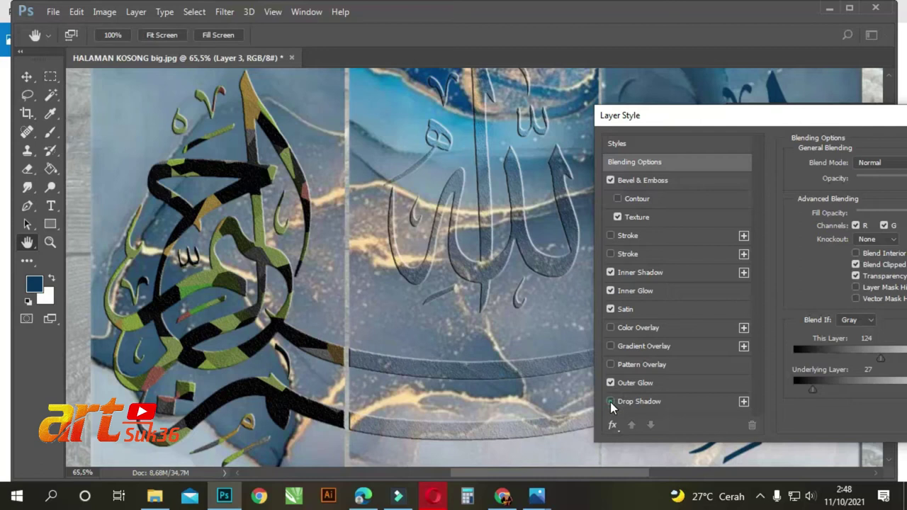
click(610, 401)
drag(765, 127, 372, 163)
click(699, 181)
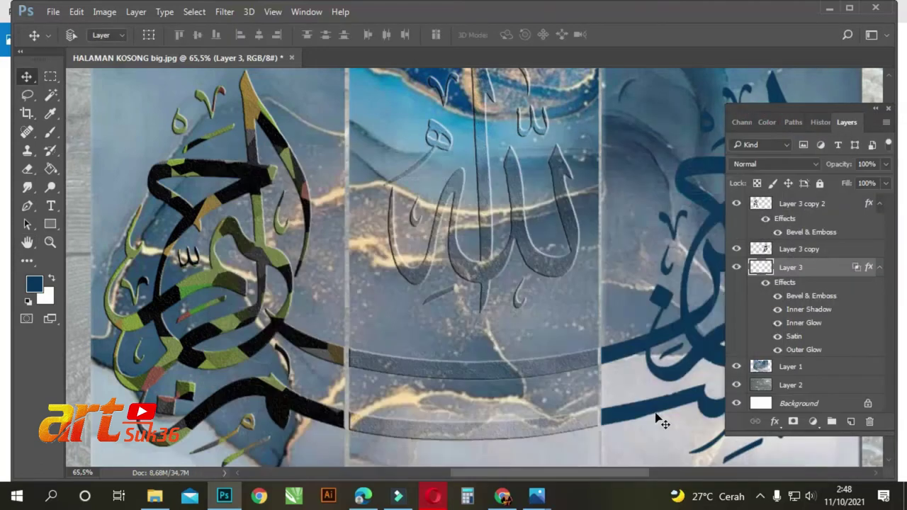
Swap the foreground and background colors, making white the foreground and dark blue the background
scroll(401, 191, down, 1)
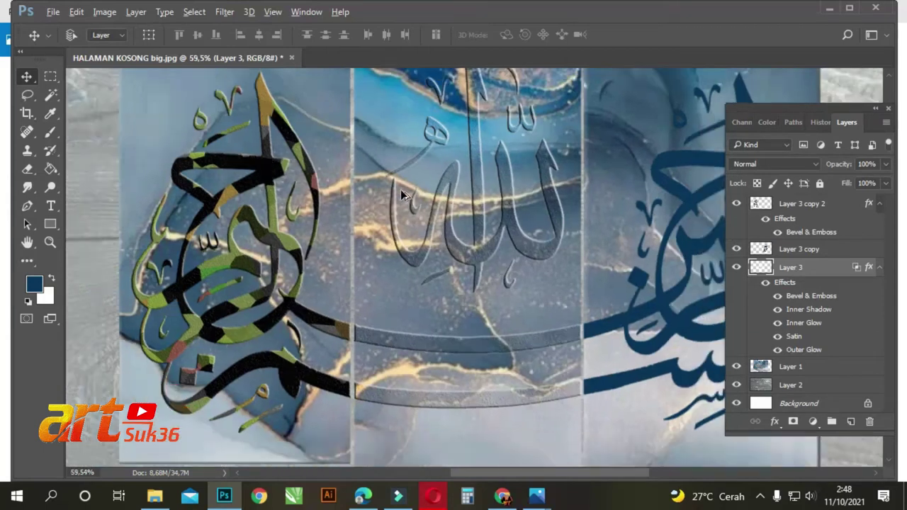
scroll(404, 213, down, 2)
scroll(671, 235, up, 1)
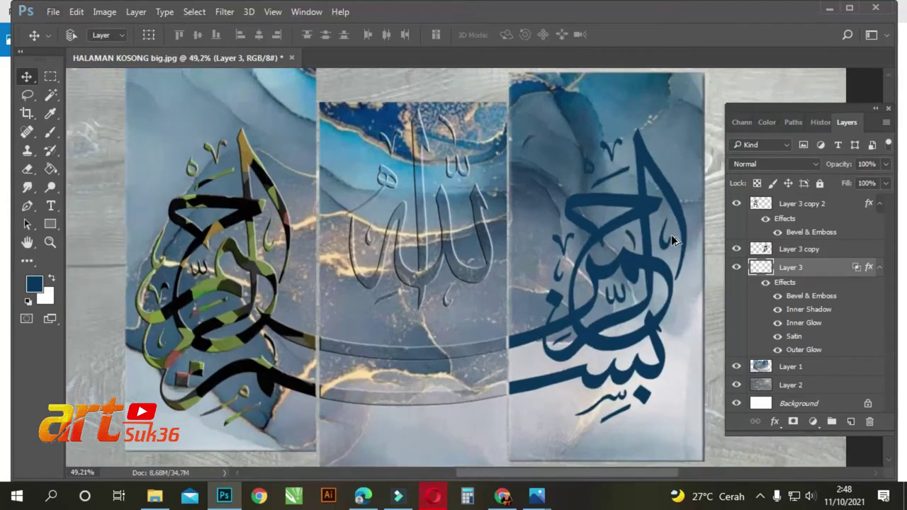
scroll(671, 235, up, 3)
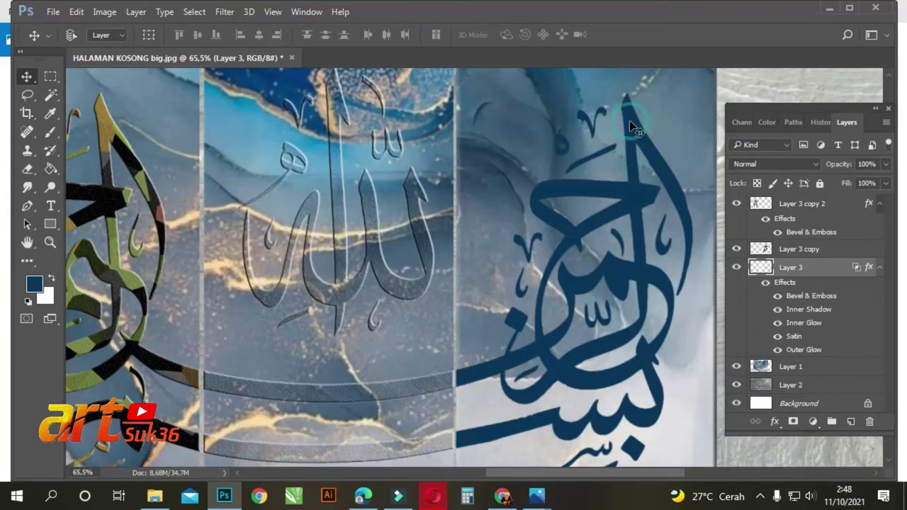
click(104, 11)
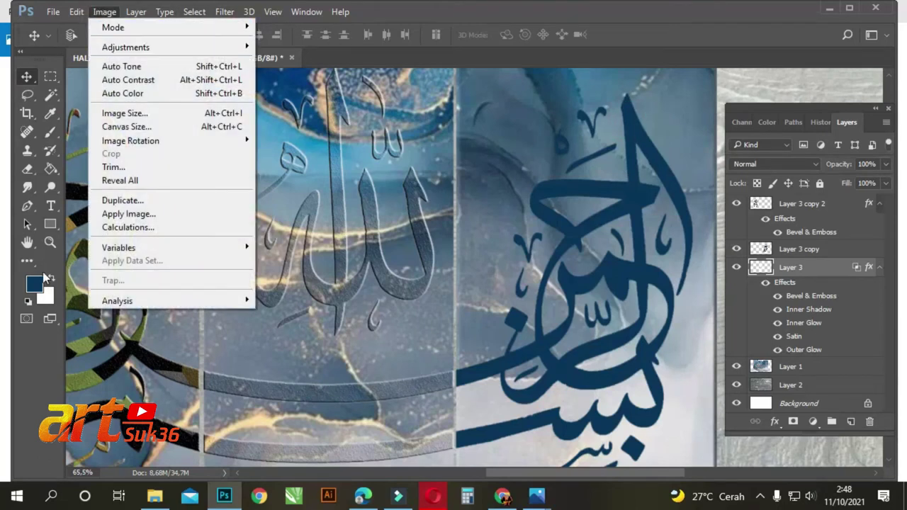
click(46, 278)
click(50, 275)
click(104, 11)
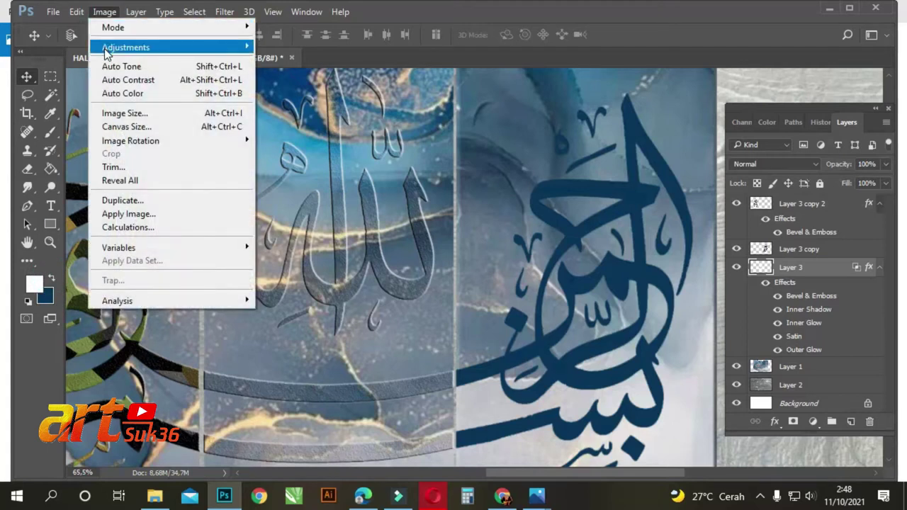
mouse_move(107, 51)
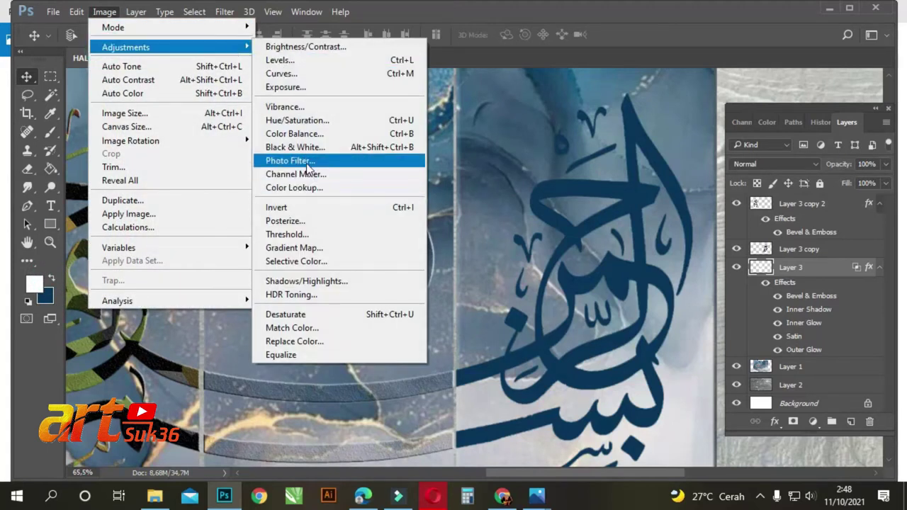
click(640, 128)
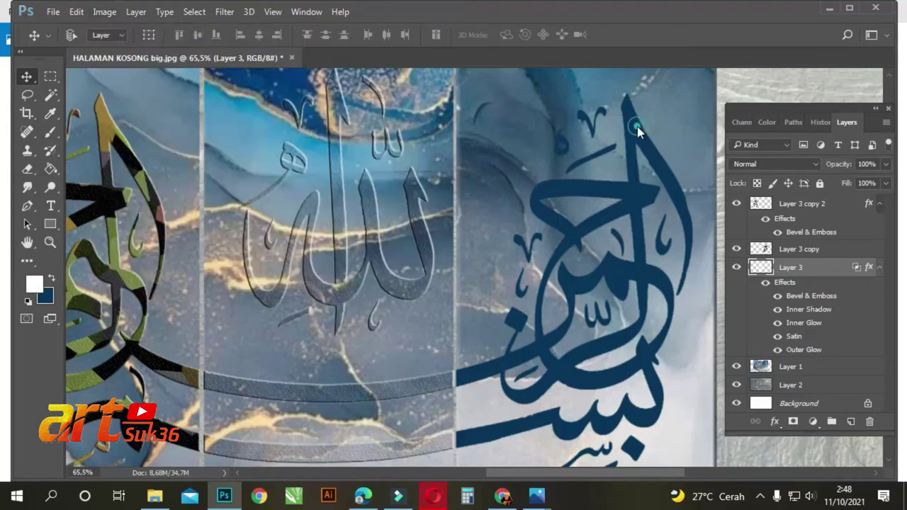
Reopen Layer 3's layer style, try the bevel's Contour option and a Stroke, and accept the style
double_click(760, 268)
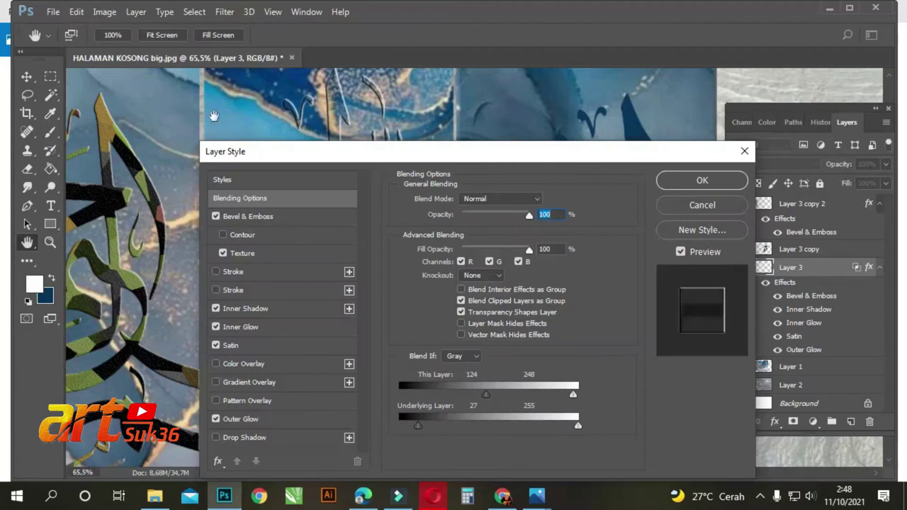
drag(252, 153, 724, 111)
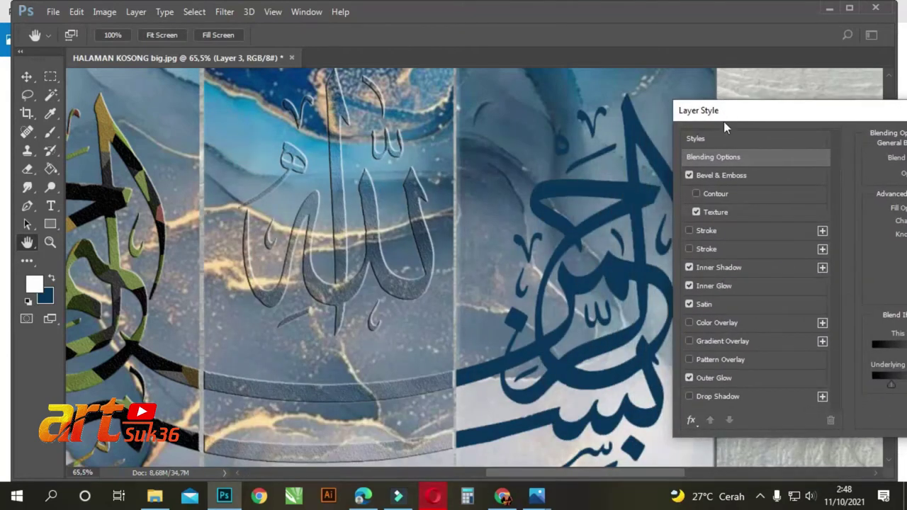
click(697, 193)
click(692, 229)
mouse_move(785, 113)
mouse_down()
mouse_move(419, 122)
mouse_move(298, 134)
mouse_up()
click(683, 182)
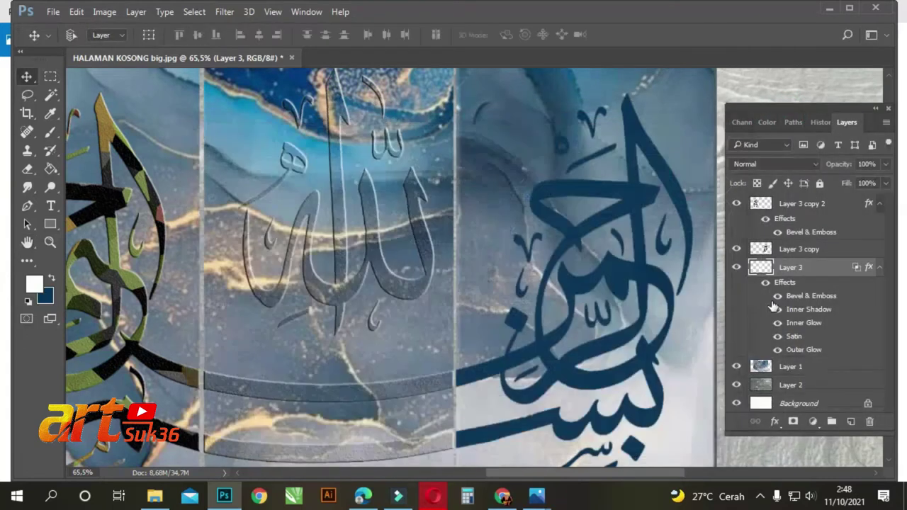
Add Bevel & Emboss with Contour and Texture to the dark blue lettering on Layer 3 copy
click(737, 249)
click(737, 249)
click(783, 253)
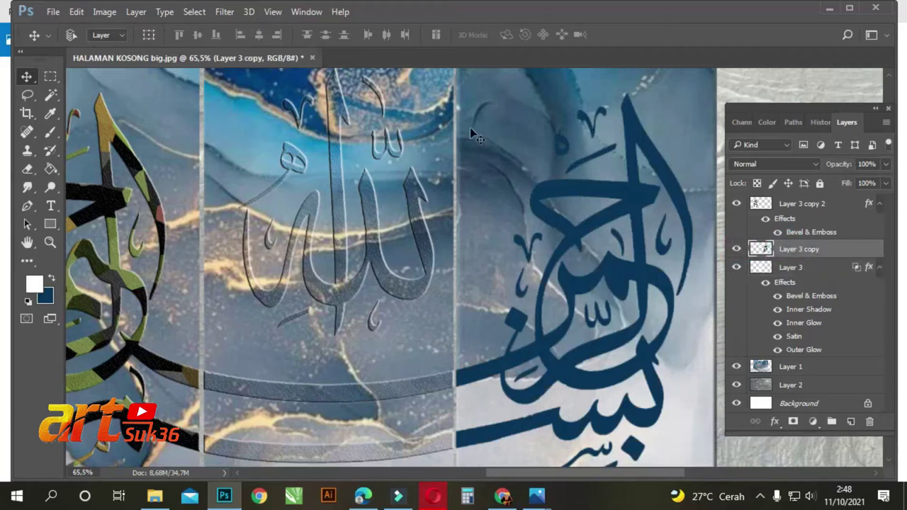
double_click(761, 250)
drag(292, 132, 815, 120)
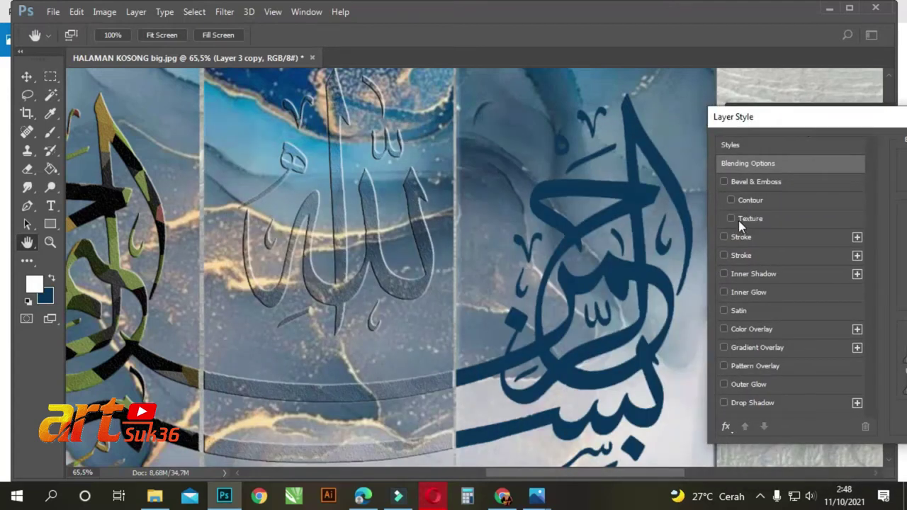
click(731, 201)
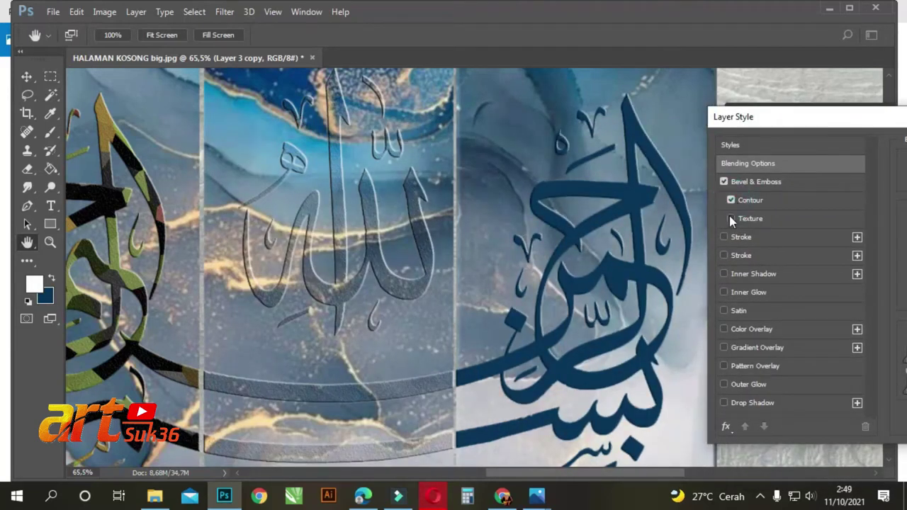
Try each of the two Stroke effects on Layer 3 copy's lettering
click(725, 235)
click(726, 235)
click(723, 255)
click(724, 256)
click(724, 237)
click(724, 237)
Add Inner Shadow, Inner Glow and Satin to Layer 3 copy's lettering
click(723, 290)
click(724, 311)
click(723, 311)
click(724, 310)
Add Gradient Overlay, Pattern Overlay and Outer Glow to Layer 3 copy's lettering, also trying Color Overlay
click(724, 330)
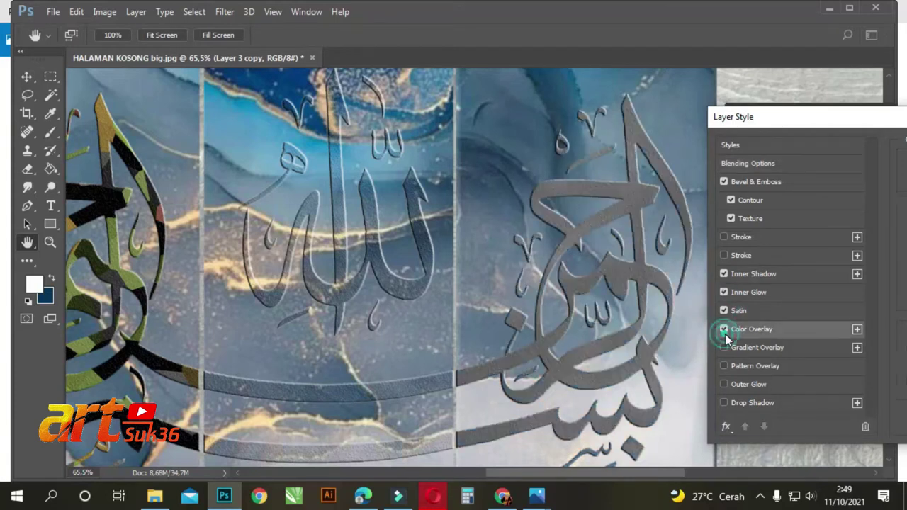
click(723, 347)
click(722, 330)
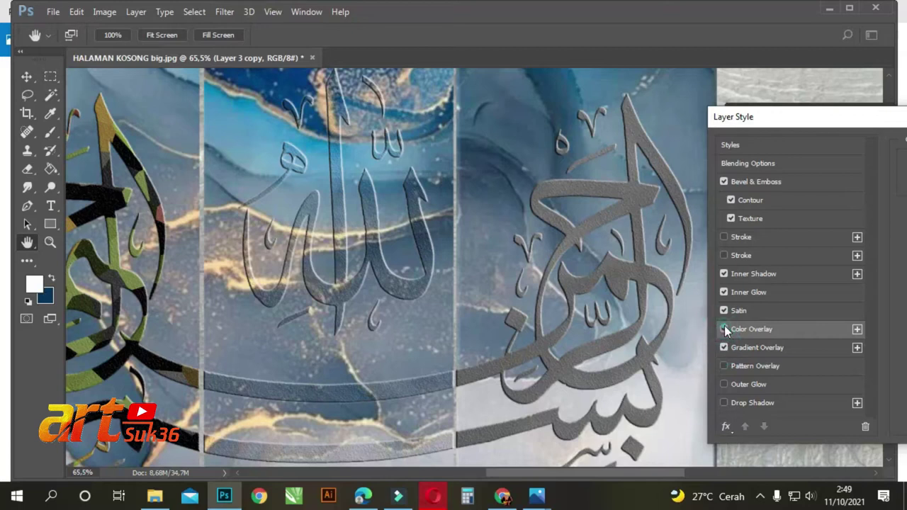
click(723, 366)
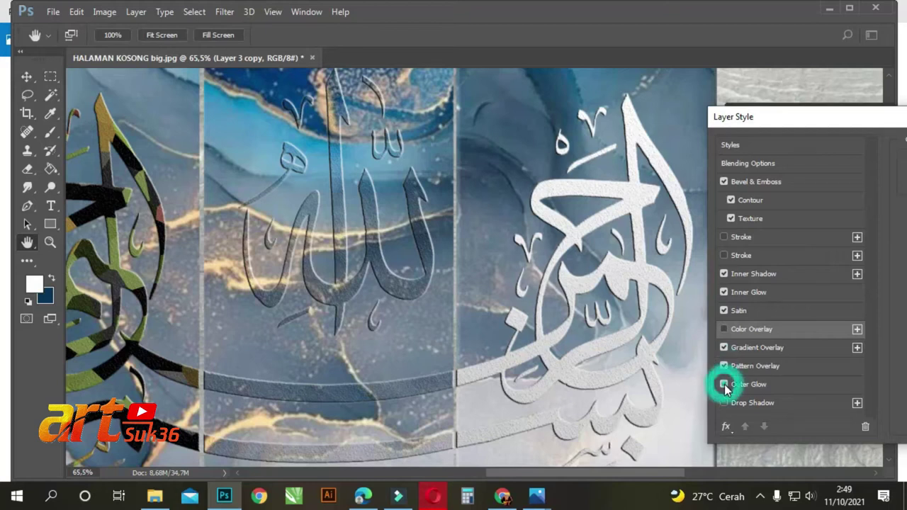
Add the white Stroke to Layer 3 copy's lettering, also trying the yellow Stroke
click(724, 255)
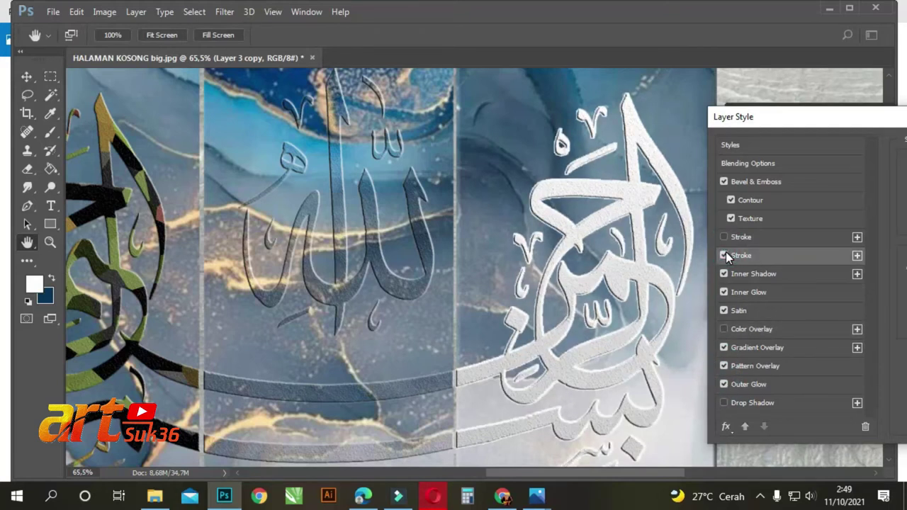
mouse_move(802, 122)
mouse_down()
mouse_move(781, 131)
mouse_move(875, 197)
mouse_move(799, 136)
mouse_move(726, 146)
mouse_move(793, 127)
mouse_up()
click(713, 242)
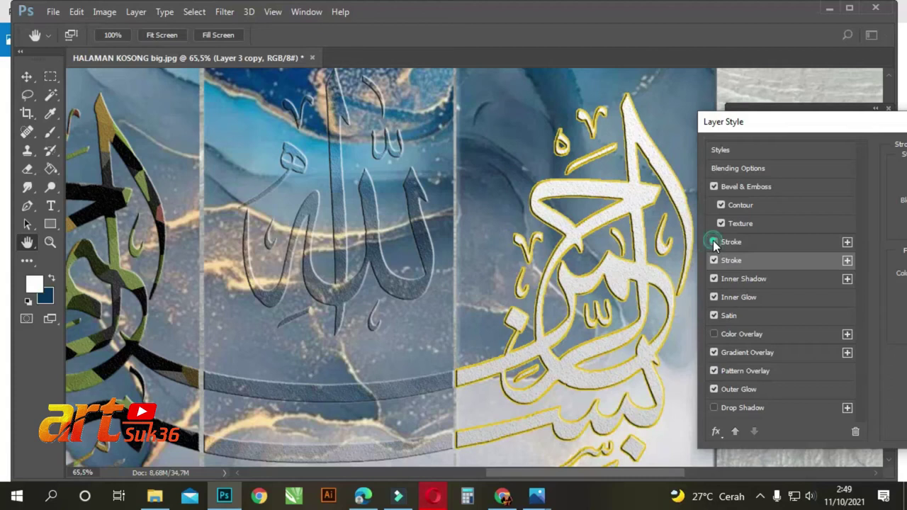
click(713, 242)
Remove Texture from Layer 3 copy's bevel and compare the lettering with and without Bevel & Emboss
click(720, 223)
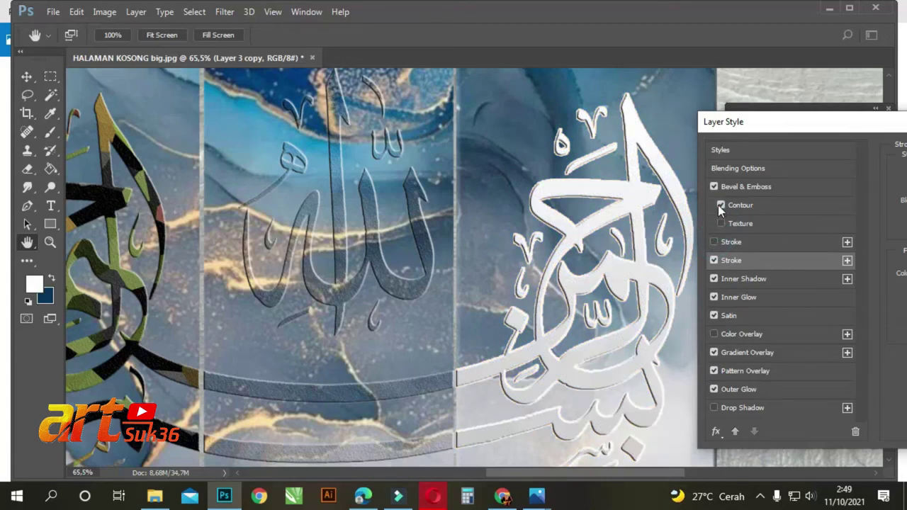
click(714, 186)
click(714, 186)
Set Layer 3 copy's white Stroke to 2 px size and 0% opacity, and apply the layer style
drag(842, 123, 46, 106)
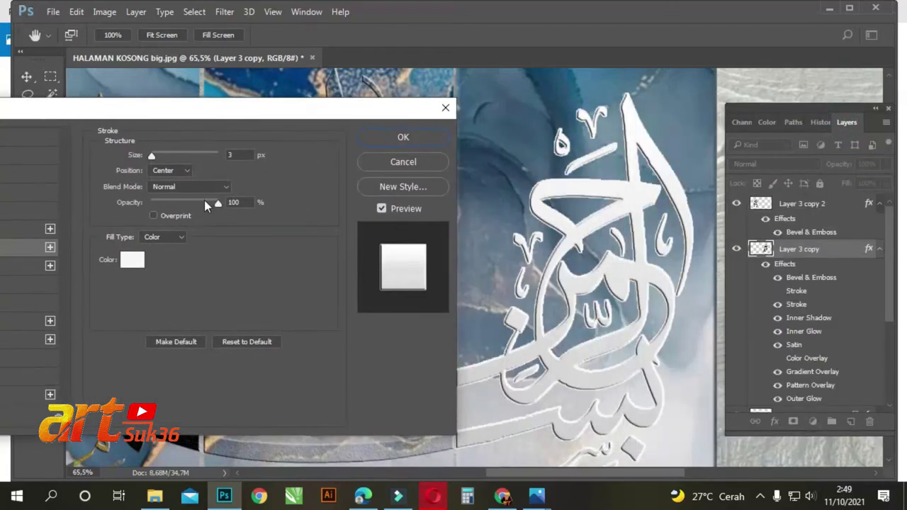
mouse_move(217, 203)
mouse_down()
mouse_move(174, 219)
mouse_move(153, 203)
mouse_move(192, 200)
mouse_move(170, 204)
mouse_move(186, 203)
mouse_up()
mouse_move(153, 159)
mouse_down()
mouse_move(209, 157)
mouse_move(149, 157)
mouse_up()
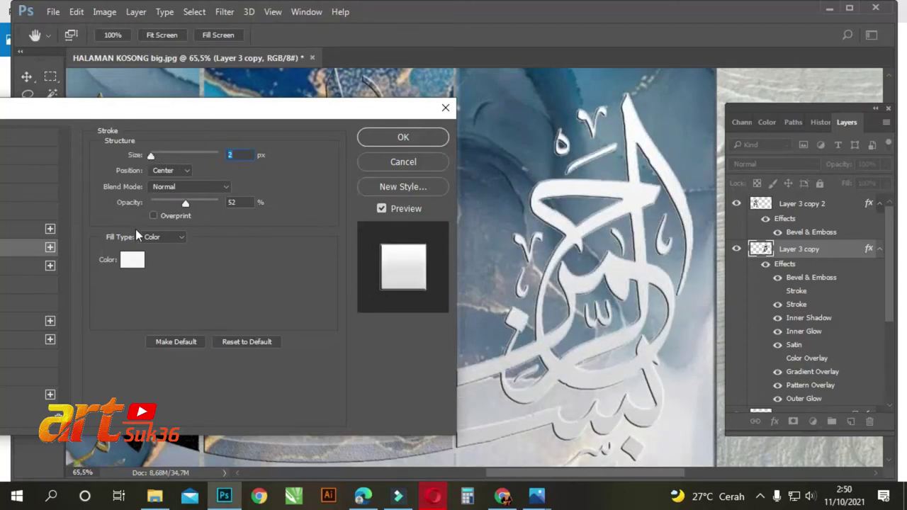
mouse_move(186, 205)
mouse_down()
mouse_move(225, 203)
mouse_move(129, 198)
mouse_up()
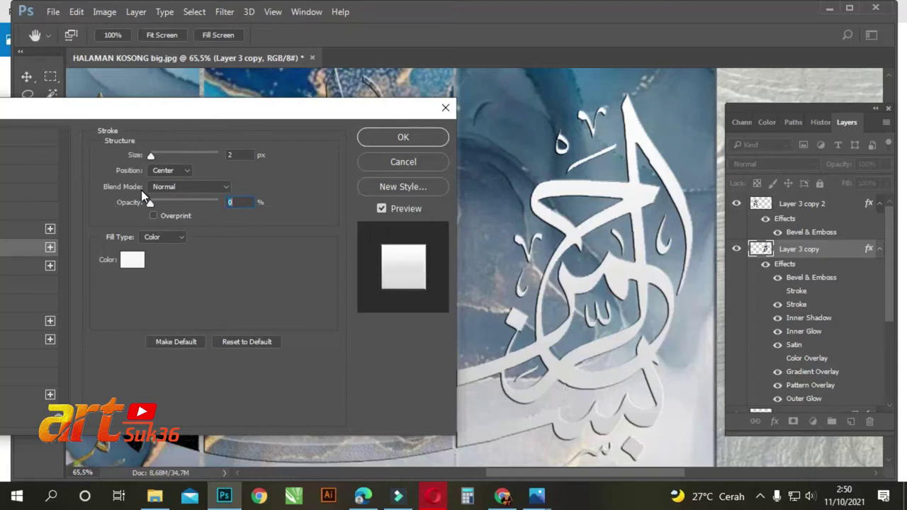
mouse_move(150, 202)
mouse_down()
mouse_move(174, 203)
mouse_move(150, 210)
mouse_up()
click(405, 139)
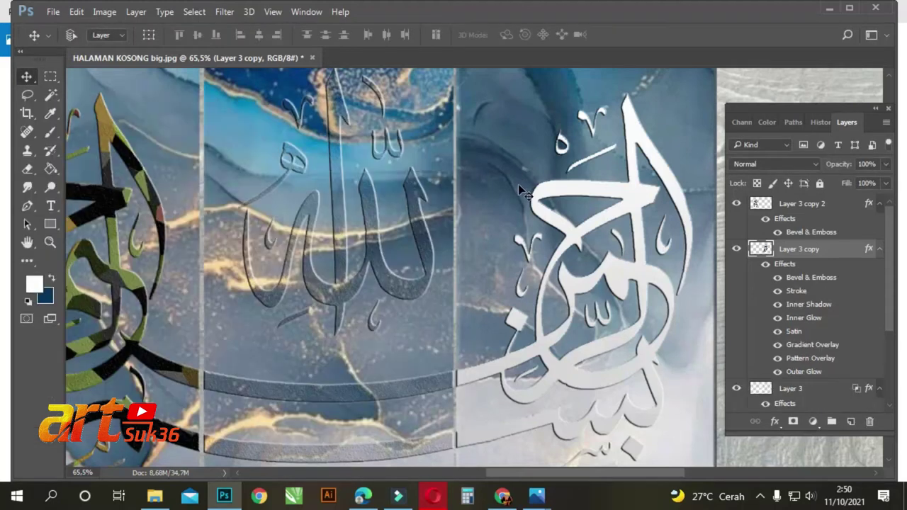
Examine the styled lettering on all three marble panels up close and the composition as a whole, and collapse the layer list
scroll(489, 202, down, 5)
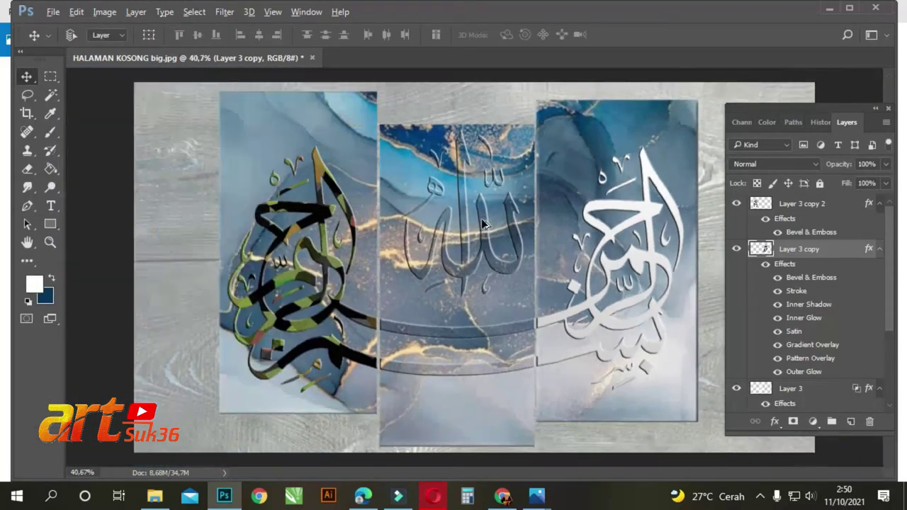
scroll(588, 307, up, 2)
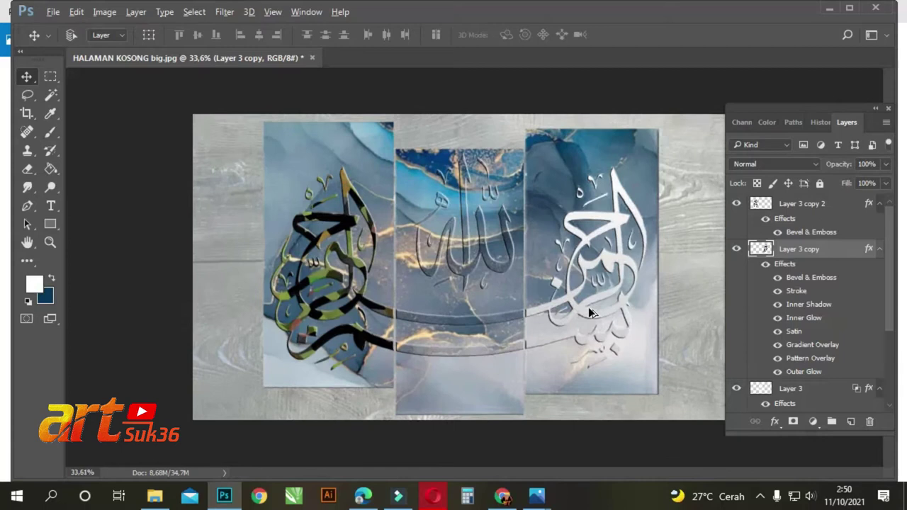
scroll(590, 313, up, 1)
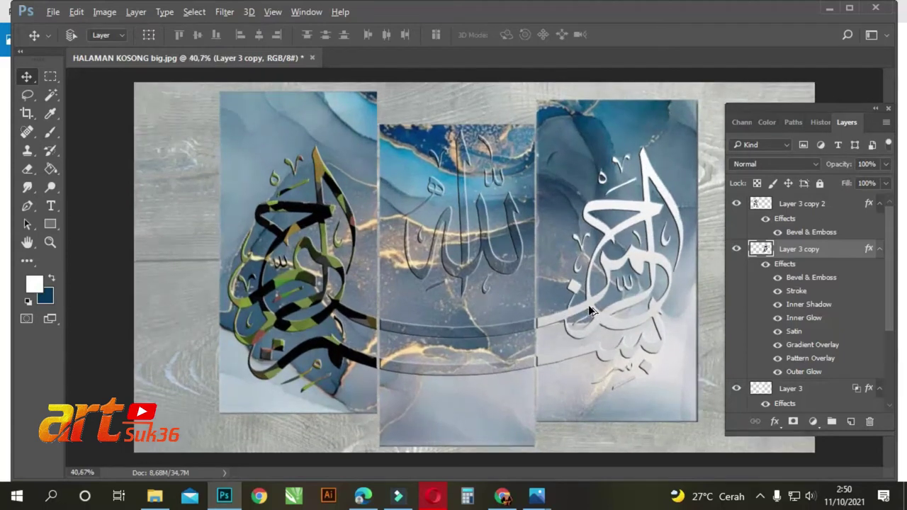
click(320, 168)
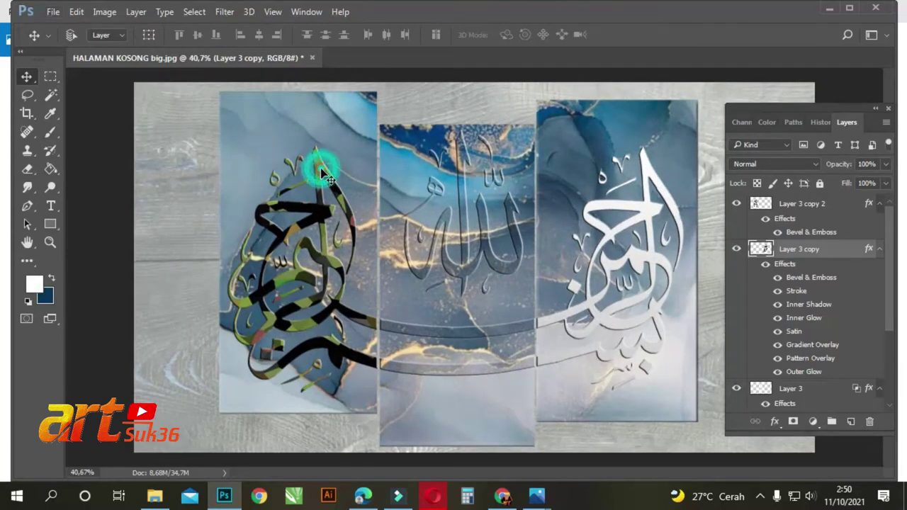
scroll(322, 263, up, 8)
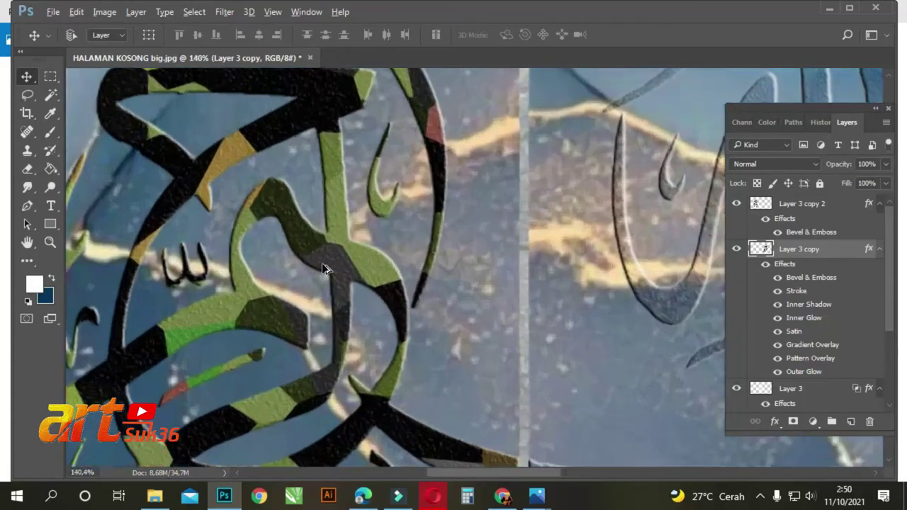
scroll(235, 264, down, 4)
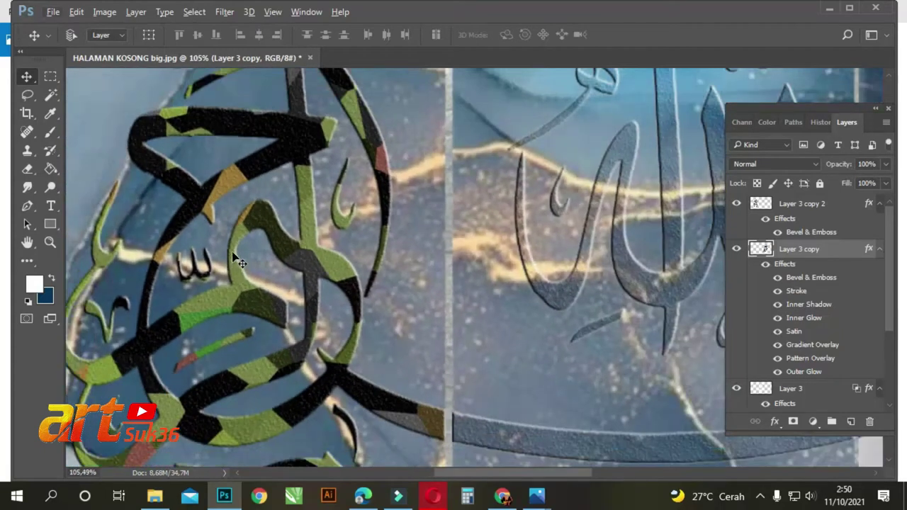
key(alt+h)
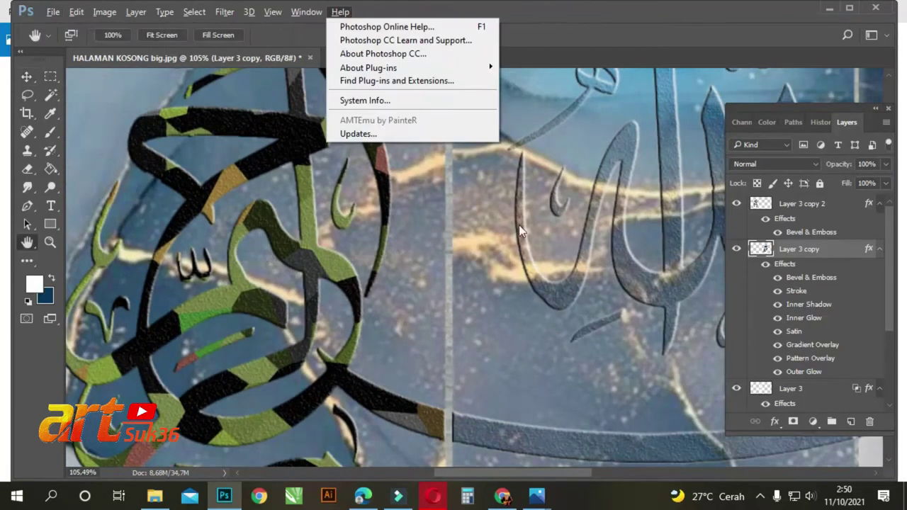
click(543, 31)
scroll(432, 221, right, 3)
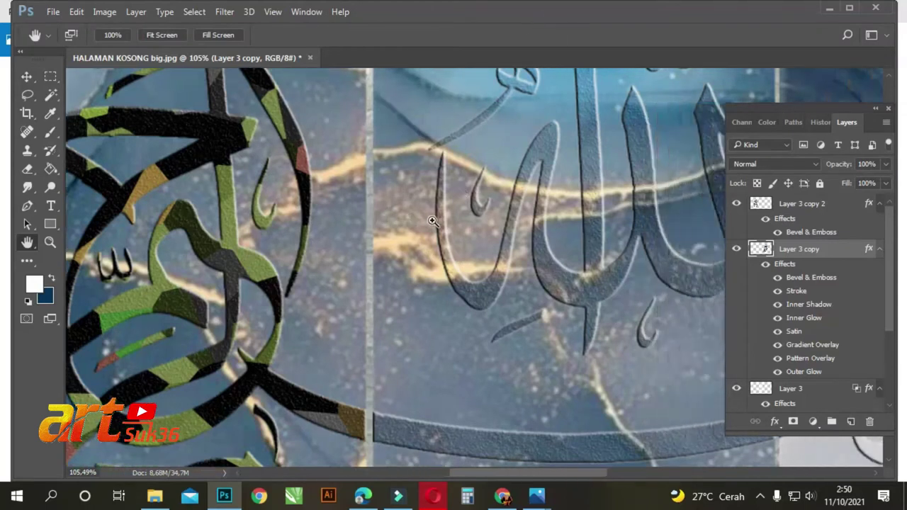
scroll(432, 221, right, 8)
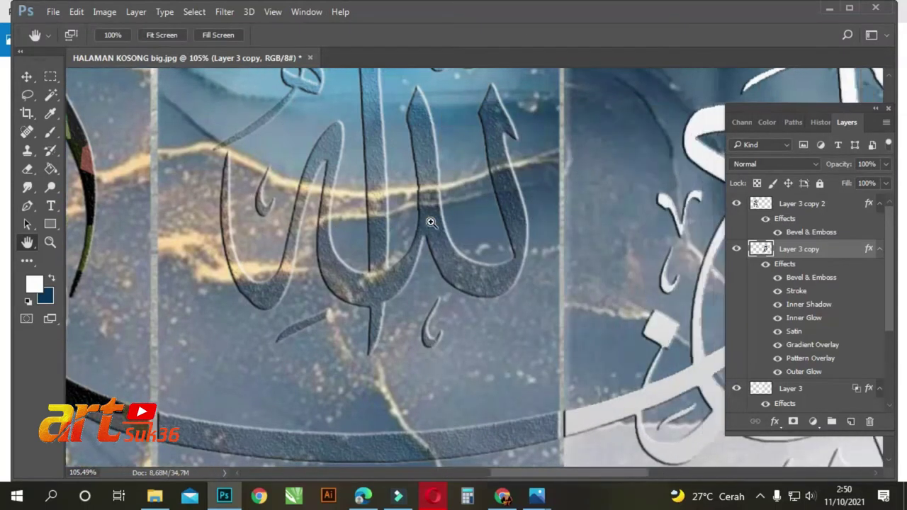
scroll(431, 222, right, 8)
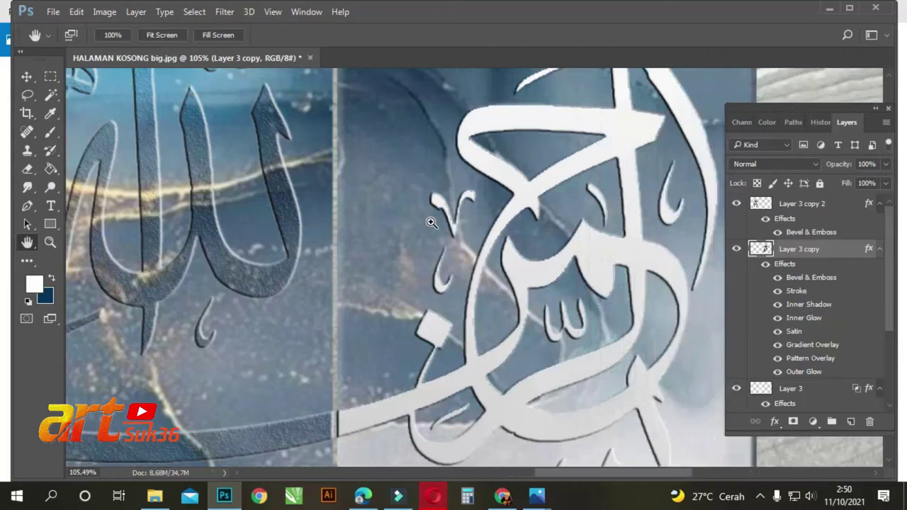
scroll(431, 223, right, 10)
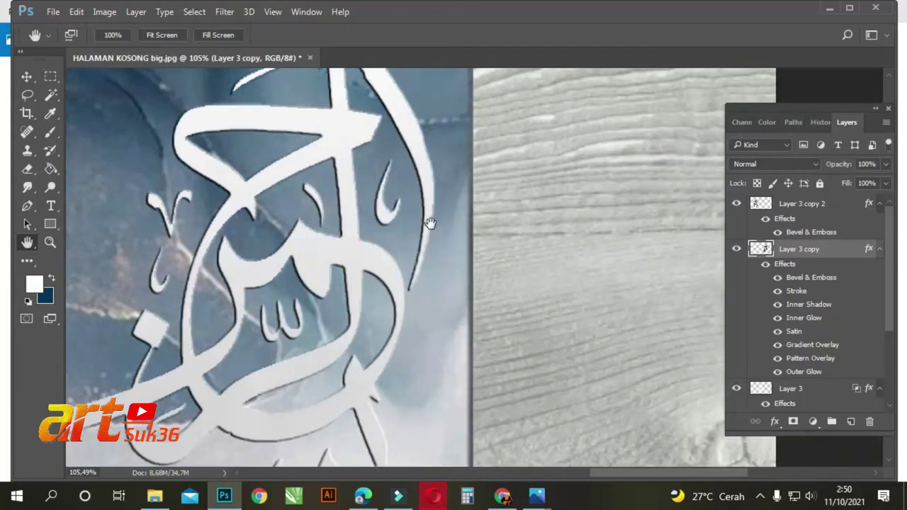
scroll(431, 222, down, 3)
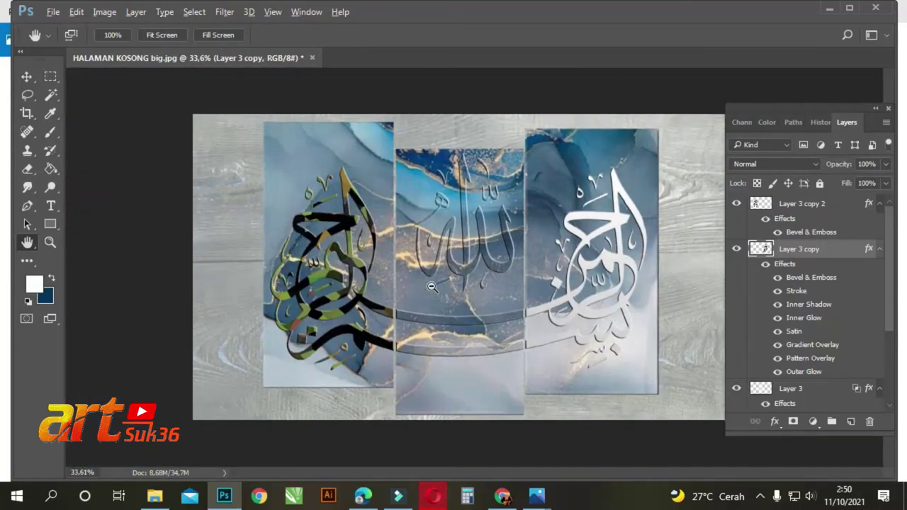
scroll(433, 287, up, 2)
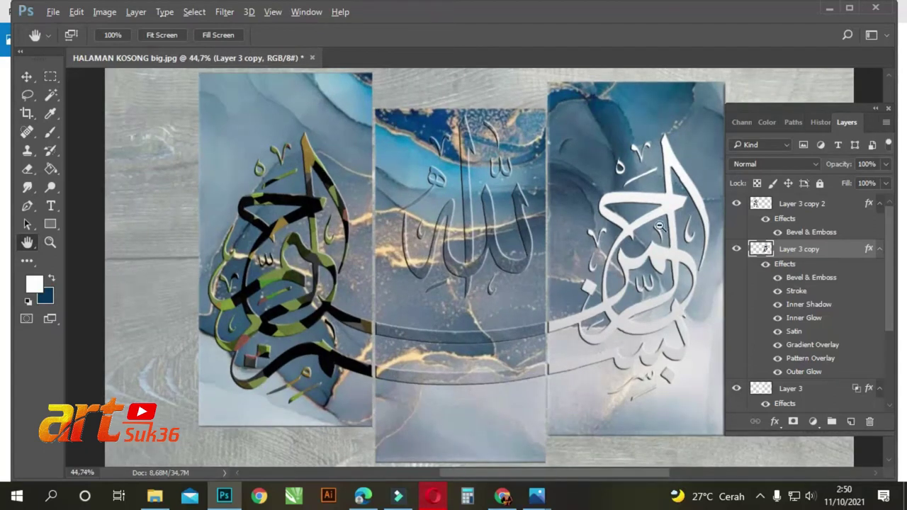
click(876, 110)
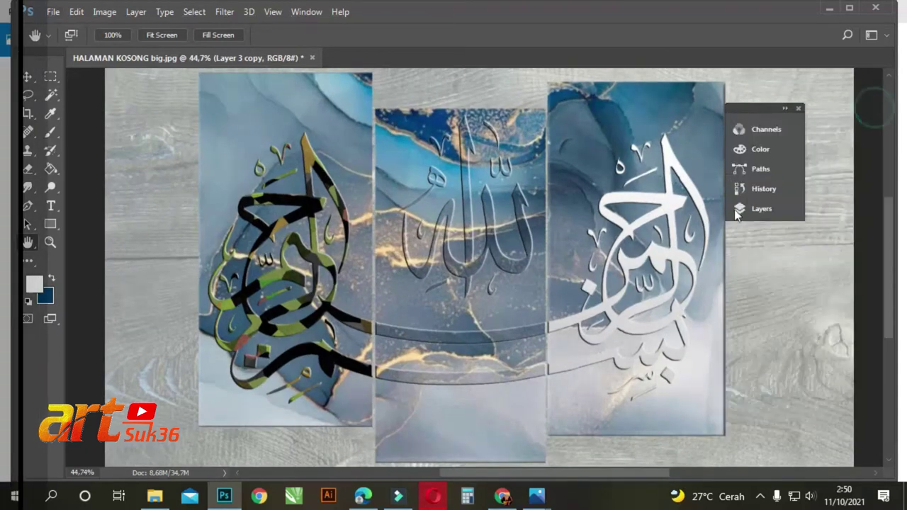
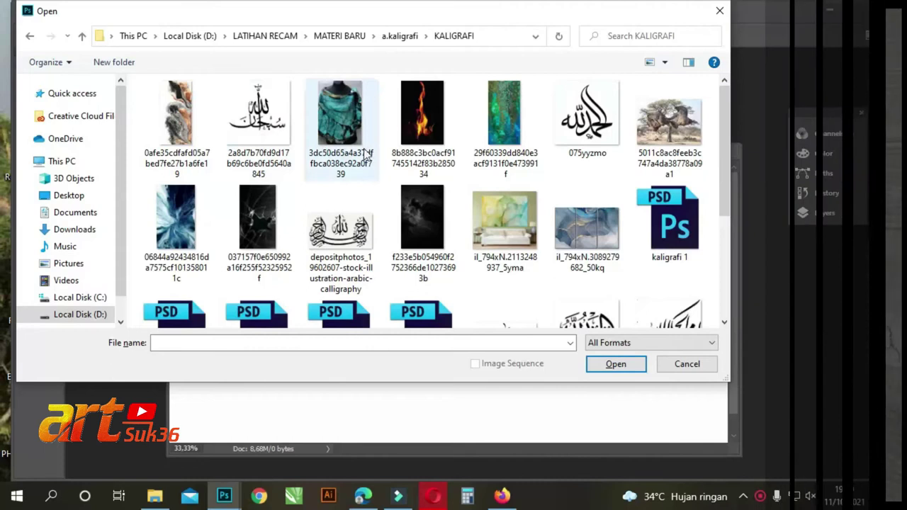
Open the turquoise garment image 3dc50d65a4a37dffbca038ec92a0f739, copy it into HALAMAN KOSONG big.jpg and close the source image
click(342, 111)
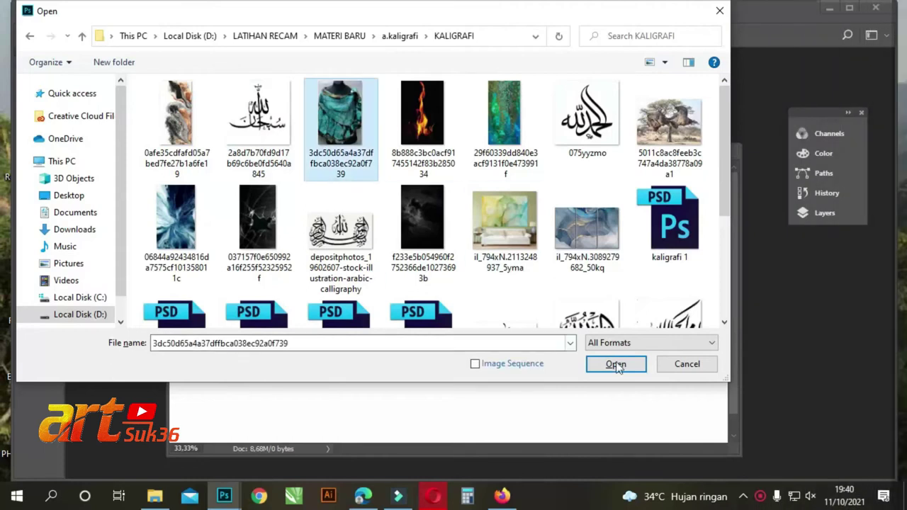
click(615, 364)
drag(500, 168, 533, 204)
drag(640, 323, 291, 292)
click(770, 211)
drag(759, 207, 434, 185)
click(627, 182)
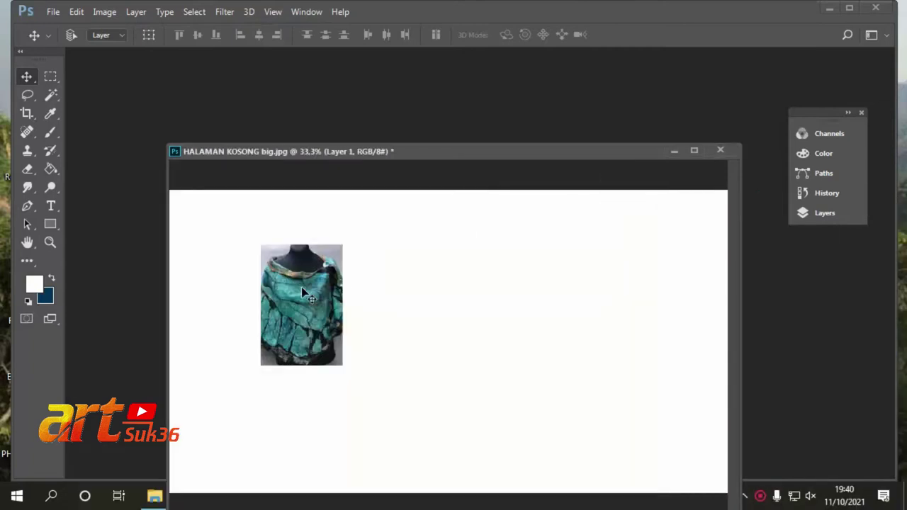
Enlarge the turquoise image to cover the full canvas height and place it over the right part of the canvas
key(ctrl+t)
drag(343, 245, 382, 186)
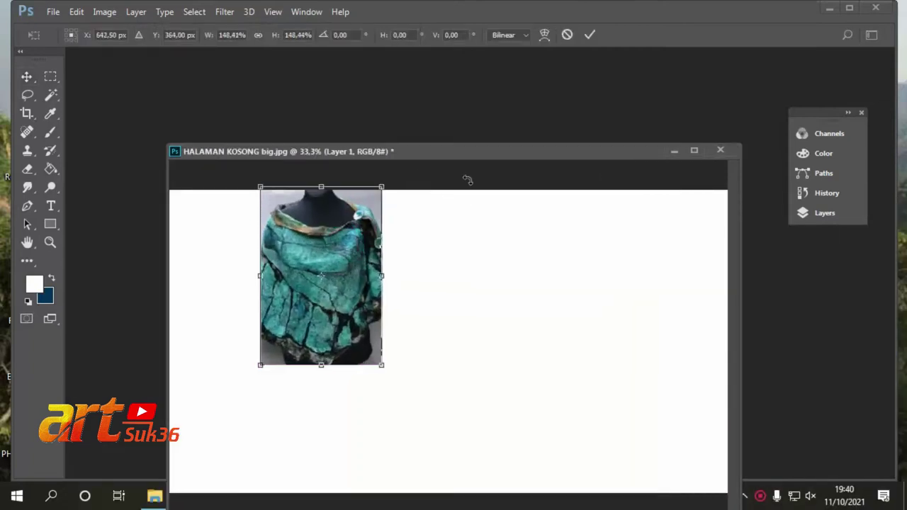
drag(469, 155, 451, 92)
drag(365, 304, 467, 452)
drag(409, 234, 701, 193)
drag(539, 108, 500, 85)
drag(632, 283, 659, 272)
key(Return)
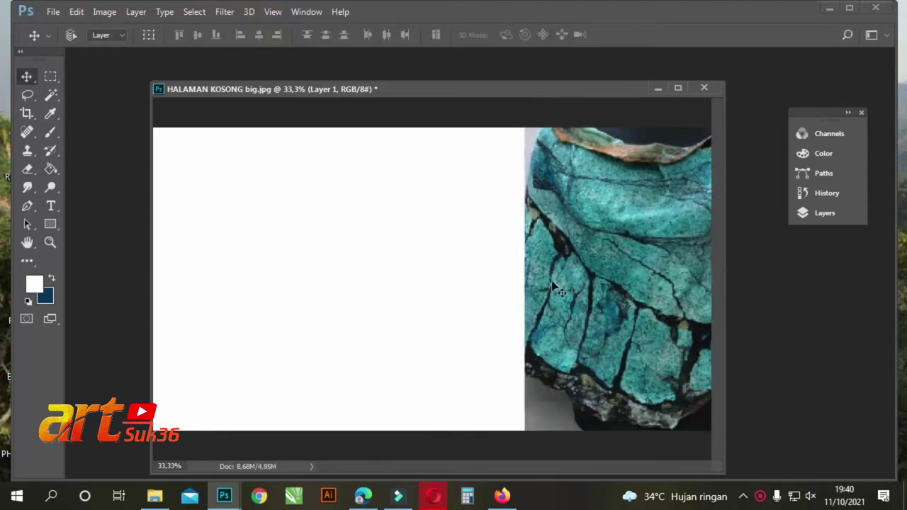
Widen the floating HALAMAN KOSONG big.jpg window on both sides so the whole canvas fits with room around it
key(ctrl+0)
scroll(355, 247, down, 1)
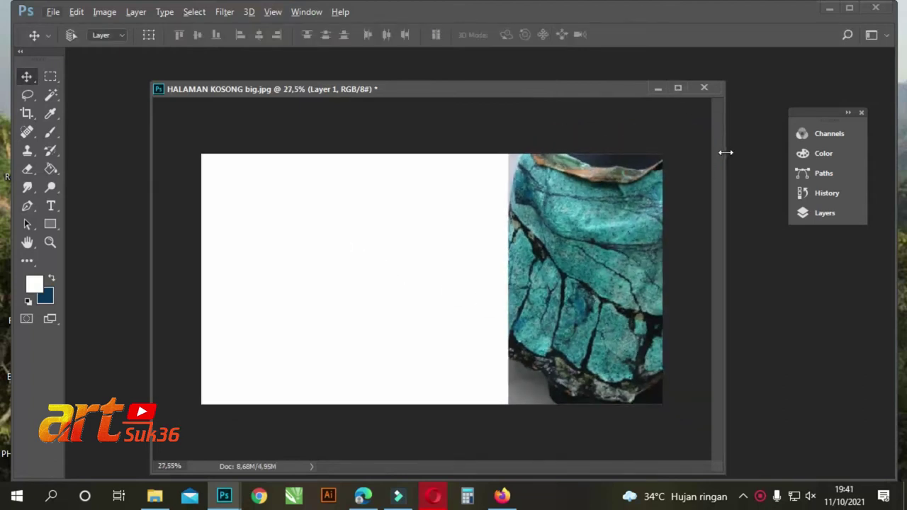
drag(723, 146, 848, 150)
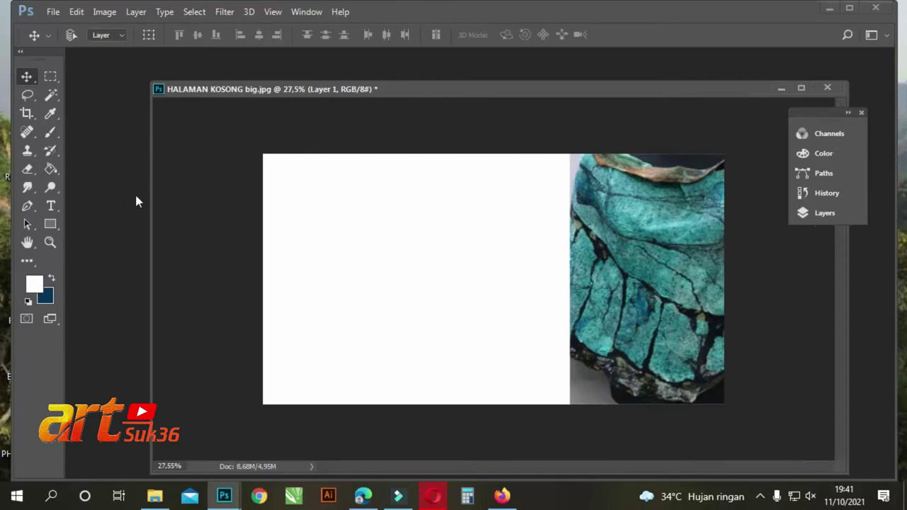
drag(152, 200, 70, 197)
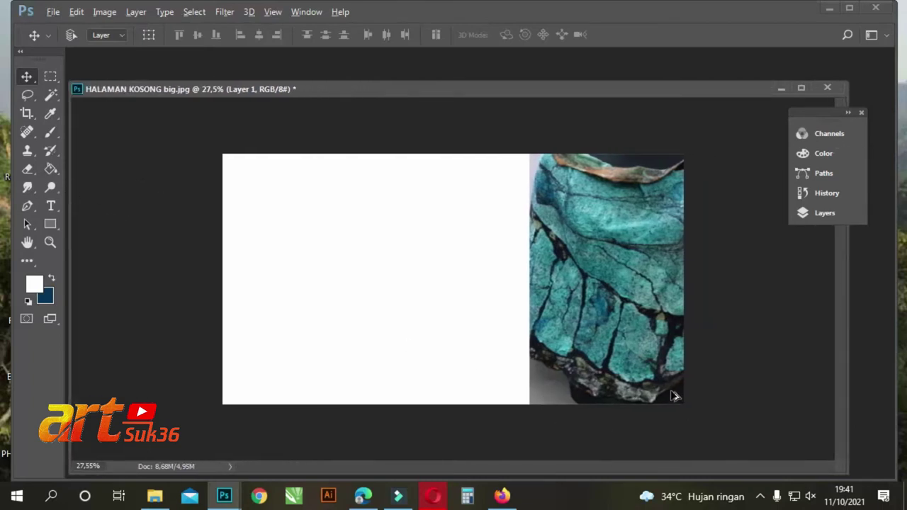
Stretch the turquoise image's left side outward to about 106% width and apply the transform
scroll(712, 316, up, 3)
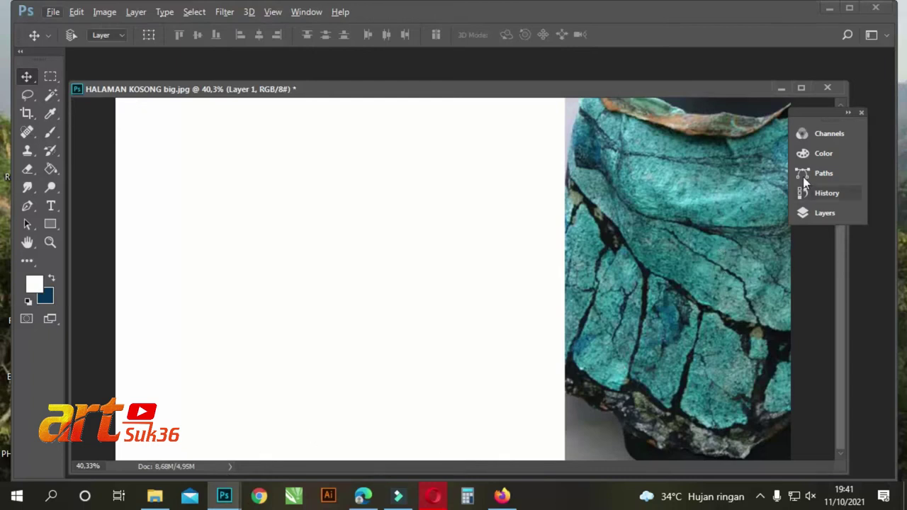
scroll(471, 280, down, 1)
mouse_move(640, 223)
mouse_down()
mouse_move(628, 203)
mouse_move(624, 225)
mouse_up()
key(ctrl+t)
drag(540, 250, 526, 243)
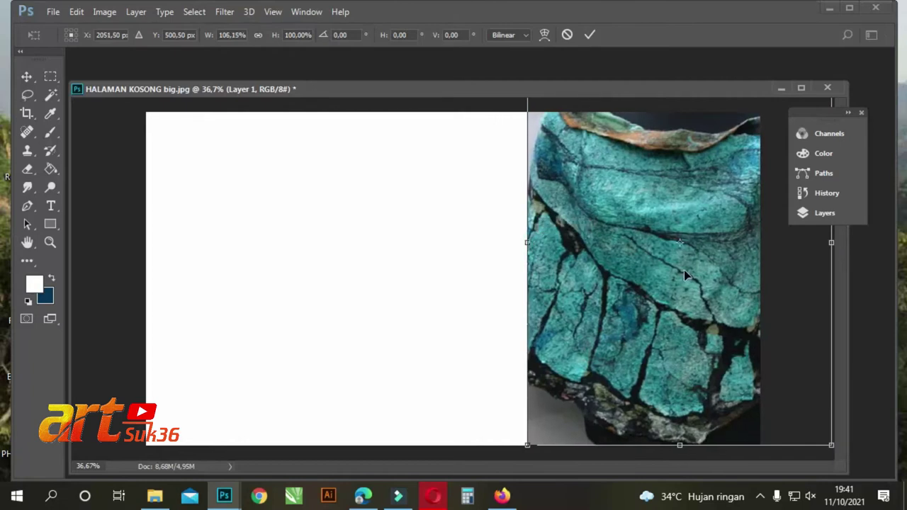
key(Return)
Open the calligraphy image 075yyzmo.png, copy it into HALAMAN KOSONG big.jpg and close the source file
key(ctrl+o)
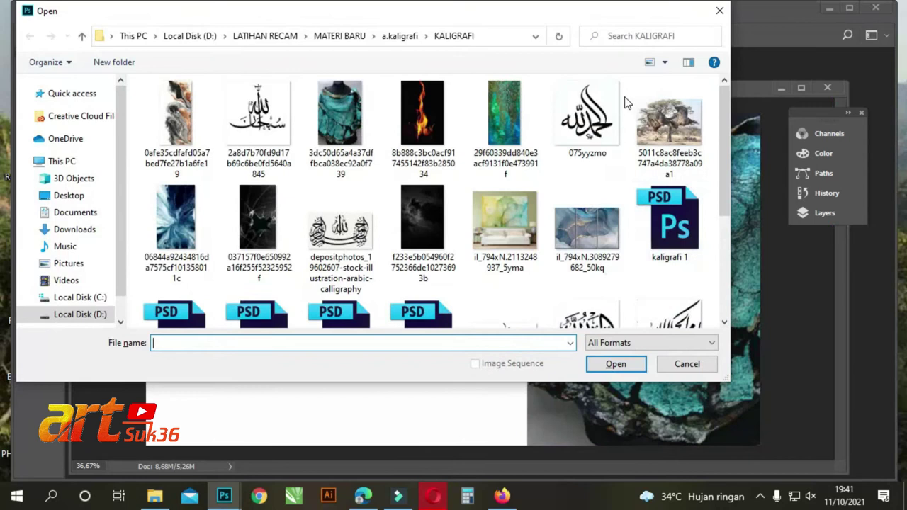
click(595, 113)
click(622, 361)
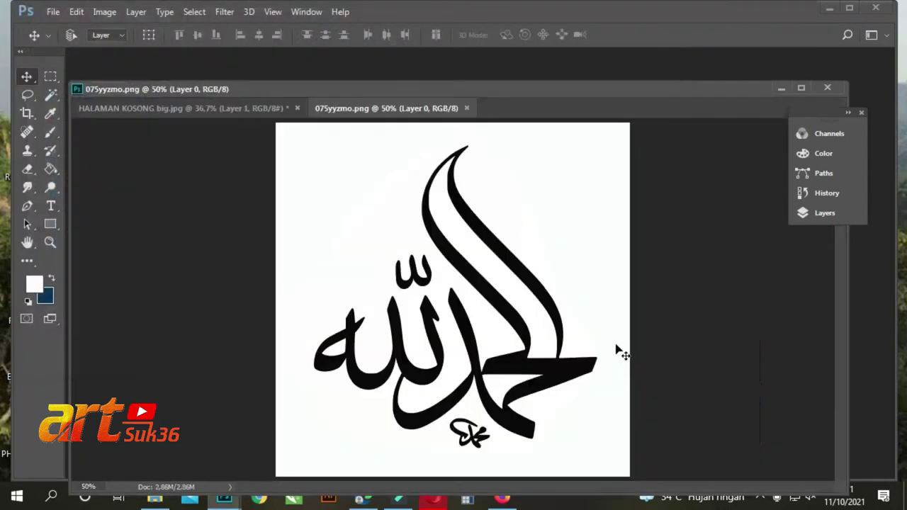
drag(418, 105, 563, 186)
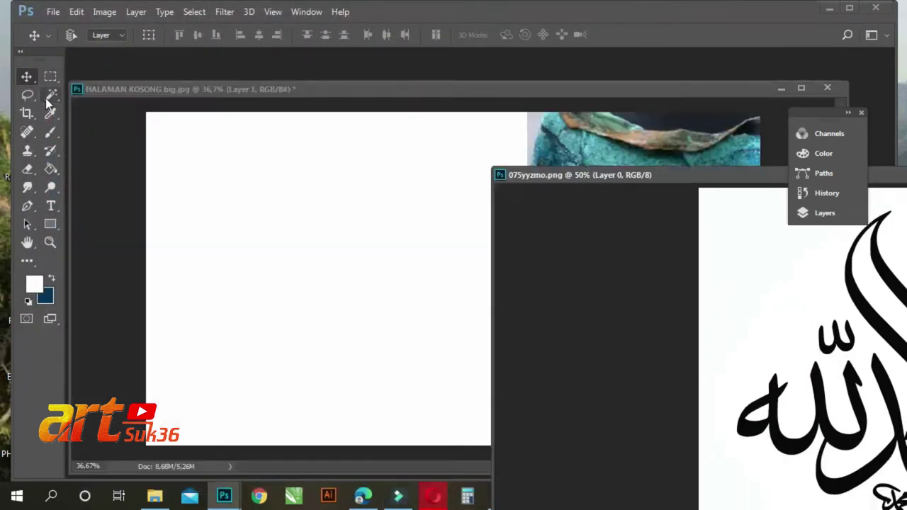
drag(843, 370, 290, 192)
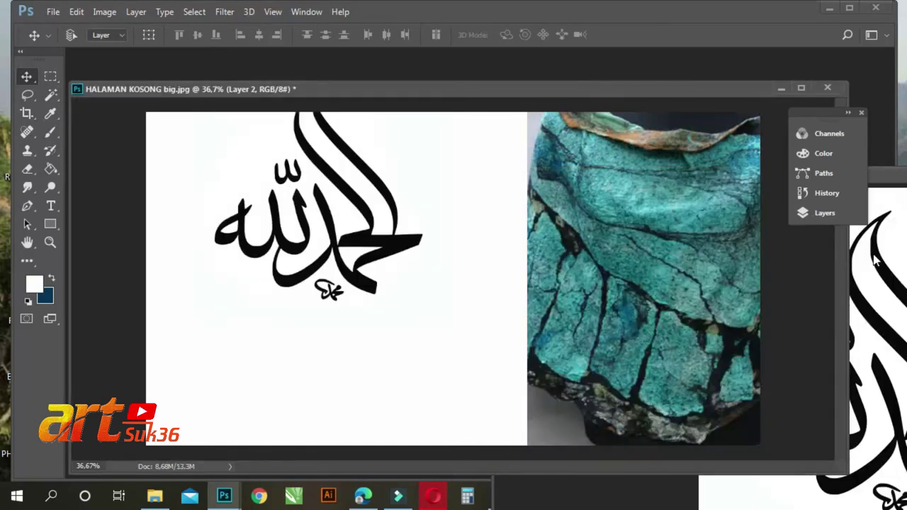
click(876, 262)
drag(877, 177, 450, 206)
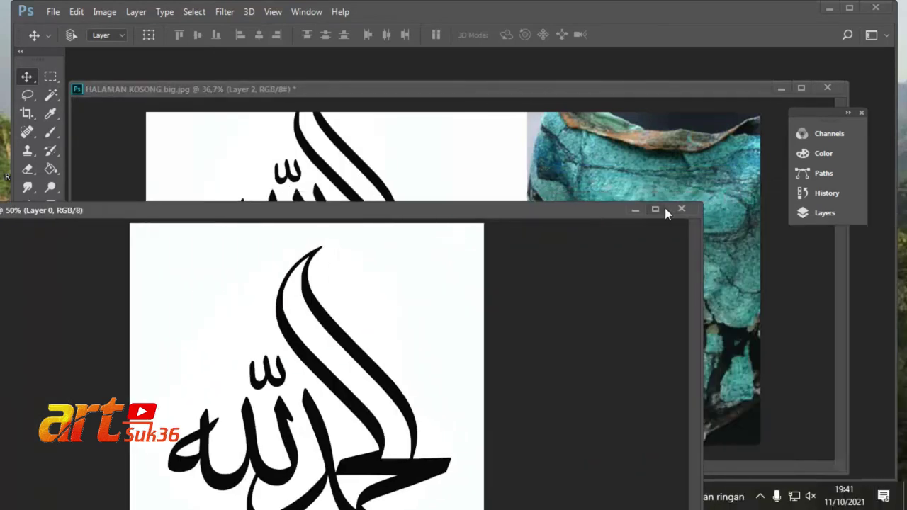
click(678, 208)
Move the calligraphy toward the canvas centre, select all its black lettering with the Magic Wand and remove the white background, then deselect
drag(350, 224, 457, 260)
click(51, 96)
click(457, 247)
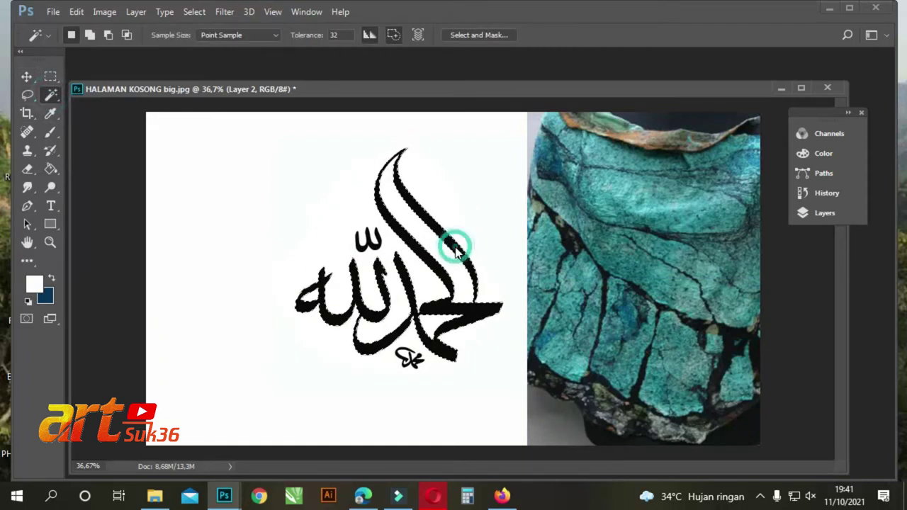
right_click(456, 248)
click(486, 296)
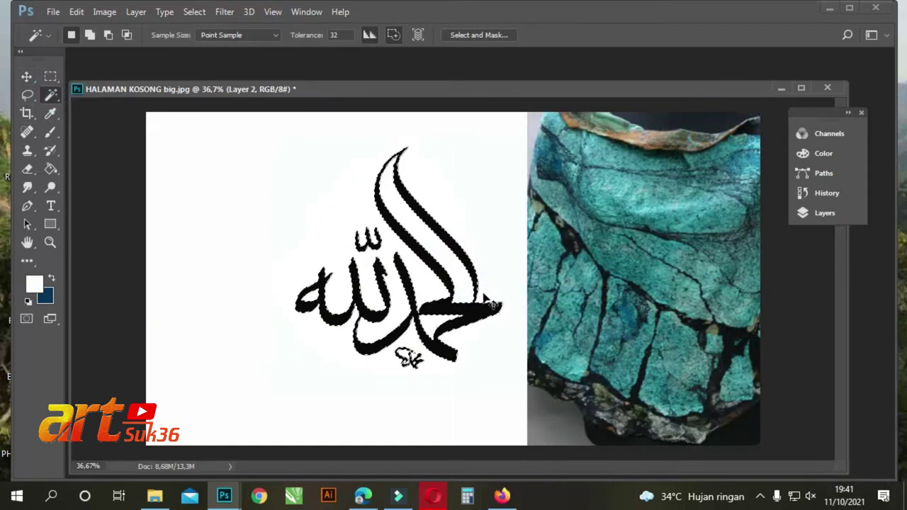
key(ctrl+d)
click(26, 76)
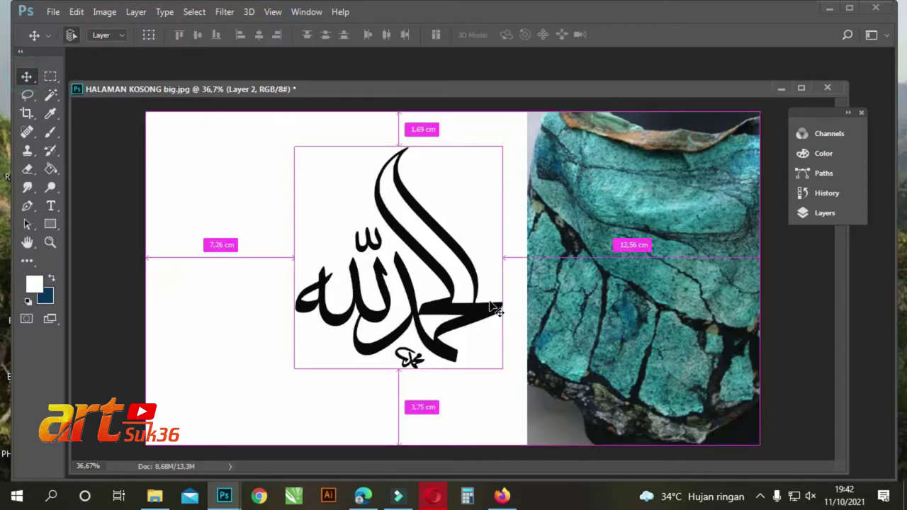
Enlarge the calligraphy proportionally to about 147%, then stretch its height up to the canvas's top edge
key(ctrl+t)
drag(499, 150, 527, 120)
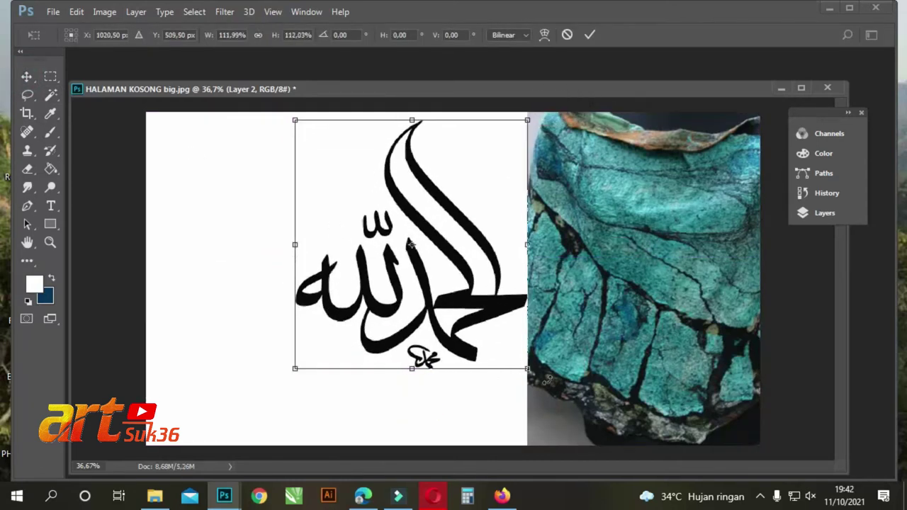
drag(527, 366, 587, 455)
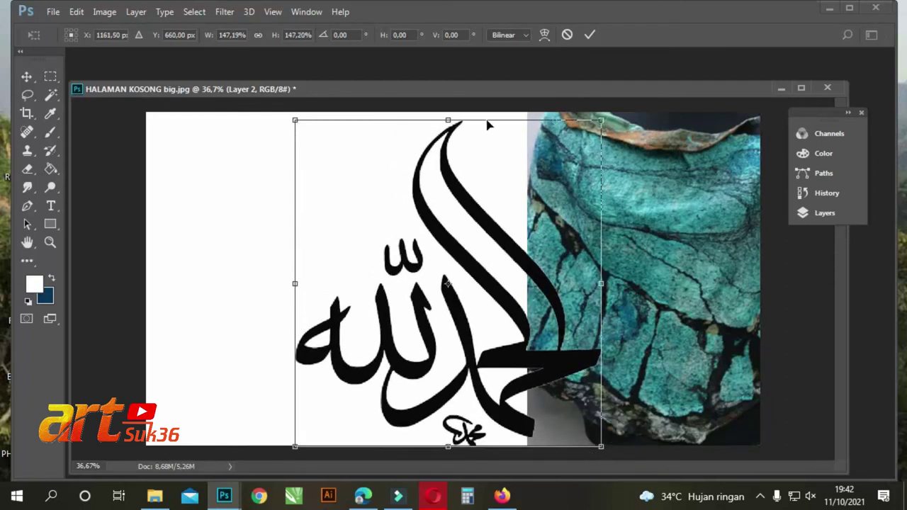
drag(459, 117, 459, 111)
Warp the calligraphy's upper right corner and right side outward, shift its tall strokes slightly, and apply the transform
click(545, 34)
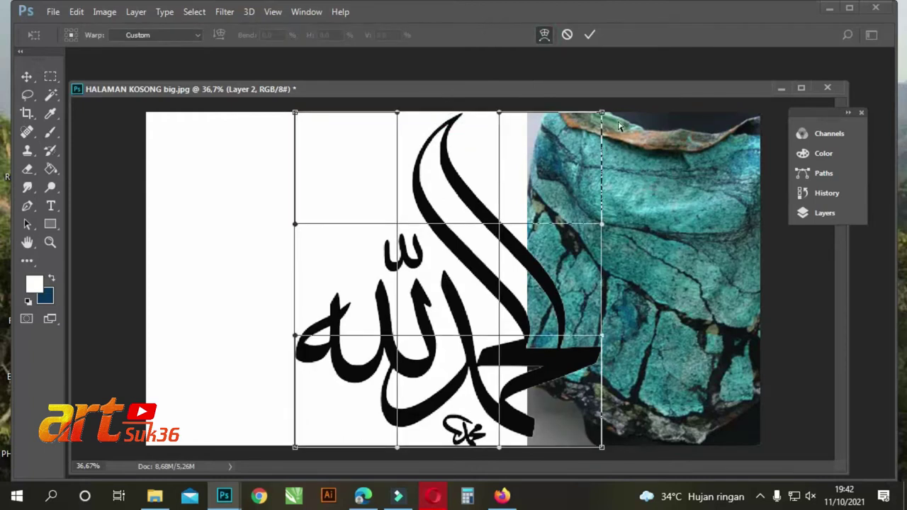
drag(600, 113, 629, 104)
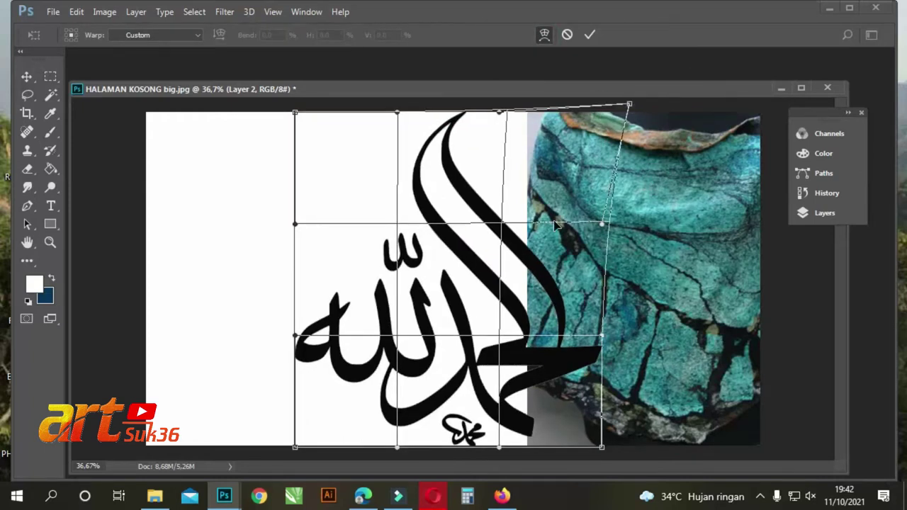
drag(601, 226, 629, 224)
mouse_move(431, 251)
mouse_down()
mouse_move(446, 258)
mouse_move(438, 258)
mouse_up()
key(Return)
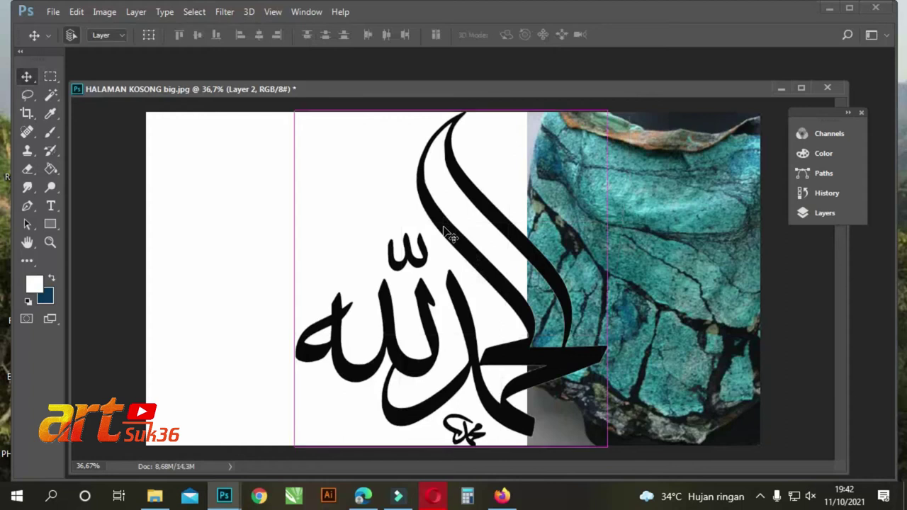
Move the calligraphy over the boundary between white canvas and turquoise stone and rotate it about -2.48°
key(ctrl+t)
drag(636, 156, 659, 181)
drag(563, 225, 611, 218)
drag(693, 177, 677, 151)
drag(587, 159, 593, 199)
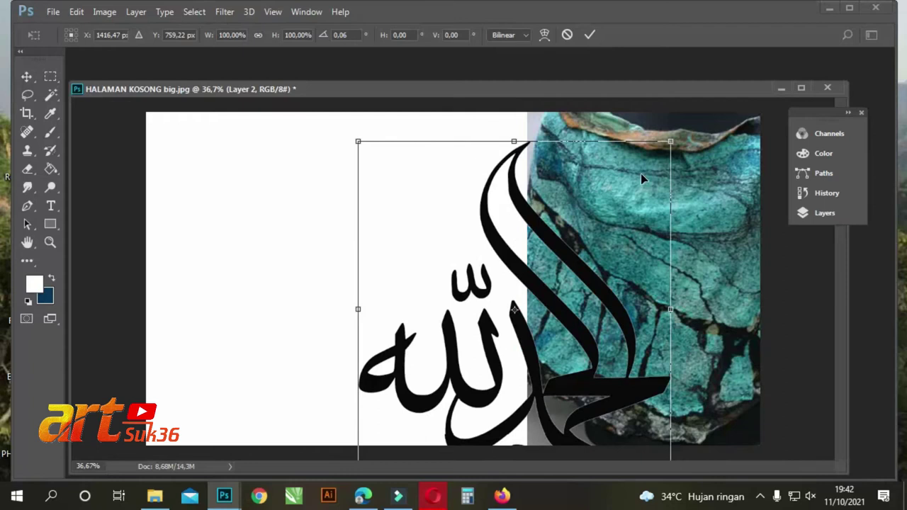
drag(684, 231, 713, 245)
drag(510, 140, 512, 106)
mouse_move(588, 177)
mouse_down()
mouse_move(608, 178)
mouse_move(599, 188)
mouse_up()
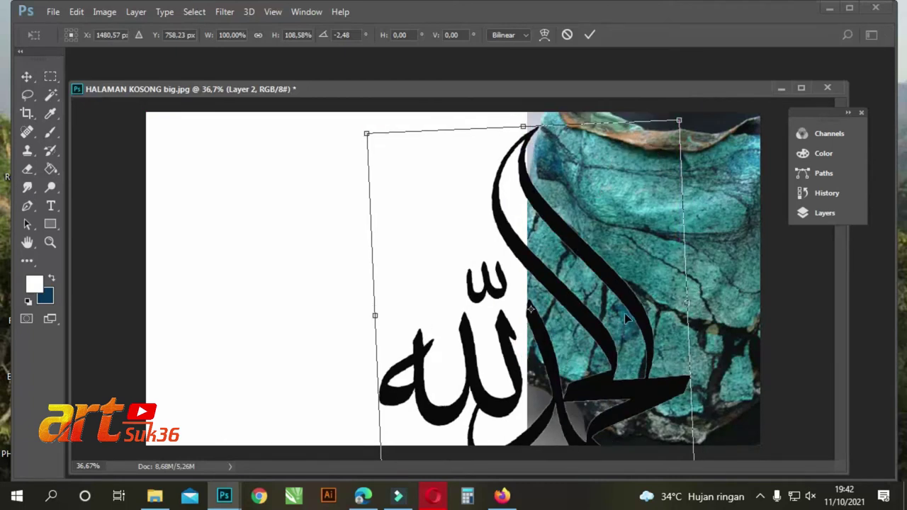
drag(625, 313, 626, 292)
Resize the tilted calligraphy to about 98% width and height and reposition it across the stone's left edge
drag(681, 98, 601, 168)
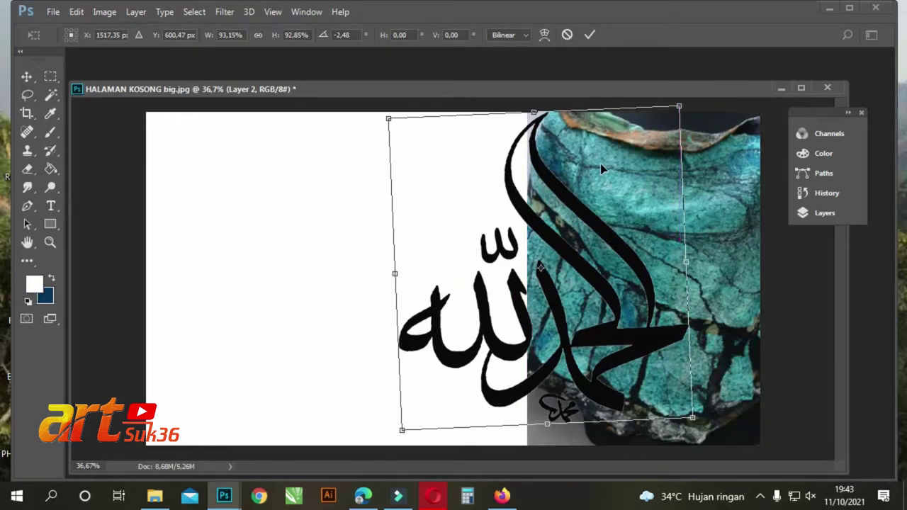
mouse_move(681, 422)
mouse_down()
mouse_move(680, 451)
mouse_move(673, 439)
mouse_up()
drag(395, 282, 359, 284)
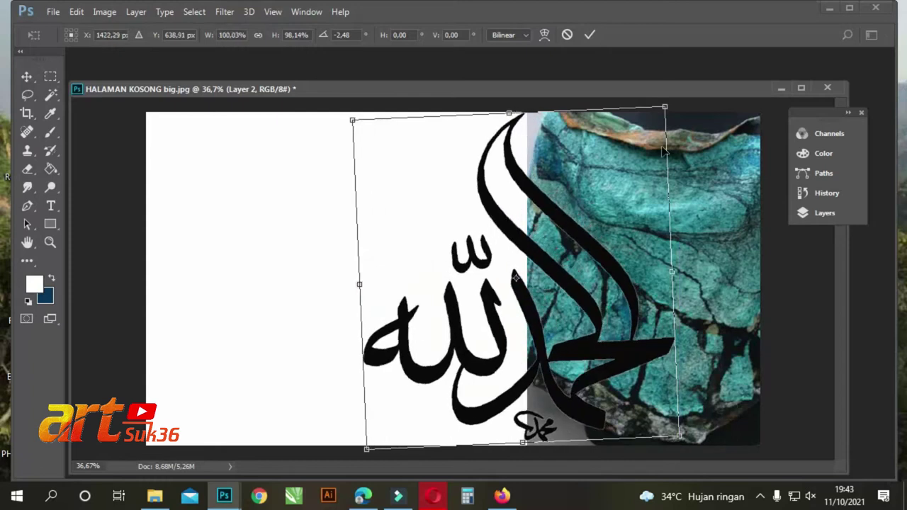
drag(667, 109, 662, 117)
drag(622, 155, 614, 182)
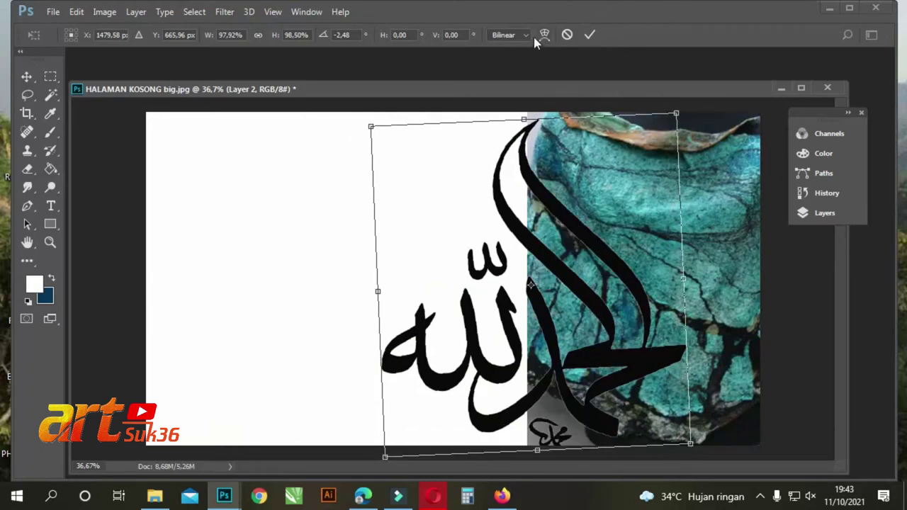
Start a custom warp, raising the calligraphy's lower edge and bending its top edge so the tall strokes lean right
click(543, 35)
drag(692, 449, 696, 437)
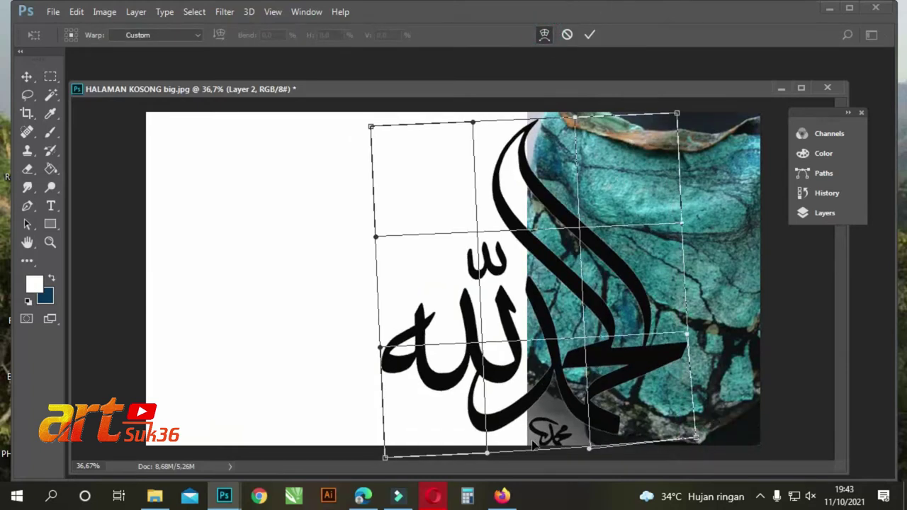
drag(487, 457, 490, 448)
drag(571, 121, 609, 102)
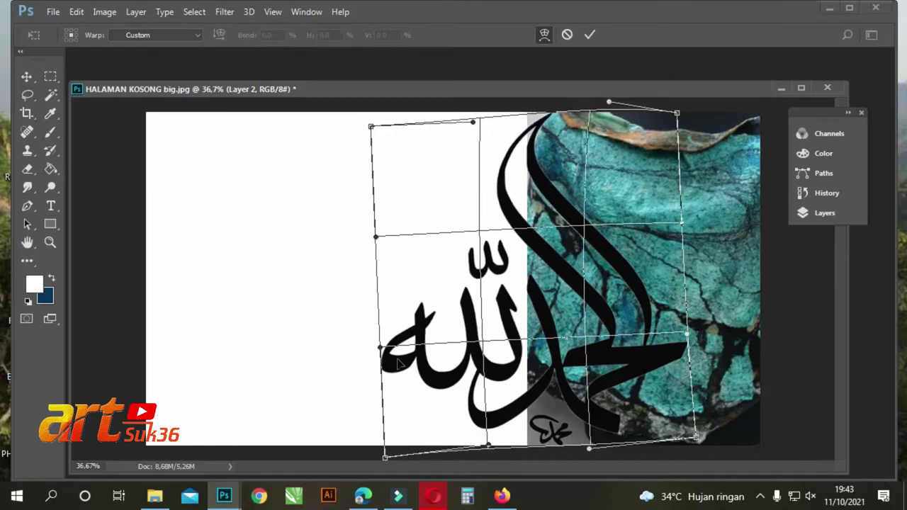
Bulge the warp mesh's left side outward so the calligraphy's left letters spread, and pull in the lower left corner
drag(380, 347, 349, 363)
drag(377, 239, 267, 231)
drag(385, 457, 399, 451)
drag(351, 365, 336, 413)
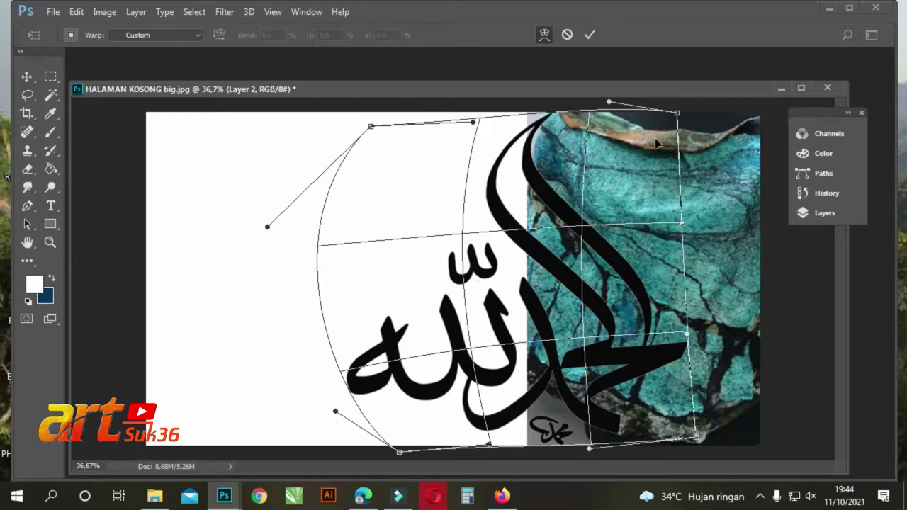
drag(459, 243, 464, 239)
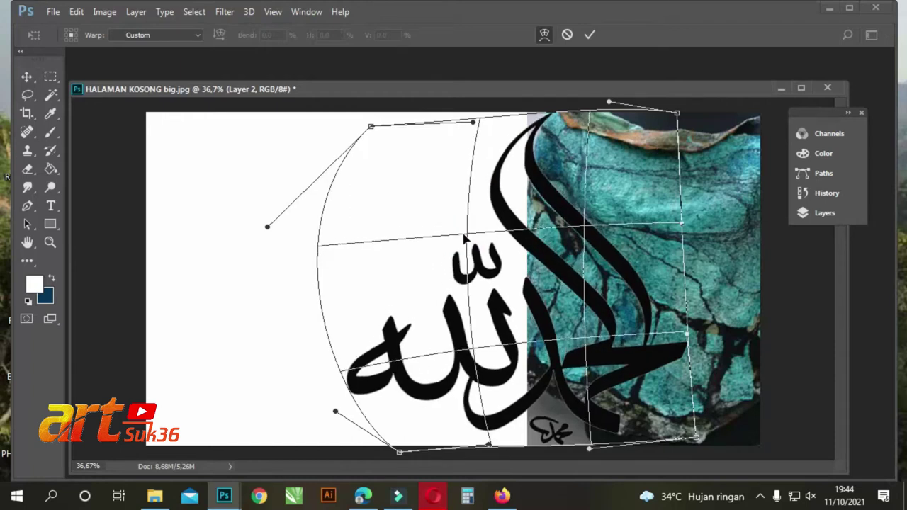
Lift the calligraphy's lower left letters within the warp, pull the lower left curve inward, and apply the transform
drag(449, 349, 449, 335)
drag(336, 405, 382, 411)
drag(424, 342, 421, 333)
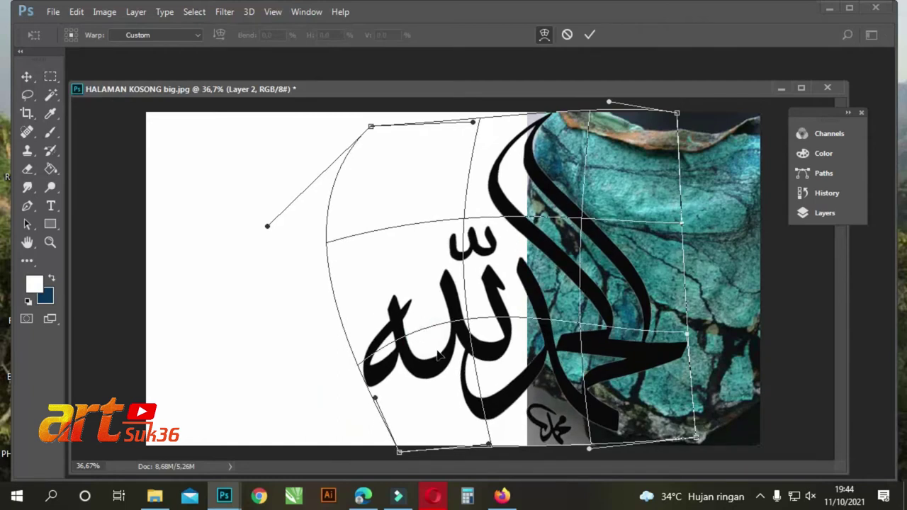
key(Return)
Trace with the Polygonal Lasso down the calligraphy's outermost right strokes, from the top tip to the lower stroke's end
click(27, 94)
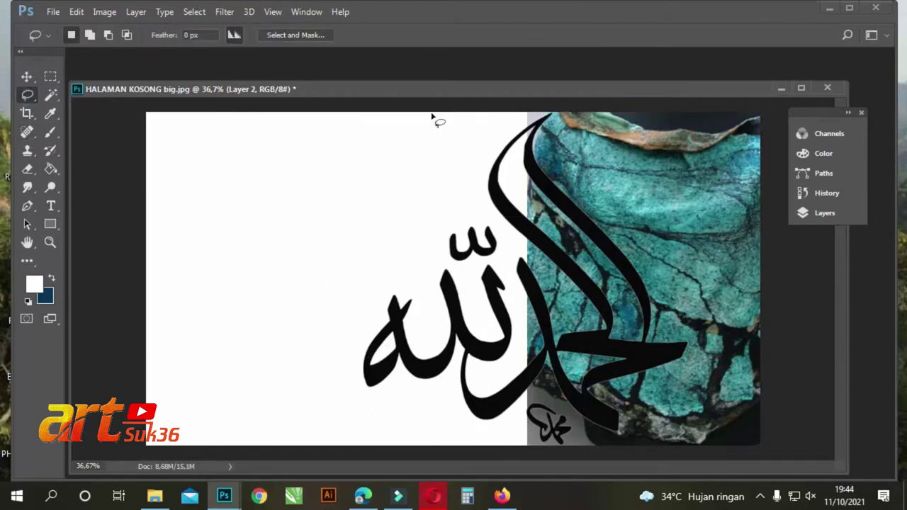
right_click(27, 99)
click(81, 109)
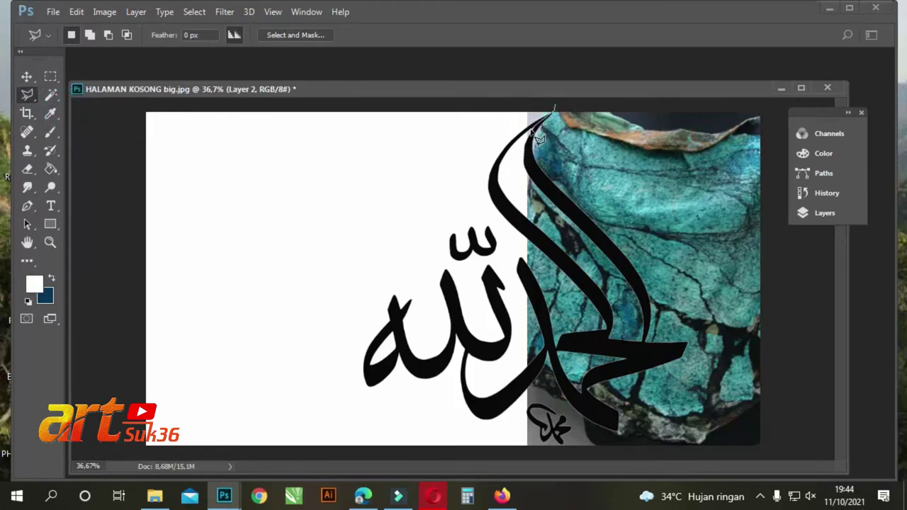
click(526, 157)
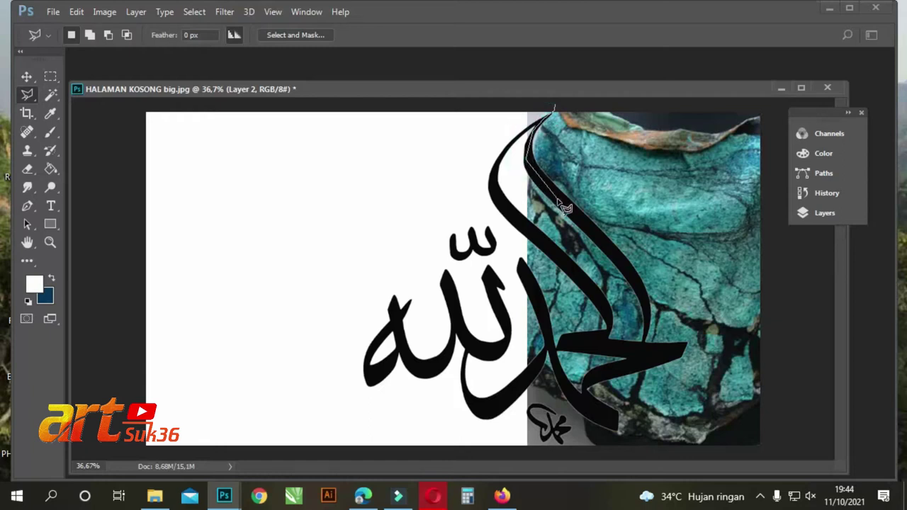
click(645, 303)
click(644, 347)
click(634, 351)
click(597, 347)
click(581, 345)
click(642, 352)
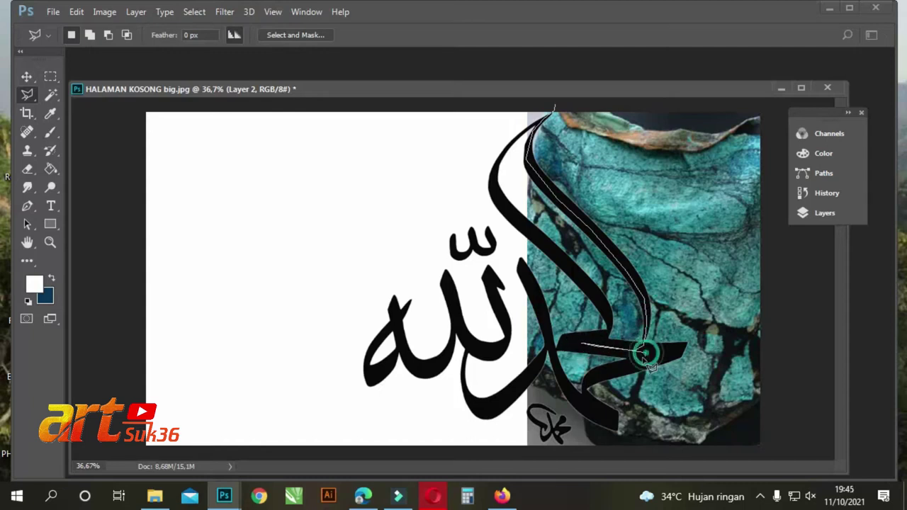
click(588, 388)
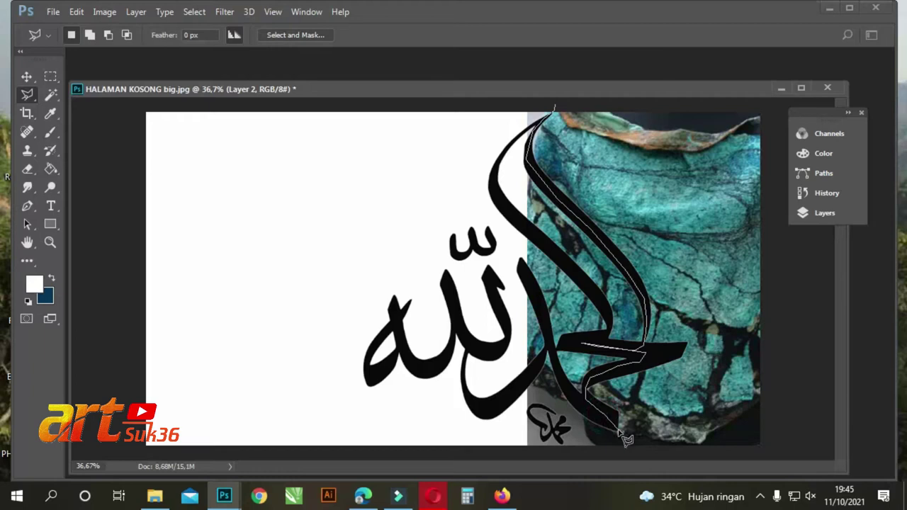
click(614, 427)
click(618, 432)
Continue the lasso outline around the calligraphy's left side and close it at the top tip
click(653, 447)
click(613, 464)
click(524, 469)
click(376, 425)
click(248, 332)
click(211, 252)
click(215, 210)
click(253, 116)
click(300, 85)
click(568, 76)
click(557, 107)
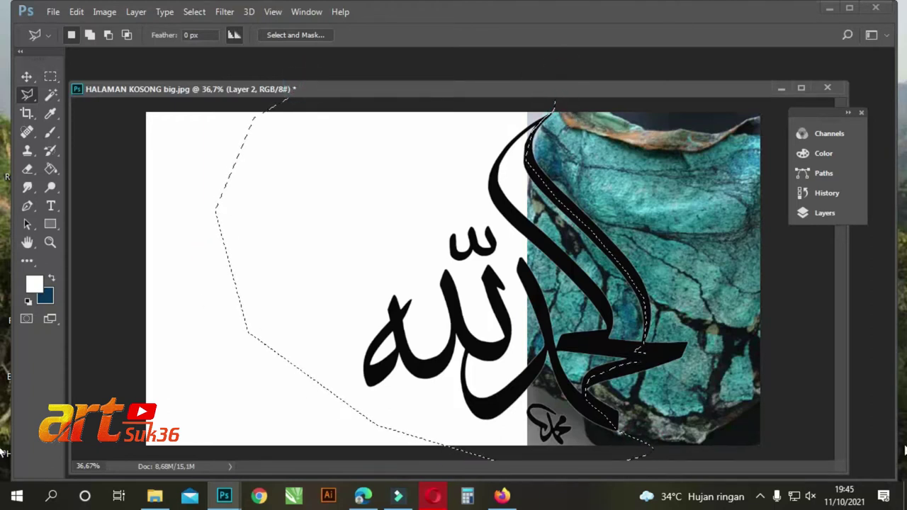
Duplicate the turquoise stone's Layer 1, delete the selected area from the copy, hide the original and deselect
click(847, 113)
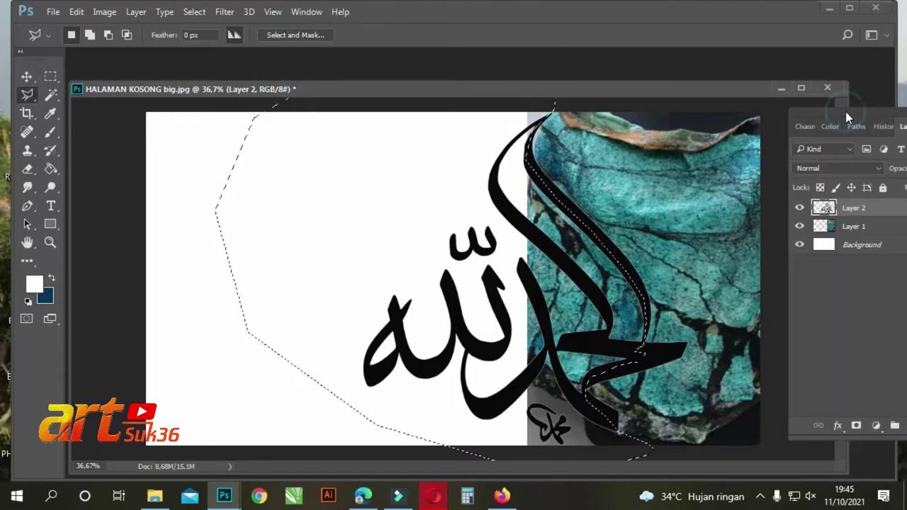
click(840, 225)
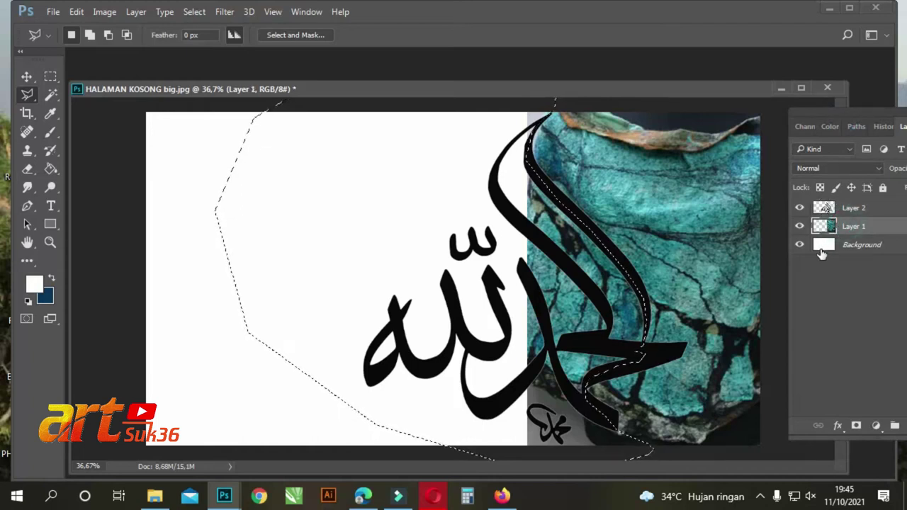
click(26, 77)
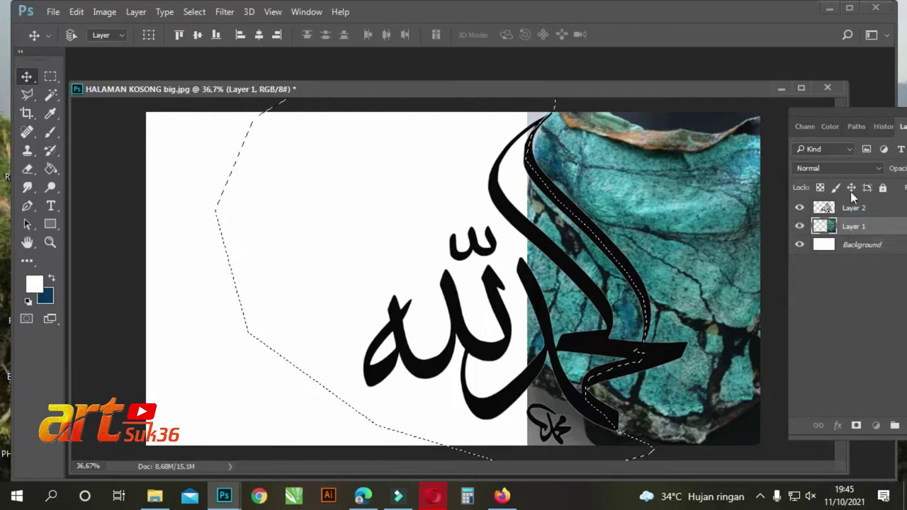
drag(859, 112, 768, 99)
drag(785, 219, 761, 255)
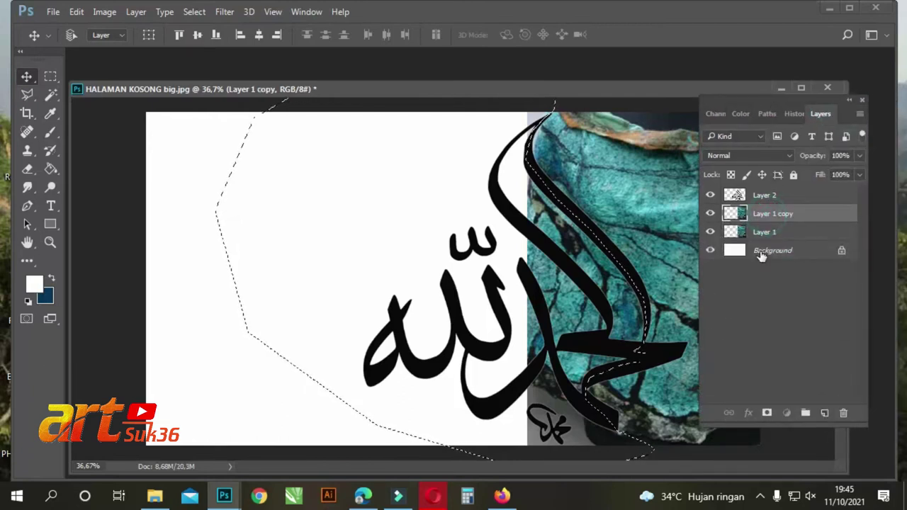
click(711, 232)
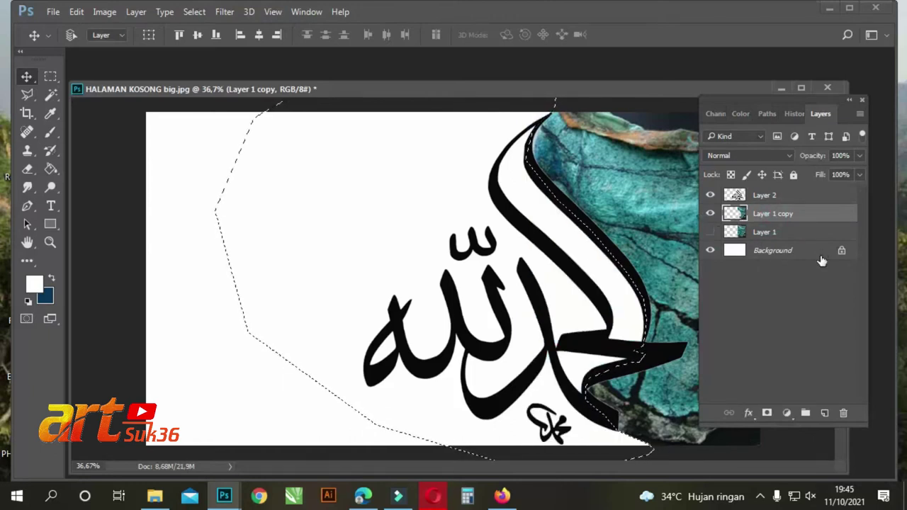
key(ctrl+d)
scroll(586, 220, down, 4)
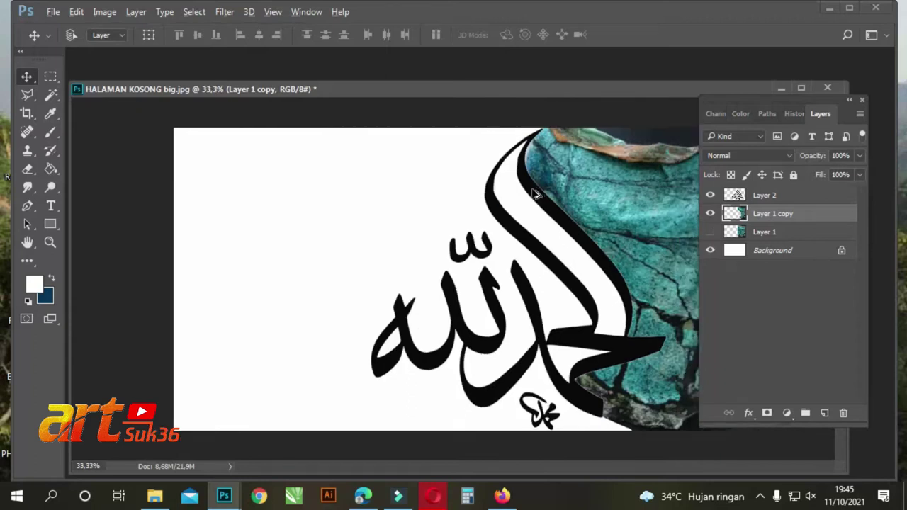
mouse_move(714, 101)
mouse_down()
mouse_move(742, 100)
mouse_move(727, 94)
mouse_up()
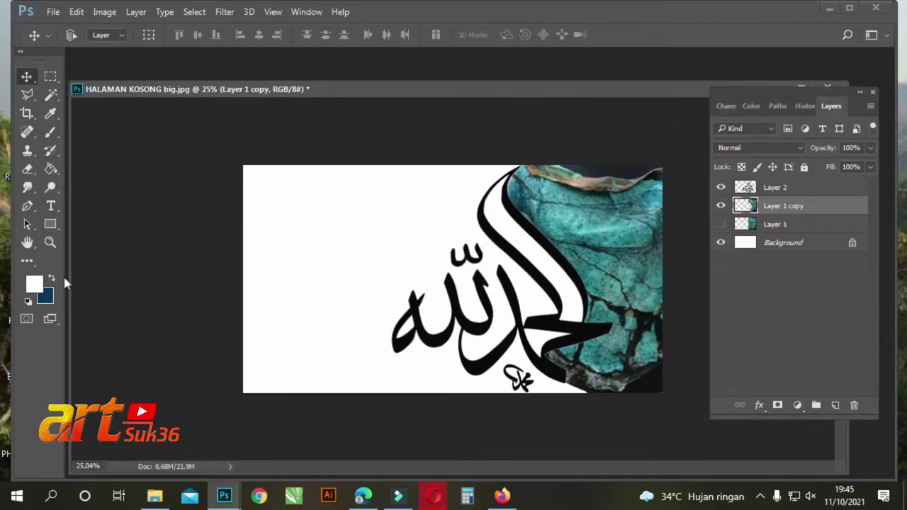
key(z)
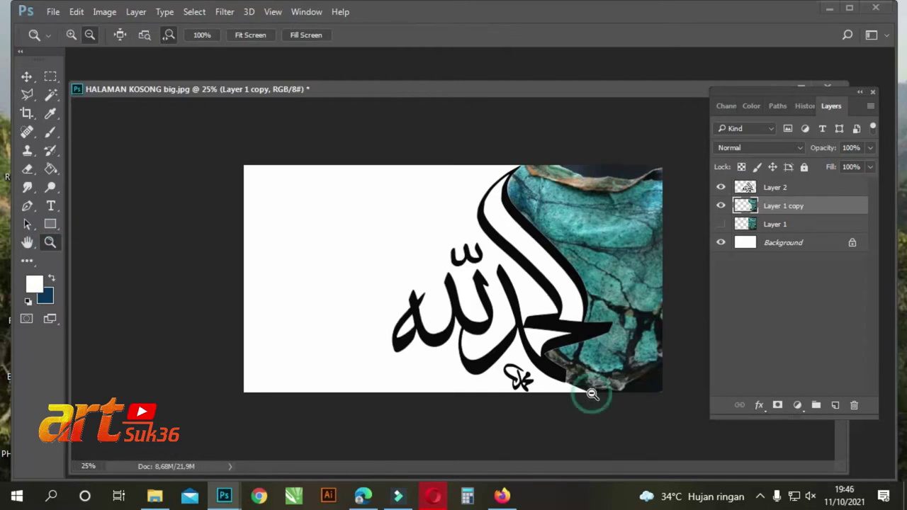
alt+click(570, 379)
alt+click(530, 344)
drag(522, 324, 623, 408)
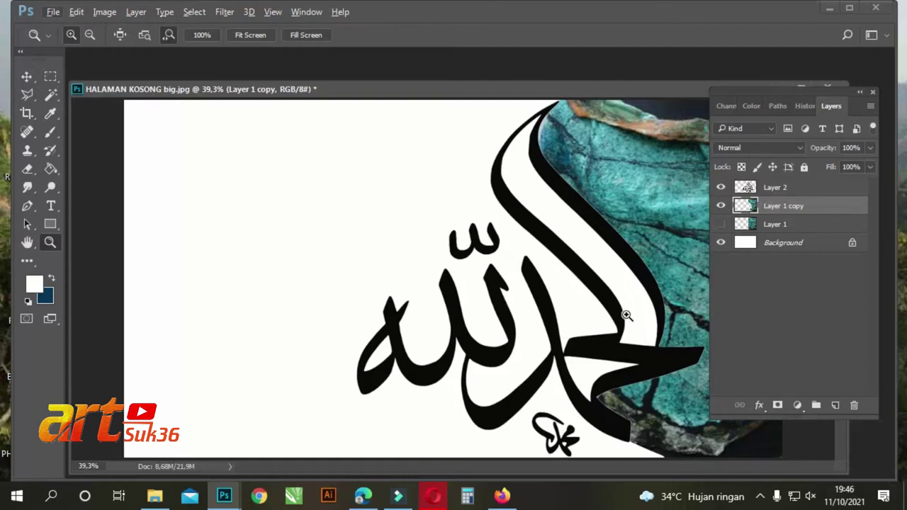
Open il_794xN.2113248937_5yma.jpg, select its wall painting, move it into HALAMAN KOSONG big.jpg and close the source file
key(ctrl+o)
click(489, 214)
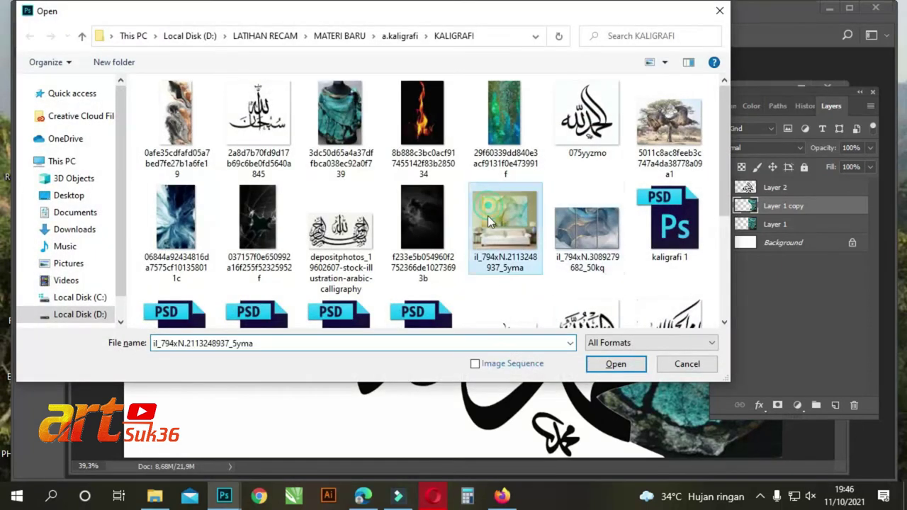
click(629, 365)
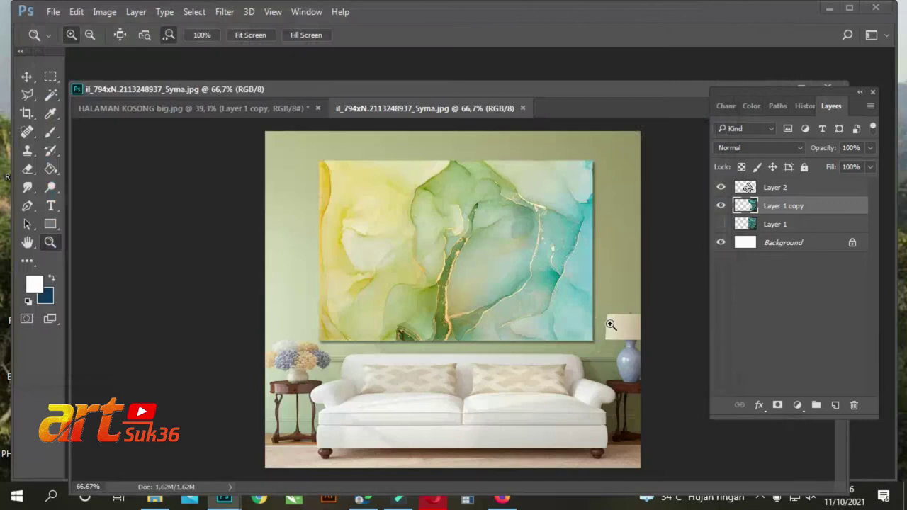
click(50, 76)
mouse_move(320, 162)
mouse_down()
mouse_move(597, 333)
mouse_move(591, 340)
mouse_up()
click(26, 76)
mouse_move(389, 181)
mouse_down()
mouse_move(292, 106)
mouse_move(295, 220)
mouse_up()
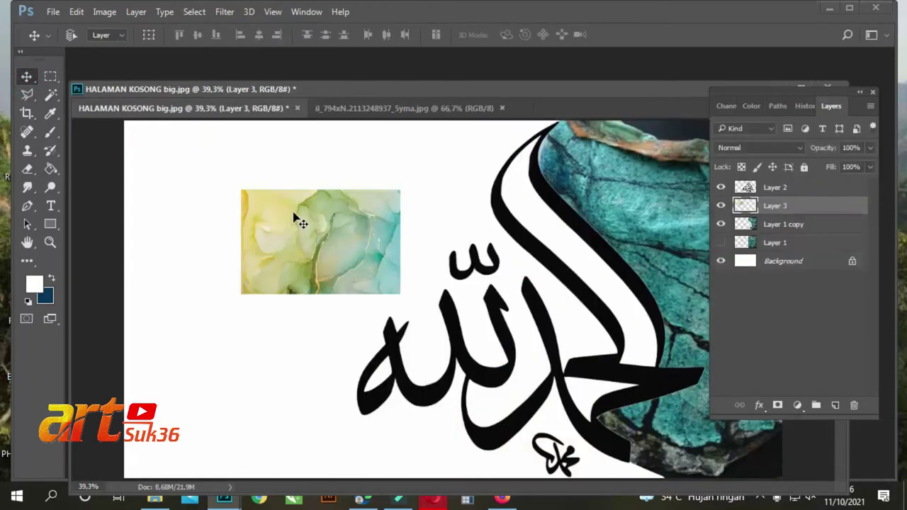
click(502, 108)
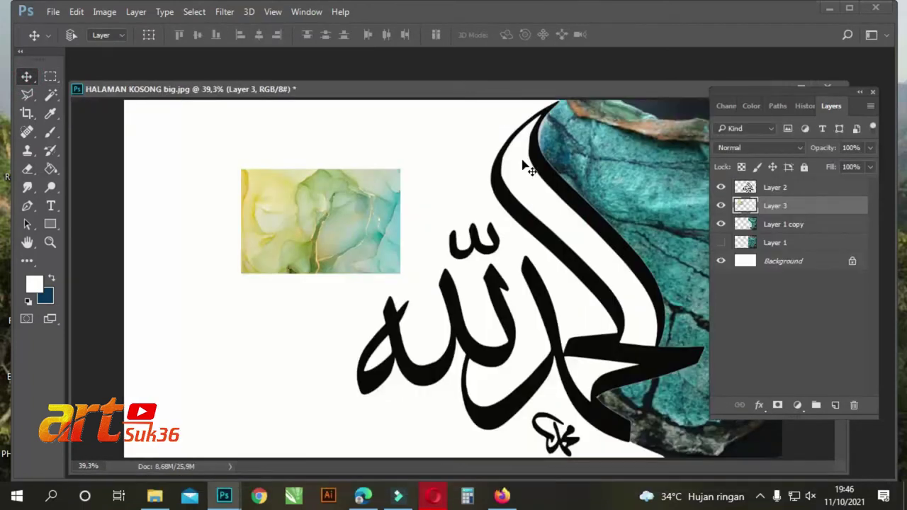
Stretch Layer 3's painting to about 413% width and 349% height to cover the whole canvas, and place it below Layer 1 copy
key(ctrl+t)
drag(397, 272, 677, 456)
drag(235, 167, 121, 99)
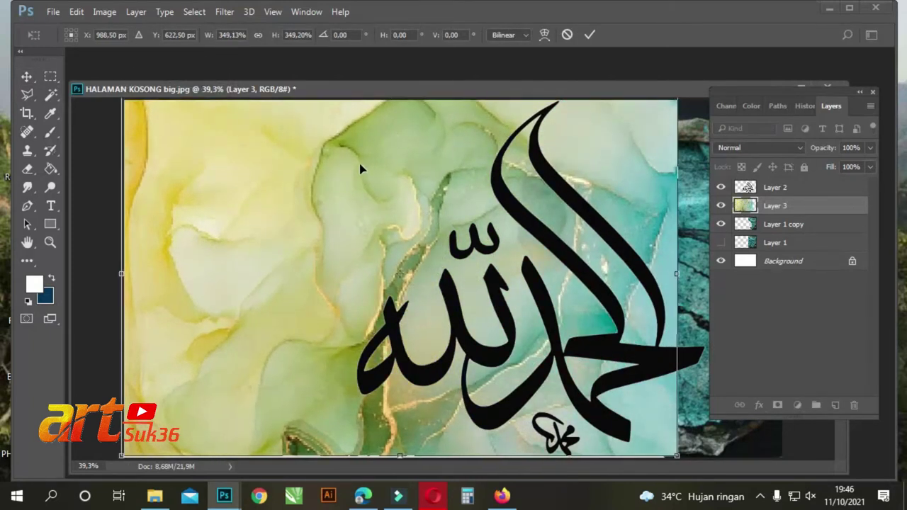
scroll(329, 162, down, 3)
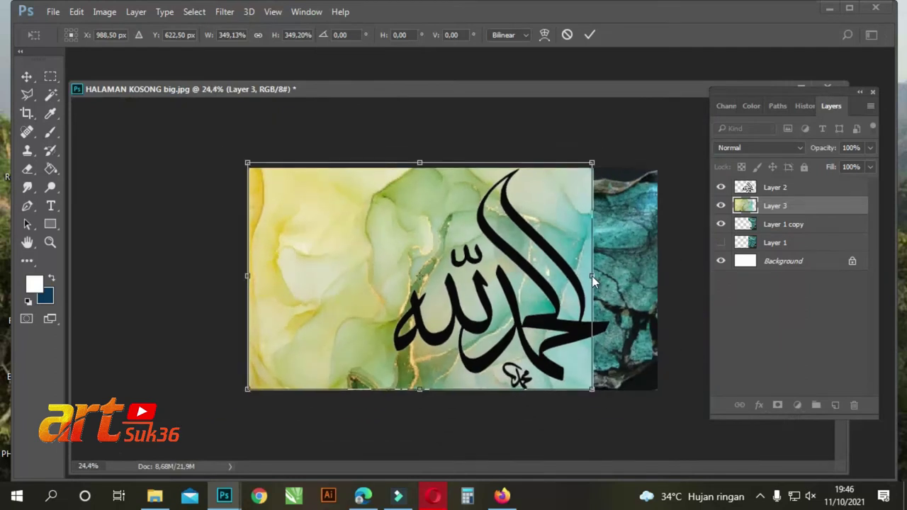
drag(592, 262, 658, 276)
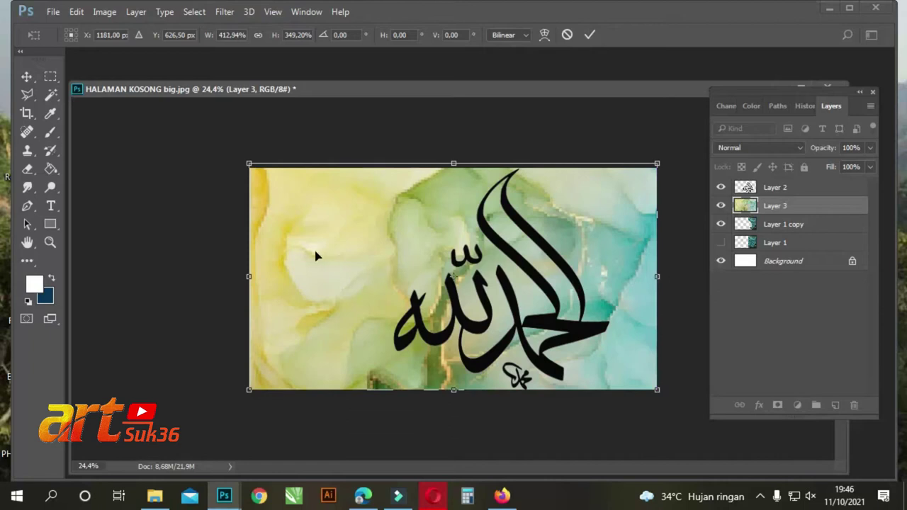
mouse_move(245, 277)
mouse_down()
mouse_move(224, 274)
mouse_move(249, 275)
mouse_up()
key(Return)
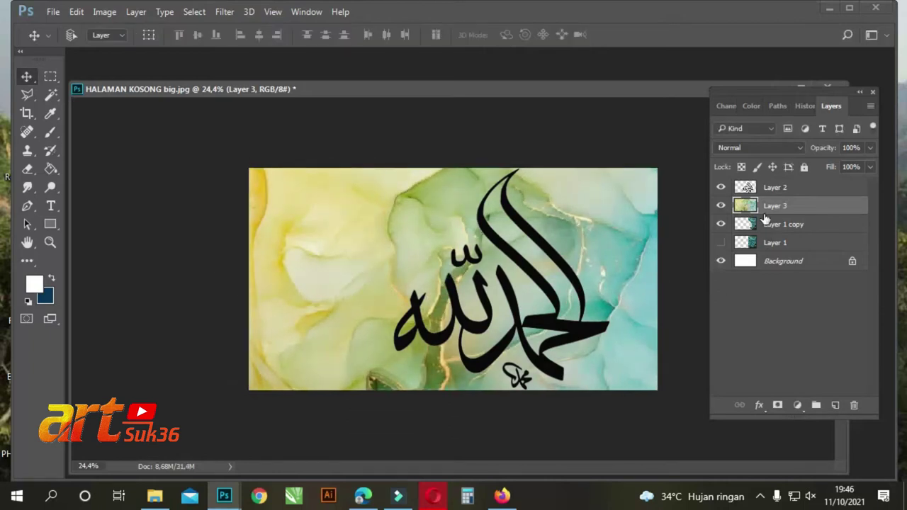
drag(770, 207, 778, 230)
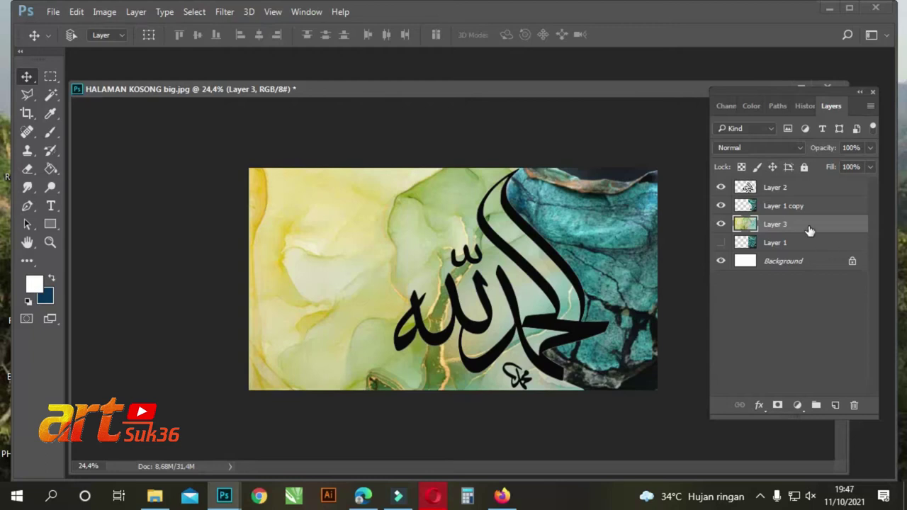
Show the turquoise stone's Layer 1, duplicate it and place the copy above all layers, over the calligraphy
click(780, 243)
click(720, 242)
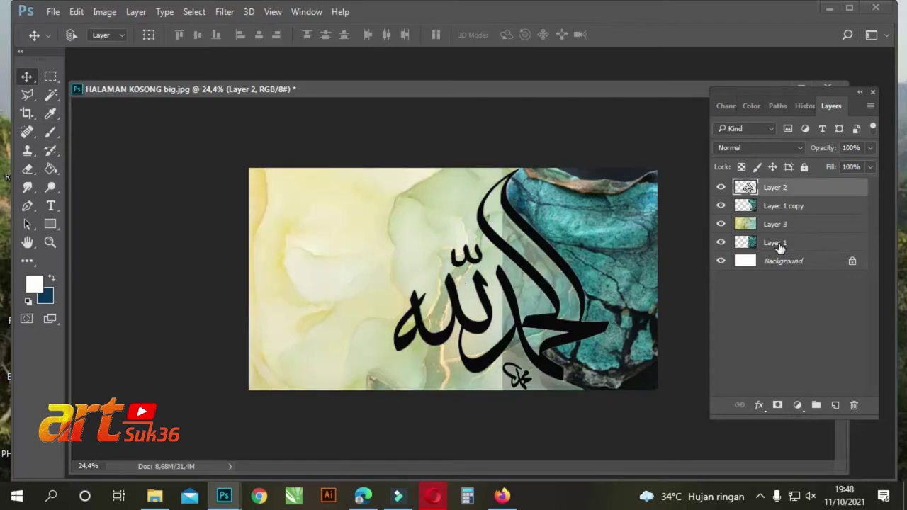
drag(778, 244, 835, 406)
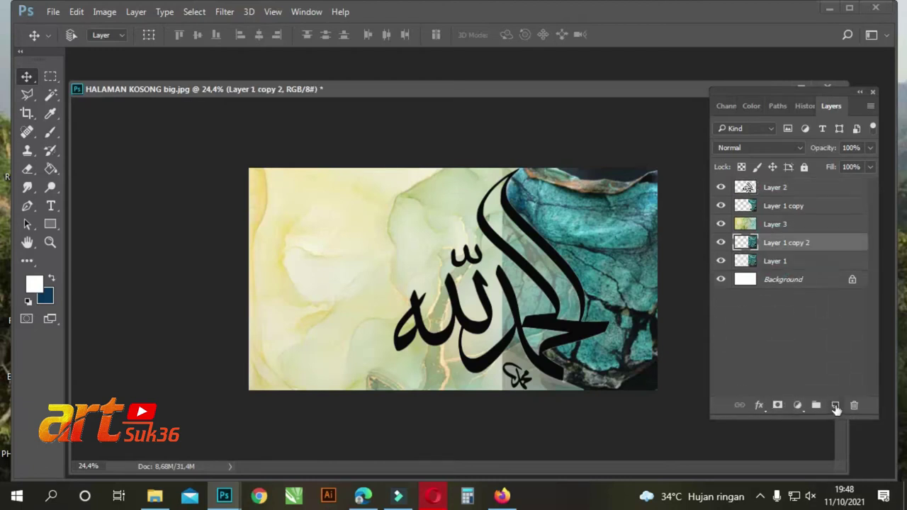
drag(782, 252, 764, 186)
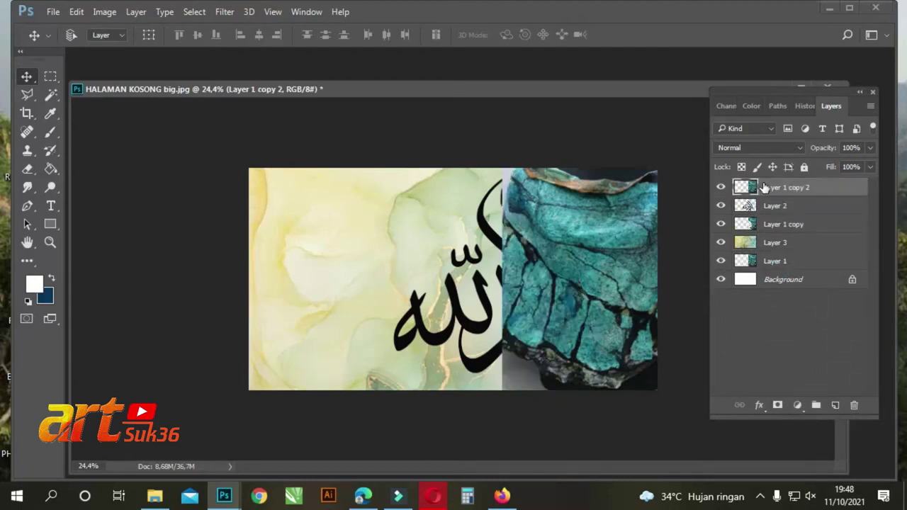
drag(567, 252, 450, 259)
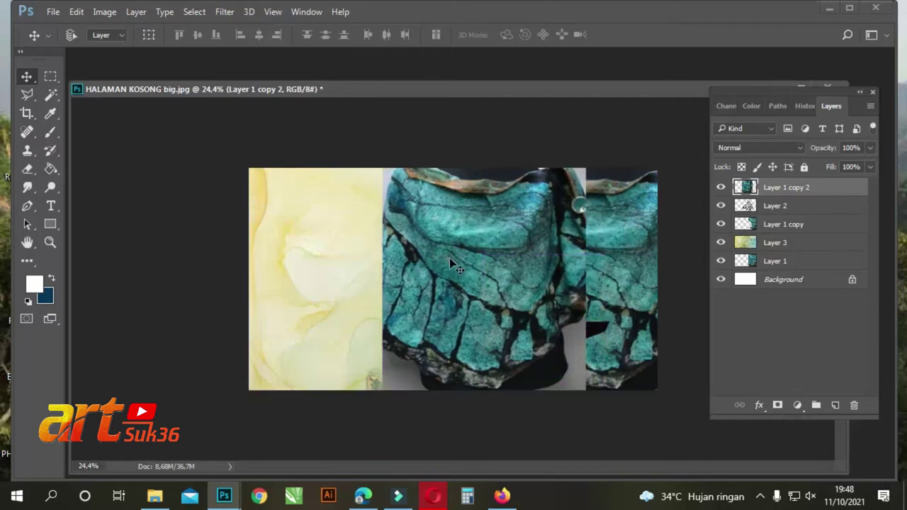
click(777, 205)
ctrl+click(745, 206)
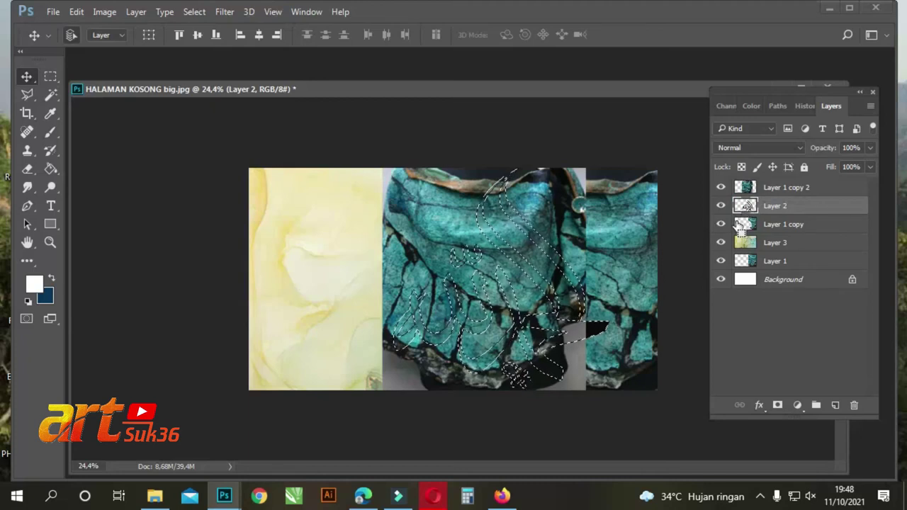
key(ctrl+d)
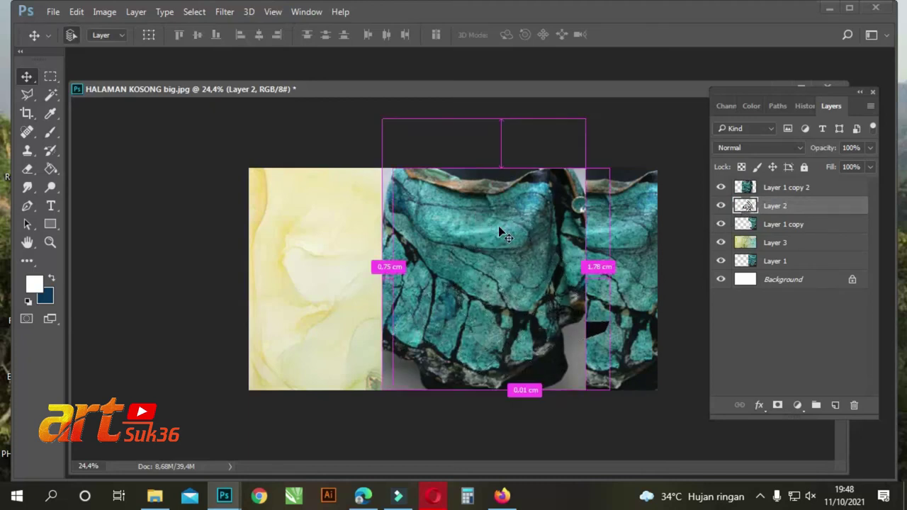
key(ctrl+t)
drag(577, 263, 737, 260)
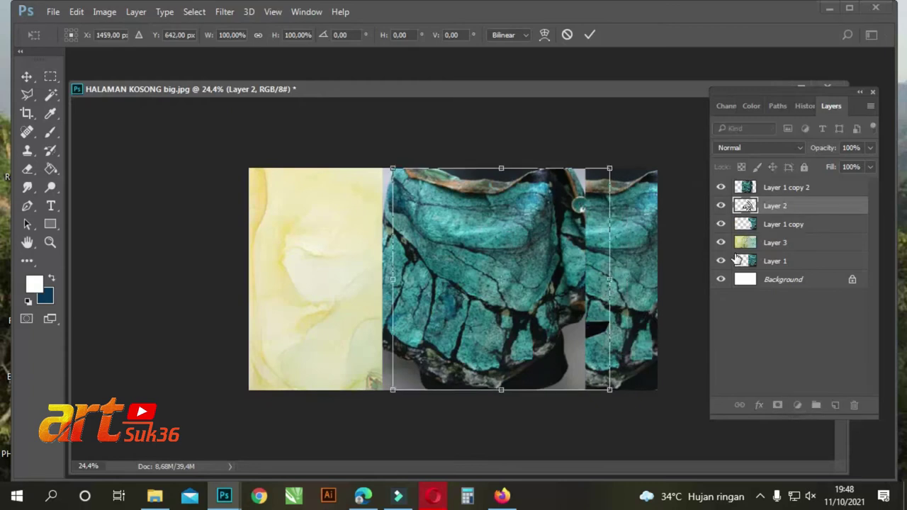
key(Return)
Widen Layer 1 copy 2 to 116.71% and position its turquoise stone texture over the whole calligraphy
click(770, 188)
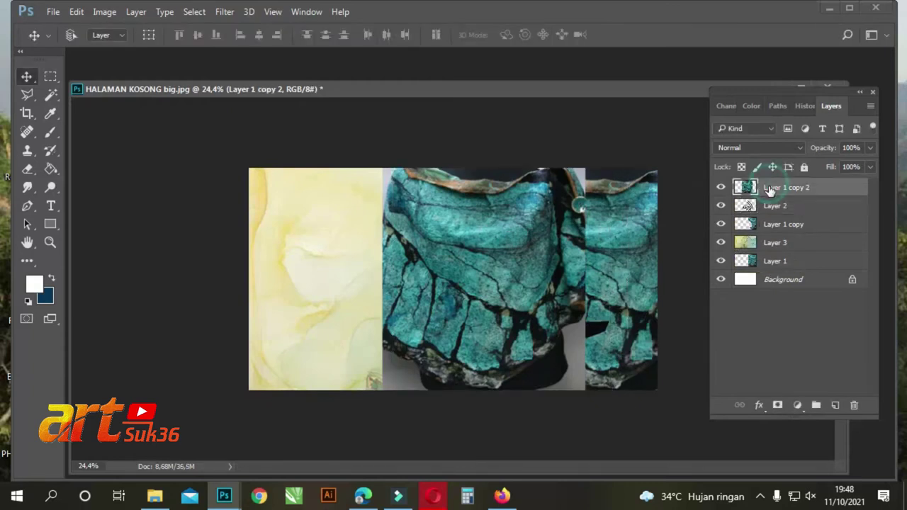
key(ctrl+t)
drag(538, 251, 533, 274)
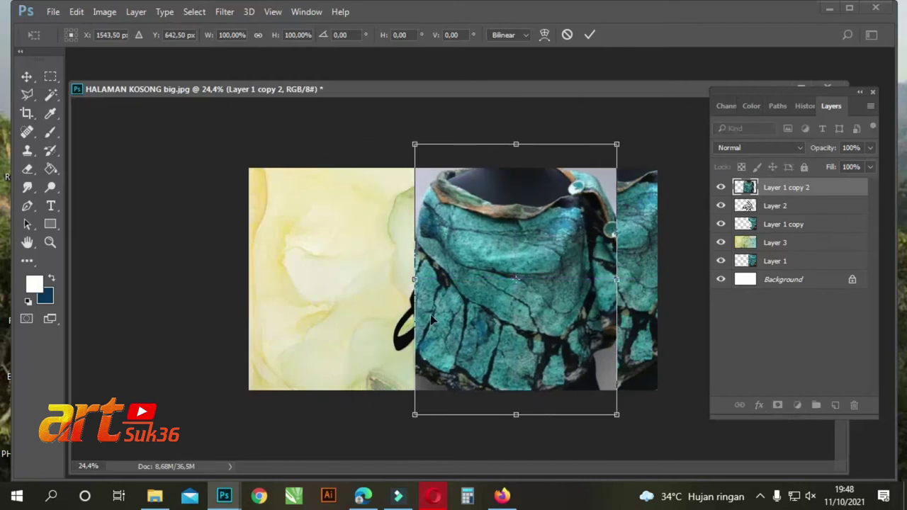
drag(411, 281, 377, 281)
mouse_move(530, 239)
mouse_down()
mouse_move(532, 257)
mouse_move(542, 237)
mouse_up()
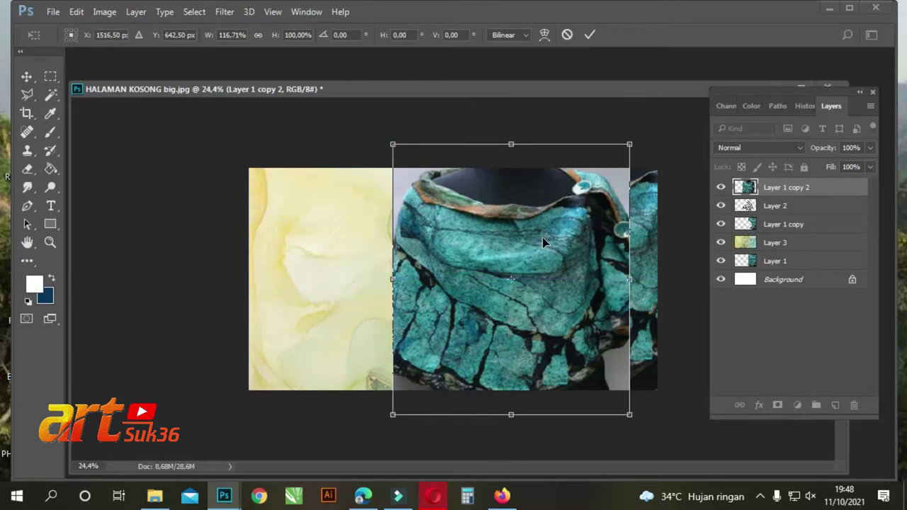
key(Return)
Trim Layer 1 copy 2 to the calligraphy shape of Layer 2, deselect and hide Layer 1
ctrl+click(745, 206)
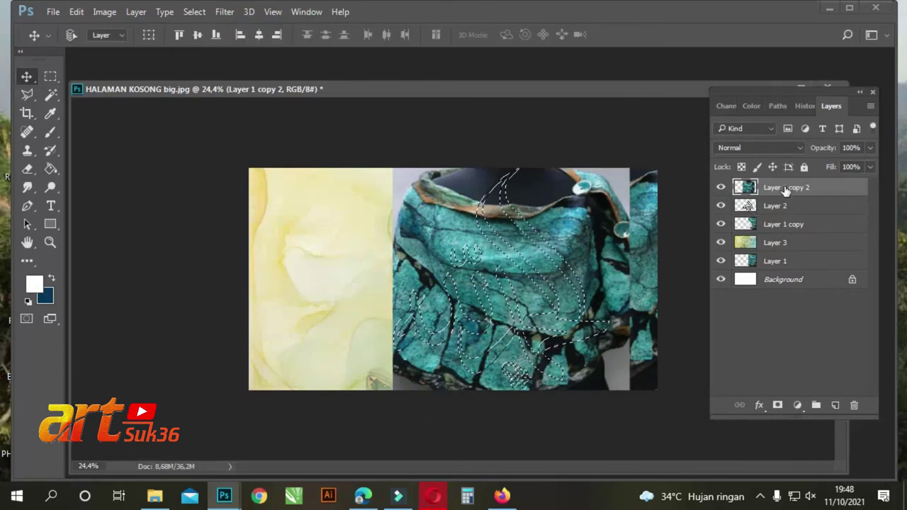
key(Delete)
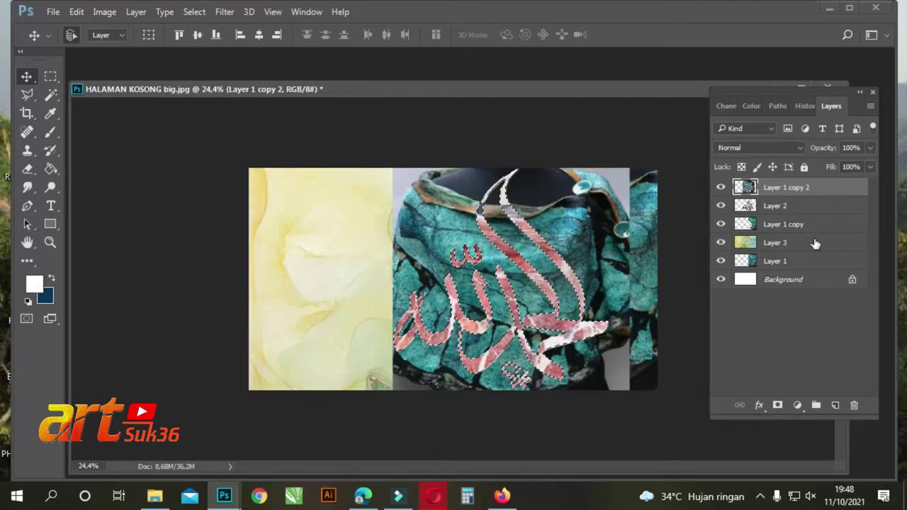
key(ctrl+z)
key(ctrl+shift+i)
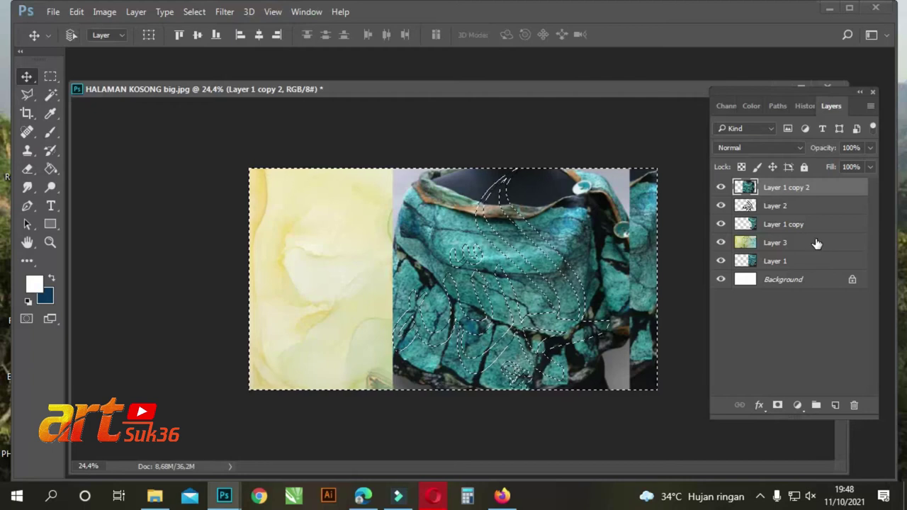
key(Delete)
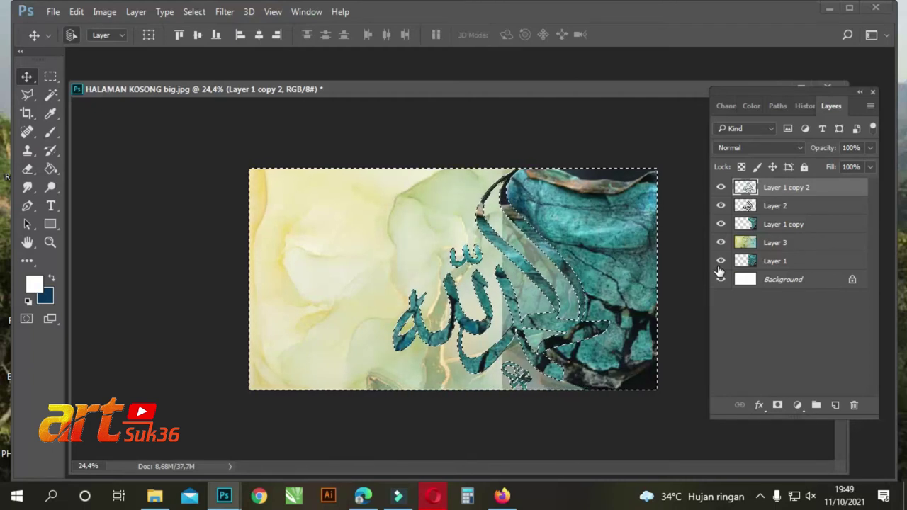
key(ctrl+d)
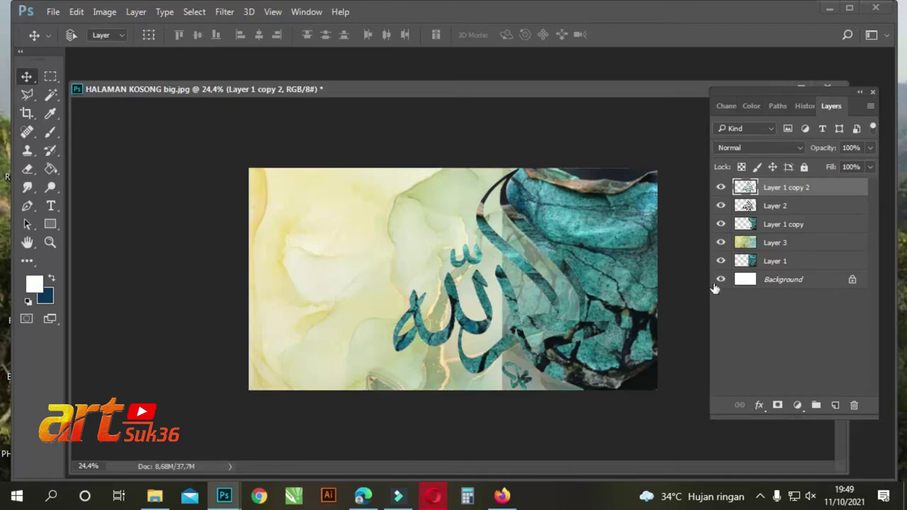
click(720, 261)
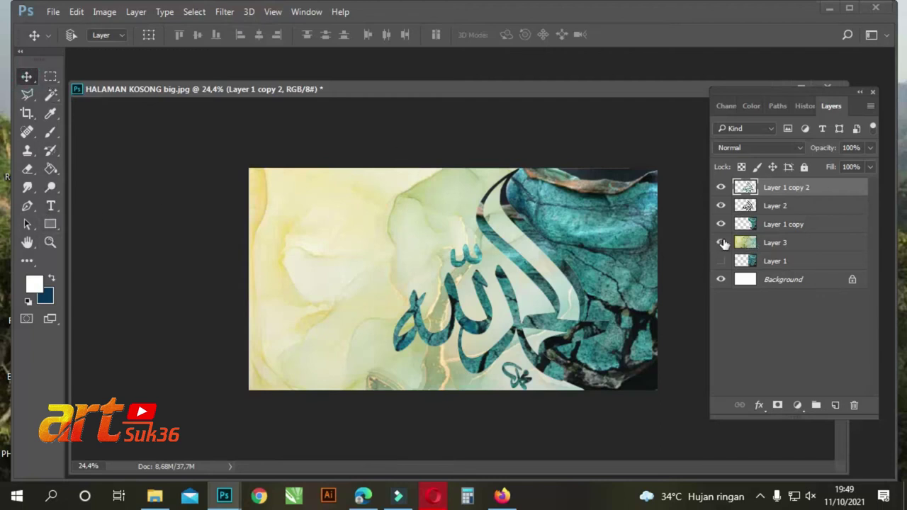
Add a layer mask to Layer 3 and paint black over the painting's left side with an 800 px brush at 46% opacity
click(796, 243)
click(778, 405)
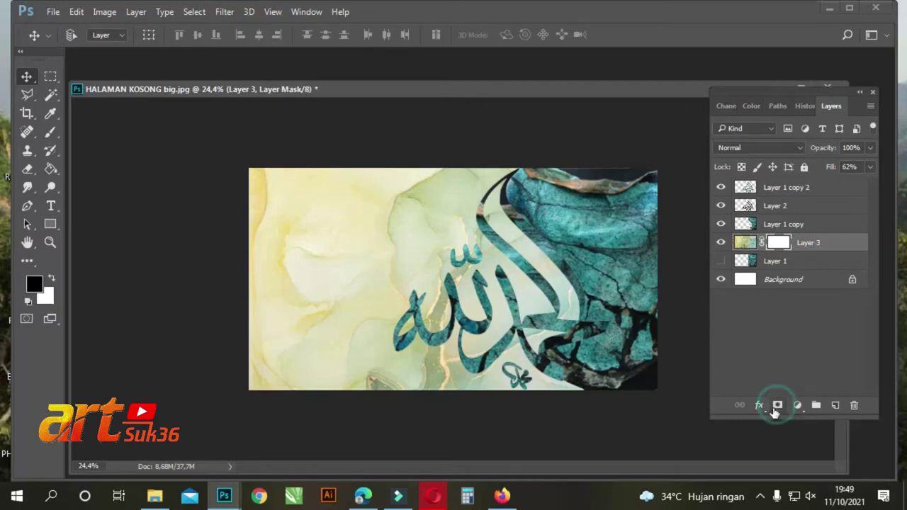
click(49, 131)
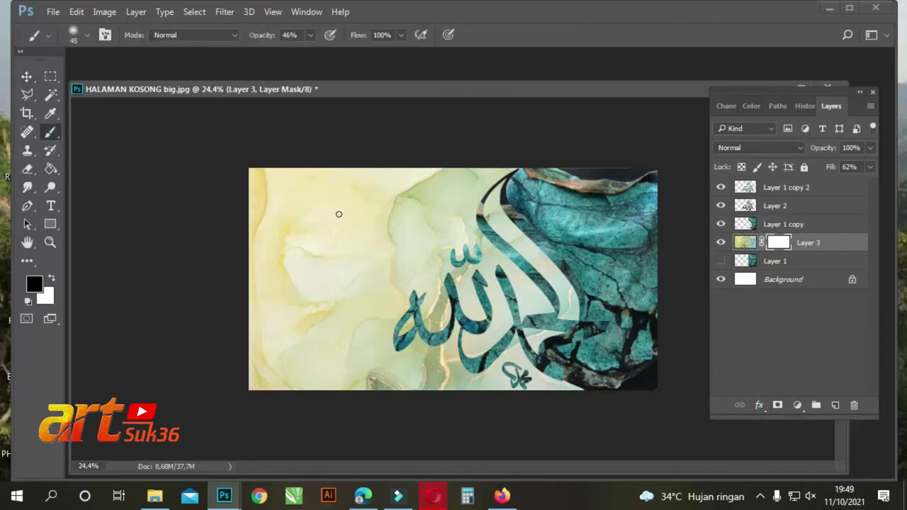
key(bracketright)
key(bracketright)
key(bracketright)
key(bracketright)
key(bracketright)
key(bracketright)
key(bracketright)
key(bracketright)
key(bracketright)
key(bracketright)
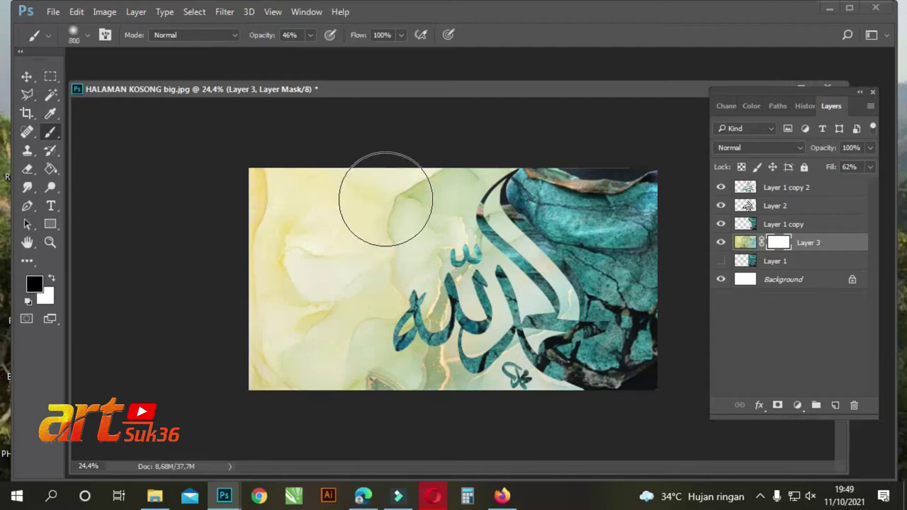
mouse_move(324, 192)
mouse_down()
mouse_move(244, 211)
mouse_move(300, 177)
mouse_move(284, 170)
mouse_move(321, 226)
mouse_move(240, 363)
mouse_up()
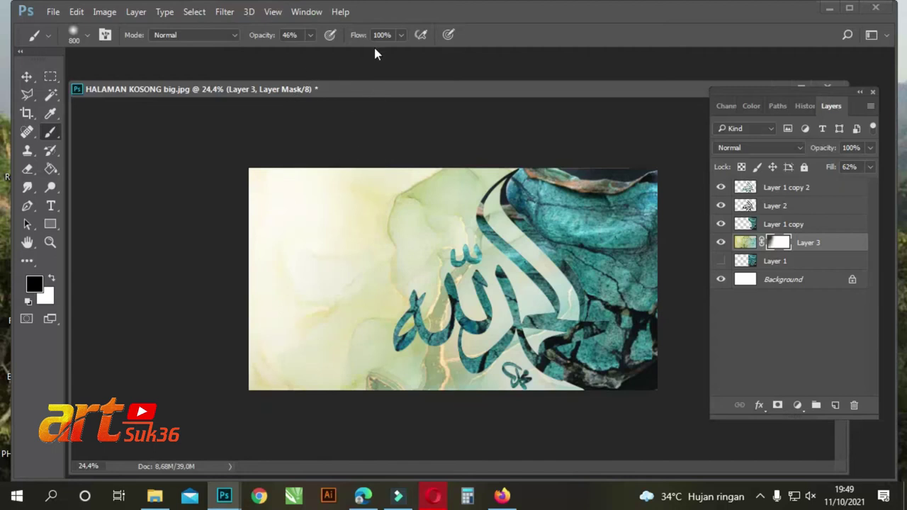
Reduce the brush opacity to 17% and softly fade the painting's left half on Layer 3's mask
click(309, 36)
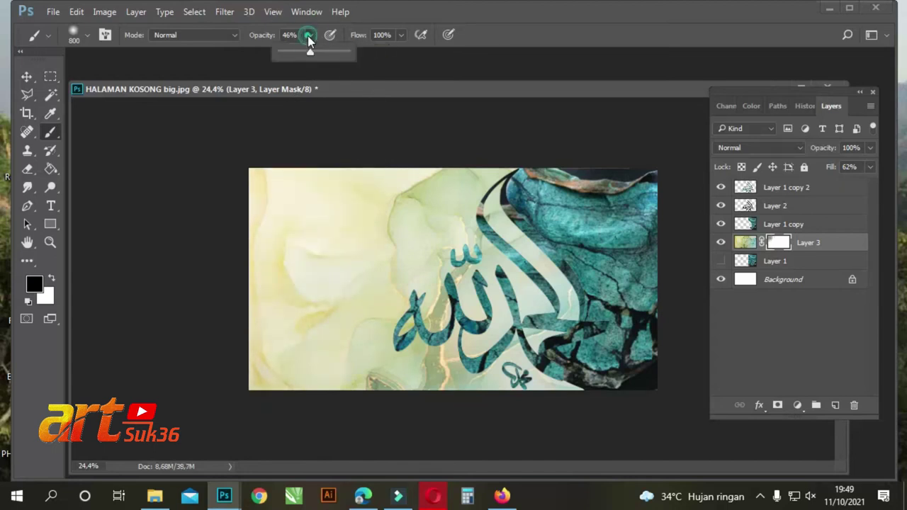
drag(310, 51, 290, 51)
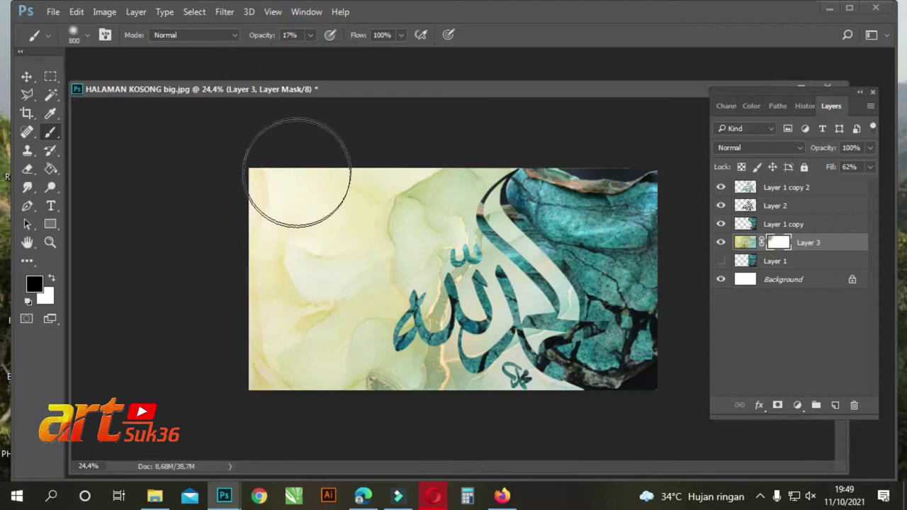
mouse_move(319, 348)
mouse_down()
mouse_move(330, 379)
mouse_move(373, 385)
mouse_up()
drag(421, 147, 438, 157)
drag(304, 196, 263, 263)
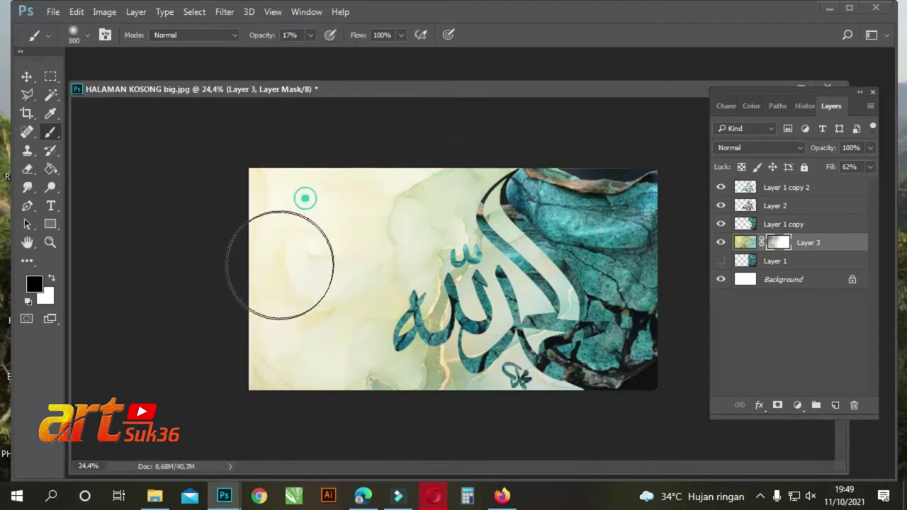
Duplicate the calligraphy's Layer 2 and move the original below Layer 3
click(27, 77)
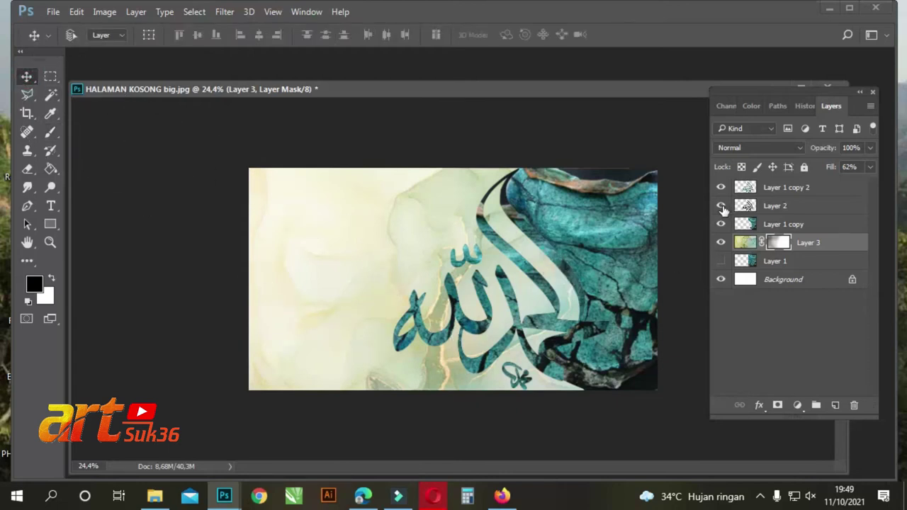
click(780, 207)
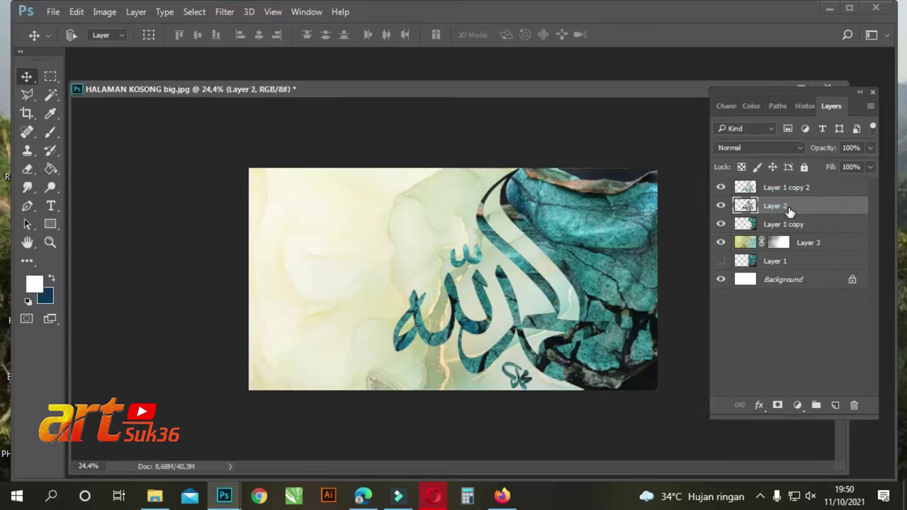
drag(788, 210, 835, 405)
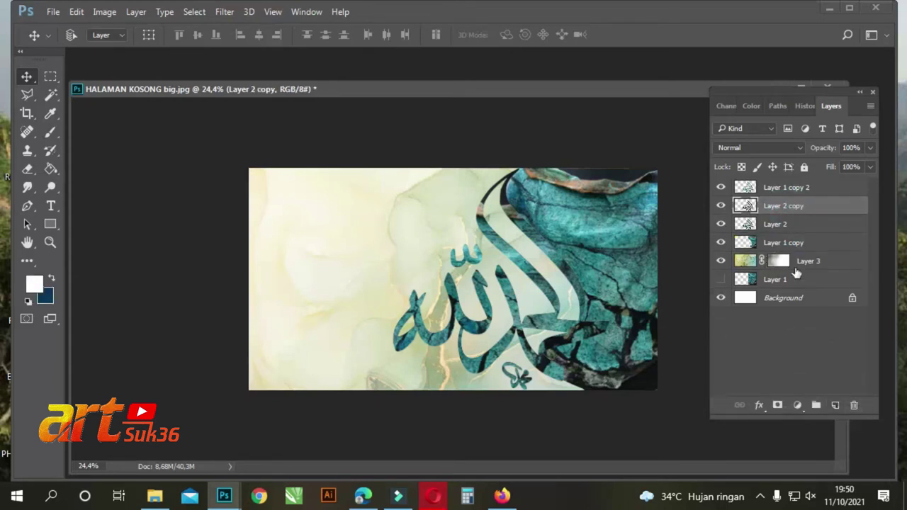
drag(771, 225, 776, 279)
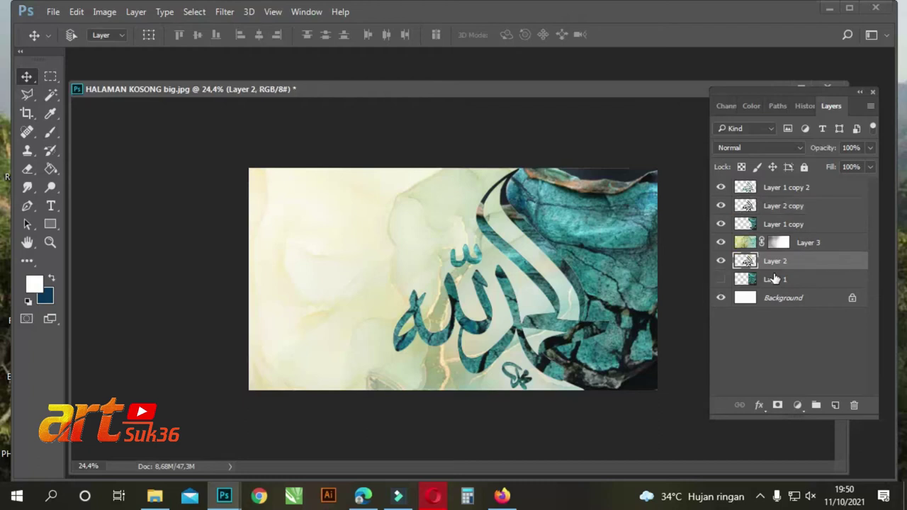
Nudge Layer 2 copy slightly to the left to offset it as a dark edge behind the turquoise-textured calligraphy
click(771, 207)
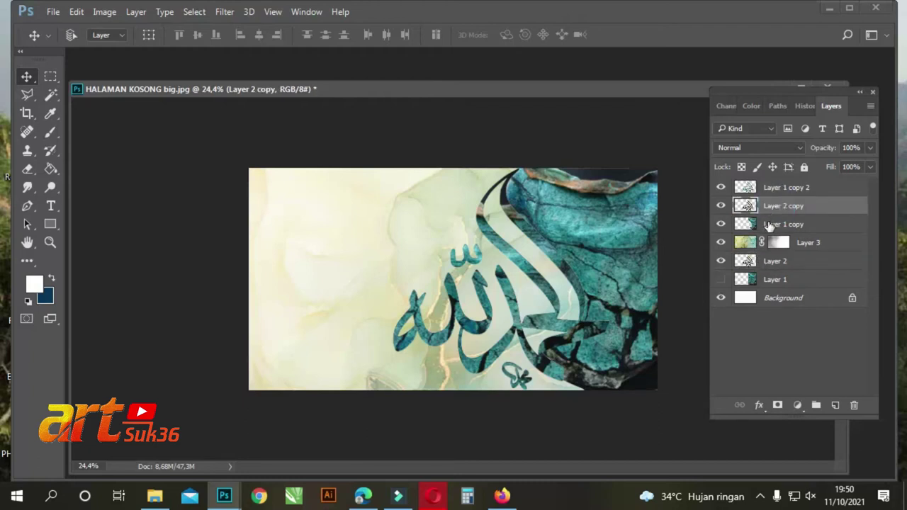
key(Left)
key(Left)
key(Left)
key(Down)
key(Down)
key(Down)
key(Up)
key(Up)
key(Up)
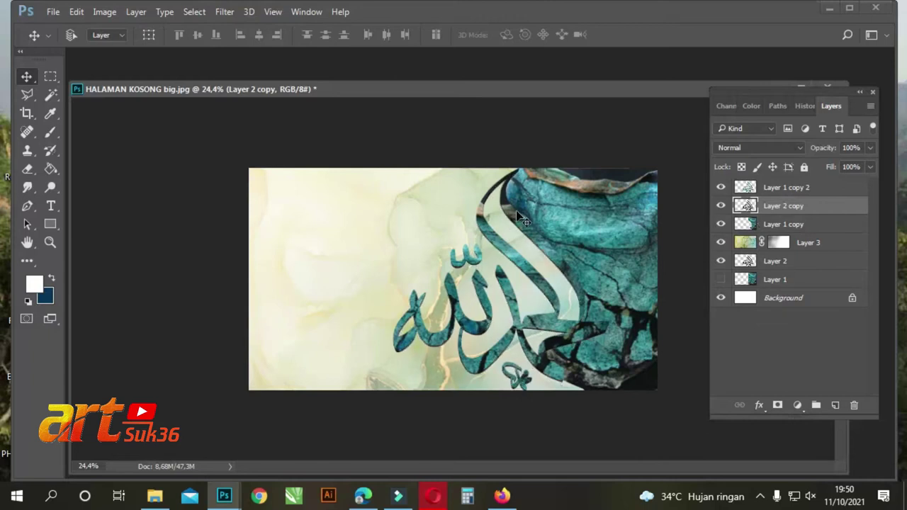
Warp Layer 2 copy with a custom mesh, pulling its left edge and middle slightly down to thicken the lettering's dark edge
key(ctrl+t)
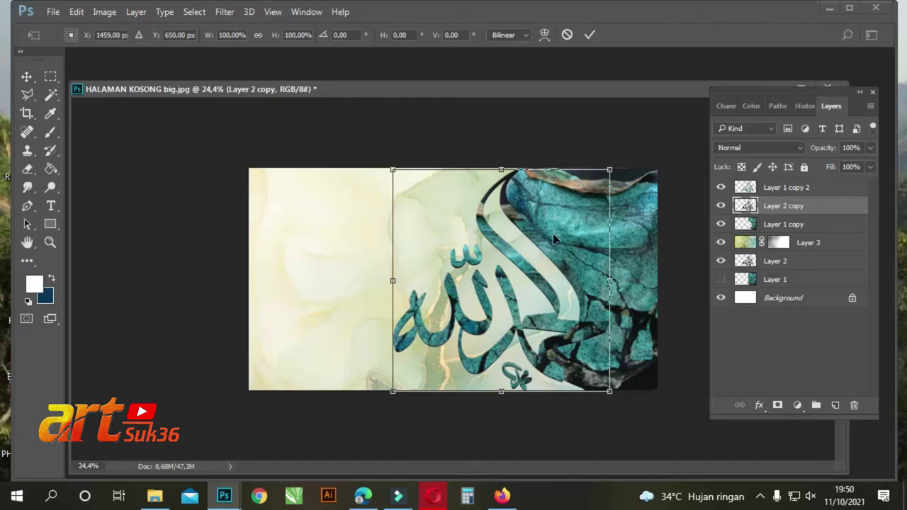
scroll(541, 312, up, 3)
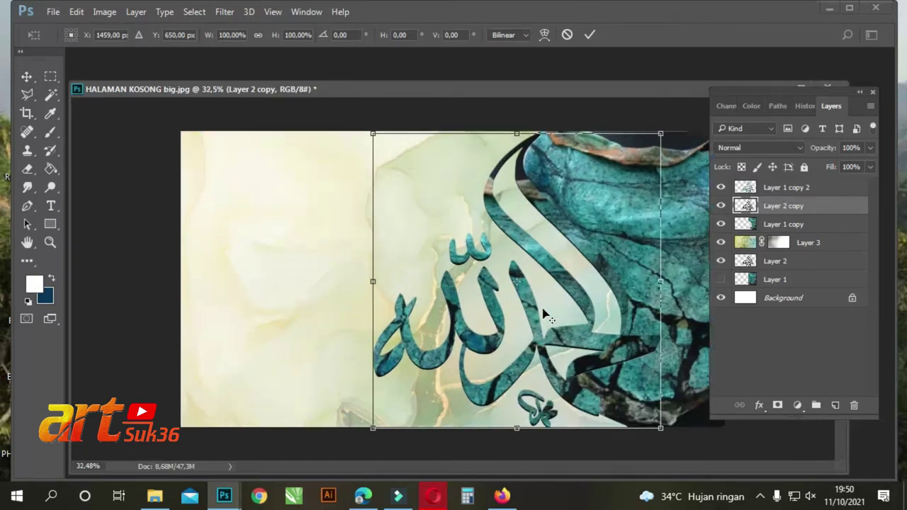
scroll(546, 314, up, 1)
click(544, 34)
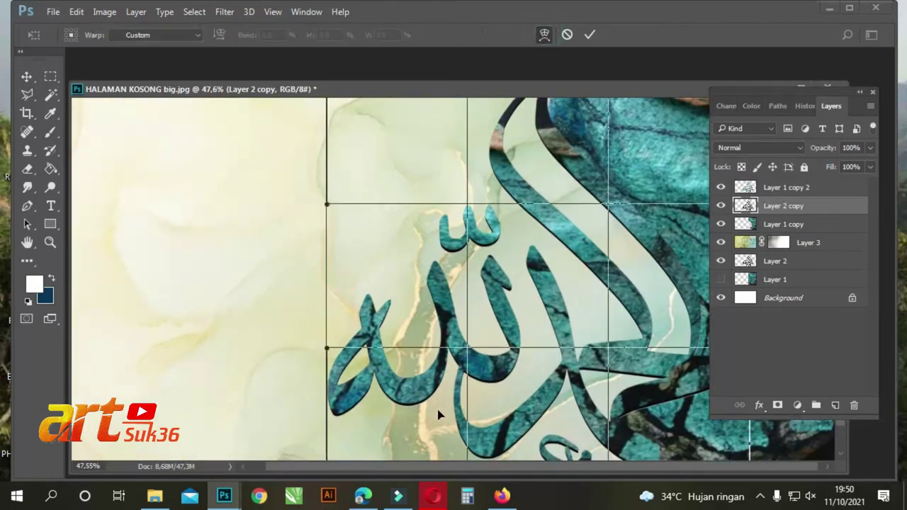
scroll(428, 282, down, 1)
drag(327, 320, 326, 326)
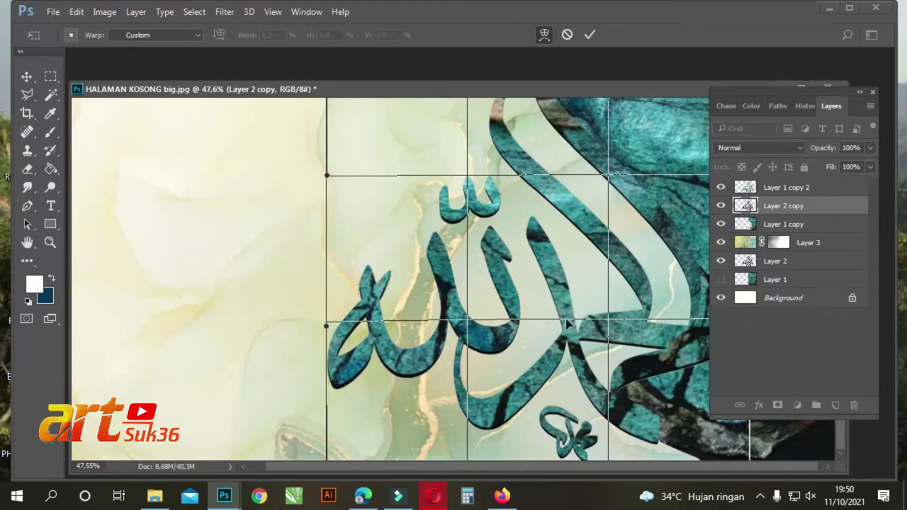
mouse_move(567, 318)
mouse_down()
mouse_move(486, 375)
mouse_move(467, 373)
mouse_up()
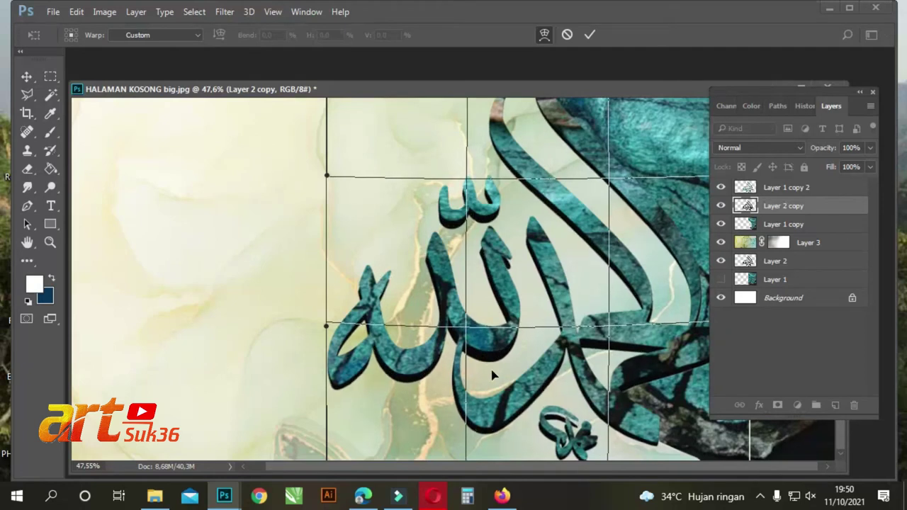
Adjust the lower part of Layer 2 copy's warp to tighten the dark edge around the small ornament below the lettering
scroll(608, 386, left, 2)
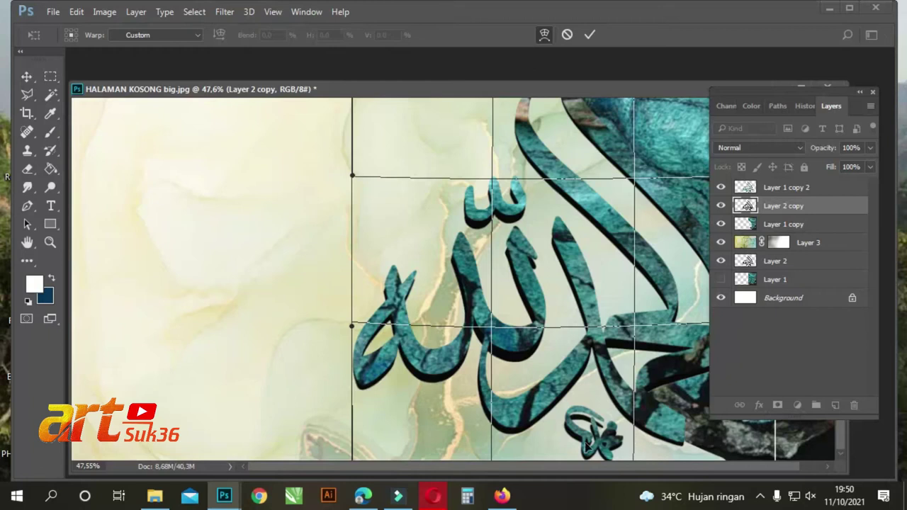
drag(588, 440, 596, 448)
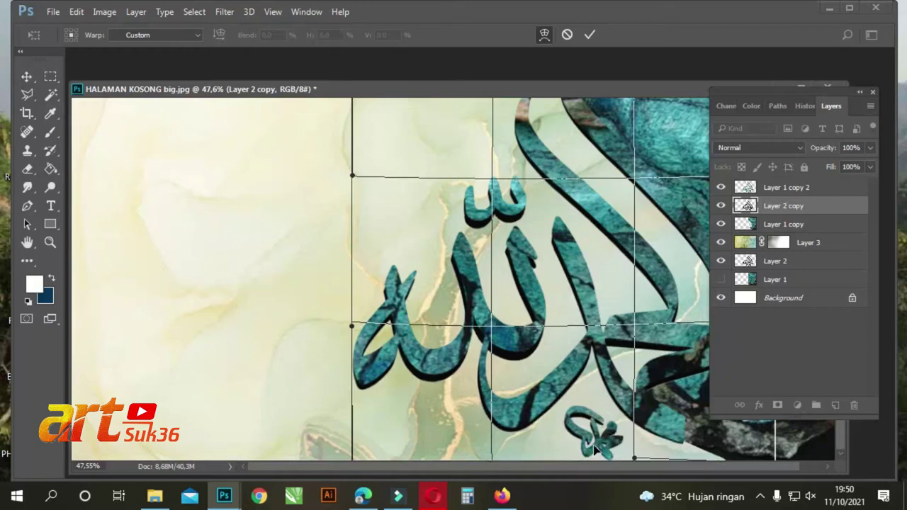
click(689, 448)
drag(689, 448, 553, 440)
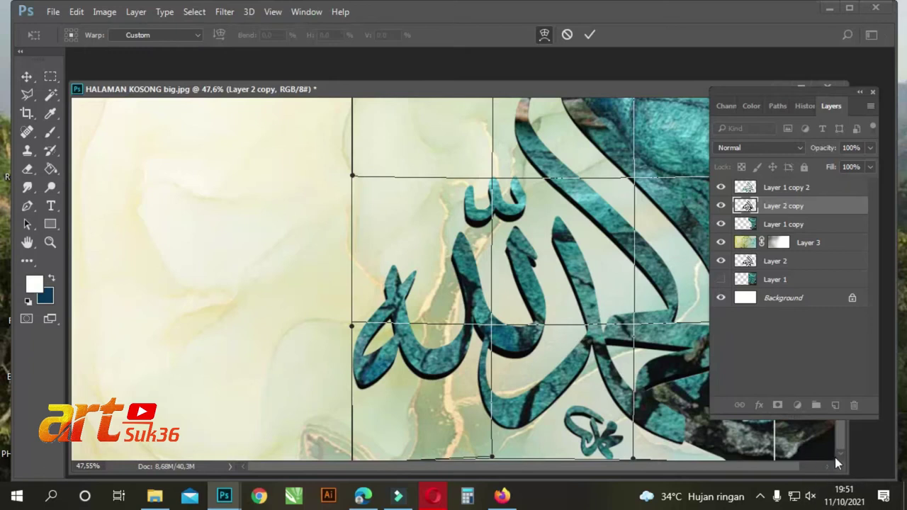
Warp the black Layer 2 copy so its edges extend past the teal calligraphy as an offset shadow, and apply the transformation
drag(775, 443, 781, 457)
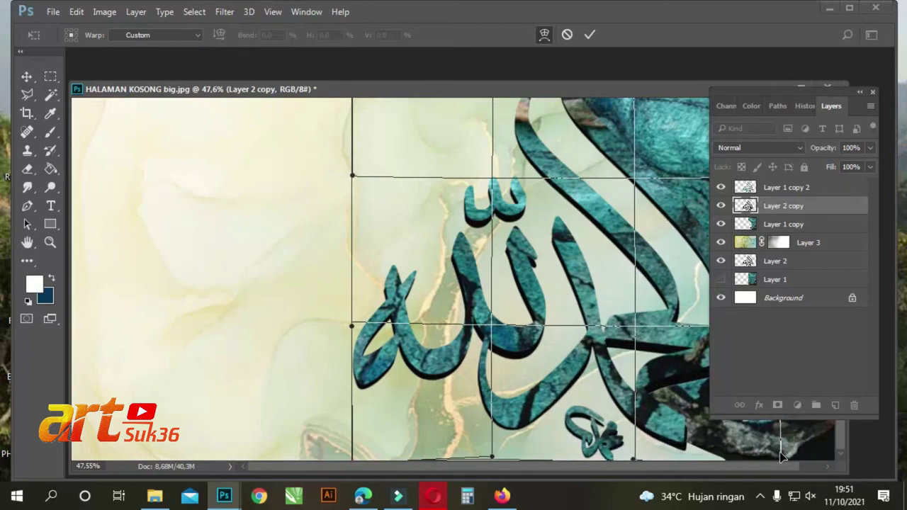
scroll(609, 213, up, 5)
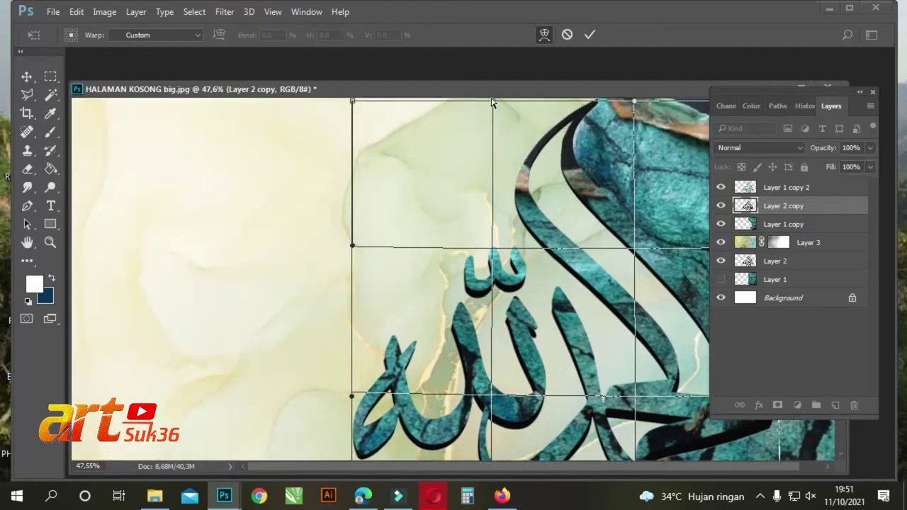
drag(353, 105, 327, 122)
drag(579, 249, 573, 245)
scroll(441, 172, down, 2)
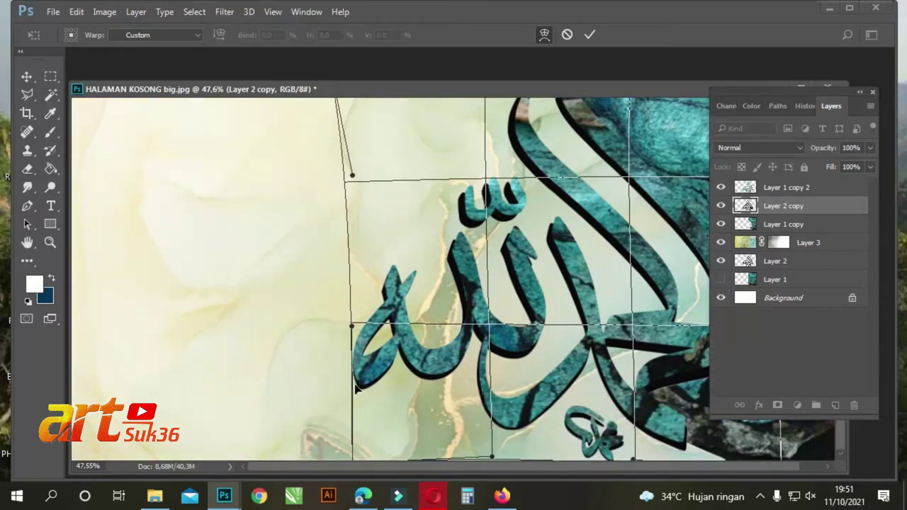
drag(353, 399, 345, 402)
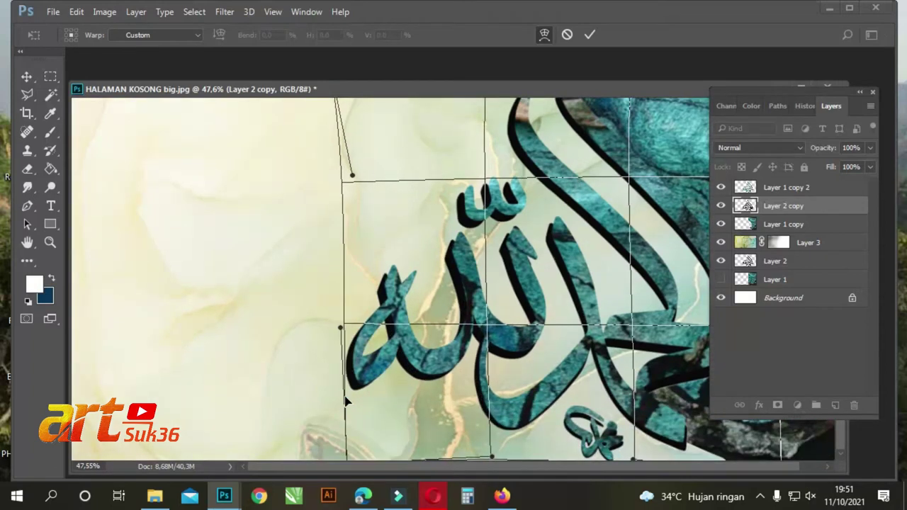
drag(494, 459, 494, 470)
drag(613, 437, 604, 427)
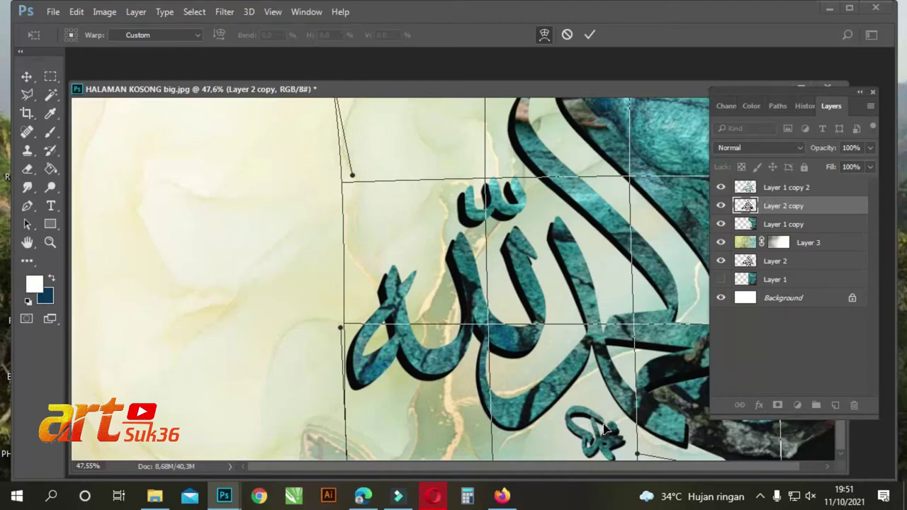
key(Return)
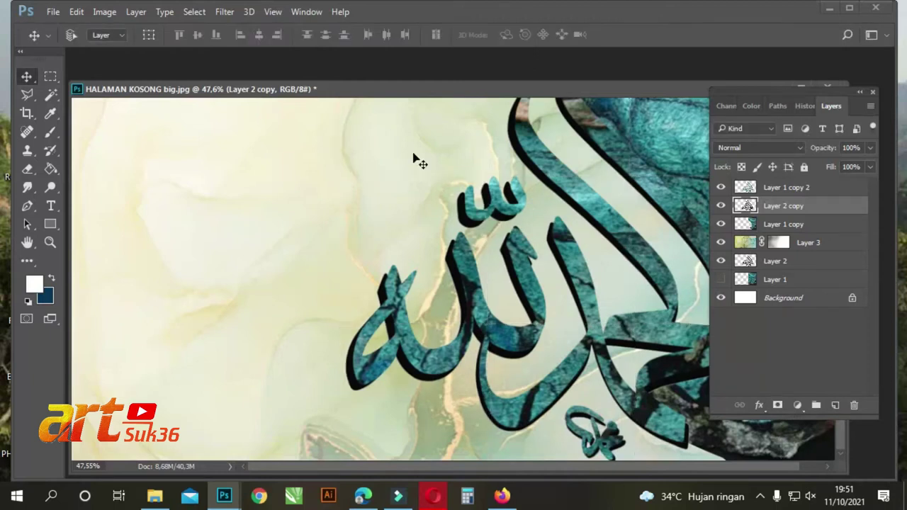
Duplicate Layer 2 copy and select the lower of the two black calligraphy layers
scroll(592, 250, down, 3)
scroll(559, 317, up, 1)
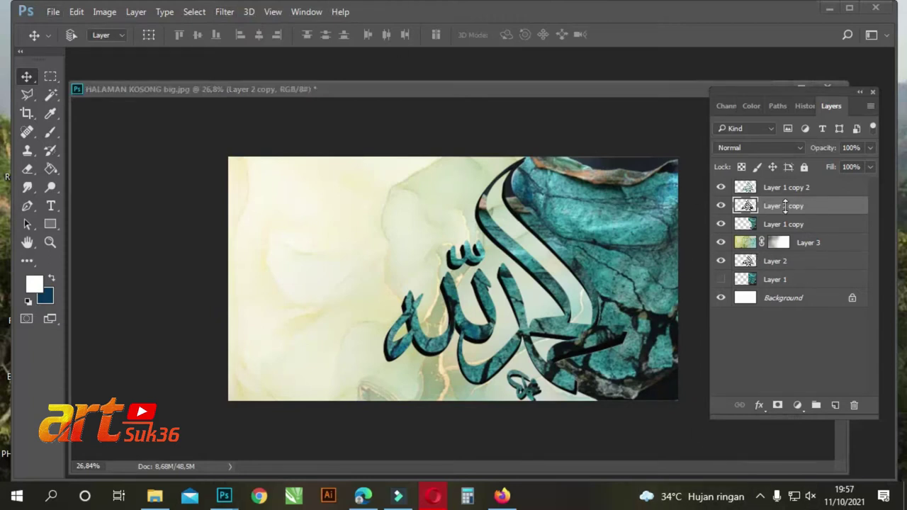
drag(783, 205, 835, 405)
click(769, 225)
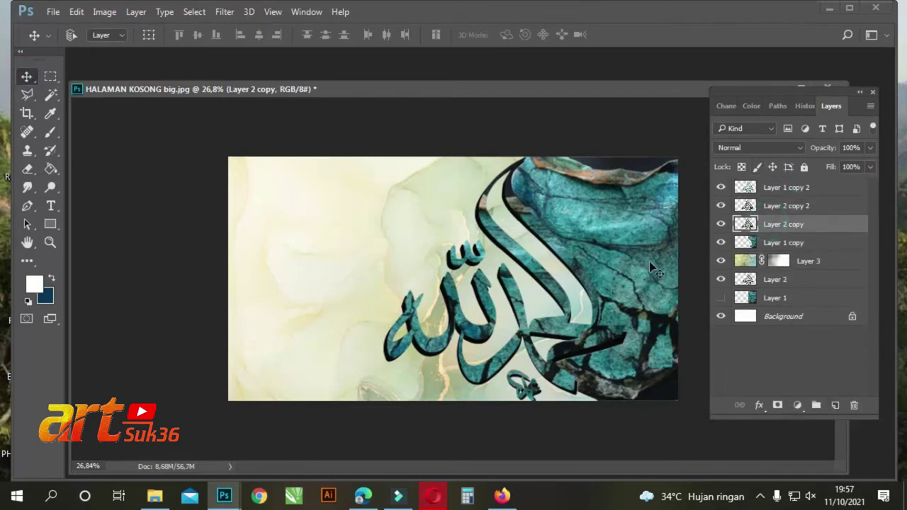
Soften Layer 2 copy with a Gaussian Blur of 26.3 pixels radius
scroll(509, 323, up, 8)
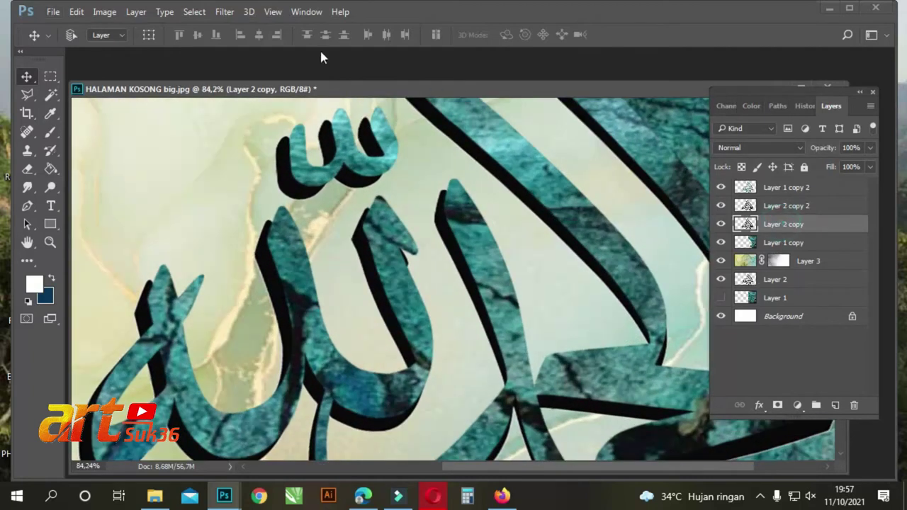
click(220, 11)
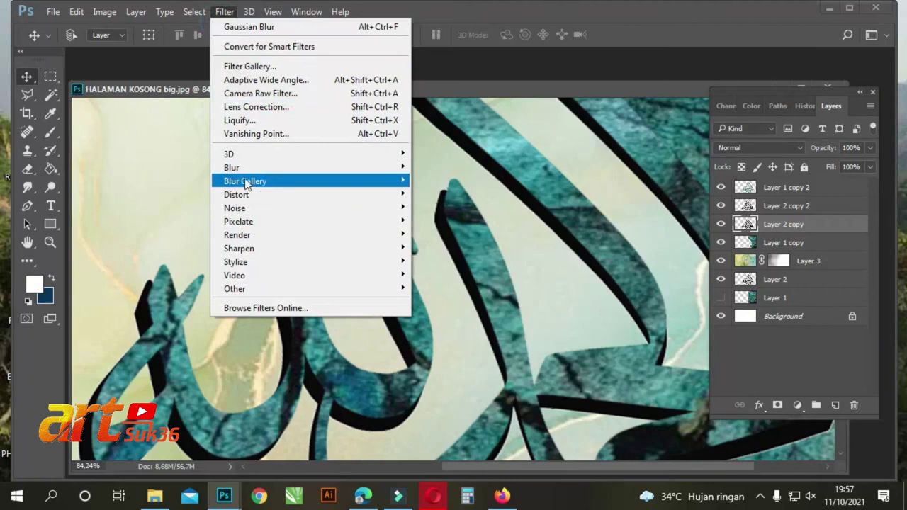
mouse_move(245, 168)
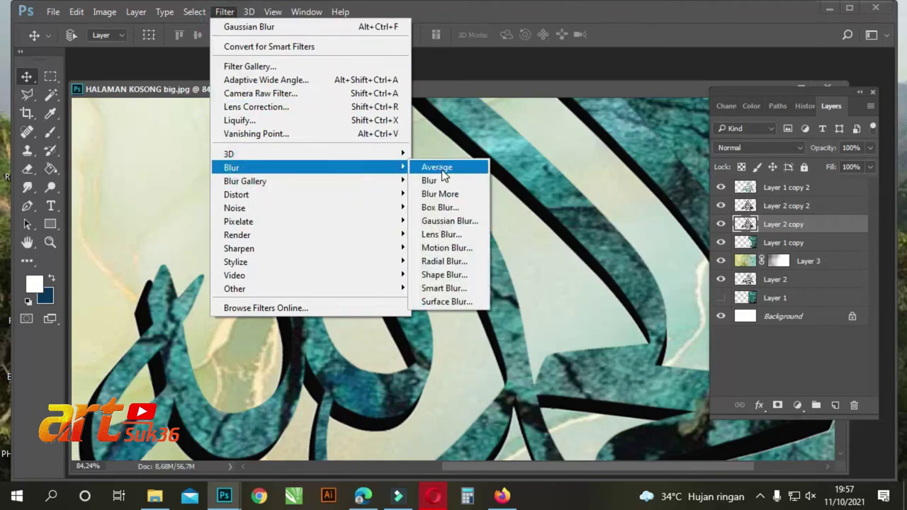
click(446, 221)
drag(408, 305, 417, 305)
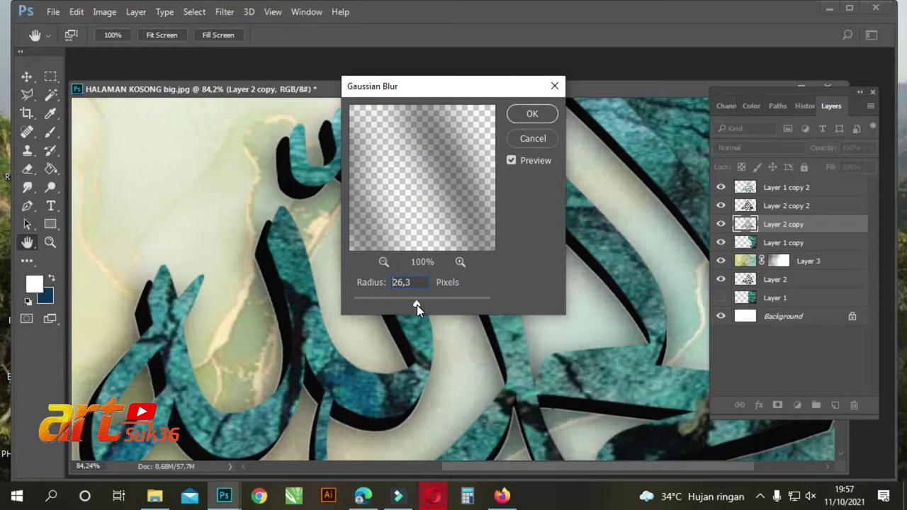
click(530, 114)
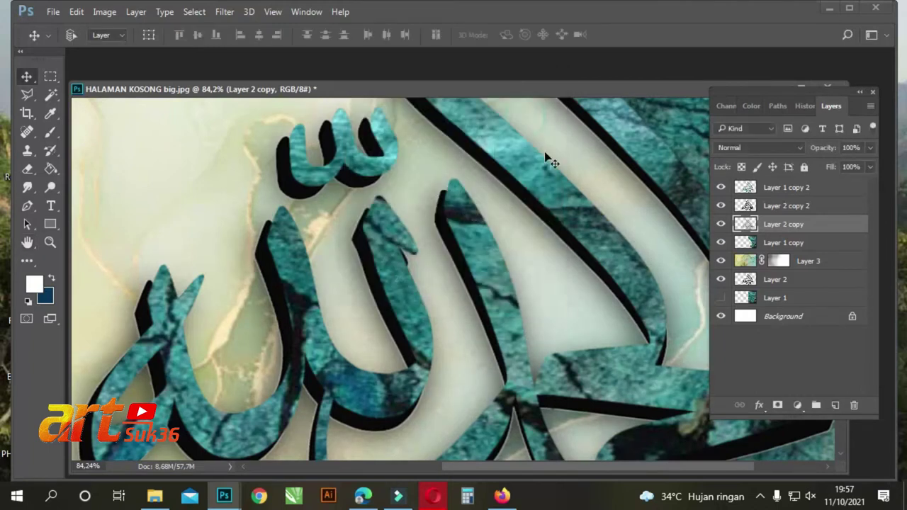
Add a new empty layer directly above the marble background on Layer 3
scroll(566, 216, down, 5)
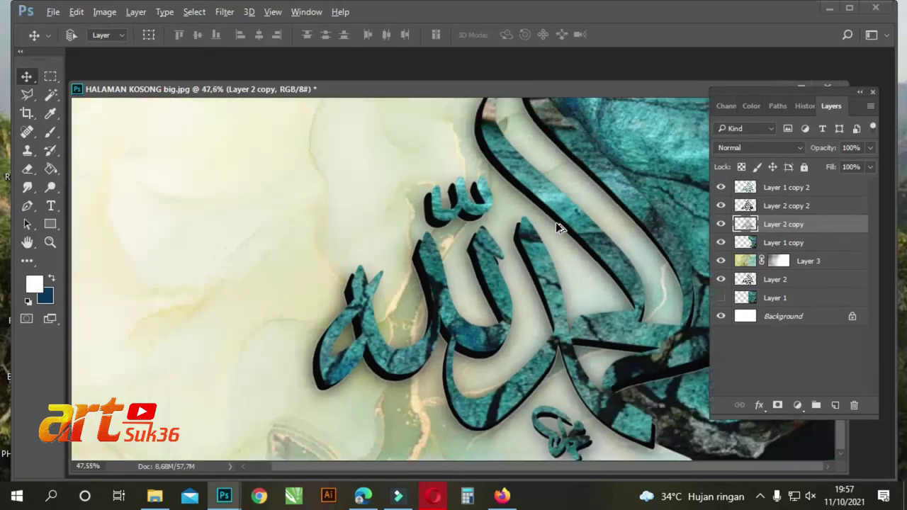
scroll(560, 234, down, 1)
scroll(603, 286, down, 1)
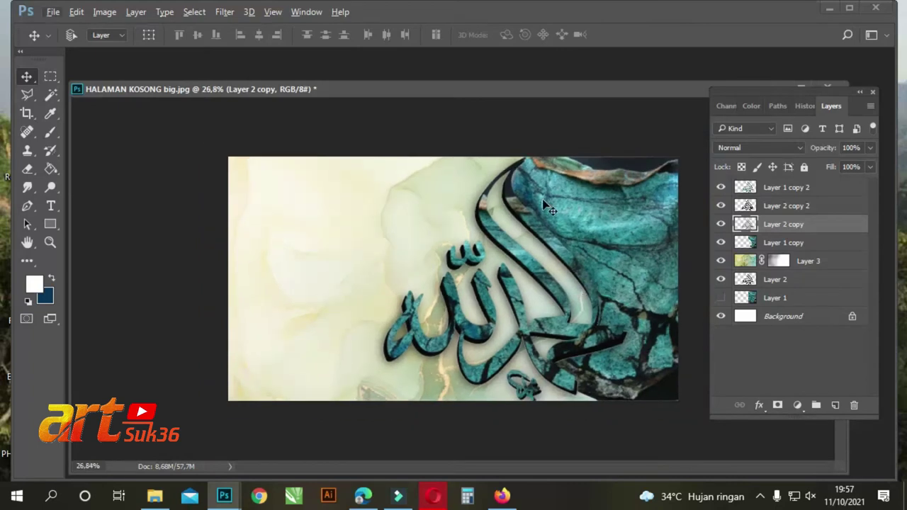
scroll(362, 275, down, 1)
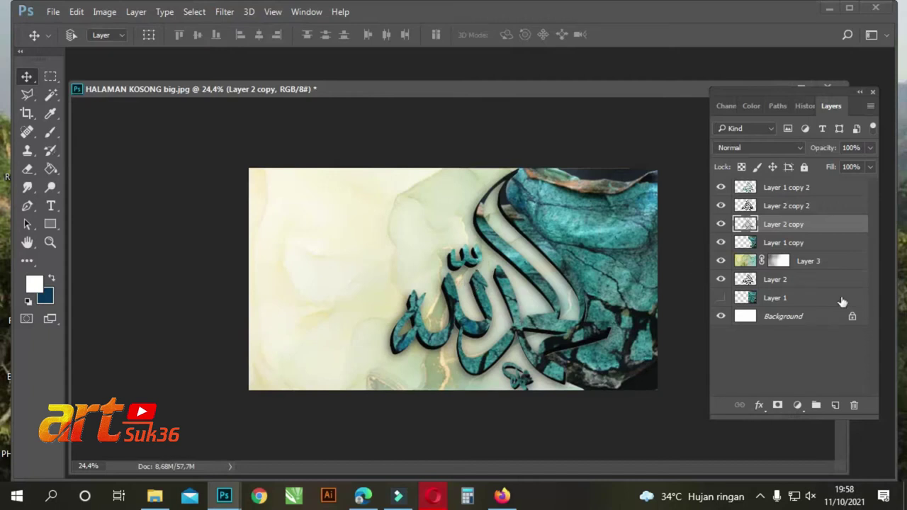
click(815, 262)
click(835, 404)
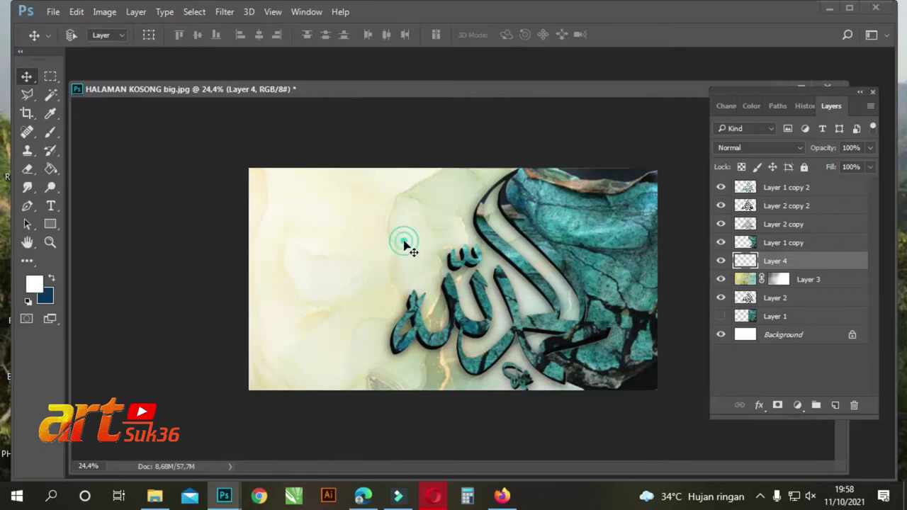
Adjust the hue, saturation and lightness of Layer 3's marble image to a more vivid yellow-green tone
click(744, 282)
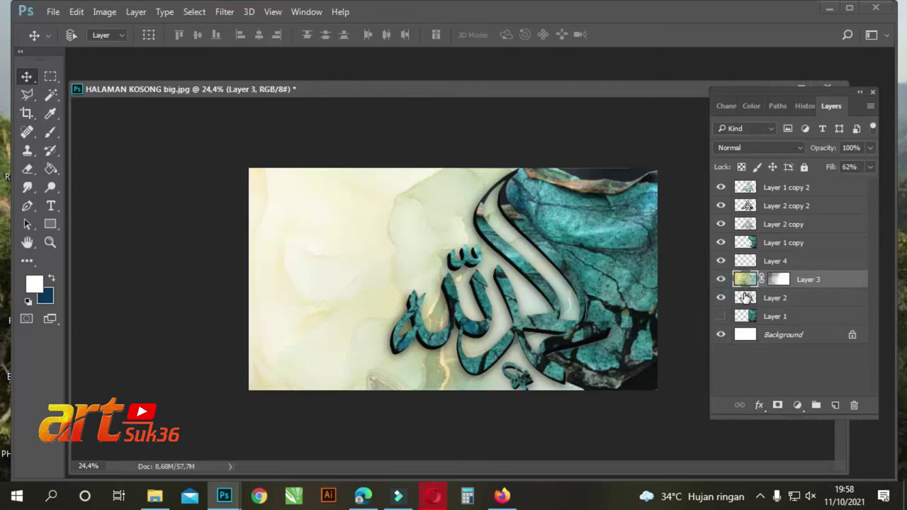
click(104, 12)
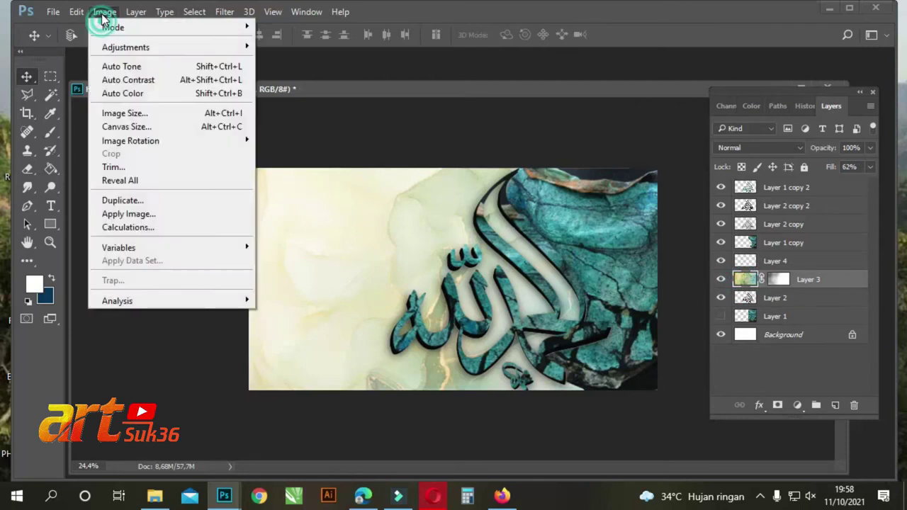
mouse_move(107, 48)
click(284, 117)
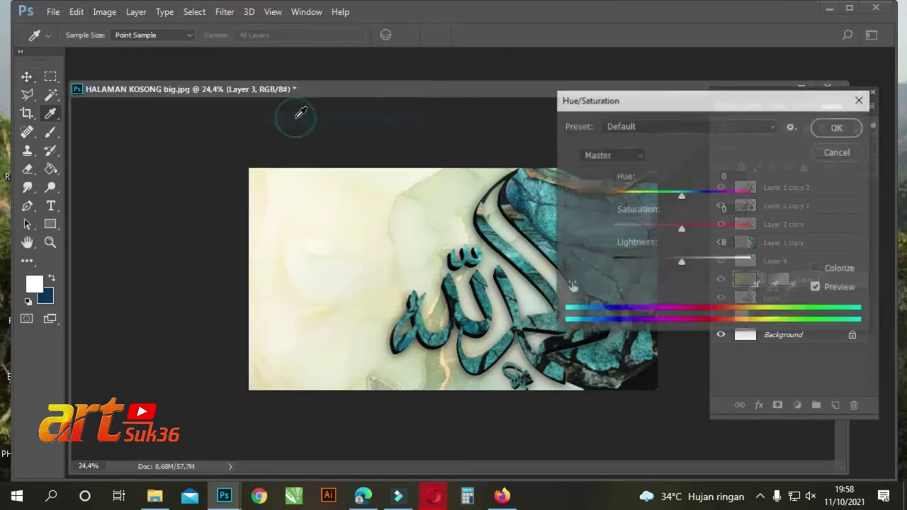
mouse_move(680, 196)
mouse_down()
mouse_move(668, 196)
mouse_move(693, 202)
mouse_up()
drag(647, 109, 773, 130)
drag(806, 252, 829, 265)
mouse_move(816, 217)
mouse_down()
mouse_move(836, 225)
mouse_move(807, 218)
mouse_up()
mouse_move(810, 285)
mouse_down()
mouse_move(796, 286)
mouse_move(830, 285)
mouse_move(813, 288)
mouse_up()
mouse_move(829, 251)
mouse_down()
mouse_move(795, 253)
mouse_move(840, 260)
mouse_move(830, 253)
mouse_up()
mouse_move(807, 218)
mouse_down()
mouse_move(798, 222)
mouse_move(834, 222)
mouse_move(817, 223)
mouse_up()
drag(865, 124, 709, 156)
click(806, 181)
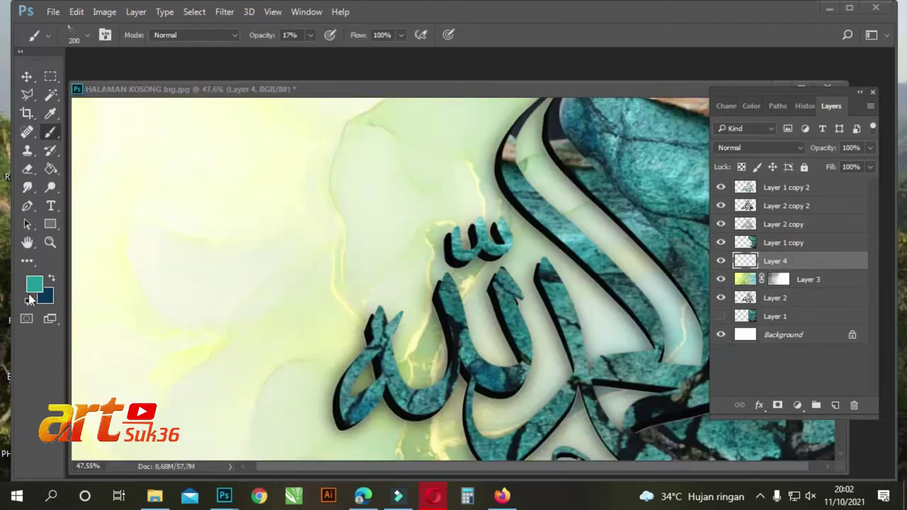
Set the foreground colour to pale yellow f3f7ab
click(33, 285)
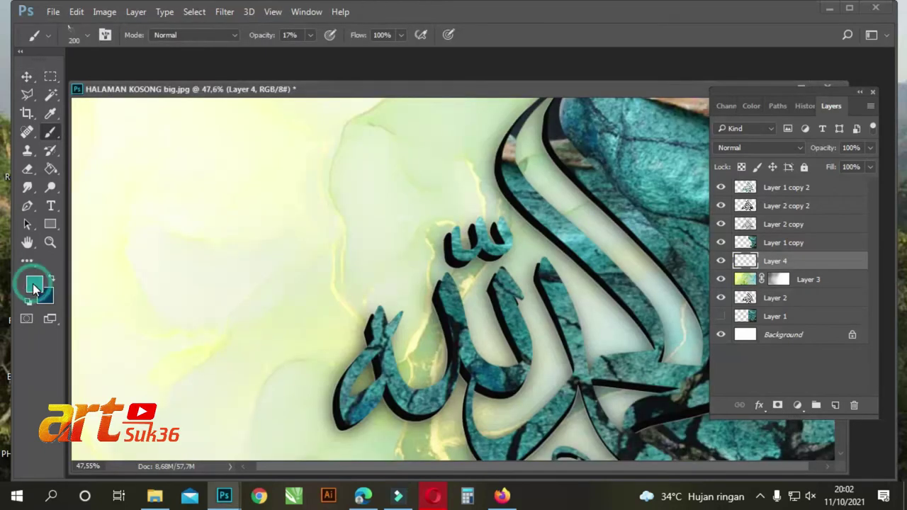
drag(459, 202, 692, 135)
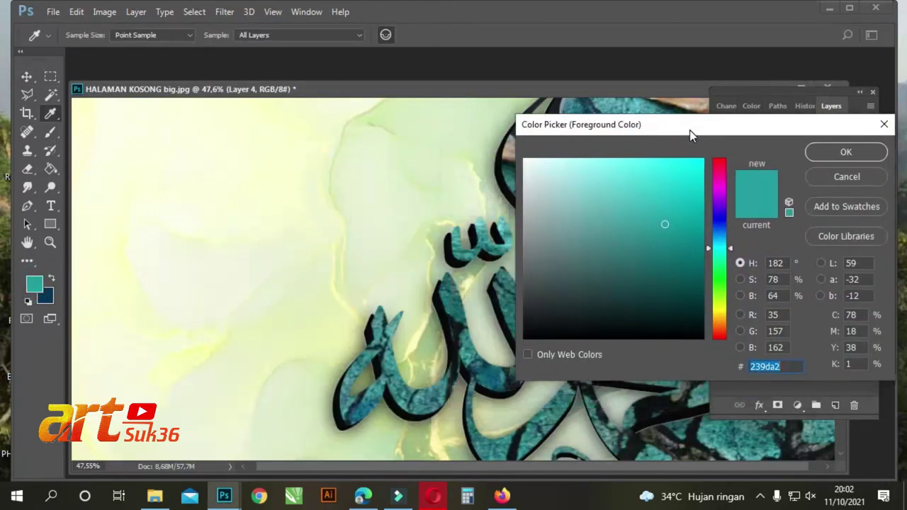
click(720, 309)
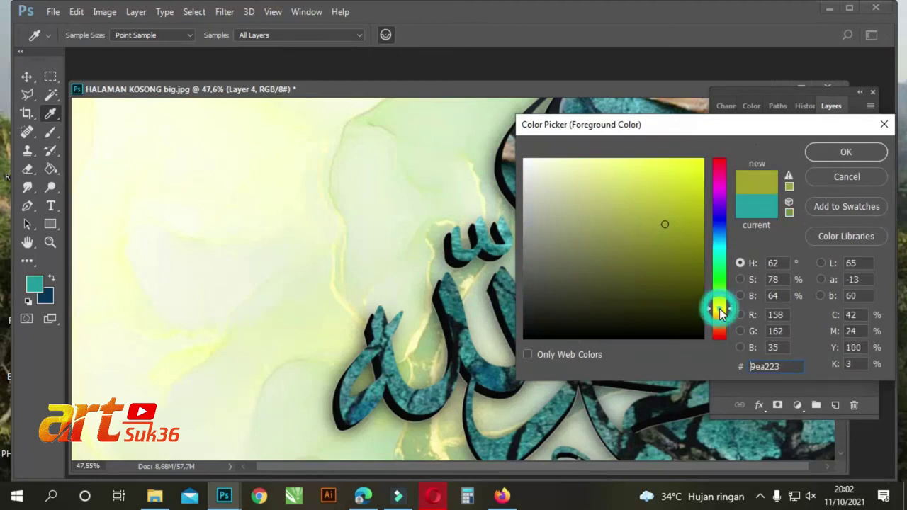
click(470, 281)
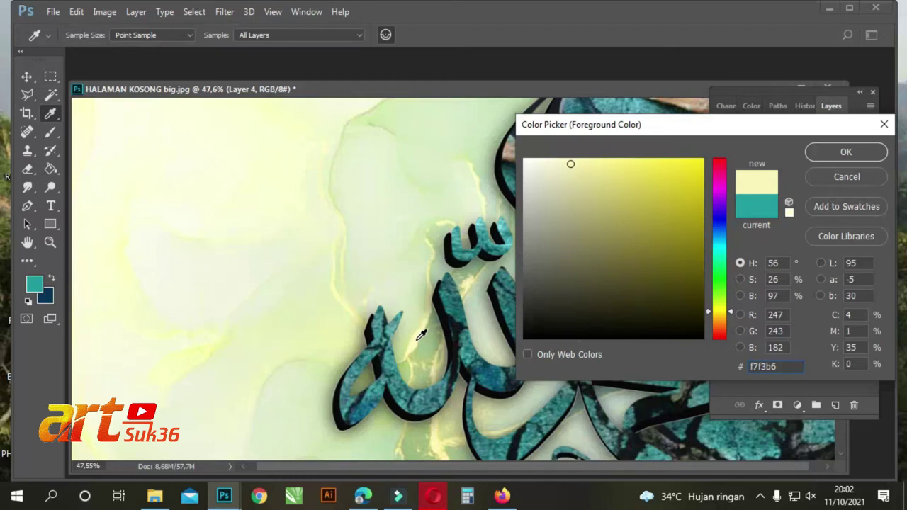
click(721, 304)
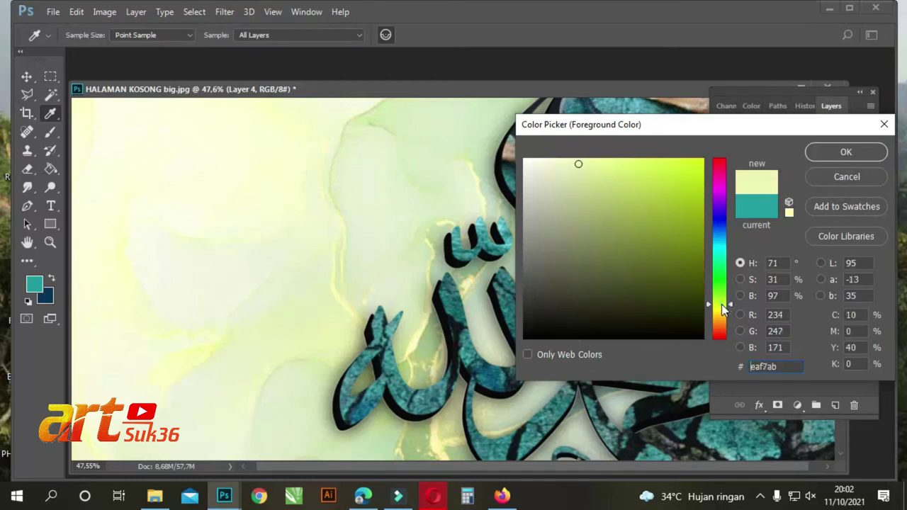
click(720, 308)
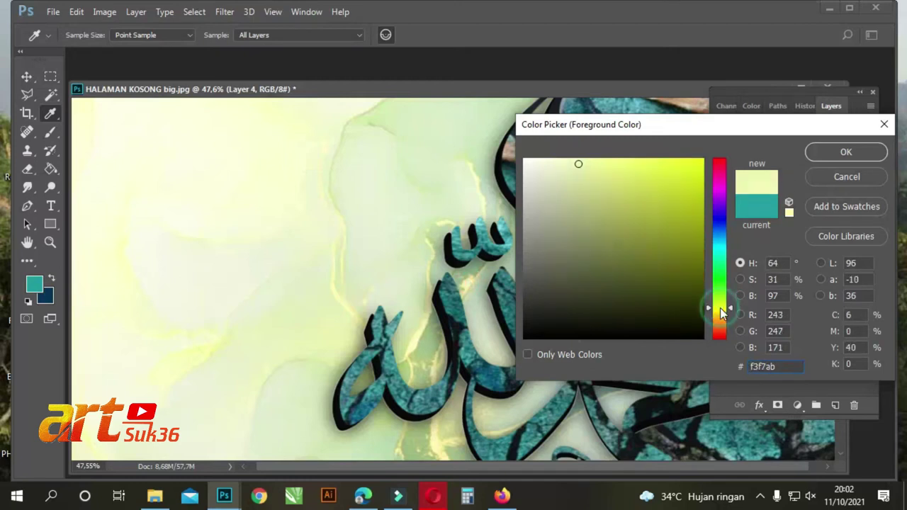
click(845, 153)
Enlarge the crack-shaped Brush tip to 1700 pixels
key(b)
click(45, 138)
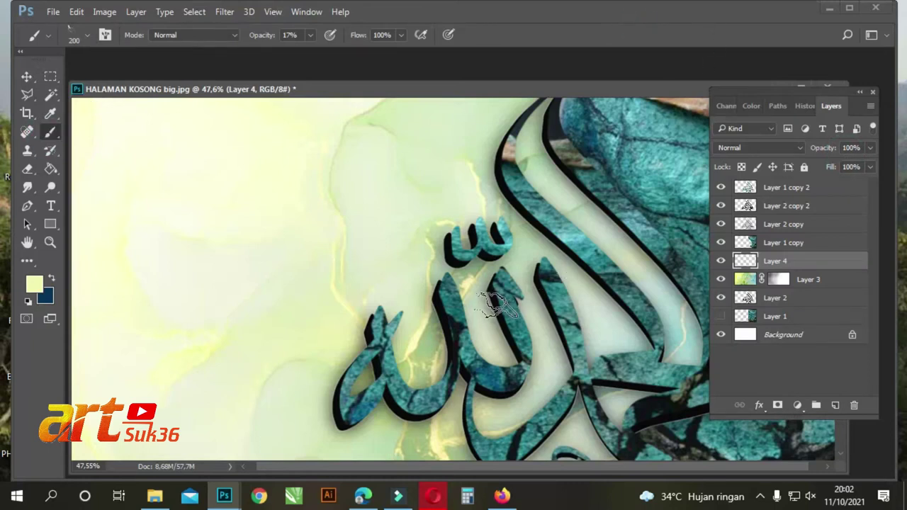
key(bracketright)
key(bracketright)
key(bracketright)
key(bracketright)
key(bracketright)
key(bracketright)
key(bracketright)
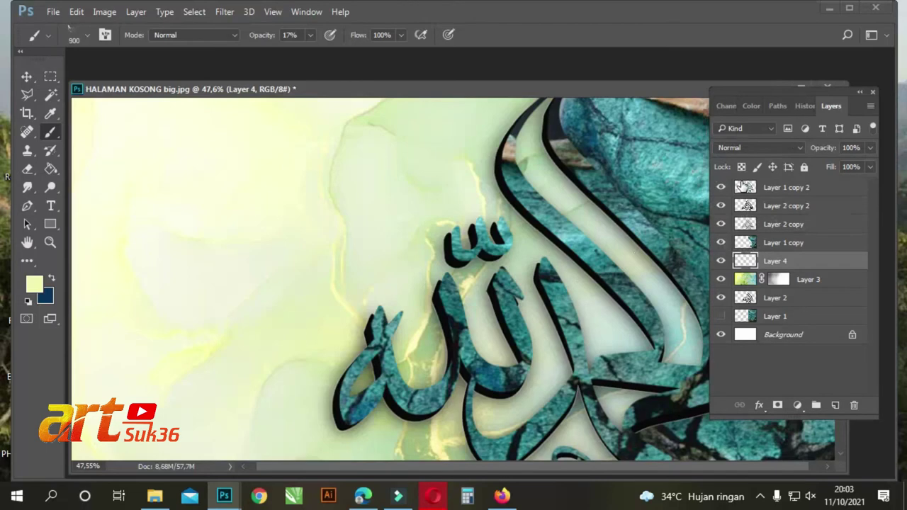
key(bracketright)
key(bracketright)
key(bracketright)
key(bracketright)
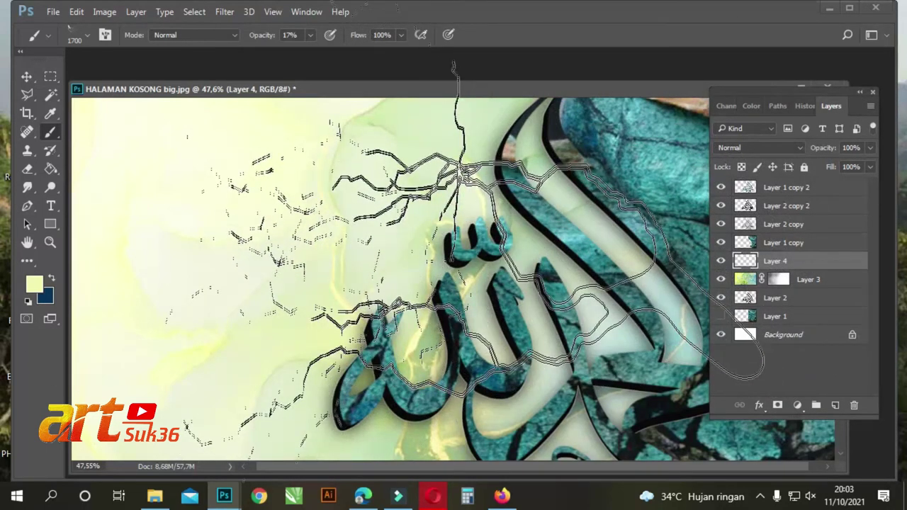
Stamp pale yellow cracks around the calligraphy on Layer 4 with the brush at 100% opacity and 1900 pixels
click(309, 35)
drag(310, 47, 368, 61)
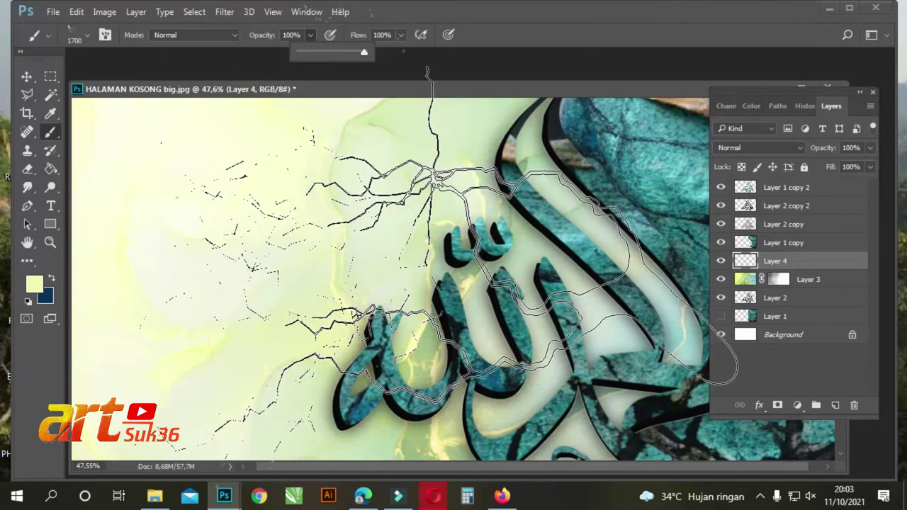
key(Escape)
key(bracketright)
key(bracketright)
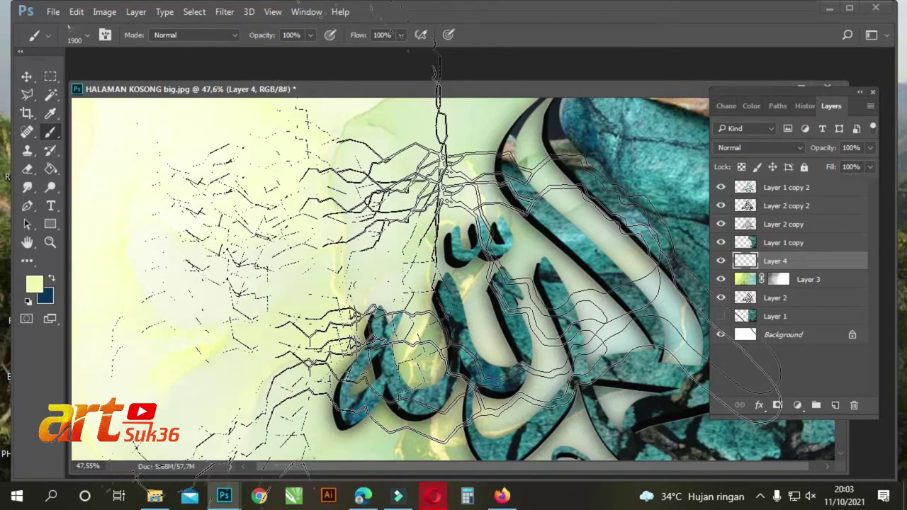
click(439, 181)
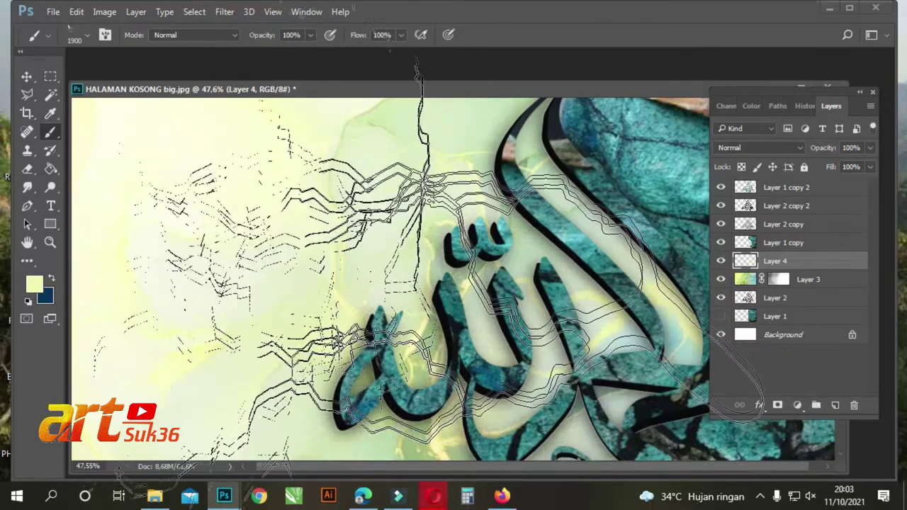
click(347, 322)
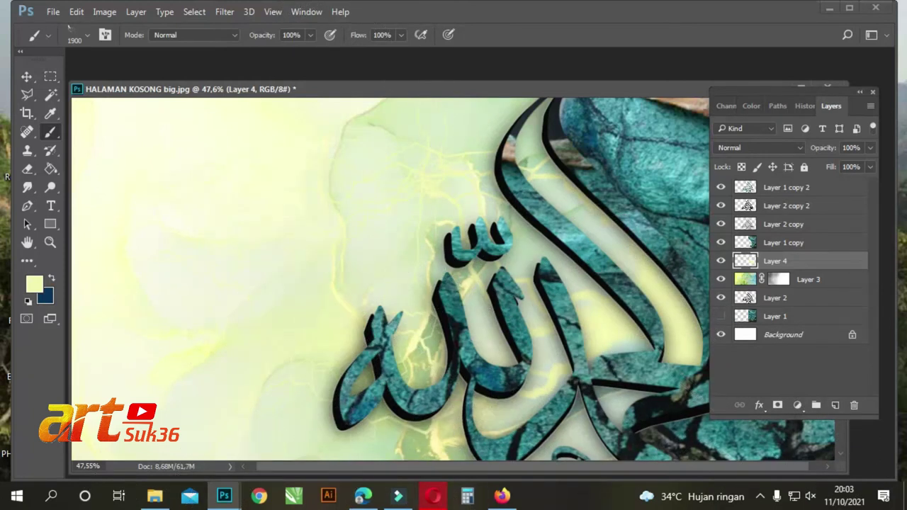
Try stamping light cyan cracks around the calligraphy on a new layer above Layer 4 with the crack-shaped Brush
click(35, 283)
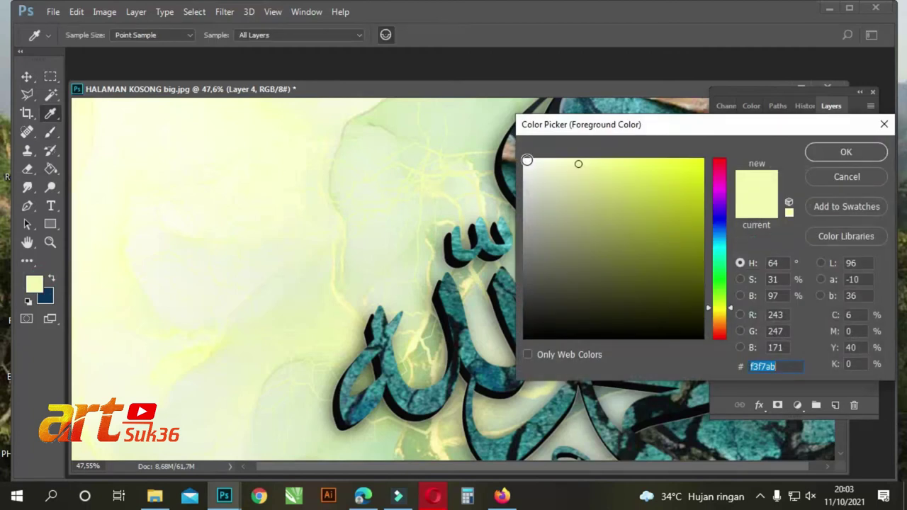
click(503, 226)
click(866, 152)
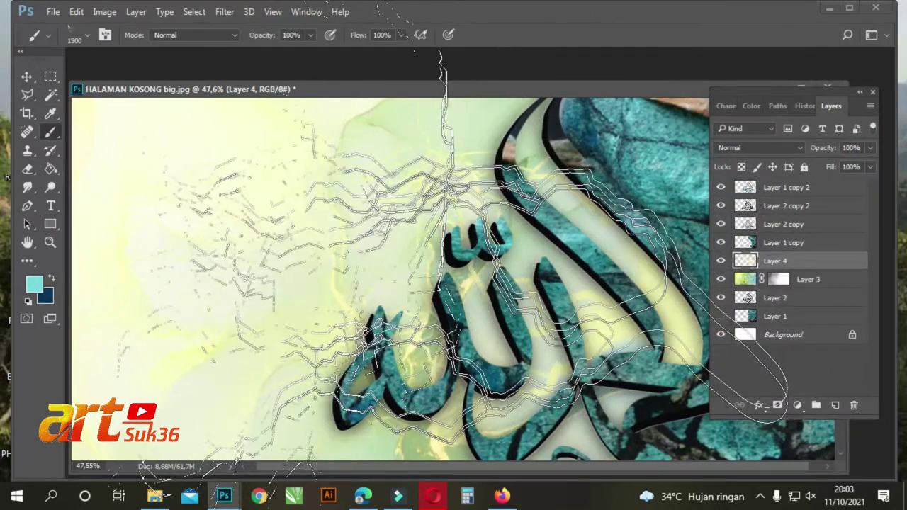
click(836, 405)
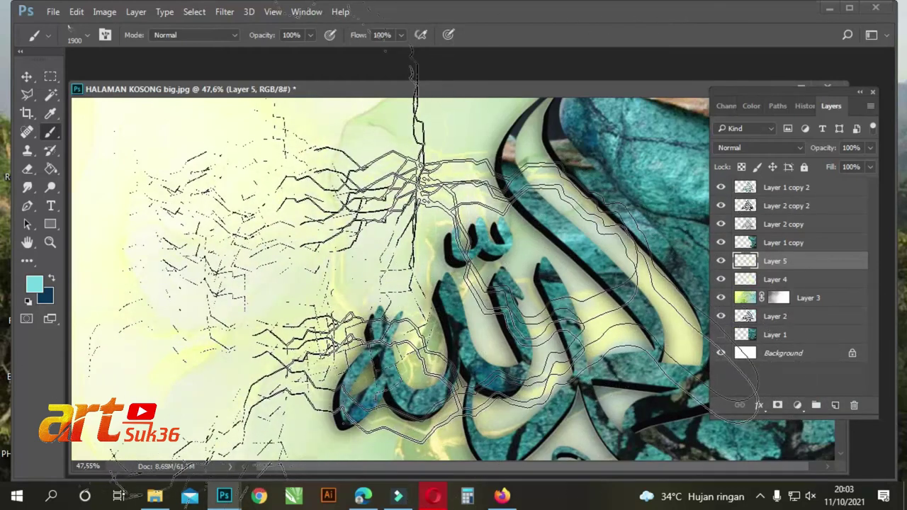
click(721, 334)
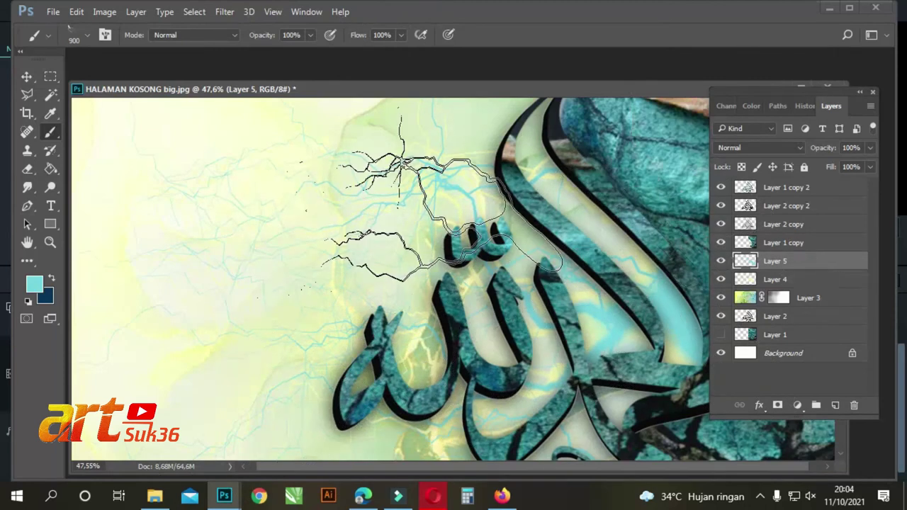
key(bracketleft)
key(bracketleft)
key(bracketleft)
key(bracketleft)
key(bracketleft)
Compare the artwork with and without the cyan cracks, and delete Layer 5
scroll(326, 209, down, 1)
scroll(347, 213, down, 3)
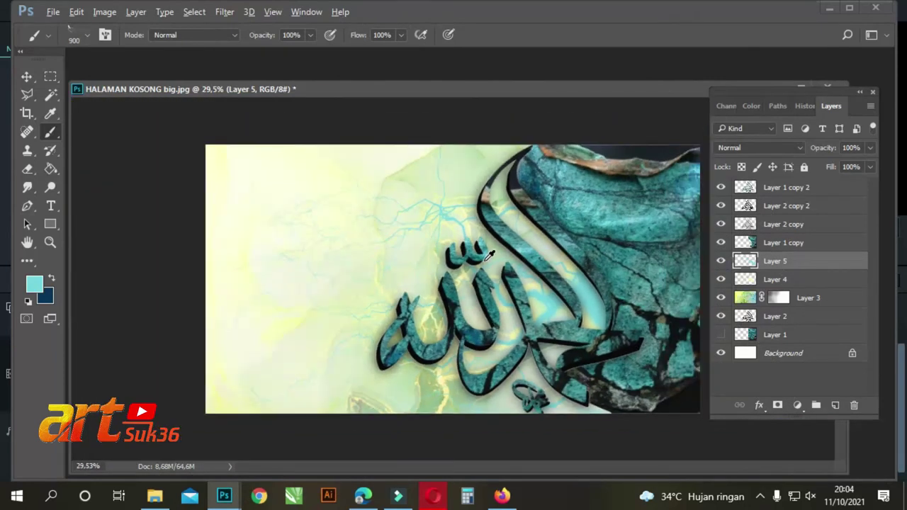
scroll(443, 261, up, 5)
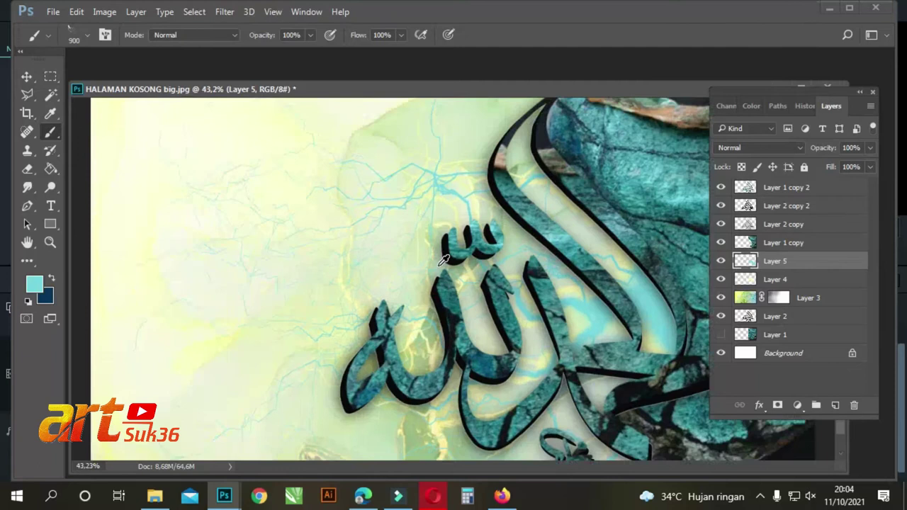
scroll(443, 261, down, 2)
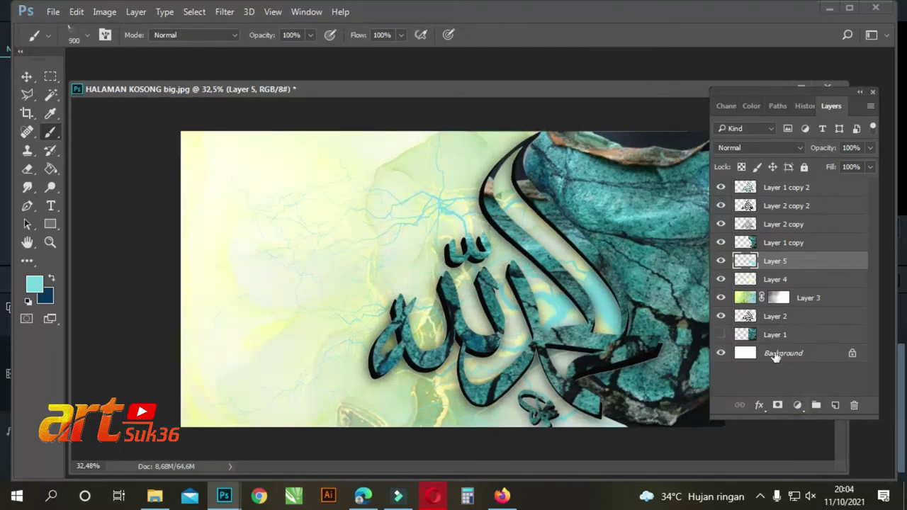
click(721, 262)
click(721, 262)
click(721, 262)
click(720, 261)
click(721, 261)
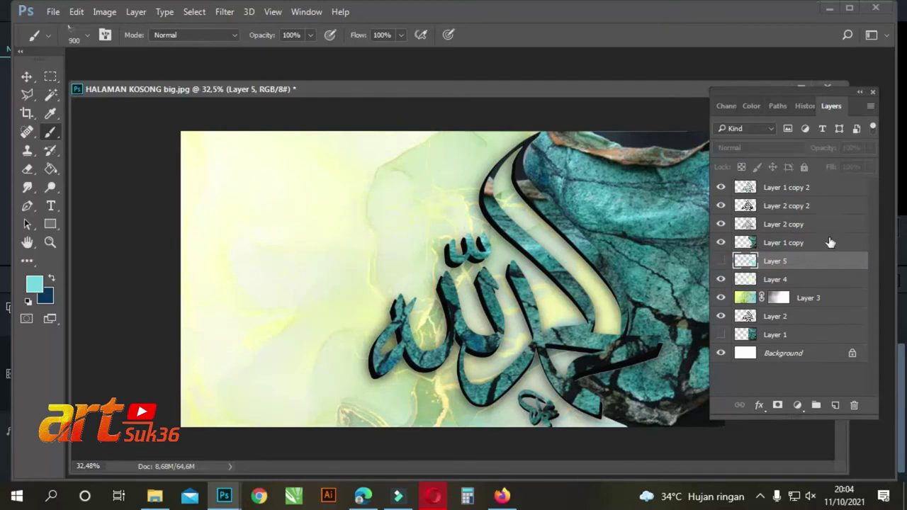
drag(824, 263, 854, 404)
Open the lightning image f233e5b054960f2752366de10273693b and place it in the calligraphy document over the teal stone
mouse_move(734, 92)
mouse_down()
mouse_move(776, 88)
mouse_move(751, 92)
mouse_up()
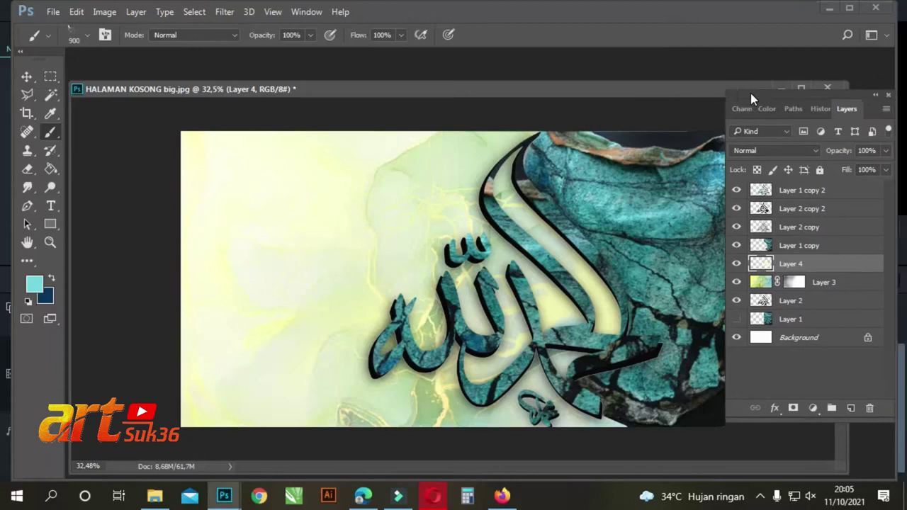
key(ctrl+o)
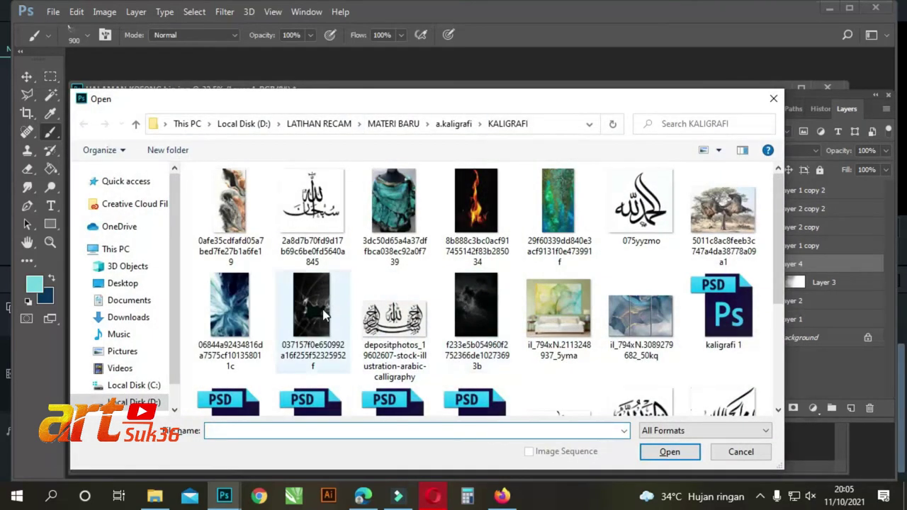
click(476, 306)
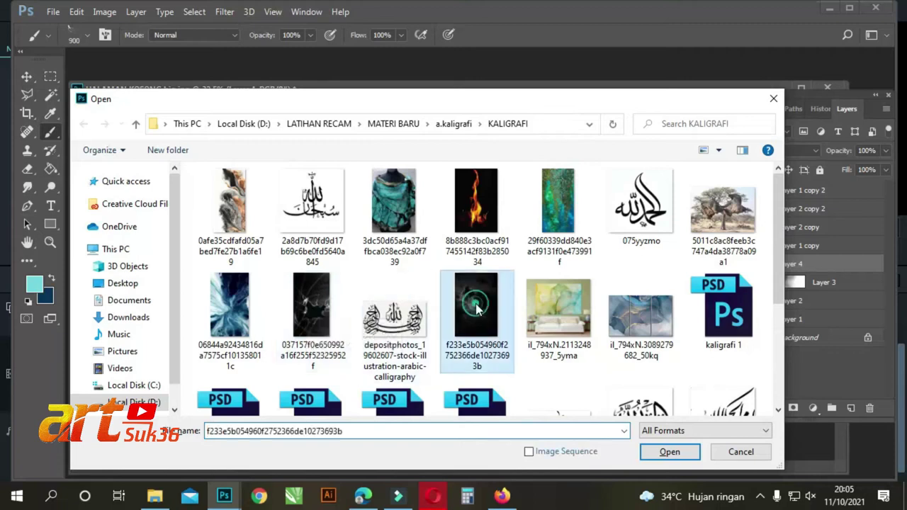
click(670, 451)
click(27, 77)
drag(388, 107, 463, 174)
drag(701, 323, 678, 296)
drag(772, 268, 795, 245)
Scale the lightning image to about 188% and move Layer 5 directly below Layer 1 copy 2
key(ctrl+t)
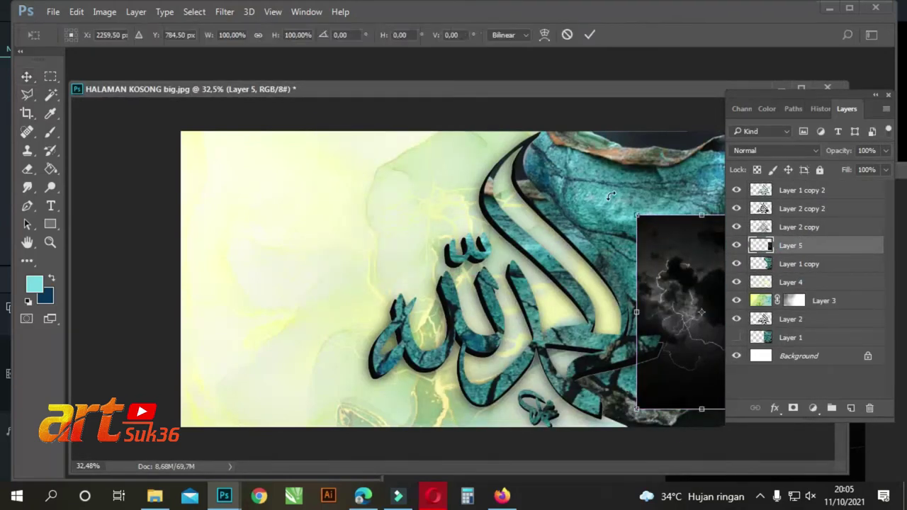
drag(639, 215, 556, 99)
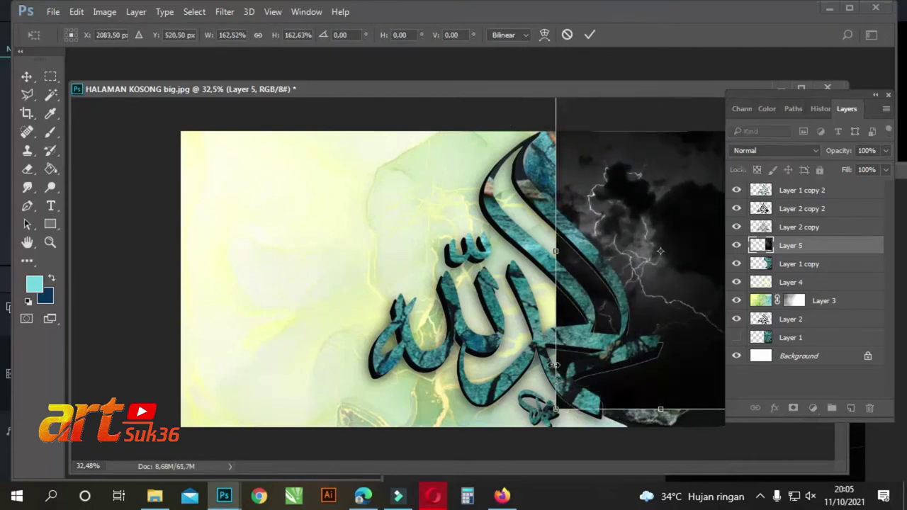
drag(556, 411, 506, 444)
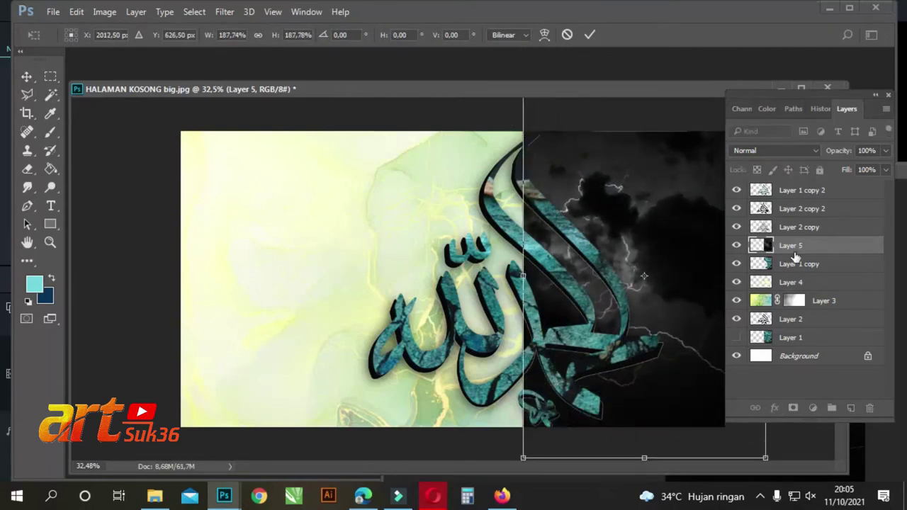
key(Return)
drag(804, 246, 801, 212)
click(798, 210)
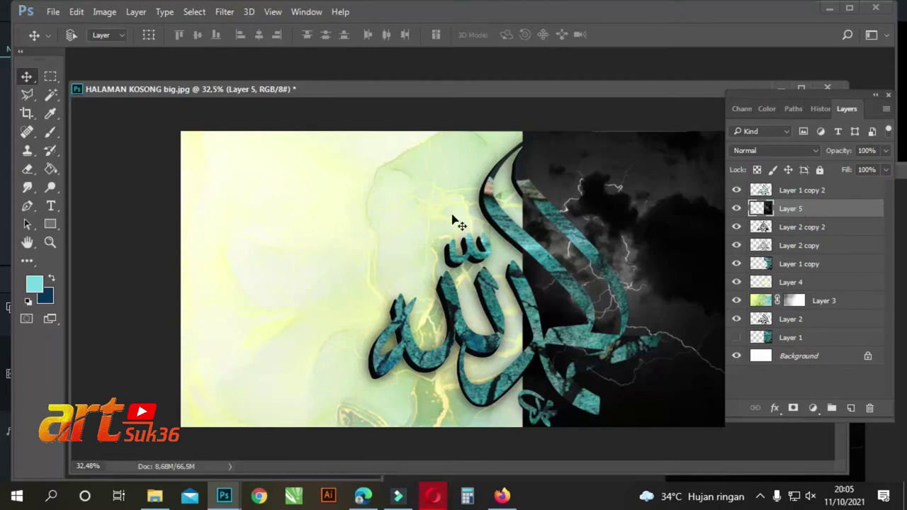
Stretch the lightning image wider and taller so that it extends past the canvas edges around the teal stone
scroll(453, 222, down, 2)
scroll(593, 308, down, 1)
mouse_move(575, 248)
mouse_down()
mouse_move(613, 245)
mouse_move(575, 243)
mouse_up()
key(ctrl+t)
drag(648, 268, 720, 266)
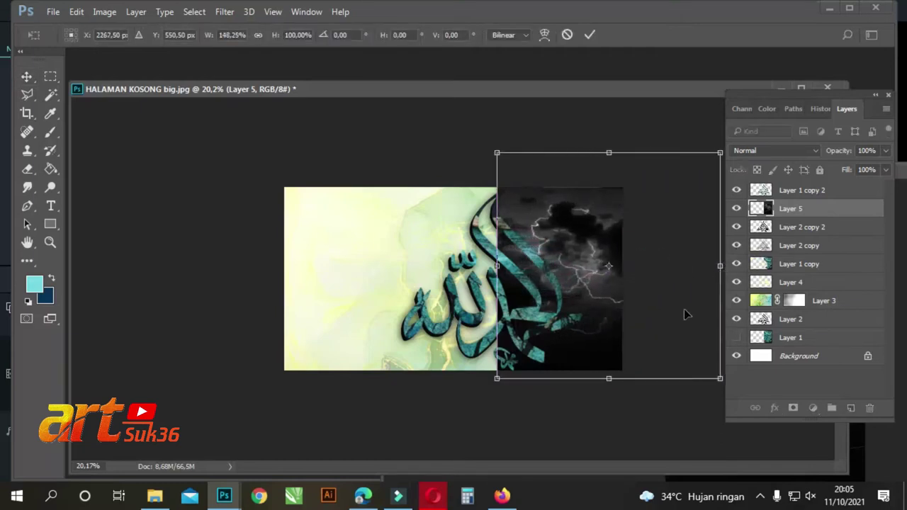
drag(569, 383, 553, 421)
drag(518, 153, 514, 126)
drag(676, 232, 671, 233)
key(Return)
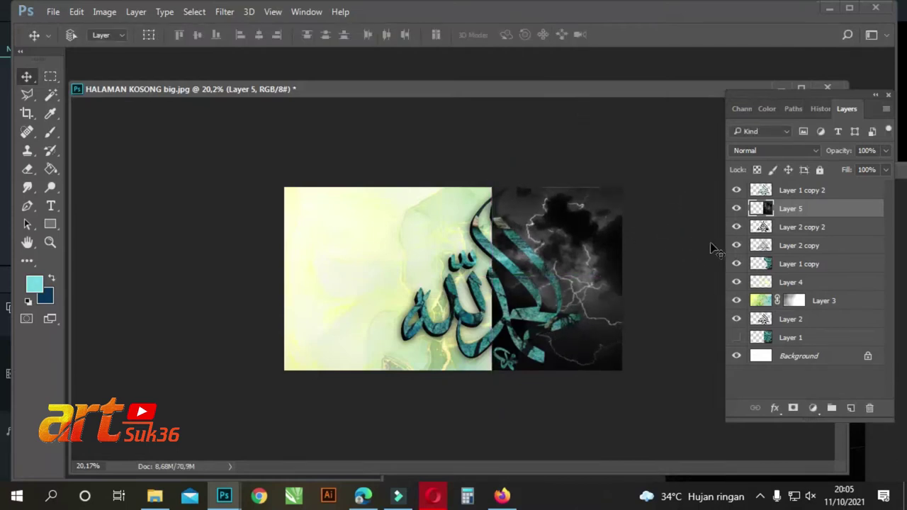
Add a layer mask to Layer 5 and lower its fill to 76%
click(792, 409)
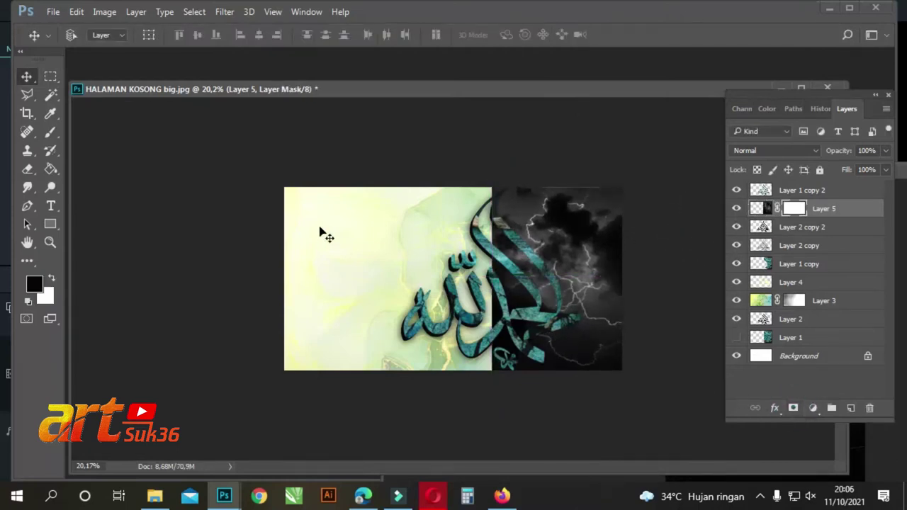
click(762, 209)
click(886, 170)
drag(882, 192, 869, 190)
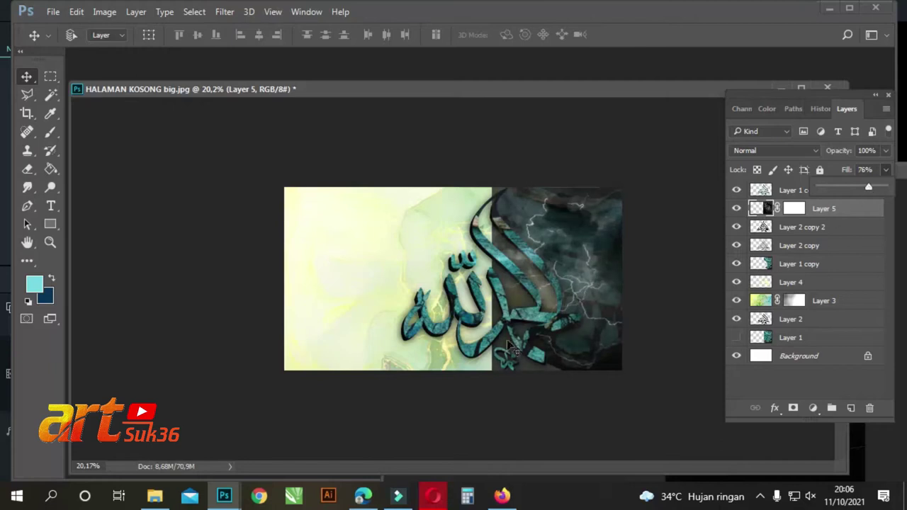
scroll(628, 287, up, 5)
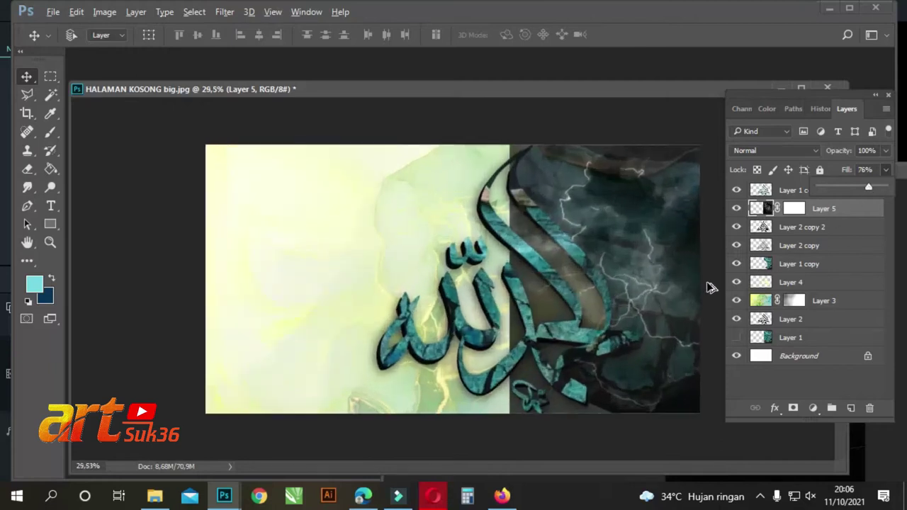
click(51, 151)
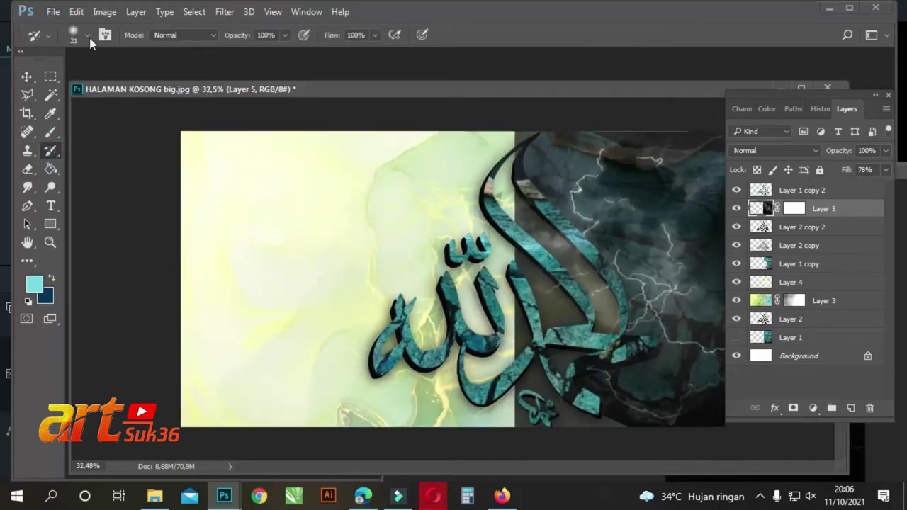
click(87, 35)
click(86, 143)
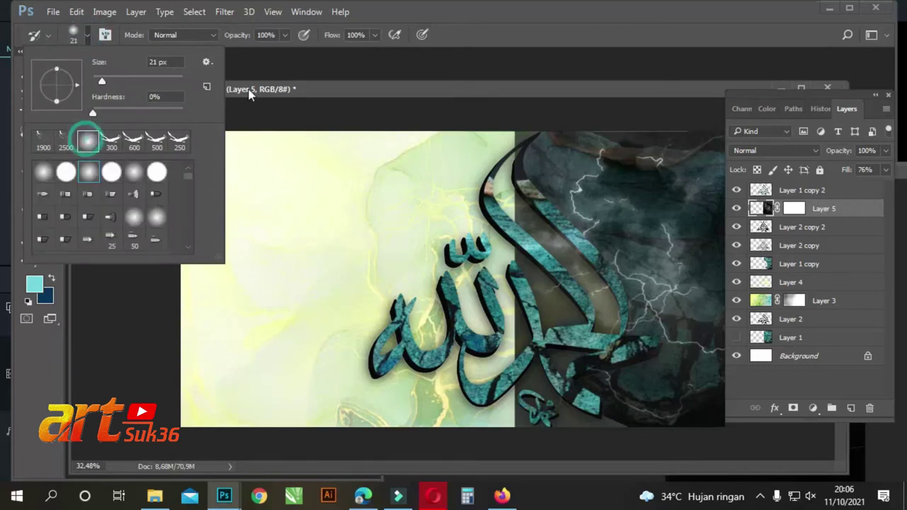
click(414, 90)
key(v)
Move Layer 5 below Layer 2 copy and check its effect by toggling its visibility
drag(794, 208, 793, 245)
click(736, 245)
click(736, 245)
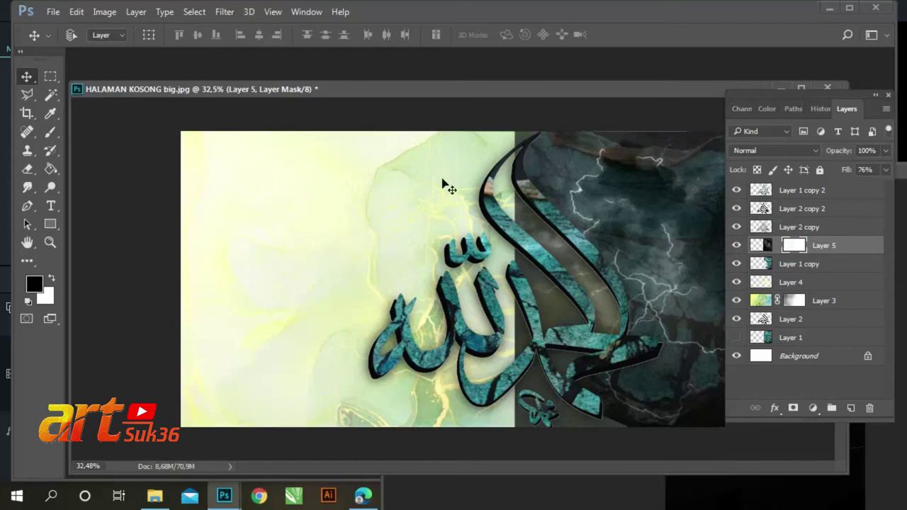
Set up a soft round Brush in black at 26% opacity for painting on Layer 5's mask
click(32, 284)
click(856, 153)
click(50, 130)
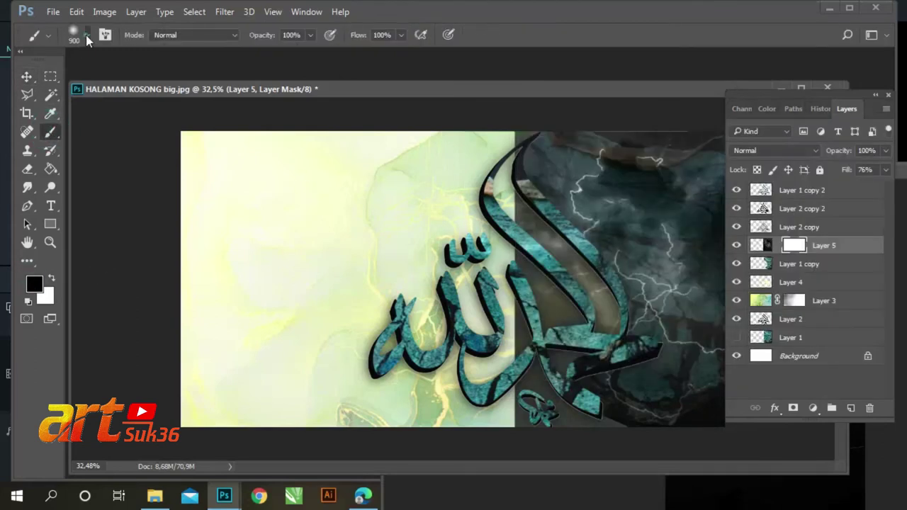
click(85, 34)
click(45, 142)
click(522, 88)
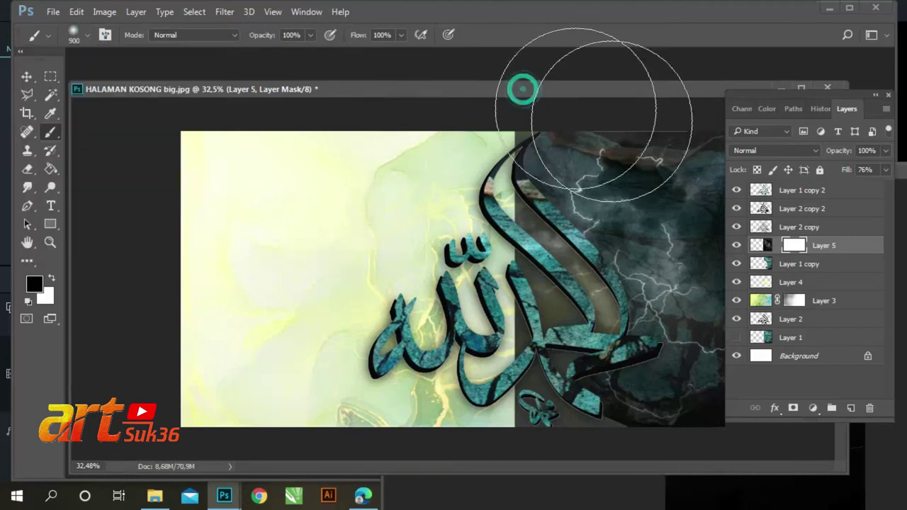
click(309, 35)
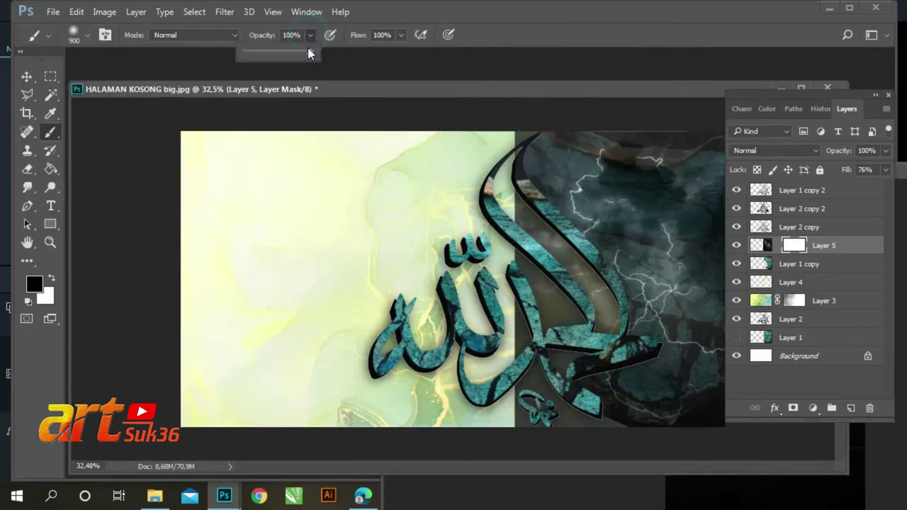
key(bracketleft)
key(bracketleft)
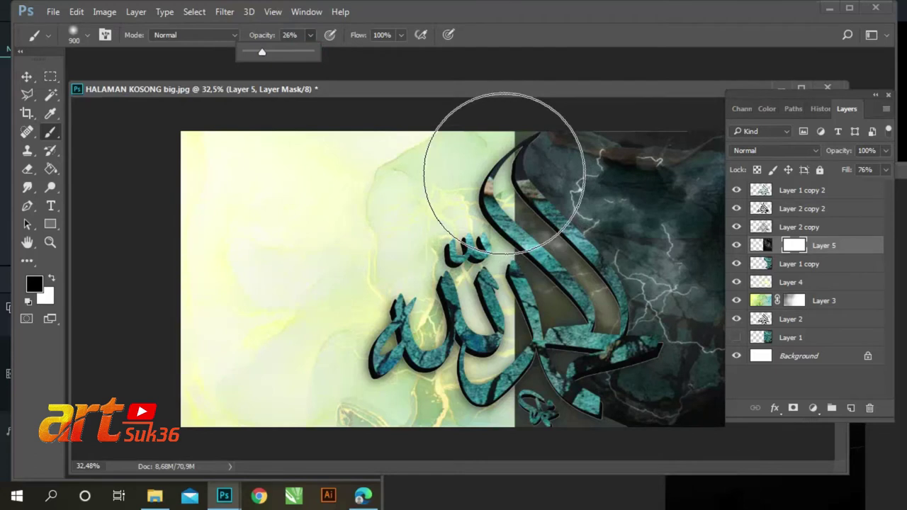
key(2)
key(6)
Fade the lightning image's hard edge behind the calligraphy and over the upper stone by painting Layer 5's mask with a 400-pixel brush
key(bracketleft)
key(bracketleft)
key(bracketleft)
mouse_move(526, 152)
mouse_down()
mouse_move(503, 249)
mouse_move(525, 140)
mouse_move(514, 171)
mouse_move(516, 235)
mouse_move(530, 253)
mouse_move(491, 393)
mouse_move(531, 408)
mouse_move(521, 352)
mouse_move(513, 397)
mouse_move(496, 394)
mouse_move(500, 418)
mouse_move(491, 399)
mouse_move(498, 347)
mouse_move(490, 429)
mouse_move(506, 439)
mouse_move(519, 409)
mouse_move(556, 422)
mouse_up()
drag(523, 111, 476, 214)
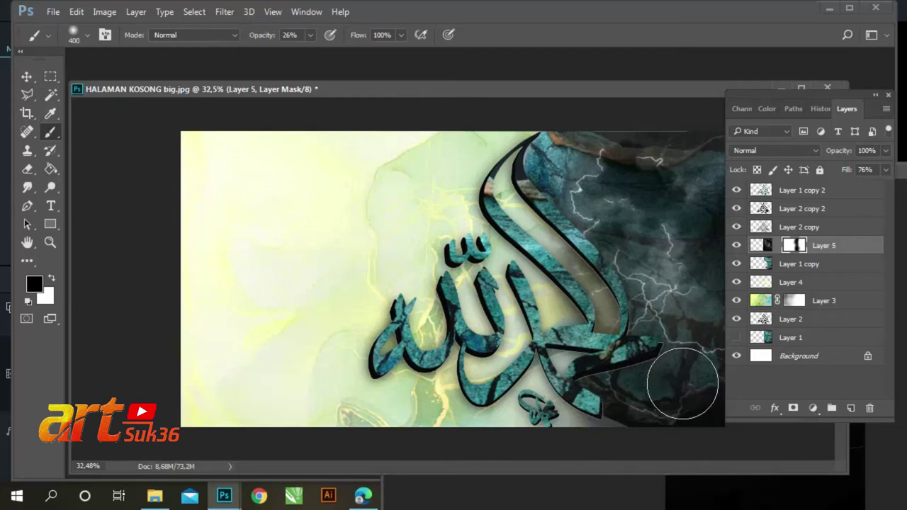
click(638, 203)
mouse_move(639, 203)
mouse_down()
mouse_move(689, 249)
mouse_move(625, 193)
mouse_move(577, 180)
mouse_move(557, 163)
mouse_move(583, 168)
mouse_move(561, 159)
mouse_up()
Bring out the brown rim along the stone's upper edge by painting Layer 5's mask with 250- and 125-pixel brushes
key(bracketleft)
key(bracketleft)
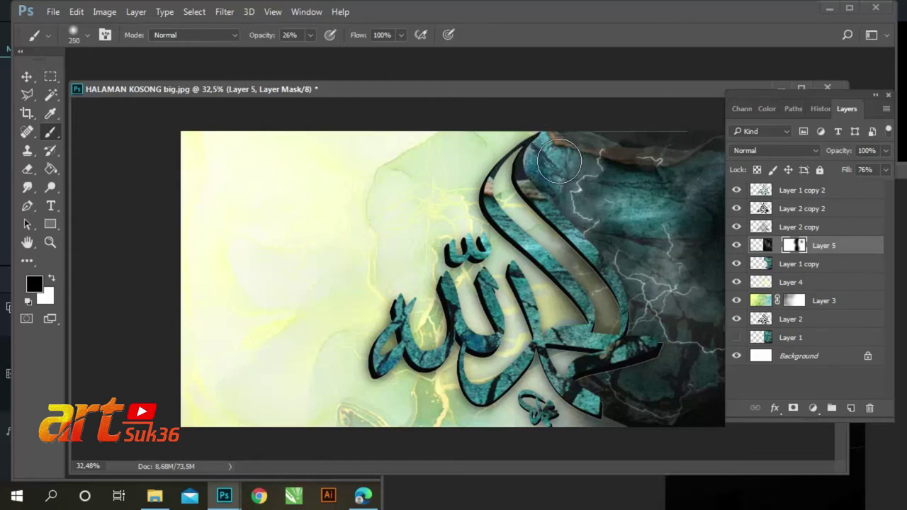
mouse_move(581, 125)
mouse_down()
mouse_move(556, 115)
mouse_move(622, 146)
mouse_up()
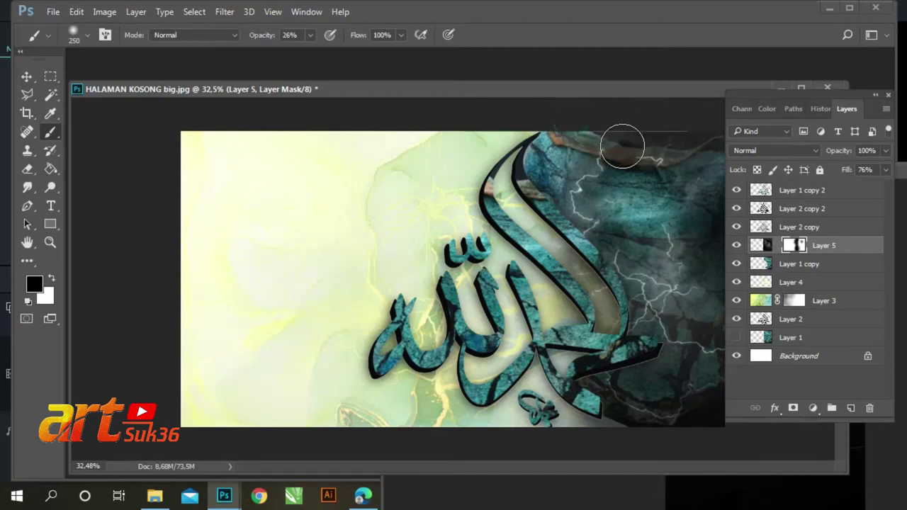
key(bracketleft)
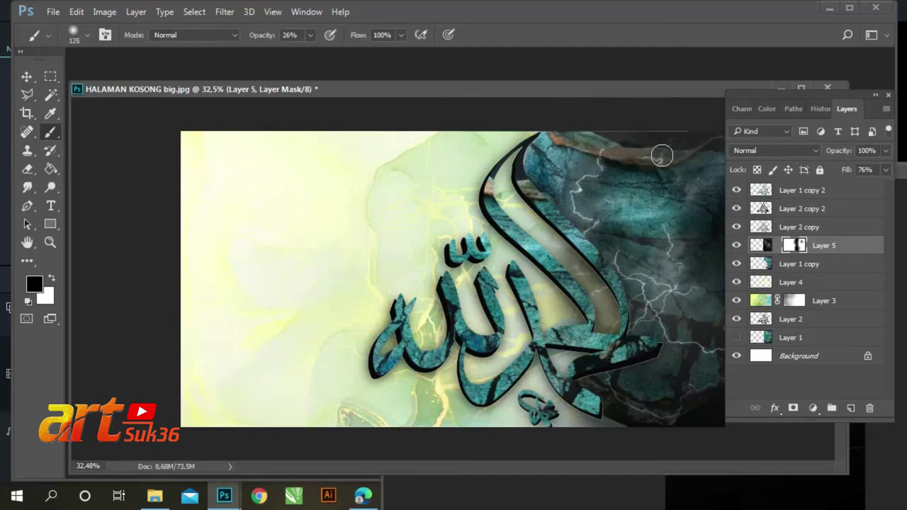
mouse_move(664, 160)
mouse_down()
mouse_move(593, 145)
mouse_move(655, 156)
mouse_up()
mouse_move(564, 131)
mouse_down()
mouse_move(551, 126)
mouse_move(637, 154)
mouse_move(673, 153)
mouse_up()
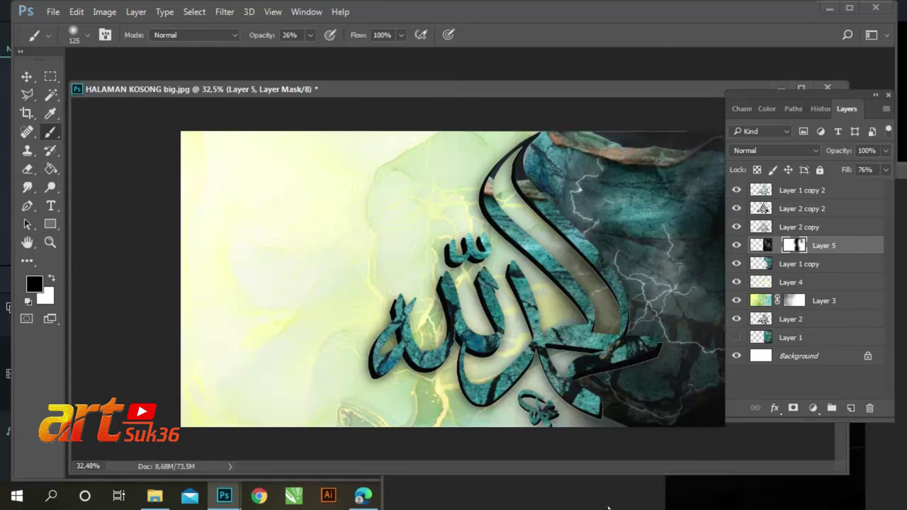
Dab Layer 5's mask with small 40- to 90-pixel brushes to reveal spots of teal stone between the lightning bolts
click(638, 241)
click(644, 239)
click(640, 239)
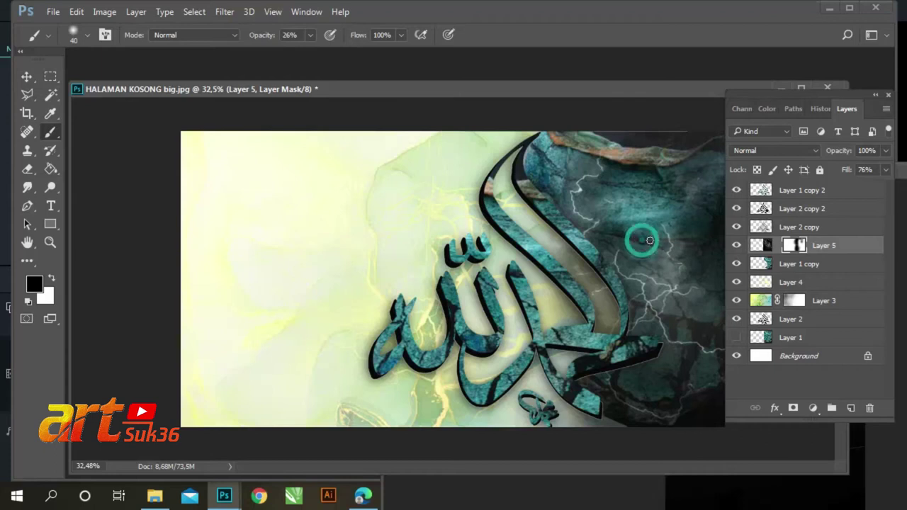
click(681, 261)
click(693, 277)
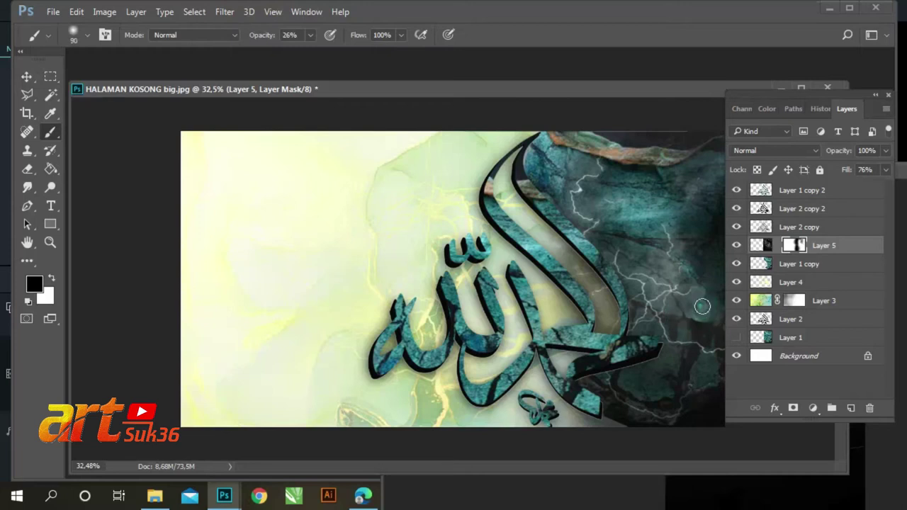
click(720, 306)
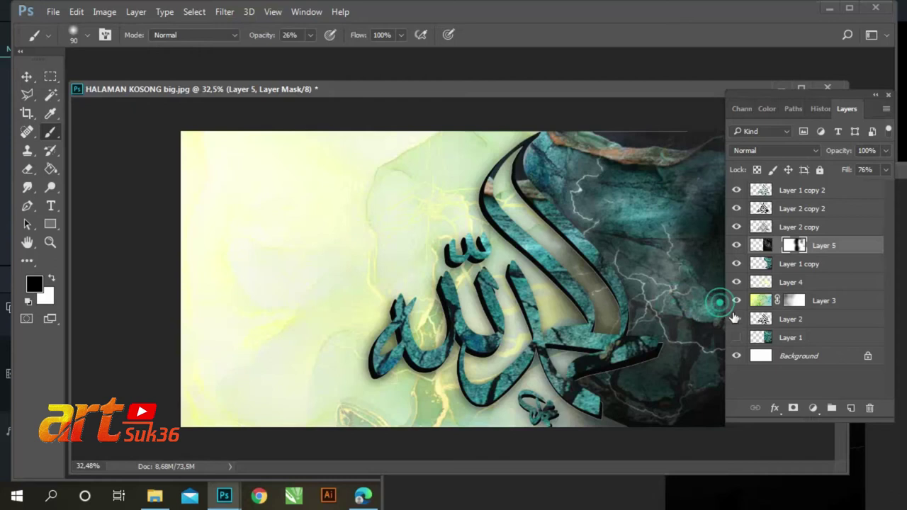
Reveal more teal stone around the calligraphy's lower tail by dabbing Layer 5's mask with a 90-pixel brush at 26% opacity
click(587, 202)
click(534, 166)
click(638, 252)
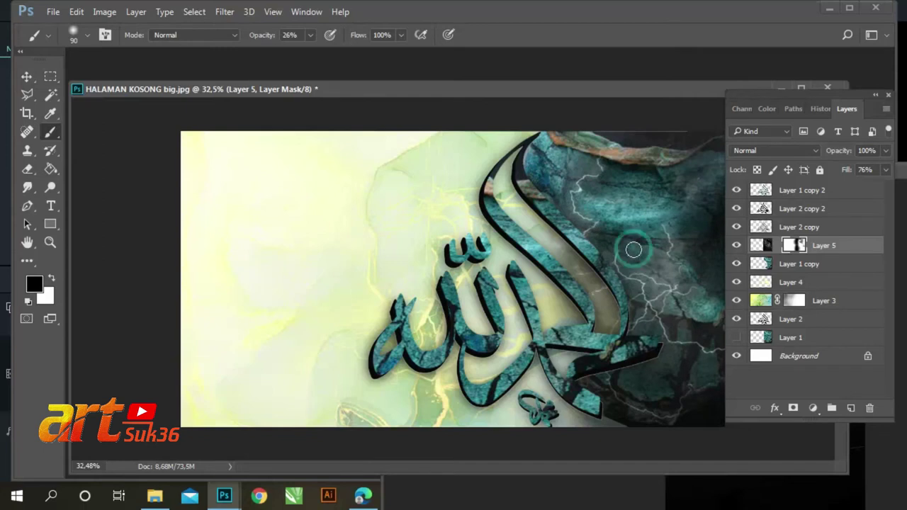
click(625, 378)
click(704, 365)
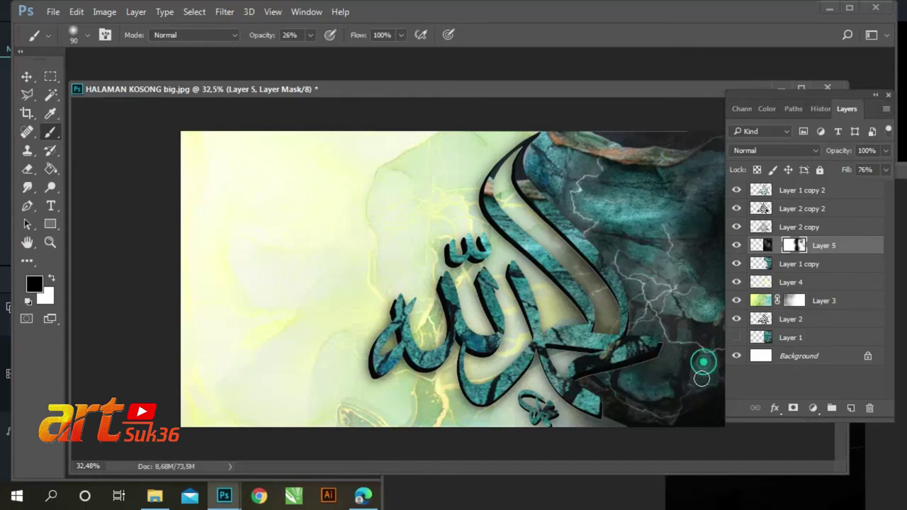
click(637, 374)
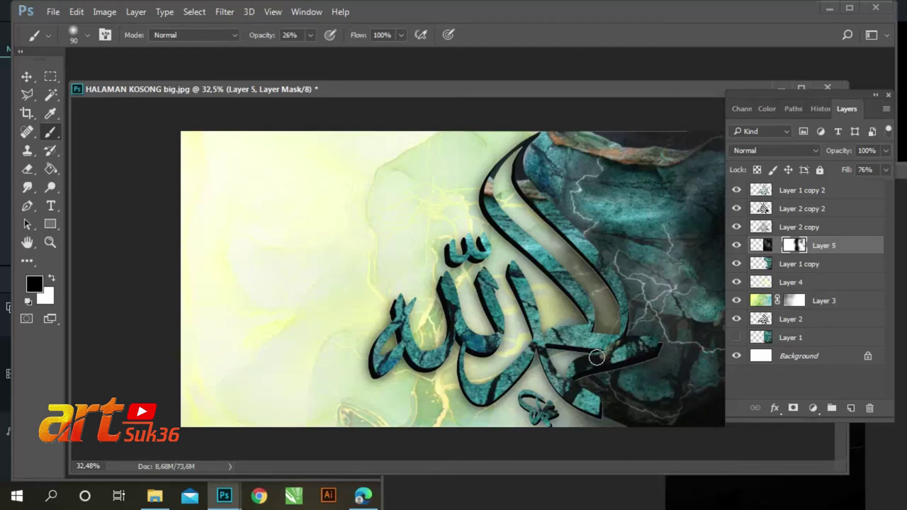
click(629, 360)
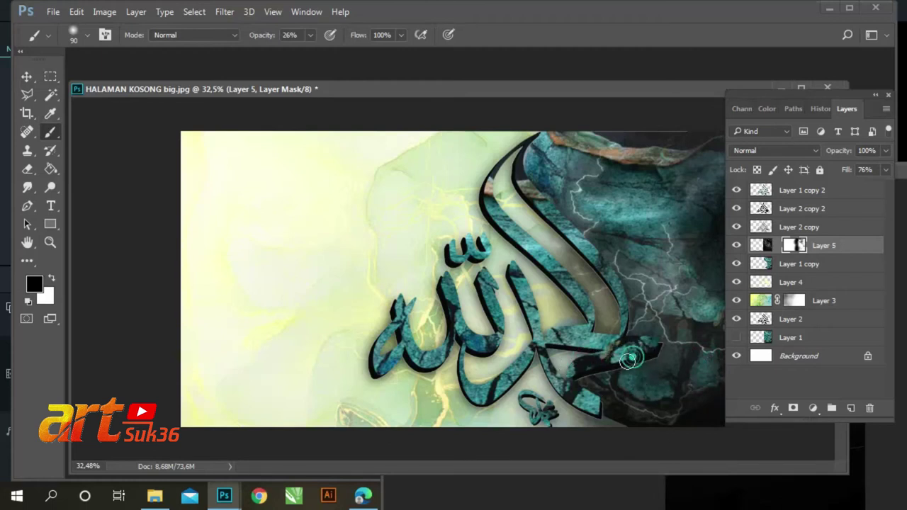
Fade the lightning image along the calligraphy's tall stroke by painting Layer 5's mask, and compare the result with Layer 5 hidden and shown
click(577, 386)
click(522, 334)
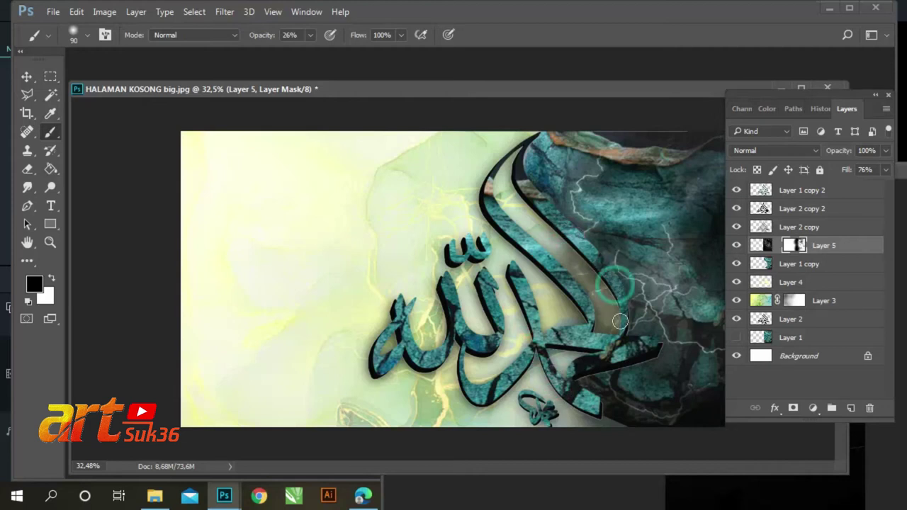
drag(569, 284, 551, 209)
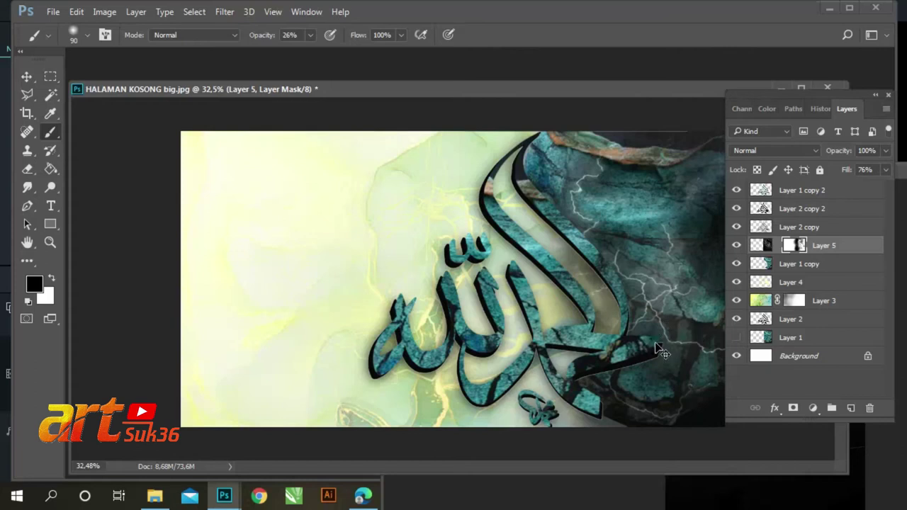
mouse_move(531, 187)
mouse_down()
mouse_move(518, 163)
mouse_move(540, 199)
mouse_up()
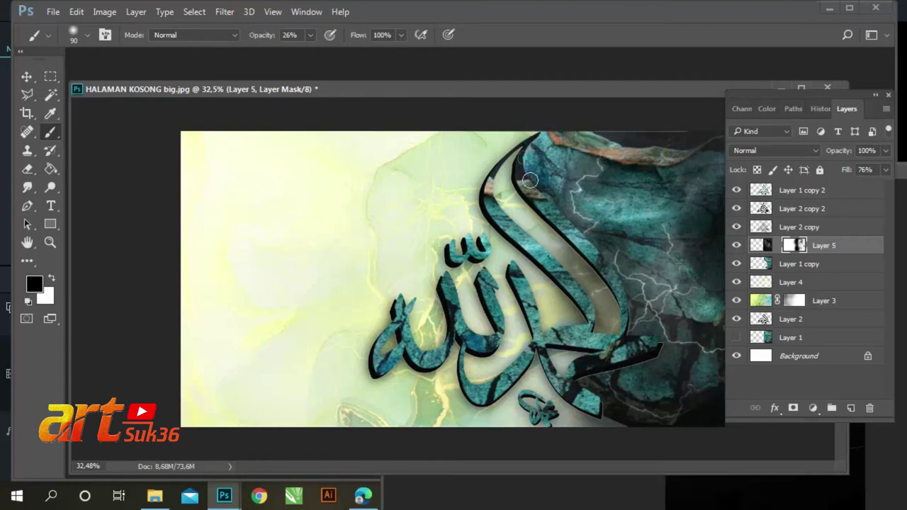
drag(614, 287, 623, 323)
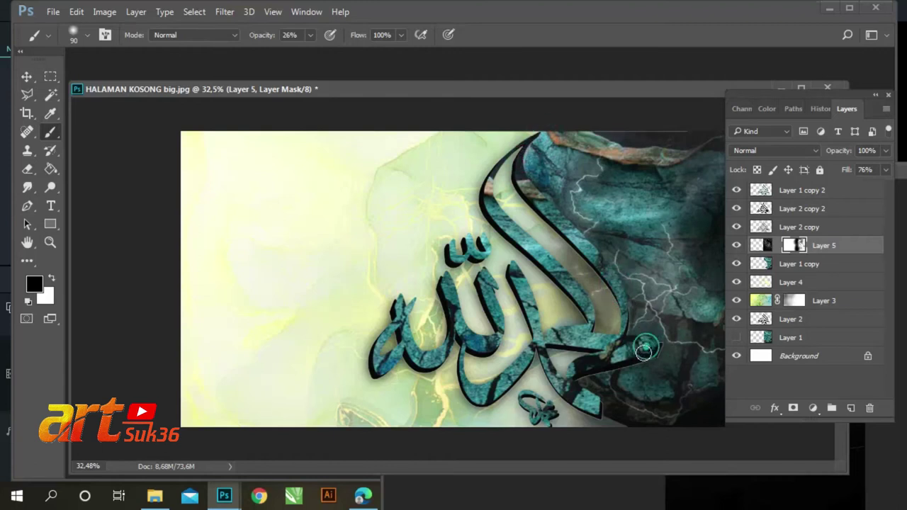
mouse_move(573, 384)
mouse_down()
mouse_move(569, 377)
mouse_move(593, 404)
mouse_move(571, 384)
mouse_up()
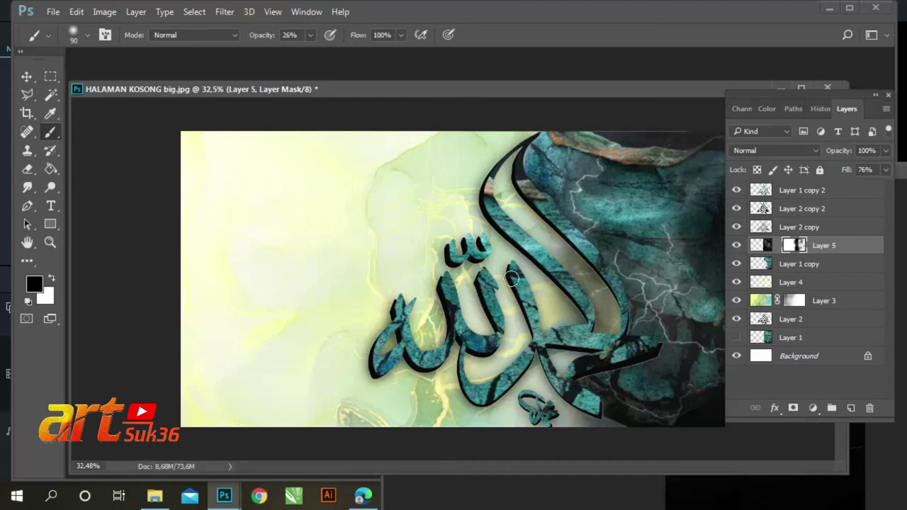
click(736, 246)
click(737, 246)
click(737, 246)
click(737, 246)
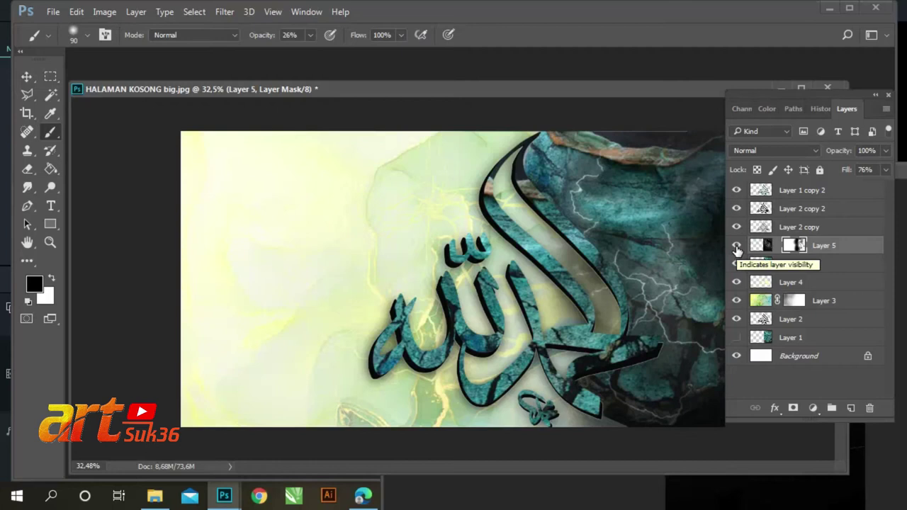
Lightly soften the haze around the calligraphy and upper stone by painting Layer 5's mask with a 175-pixel brush at 8% opacity
key(bracketright)
key(bracketright)
key(bracketright)
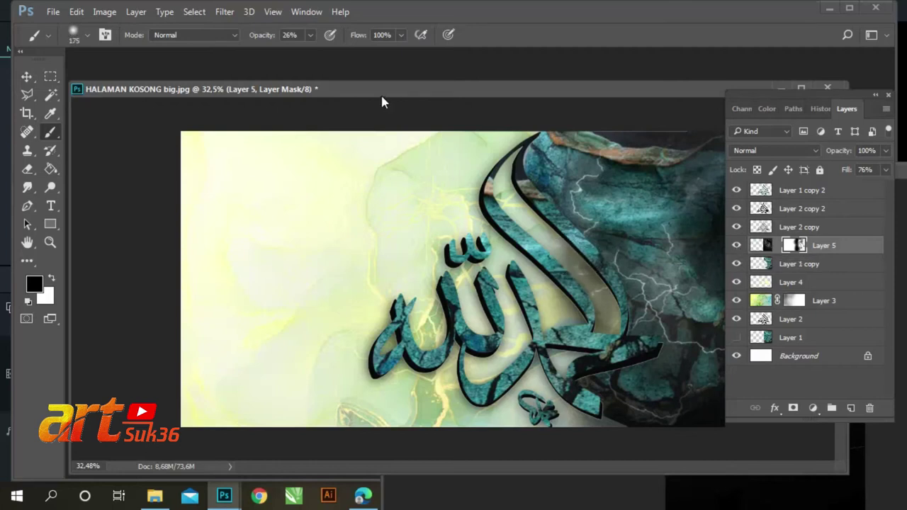
click(309, 35)
mouse_move(540, 250)
mouse_down()
mouse_move(553, 244)
mouse_move(602, 297)
mouse_move(574, 262)
mouse_move(603, 326)
mouse_move(589, 327)
mouse_move(574, 276)
mouse_move(630, 333)
mouse_move(583, 297)
mouse_move(580, 312)
mouse_move(596, 330)
mouse_move(575, 347)
mouse_move(571, 373)
mouse_move(582, 424)
mouse_up()
drag(489, 306, 493, 349)
click(568, 115)
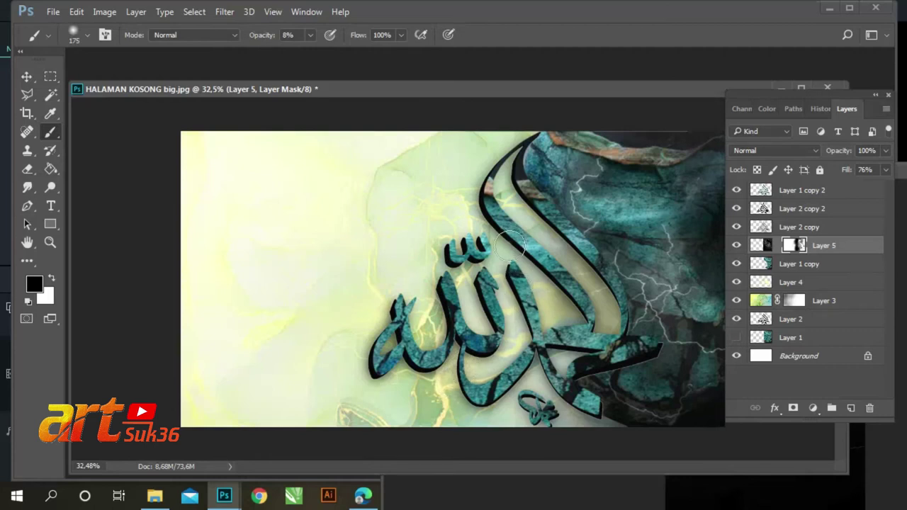
mouse_move(685, 149)
mouse_down()
mouse_move(688, 137)
mouse_move(614, 121)
mouse_move(606, 135)
mouse_up()
Clear the dark haze below the tail and inside the tall loop by painting Layer 5's mask at 33% brush opacity
click(310, 34)
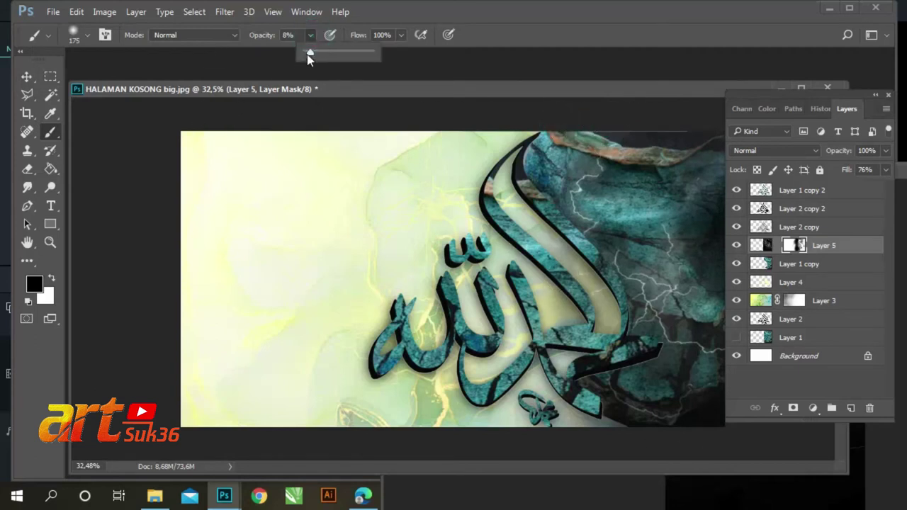
click(627, 424)
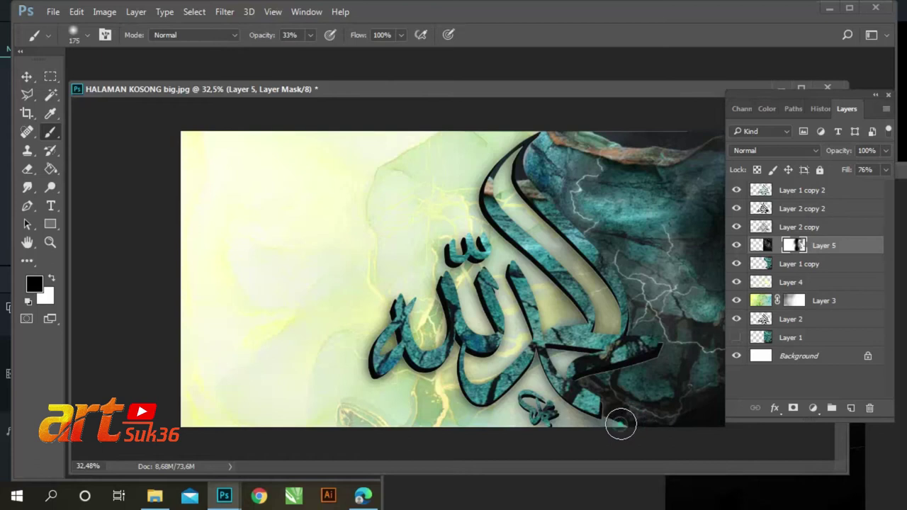
drag(622, 427, 592, 417)
click(607, 426)
click(609, 316)
mouse_move(608, 292)
mouse_down()
mouse_move(549, 219)
mouse_move(597, 272)
mouse_move(612, 320)
mouse_move(593, 341)
mouse_move(591, 316)
mouse_move(560, 265)
mouse_move(500, 204)
mouse_up()
drag(518, 141, 504, 147)
mouse_move(553, 270)
mouse_down()
mouse_move(581, 312)
mouse_move(567, 326)
mouse_move(550, 324)
mouse_move(553, 365)
mouse_up()
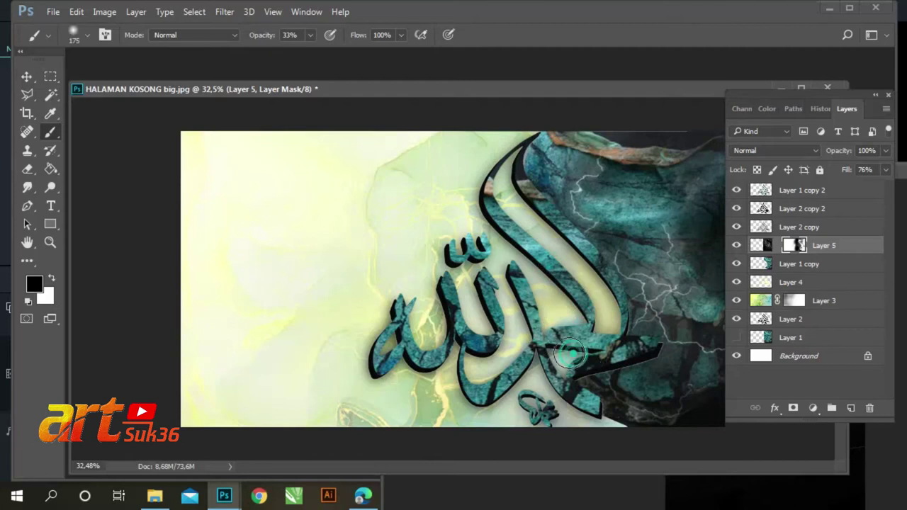
Remove the remaining haze near the small signature and the calligraphy's upper tip on Layer 5's mask, and inspect the lettering up close
drag(592, 406, 524, 385)
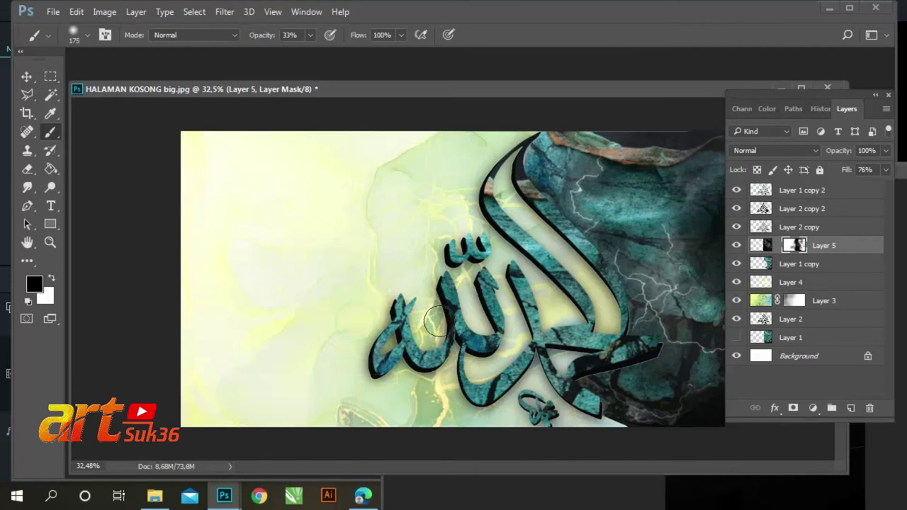
click(501, 164)
drag(501, 164, 535, 126)
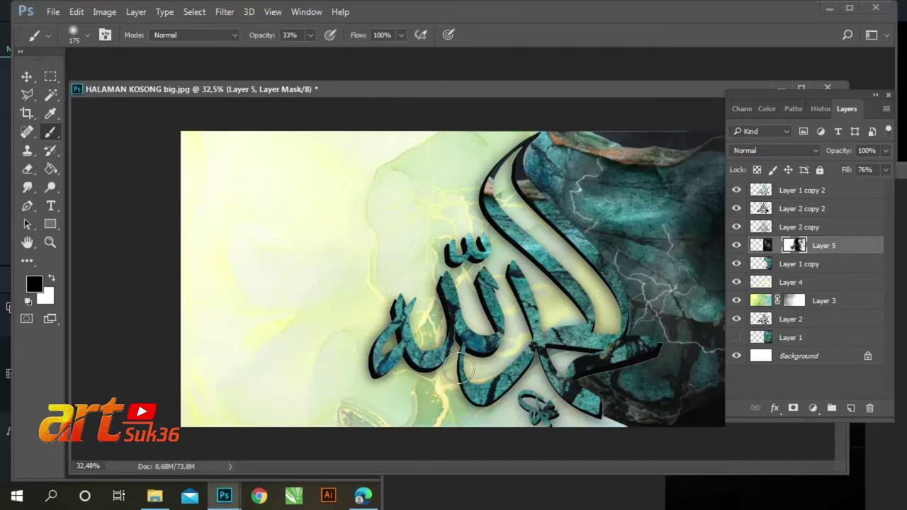
scroll(503, 361, up, 4)
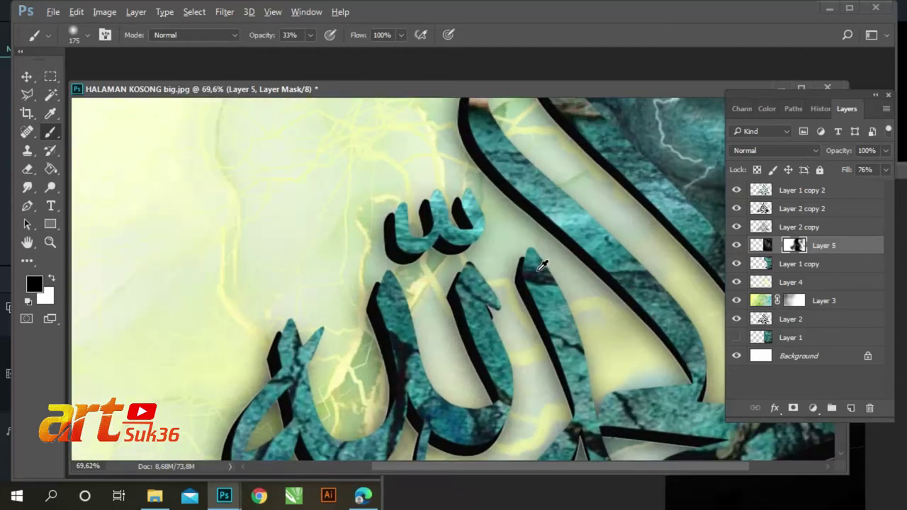
scroll(359, 271, up, 5)
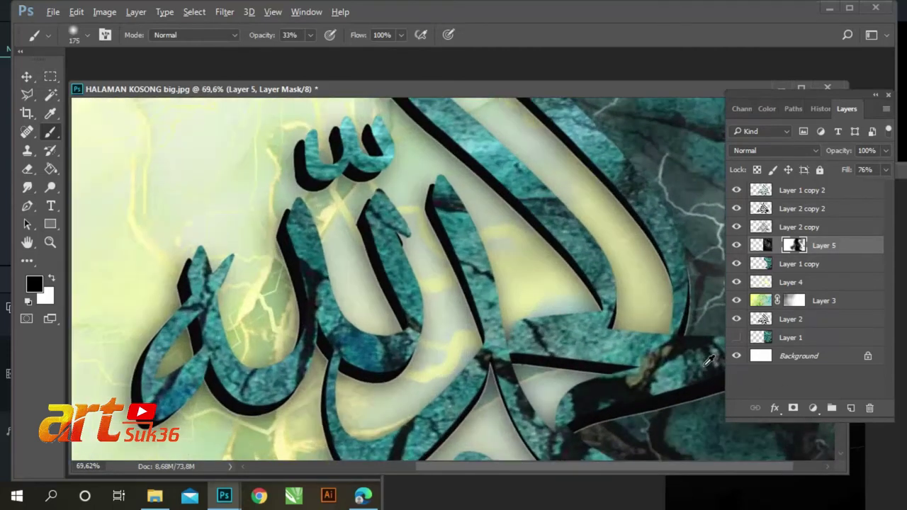
scroll(500, 273, down, 6)
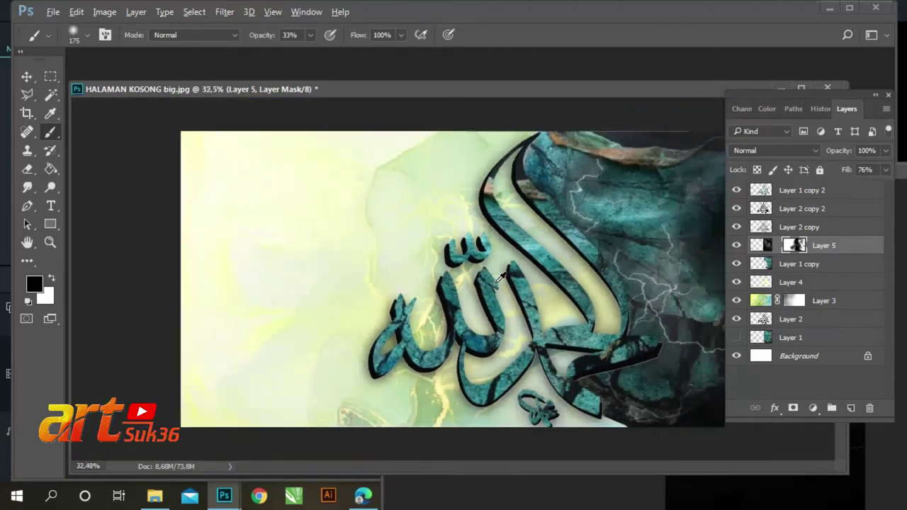
scroll(656, 338, up, 1)
Clear the view of the artwork and close the lightning source image
drag(741, 92, 775, 100)
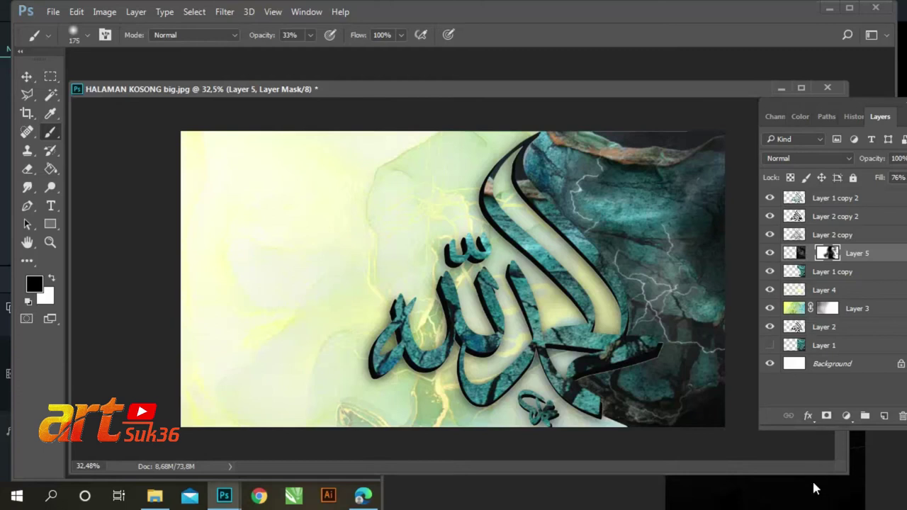
mouse_move(669, 92)
mouse_down()
mouse_move(659, 50)
mouse_move(661, 84)
mouse_up()
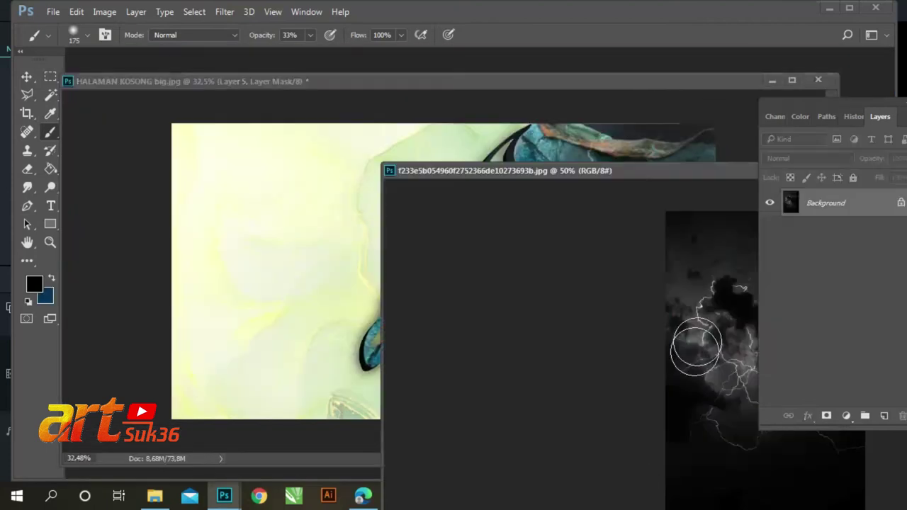
drag(725, 172, 486, 231)
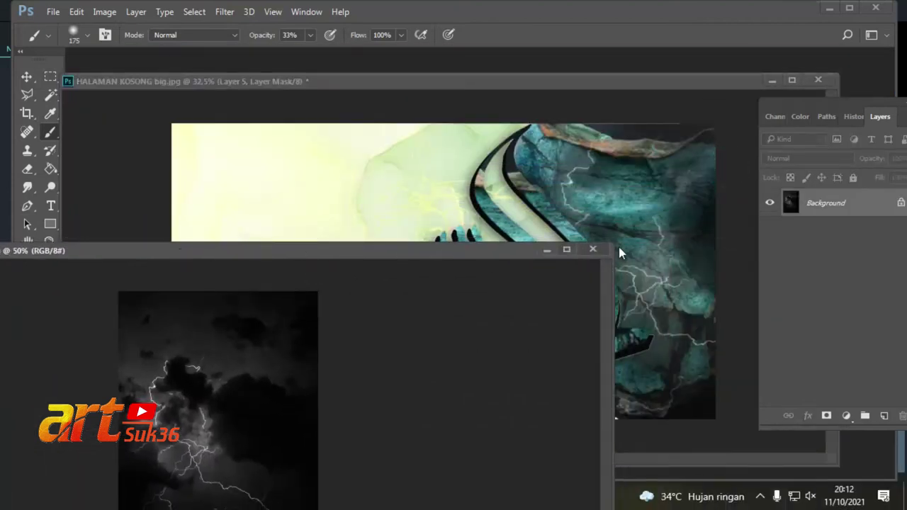
click(596, 250)
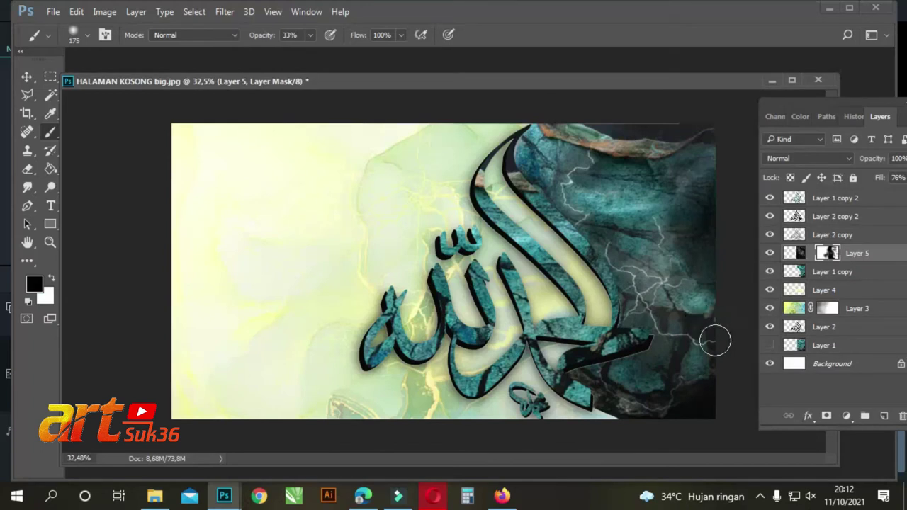
Add the black text "art suk36" in Antigoni Med over the upper stone, on a text layer above all other layers
scroll(739, 308, up, 1)
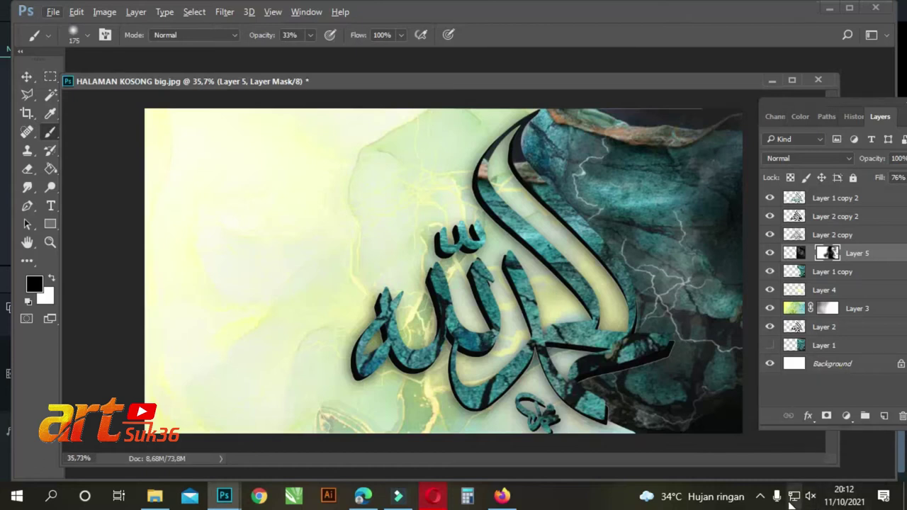
click(51, 205)
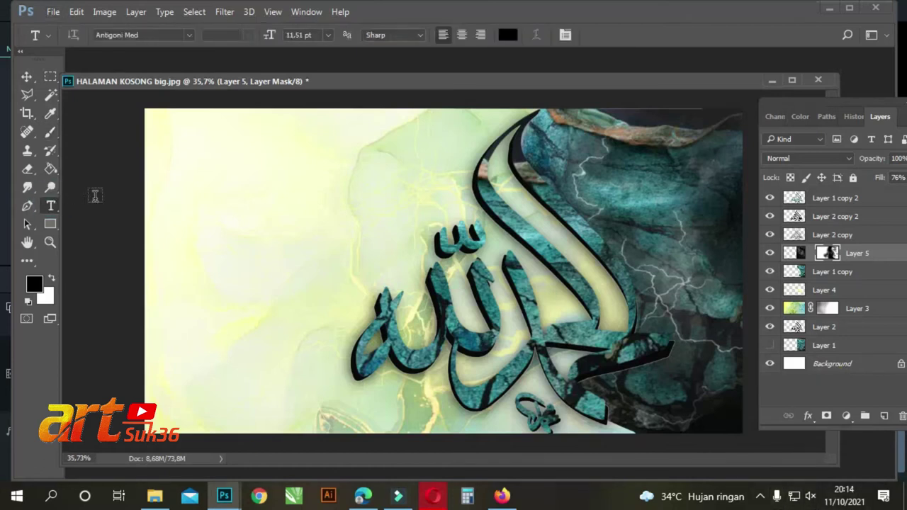
click(575, 183)
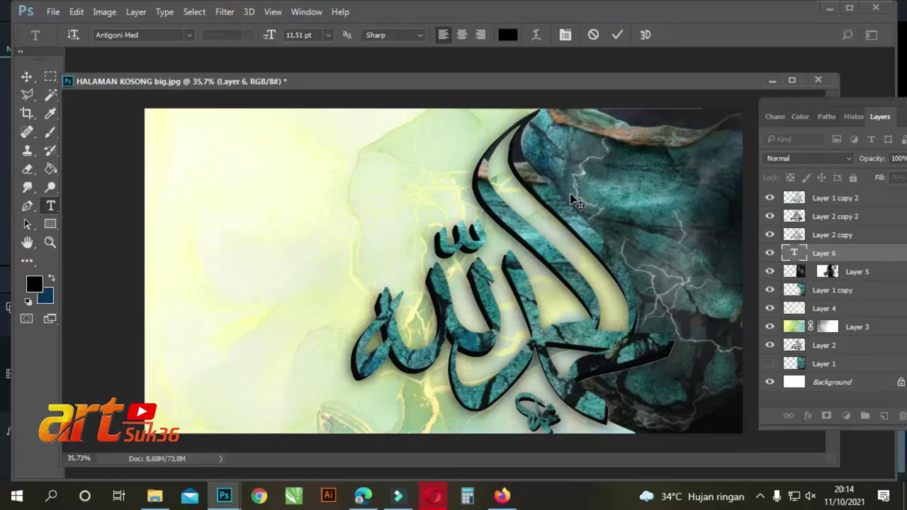
drag(822, 254, 813, 193)
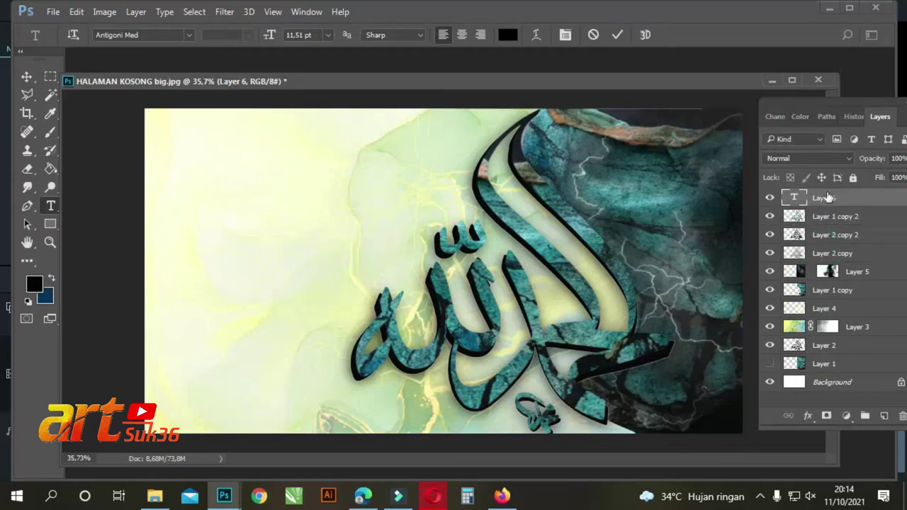
click(564, 169)
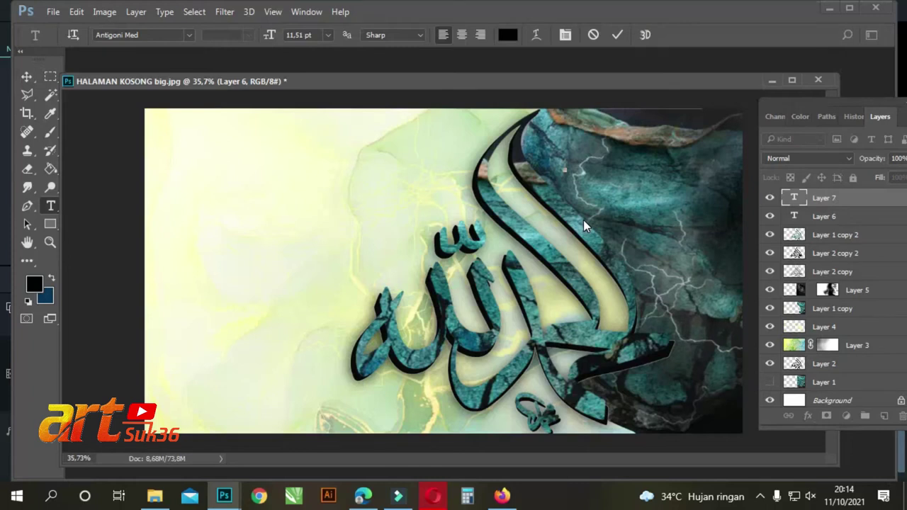
text(art suk36)
click(26, 78)
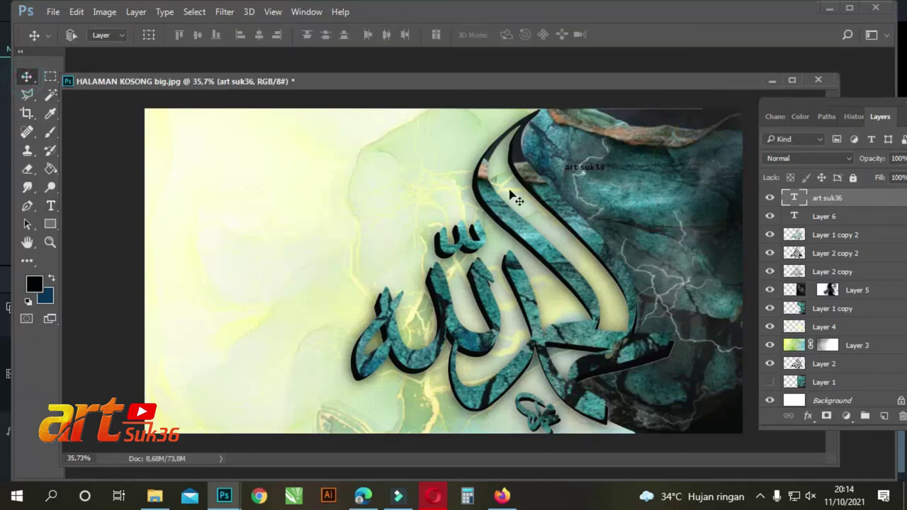
Scale the "art suk36" text to about 332% and place it just below the stone's brown rim
key(ctrl+t)
drag(607, 161, 696, 118)
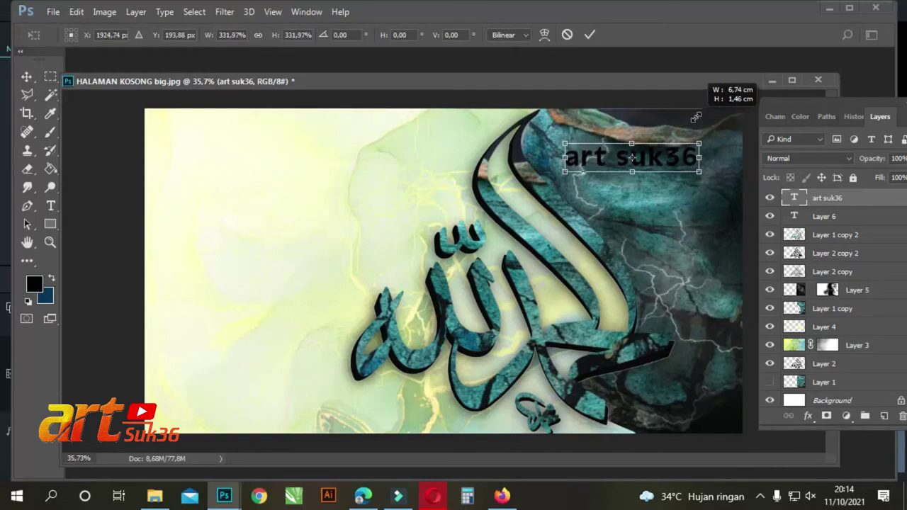
mouse_move(658, 166)
mouse_down()
mouse_move(649, 173)
mouse_move(642, 165)
mouse_move(669, 170)
mouse_up()
key(Return)
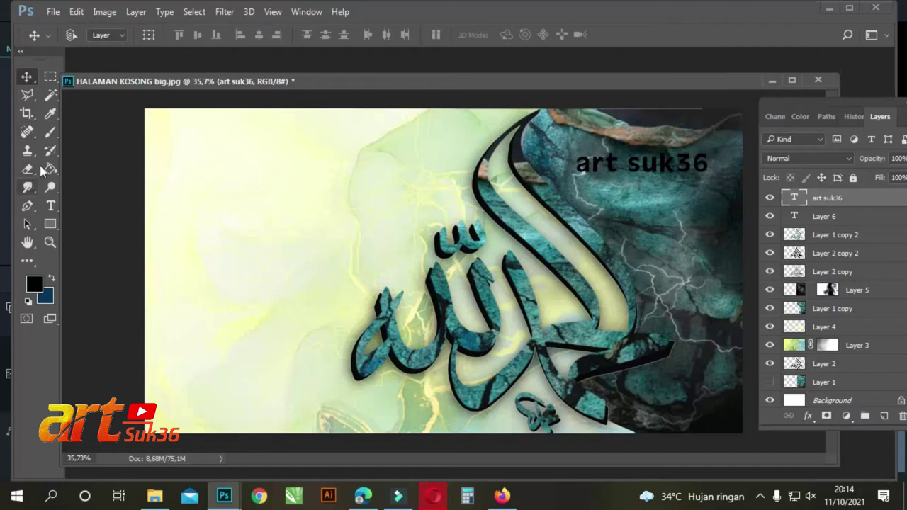
Change the font of the "art suk36" text to Abrazo Script SSi
click(51, 208)
drag(573, 160, 712, 169)
click(165, 34)
click(188, 34)
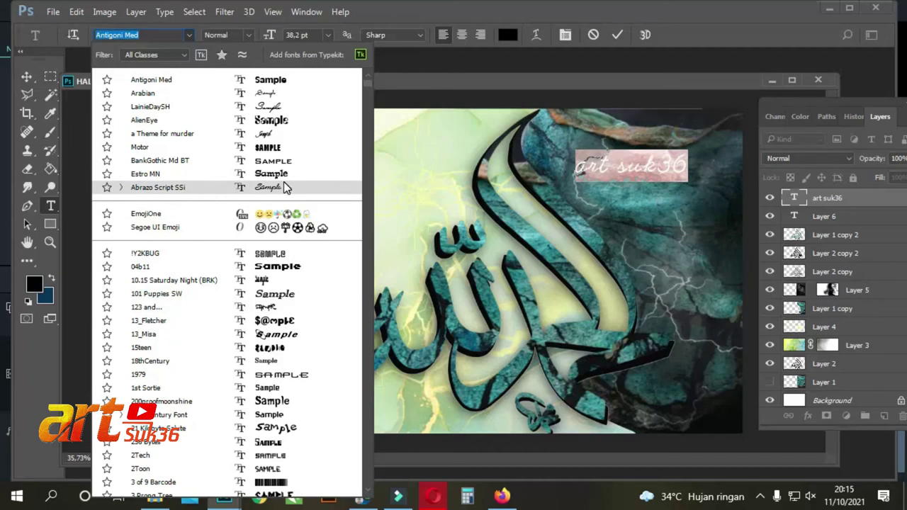
key(Escape)
key(Home)
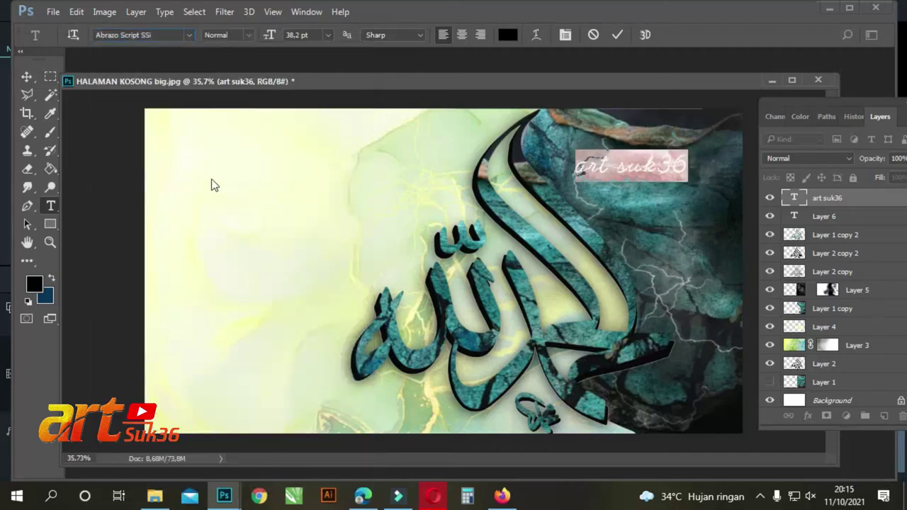
click(26, 76)
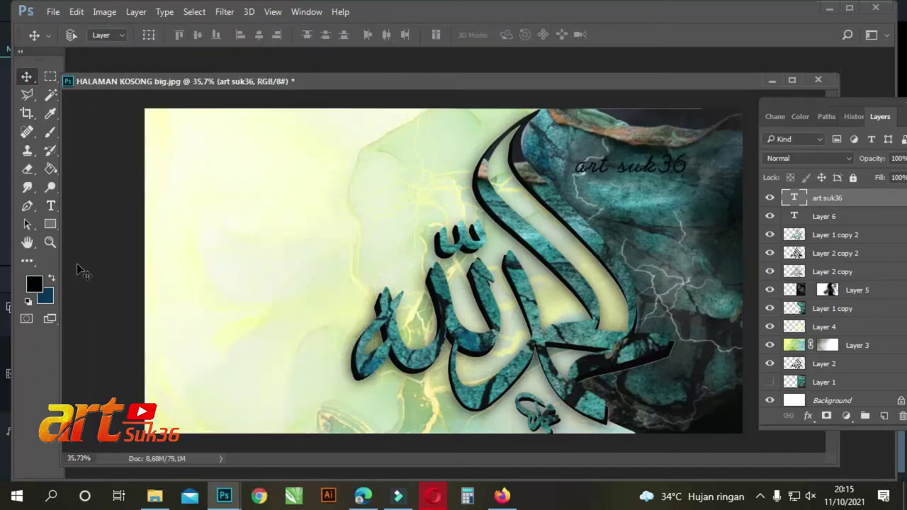
Recolour the "art suk36" text to off-white #f6f9fb
click(44, 296)
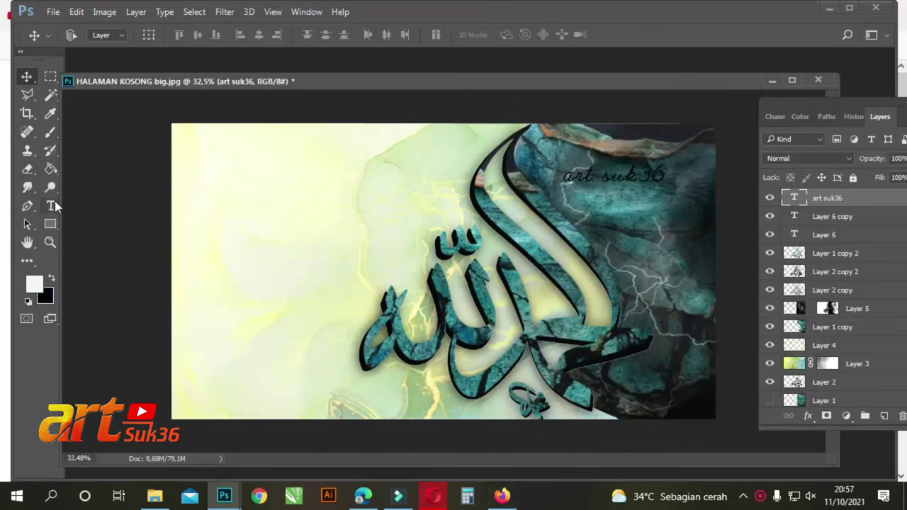
click(51, 206)
drag(564, 174, 677, 165)
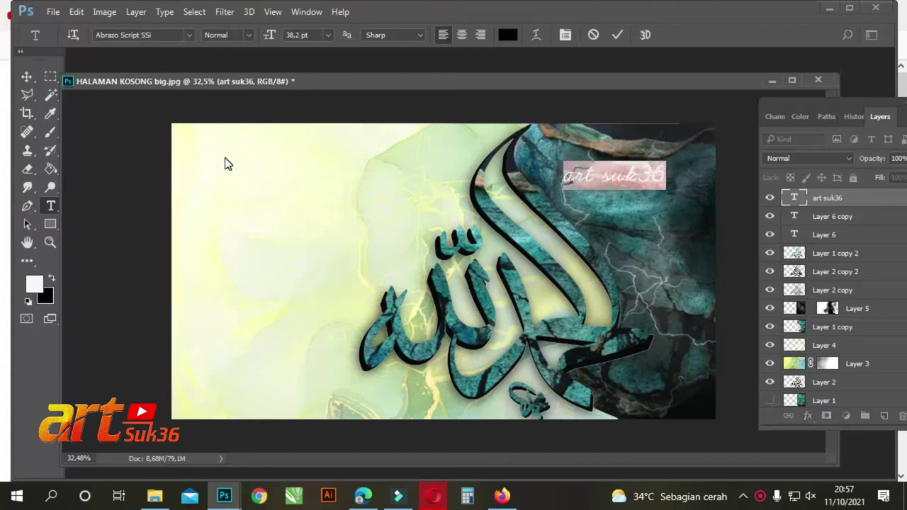
click(35, 286)
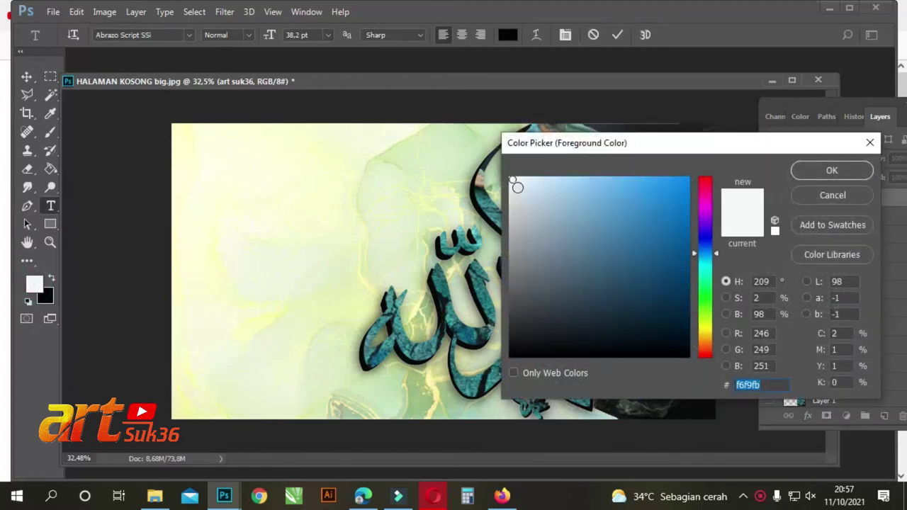
click(833, 170)
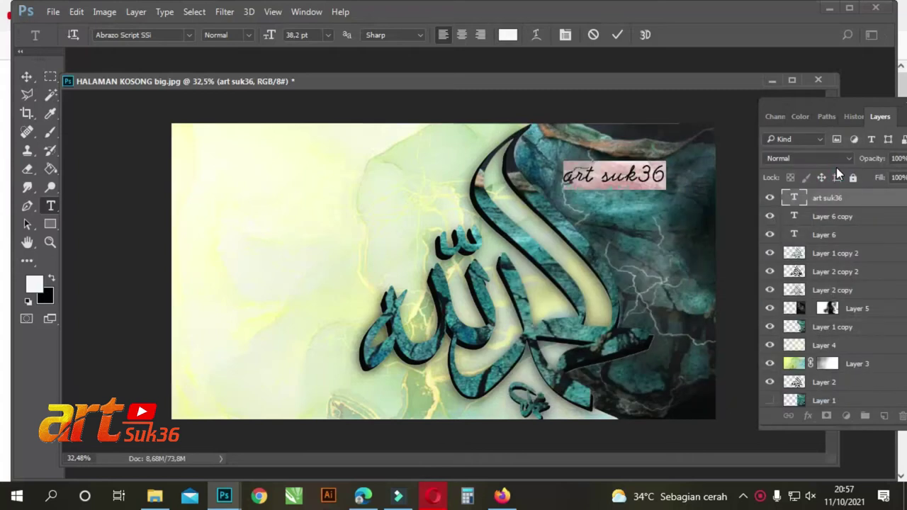
click(32, 76)
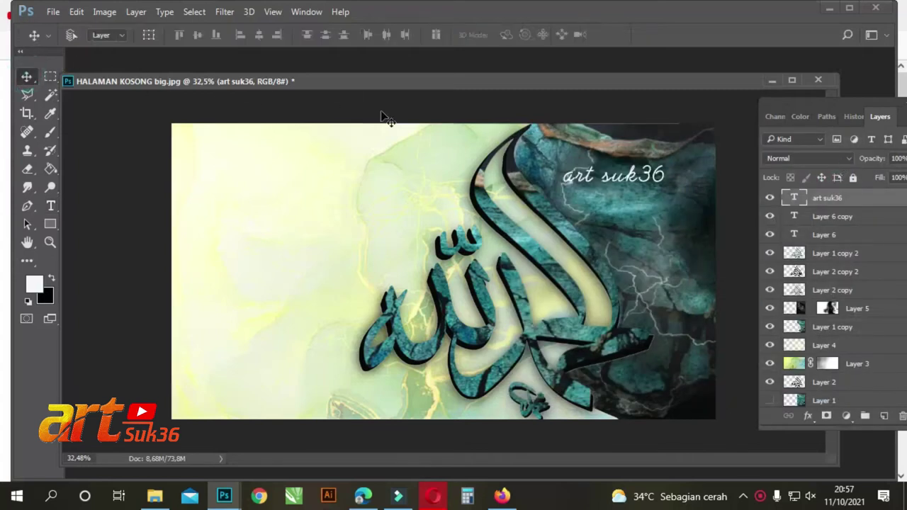
Draw a thin off-white underline beneath the full width of the "art suk36" text on a new layer
click(50, 76)
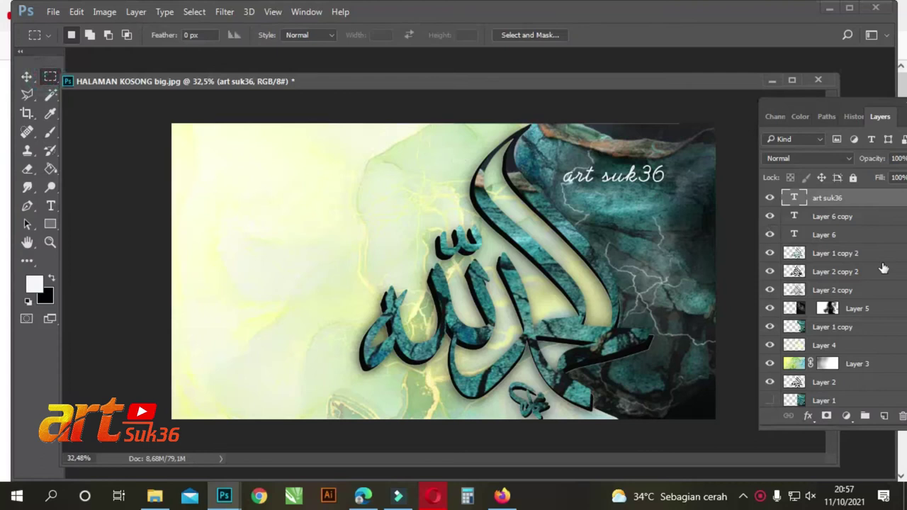
click(885, 417)
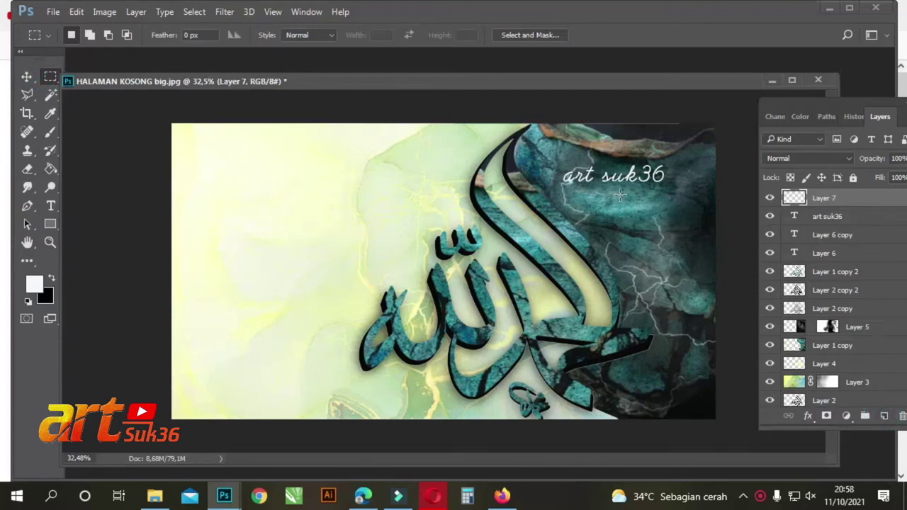
scroll(708, 171, up, 2)
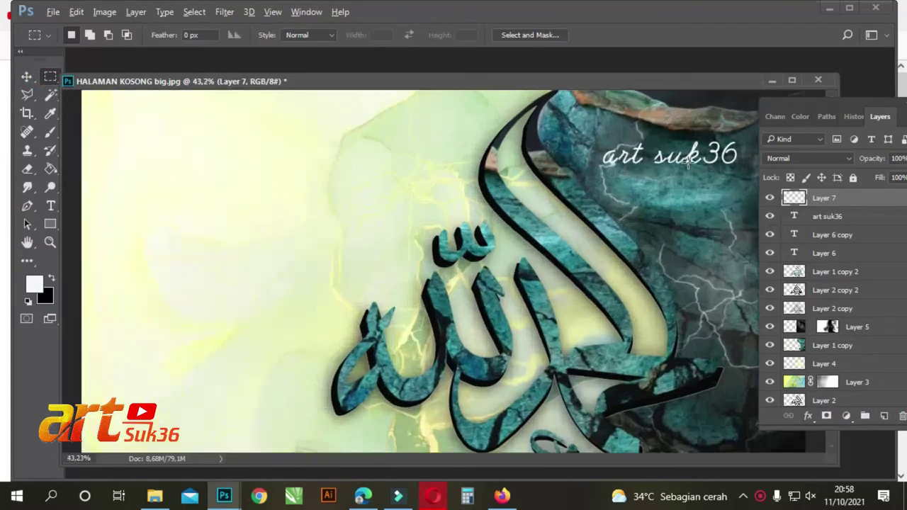
scroll(636, 193, right, 1)
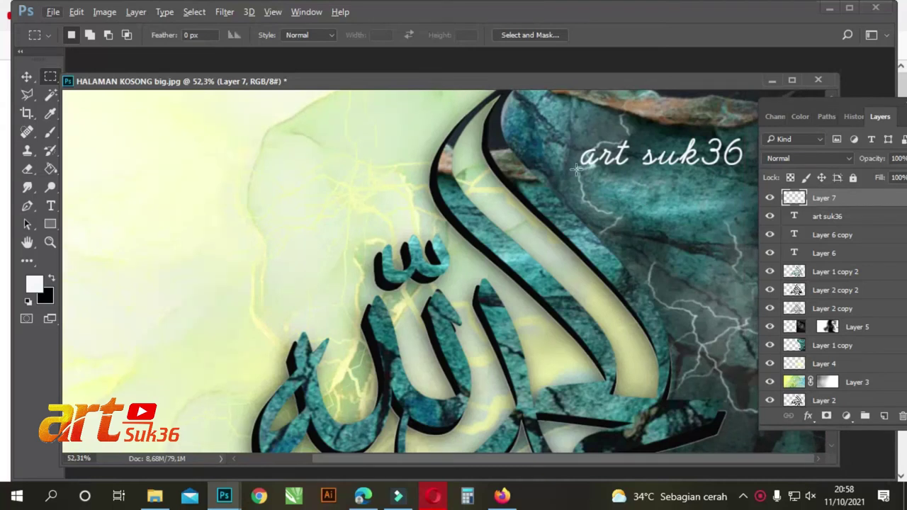
drag(578, 165, 744, 167)
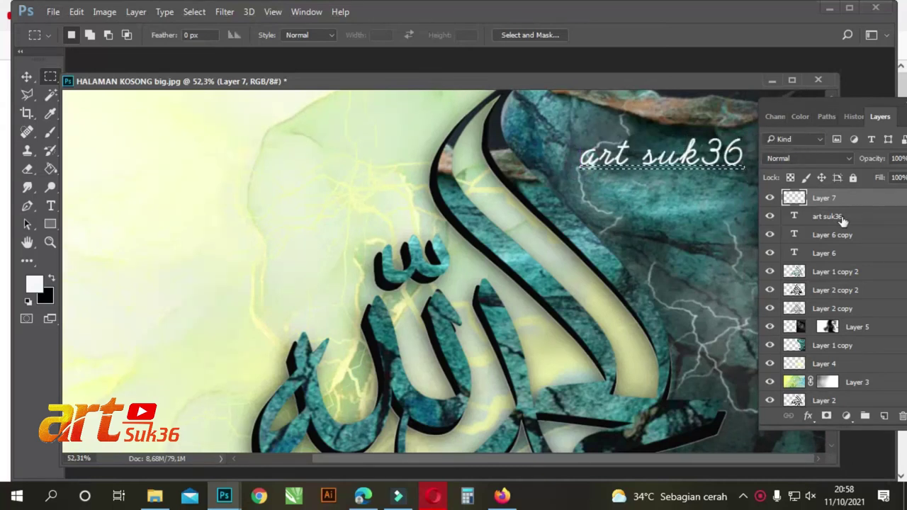
key(alt+BackSpace)
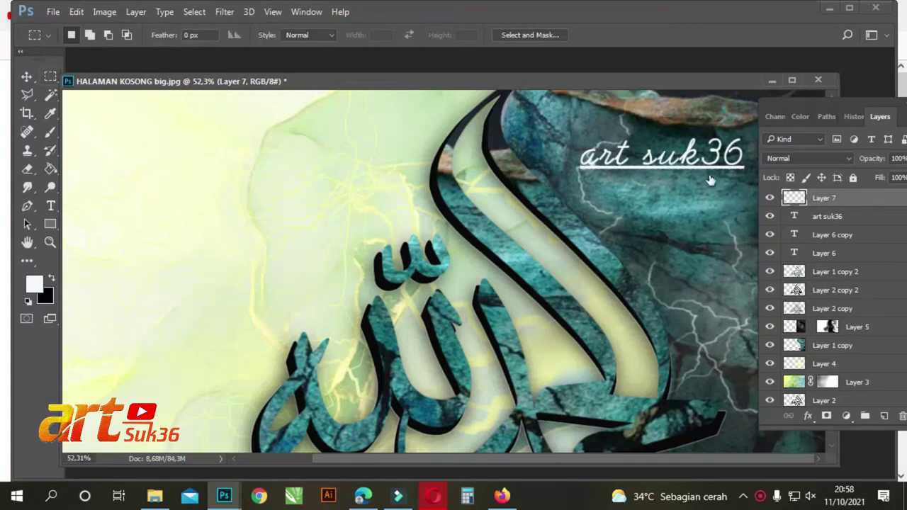
Reduce the underline's height to 37.5% and nudge it up closer to the text
key(ctrl+t)
scroll(683, 151, up, 6)
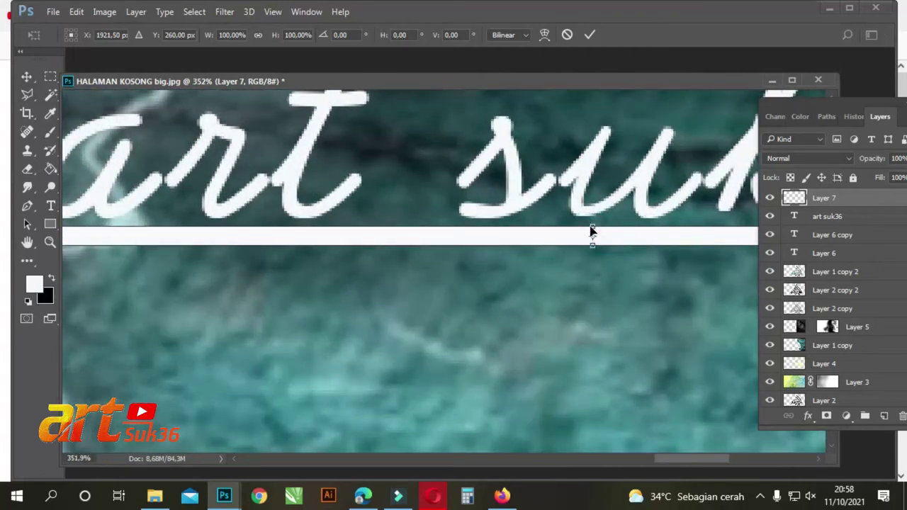
drag(593, 226, 593, 240)
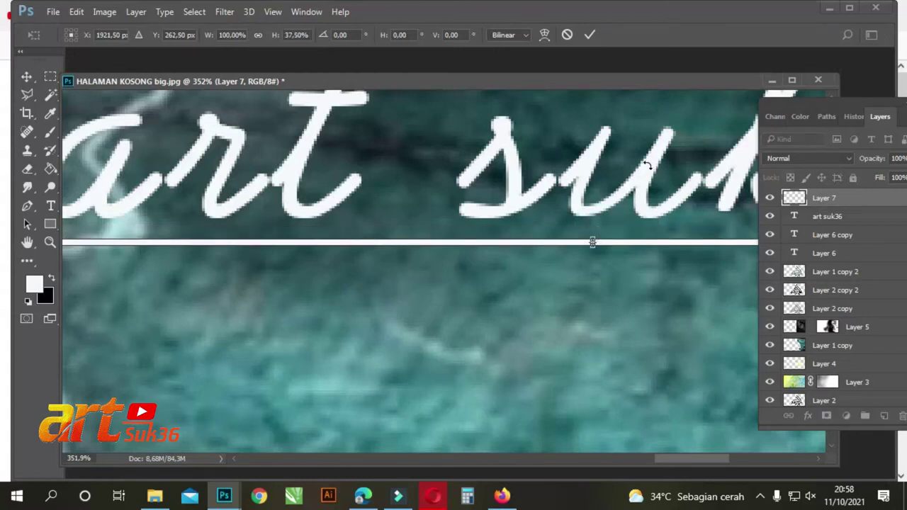
key(Up)
key(Up)
key(Up)
key(Return)
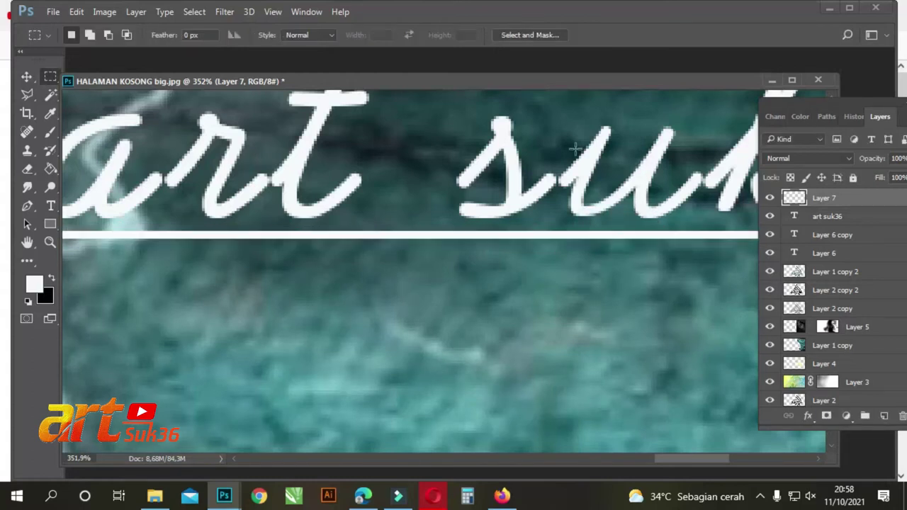
scroll(575, 148, down, 5)
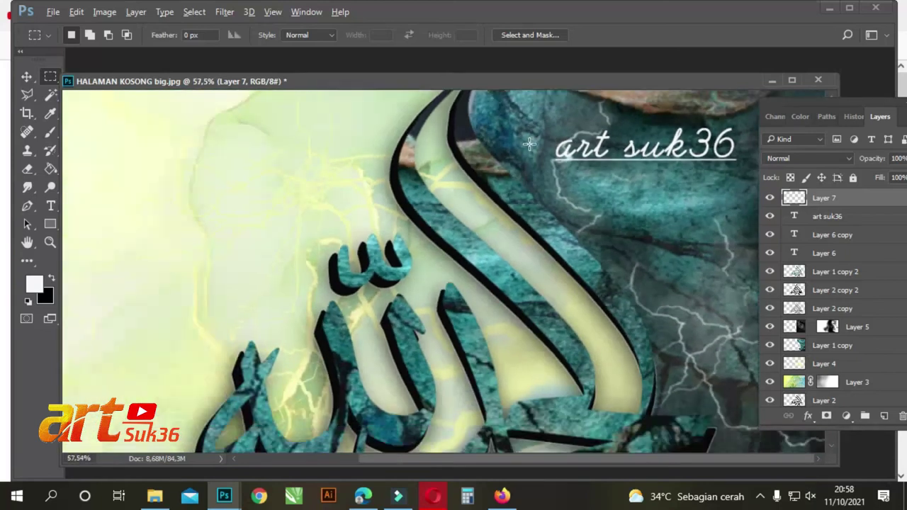
scroll(530, 143, down, 2)
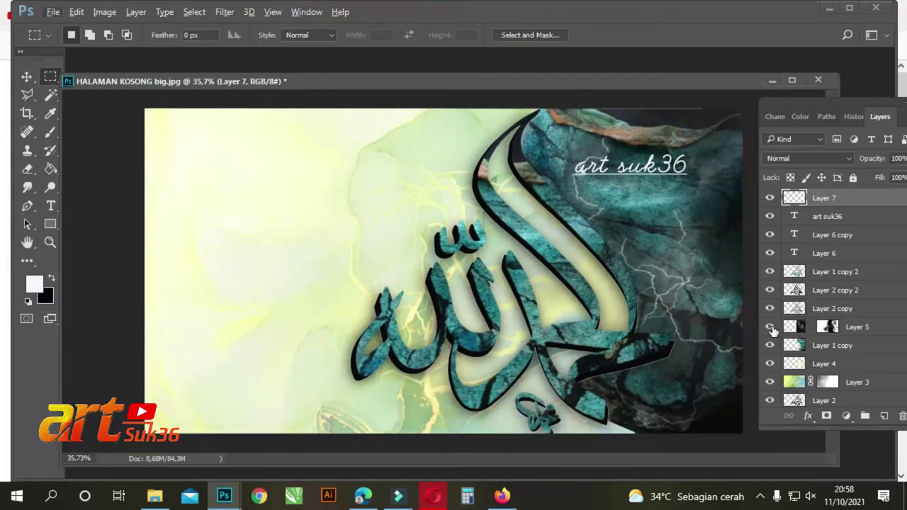
Fade the lightning over the stone by painting black on Layer 5's mask with a large soft brush at 33% opacity
click(827, 327)
click(45, 278)
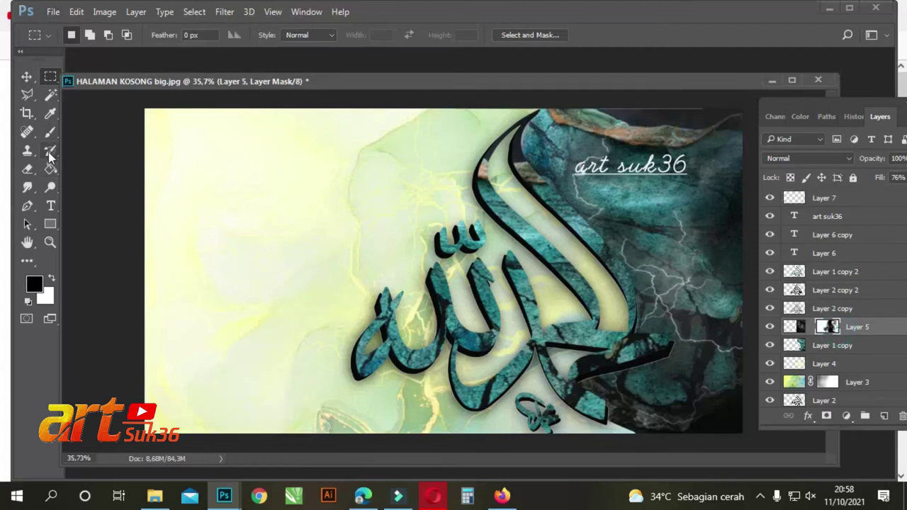
click(49, 133)
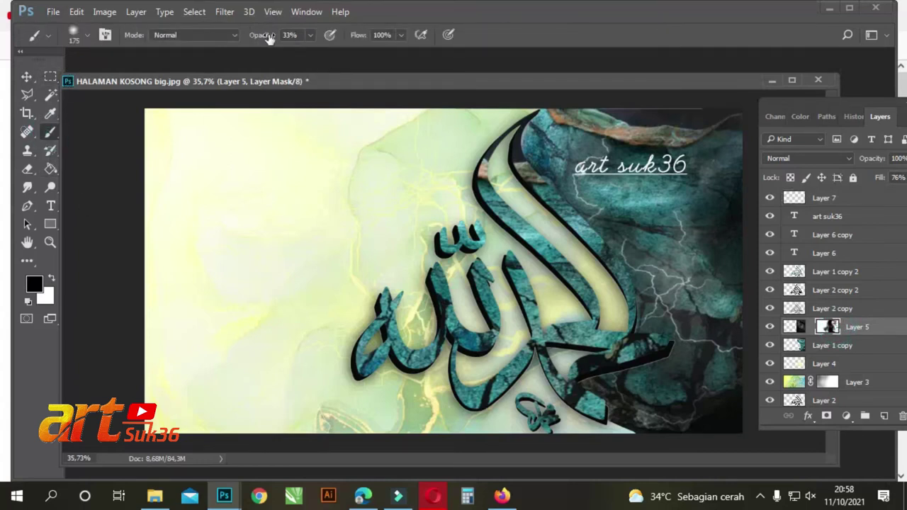
click(86, 36)
click(572, 75)
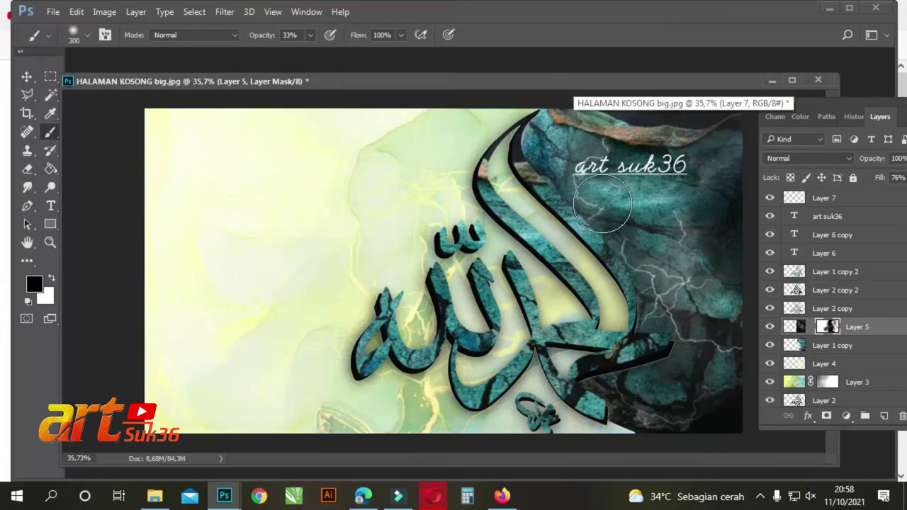
key(bracketright)
key(bracketright)
key(bracketright)
key(bracketright)
key(bracketright)
mouse_move(556, 139)
mouse_down()
mouse_move(540, 157)
mouse_move(542, 190)
mouse_move(582, 225)
mouse_move(601, 284)
mouse_move(675, 202)
mouse_move(726, 217)
mouse_move(673, 252)
mouse_move(624, 360)
mouse_move(574, 364)
mouse_move(574, 348)
mouse_move(616, 408)
mouse_move(646, 425)
mouse_move(720, 392)
mouse_move(719, 343)
mouse_move(696, 353)
mouse_move(626, 341)
mouse_move(629, 292)
mouse_move(607, 245)
mouse_move(532, 176)
mouse_move(569, 97)
mouse_move(542, 258)
mouse_move(637, 309)
mouse_up()
Shrink the brush to 175 px and paint the lightning layer's mask along the stone's upper edge beside the calligraphy
key(bracketleft)
key(bracketleft)
key(bracketleft)
key(bracketleft)
key(bracketleft)
key(bracketleft)
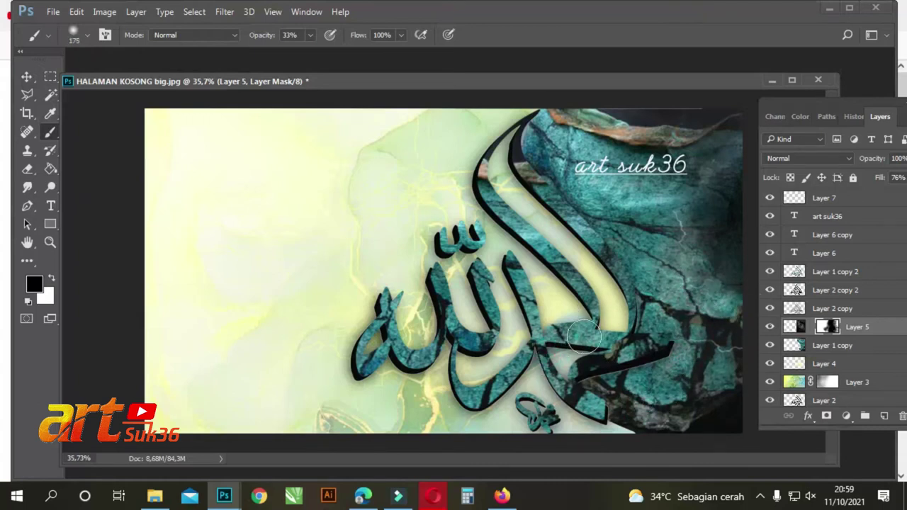
mouse_move(549, 118)
mouse_down()
mouse_move(612, 136)
mouse_move(567, 128)
mouse_up()
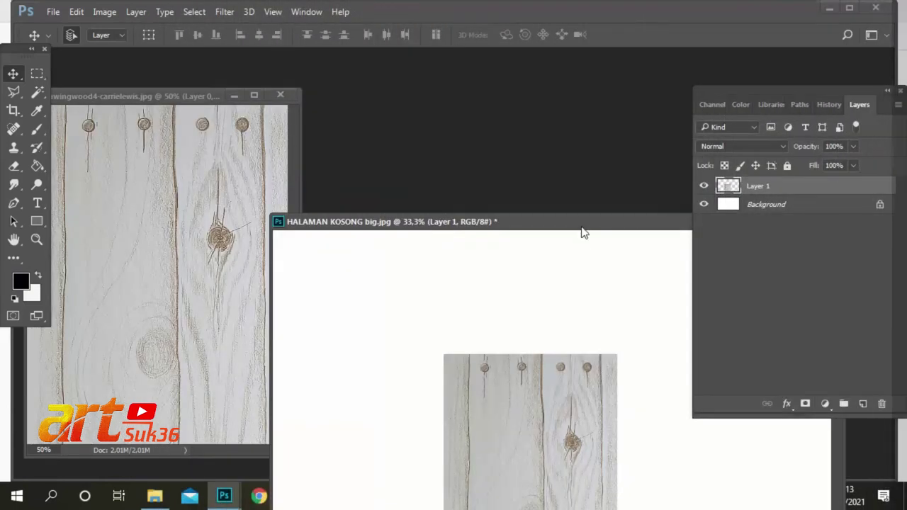
Rotate the wood texture 90° and scale it to 190.20% width and 267.75% height so it covers the canvas
drag(582, 224, 441, 130)
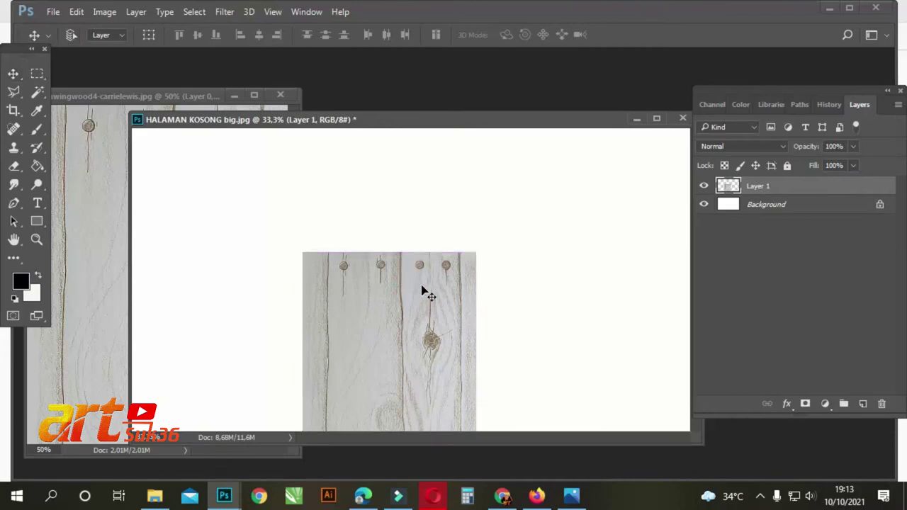
key(ctrl+t)
drag(478, 232, 551, 465)
drag(502, 279, 705, 122)
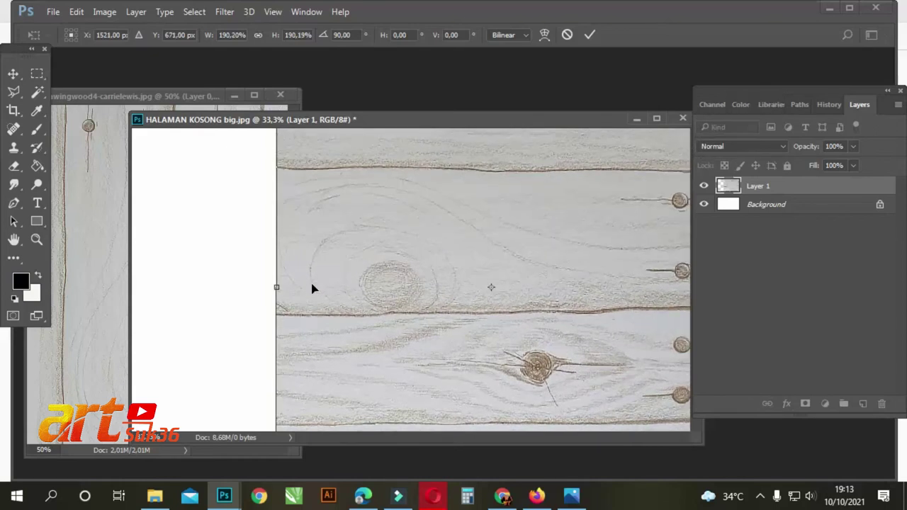
drag(276, 289, 102, 304)
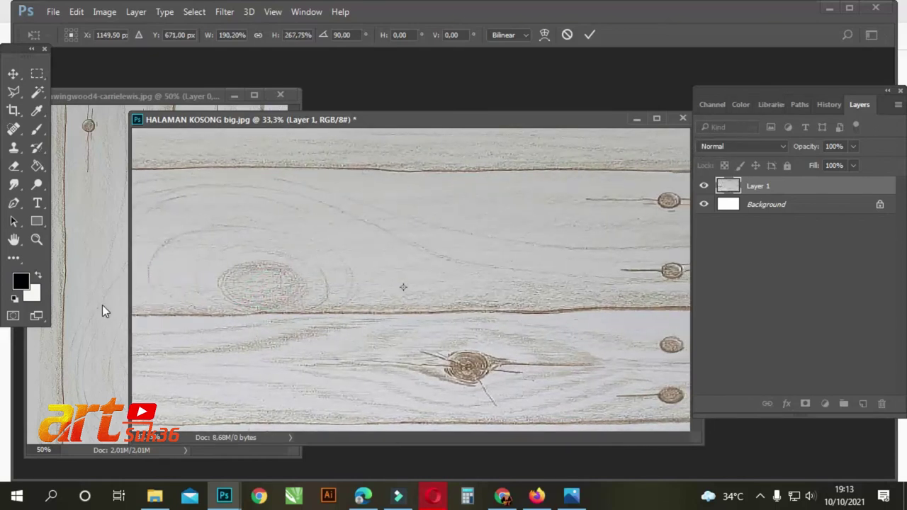
key(Return)
scroll(267, 285, down, 1)
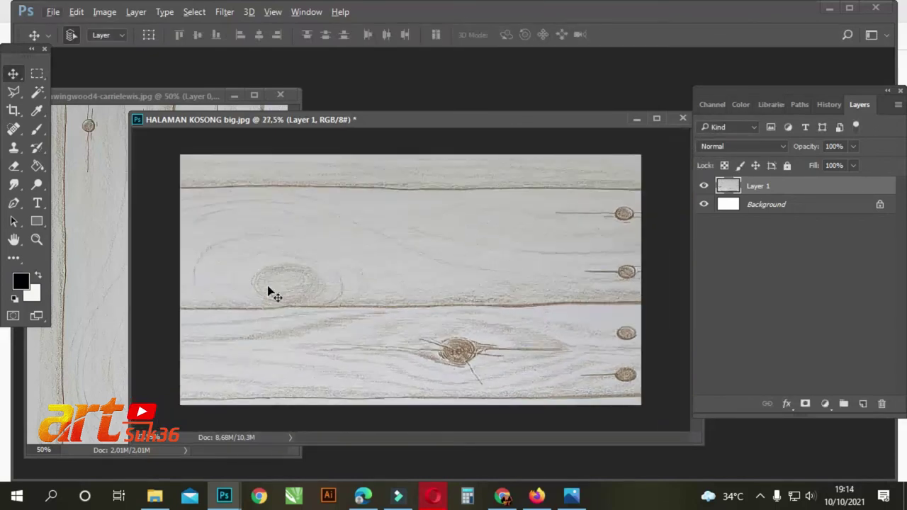
Close the wood source image drawingwood4-carrielewis.jpg without saving its changes
click(171, 96)
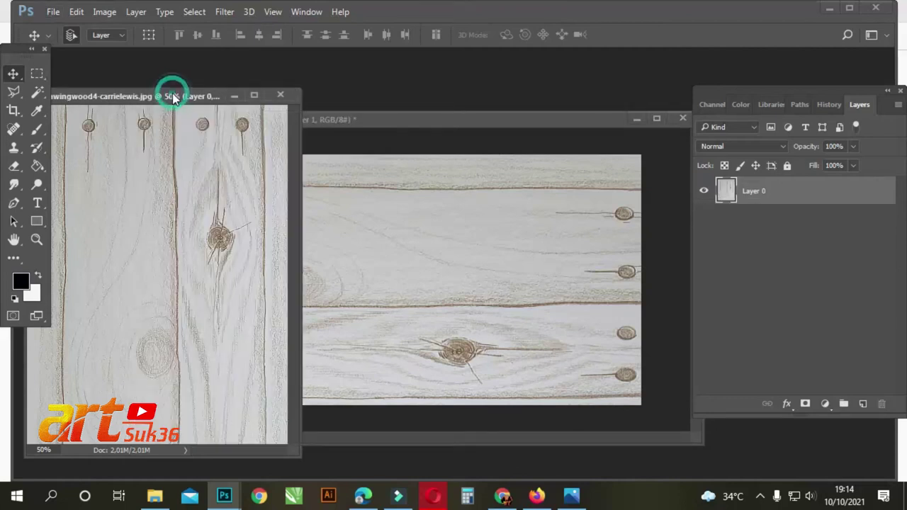
click(280, 96)
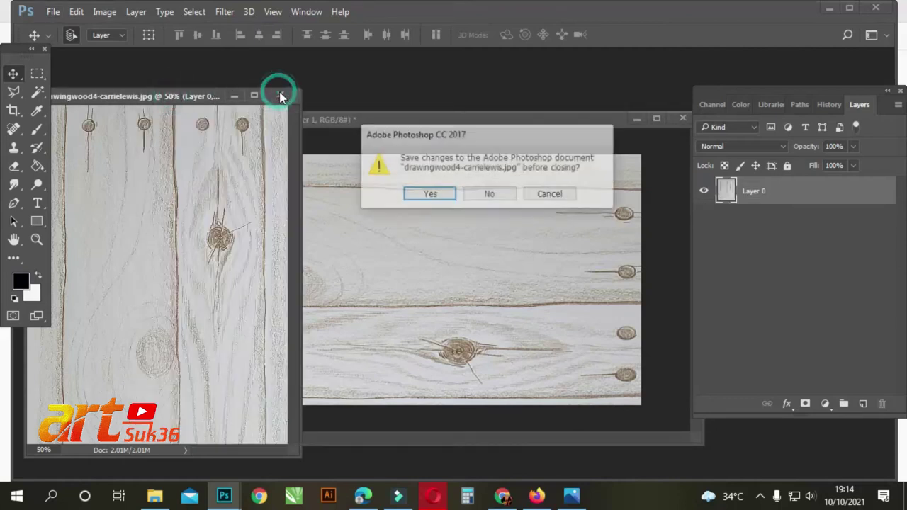
click(489, 194)
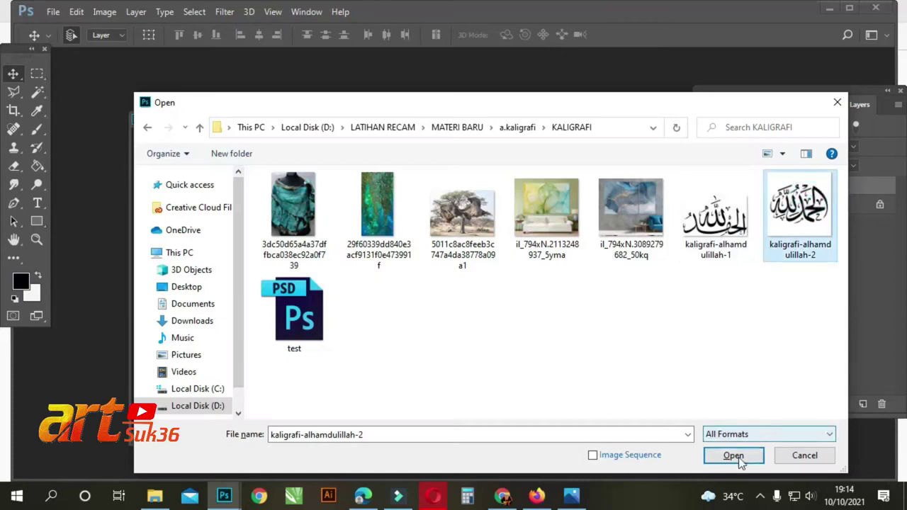
Open kaligrafi-alhamdulillah-2 and copy the calligraphy onto the middle of the wood background in HALAMAN KOSONG big.jpg
click(739, 455)
drag(418, 136, 571, 325)
drag(680, 442, 372, 295)
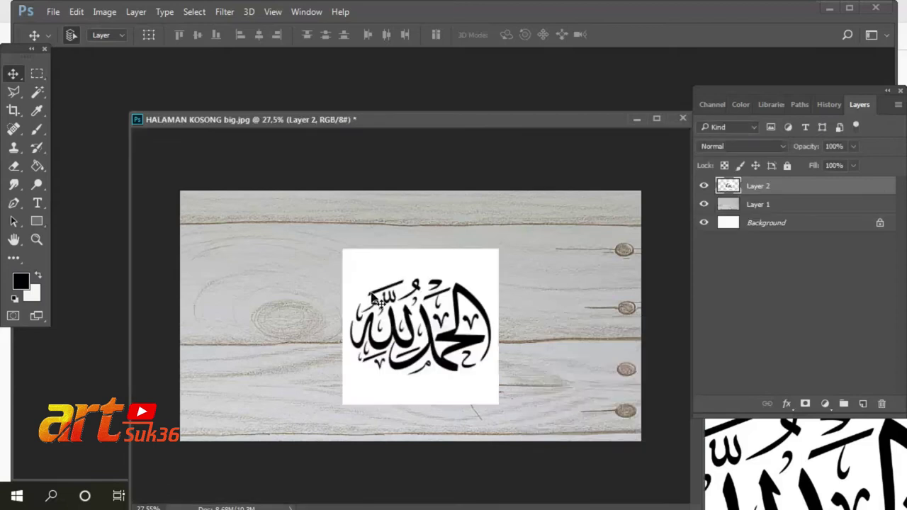
Select all the black calligraphy strokes on Layer 2 with the Magic Wand and Similar
click(38, 92)
click(467, 343)
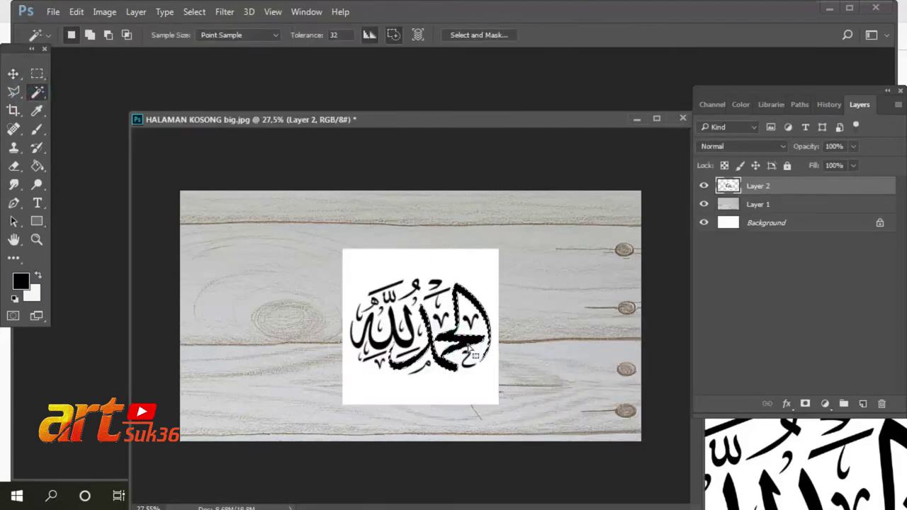
right_click(468, 343)
click(509, 298)
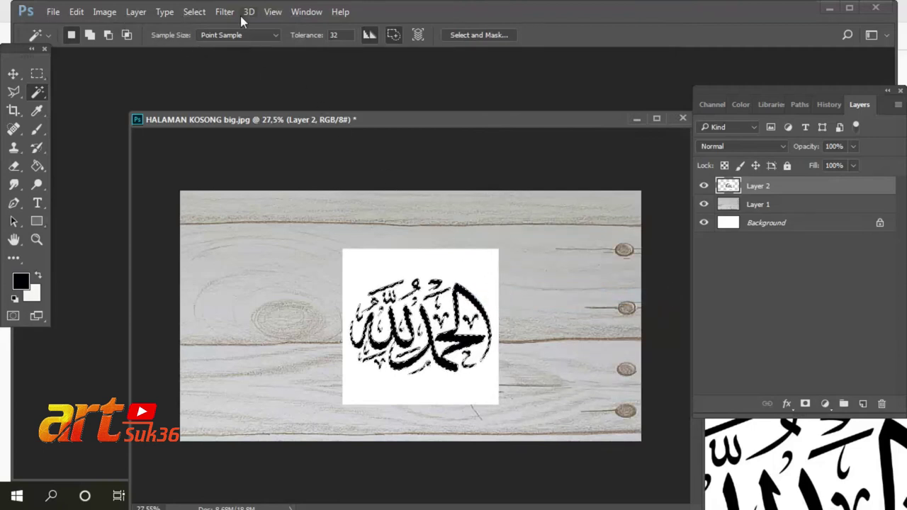
Expand the calligraphy selection by 3 pixels
click(197, 12)
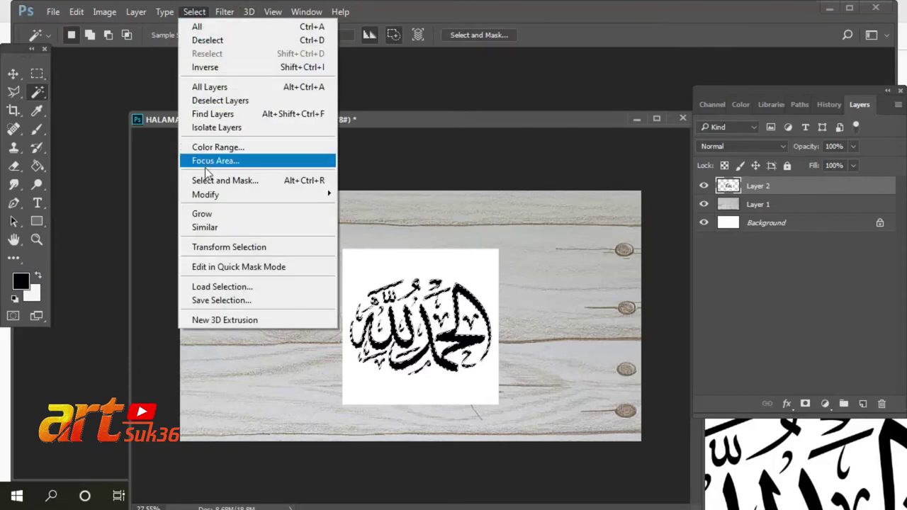
click(204, 194)
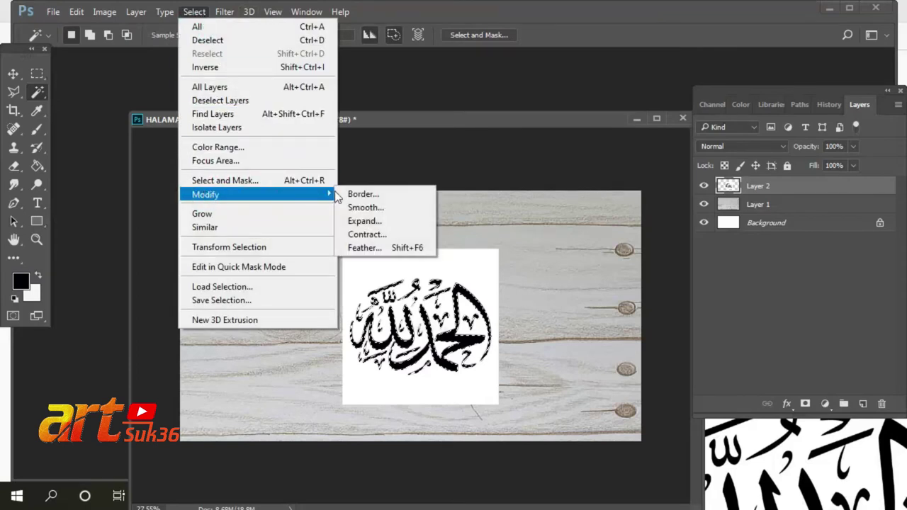
click(356, 221)
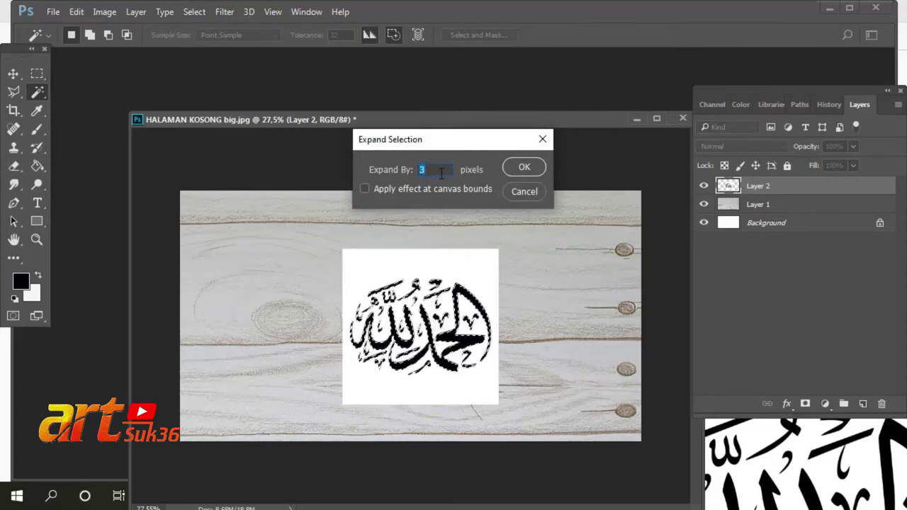
click(523, 168)
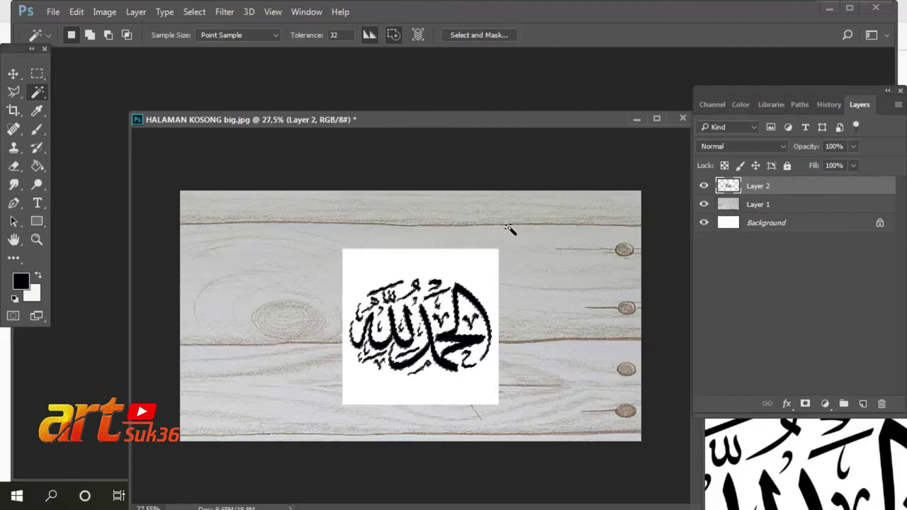
Copy the selected calligraphy strokes onto their own layer and hide the white-backed Layer 2
key(ctrl+j)
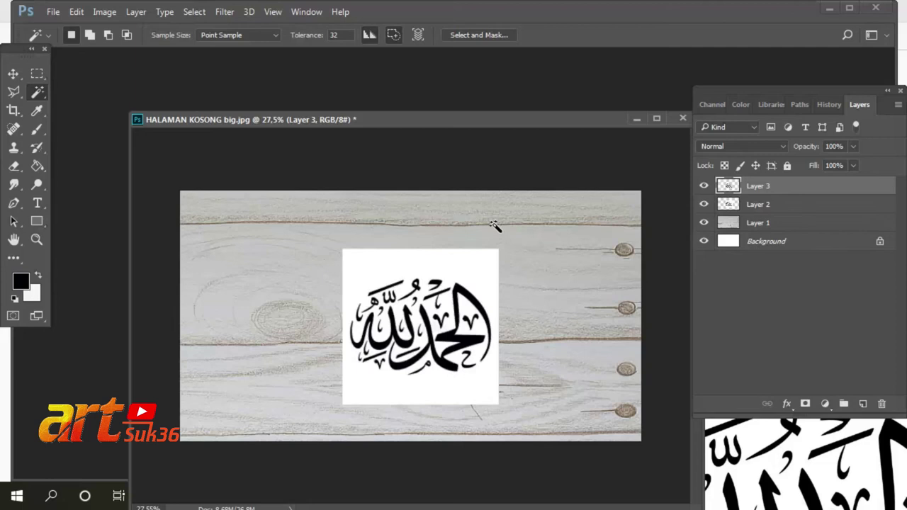
click(707, 206)
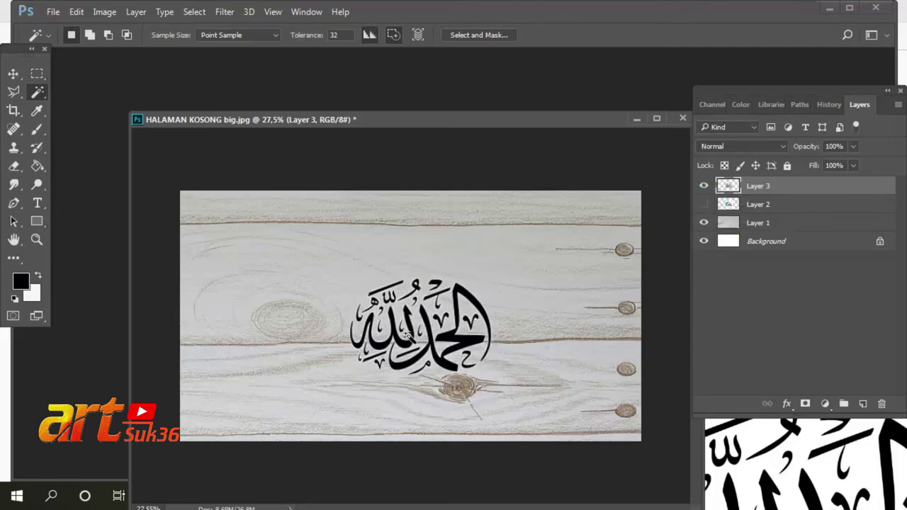
Warp the Layer 3 calligraphy into a rounder shape by bulging its top, bottom and side edges outward, and apply the transformation
click(13, 73)
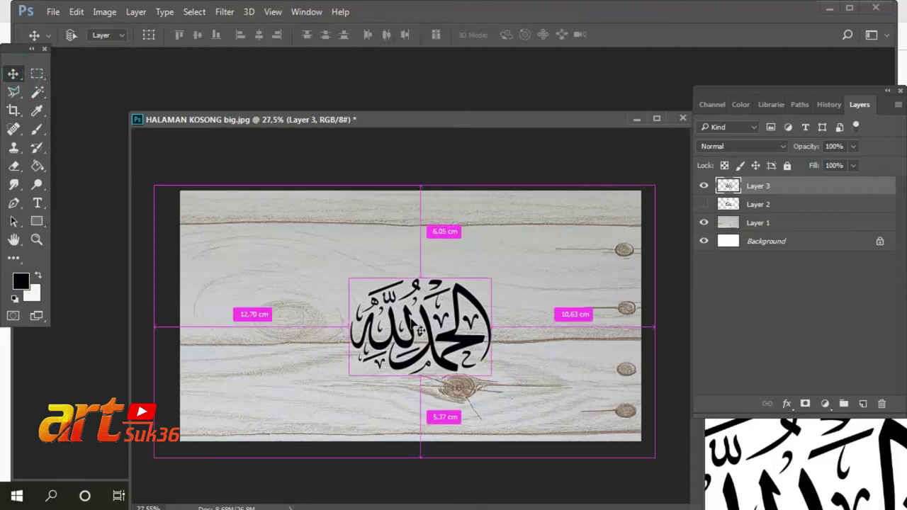
key(ctrl+t)
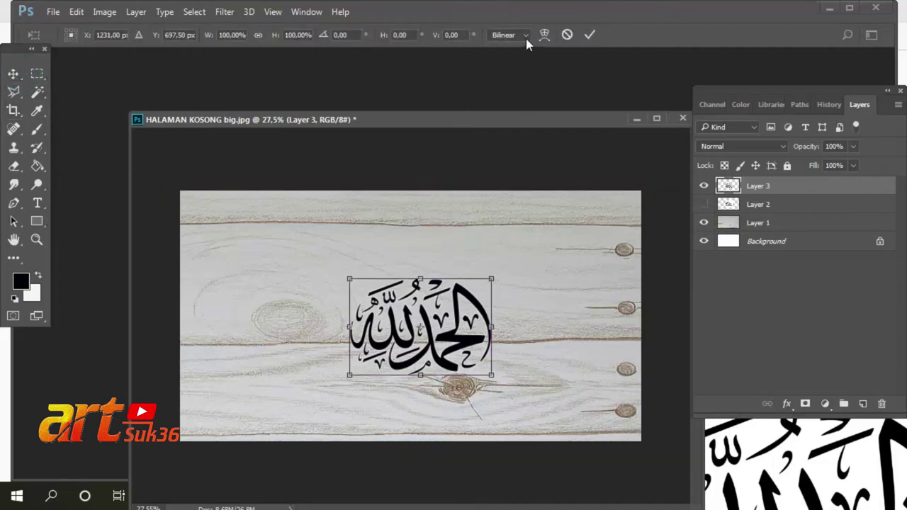
click(544, 34)
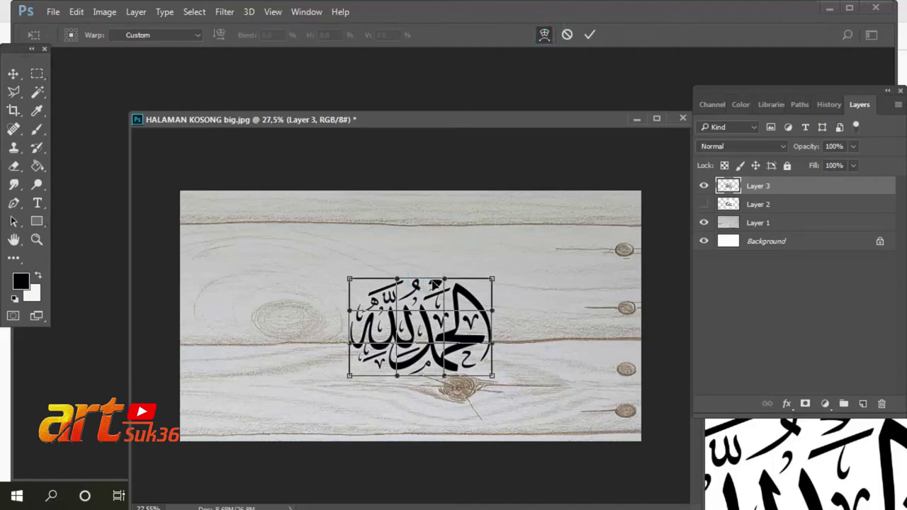
drag(443, 279, 397, 262)
drag(411, 375, 417, 396)
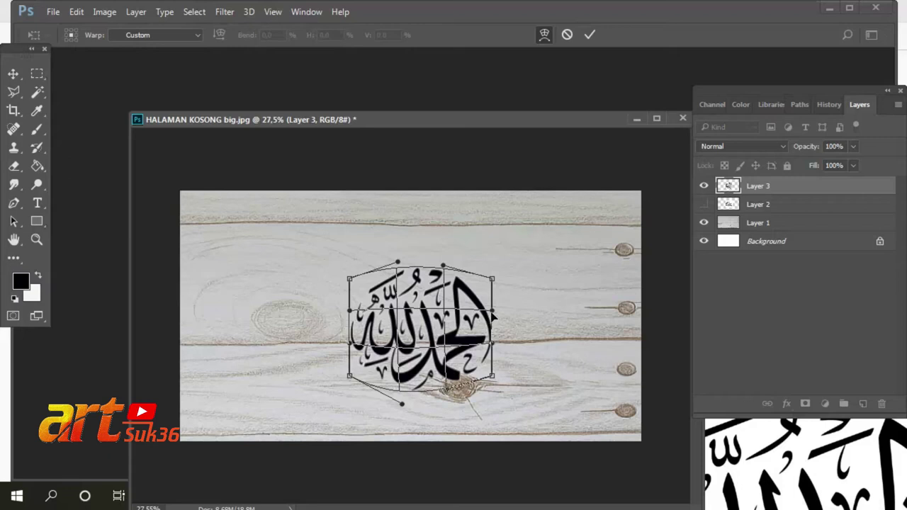
drag(494, 323, 497, 346)
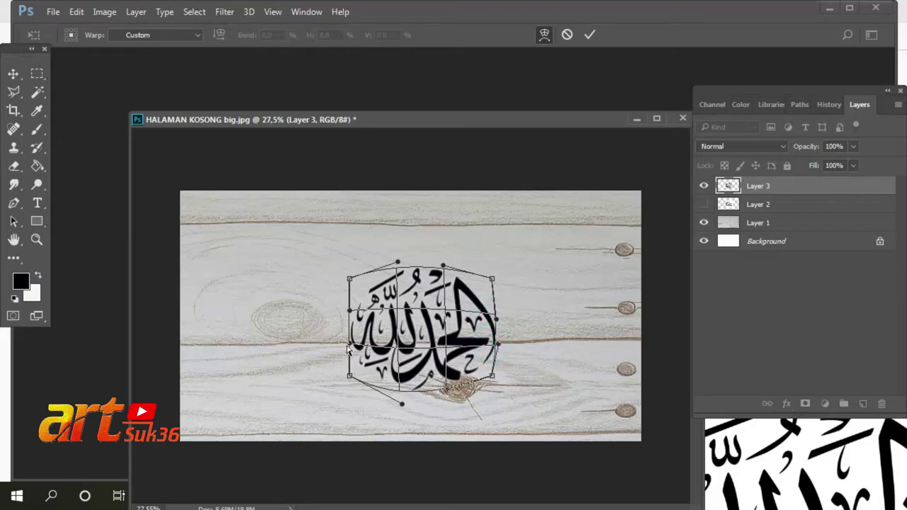
drag(352, 347, 346, 317)
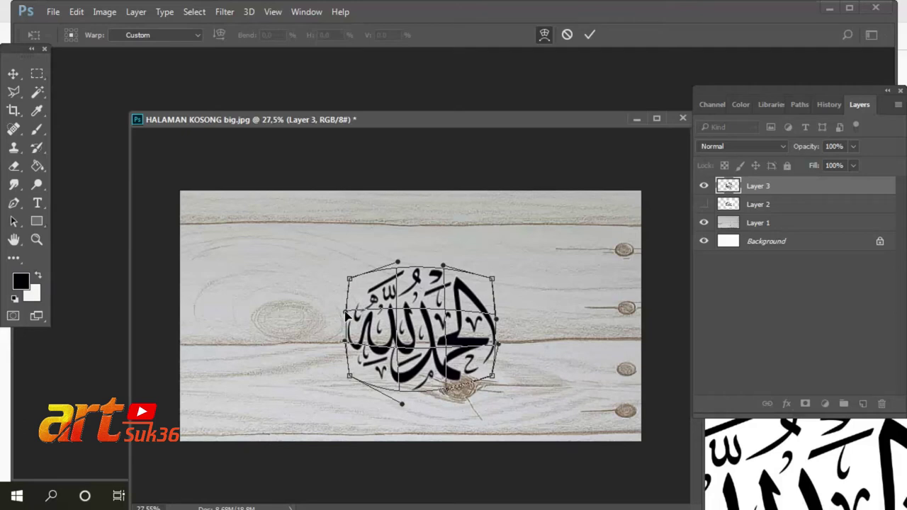
click(13, 73)
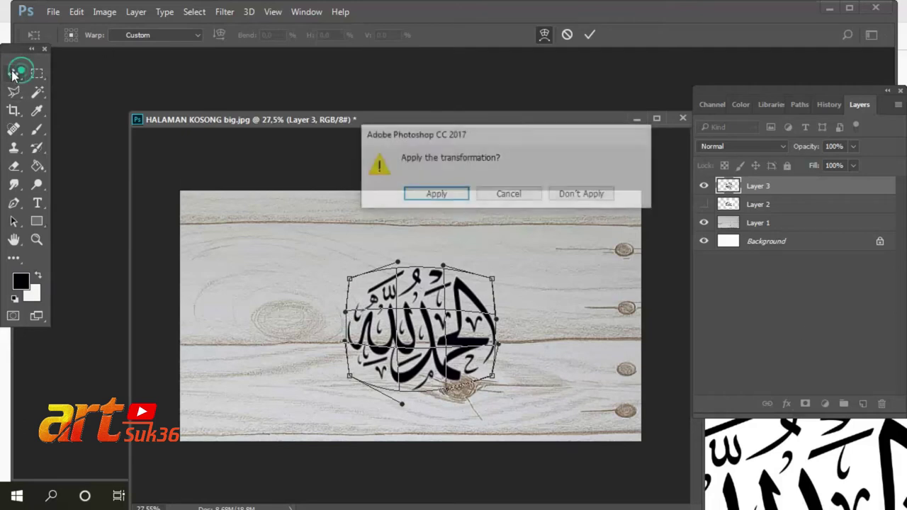
key(Return)
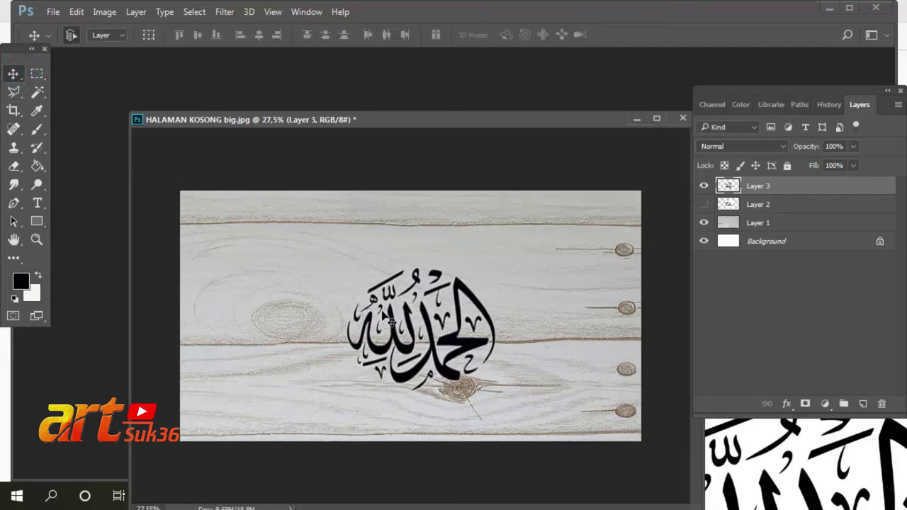
Scale the calligraphy up to about 192% and centre it on the pale wood background
drag(389, 322, 391, 322)
key(ctrl+t)
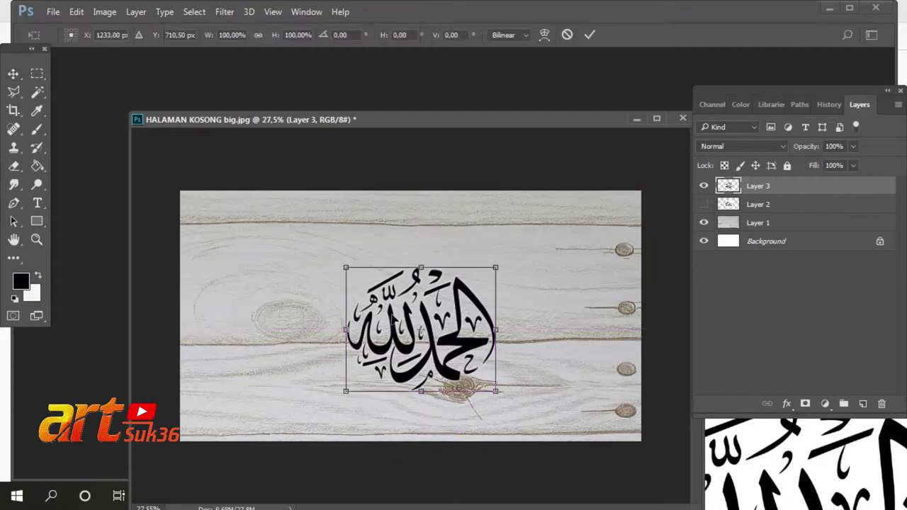
drag(494, 268, 543, 228)
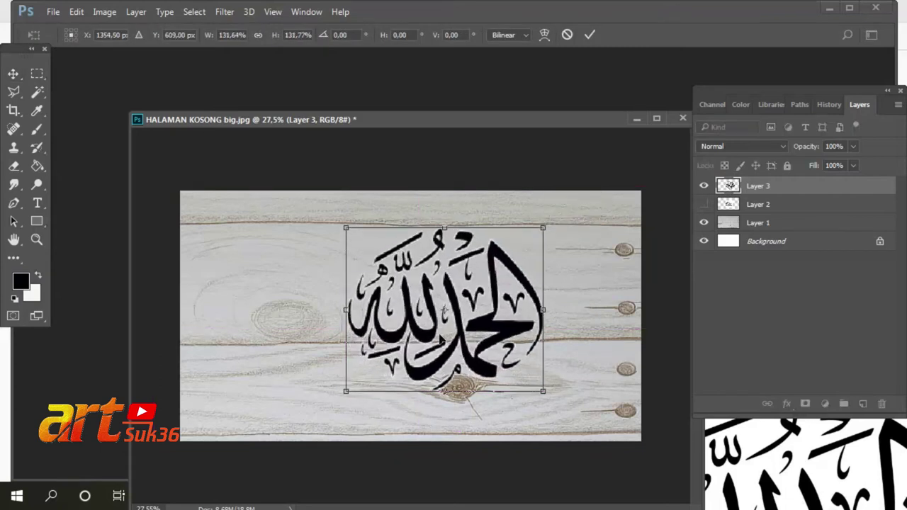
drag(343, 394, 293, 436)
drag(543, 224, 580, 186)
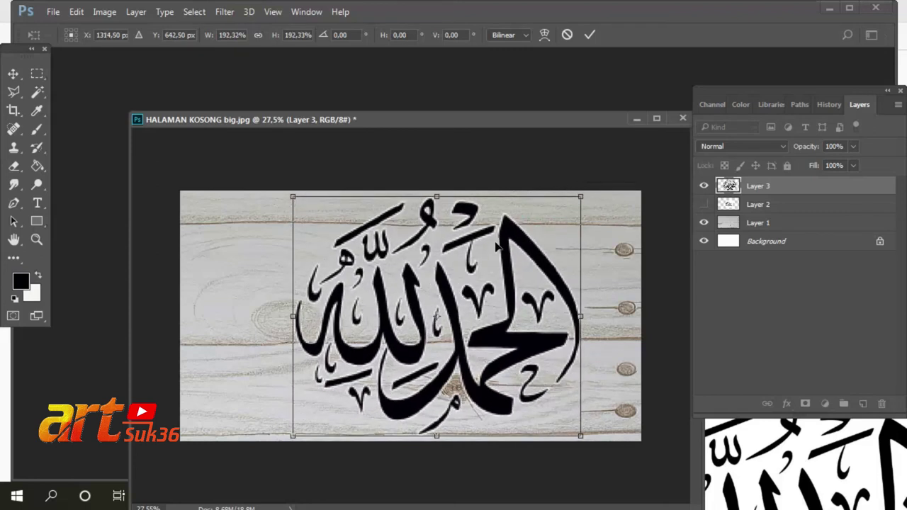
drag(509, 242, 480, 244)
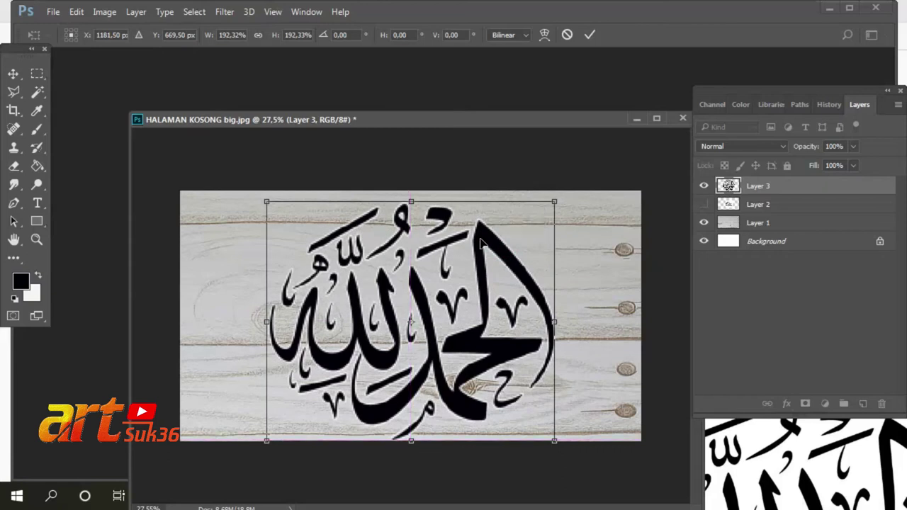
key(Return)
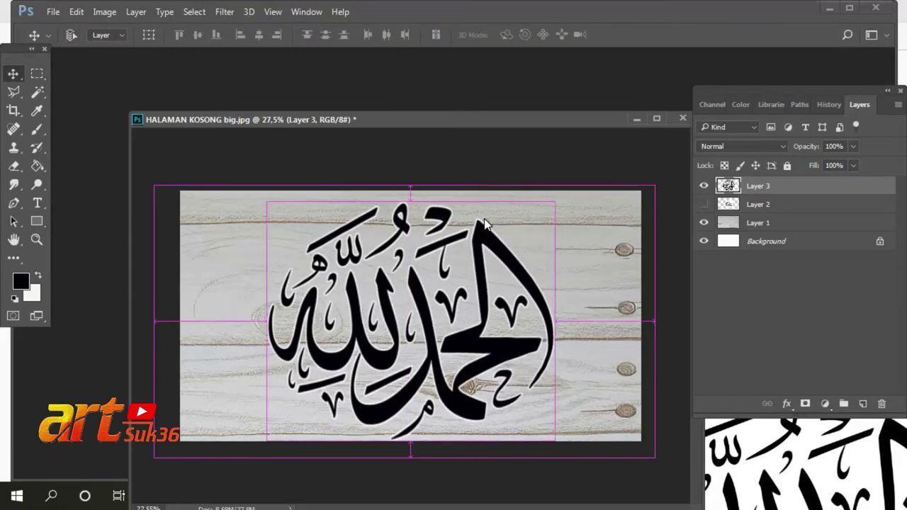
Open the brown wood image 18fa6ab1c7a733850510e1a8fe3ebb7c, copy it into HALAMAN KOSONG big.jpg and close the source image
key(ctrl+o)
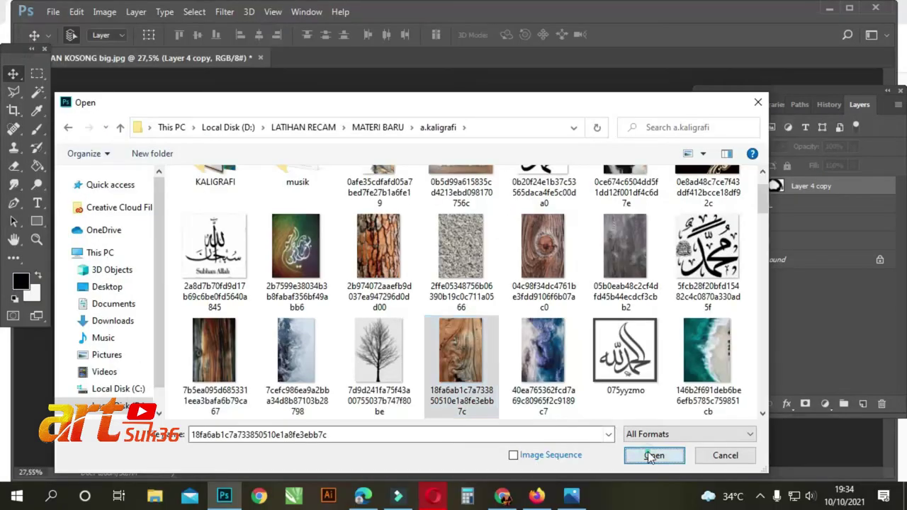
click(652, 456)
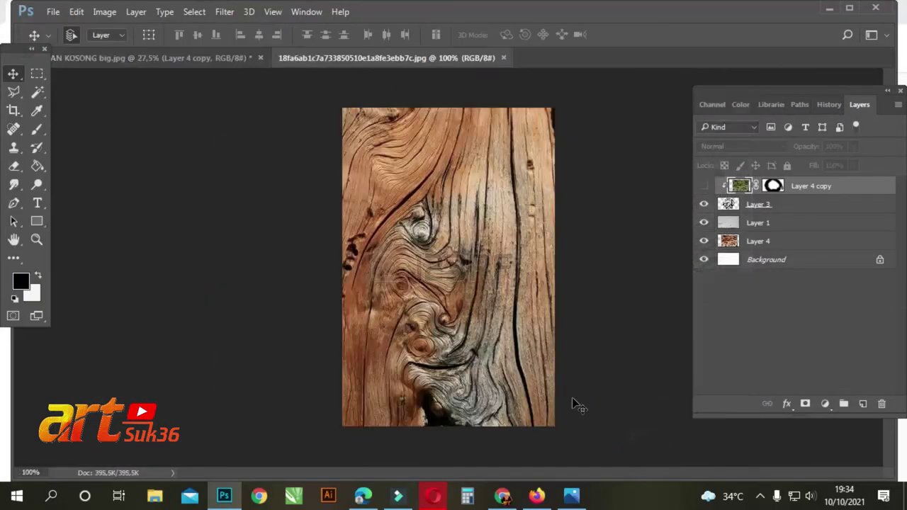
drag(352, 63, 386, 108)
drag(456, 181, 313, 276)
click(509, 106)
Rotate the brown wood texture 90° and enlarge it to about 417% so it covers the calligraphy
key(ctrl+t)
drag(342, 231, 392, 367)
drag(351, 282, 601, 192)
drag(516, 218, 547, 264)
drag(607, 188, 650, 133)
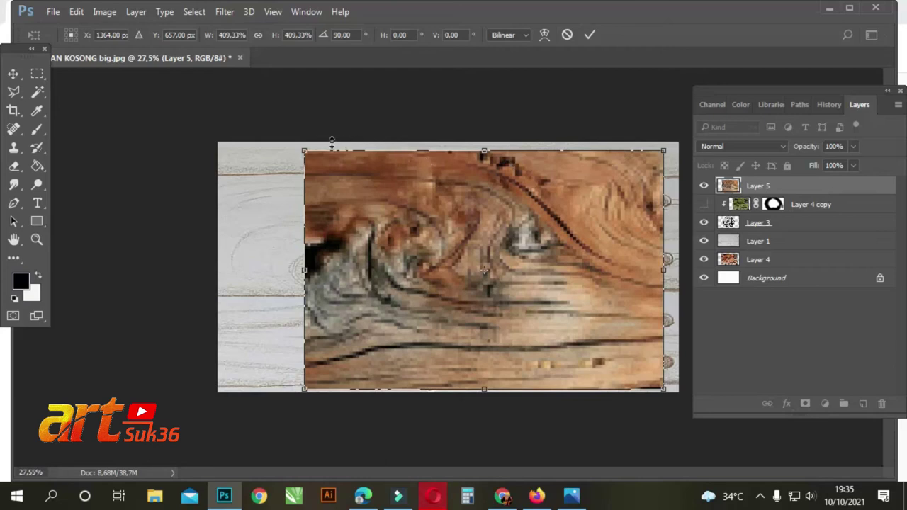
drag(304, 150, 297, 146)
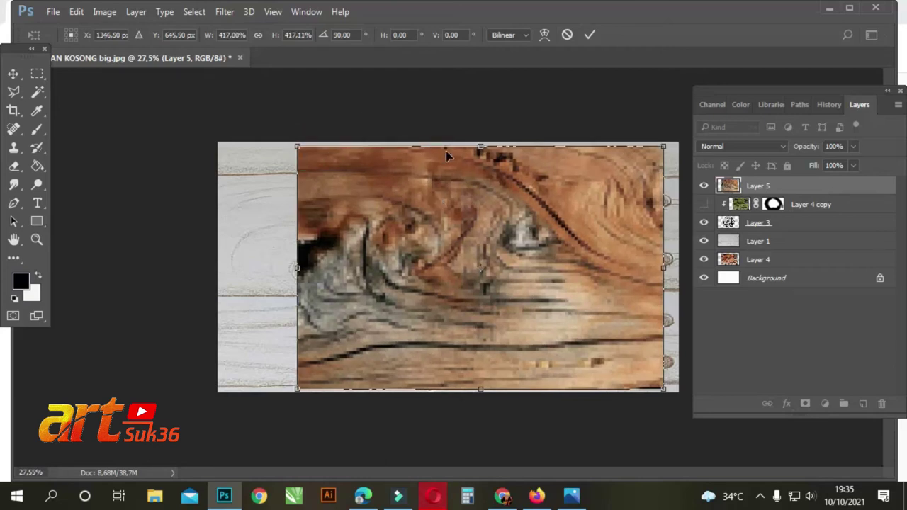
key(Return)
click(474, 154)
drag(475, 154, 459, 156)
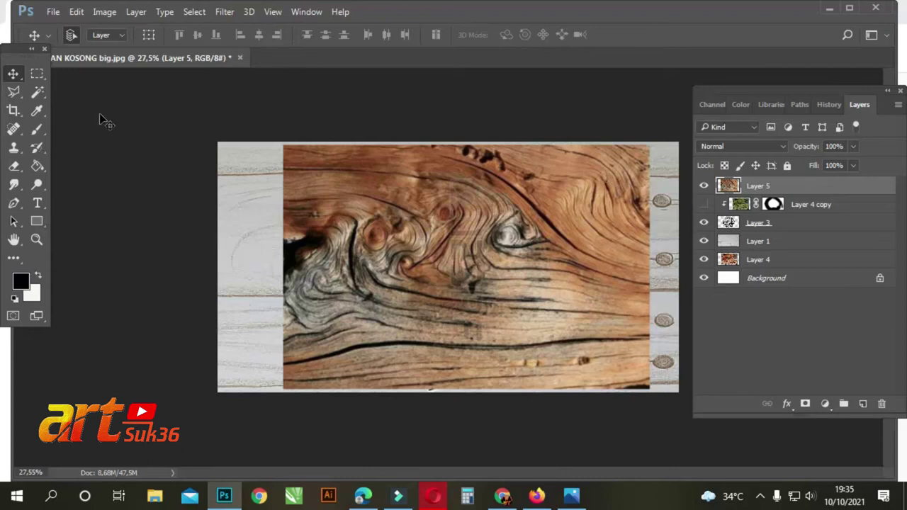
Set up the Brush tool with a size of 600 and close the floating Info panel
click(37, 128)
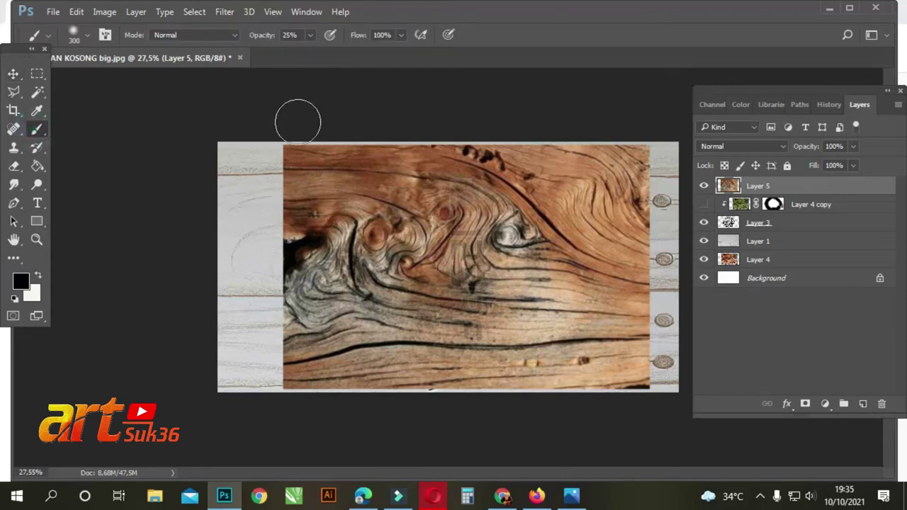
drag(303, 187, 300, 219)
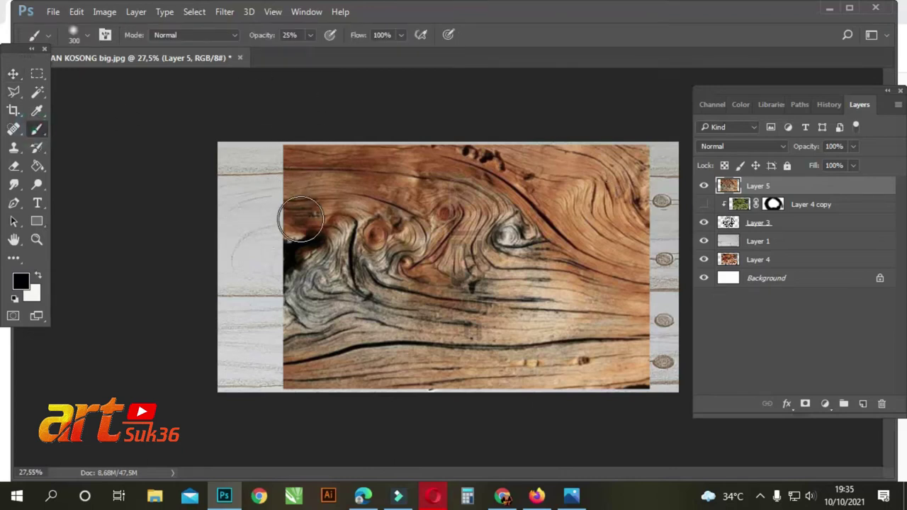
key(alt+Tab)
click(224, 494)
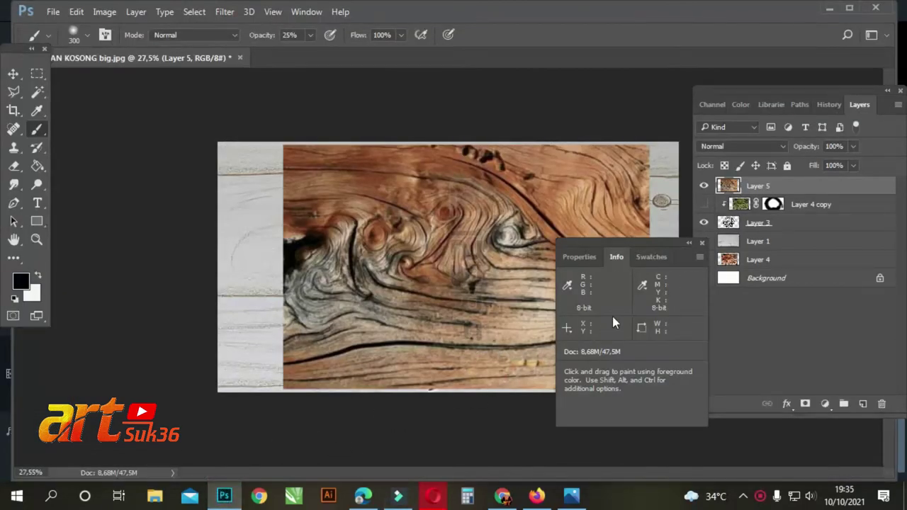
click(702, 242)
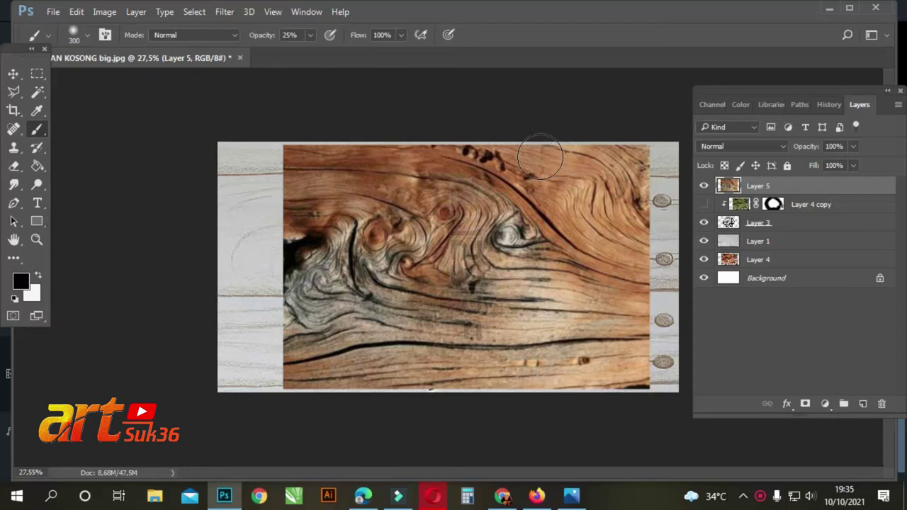
key(bracketright)
key(bracketright)
key(bracketright)
Try painting black over the upper-right corner of the brown wood, and undo the strokes and the last layer move
mouse_move(668, 91)
mouse_down()
mouse_move(608, 139)
mouse_move(606, 150)
mouse_move(625, 153)
mouse_move(648, 200)
mouse_move(633, 181)
mouse_move(637, 216)
mouse_move(627, 227)
mouse_move(653, 193)
mouse_up()
key(ctrl+z)
key(ctrl+z)
key(ctrl+z)
key(ctrl+z)
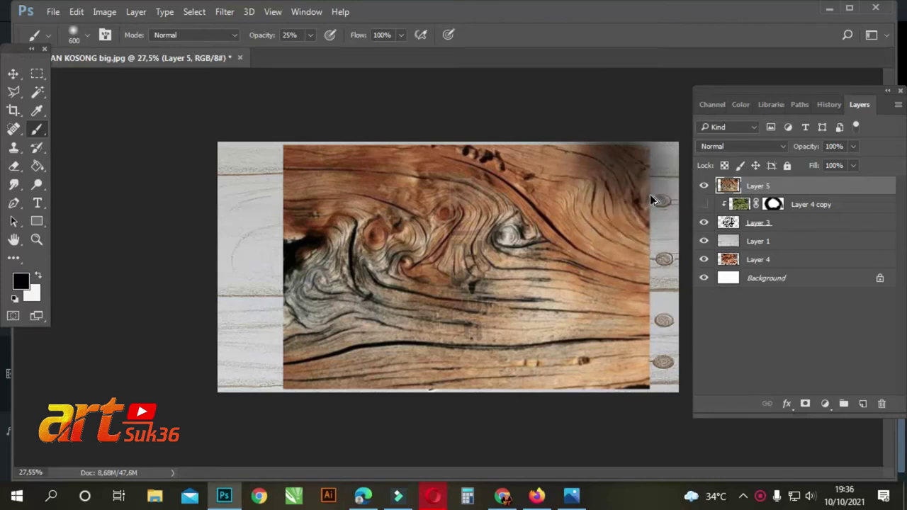
key(ctrl+z)
key(ctrl+z)
key(ctrl+z)
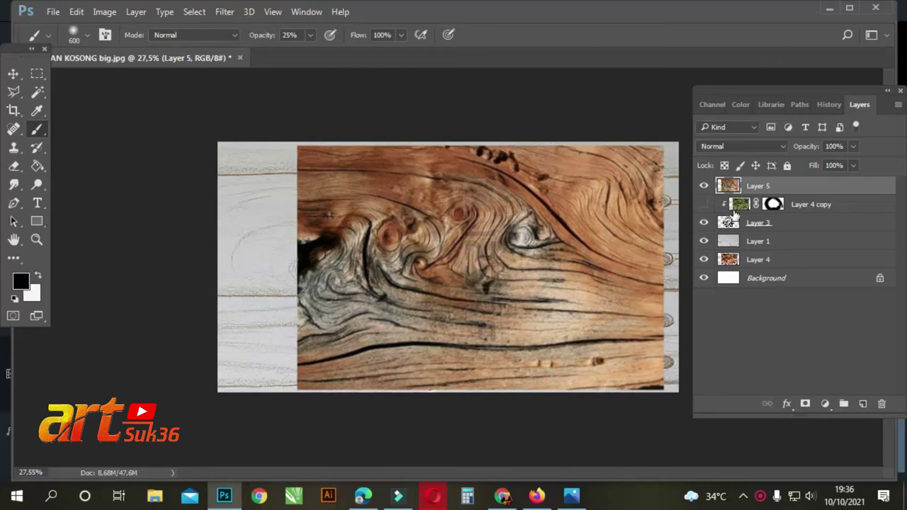
Add a layer mask to Layer 5 and paint black around the wood's edges so they fade into the pale background
click(805, 403)
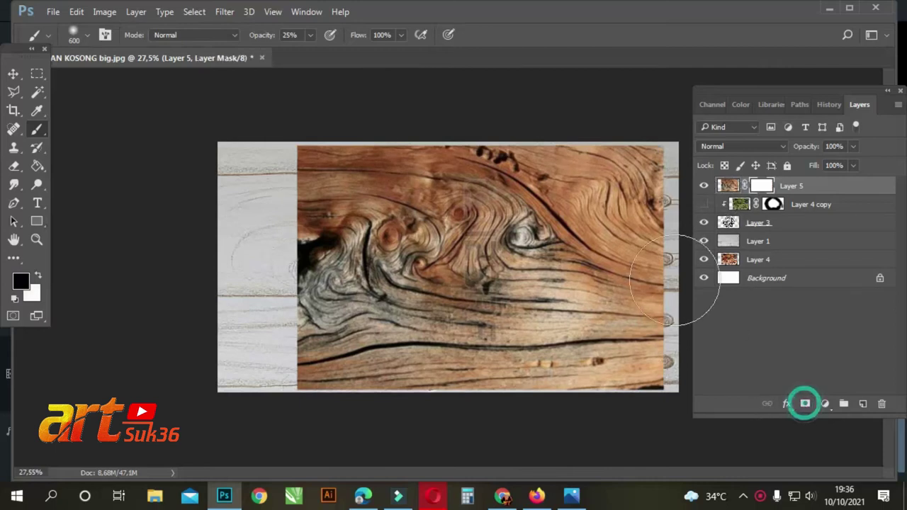
mouse_move(637, 168)
mouse_down()
mouse_move(648, 222)
mouse_move(632, 404)
mouse_move(588, 386)
mouse_move(602, 374)
mouse_move(635, 387)
mouse_move(651, 365)
mouse_move(591, 401)
mouse_move(486, 393)
mouse_move(418, 411)
mouse_move(301, 371)
mouse_move(334, 406)
mouse_move(309, 343)
mouse_move(293, 255)
mouse_move(304, 161)
mouse_move(321, 124)
mouse_move(320, 134)
mouse_move(350, 132)
mouse_move(321, 144)
mouse_move(286, 141)
mouse_move(264, 180)
mouse_move(255, 261)
mouse_move(260, 207)
mouse_move(278, 399)
mouse_move(268, 264)
mouse_move(263, 347)
mouse_move(306, 430)
mouse_move(320, 419)
mouse_move(311, 437)
mouse_move(264, 322)
mouse_move(294, 181)
mouse_move(410, 113)
mouse_move(381, 119)
mouse_move(516, 125)
mouse_up()
mouse_move(516, 83)
mouse_down()
mouse_move(438, 85)
mouse_move(552, 113)
mouse_up()
mouse_move(631, 129)
mouse_down()
mouse_move(647, 152)
mouse_move(671, 264)
mouse_move(654, 321)
mouse_move(649, 281)
mouse_move(669, 260)
mouse_move(662, 297)
mouse_up()
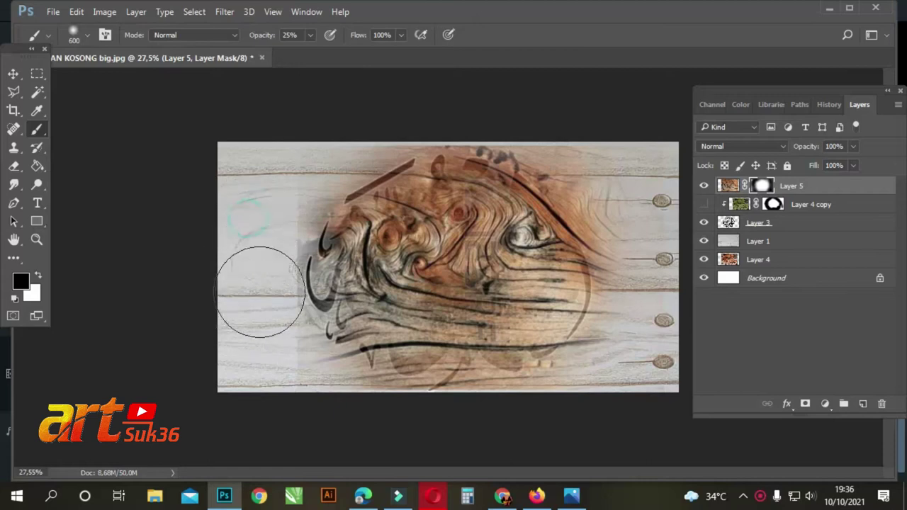
click(263, 226)
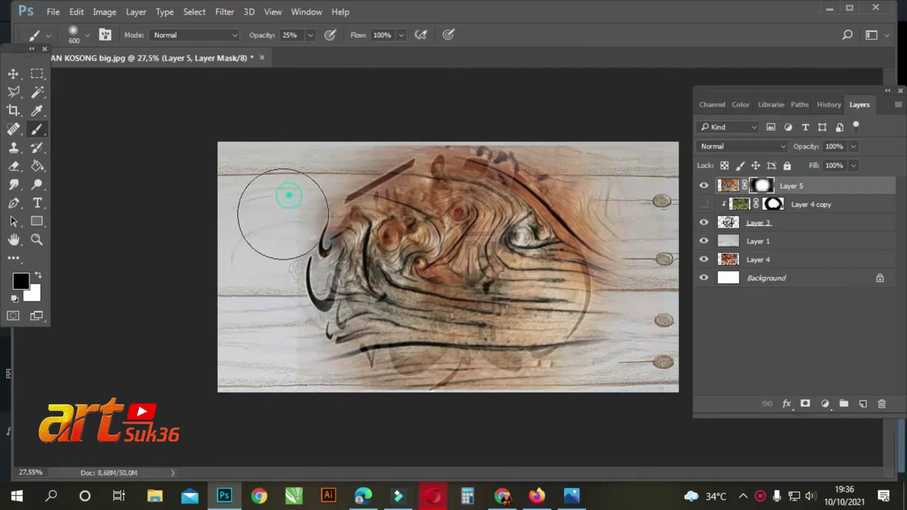
click(331, 126)
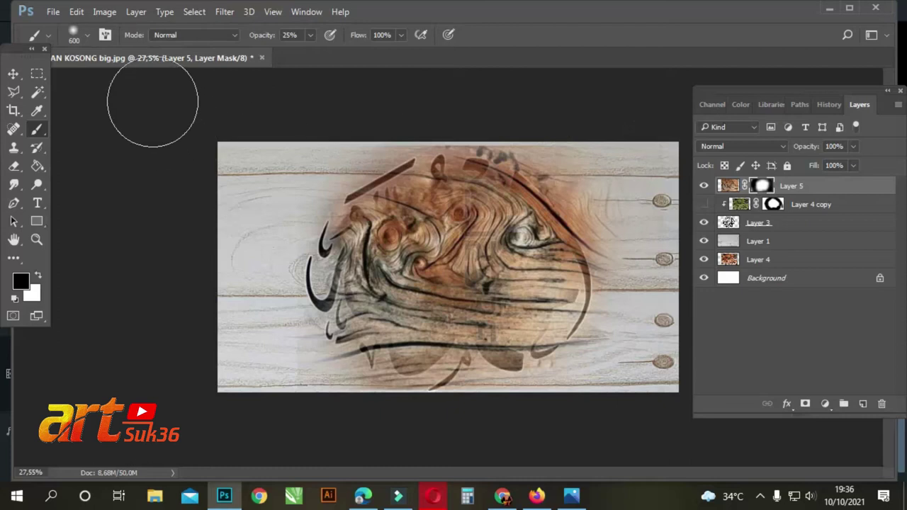
Open 18fa6ab1c7a733850510e1a8fe3ebb7c again and copy its brown wood texture into the calligraphy artwork as another layer
click(19, 74)
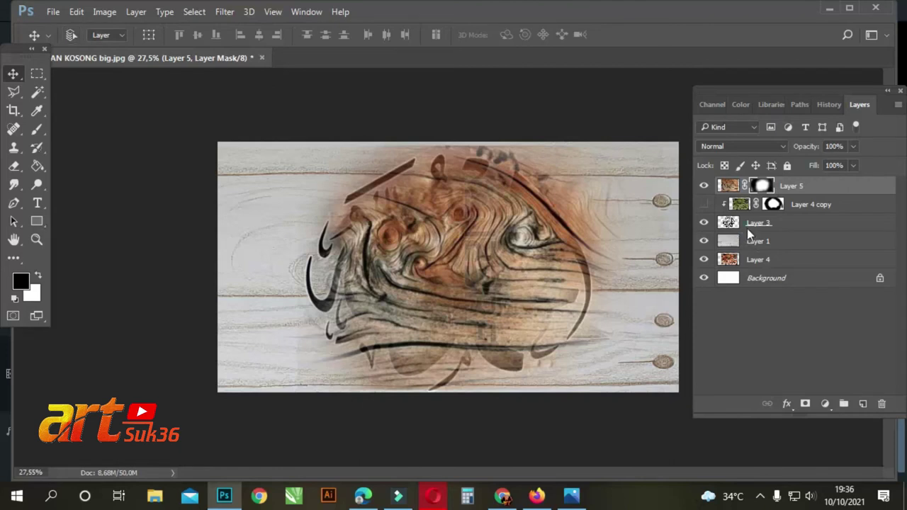
key(ctrl+o)
click(470, 399)
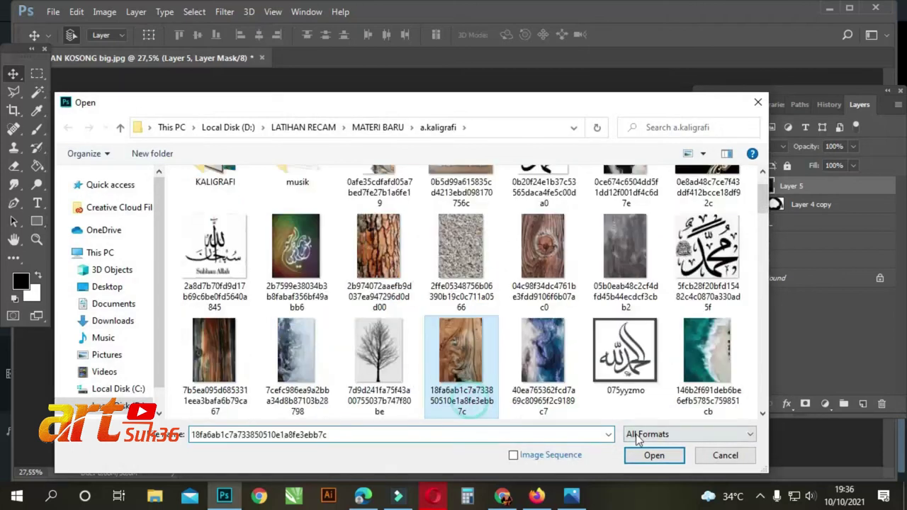
click(653, 454)
drag(409, 141, 389, 140)
drag(259, 76, 309, 211)
Rotate the second brown wood texture to lie horizontally and enlarge it over the calligraphy area
key(ctrl+t)
drag(381, 171, 489, 290)
drag(370, 206, 603, 61)
drag(496, 203, 514, 327)
mouse_move(596, 190)
mouse_down()
mouse_move(640, 152)
mouse_move(668, 142)
mouse_move(588, 196)
mouse_up()
key(Return)
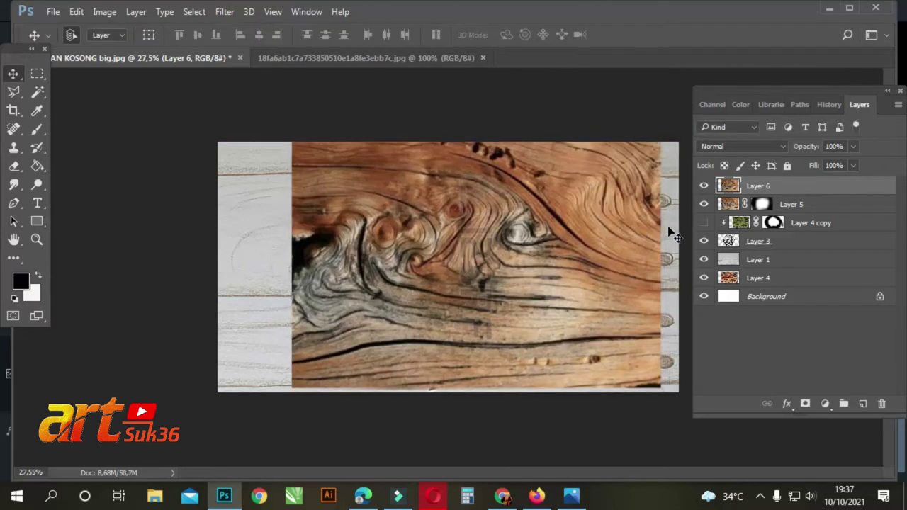
Place Layer 6 between Layer 4 copy and Layer 3, and release its clipping mask
drag(737, 185, 745, 227)
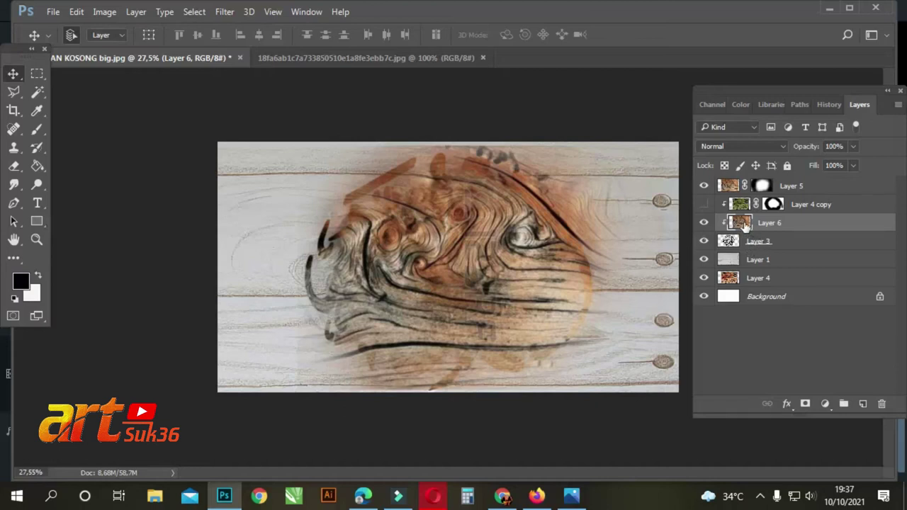
right_click(744, 222)
click(788, 223)
right_click(788, 222)
click(540, 320)
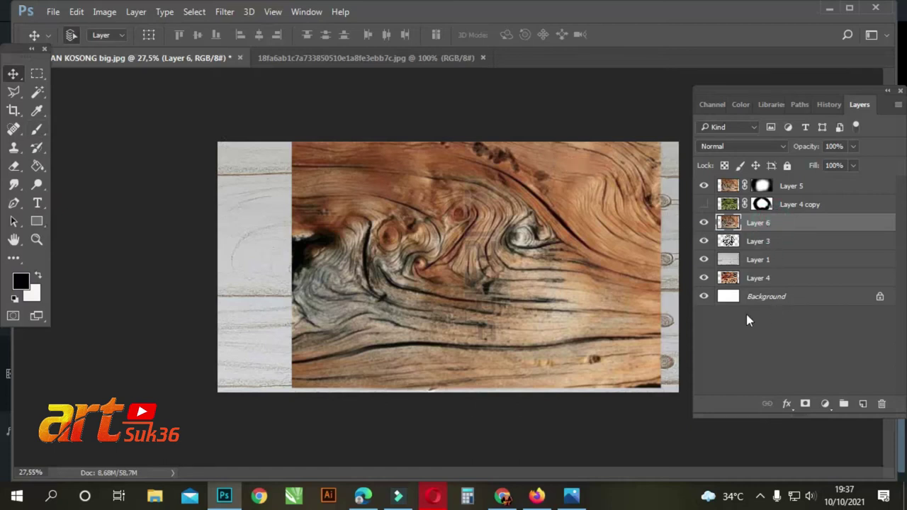
Add a layer mask to Layer 6 and paint black around the wood's edges, raising the brush opacity to 68%
click(805, 404)
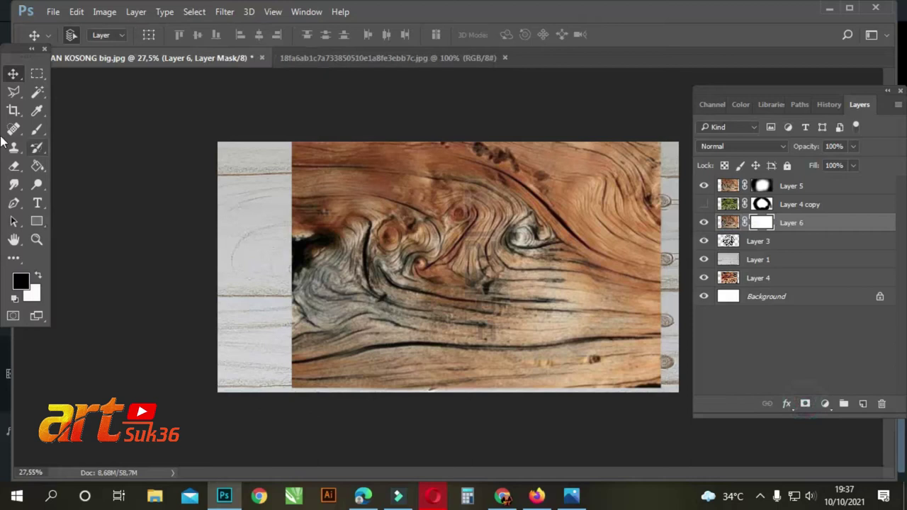
click(37, 129)
mouse_move(546, 163)
mouse_down()
mouse_move(634, 184)
mouse_move(558, 186)
mouse_move(588, 199)
mouse_move(621, 186)
mouse_move(638, 262)
mouse_move(615, 355)
mouse_move(596, 269)
mouse_move(479, 232)
mouse_move(419, 146)
mouse_move(355, 126)
mouse_move(374, 114)
mouse_move(263, 273)
mouse_move(253, 314)
mouse_move(487, 399)
mouse_up()
click(310, 35)
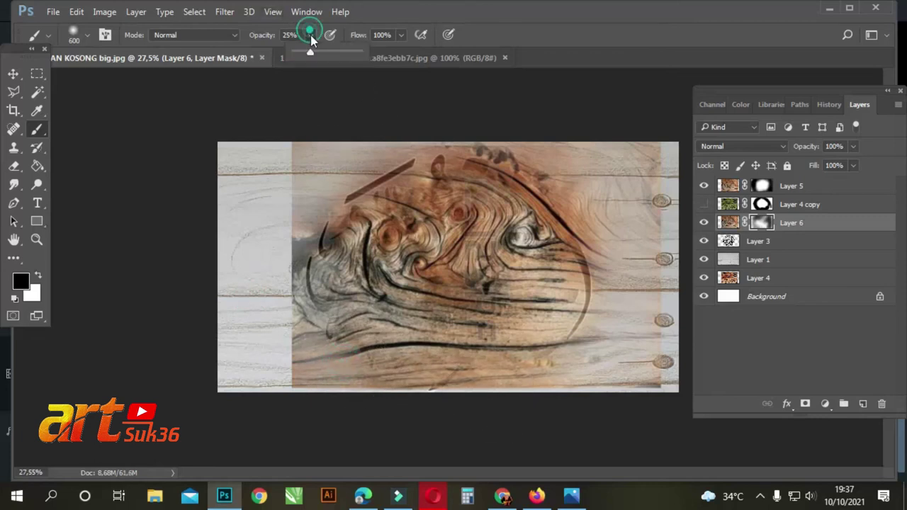
drag(336, 56, 340, 56)
drag(317, 251, 292, 314)
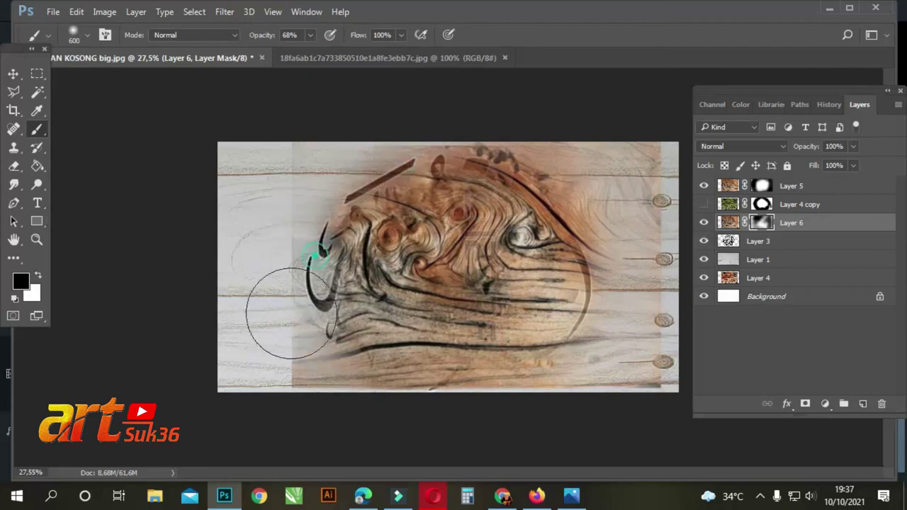
mouse_move(327, 367)
mouse_down()
mouse_move(336, 396)
mouse_move(461, 364)
mouse_move(444, 356)
mouse_move(362, 393)
mouse_move(351, 384)
mouse_move(562, 348)
mouse_move(595, 372)
mouse_move(638, 361)
mouse_up()
drag(606, 160, 638, 161)
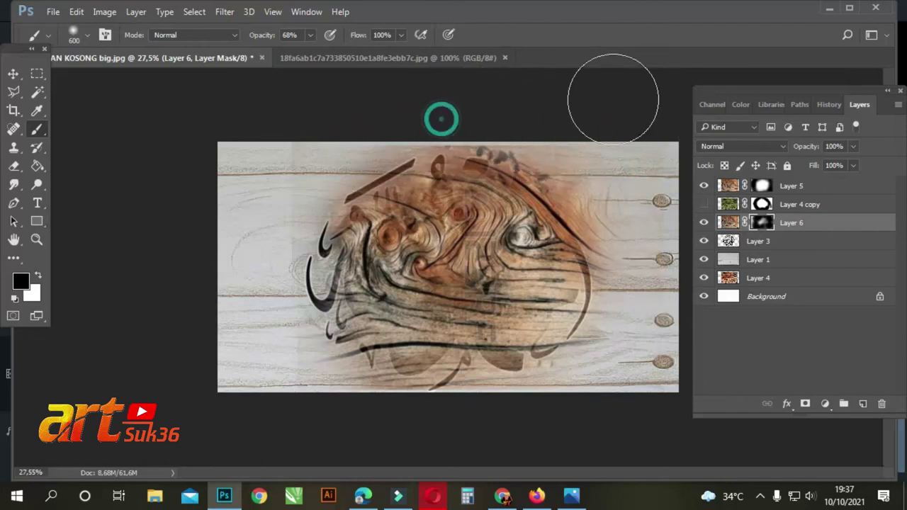
mouse_move(605, 185)
mouse_down()
mouse_move(619, 301)
mouse_move(606, 250)
mouse_move(604, 310)
mouse_move(588, 251)
mouse_move(603, 221)
mouse_move(605, 305)
mouse_move(503, 293)
mouse_move(487, 298)
mouse_move(500, 316)
mouse_move(444, 242)
mouse_move(491, 246)
mouse_move(381, 192)
mouse_move(628, 199)
mouse_move(618, 206)
mouse_move(632, 295)
mouse_move(581, 314)
mouse_move(518, 387)
mouse_move(477, 403)
mouse_move(537, 355)
mouse_move(543, 333)
mouse_move(327, 393)
mouse_up()
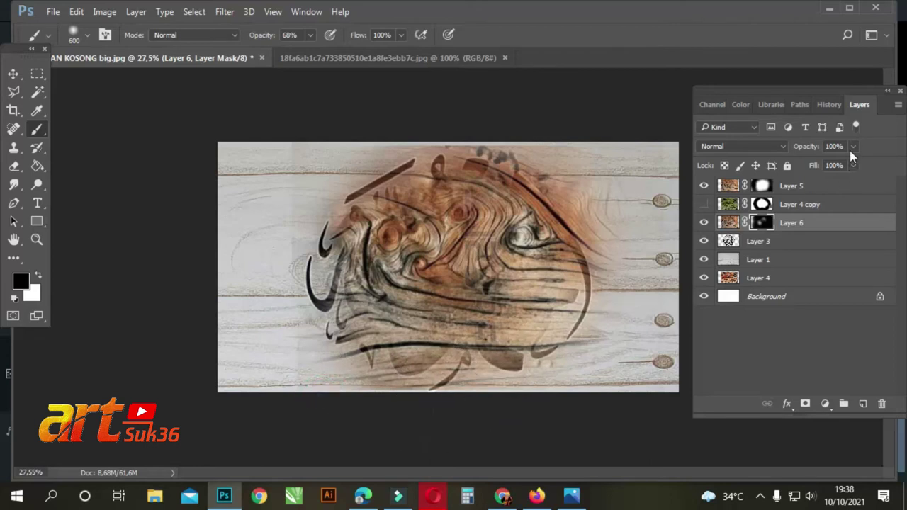
Duplicate Layer 3 and move the calligraphy copy to the top of the layer stack
click(841, 458)
click(713, 187)
click(712, 187)
drag(756, 243, 862, 404)
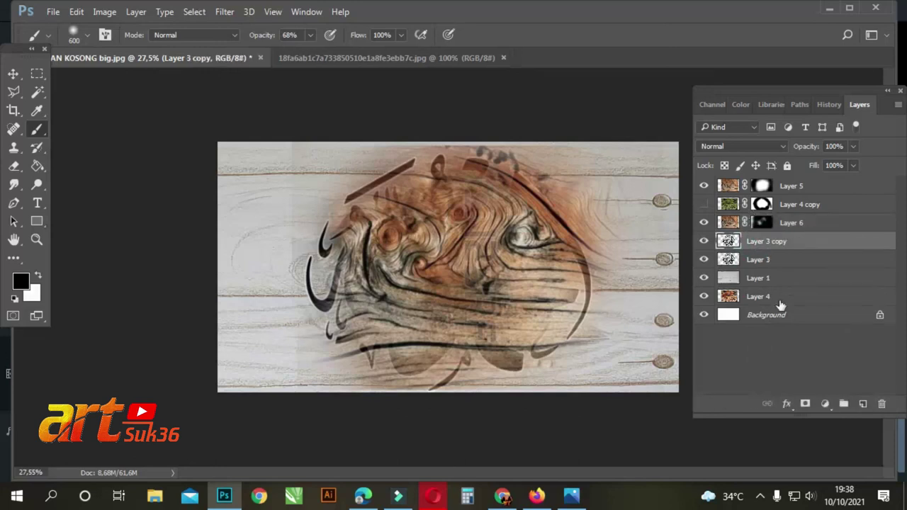
drag(767, 245, 780, 185)
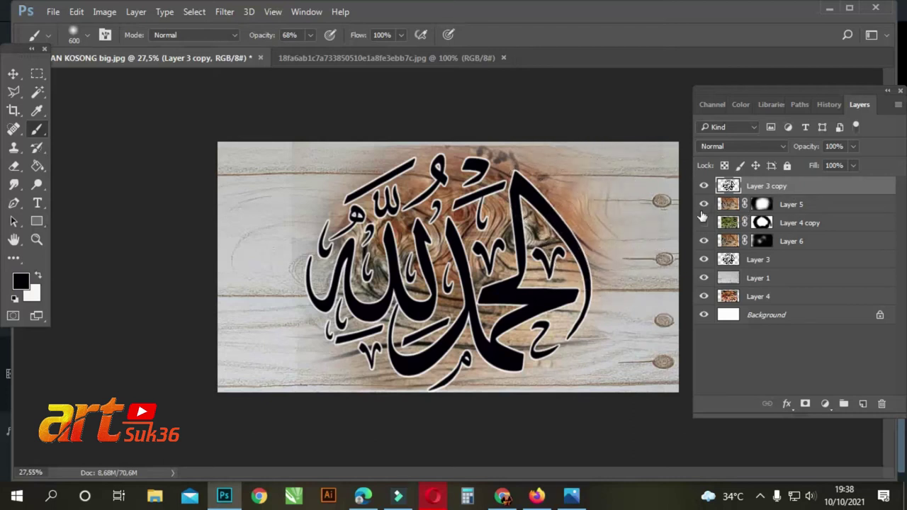
Add a layer mask to Layer 3 copy and paint black around the calligraphy's outer parts to fade them into the wood
click(805, 404)
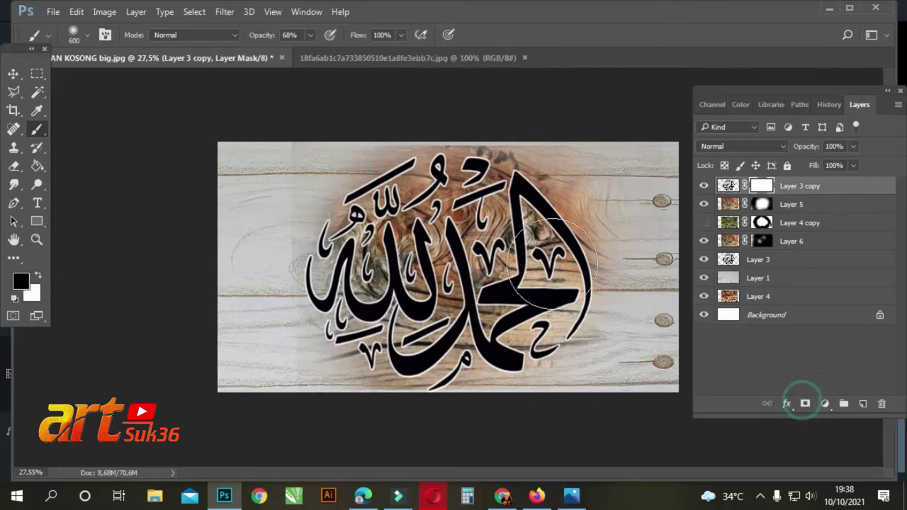
mouse_move(604, 232)
mouse_down()
mouse_move(588, 355)
mouse_move(492, 415)
mouse_up()
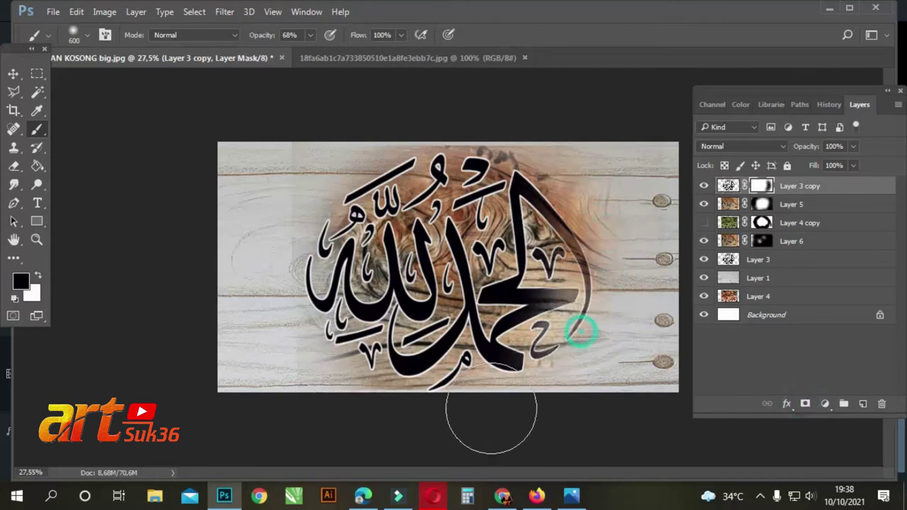
mouse_move(300, 217)
mouse_down()
mouse_move(274, 304)
mouse_move(273, 283)
mouse_up()
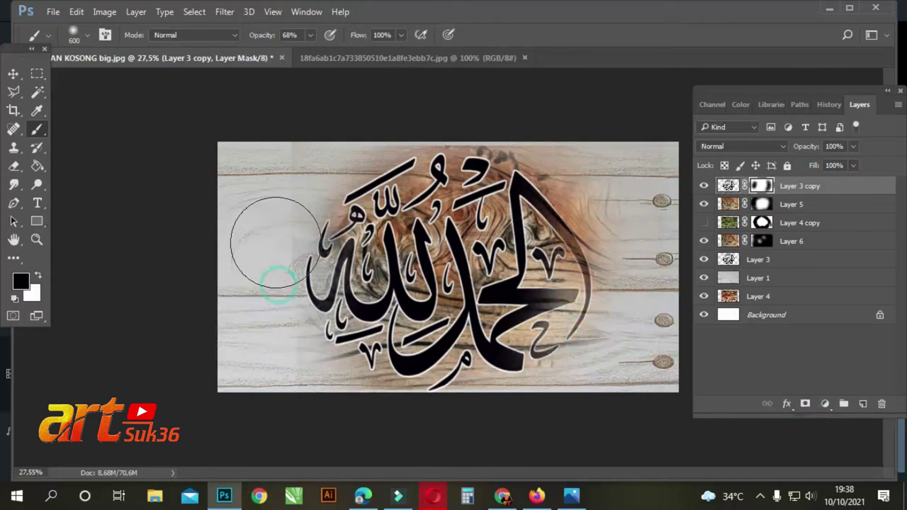
mouse_move(374, 153)
mouse_down()
mouse_move(261, 225)
mouse_move(236, 256)
mouse_move(244, 242)
mouse_move(245, 360)
mouse_move(252, 338)
mouse_move(304, 344)
mouse_move(346, 369)
mouse_move(327, 347)
mouse_move(393, 388)
mouse_move(339, 360)
mouse_move(457, 402)
mouse_move(552, 378)
mouse_move(399, 423)
mouse_move(467, 432)
mouse_move(597, 352)
mouse_move(494, 410)
mouse_move(574, 378)
mouse_move(519, 391)
mouse_move(598, 319)
mouse_move(516, 390)
mouse_move(568, 362)
mouse_move(592, 323)
mouse_move(618, 272)
mouse_move(615, 219)
mouse_move(620, 339)
mouse_up()
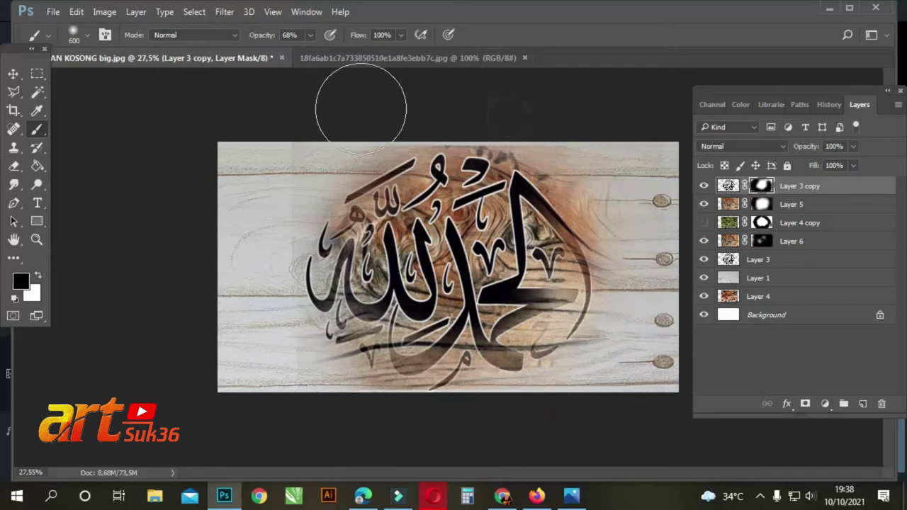
mouse_move(468, 106)
mouse_down()
mouse_move(324, 146)
mouse_move(259, 194)
mouse_move(253, 345)
mouse_move(304, 405)
mouse_move(577, 425)
mouse_up()
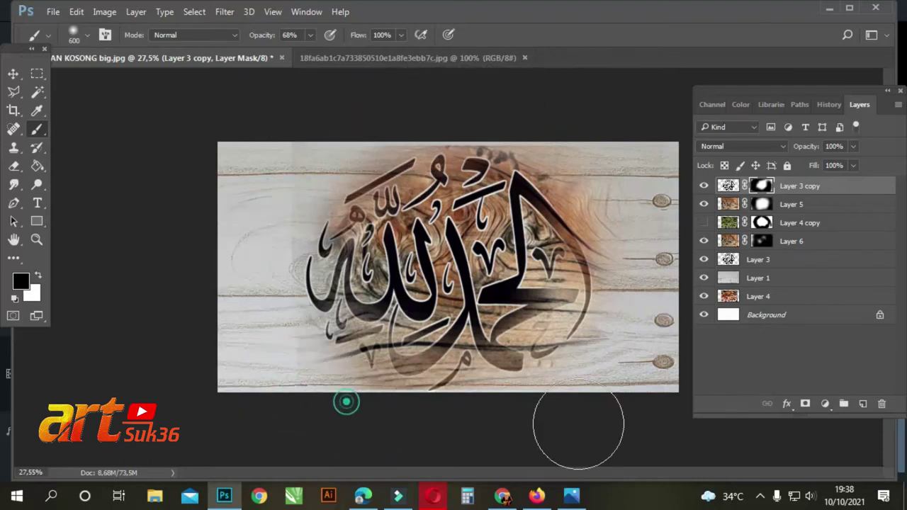
Duplicate Layer 3 copy and merge the duplicate down onto it, applying the layer mask
click(12, 73)
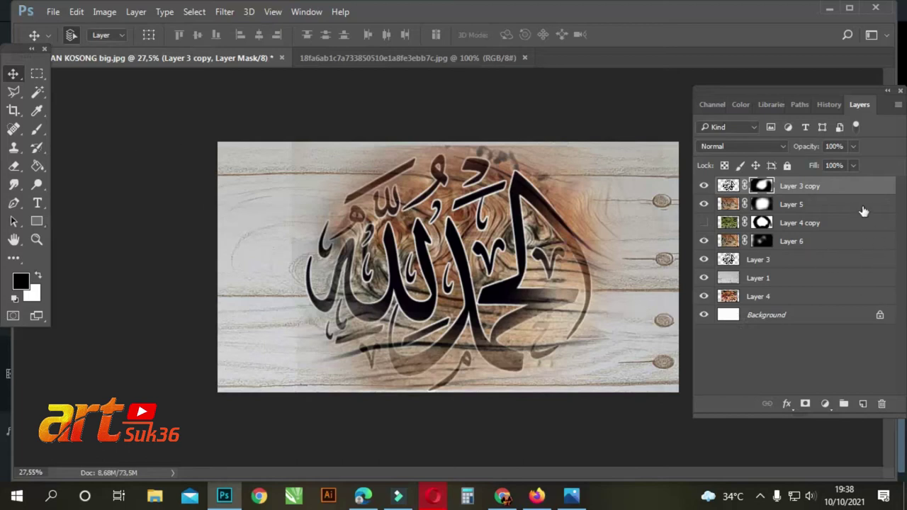
drag(736, 89, 771, 89)
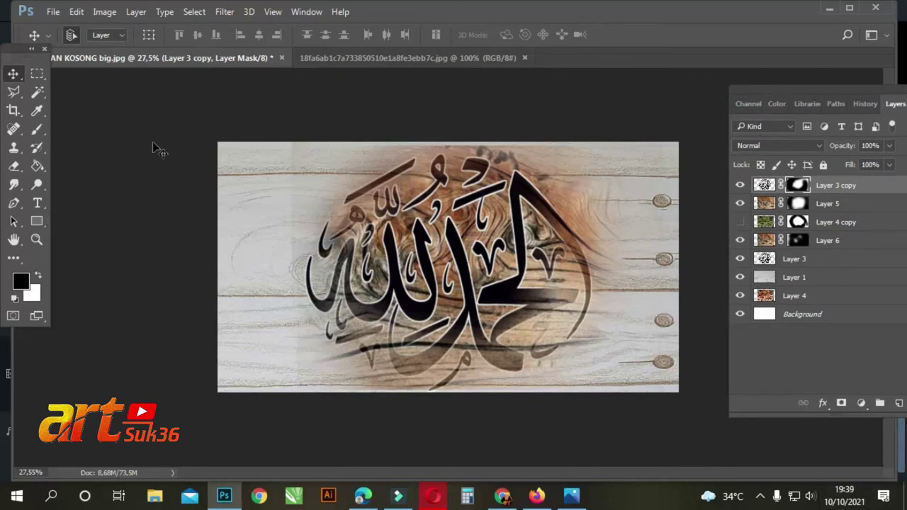
click(15, 74)
drag(862, 193, 900, 403)
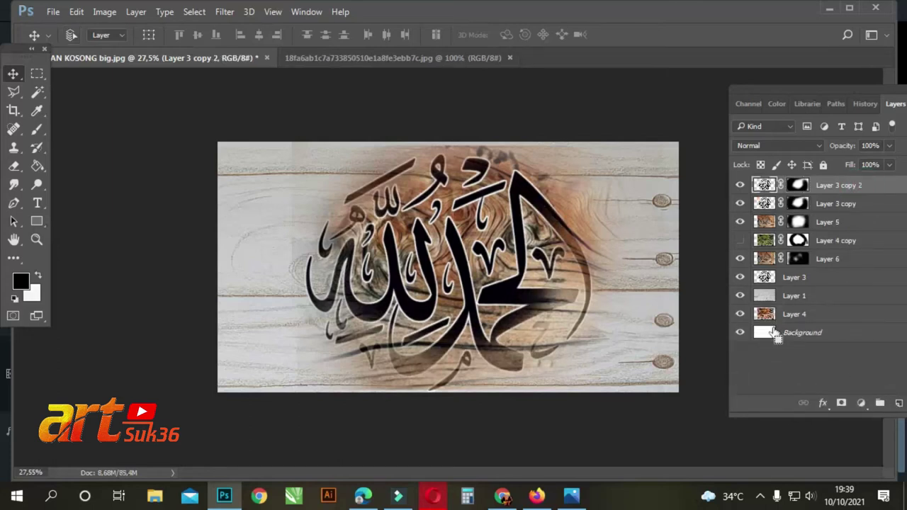
key(ctrl+e)
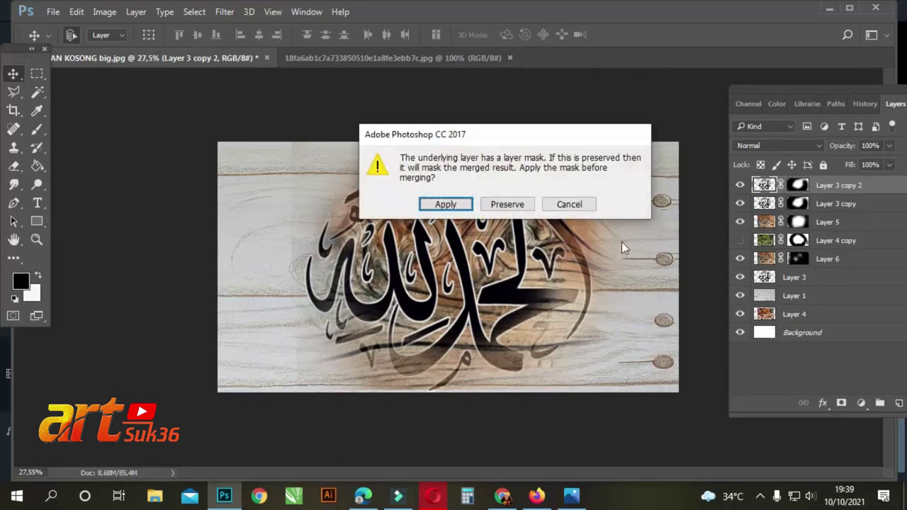
click(444, 205)
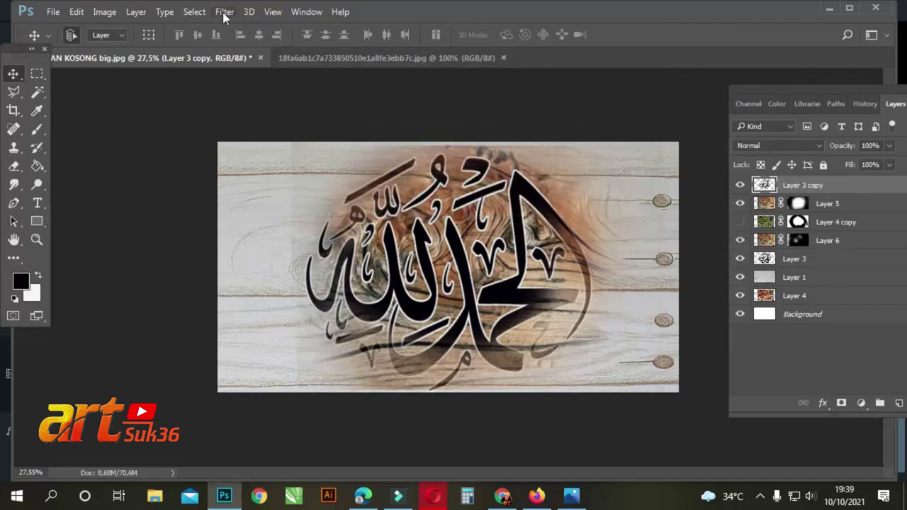
Open the layer style settings of Layer 3 copy and enable Bevel & Emboss with Texture
double_click(762, 184)
drag(278, 61, 705, 101)
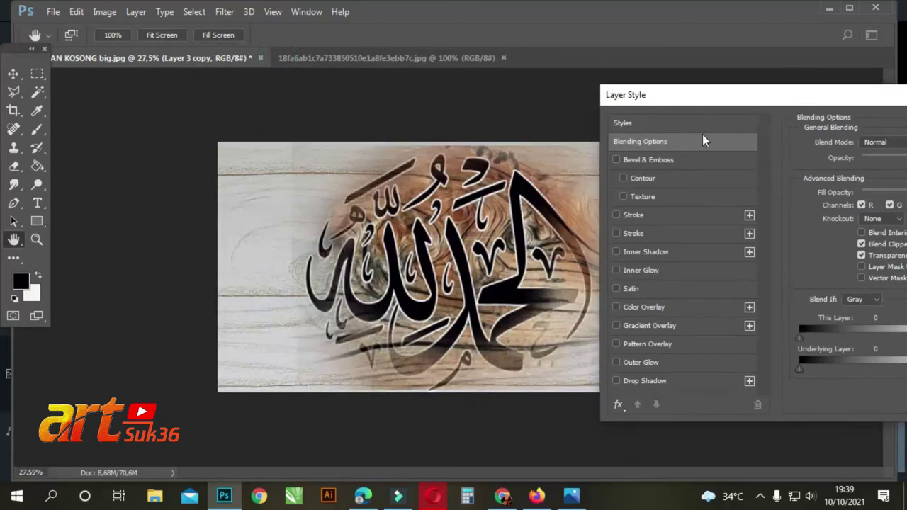
click(623, 196)
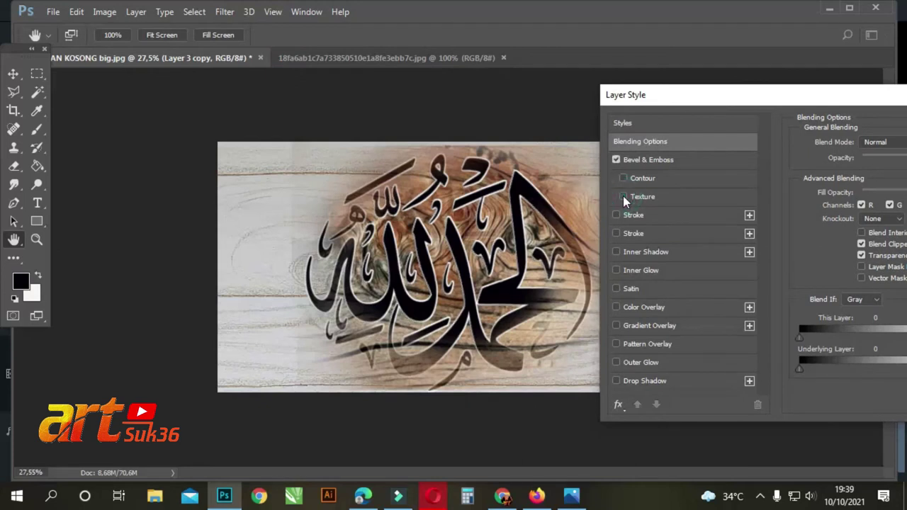
Preview both Stroke effects on the calligraphy, leave them off, and enable Inner Shadow
click(616, 215)
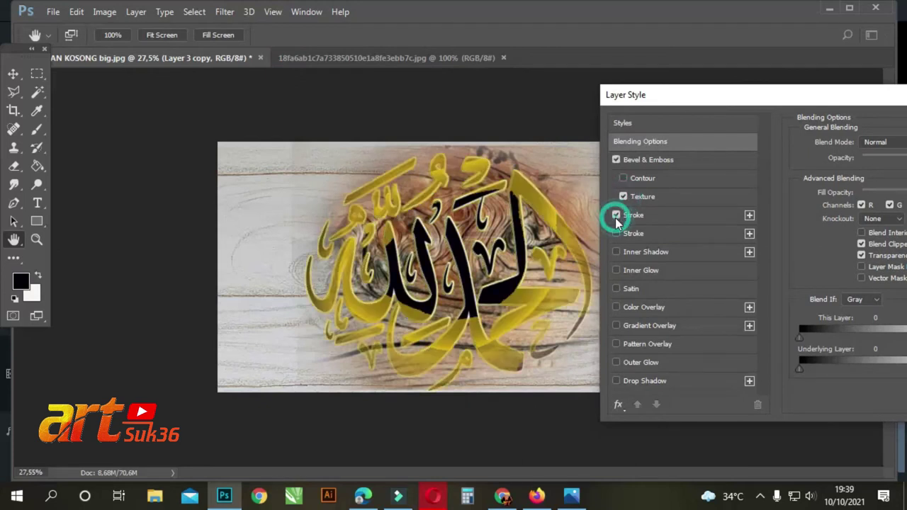
click(616, 215)
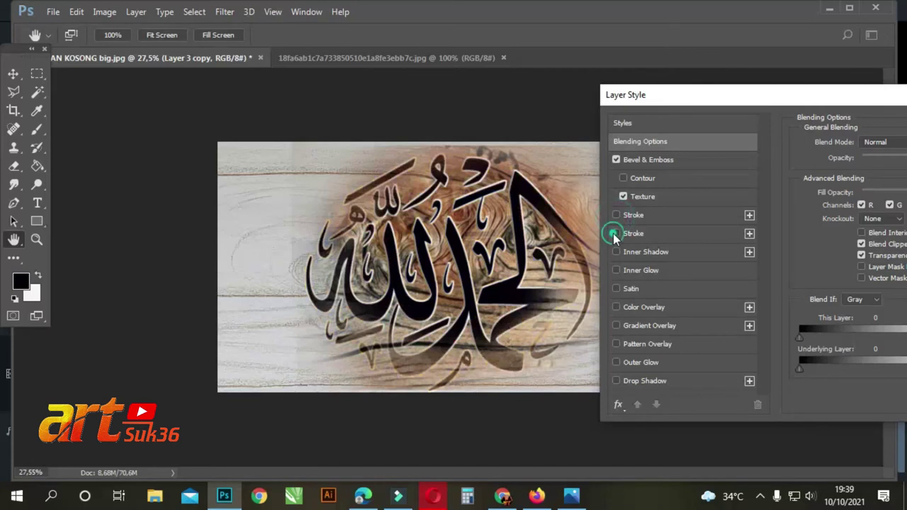
click(615, 233)
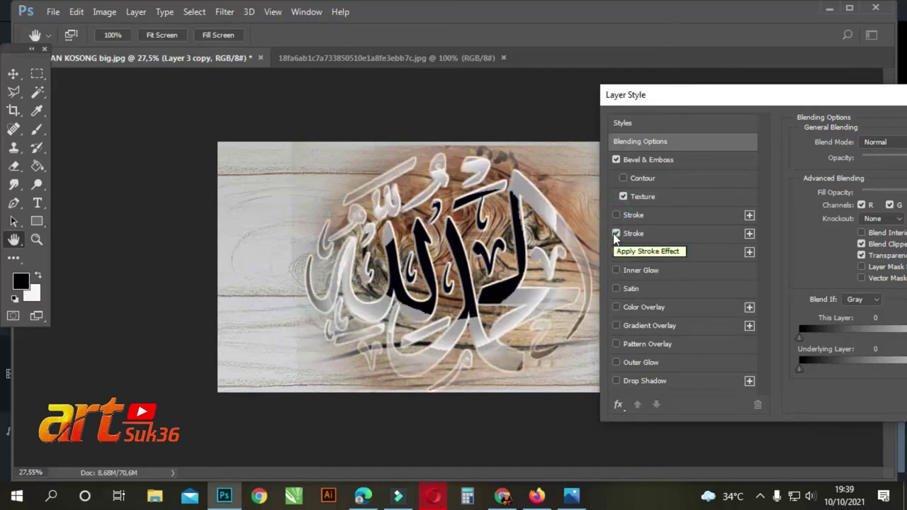
click(616, 251)
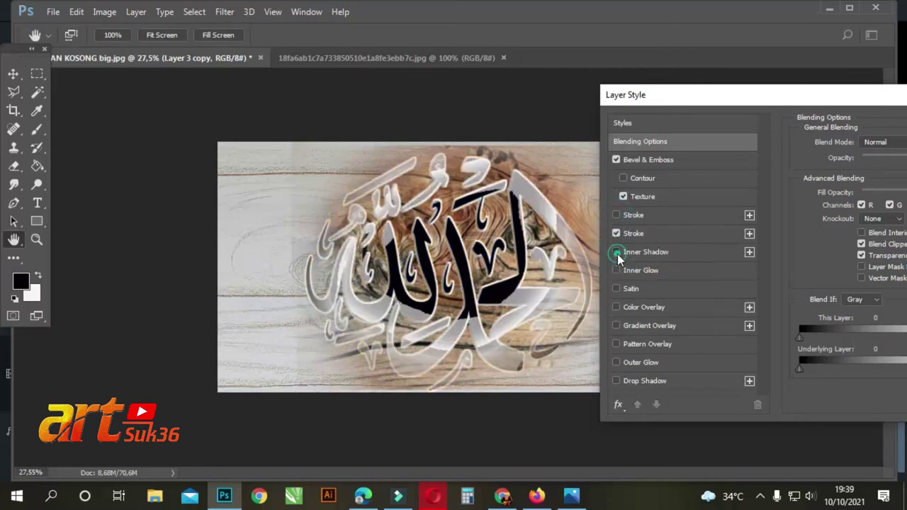
click(616, 233)
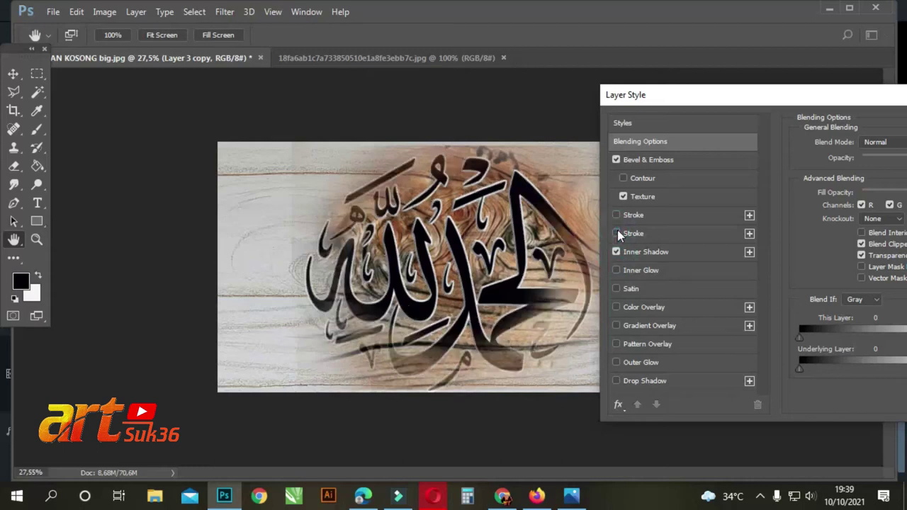
click(615, 234)
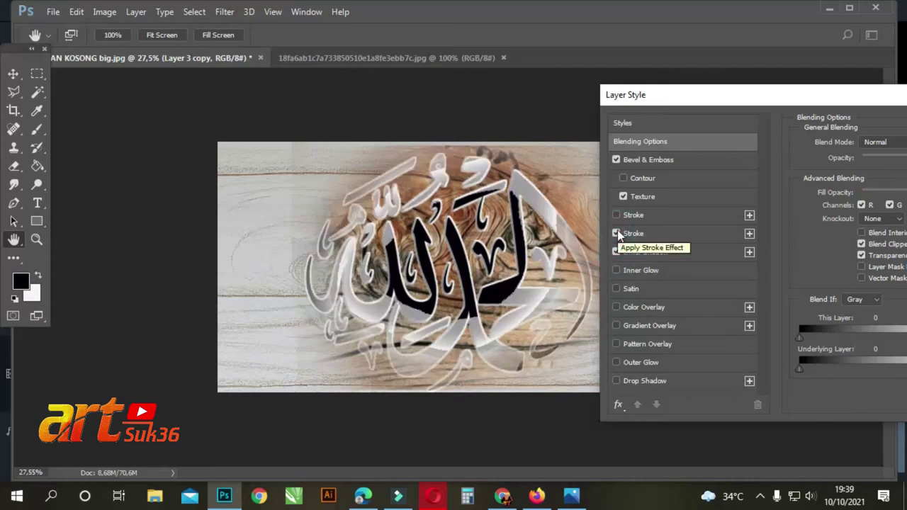
click(616, 233)
Preview Inner Glow on the calligraphy, leave it off, and enable Satin
click(616, 270)
click(615, 270)
click(615, 270)
click(615, 270)
click(616, 288)
click(616, 288)
click(616, 289)
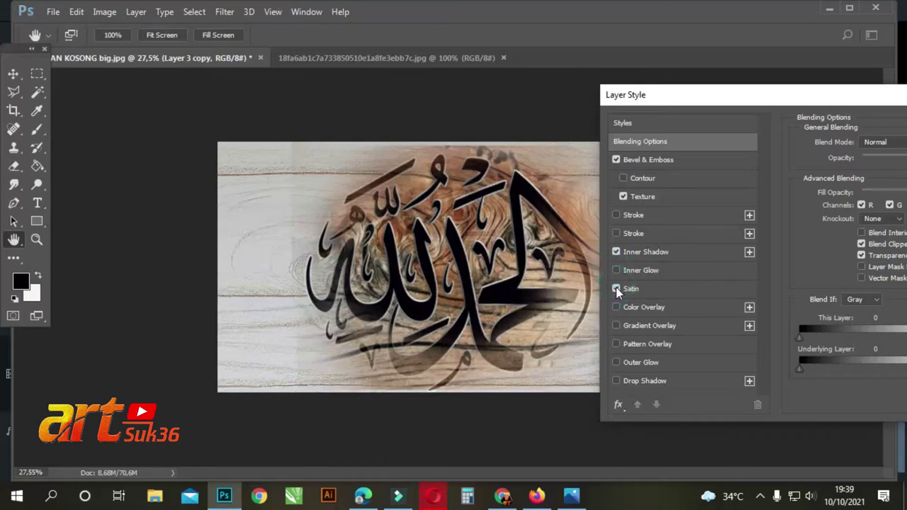
Enable Color Overlay, Pattern Overlay and Drop Shadow on the calligraphy, with the shadow opacity at 0%, leaving Gradient Overlay off
click(616, 325)
click(616, 325)
click(616, 307)
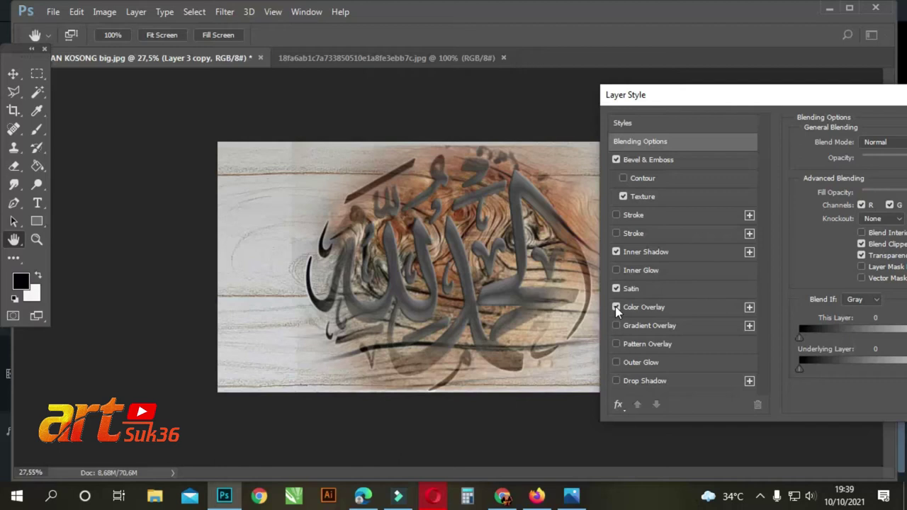
click(617, 344)
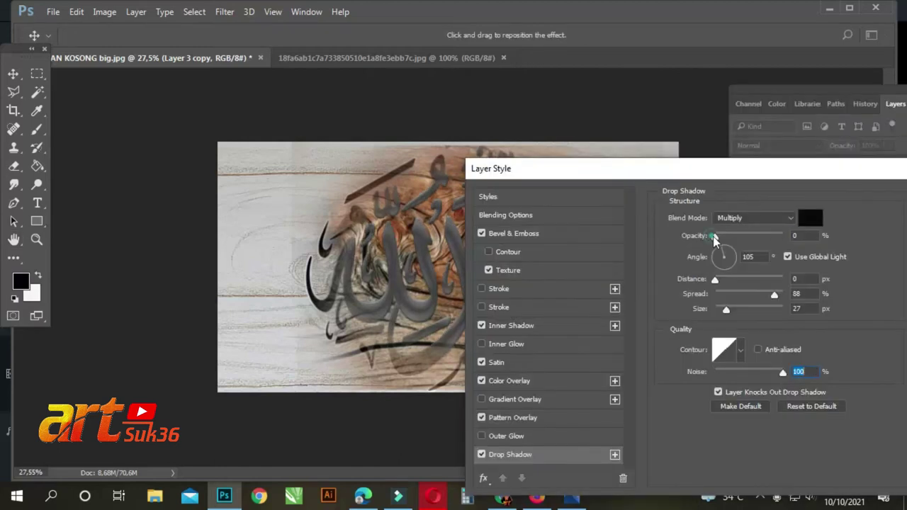
mouse_move(714, 239)
mouse_down()
mouse_move(748, 240)
mouse_move(707, 239)
mouse_up()
Enable the bevel's Contour, set its highlight and shadow opacity to 100%, and apply the layer style
click(480, 233)
click(487, 252)
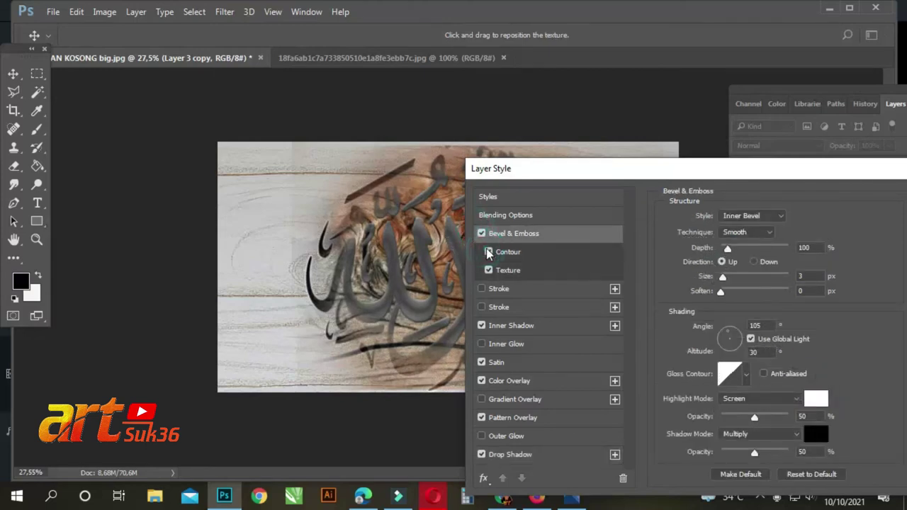
drag(756, 418, 813, 408)
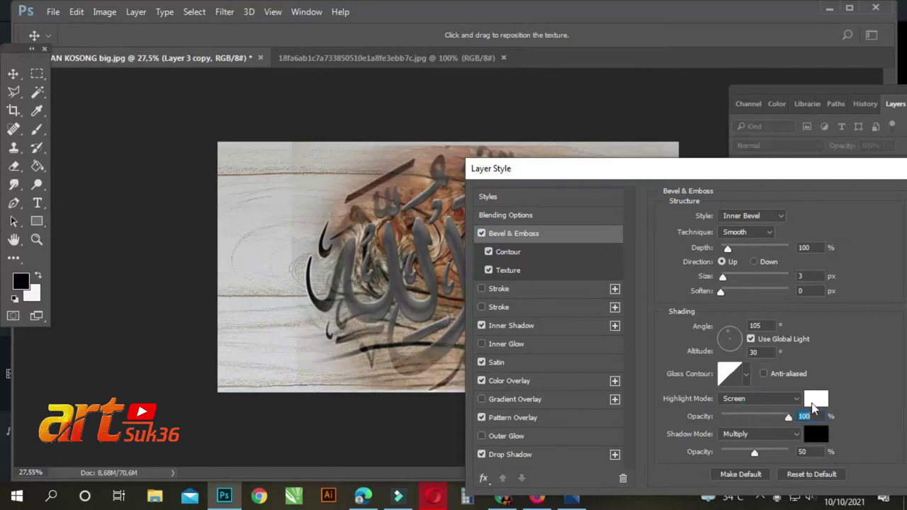
drag(755, 456, 789, 451)
drag(856, 168, 591, 195)
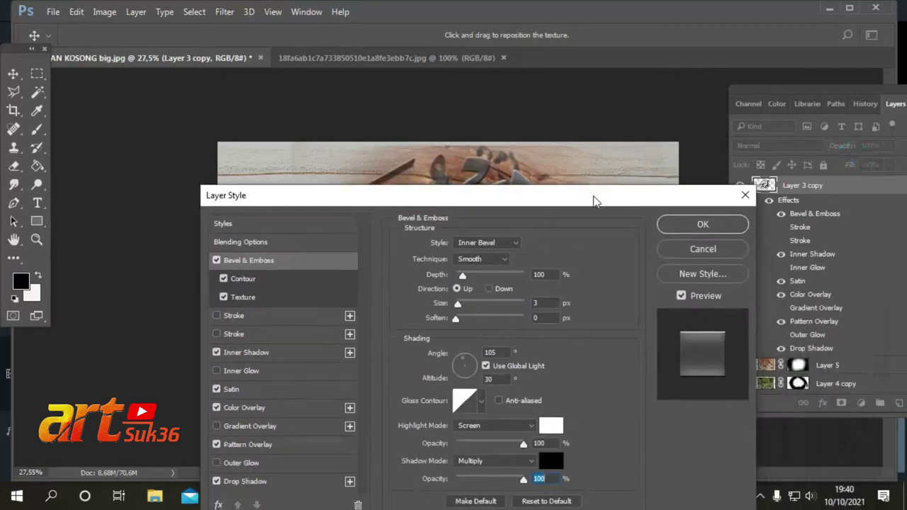
click(692, 226)
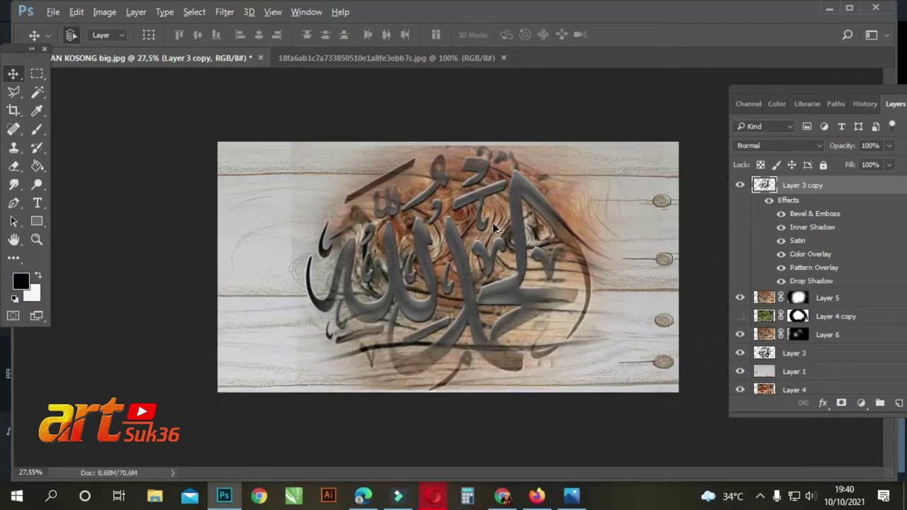
scroll(491, 236, up, 5)
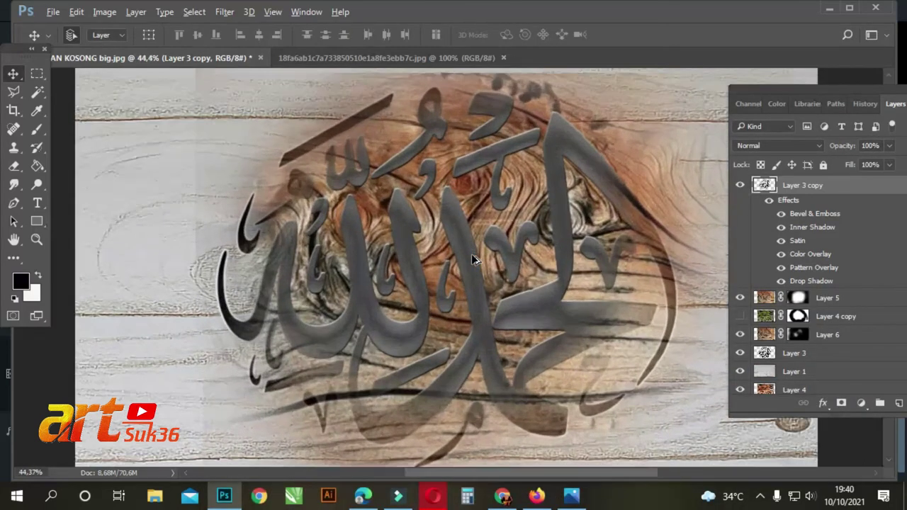
scroll(473, 259, up, 6)
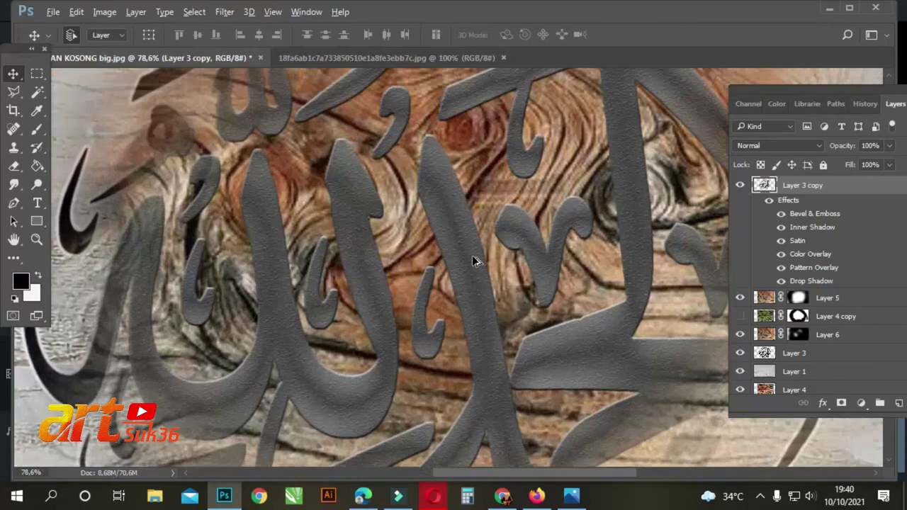
scroll(474, 261, up, 5)
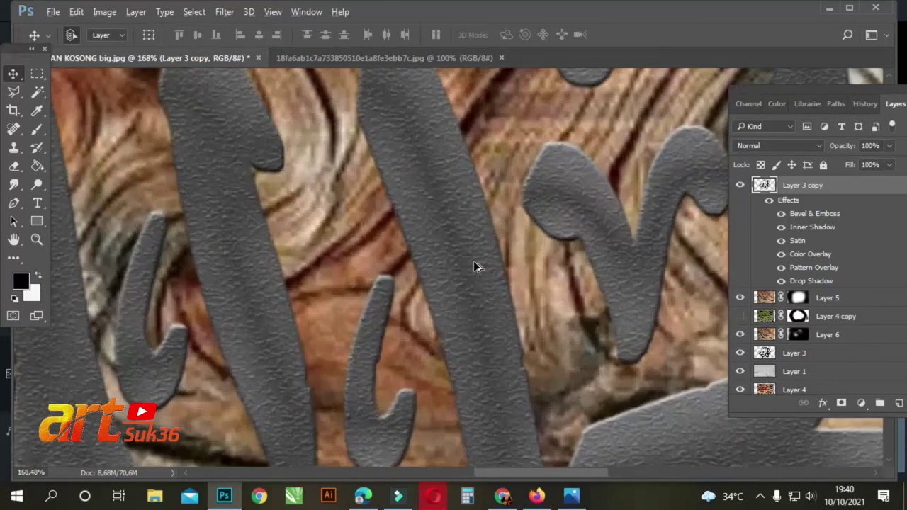
Duplicate the embossed calligraphy layer and merge it with its copy into one layer
scroll(473, 263, down, 5)
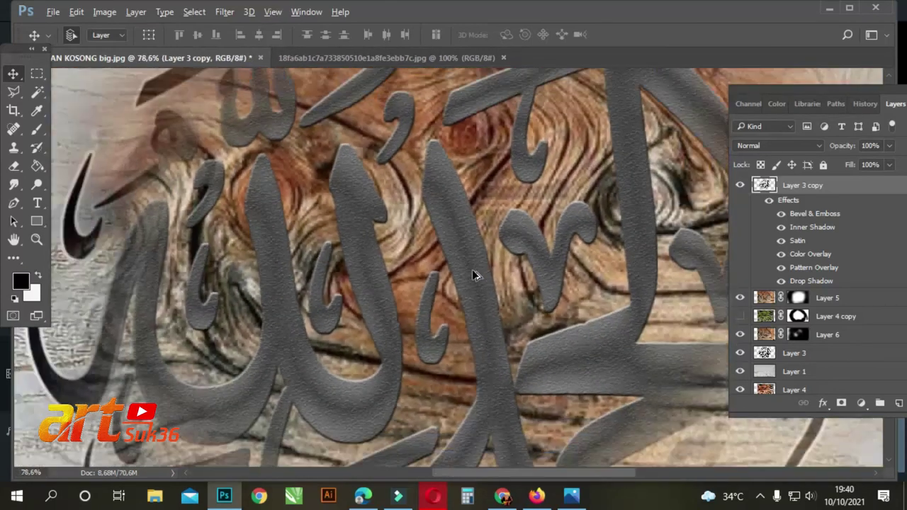
scroll(474, 276, down, 4)
drag(801, 178, 862, 399)
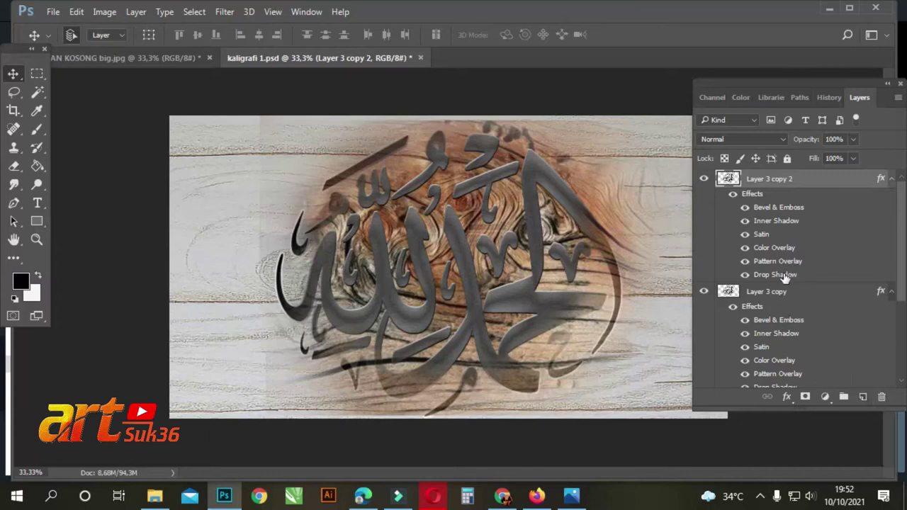
shift+click(767, 298)
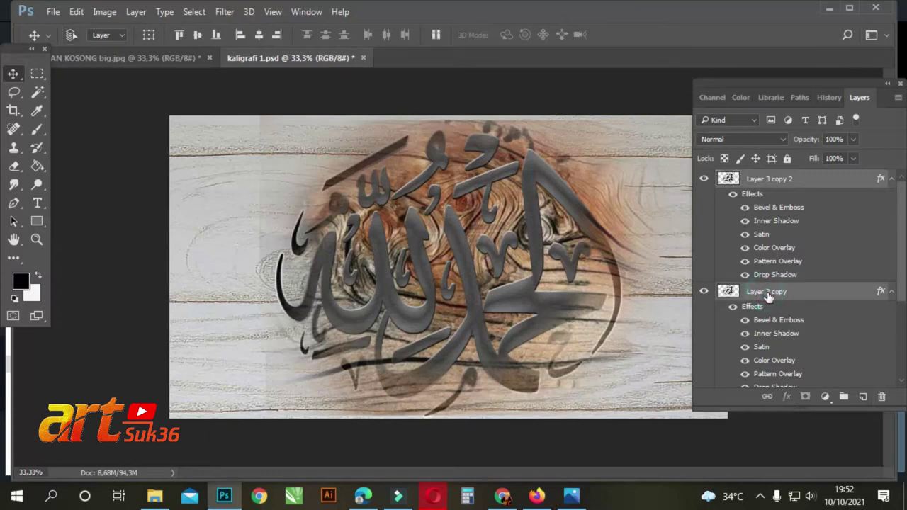
key(ctrl+e)
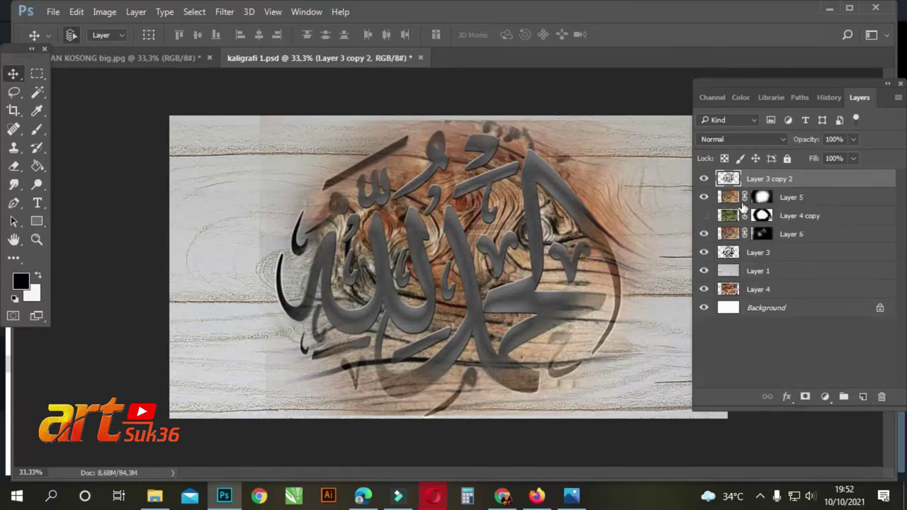
Open a Hue/Saturation adjustment on the merged calligraphy with hue +18, saturation -66 and lightness +83
click(105, 12)
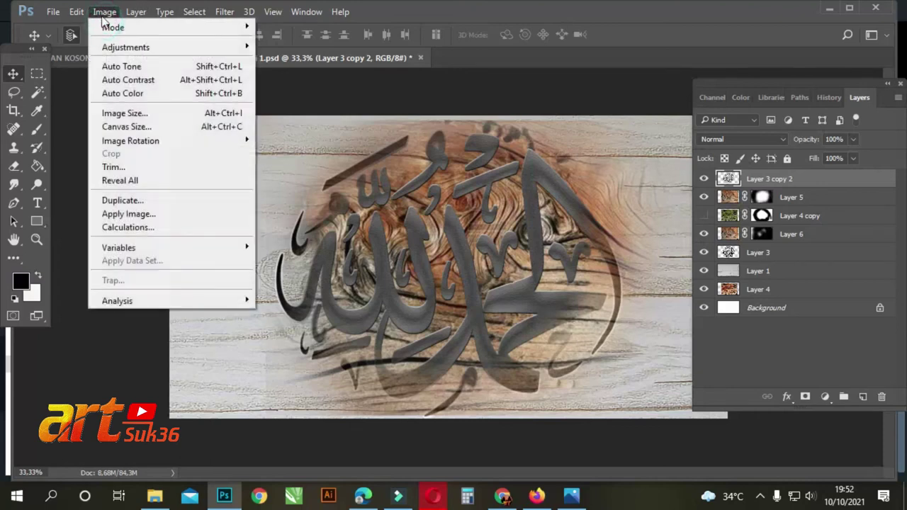
mouse_move(105, 45)
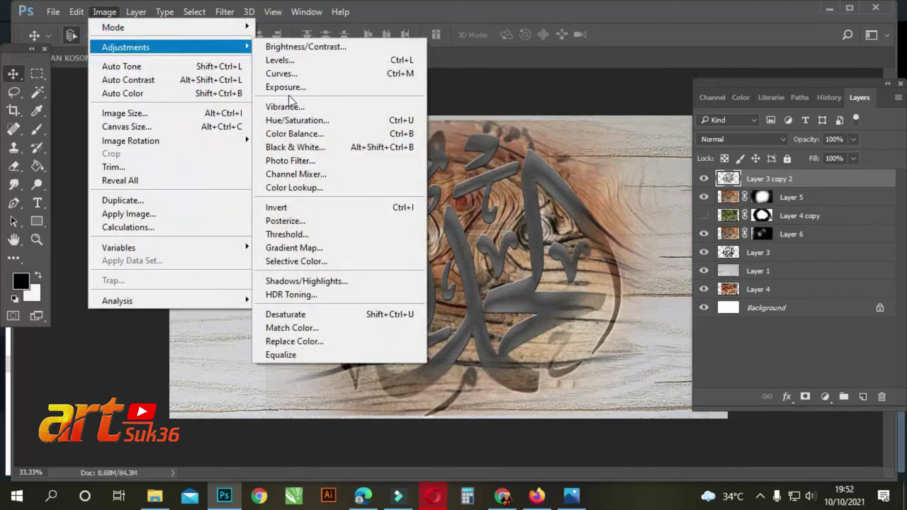
click(302, 121)
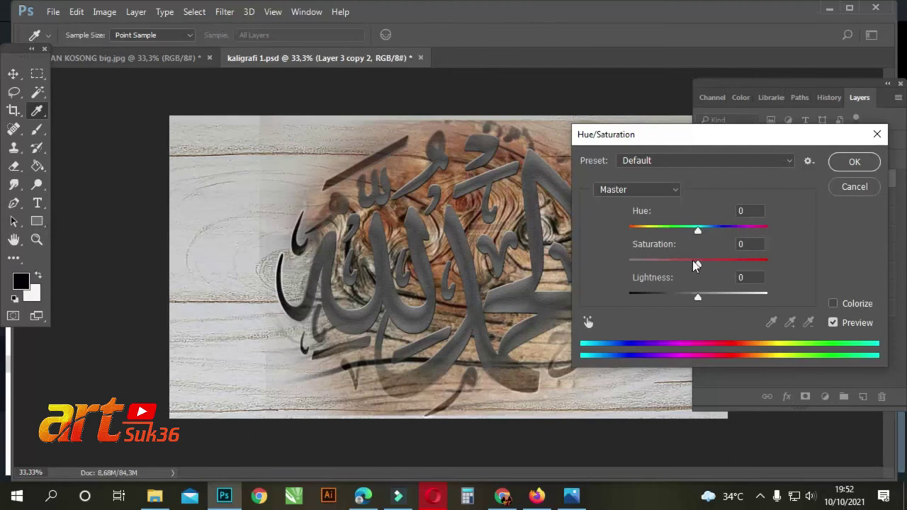
drag(698, 233, 652, 260)
drag(697, 298, 755, 301)
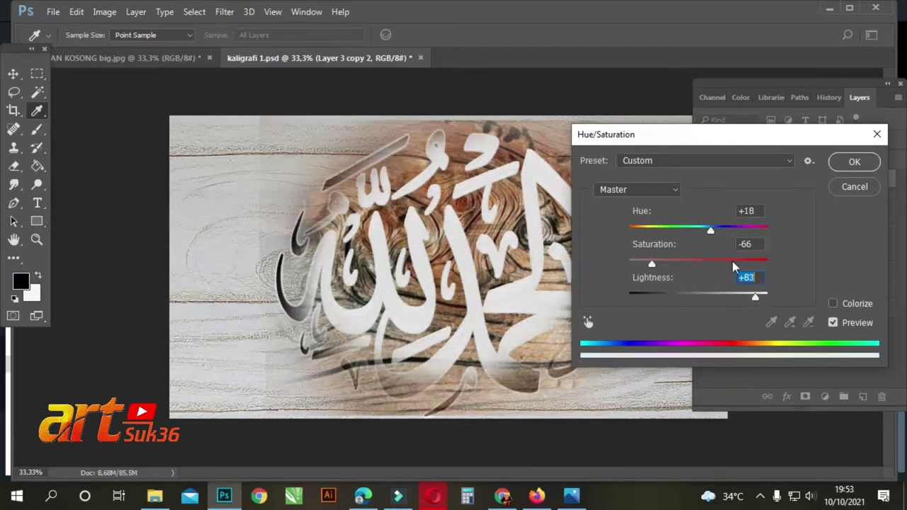
Try a hue of -27 and a lightness of +63 on the calligraphy
drag(694, 139, 785, 130)
drag(805, 223, 773, 226)
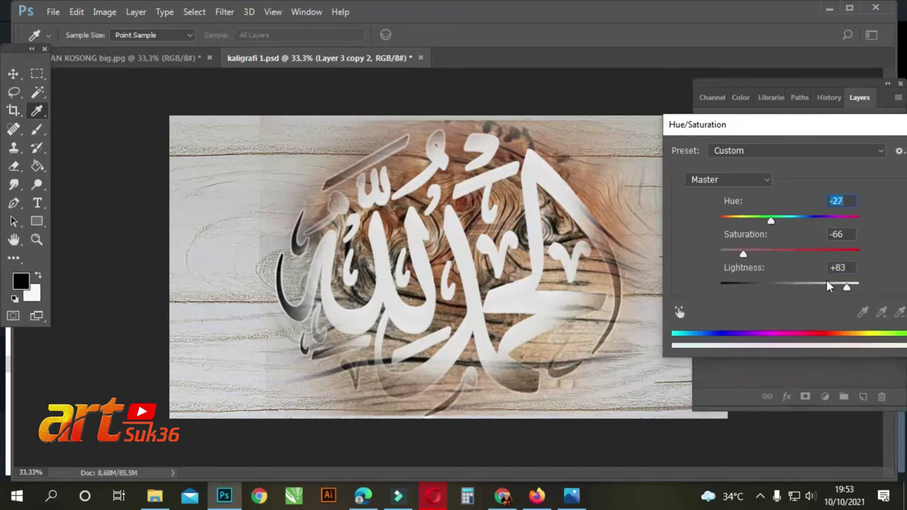
drag(848, 289, 834, 291)
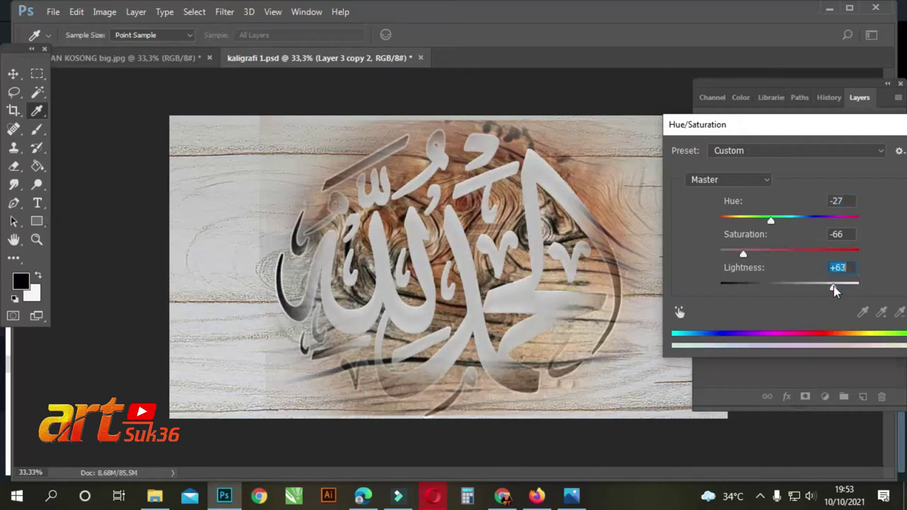
Set the calligraphy's hue to +177, saturation to +100 and lightness to +82, and apply the adjustment
drag(742, 256, 873, 261)
drag(771, 221, 860, 224)
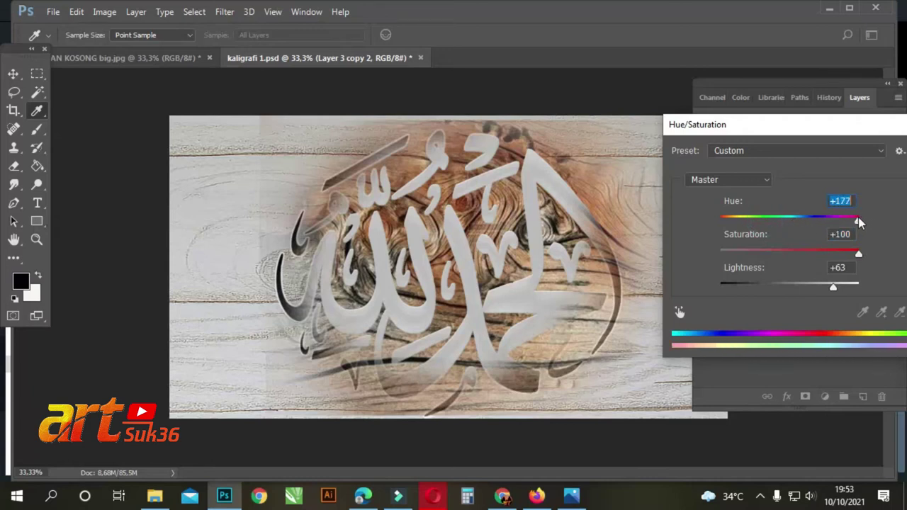
drag(826, 290, 864, 303)
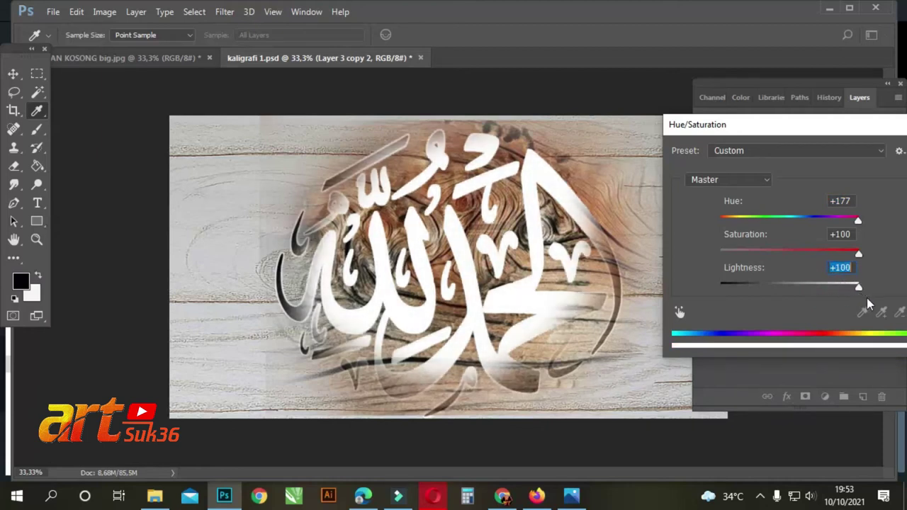
drag(862, 128, 809, 115)
drag(803, 276, 793, 293)
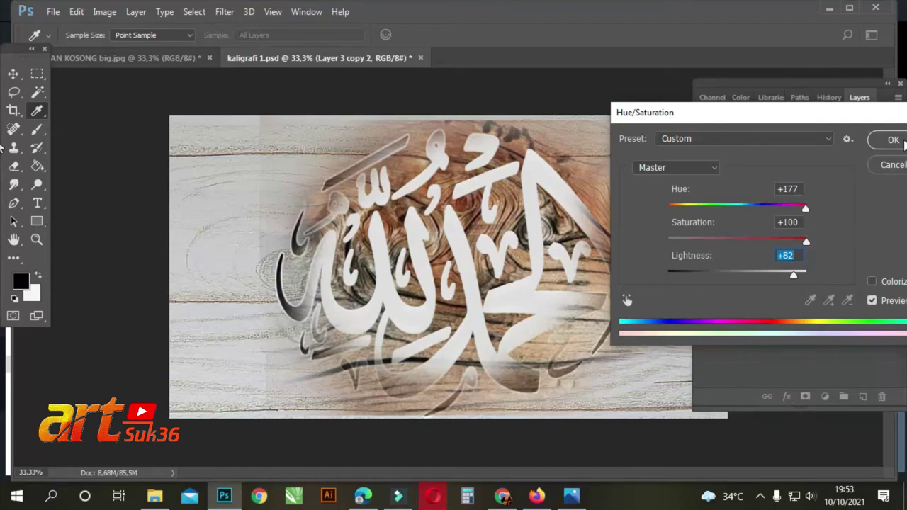
click(904, 145)
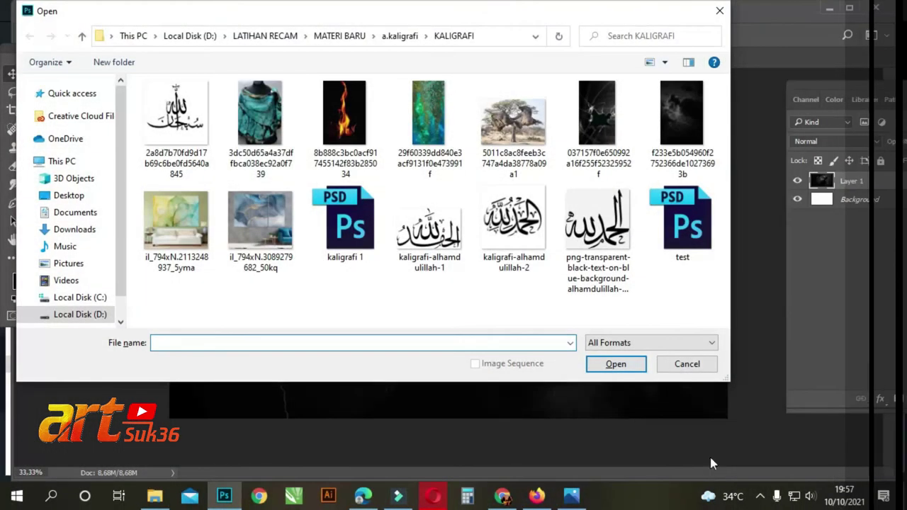
Open 2a8d7b70fd9d17b69c6be0fd5640a845 and select all its black calligraphy with the Magic Wand and Similar
click(177, 117)
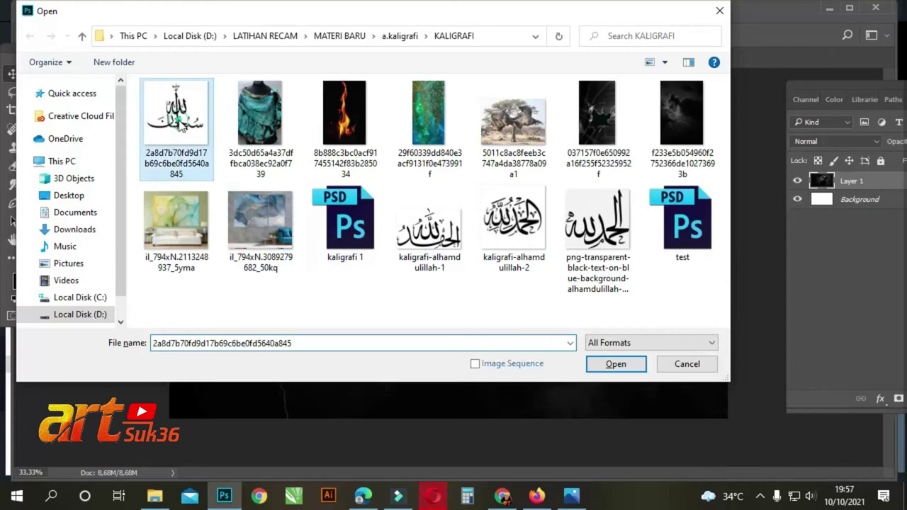
click(616, 363)
click(38, 91)
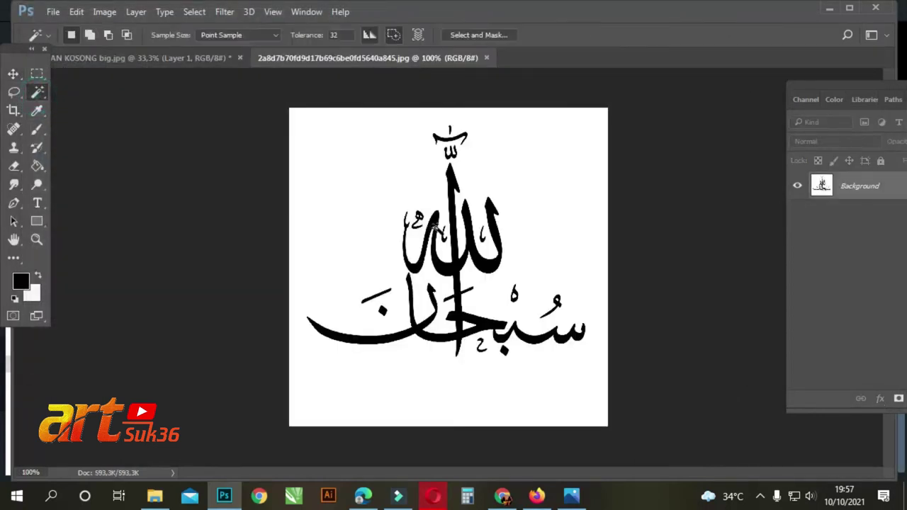
click(454, 179)
right_click(454, 178)
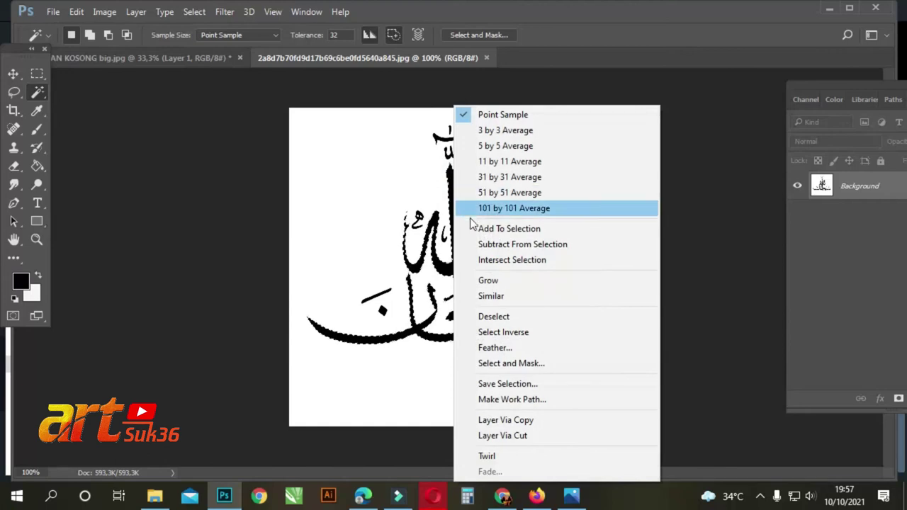
click(496, 297)
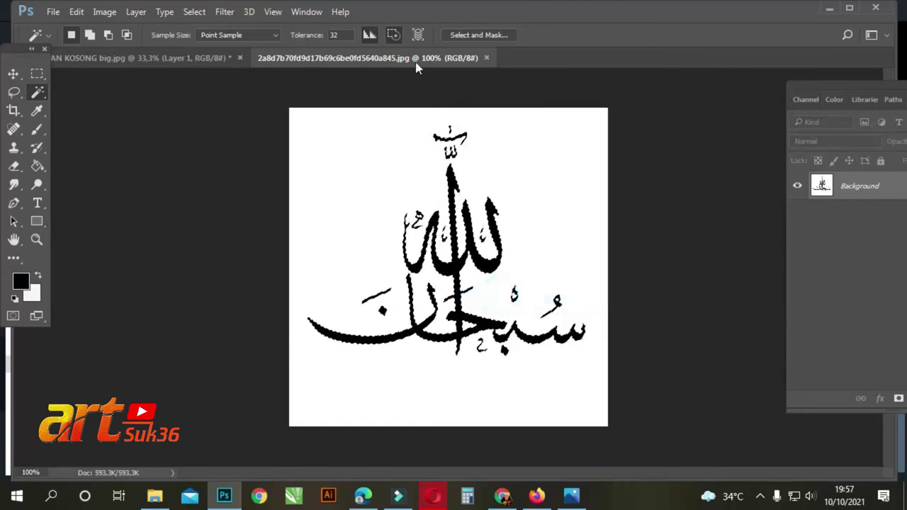
Move the selected calligraphy into the dark lightning-cloud document and close its source image
drag(429, 81, 514, 262)
click(12, 73)
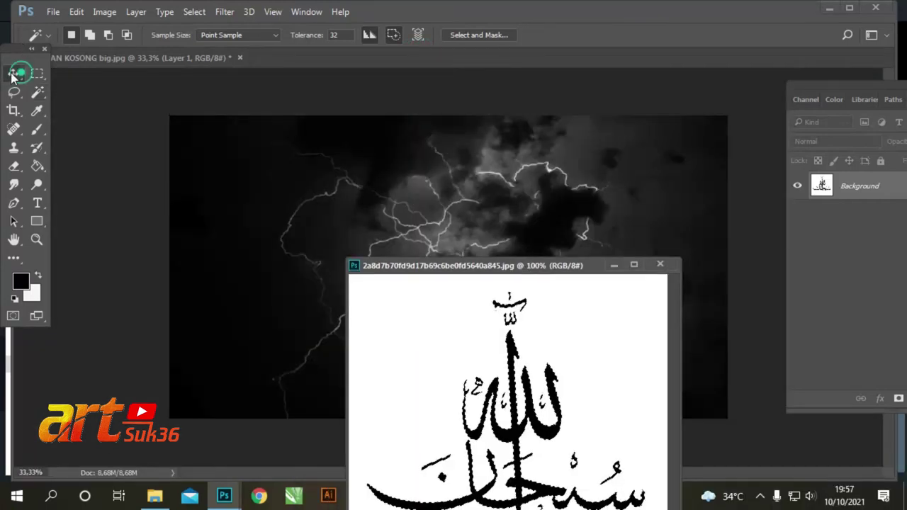
drag(509, 344, 418, 186)
click(659, 264)
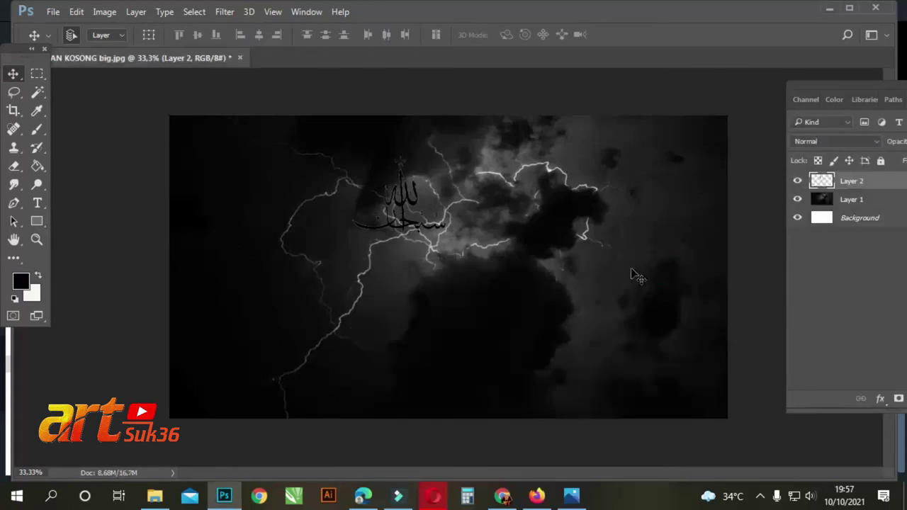
Scale the calligraphy to about 282% and position it in the upper middle of the cloud background
key(ctrl)
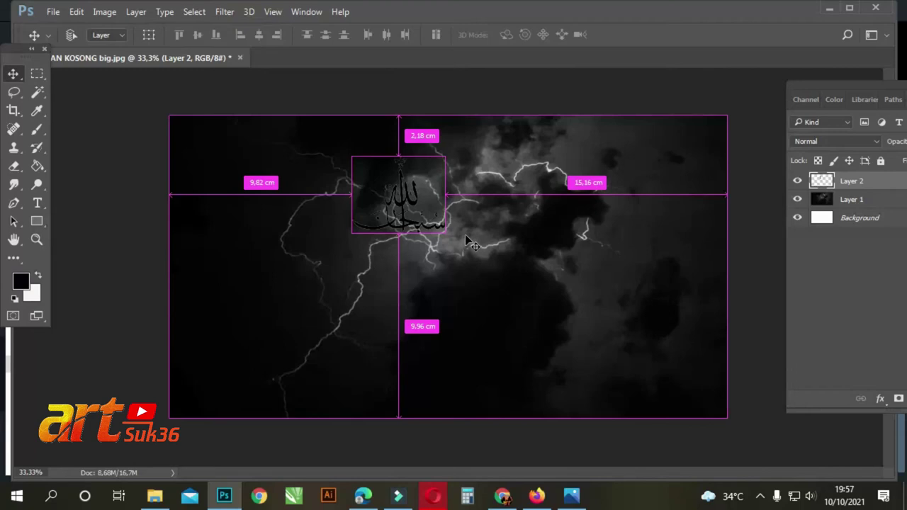
key(ctrl+t)
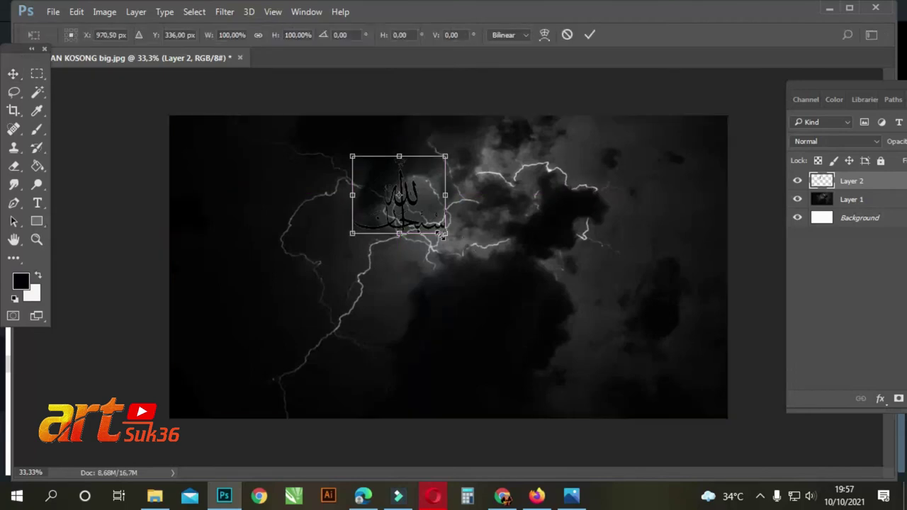
drag(446, 238, 592, 354)
drag(356, 153, 281, 98)
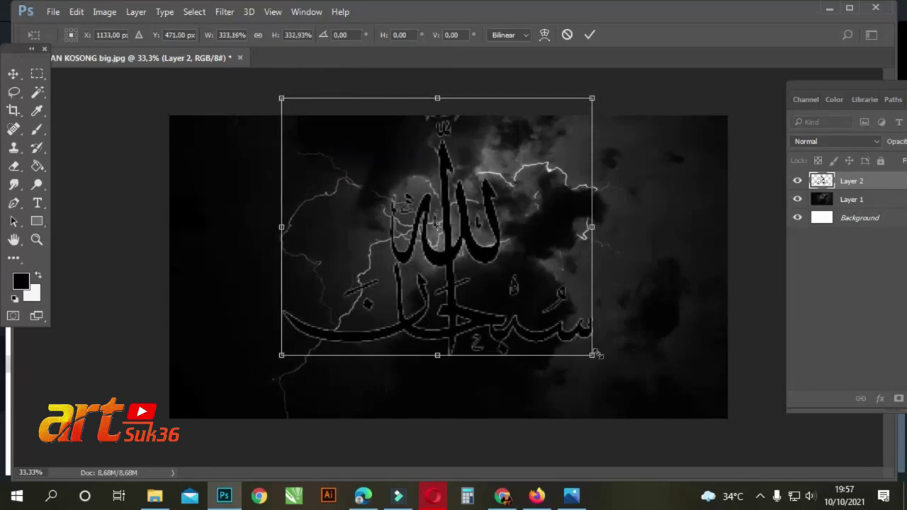
drag(592, 358, 547, 318)
drag(496, 165, 547, 188)
key(Return)
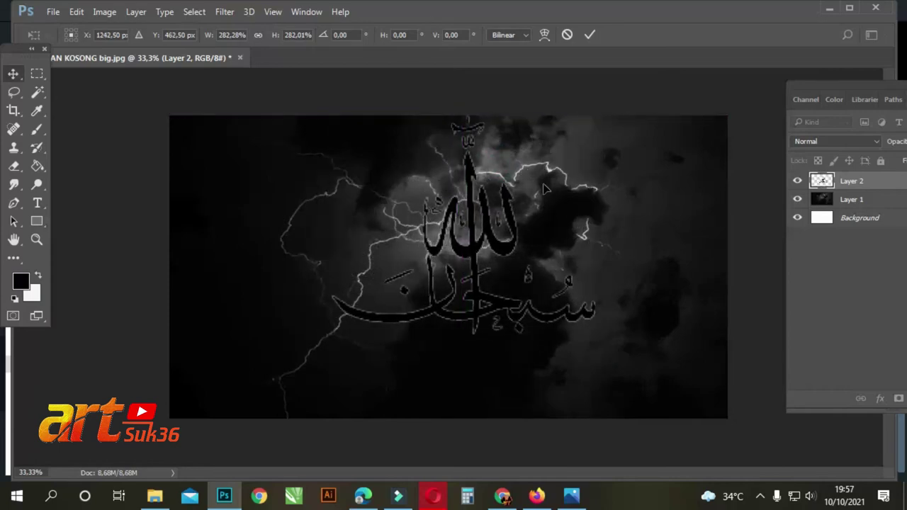
click(856, 206)
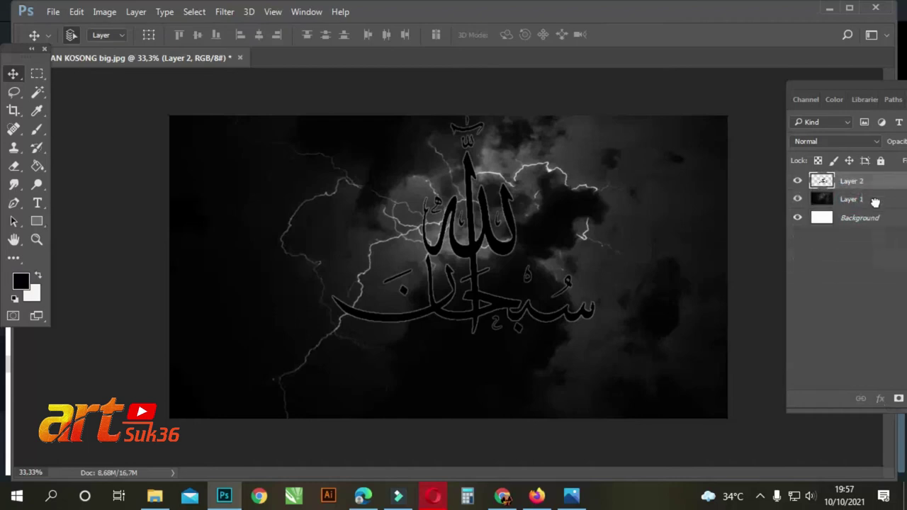
drag(842, 88, 717, 89)
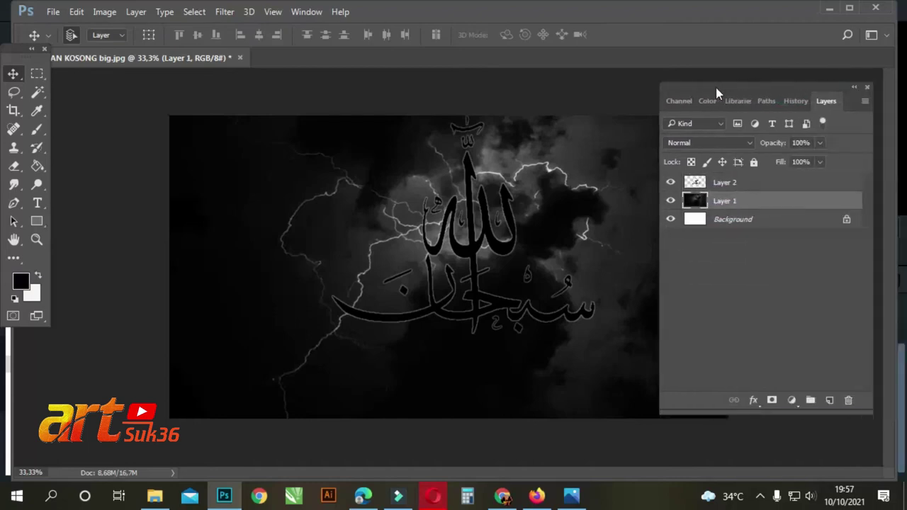
drag(756, 210, 832, 403)
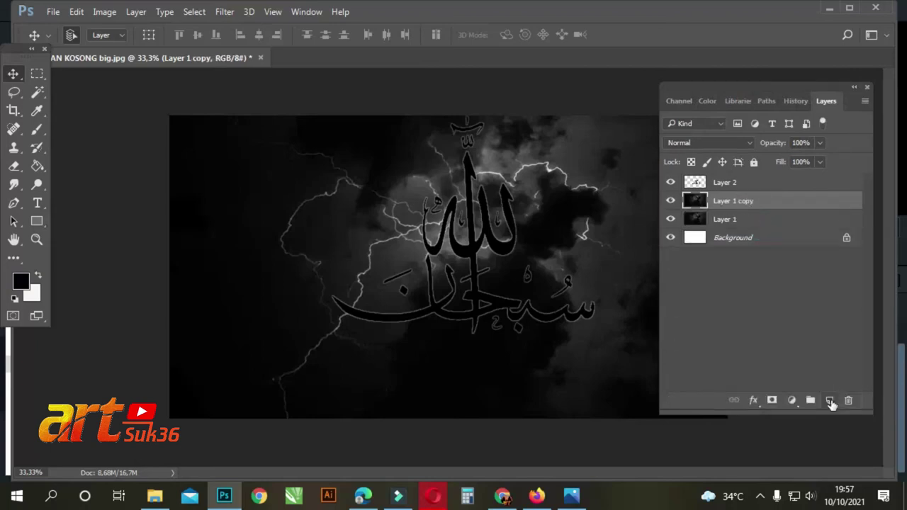
drag(736, 205, 851, 402)
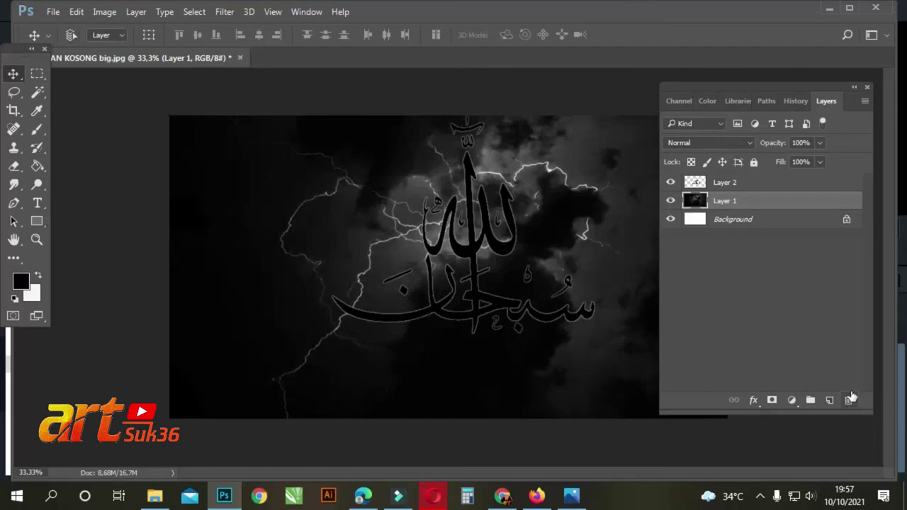
Open il_794xN.2113248937_5yma and select its yellow-green wall painting with a rectangular marquee
key(ctrl+o)
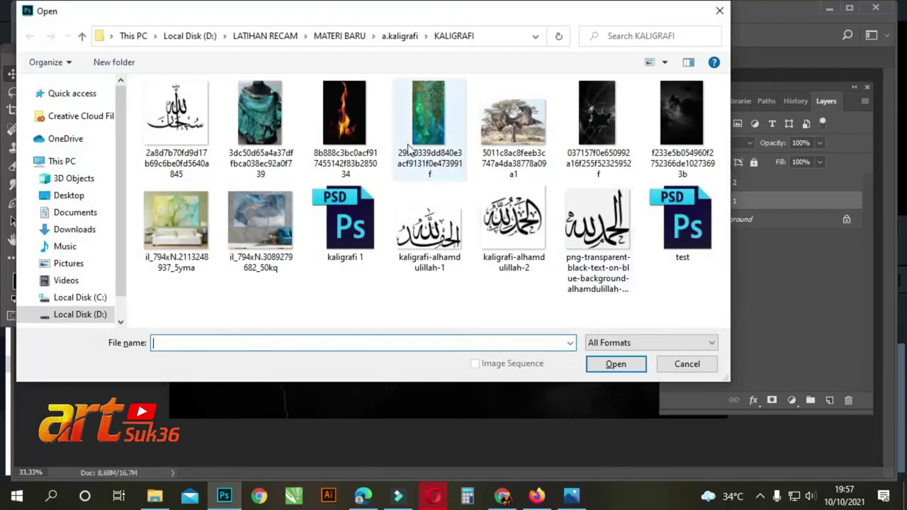
click(347, 126)
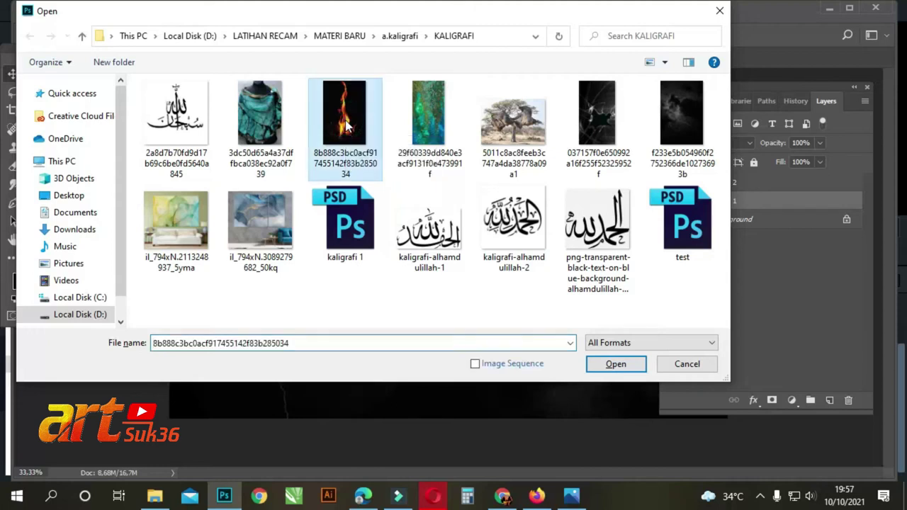
click(186, 221)
click(615, 363)
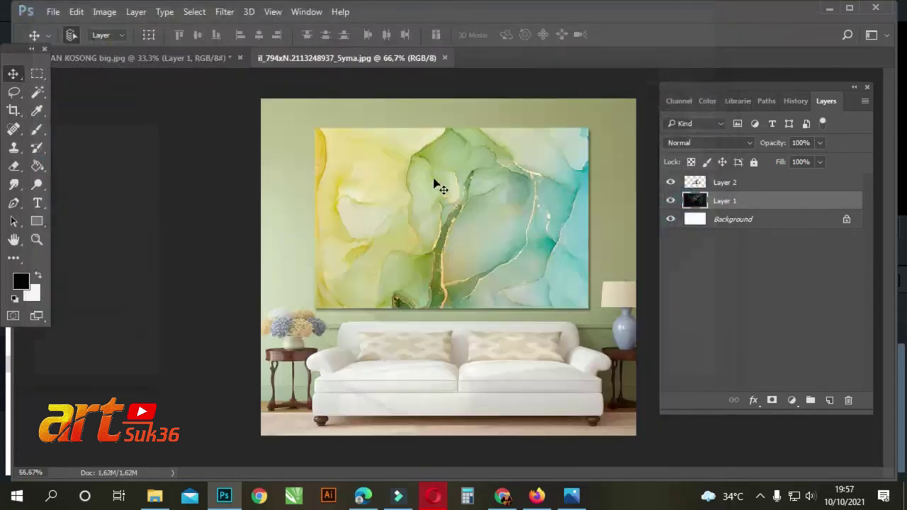
click(38, 71)
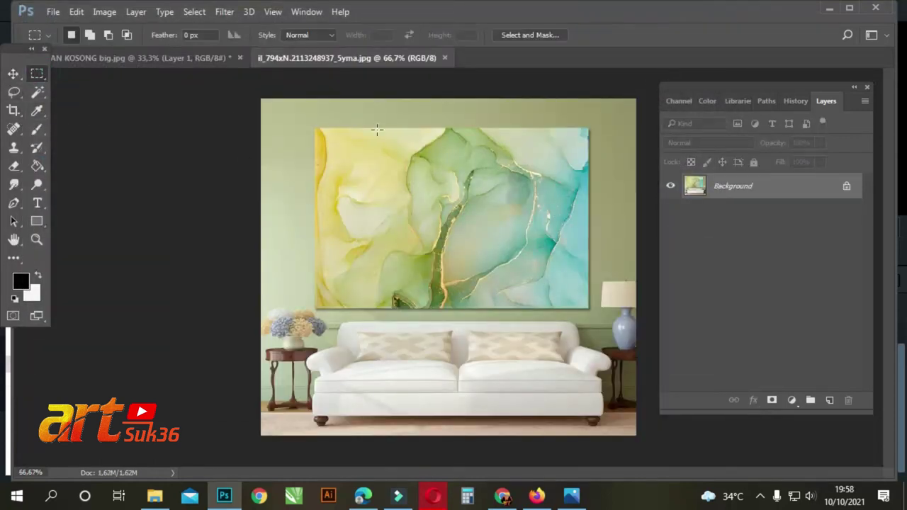
mouse_move(308, 128)
mouse_down()
mouse_move(371, 145)
mouse_move(589, 260)
mouse_move(588, 310)
mouse_up()
Move the selected painting into the calligraphy document, close the source image and place the painting's layer above the calligraphy
click(14, 73)
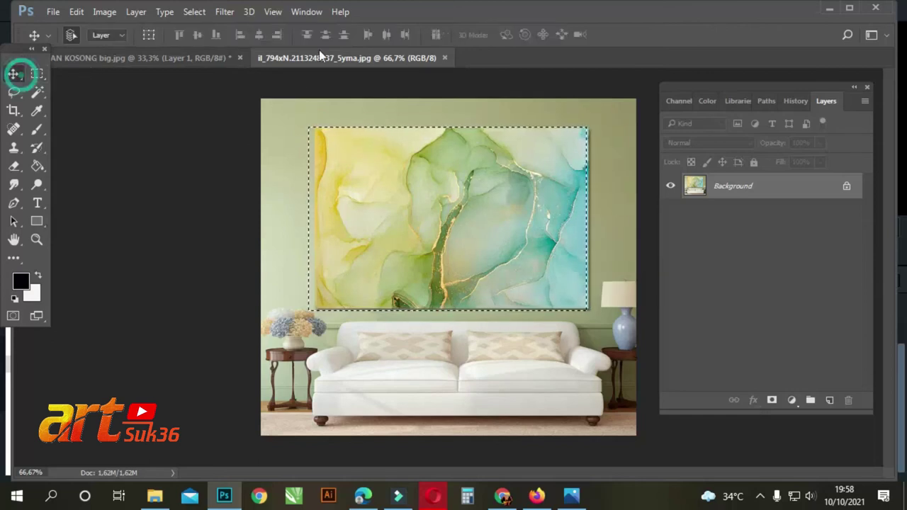
drag(331, 56, 413, 245)
mouse_move(523, 320)
mouse_down()
mouse_move(463, 225)
mouse_move(454, 227)
mouse_up()
drag(534, 252, 360, 286)
click(529, 283)
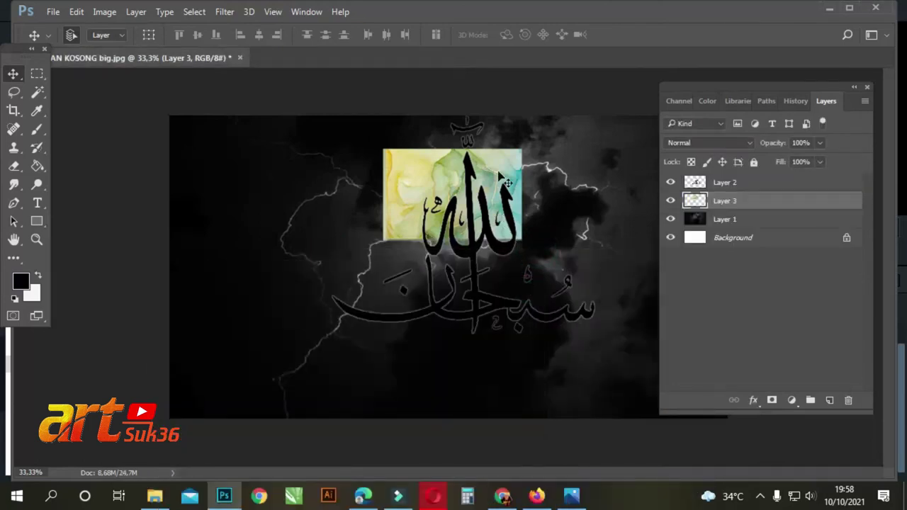
drag(724, 204, 723, 181)
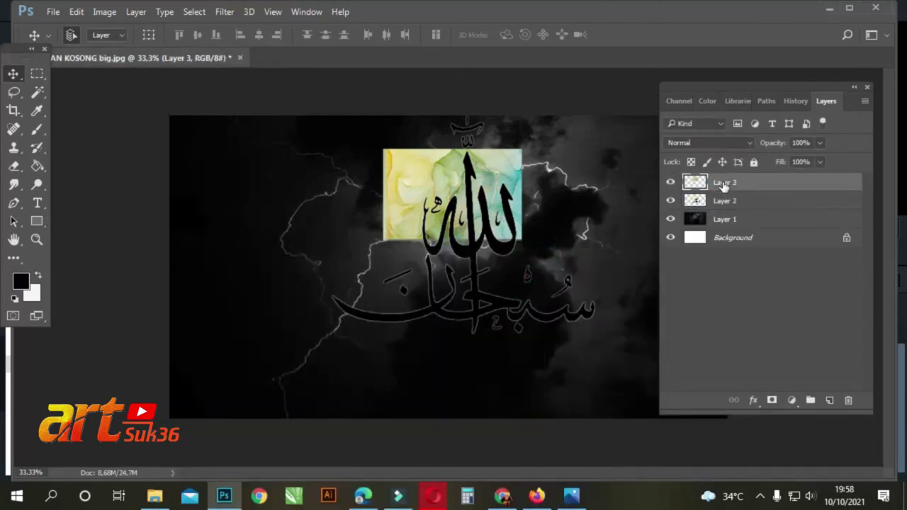
Enlarge the yellow-green painting proportionally until it covers most of the calligraphy
key(ctrl+t)
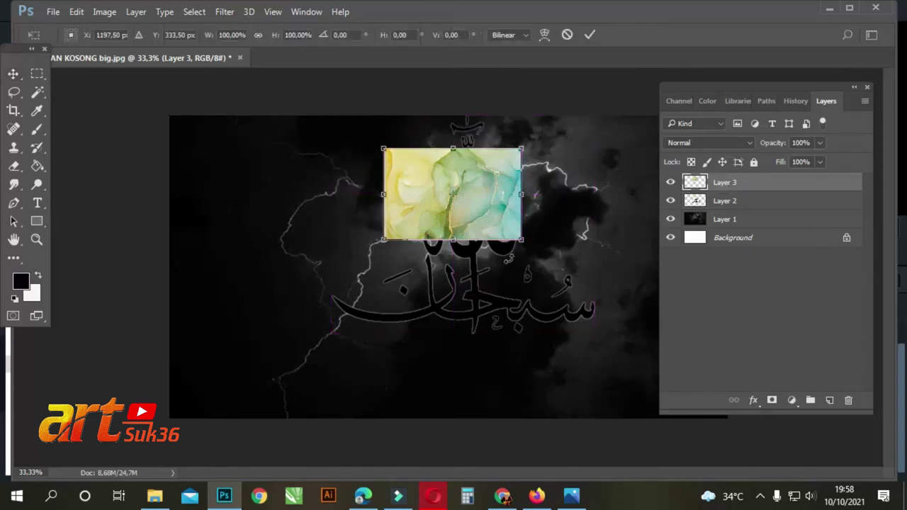
drag(520, 241, 643, 320)
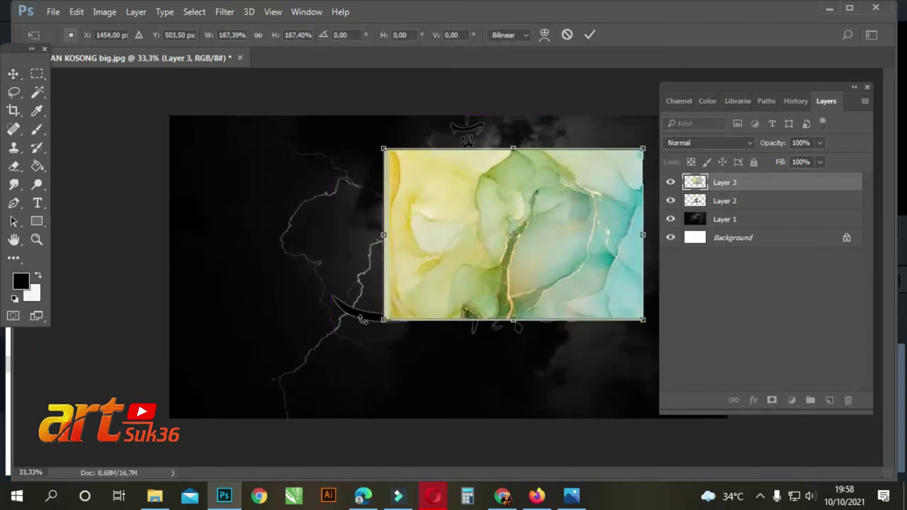
drag(385, 320, 312, 367)
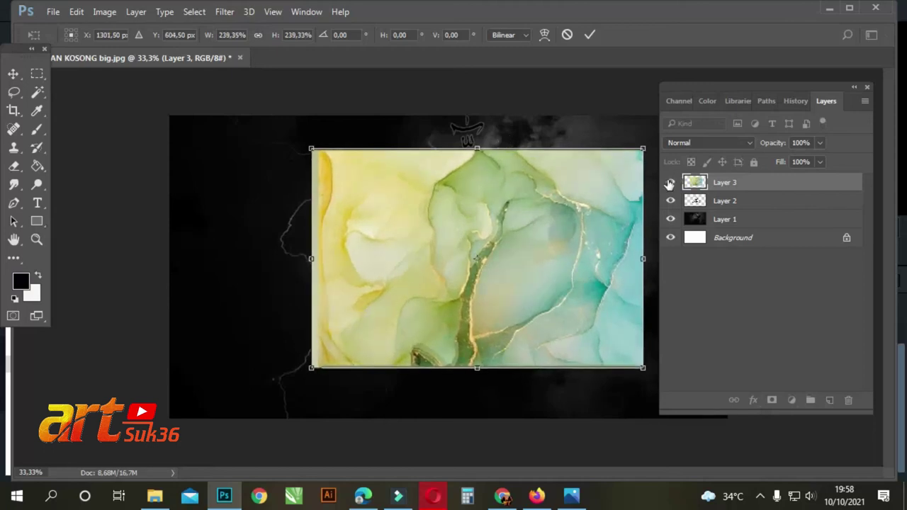
drag(313, 366, 281, 387)
key(Return)
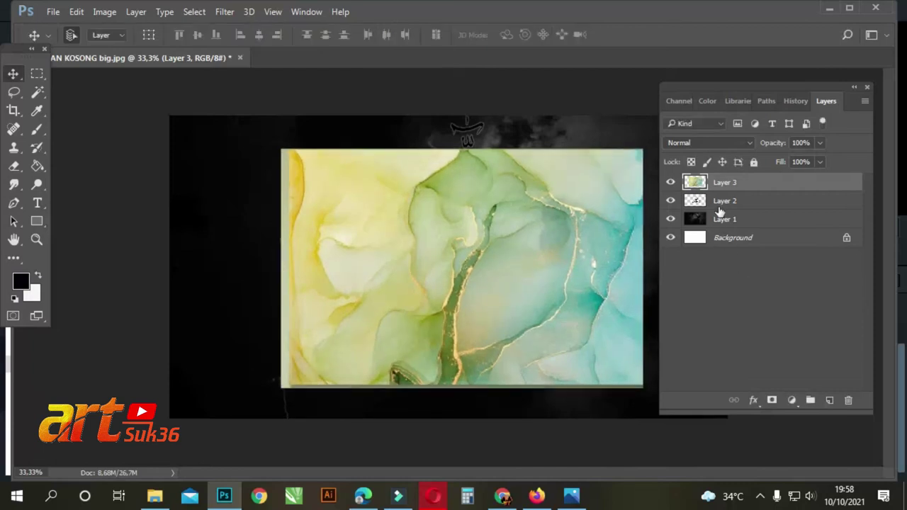
Nudge the calligraphy layer down and shift the painting up so that it covers the lettering
click(722, 203)
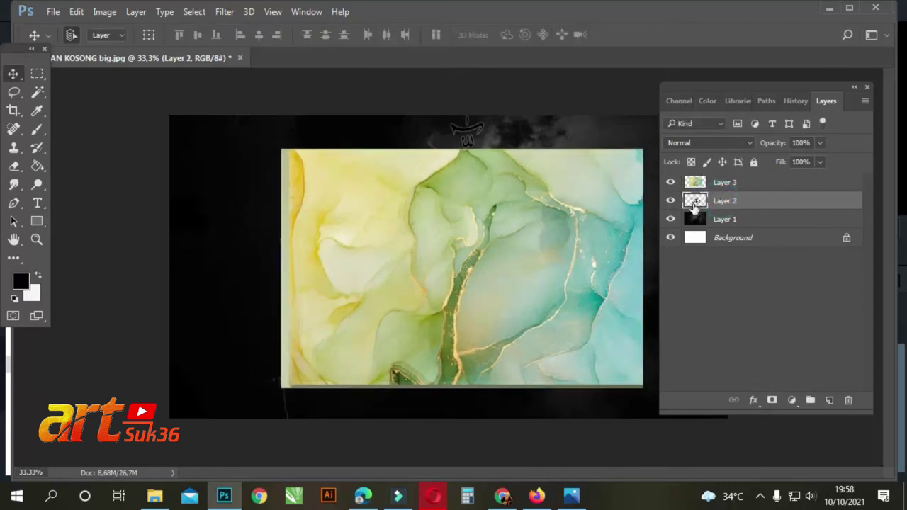
key(Down)
key(Down)
key(Down)
key(Down)
key(Down)
key(Down)
key(Down)
key(Down)
key(Down)
key(Down)
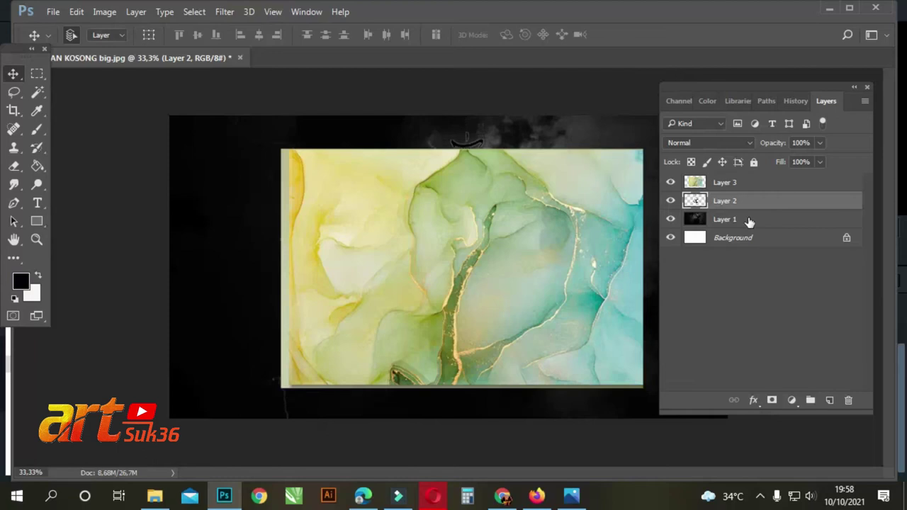
drag(505, 211, 508, 177)
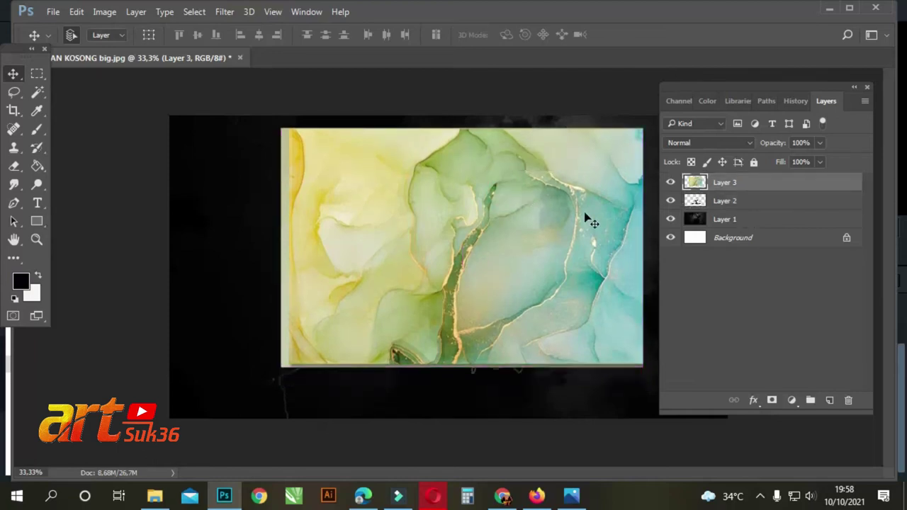
click(730, 201)
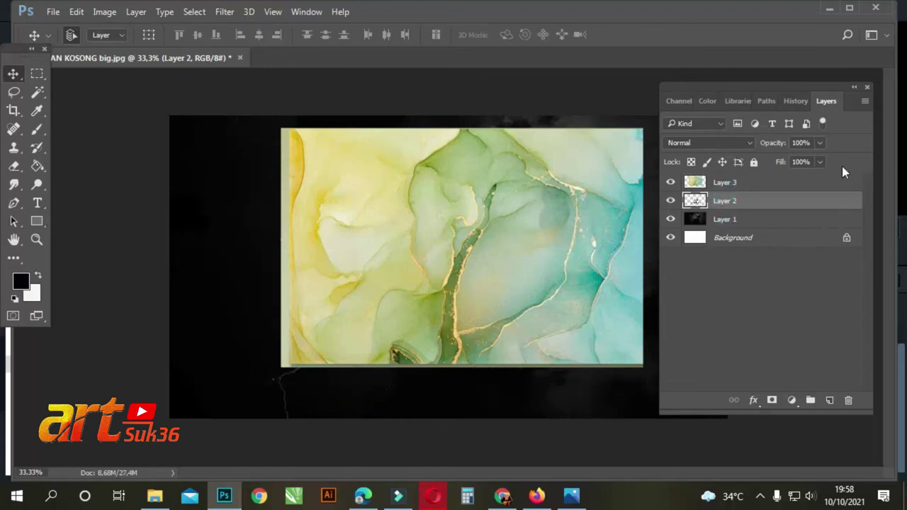
Lower the painting layer's fill to 42% so the calligraphy shows through
click(761, 184)
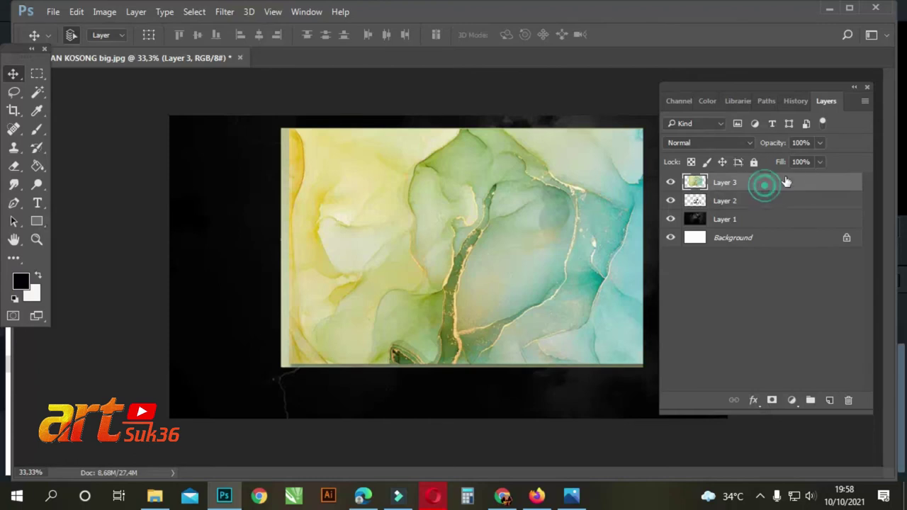
click(818, 162)
drag(816, 180, 784, 175)
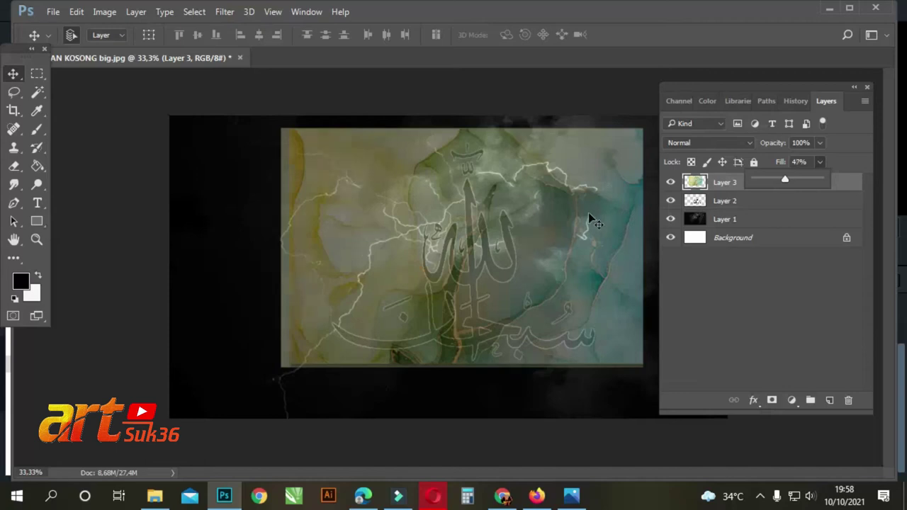
key(shift+Up)
key(shift+Up)
key(Up)
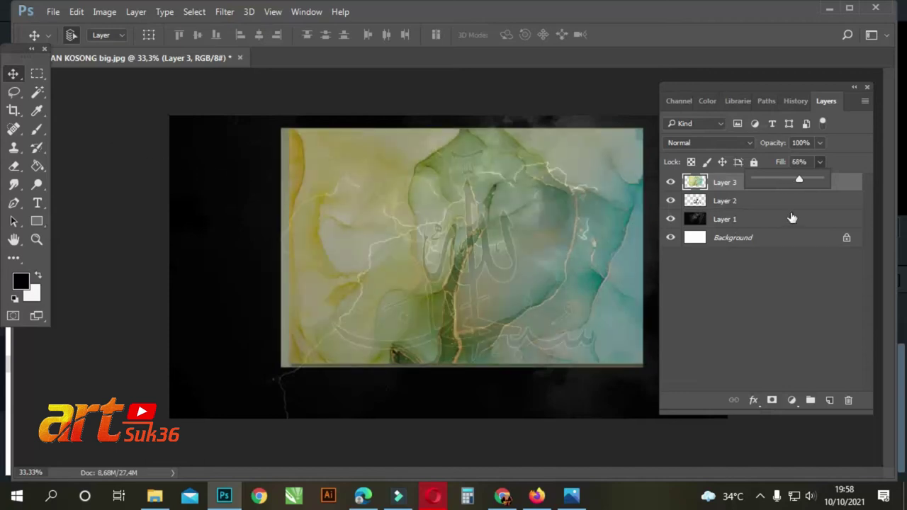
drag(799, 180, 782, 180)
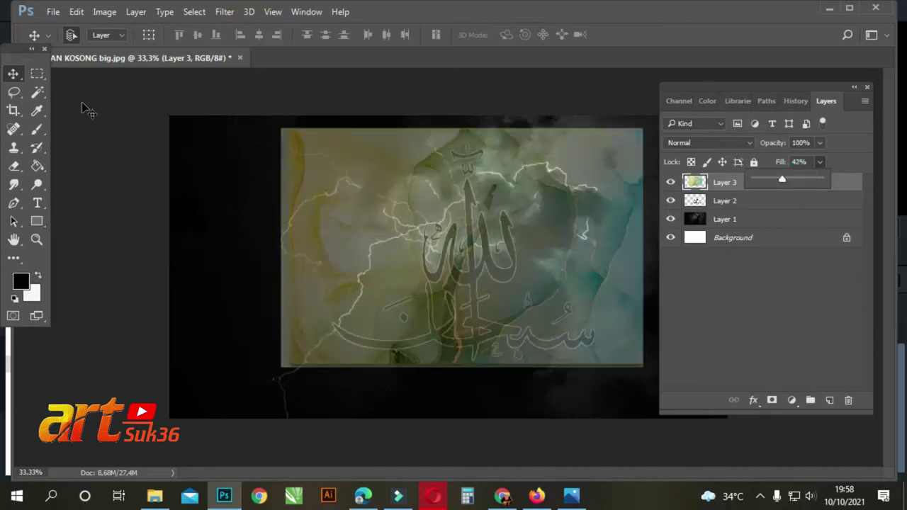
click(17, 74)
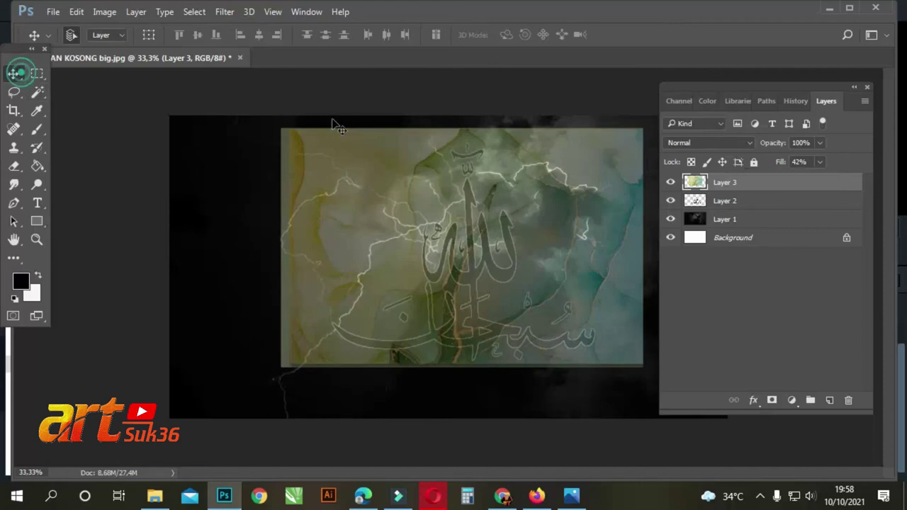
Nudge the calligraphy layer slightly up within the area of the painting
click(737, 203)
key(shift+Up)
key(shift+Up)
key(shift+Up)
key(shift+Up)
key(shift+Down)
key(shift+Down)
key(shift+Down)
key(shift+Down)
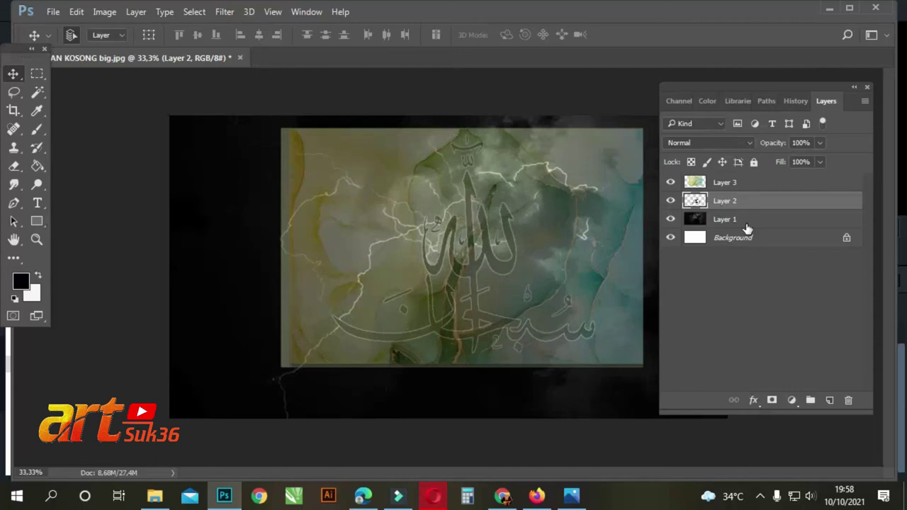
Start a custom warp on the calligraphy, raising its lower corners and pulling its upper corners inward
key(ctrl+t)
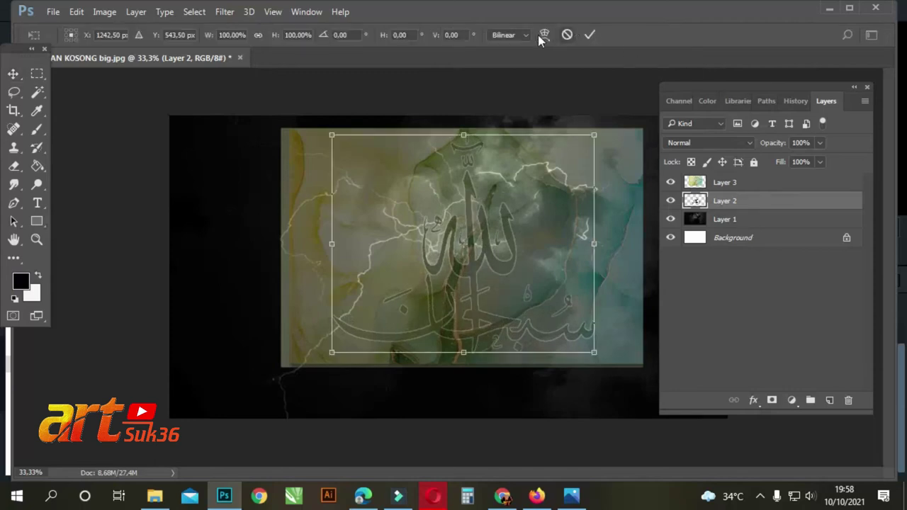
click(544, 35)
drag(330, 354, 328, 316)
drag(597, 358, 598, 336)
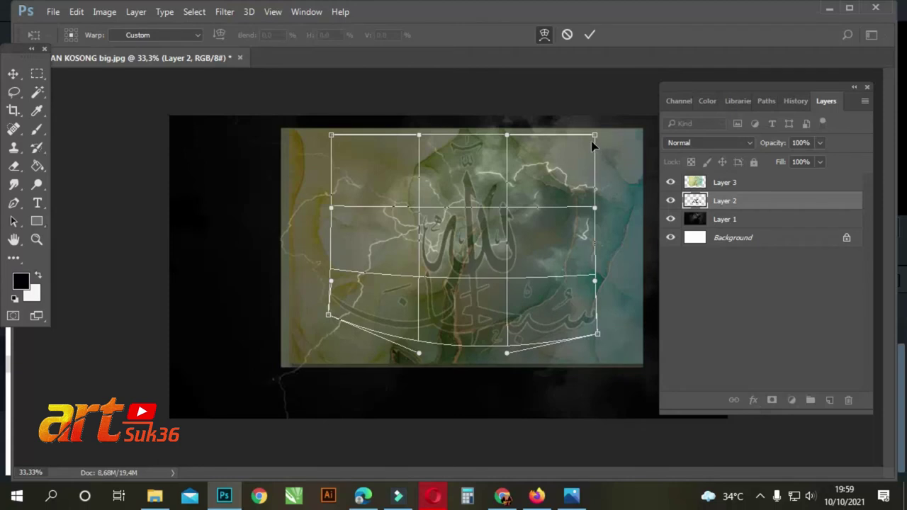
drag(597, 137, 556, 124)
drag(329, 135, 392, 131)
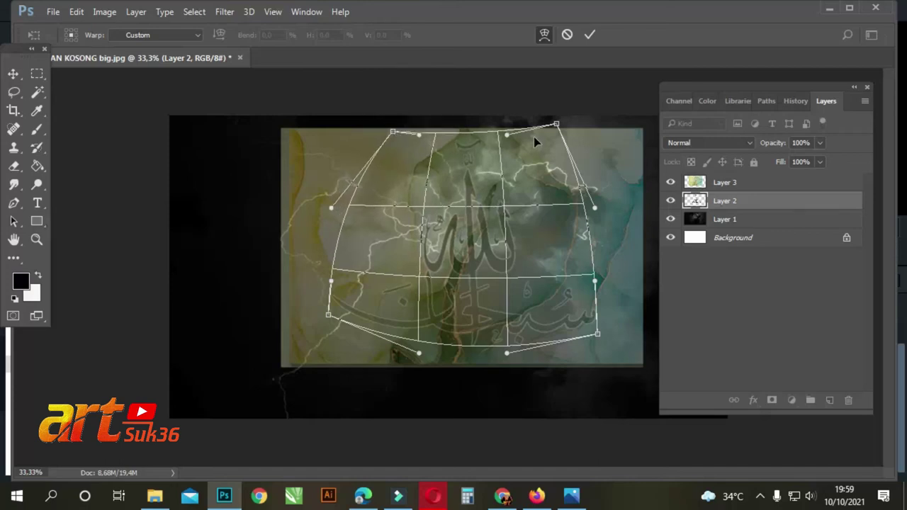
Refine the warp corners into a rounded dome with level lower corners and apply it to the calligraphy
drag(557, 124, 545, 138)
drag(391, 133, 394, 146)
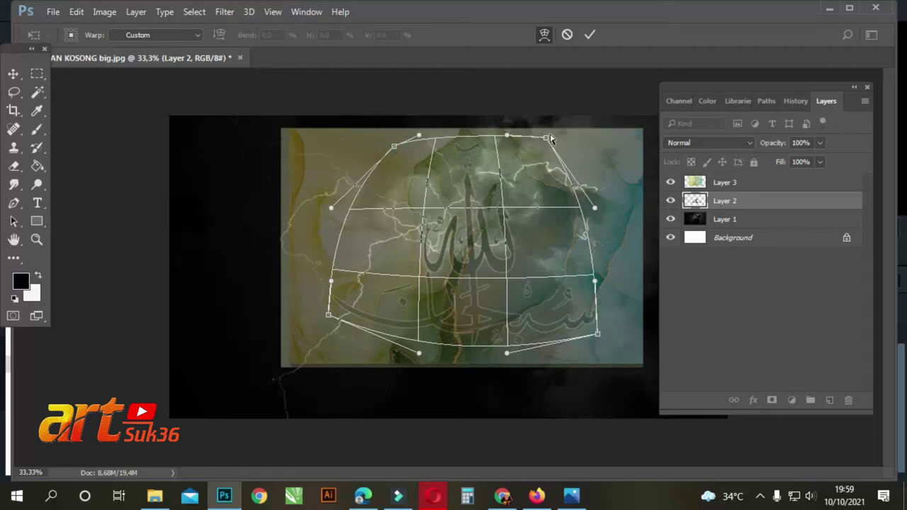
drag(547, 139, 547, 149)
drag(394, 149, 392, 167)
drag(547, 150, 547, 157)
drag(599, 341, 599, 314)
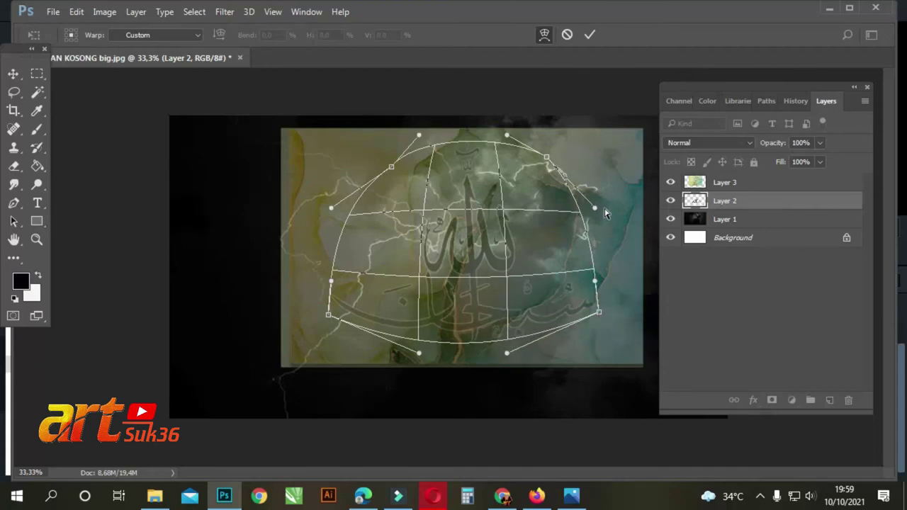
drag(328, 321, 340, 316)
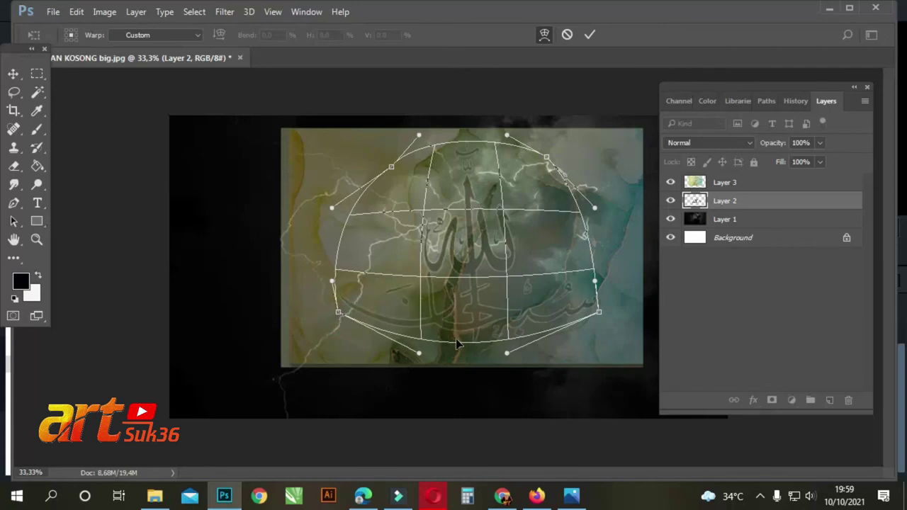
key(Return)
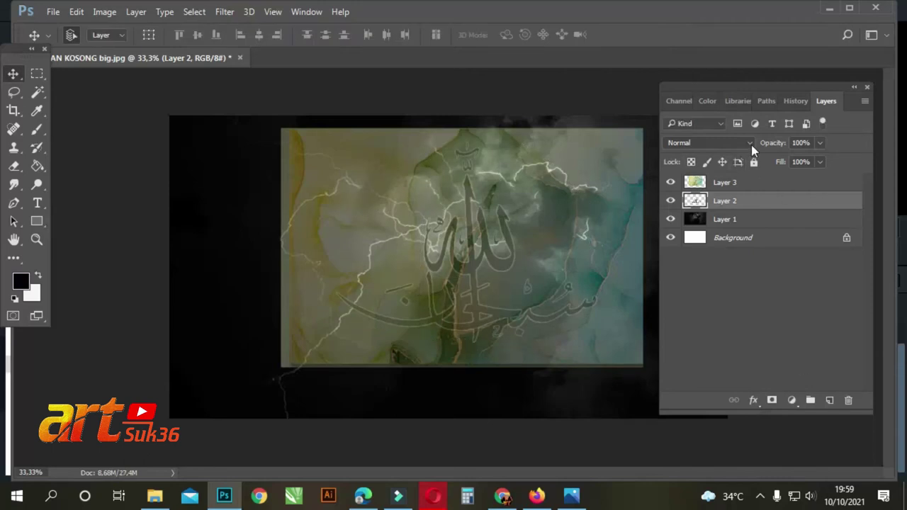
Clip the painting layer to the calligraphy with a clipping mask
click(730, 184)
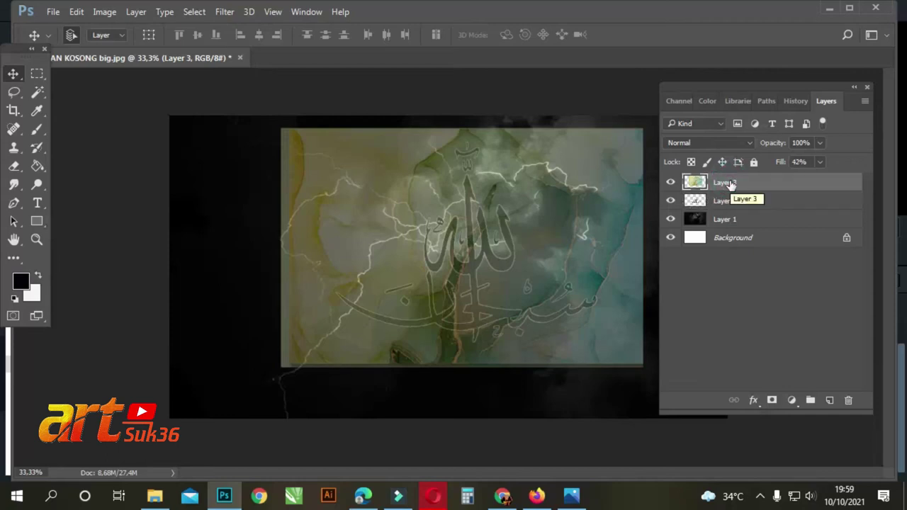
right_click(730, 183)
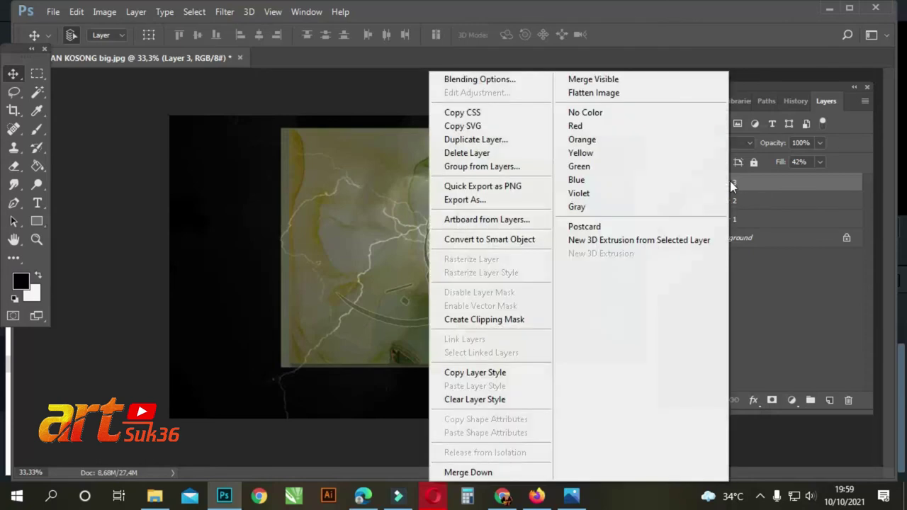
click(521, 322)
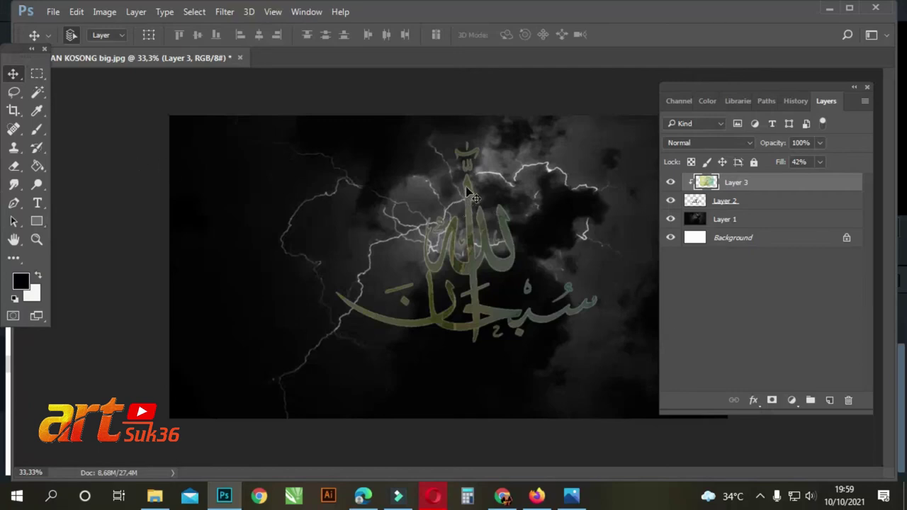
Set the fill of the lightning-cloud background layer to 82%
click(740, 201)
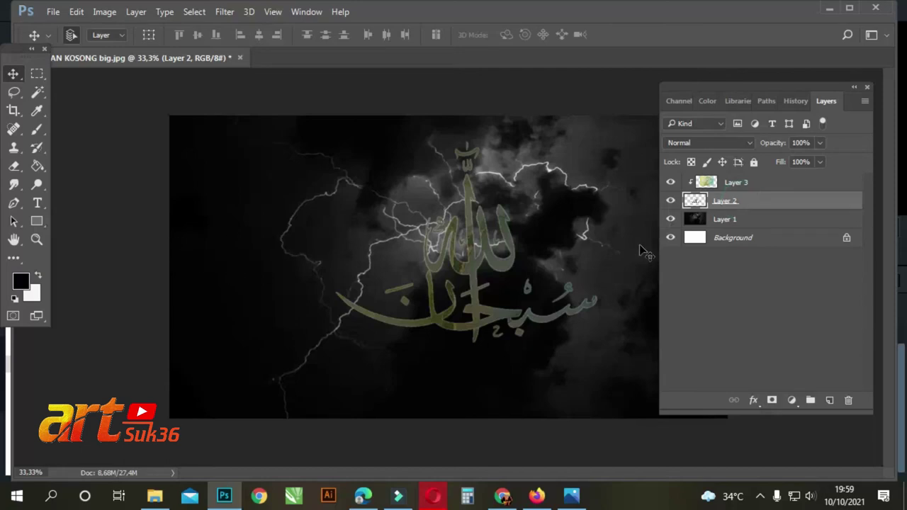
click(730, 221)
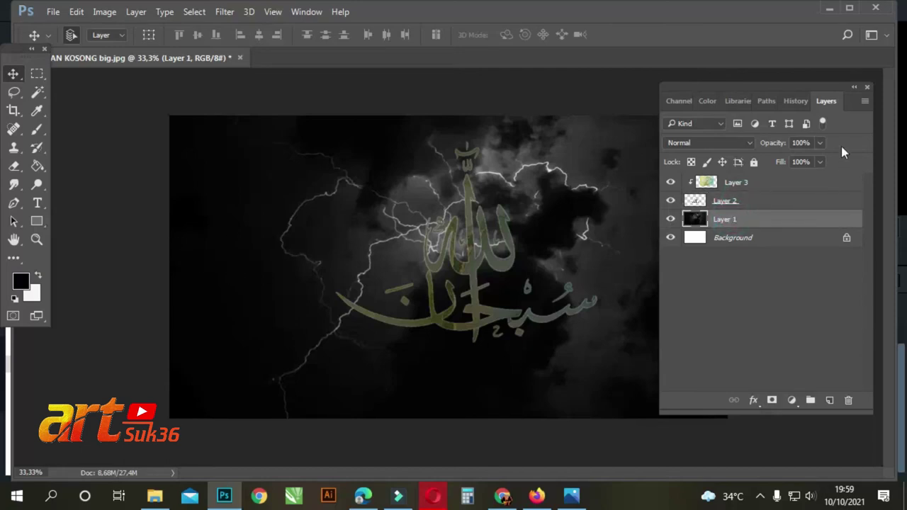
drag(818, 179, 808, 183)
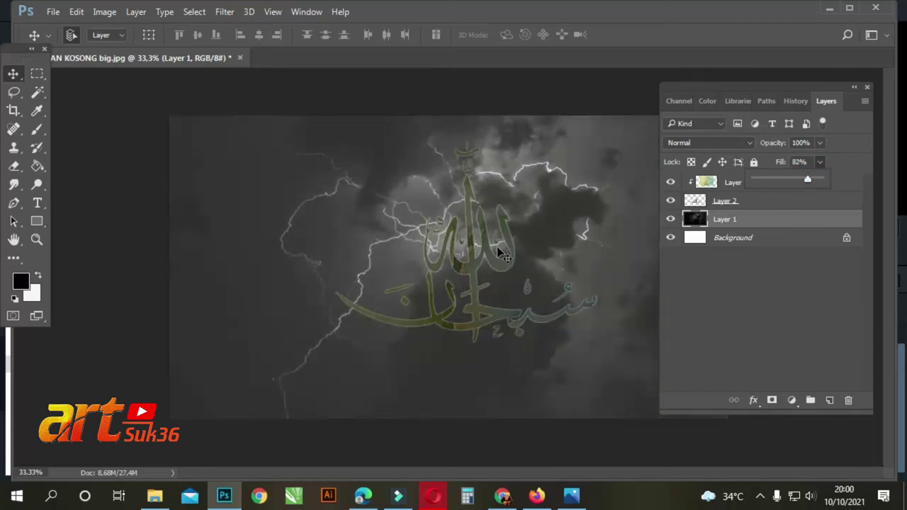
Add a layer mask to the painting and brush black at size 600 and 68% opacity over the calligraphy's upper and outer parts
click(730, 183)
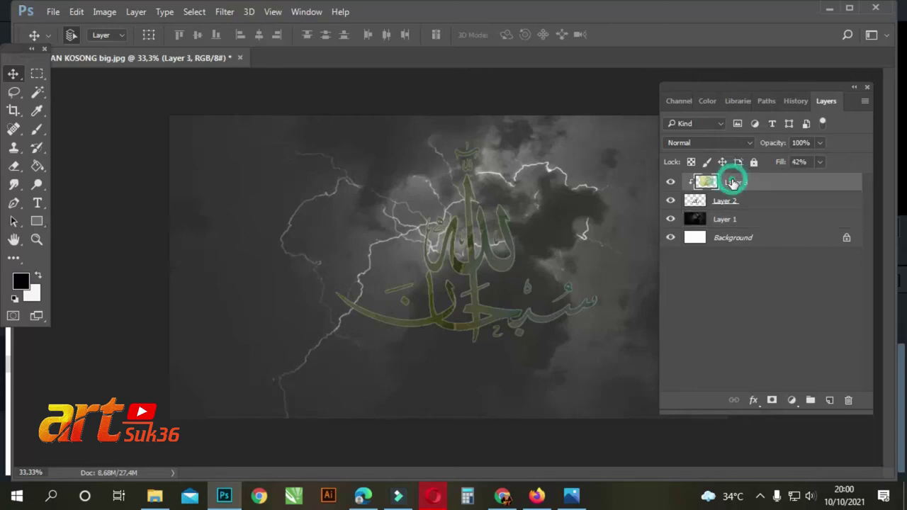
click(771, 400)
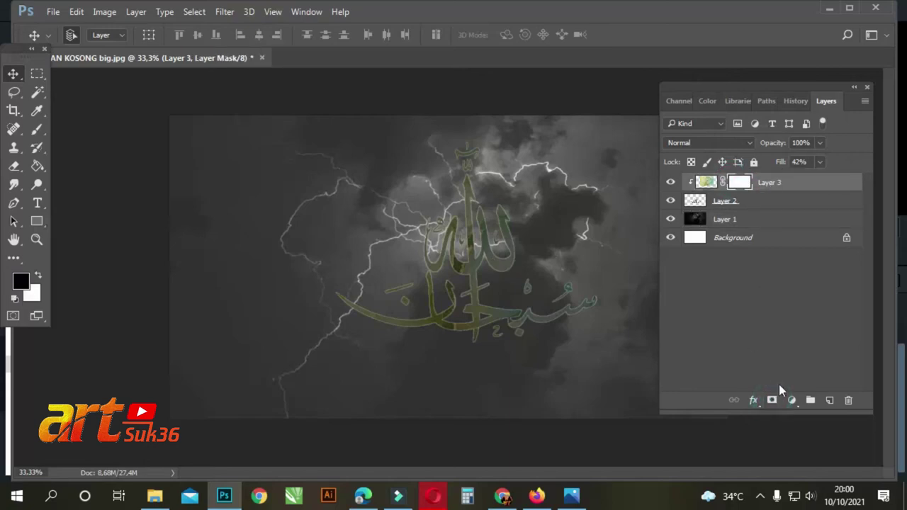
click(37, 128)
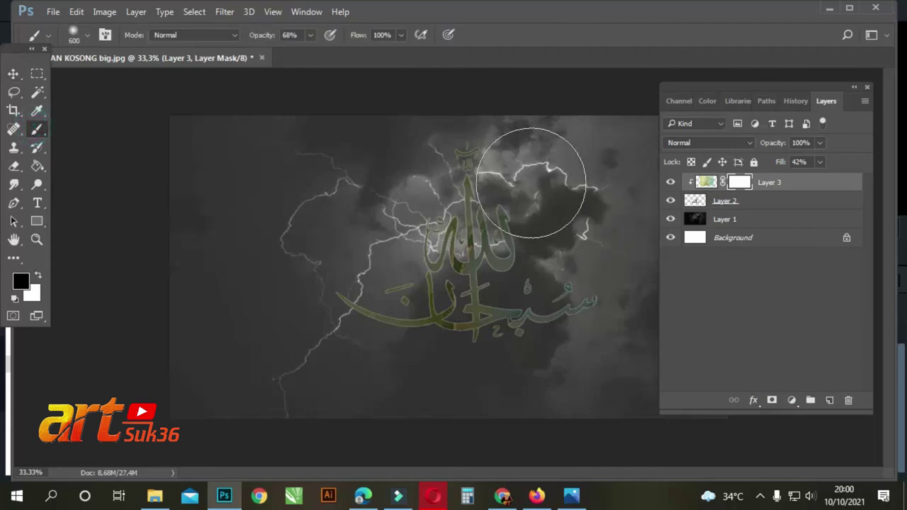
mouse_move(505, 161)
mouse_down()
mouse_move(585, 270)
mouse_move(594, 308)
mouse_move(593, 341)
mouse_move(542, 376)
mouse_move(456, 399)
mouse_move(363, 374)
mouse_move(285, 265)
mouse_move(341, 330)
mouse_move(295, 304)
mouse_move(354, 364)
mouse_move(322, 360)
mouse_move(300, 338)
mouse_move(354, 370)
mouse_move(367, 257)
mouse_move(394, 204)
mouse_up()
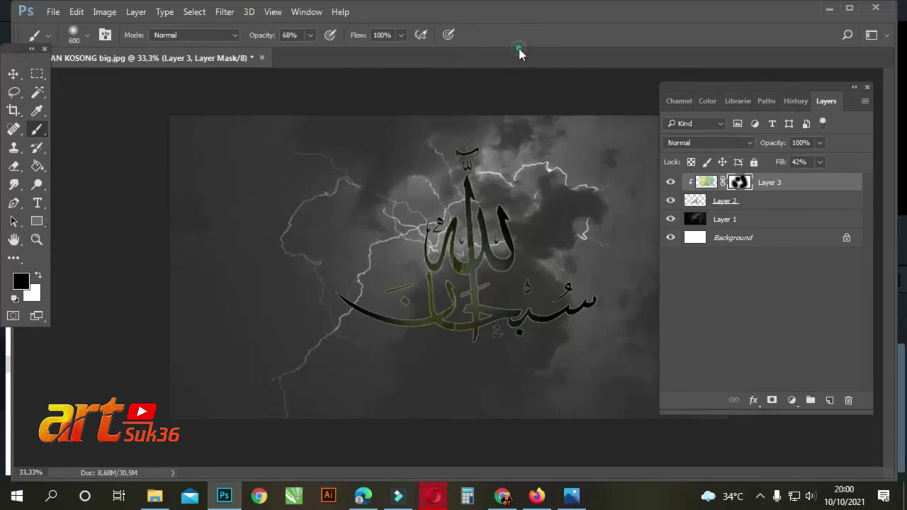
Reduce the brush to size 200 and dab black on the painting's mask around the calligraphy's small marks and lower strokes
key(bracketleft)
key(bracketleft)
key(bracketleft)
key(bracketleft)
click(384, 276)
click(395, 279)
click(394, 282)
click(402, 299)
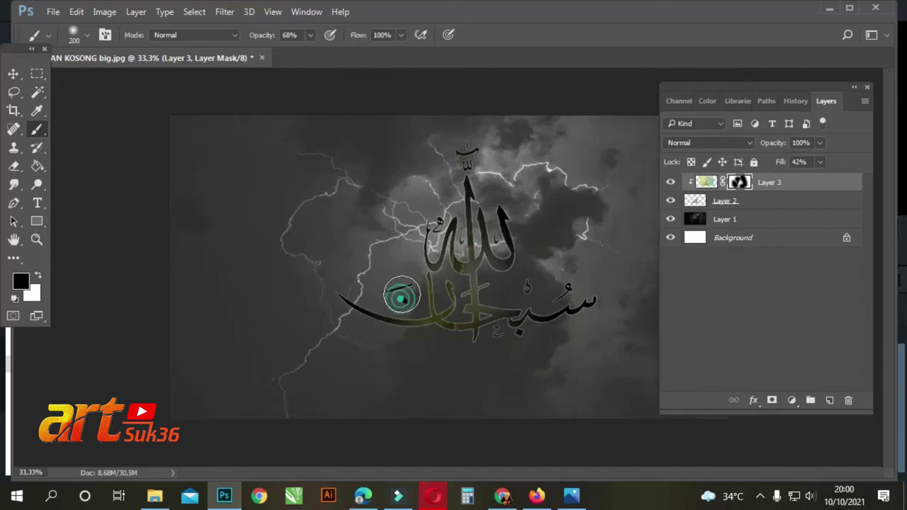
click(434, 199)
click(413, 217)
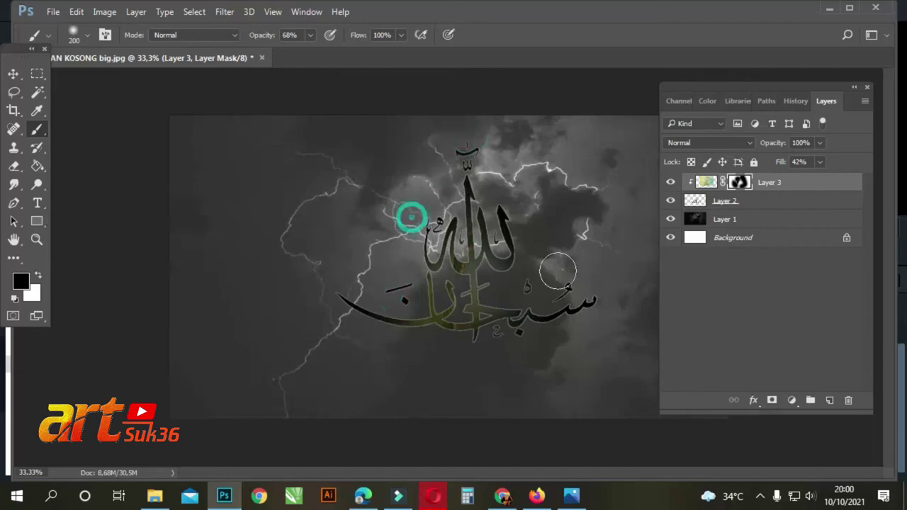
click(533, 288)
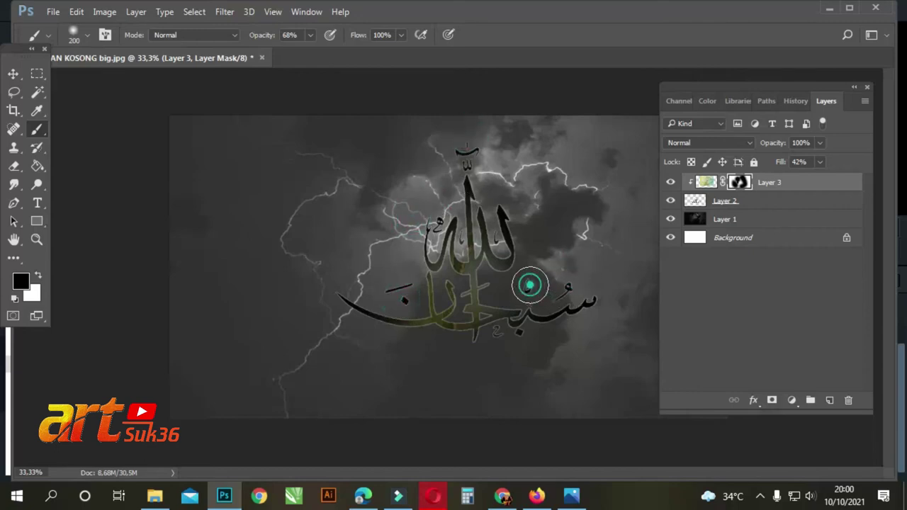
click(497, 331)
click(470, 348)
click(455, 348)
click(427, 345)
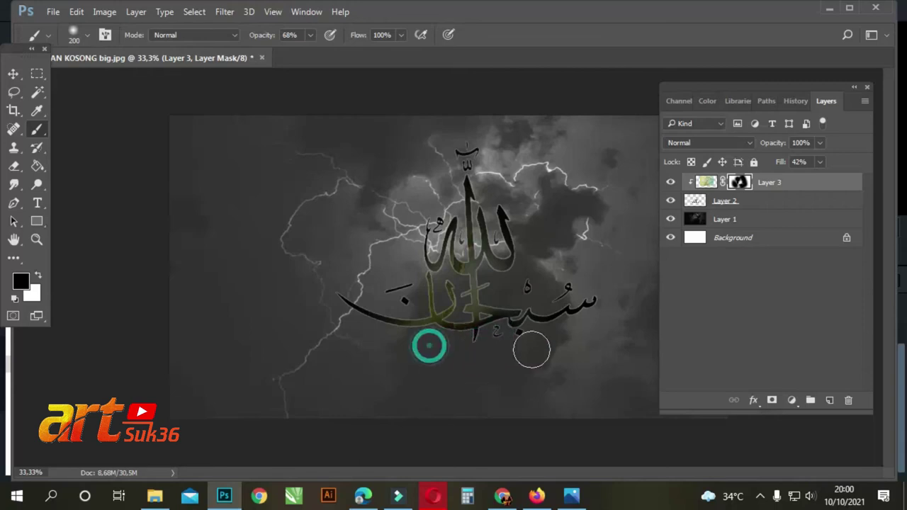
Duplicate the calligraphy layer and recolour the copy white with a white-to-black Gradient Map
click(746, 206)
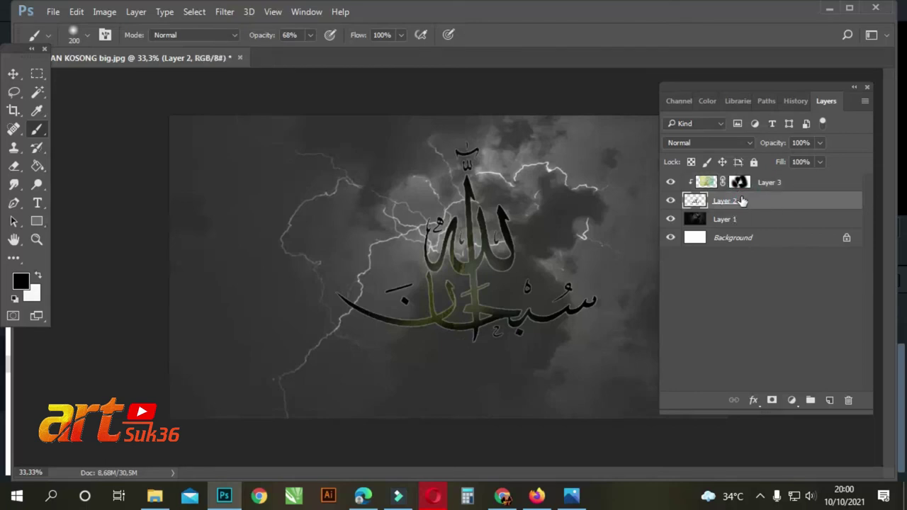
key(ctrl+j)
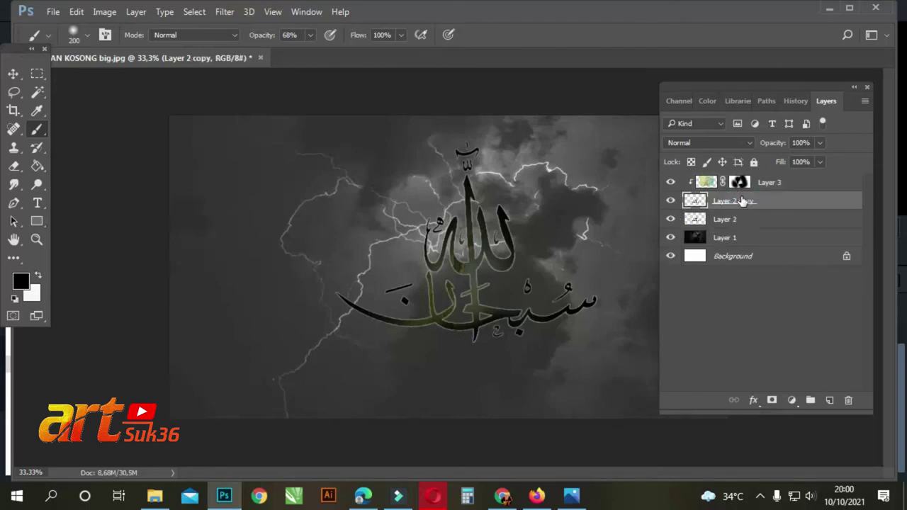
click(37, 276)
click(104, 11)
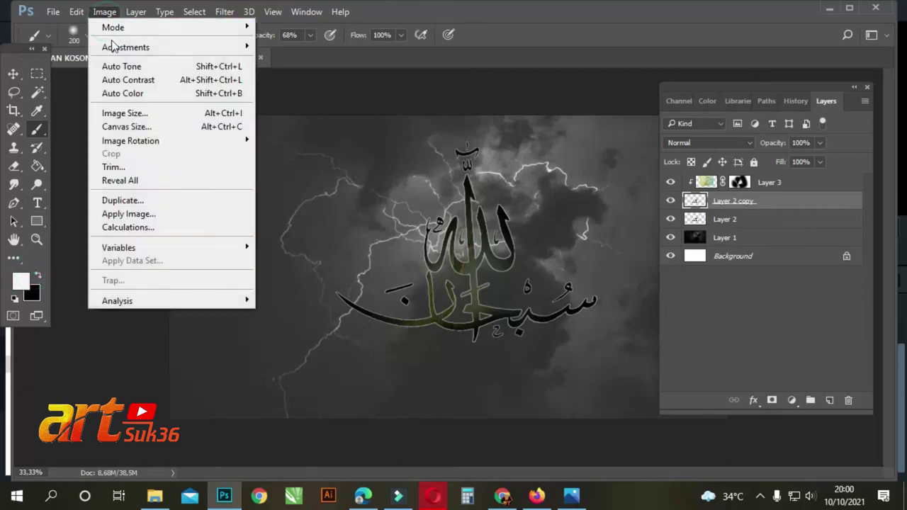
mouse_move(112, 47)
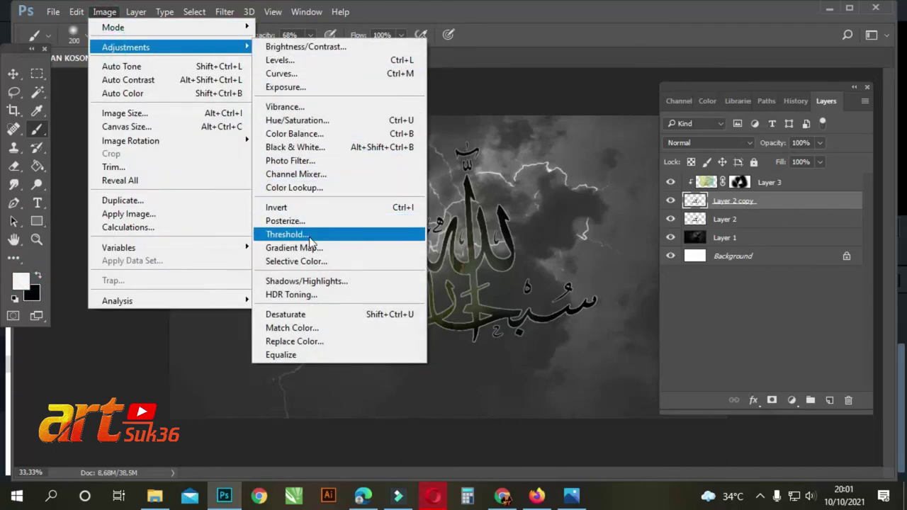
click(309, 247)
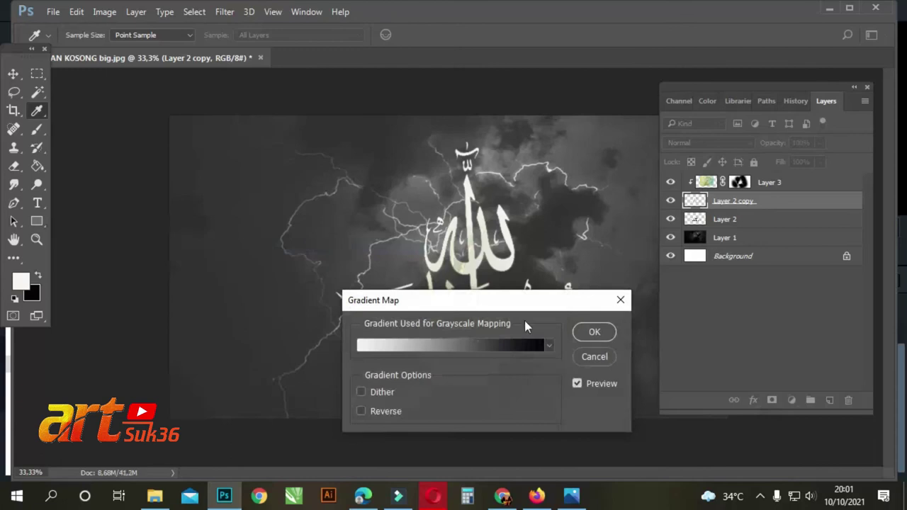
click(602, 337)
key(b)
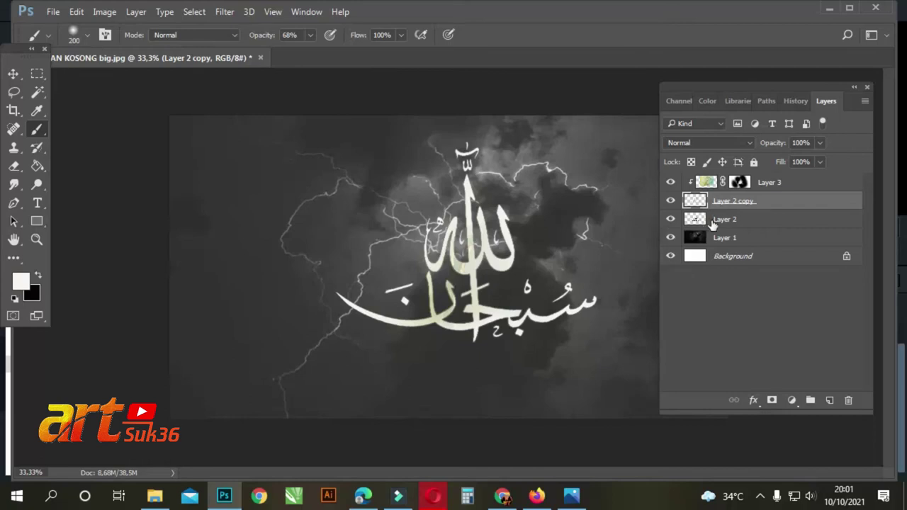
Move the black calligraphy above its white copy and mask out its topmost marks and upper letter tips with black at 68% opacity
drag(728, 225, 732, 204)
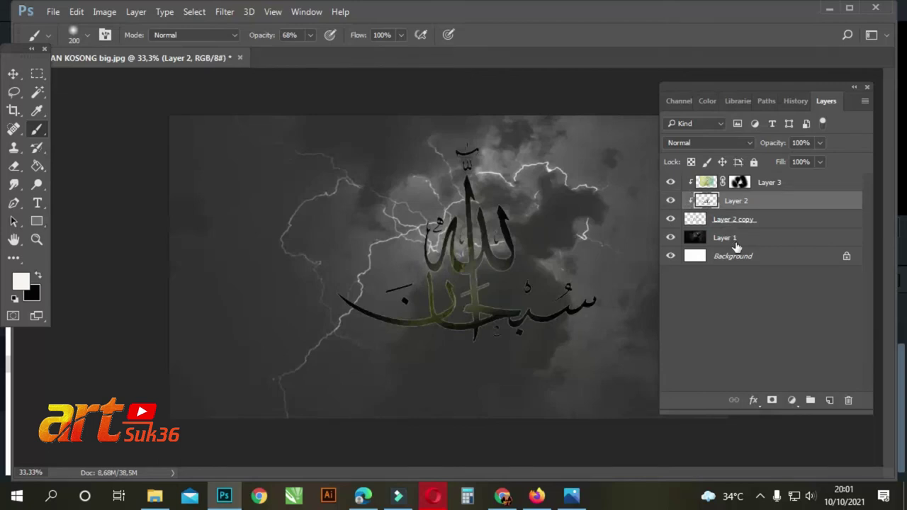
click(772, 401)
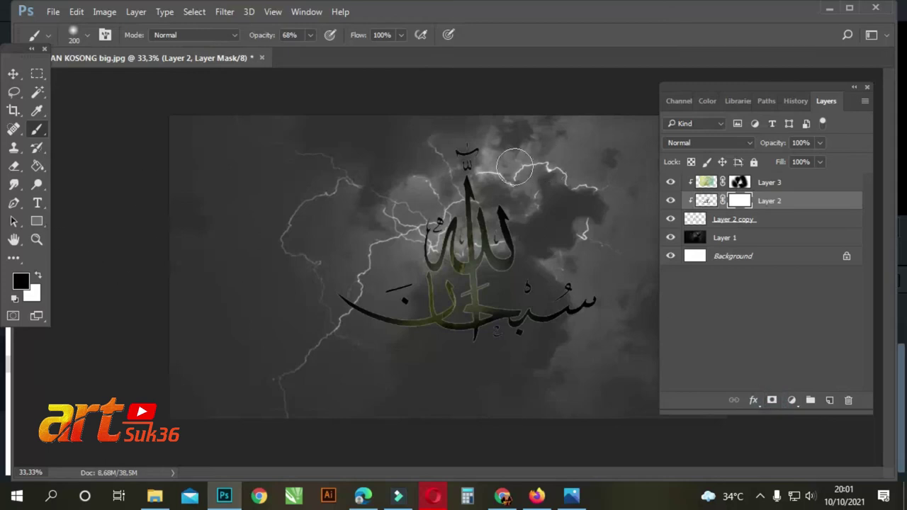
click(472, 149)
mouse_move(473, 149)
mouse_down()
mouse_move(482, 152)
mouse_move(465, 151)
mouse_up()
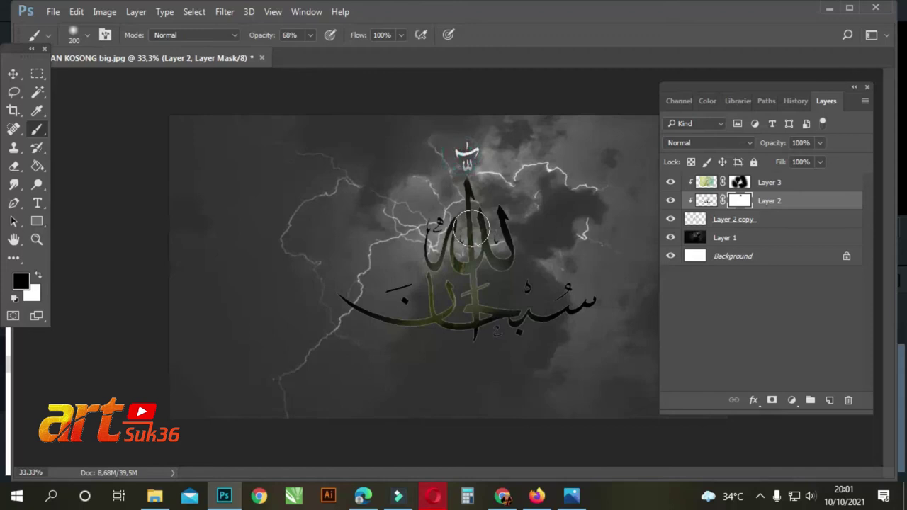
mouse_move(483, 186)
mouse_down()
mouse_move(521, 227)
mouse_move(504, 213)
mouse_up()
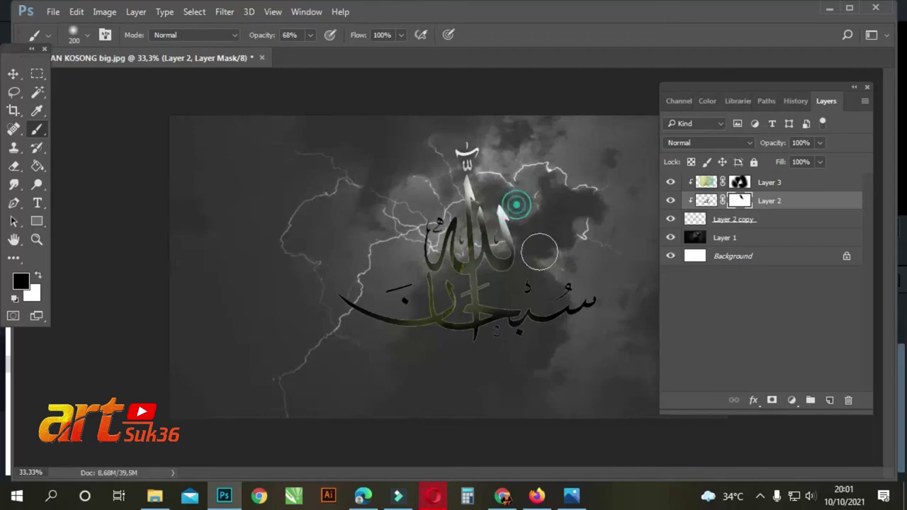
Brush black on the black calligraphy's mask over the lower outer strokes, left letters and small marks, then compare with the painting layer hidden
mouse_move(561, 264)
mouse_down()
mouse_move(585, 299)
mouse_move(585, 323)
mouse_move(569, 342)
mouse_move(576, 325)
mouse_move(538, 353)
mouse_move(546, 336)
mouse_move(493, 351)
mouse_move(507, 354)
mouse_move(485, 356)
mouse_move(420, 401)
mouse_up()
mouse_move(318, 300)
mouse_down()
mouse_move(338, 330)
mouse_move(312, 294)
mouse_move(318, 286)
mouse_move(442, 390)
mouse_move(442, 370)
mouse_up()
mouse_move(401, 298)
mouse_down()
mouse_move(405, 289)
mouse_move(401, 297)
mouse_up()
mouse_move(430, 217)
mouse_down()
mouse_move(435, 211)
mouse_move(414, 275)
mouse_up()
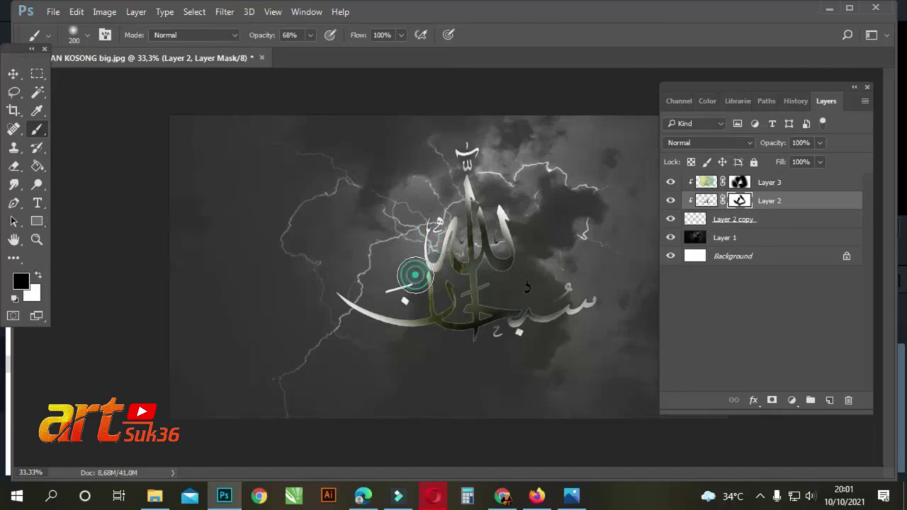
click(531, 283)
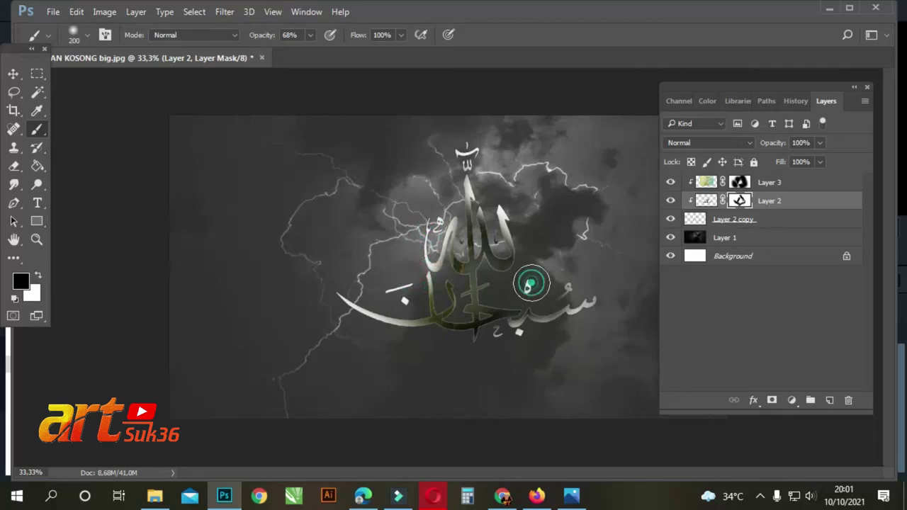
click(474, 350)
click(472, 363)
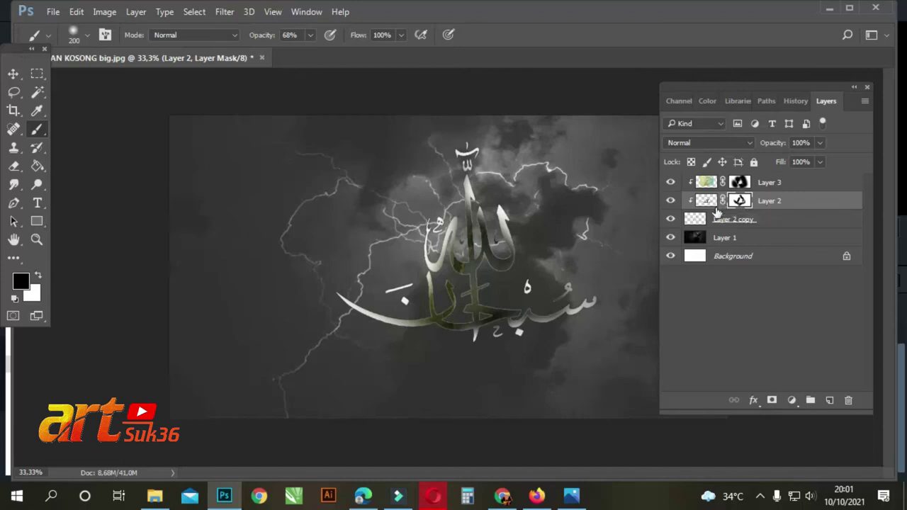
click(671, 183)
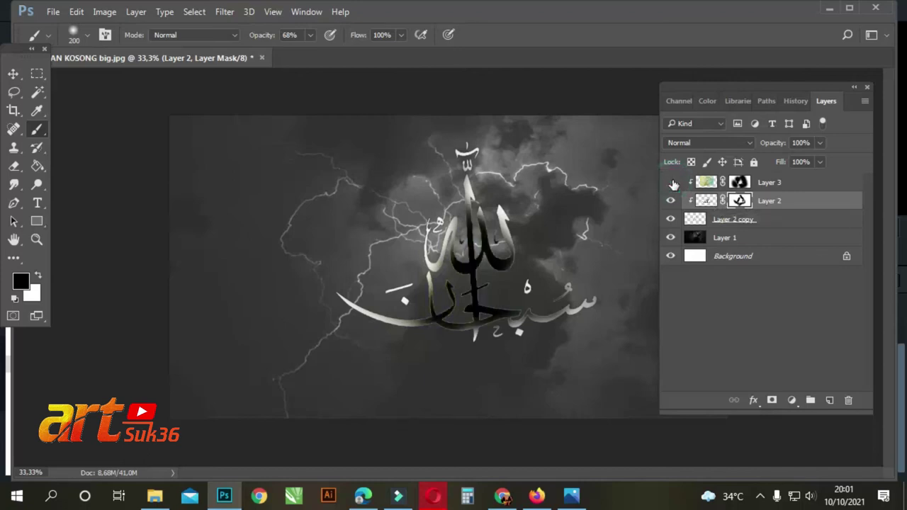
click(671, 183)
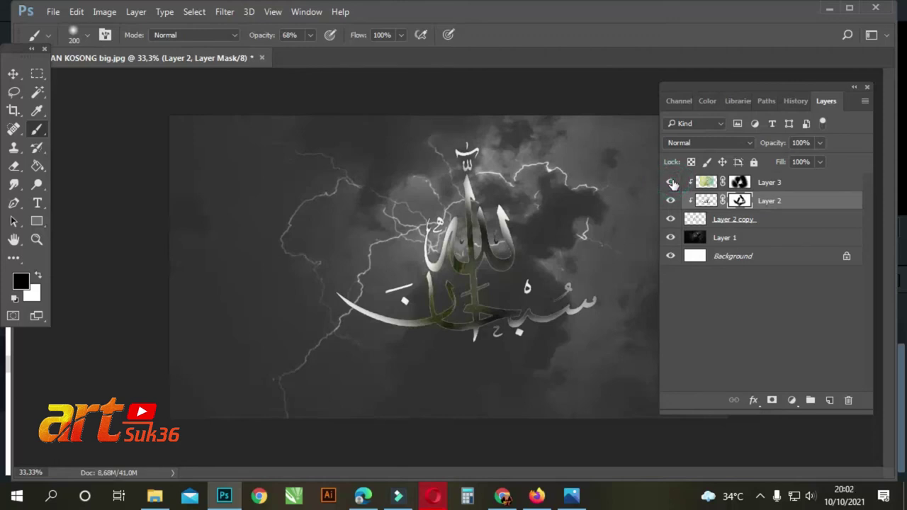
Add a new layer above the lightning-cloud background and browse the brush presets with black as the foreground colour
click(742, 244)
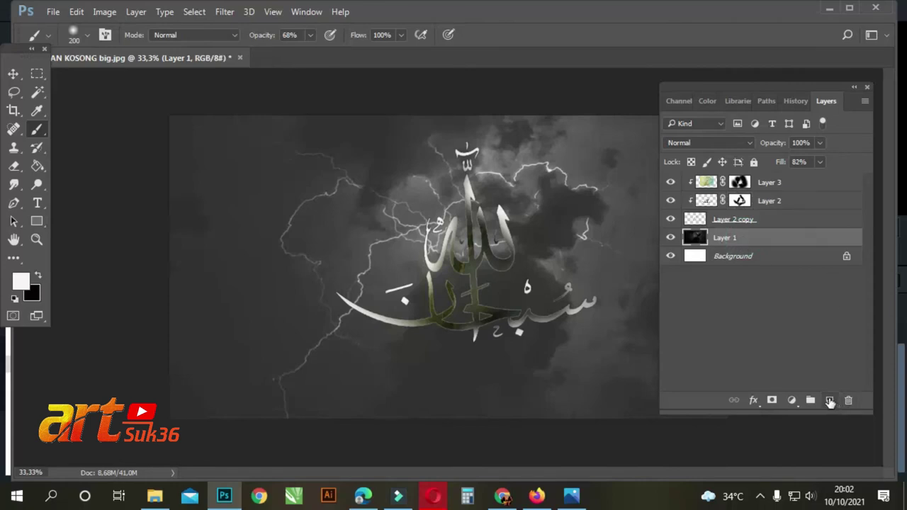
click(830, 400)
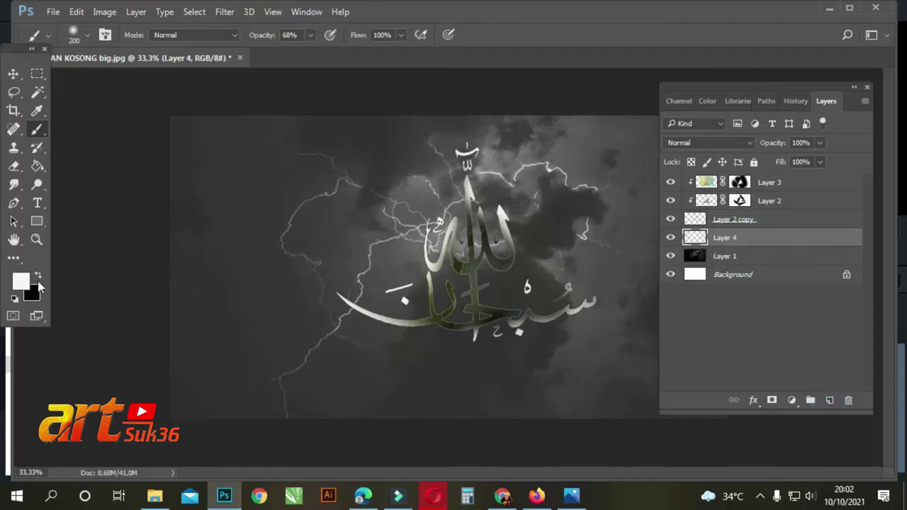
click(37, 272)
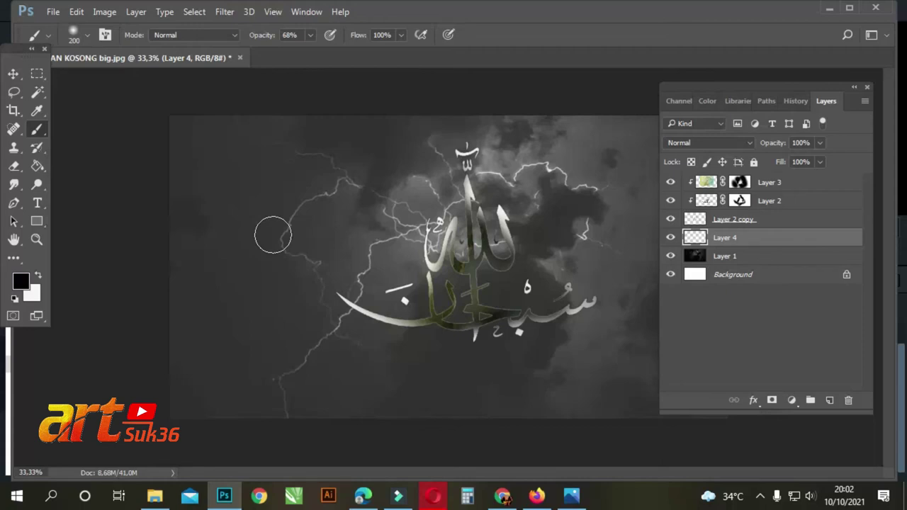
click(87, 36)
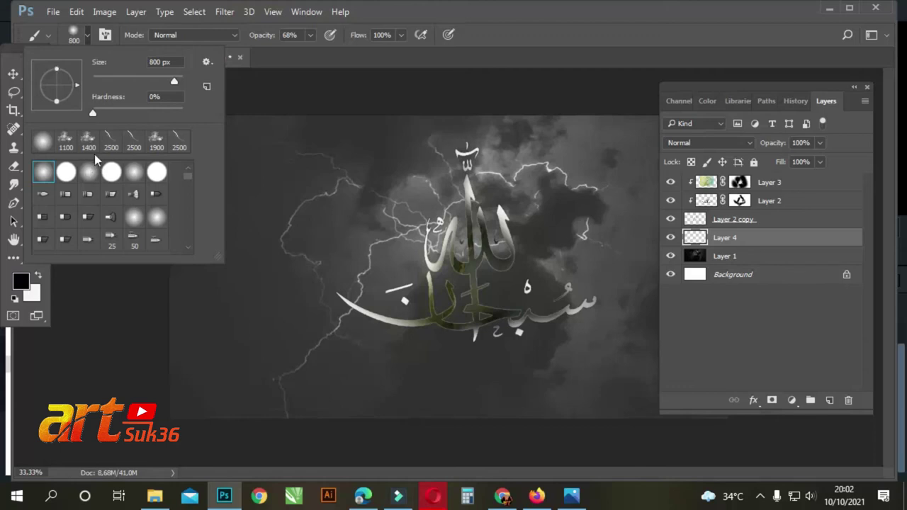
mouse_move(188, 182)
mouse_down()
mouse_move(190, 249)
mouse_move(185, 219)
mouse_up()
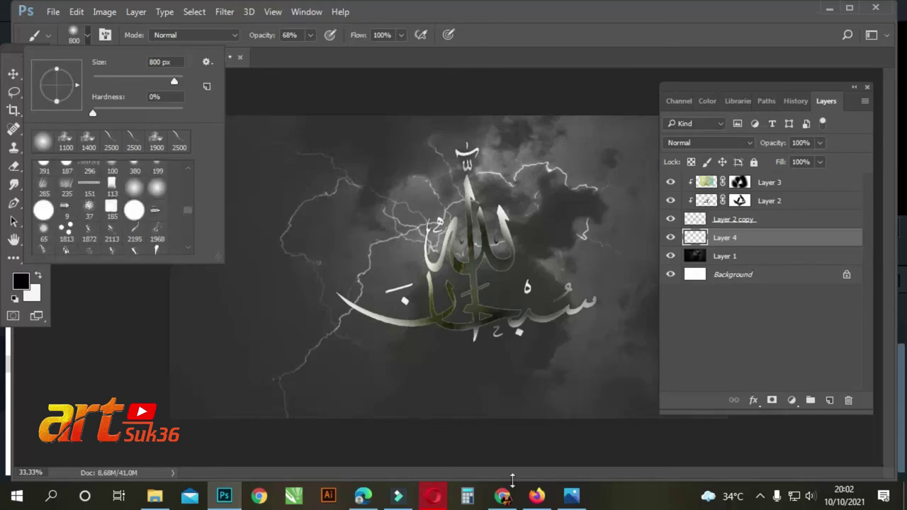
click(760, 497)
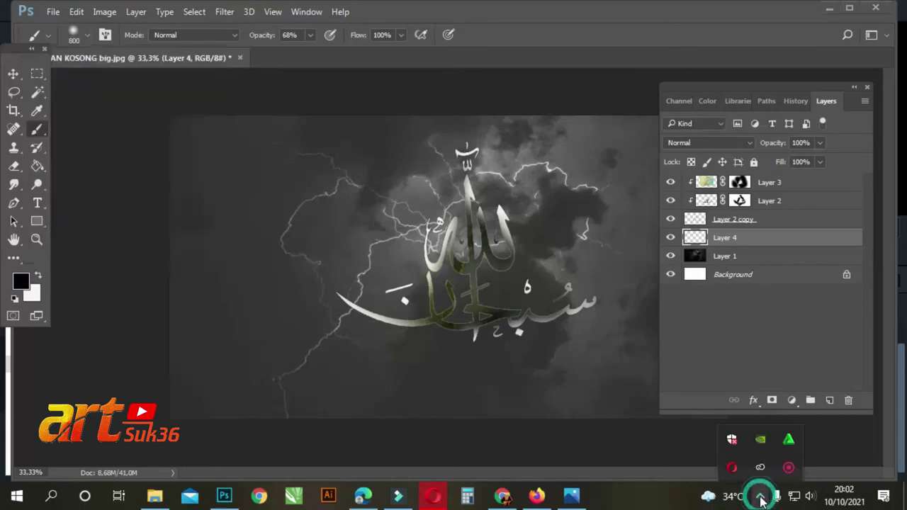
click(789, 468)
click(716, 467)
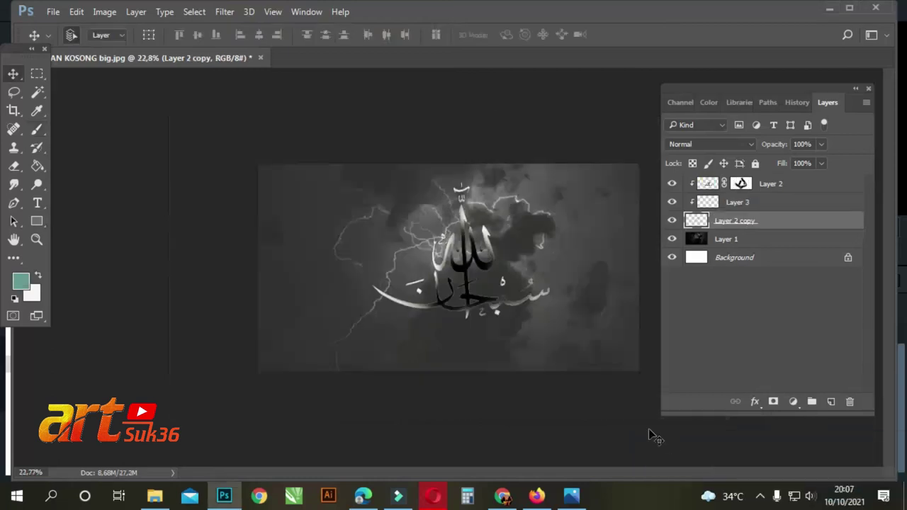
Stamp light blue clouds on the lightning-cloud background layer around the calligraphy with the size 900 cloud brush at 68% opacity
scroll(639, 272, up, 4)
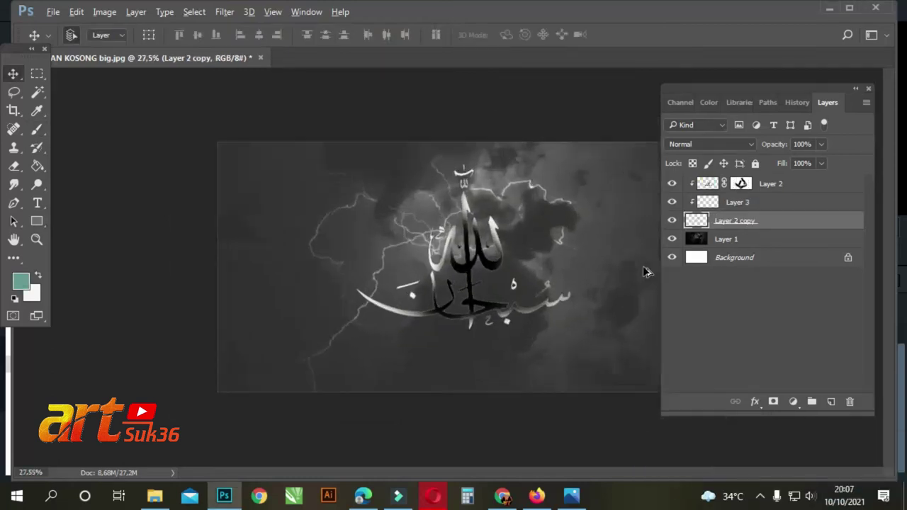
scroll(651, 277, up, 1)
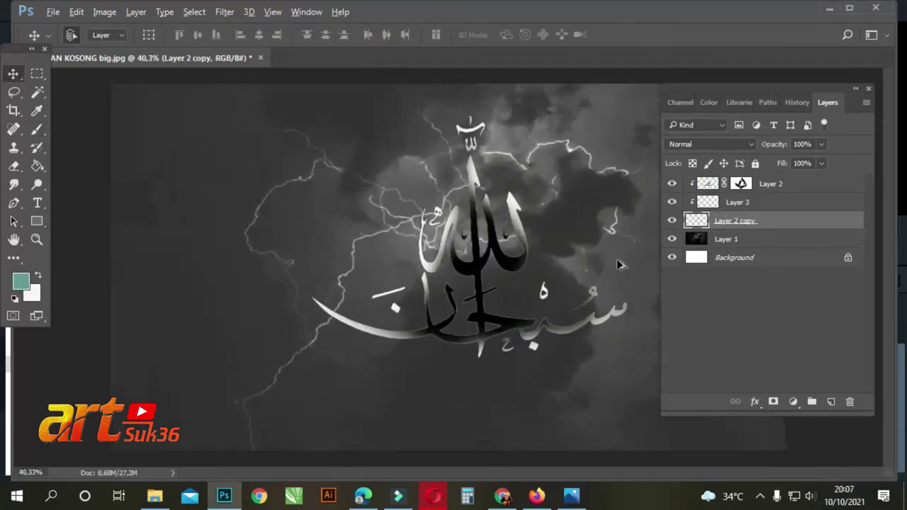
click(37, 128)
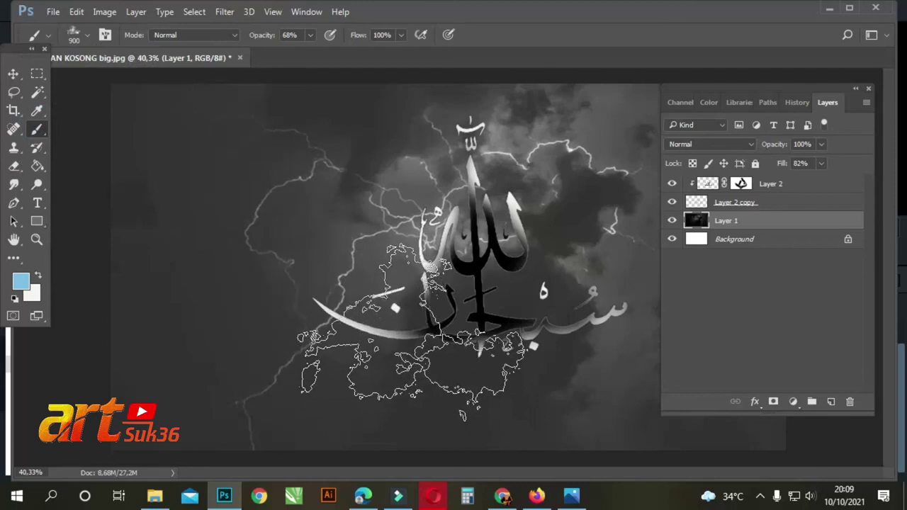
click(365, 302)
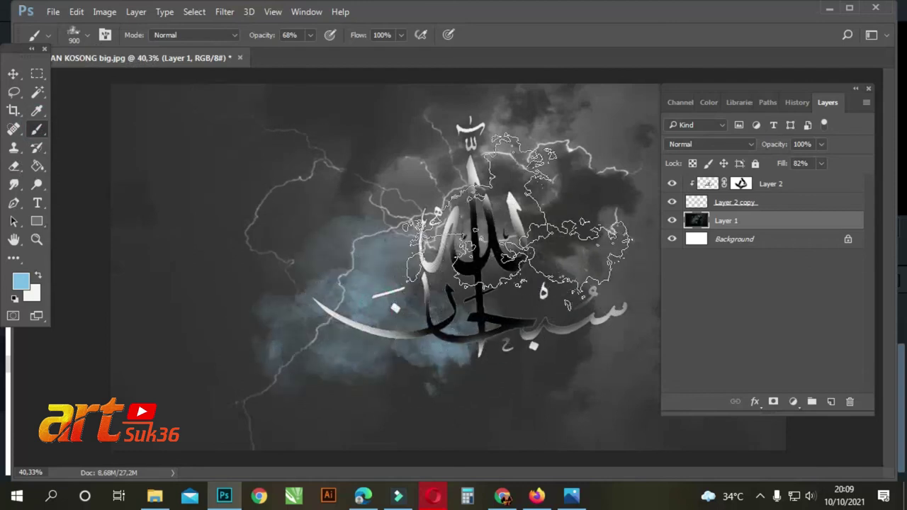
click(517, 213)
click(564, 320)
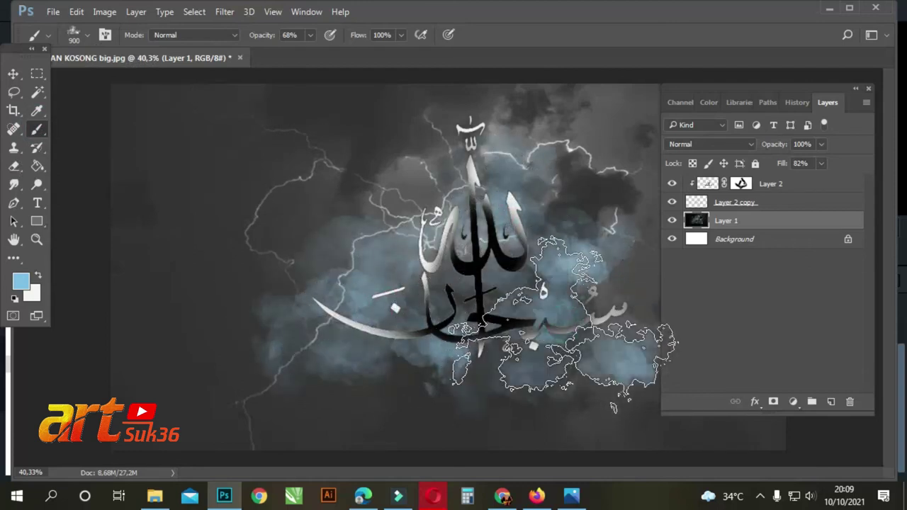
Enlarge the cloud brush to 1300 and stamp more light blue clouds over the background's upper left and lower areas
key(bracketright)
key(bracketright)
key(bracketright)
key(bracketright)
click(333, 205)
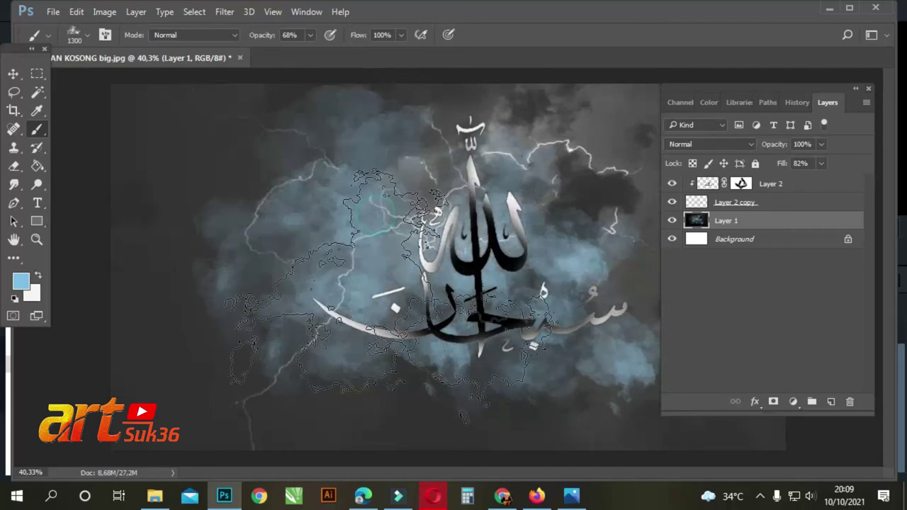
drag(505, 447, 805, 364)
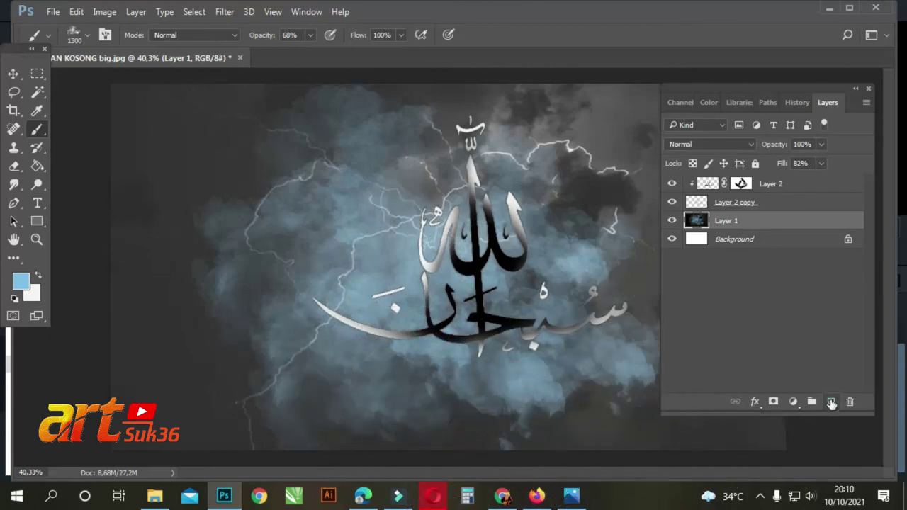
Add a new layer above the lightning-cloud background and set the foreground colour to dark blue 010d15
click(831, 402)
click(22, 281)
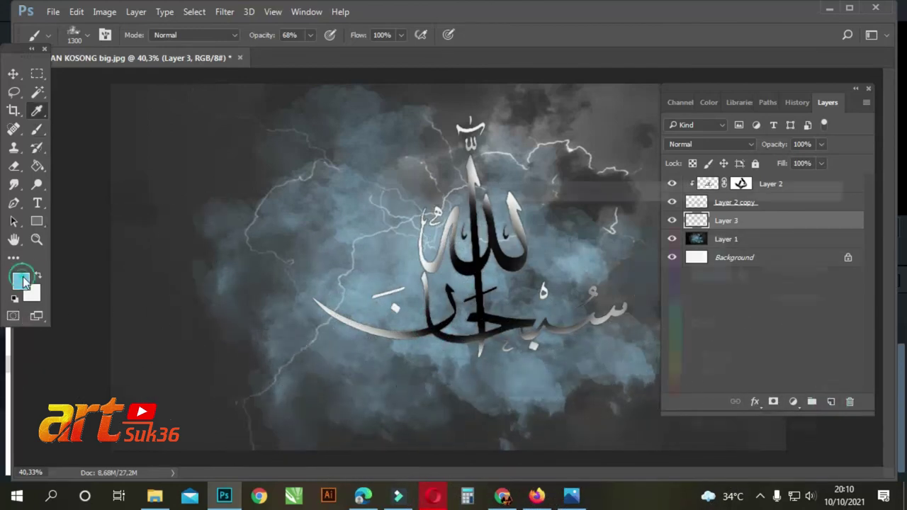
click(649, 386)
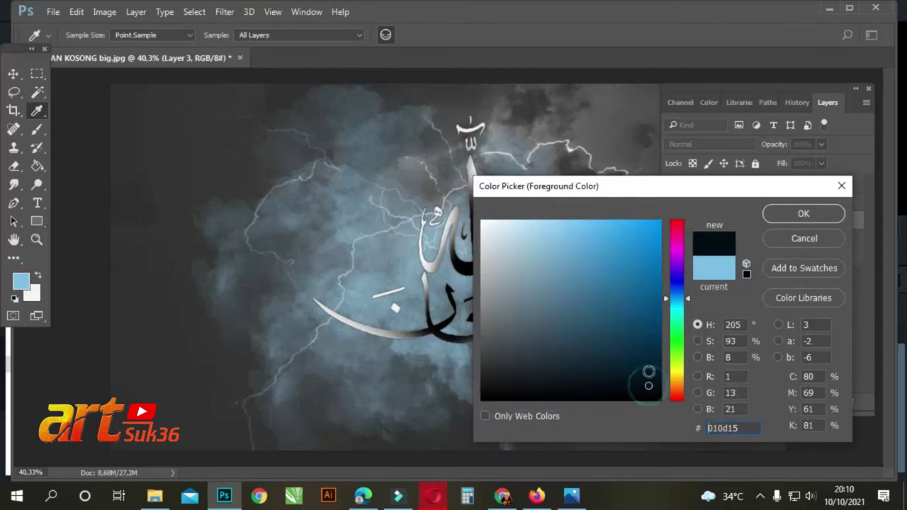
click(803, 213)
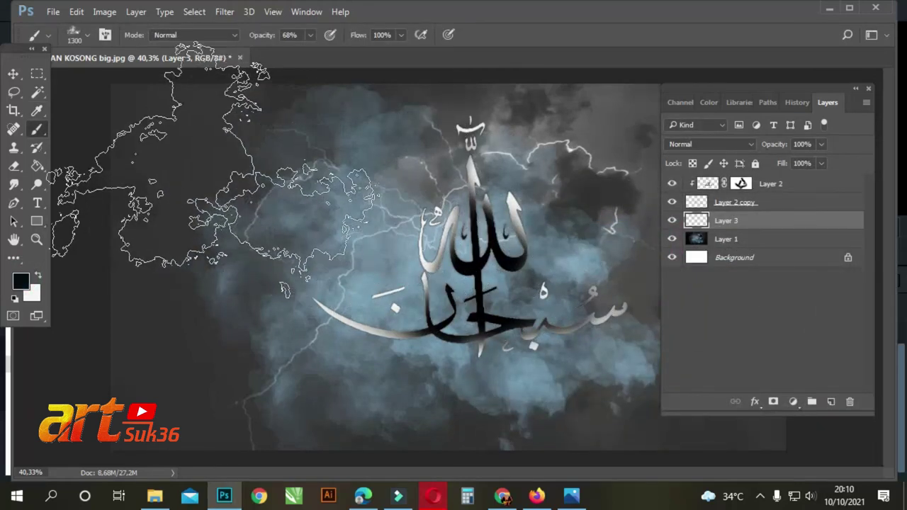
Stamp dark blue clouds down the left side of the artwork on the new layer with the 1300 cloud brush
click(172, 146)
click(172, 146)
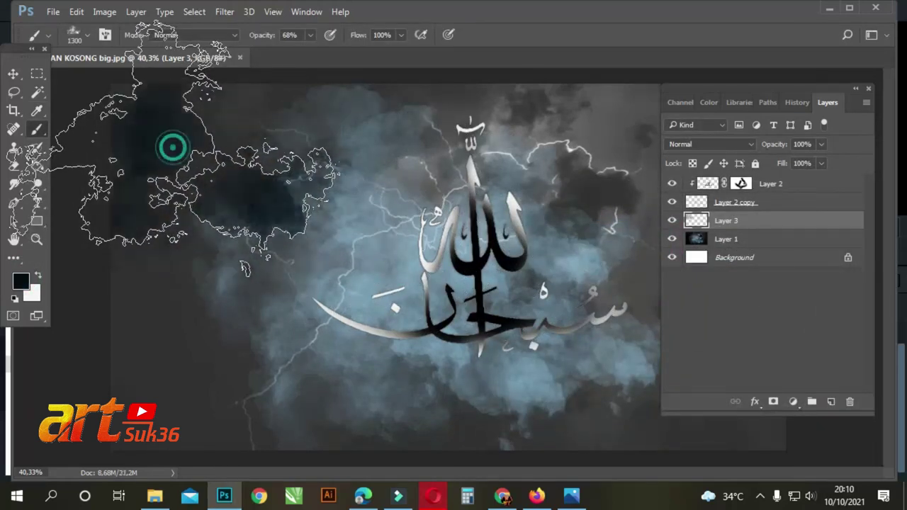
click(185, 293)
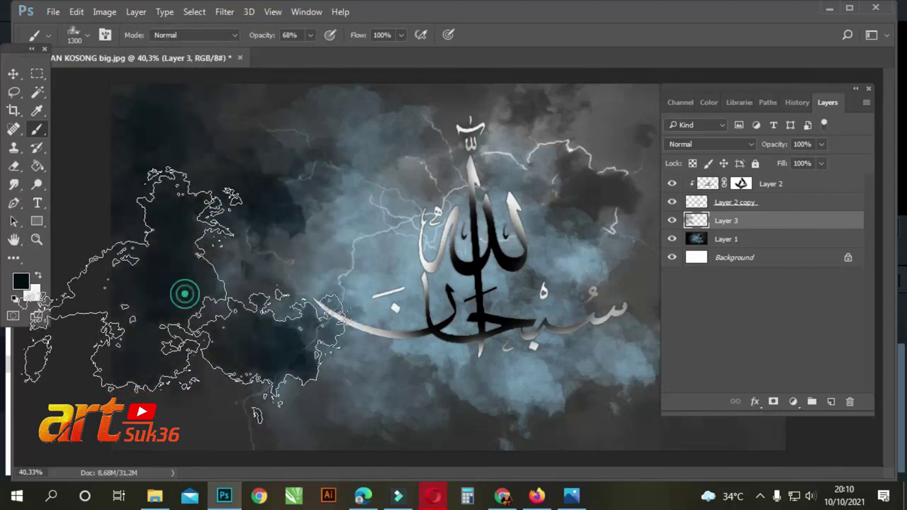
click(165, 387)
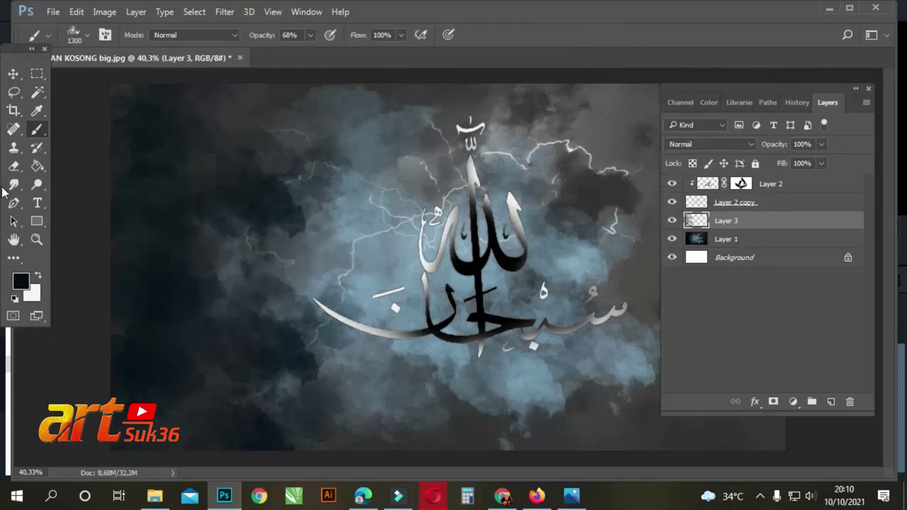
Stamp dark blue clouds down the right side of the artwork and into its lower right corner with the 1300 cloud brush at 68% opacity
drag(769, 88, 846, 91)
ctrl+click(772, 223)
key(ctrl+d)
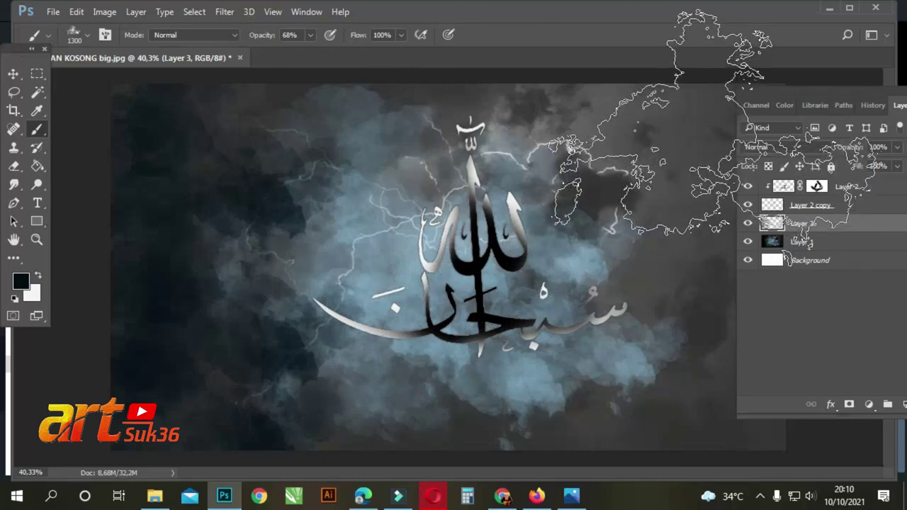
click(715, 136)
click(715, 137)
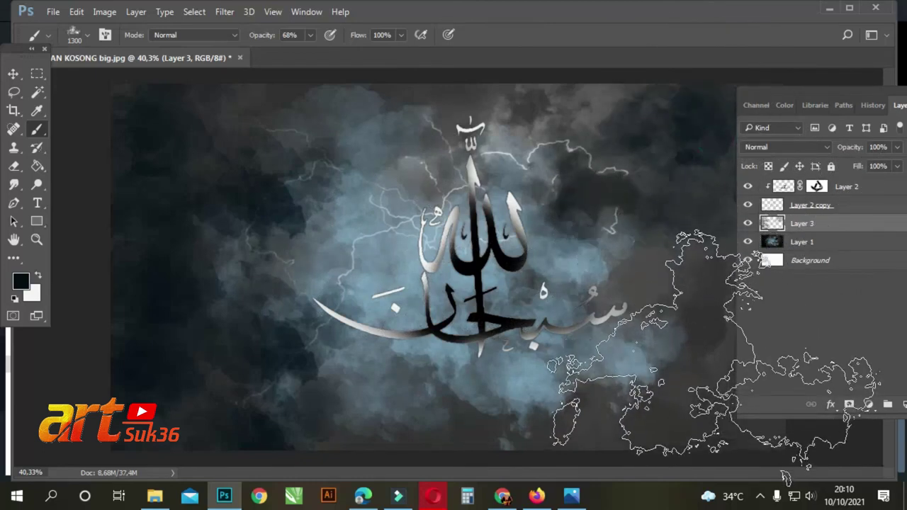
click(720, 356)
click(720, 357)
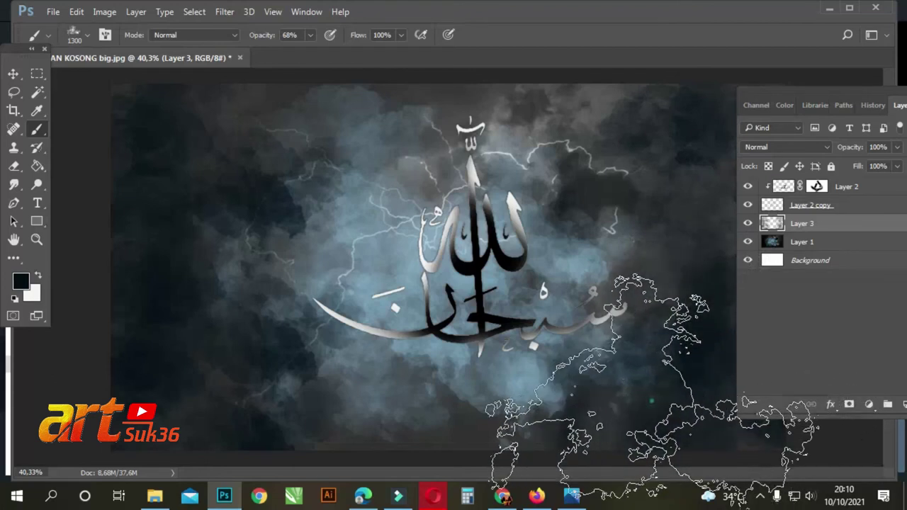
click(560, 413)
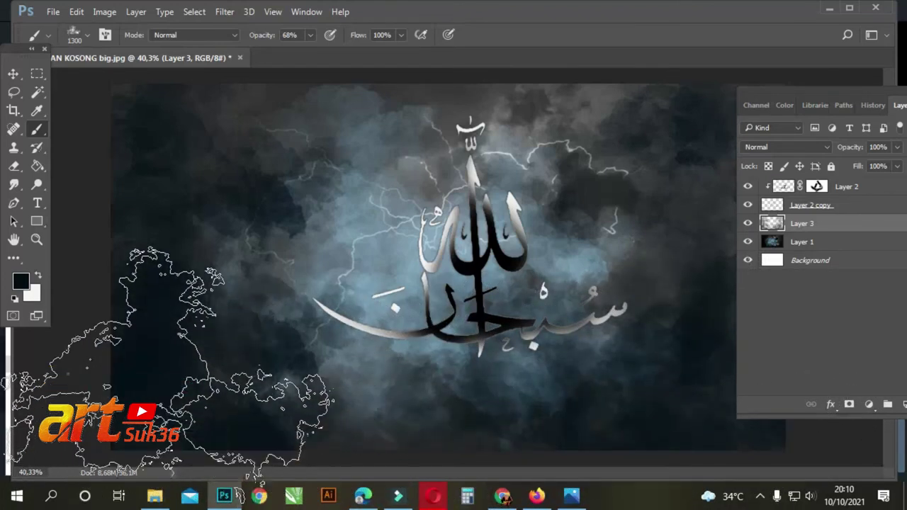
click(42, 168)
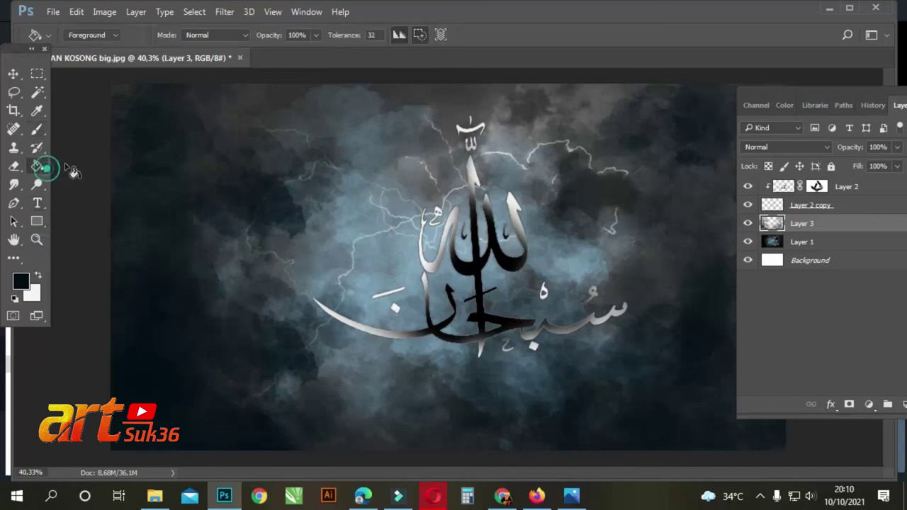
click(37, 129)
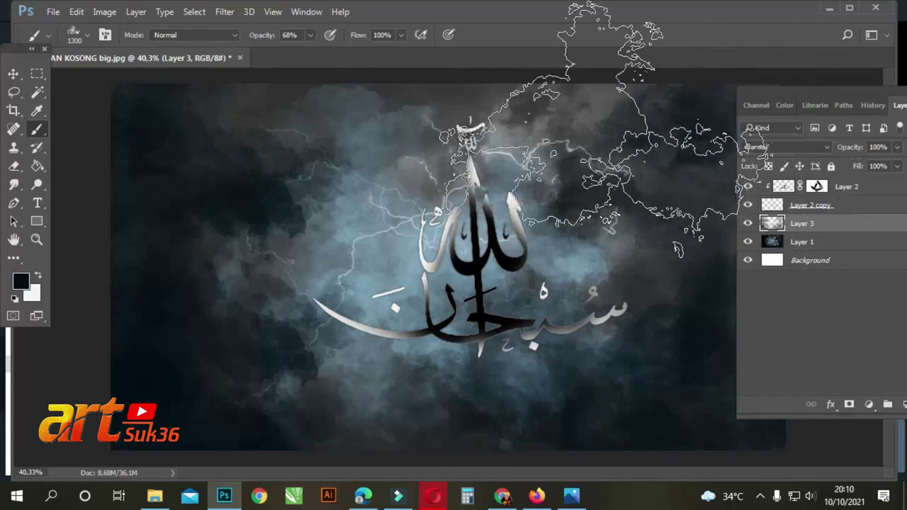
click(704, 186)
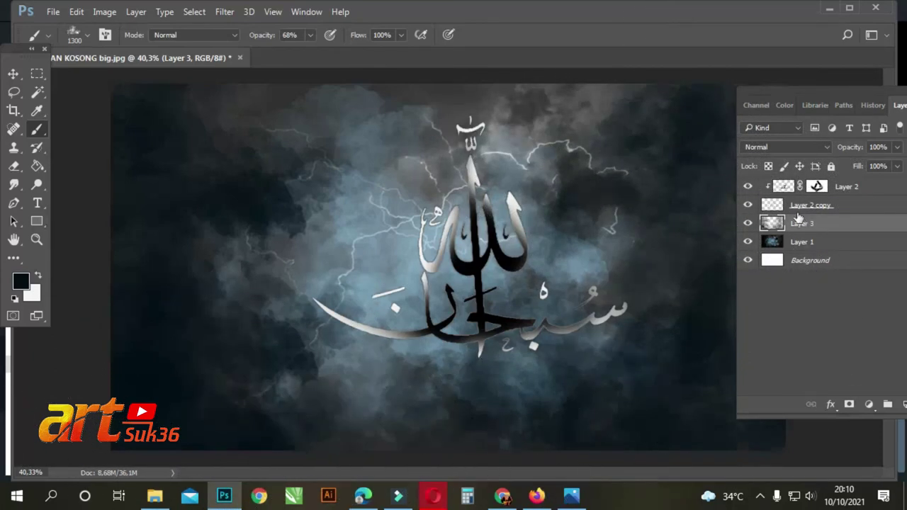
Select the two calligraphy layers, Layer 2 and Layer 2 copy, and enlarge them together to about 147%
click(748, 207)
click(748, 206)
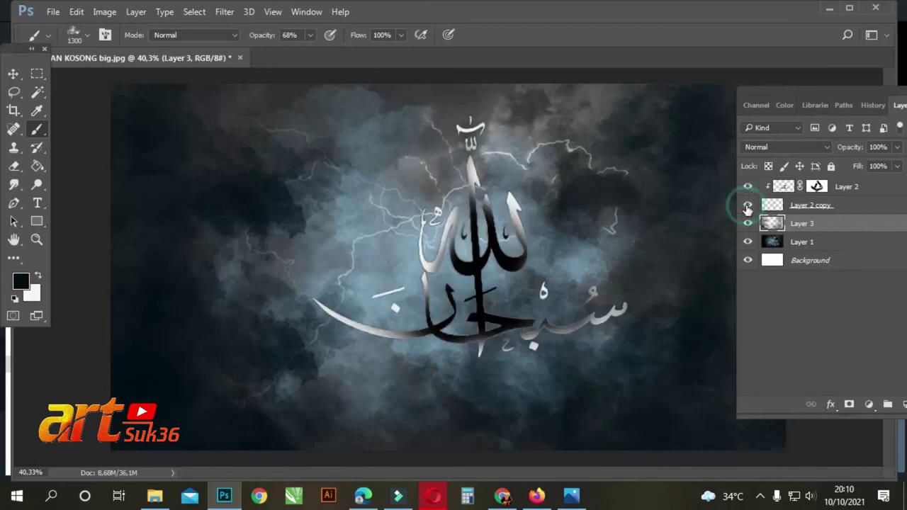
click(808, 206)
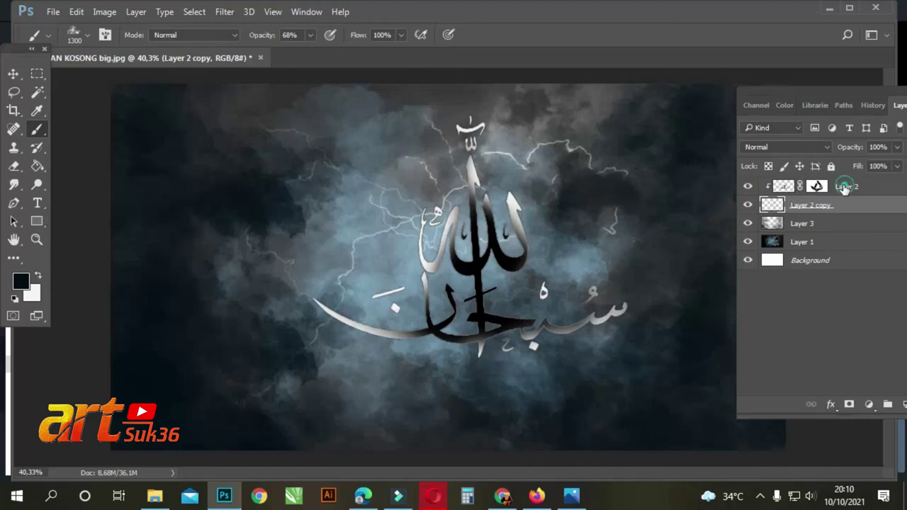
shift+click(844, 186)
key(ctrl+t)
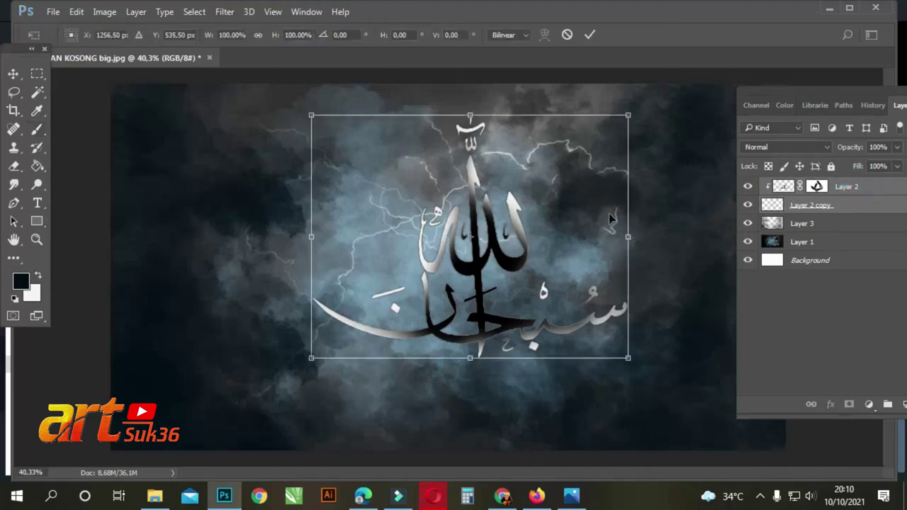
drag(627, 115, 647, 100)
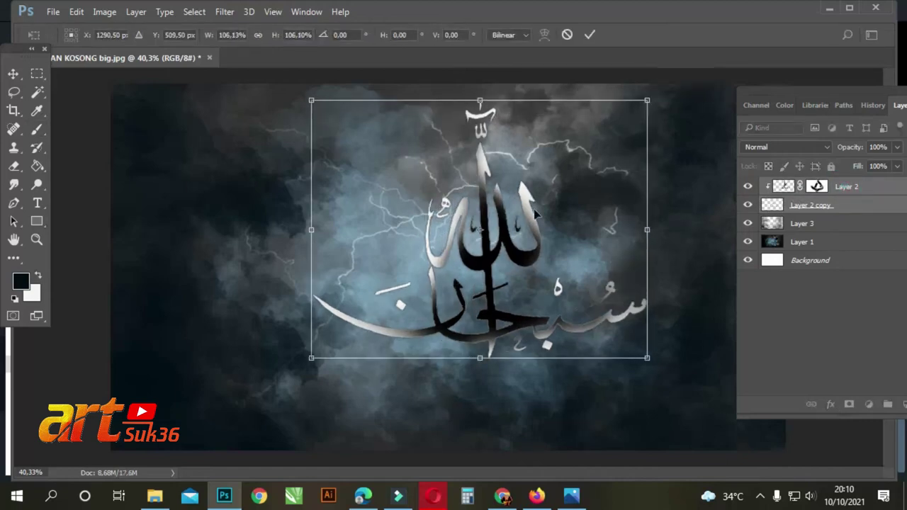
drag(309, 359, 199, 446)
drag(647, 100, 663, 89)
mouse_move(639, 146)
mouse_down()
mouse_move(646, 139)
mouse_move(646, 149)
mouse_up()
key(b)
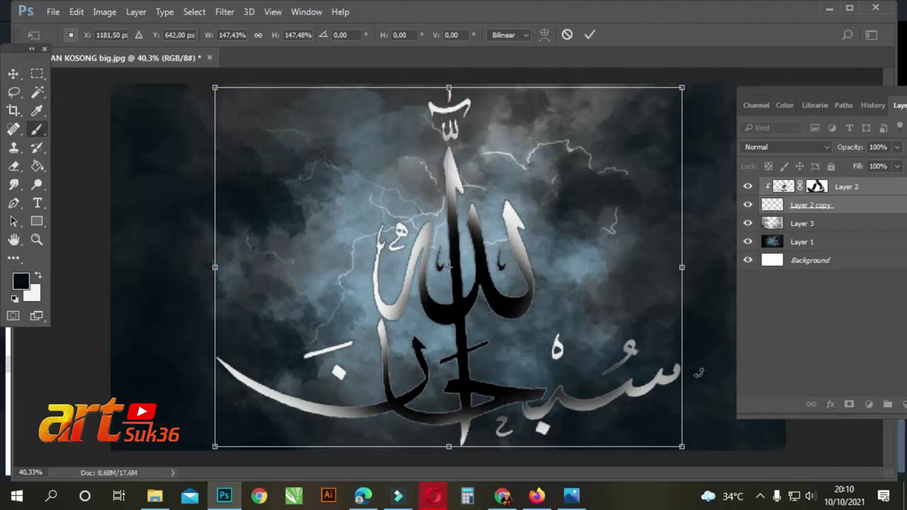
scroll(617, 259, down, 1)
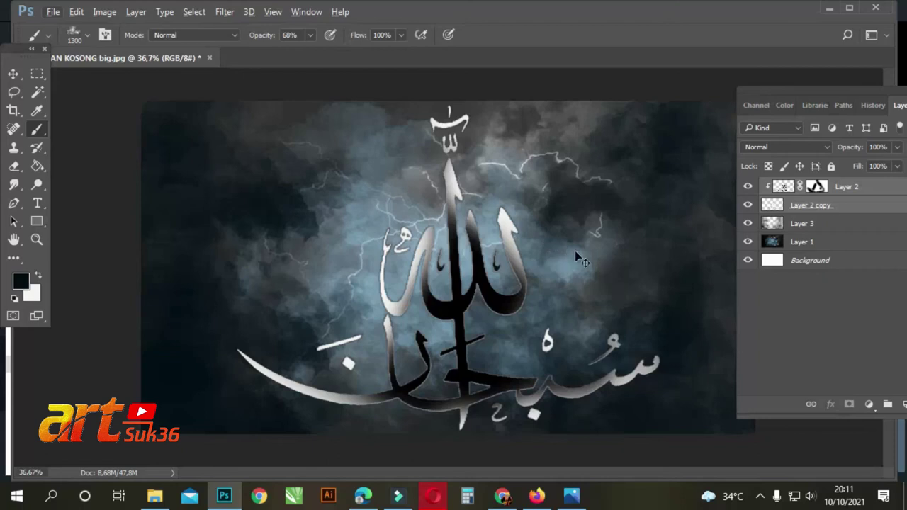
Scale the two calligraphy layers down to about 89% so the lettering sits inside the cloud background
key(ctrl+t)
drag(659, 431, 627, 405)
drag(226, 106, 250, 115)
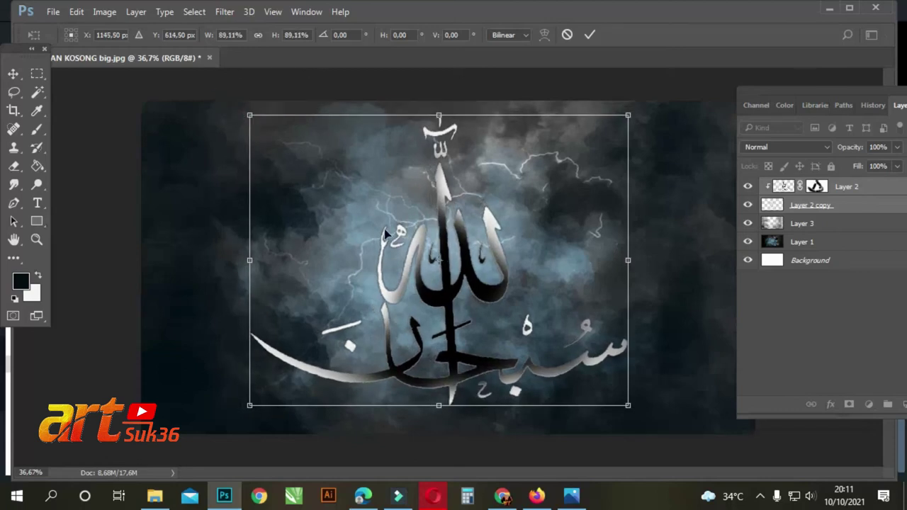
key(Return)
key(b)
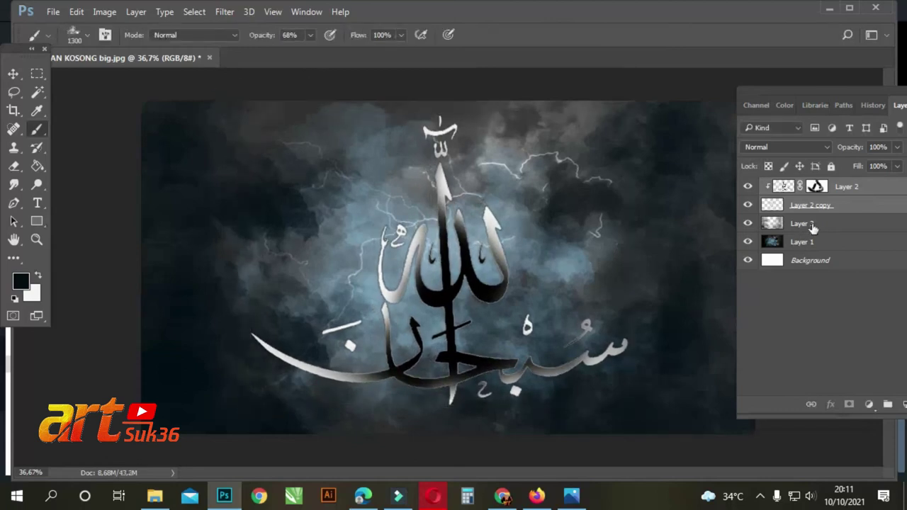
Add a new layer directly above Layer 3 and set the foreground colour to pale orange f5d39d
click(813, 226)
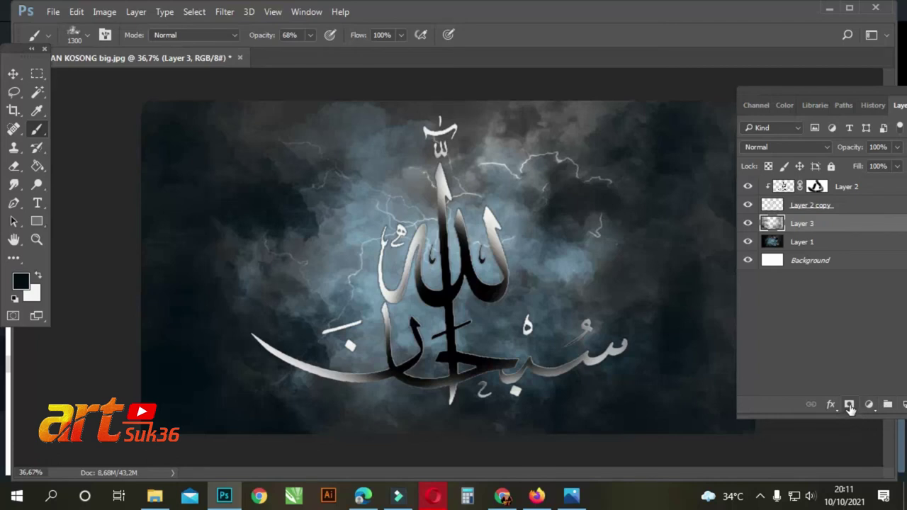
drag(863, 92, 829, 88)
click(875, 401)
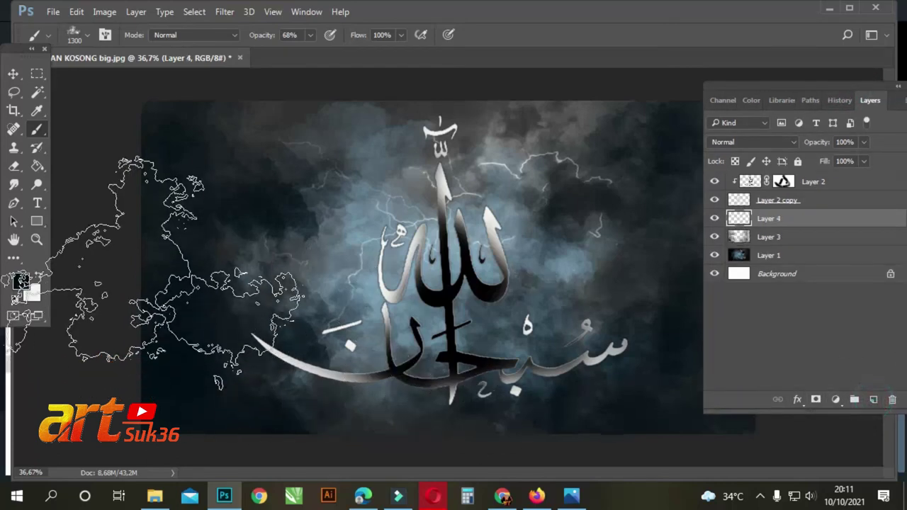
click(37, 276)
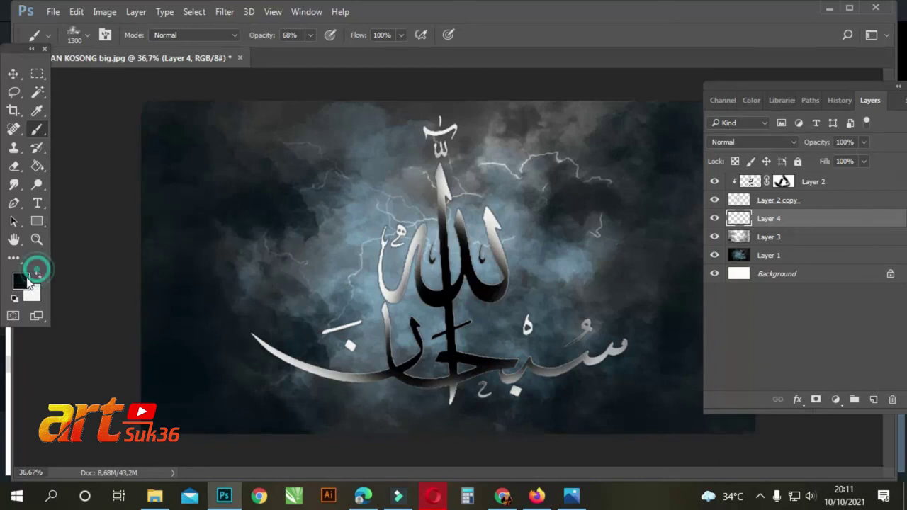
click(21, 283)
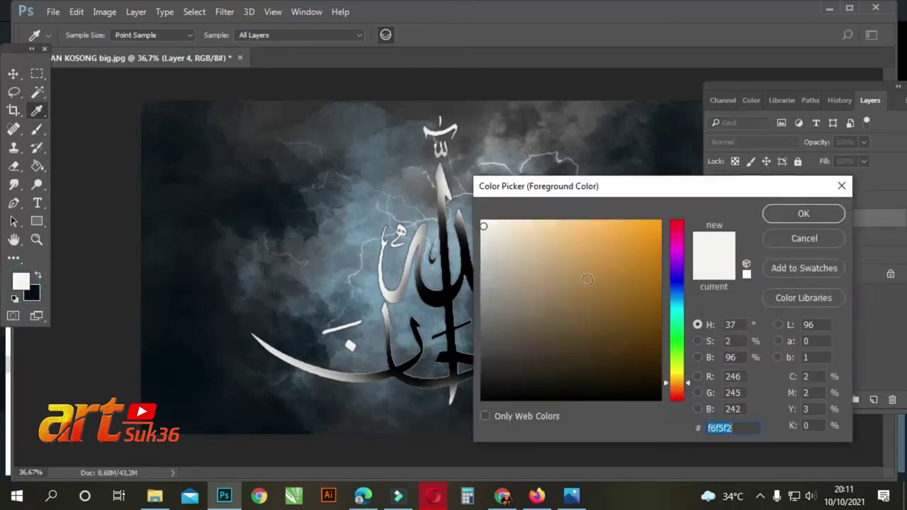
click(545, 226)
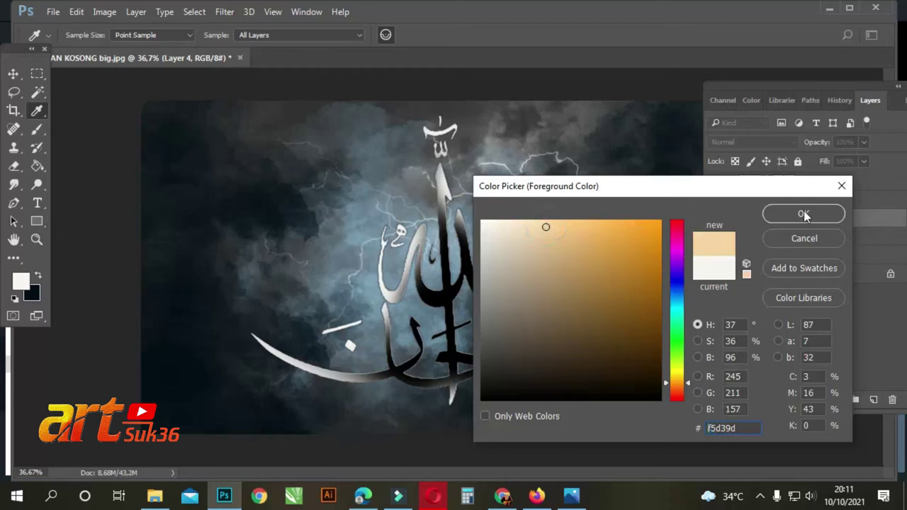
click(804, 215)
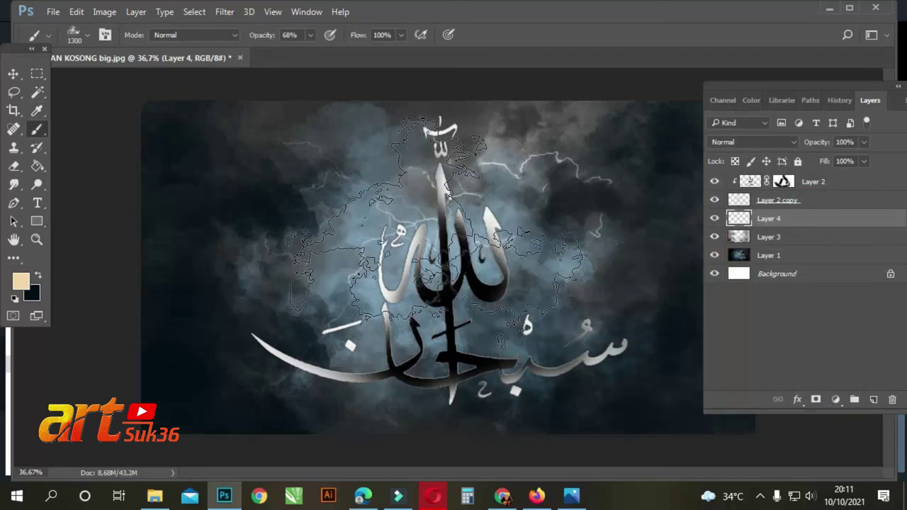
Try stamping pale orange clouds behind the calligraphy with the 1300 cloud brush at 68% opacity, and undo the stamp
click(397, 234)
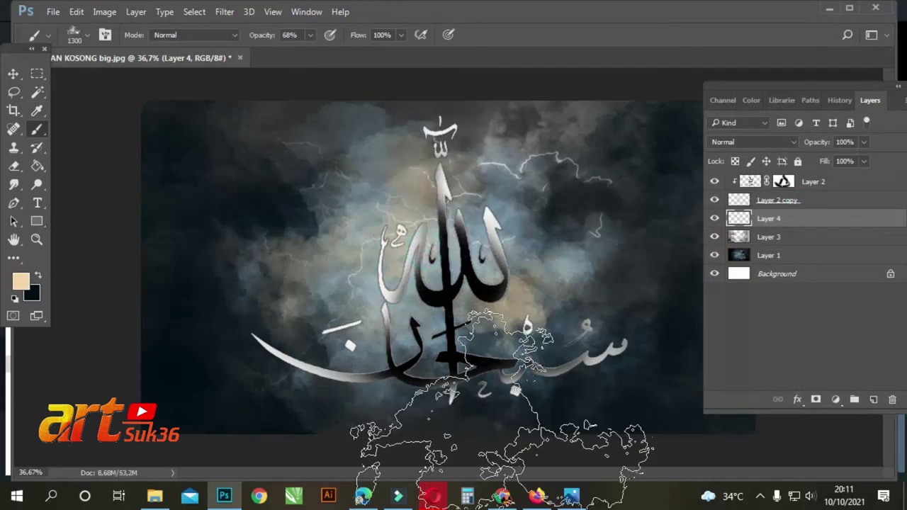
mouse_move(536, 496)
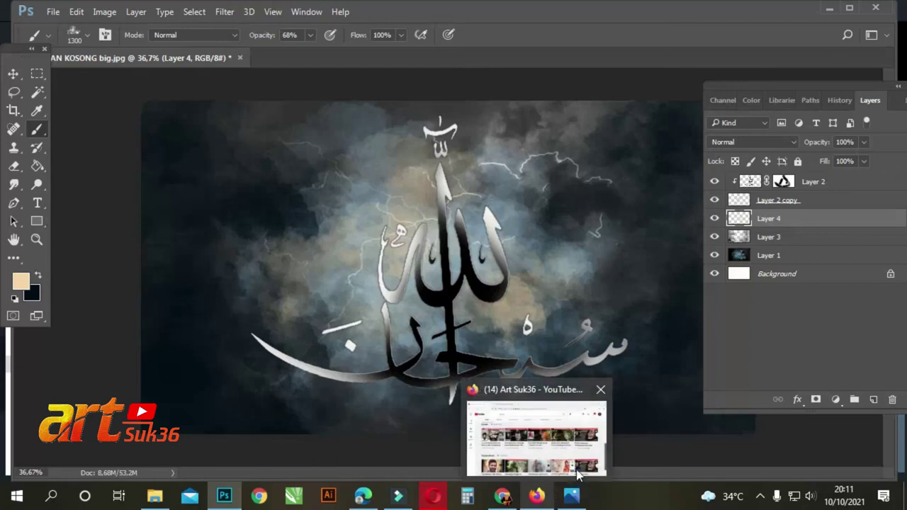
key(ctrl+z)
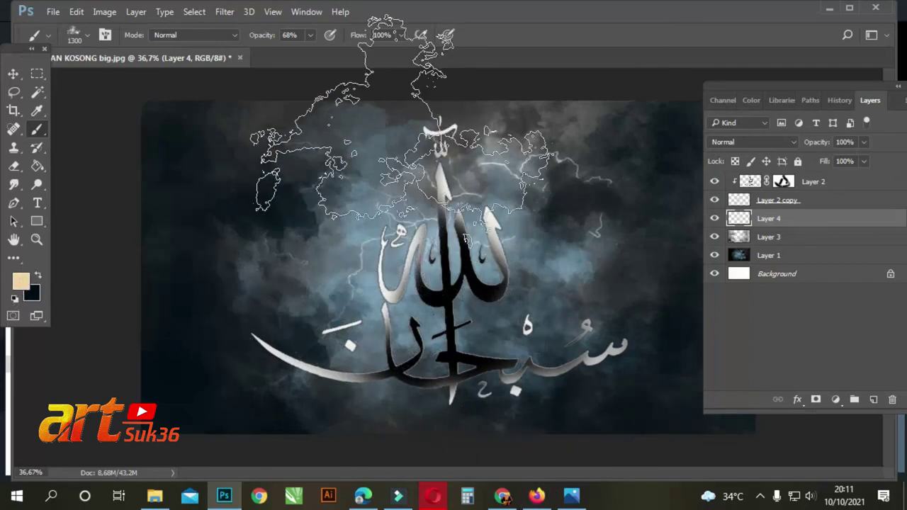
Lower the brush opacity to 23% and stamp pale orange clouds around and behind the calligraphy on Layer 4
click(310, 35)
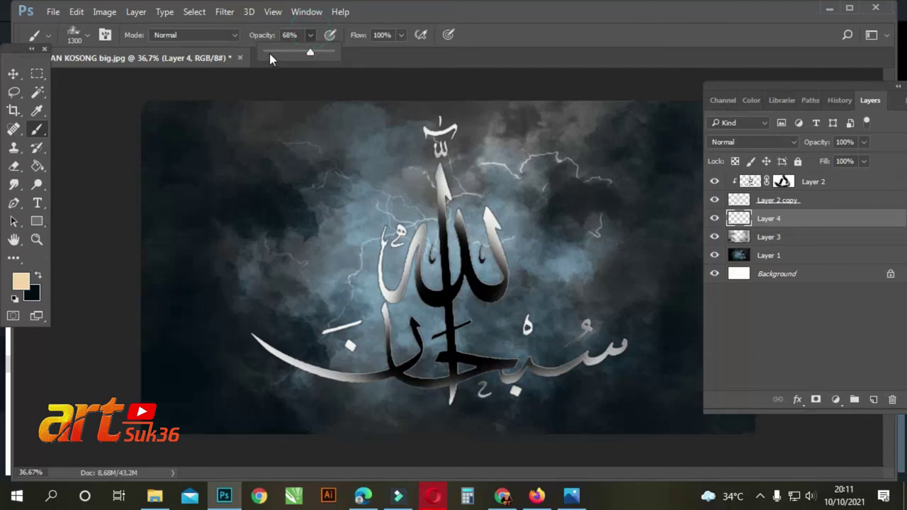
click(505, 253)
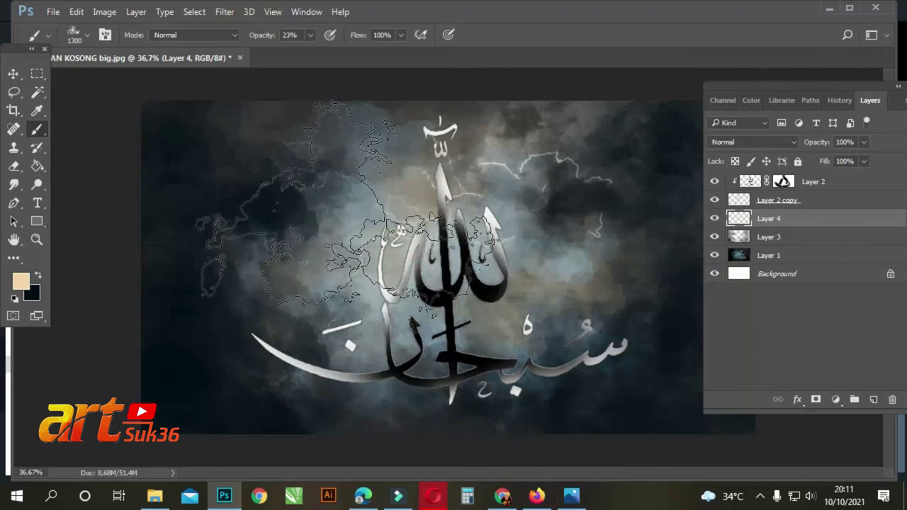
click(277, 259)
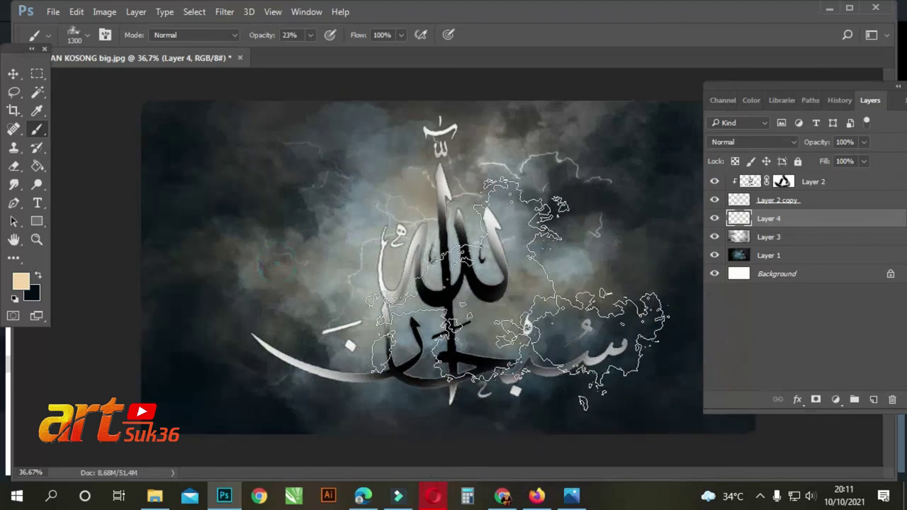
click(517, 291)
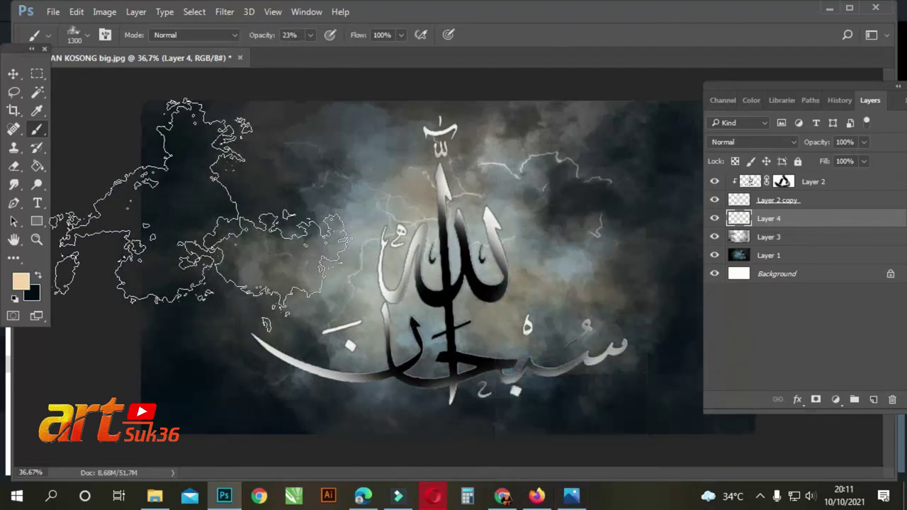
Compare the calligraphy with and without the clipped black shading of Layer 2, and delete that layer
click(13, 73)
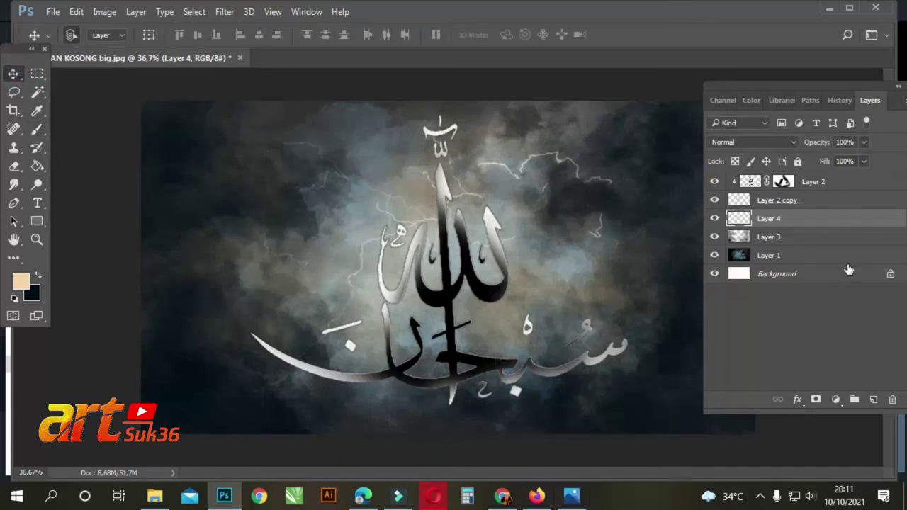
click(715, 182)
click(715, 182)
click(715, 182)
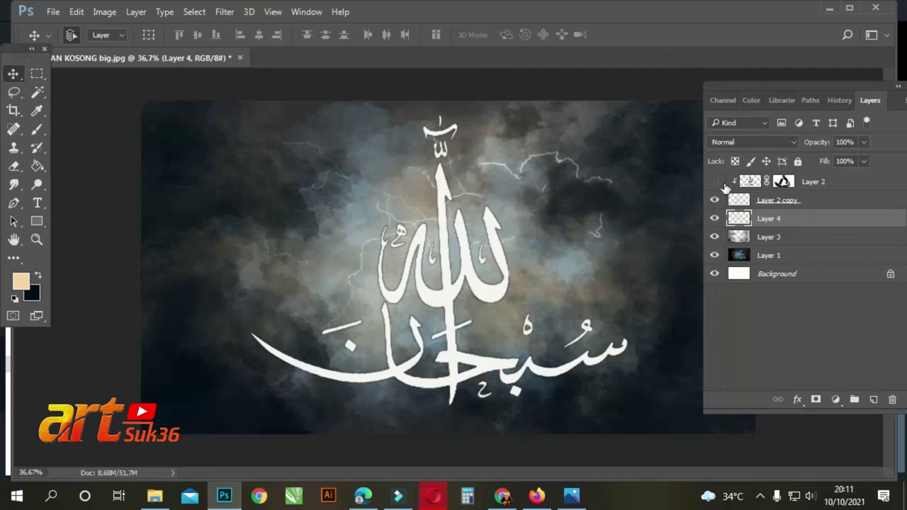
drag(833, 185, 894, 401)
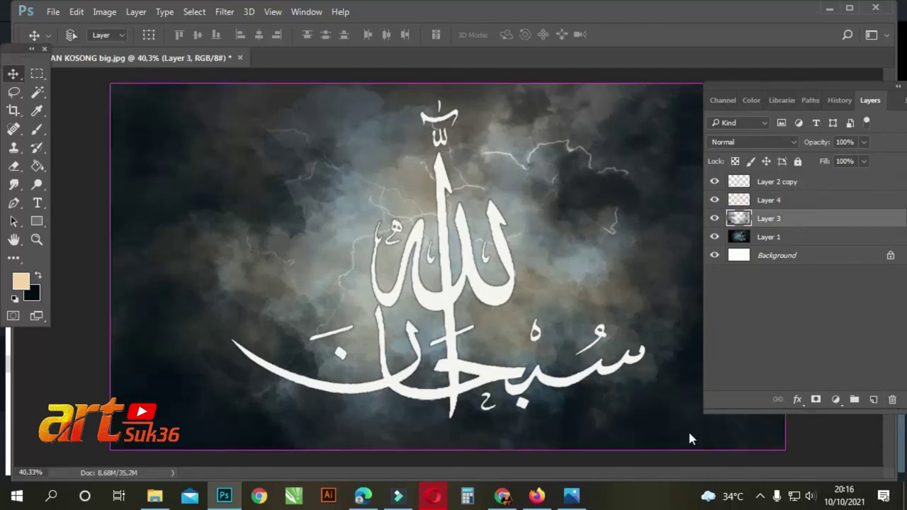
Open the blue-and-white fluid-art image from the KALIGRAFI folder and copy it into the calligraphy artwork above Layer 3
key(ctrl+o)
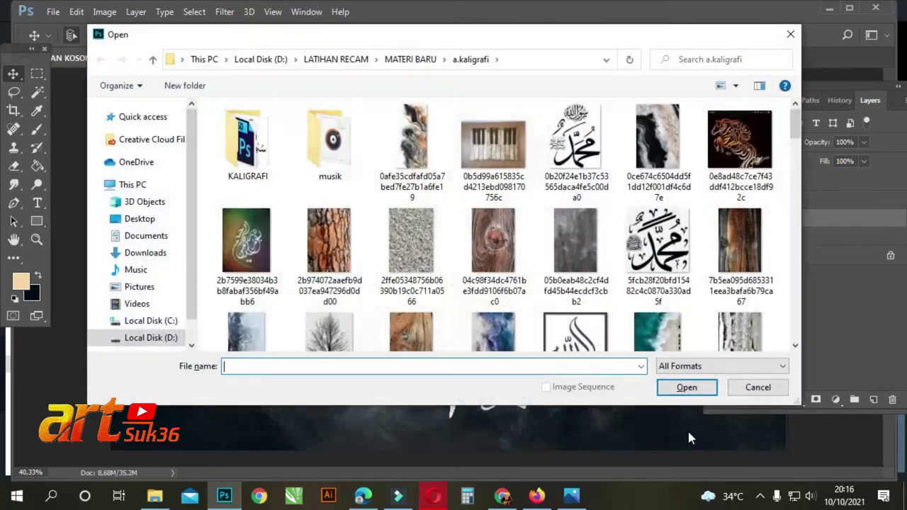
double_click(255, 149)
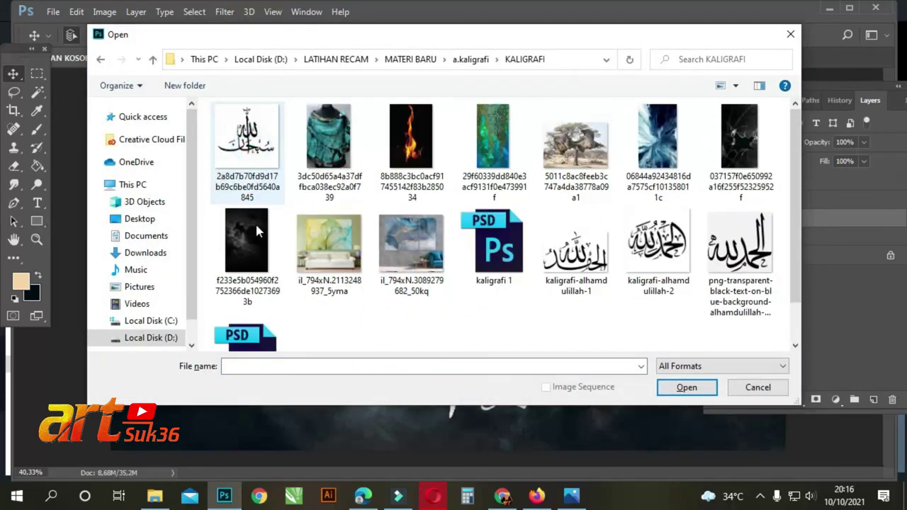
click(659, 144)
click(686, 387)
drag(367, 64, 439, 215)
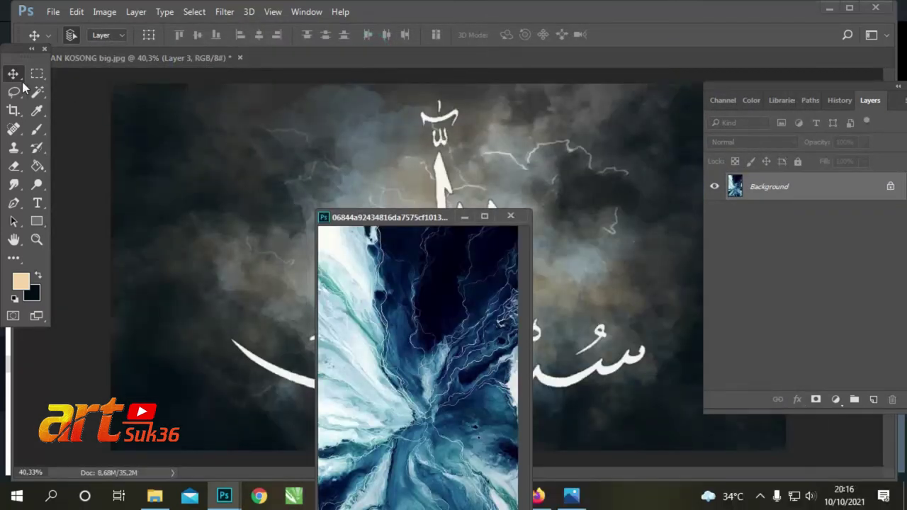
drag(434, 333, 560, 203)
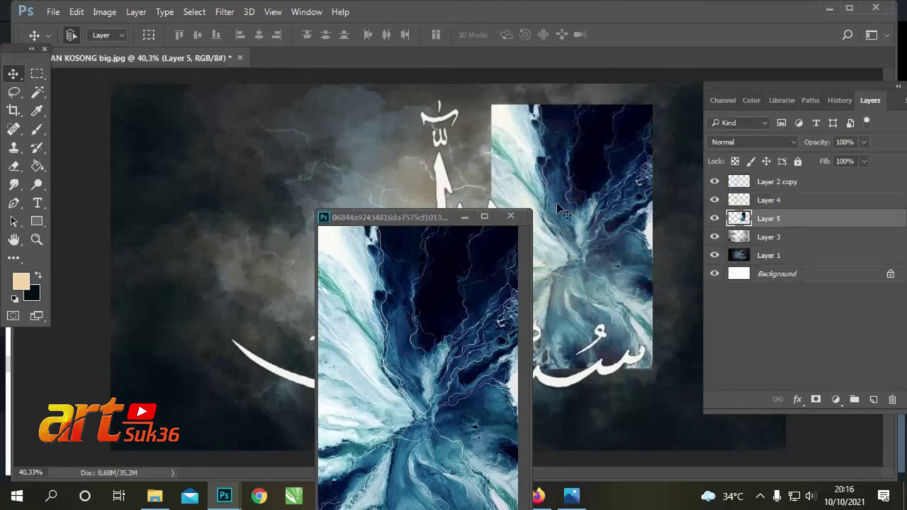
Close the source image, then rotate the fluid texture -90° and enlarge it to about 260% to cover the whole canvas
click(510, 216)
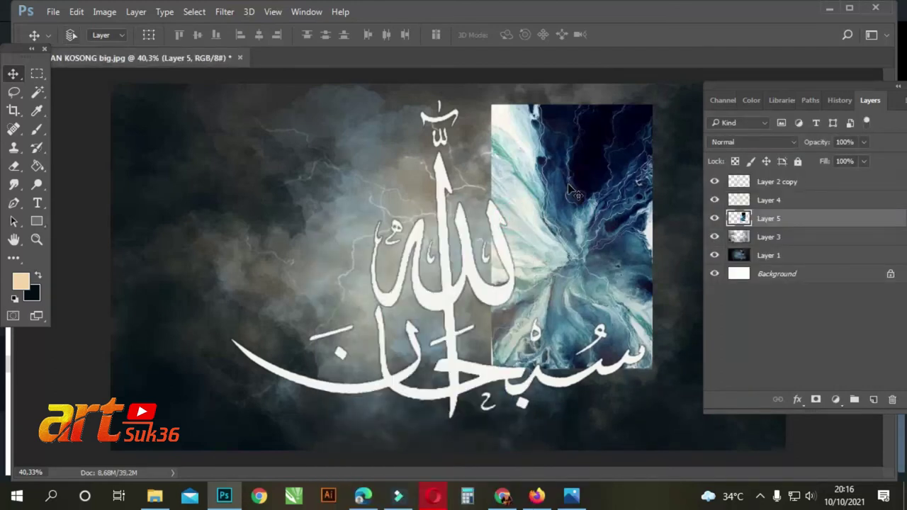
key(ctrl+t)
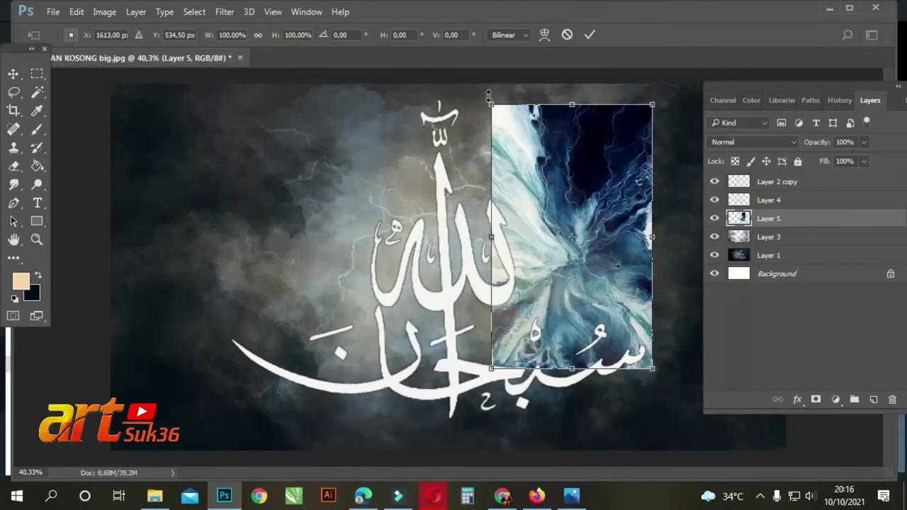
drag(488, 93, 345, 361)
drag(438, 318, 156, 420)
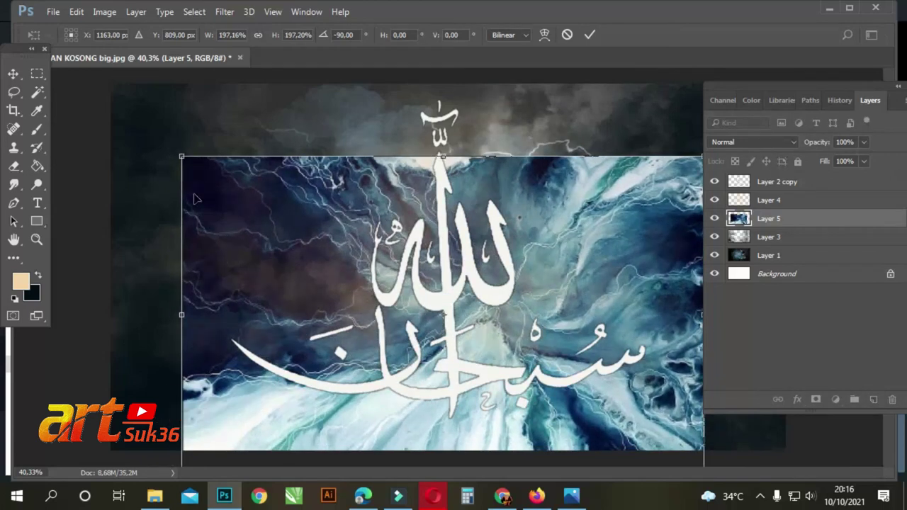
drag(178, 152, 125, 74)
drag(717, 88, 776, 88)
drag(705, 107, 793, 55)
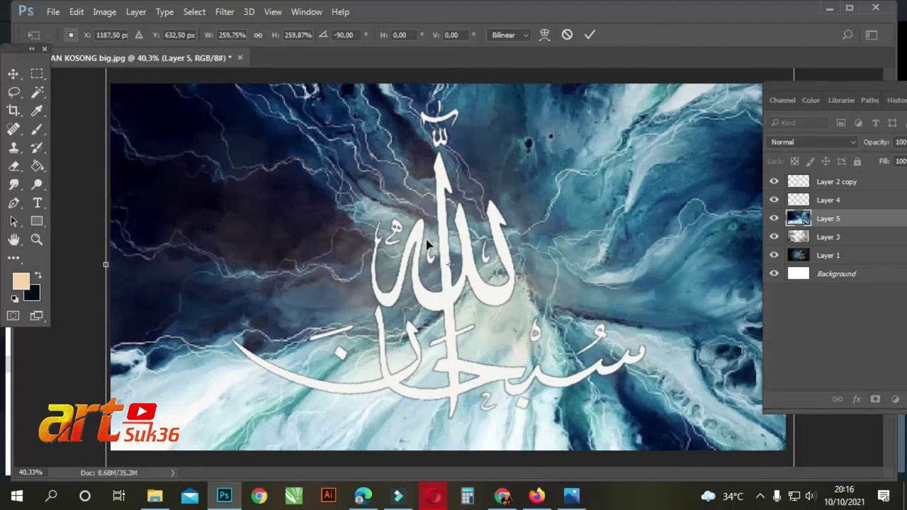
key(Return)
key(ctrl+minus)
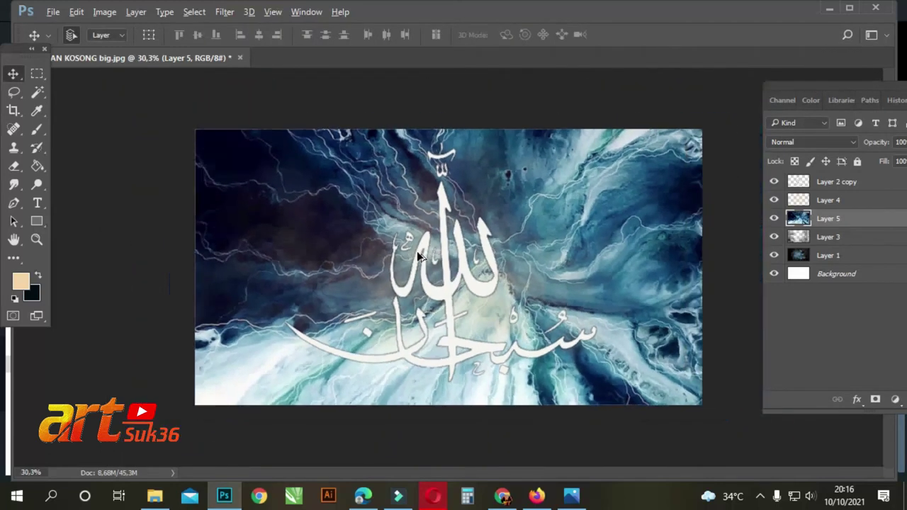
Squash the Layer 5 fluid texture to about 87.65% of its height so it fits the canvas's upper and lower edges
drag(519, 254, 621, 189)
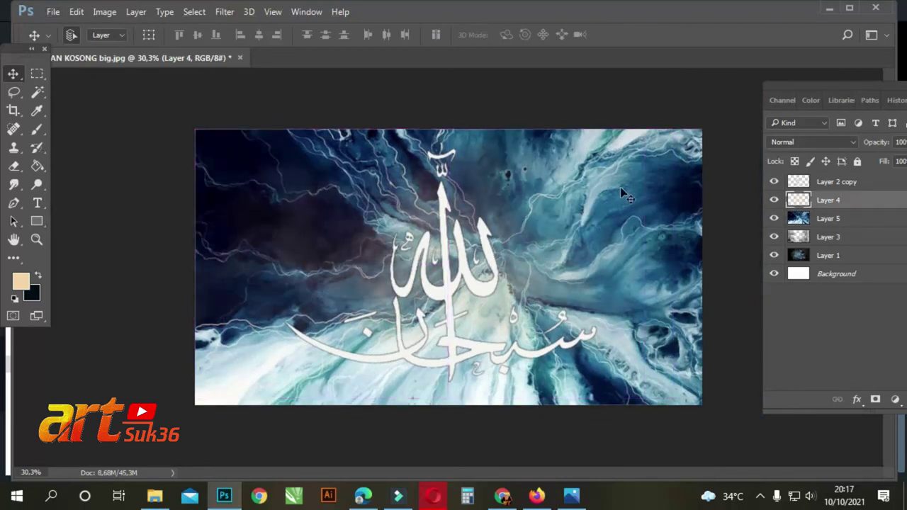
click(843, 224)
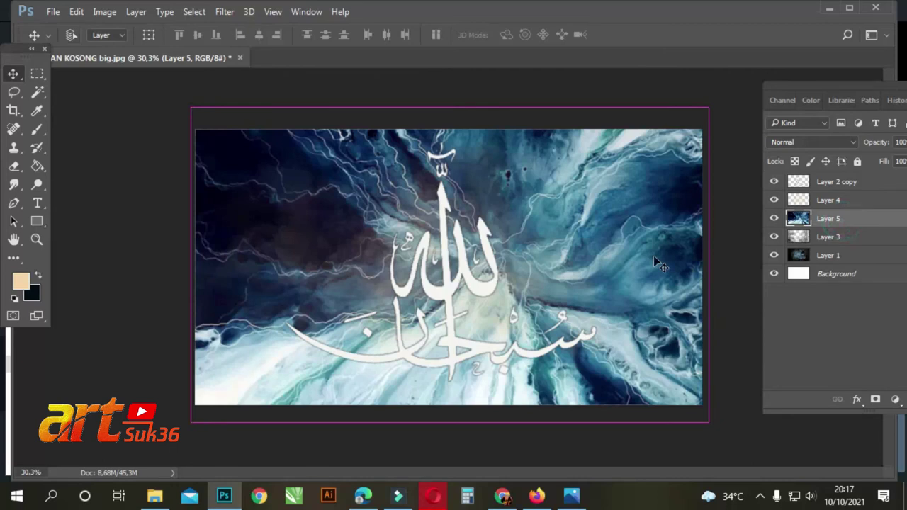
key(ctrl+t)
mouse_move(700, 225)
mouse_down()
mouse_move(711, 226)
mouse_move(698, 232)
mouse_up()
drag(447, 112, 447, 141)
drag(448, 425, 451, 402)
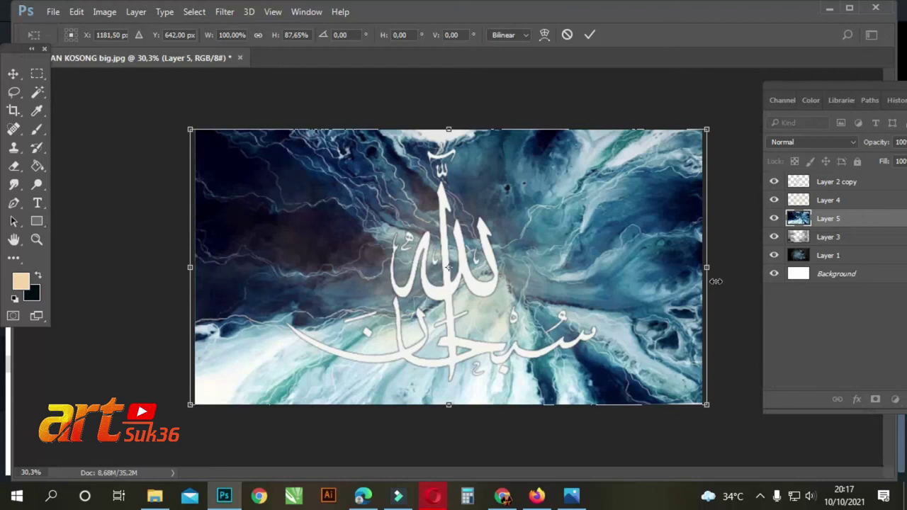
key(Return)
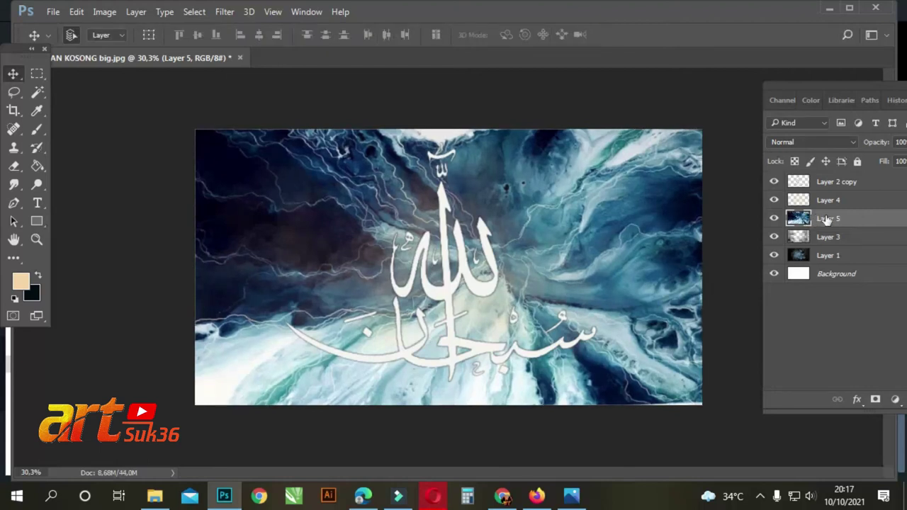
Place a duplicate of the fluid texture between Layer 3 and Layer 1, and clip the original Layer 5 to the calligraphy on Layer 2 copy
drag(828, 220, 826, 181)
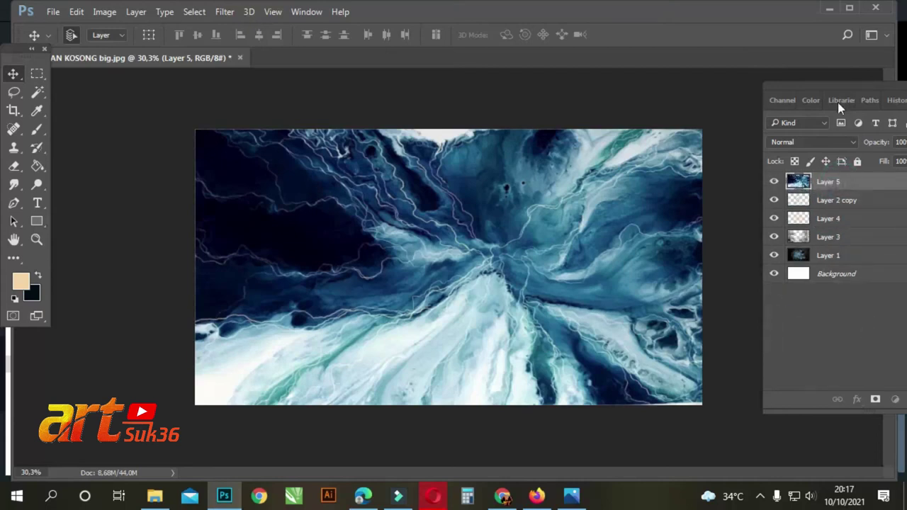
drag(843, 83, 746, 92)
drag(769, 196, 838, 409)
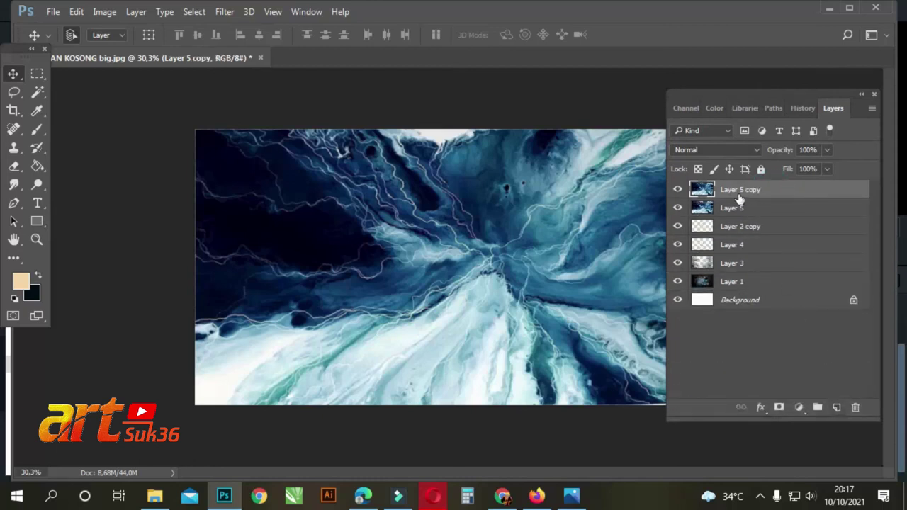
drag(733, 193, 732, 271)
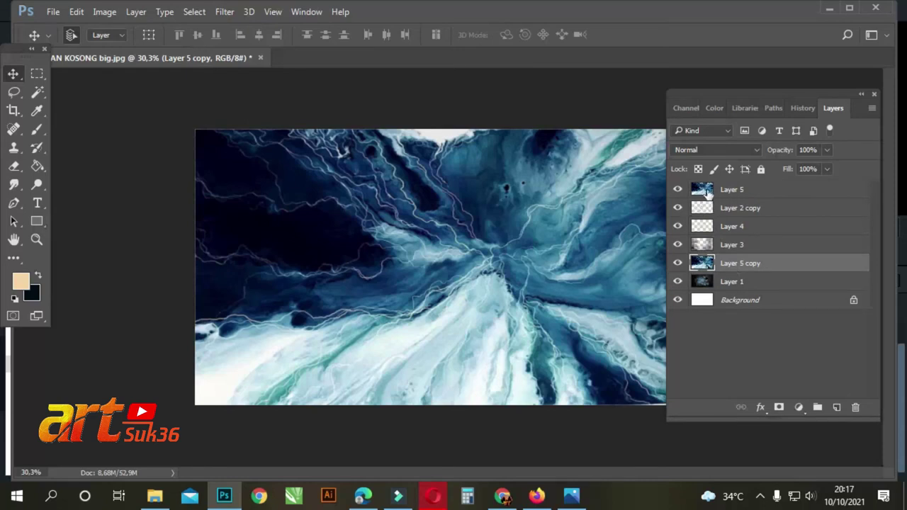
right_click(724, 189)
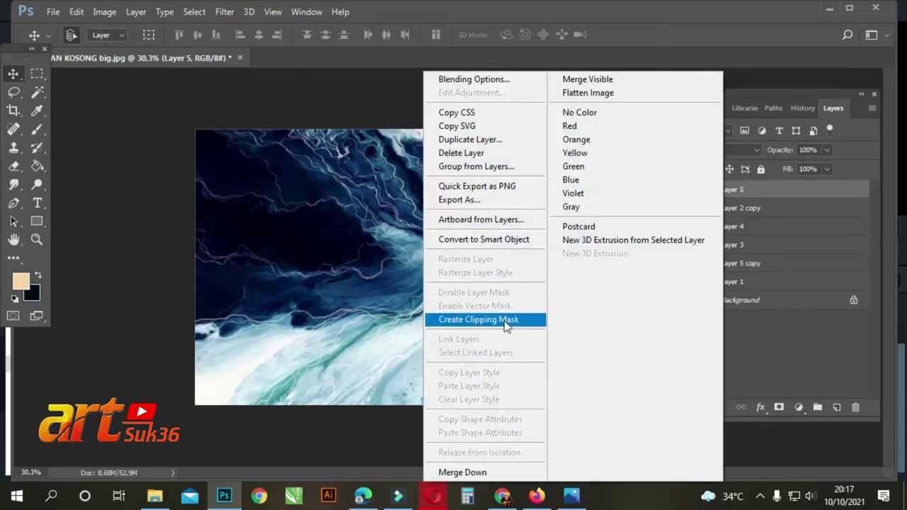
click(504, 320)
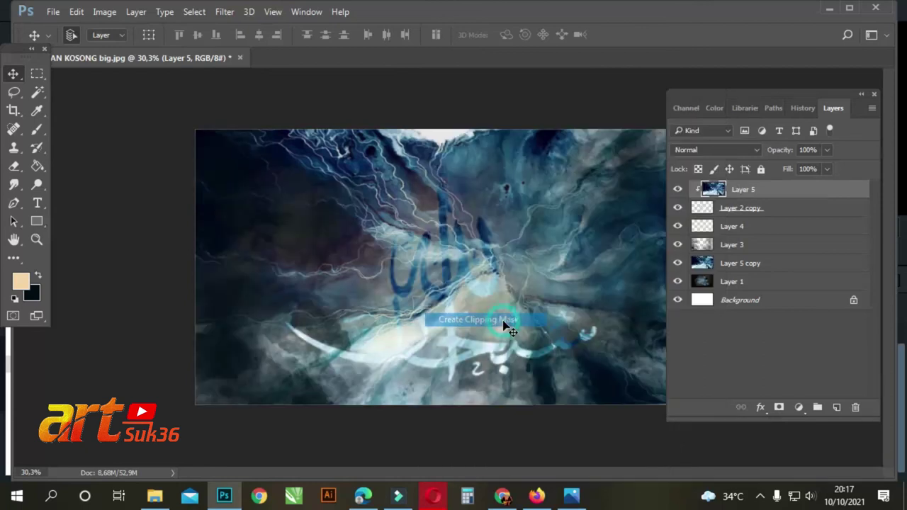
Reduce the fill of Layer 5 copy to 4% to fade the fluid texture in the background
click(749, 270)
click(827, 171)
drag(825, 186, 801, 184)
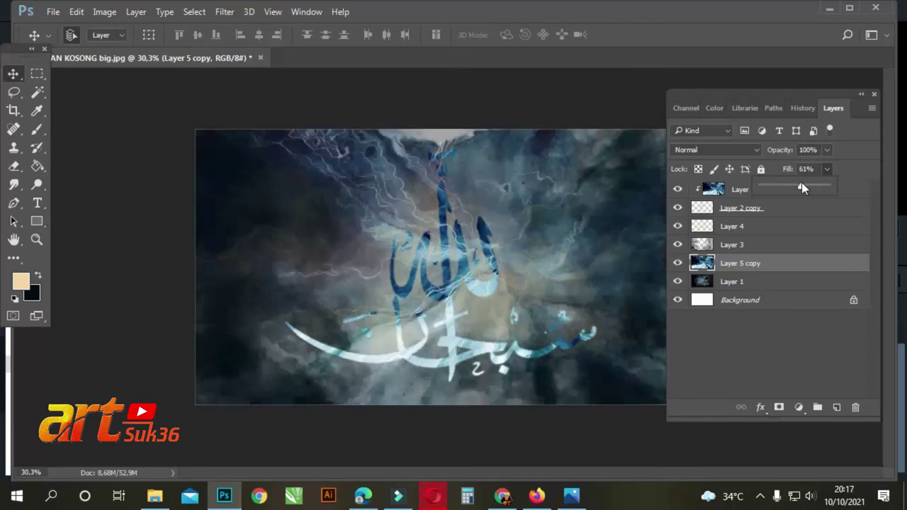
drag(718, 97, 771, 90)
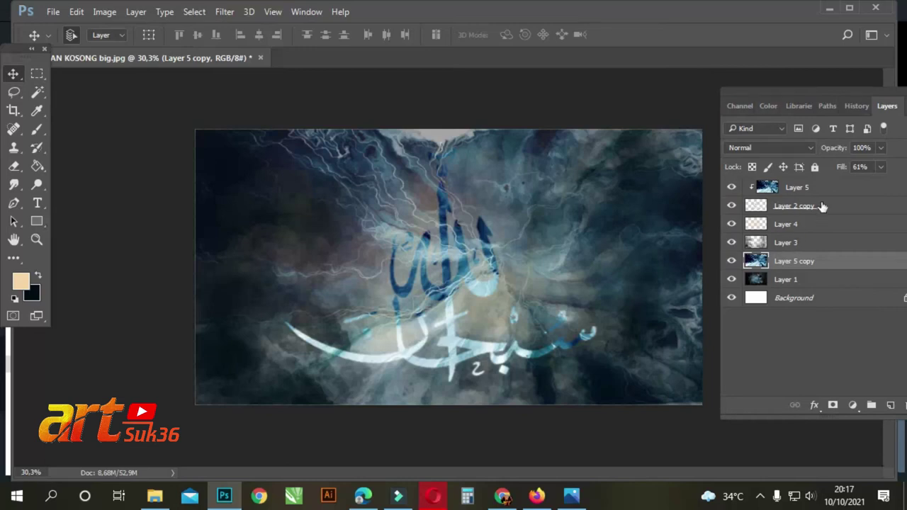
click(881, 168)
drag(864, 182, 834, 179)
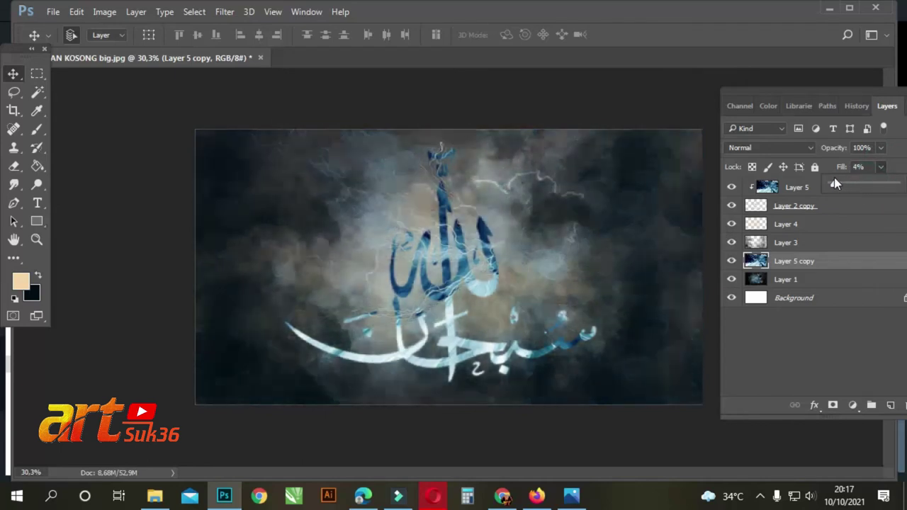
Add a layer mask to the clipped Layer 5 texture and choose a soft round brush for painting on it
click(808, 193)
click(808, 190)
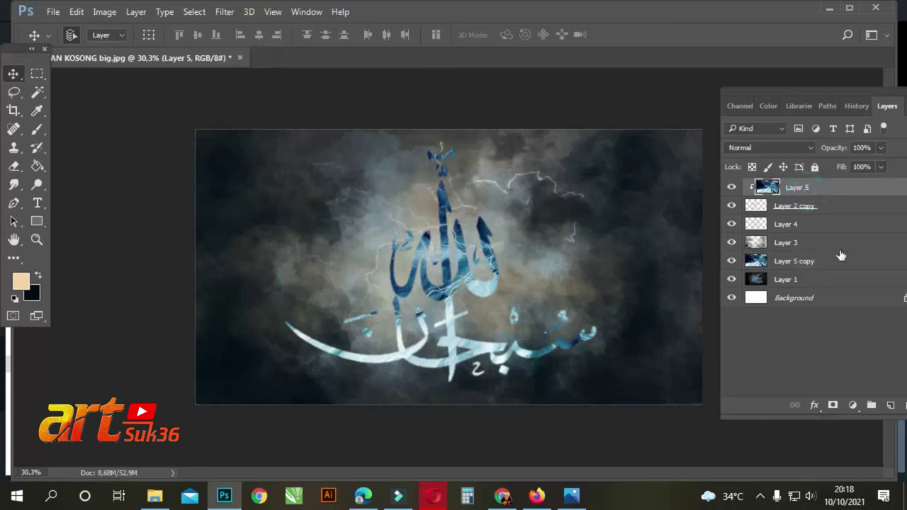
click(833, 405)
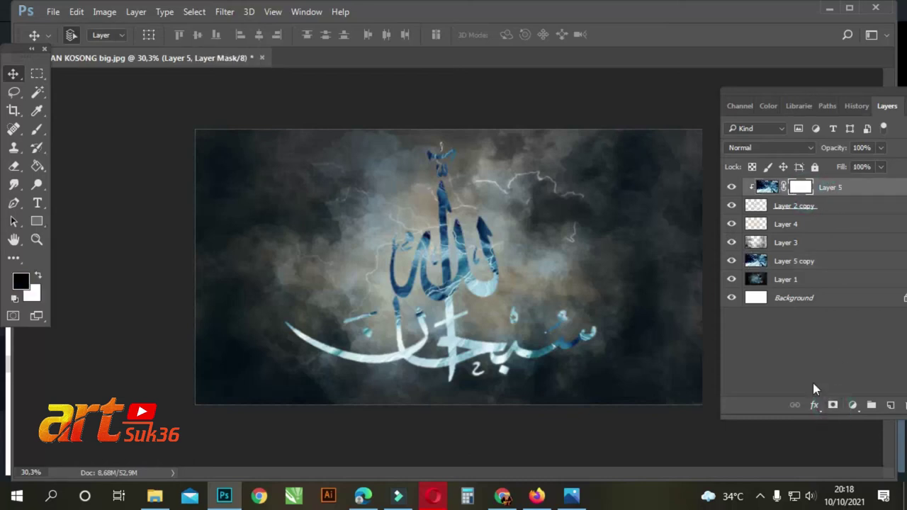
click(38, 129)
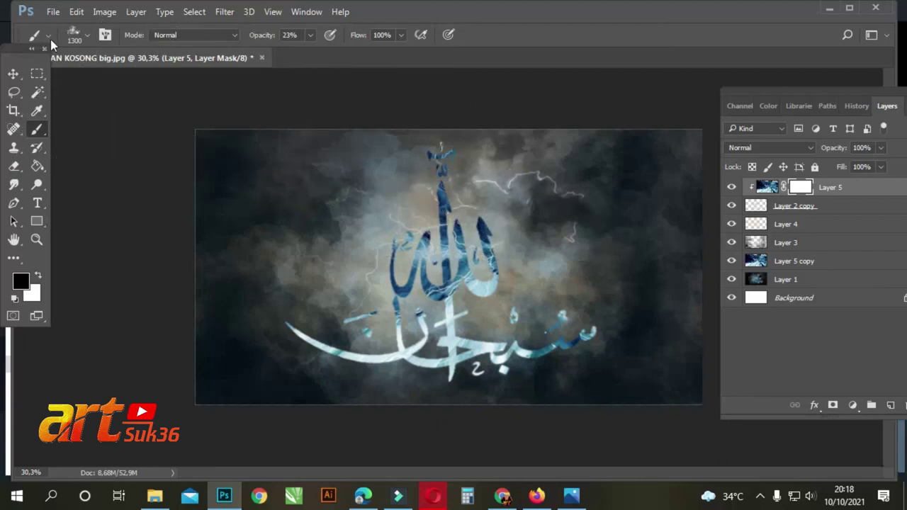
click(85, 35)
click(44, 174)
click(555, 53)
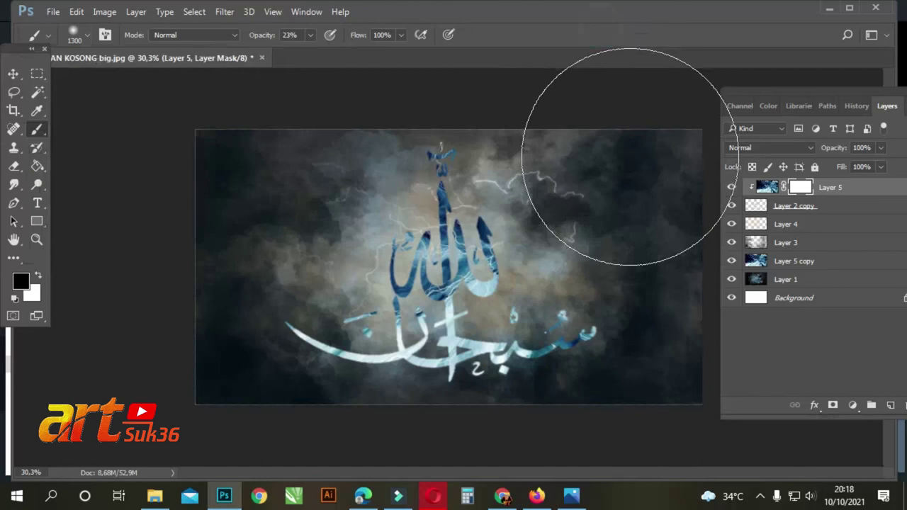
Set the brush size to 800 and mask the texture with black at 23% opacity over the calligraphy's upper tip
key(bracketleft)
key(bracketleft)
key(bracketleft)
key(bracketleft)
key(bracketleft)
key(bracketleft)
key(bracketleft)
key(bracketleft)
key(bracketleft)
key(bracketleft)
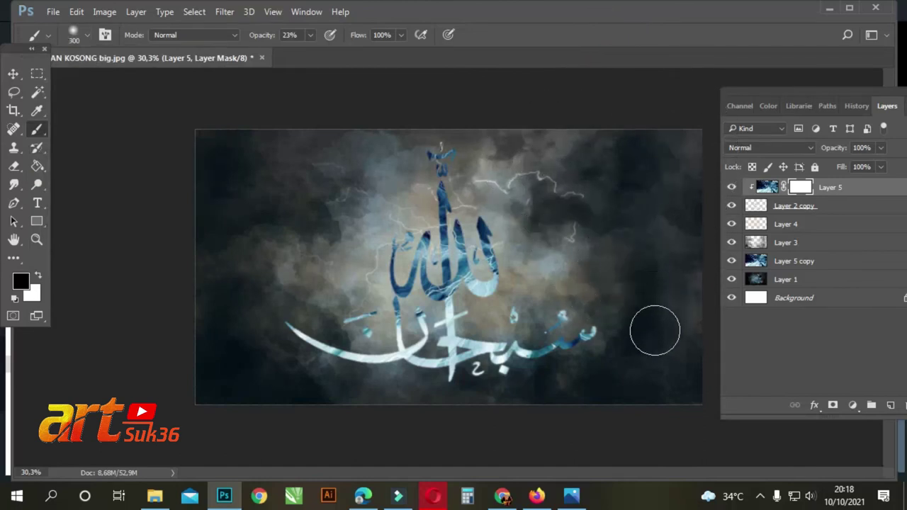
key(bracketright)
key(bracketright)
key(bracketright)
key(bracketright)
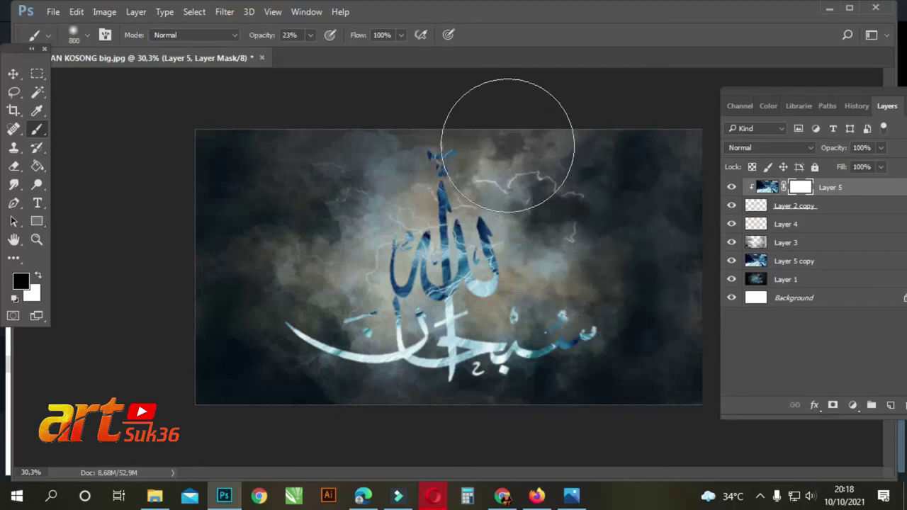
drag(494, 134, 473, 129)
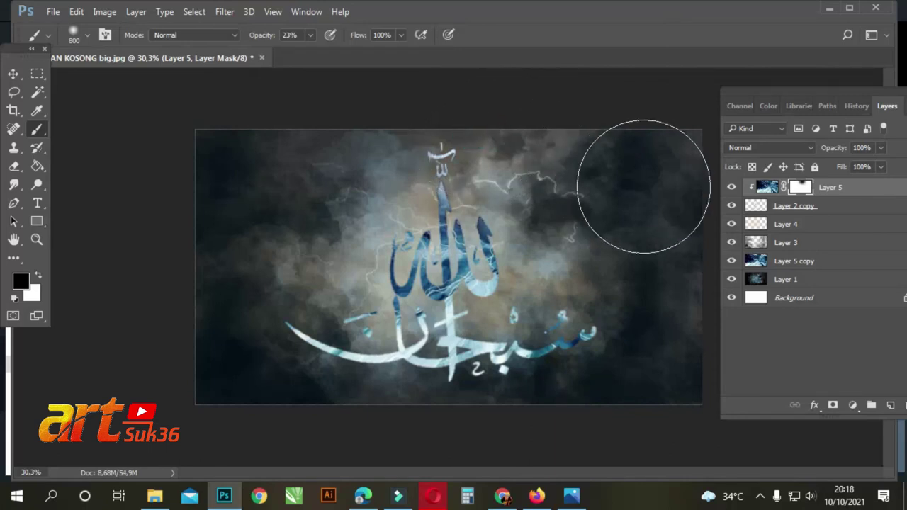
Paint black on Layer 5's mask over the tips of the tall calligraphy strokes with a size 125 brush
key(bracketleft)
key(bracketleft)
key(bracketleft)
key(bracketleft)
key(bracketleft)
key(bracketleft)
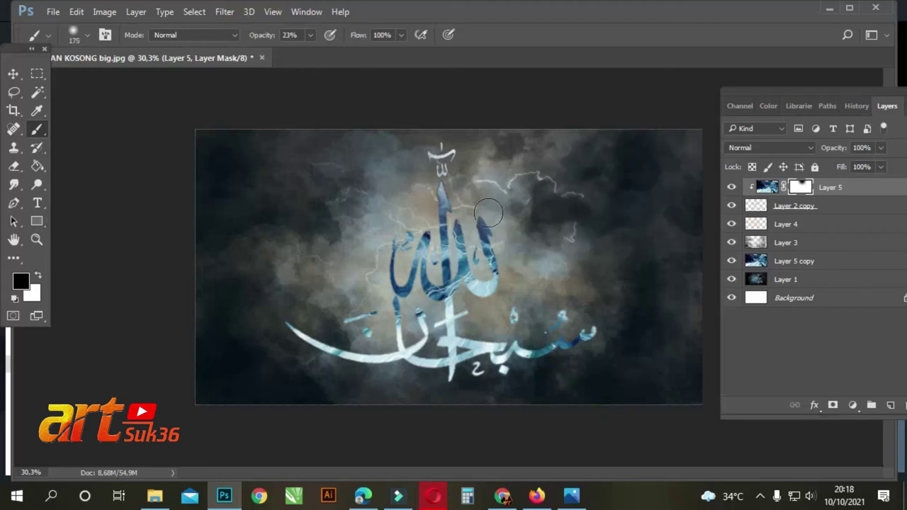
mouse_move(443, 191)
mouse_down()
mouse_move(452, 215)
mouse_move(453, 194)
mouse_move(458, 208)
mouse_move(455, 192)
mouse_move(468, 203)
mouse_move(470, 231)
mouse_move(471, 200)
mouse_move(490, 218)
mouse_up()
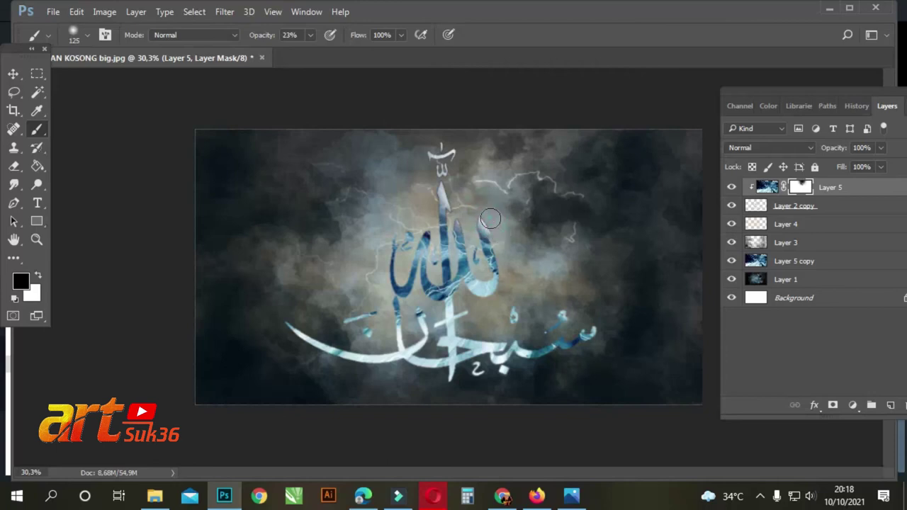
Raise the brush opacity to 71% and mask Layer 5 over the topmost marks, stroke tips and right-hand curved letter of the upper word
click(310, 36)
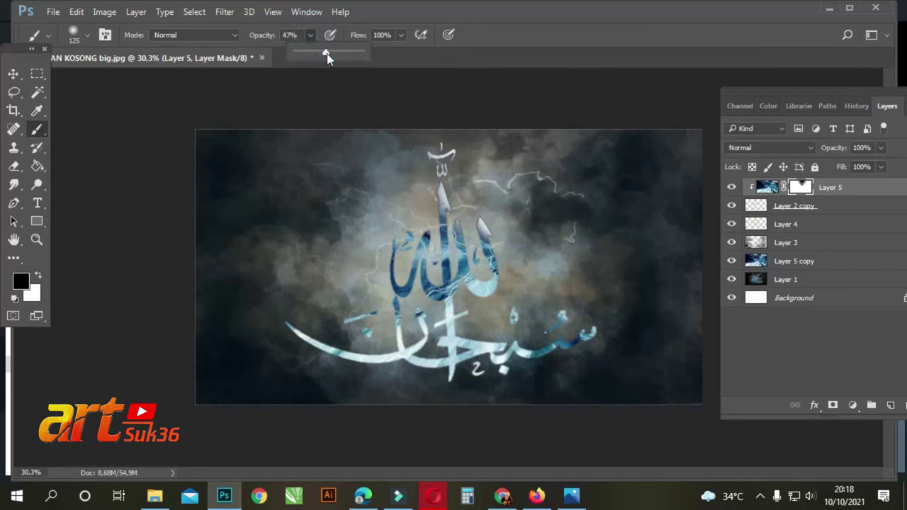
drag(444, 184, 454, 196)
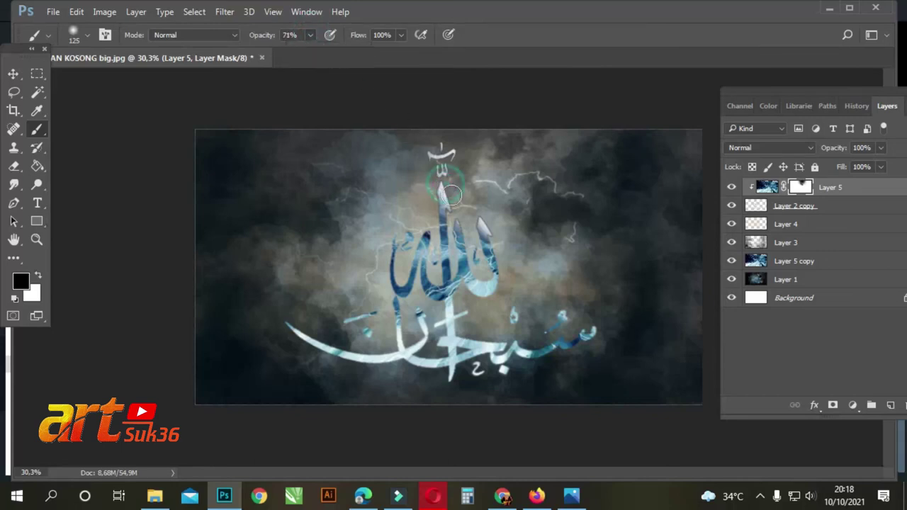
drag(437, 145, 435, 160)
mouse_move(485, 212)
mouse_down()
mouse_move(471, 212)
mouse_move(504, 266)
mouse_move(485, 225)
mouse_up()
drag(497, 256, 497, 294)
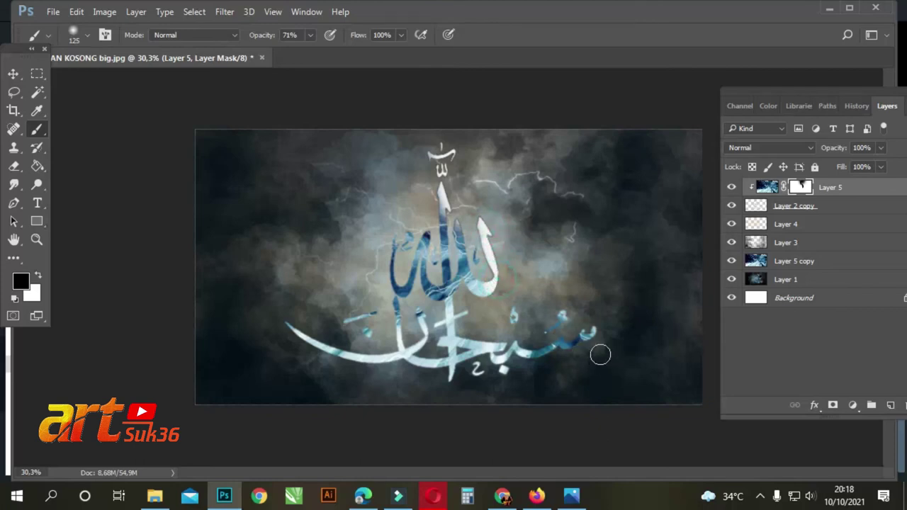
Mask Layer 5's texture off the lower word's long left sweep and the small marks above that word
mouse_move(383, 362)
mouse_down()
mouse_move(339, 363)
mouse_move(303, 323)
mouse_move(290, 348)
mouse_move(303, 334)
mouse_move(306, 352)
mouse_up()
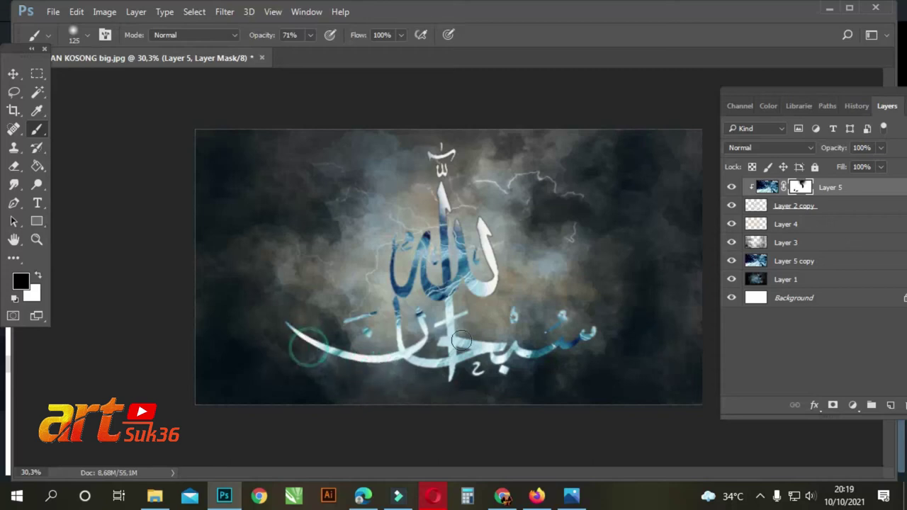
click(512, 319)
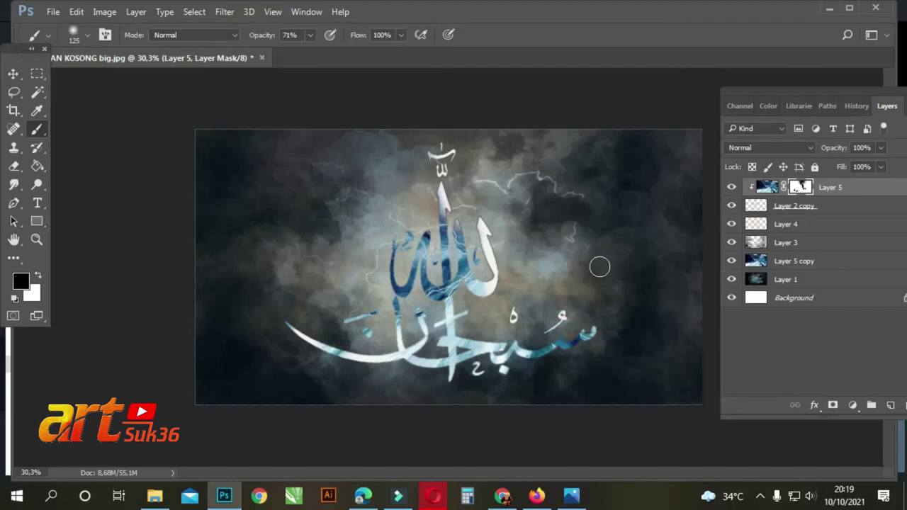
click(356, 310)
click(359, 316)
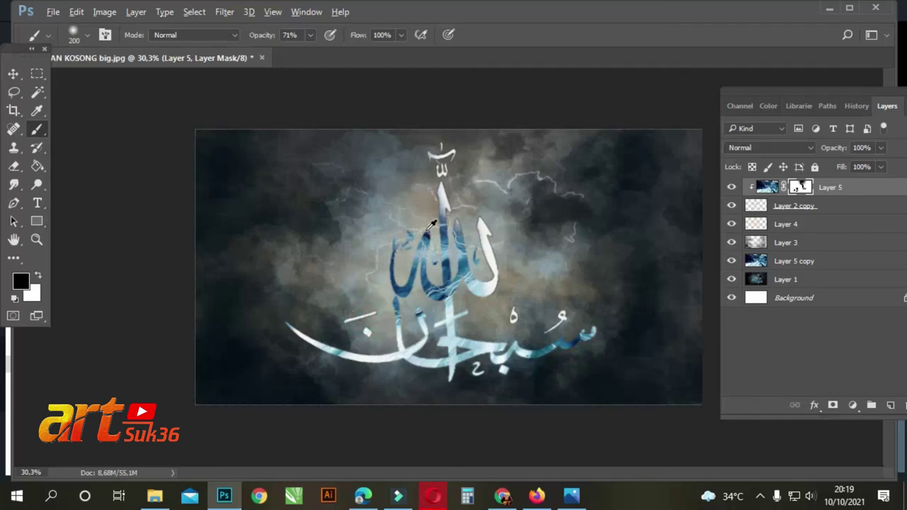
Mask Layer 5 over the small marks at the upper word's left end with a size 90 brush
key(ctrl+plus)
scroll(427, 223, up, 6)
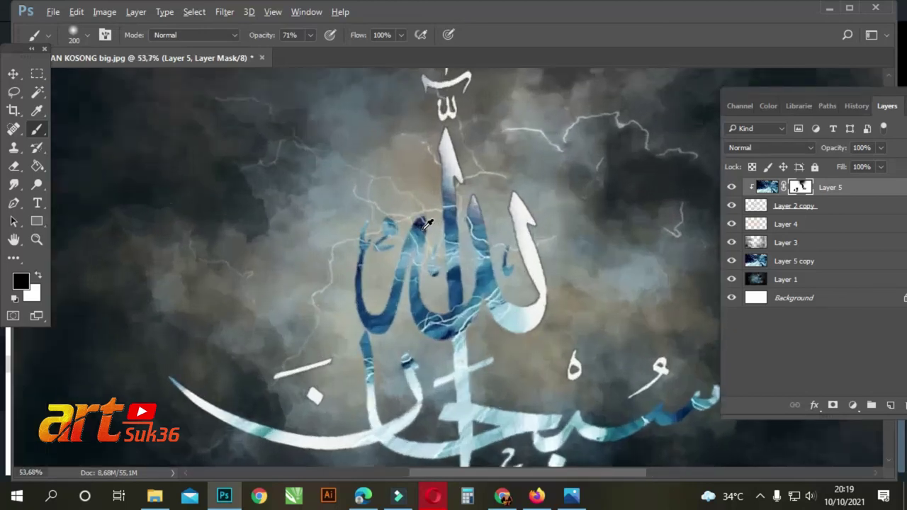
scroll(427, 223, up, 1)
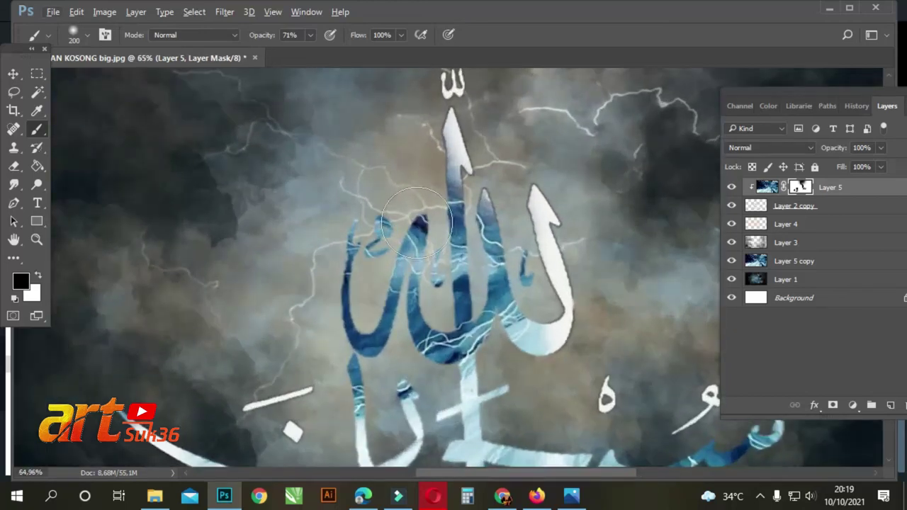
key(bracketleft)
key(bracketleft)
key(bracketleft)
key(bracketleft)
key(bracketleft)
drag(374, 213, 383, 228)
mouse_move(370, 262)
mouse_down()
mouse_move(370, 229)
mouse_move(381, 248)
mouse_up()
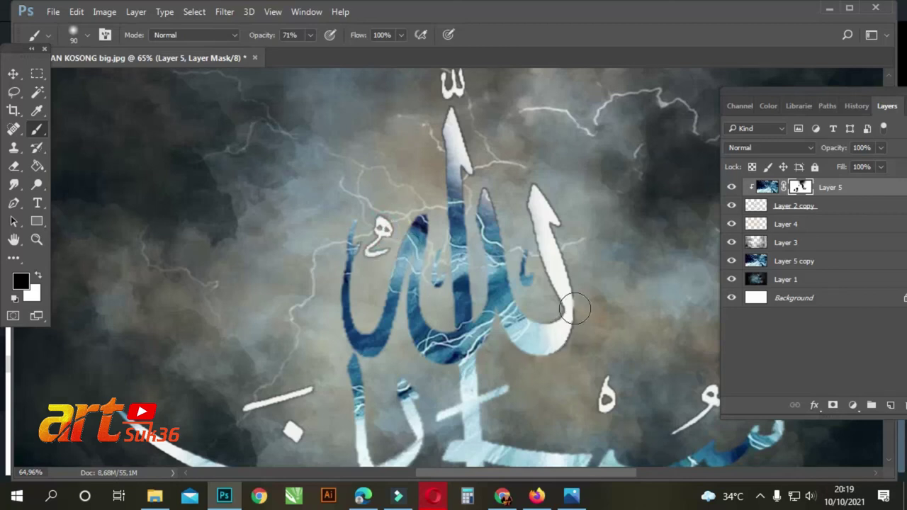
Mask Layer 5 over the two small marks nested inside the upper word's curved letters
scroll(535, 265, up, 2)
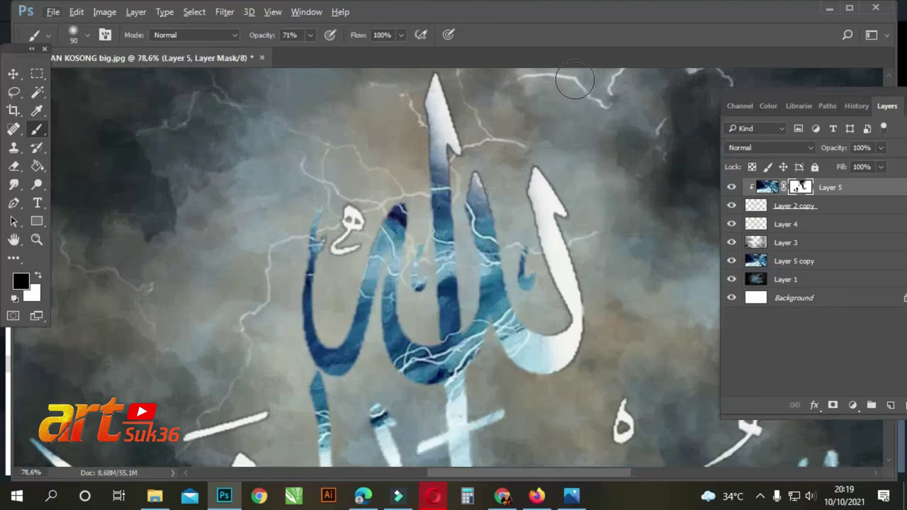
mouse_move(520, 253)
mouse_down()
mouse_move(523, 283)
mouse_move(523, 258)
mouse_up()
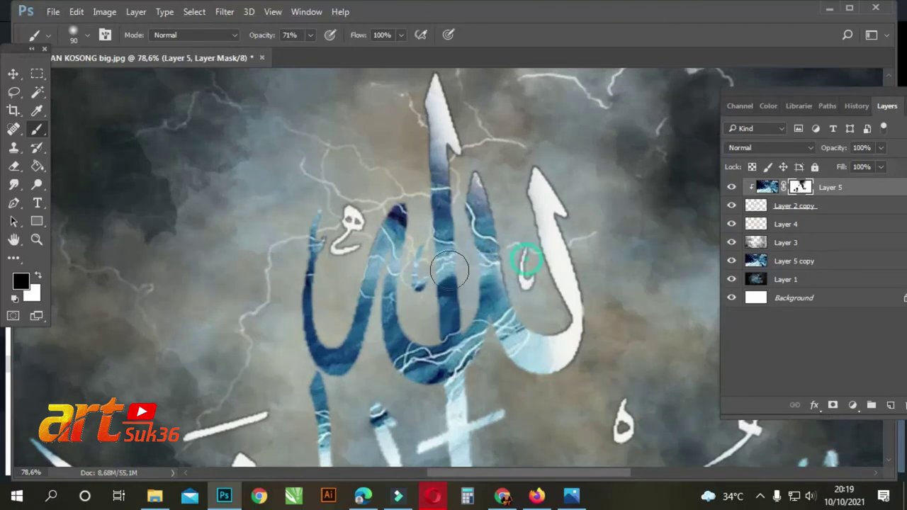
mouse_move(431, 261)
mouse_down()
mouse_move(418, 284)
mouse_move(416, 259)
mouse_move(418, 290)
mouse_move(420, 276)
mouse_up()
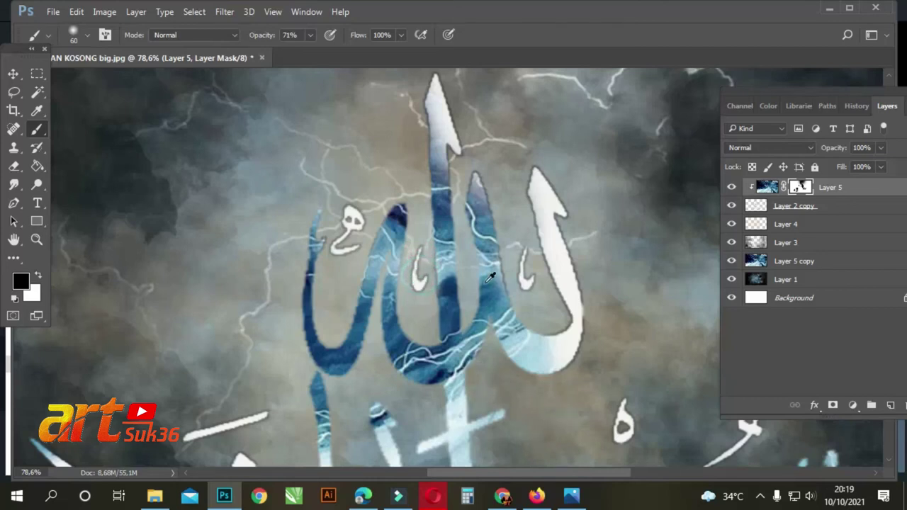
Set the fill of Layer 5 copy to 43%
scroll(488, 278, down, 5)
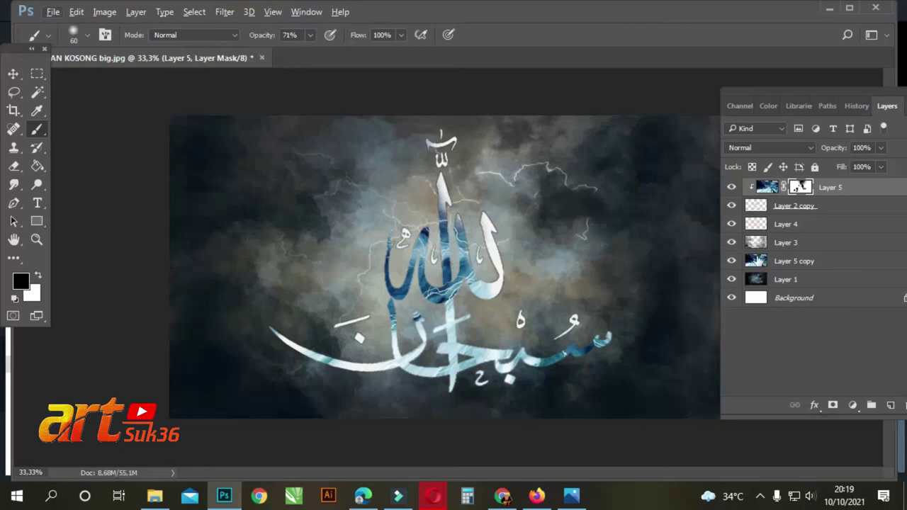
click(800, 268)
click(883, 168)
drag(846, 186, 862, 191)
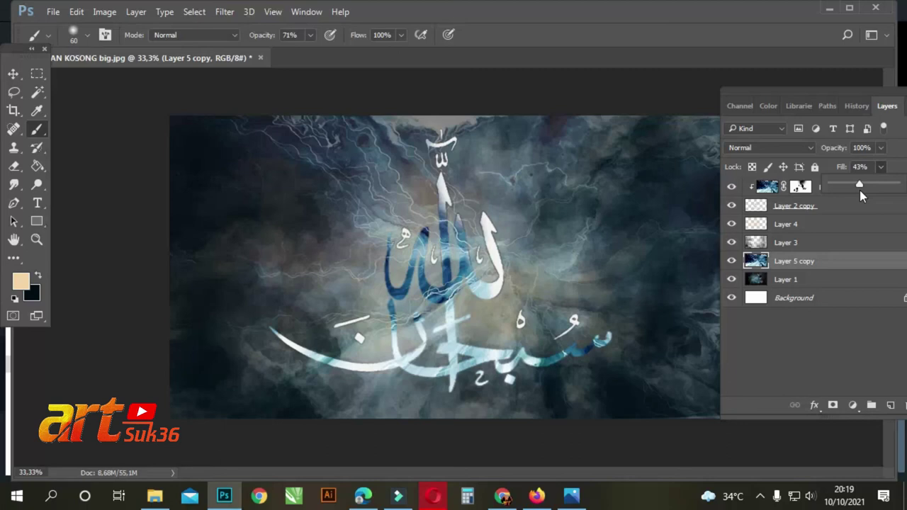
Paint black on Layer 5's mask across the canvas's upper-left area with a size 250 brush at 100% opacity
click(800, 187)
key(d)
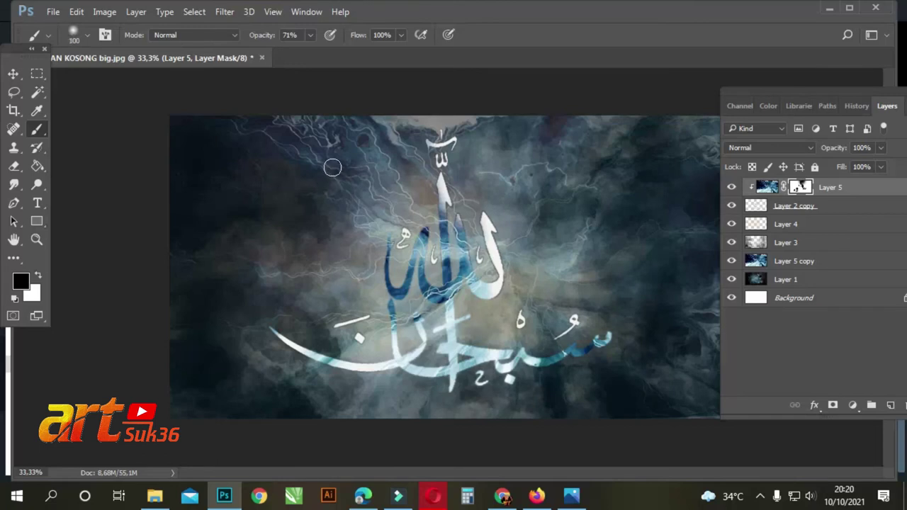
key(bracketright)
key(bracketright)
key(bracketright)
key(bracketright)
key(bracketright)
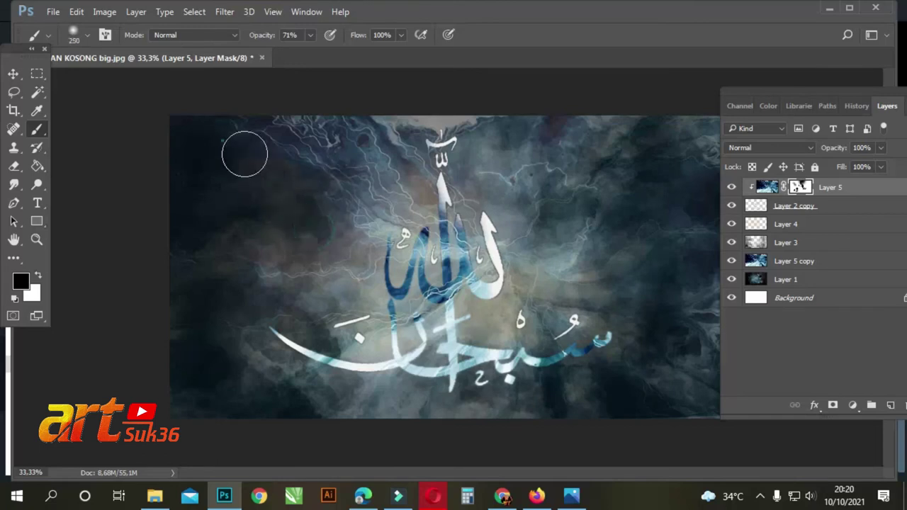
click(309, 35)
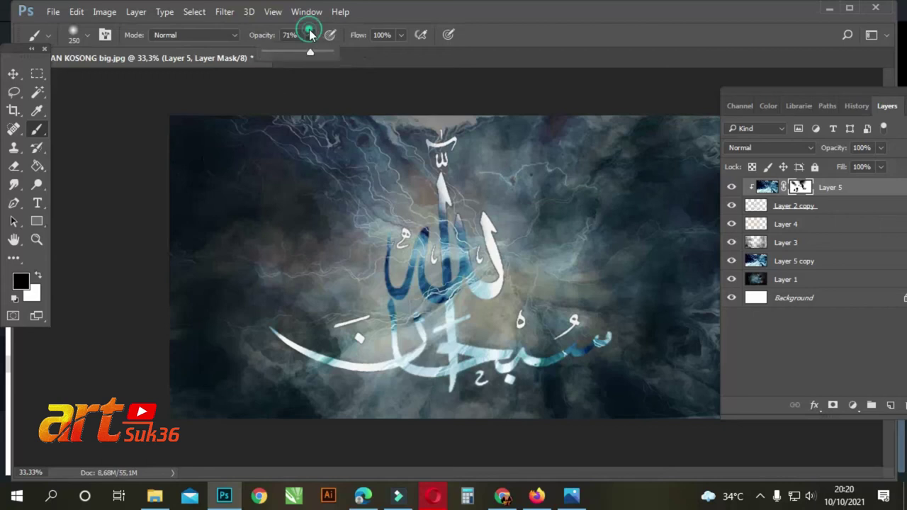
drag(330, 66, 334, 65)
click(198, 235)
click(188, 152)
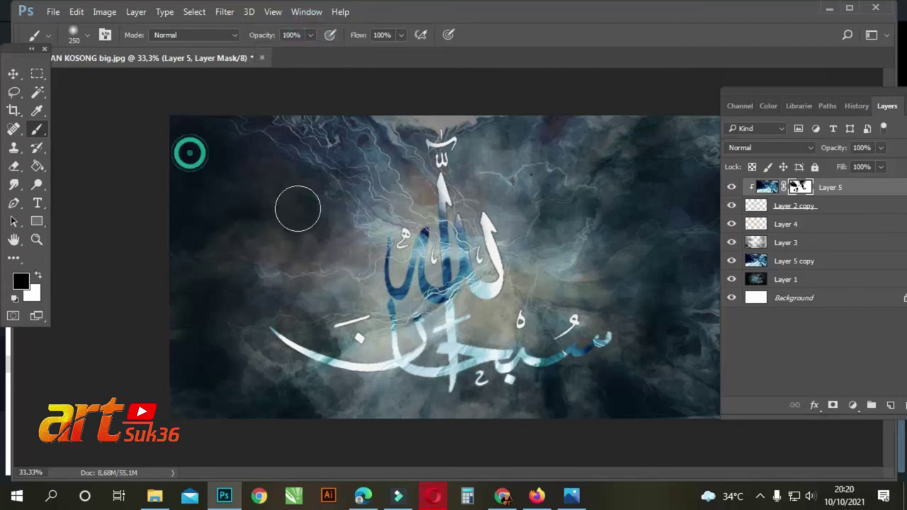
click(342, 227)
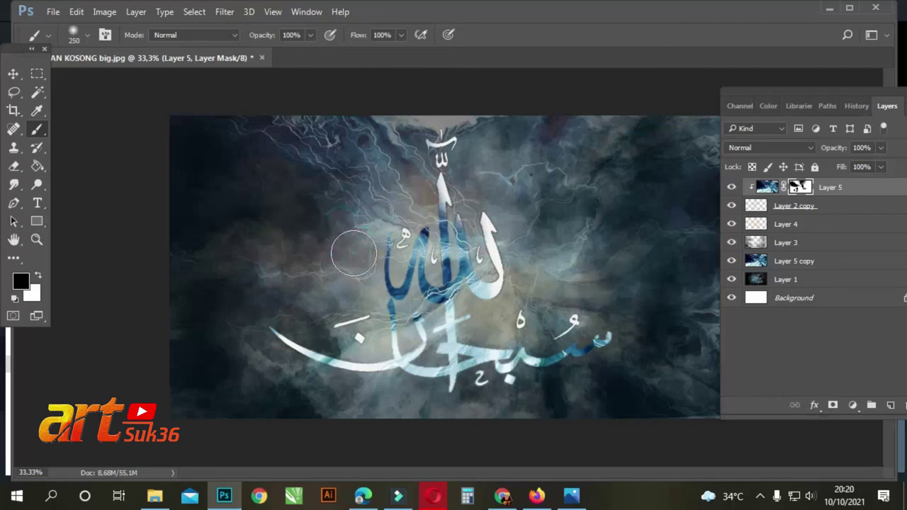
Dab black on Layer 5's mask along the canvas's top edge from the centre towards the right
click(487, 110)
click(416, 109)
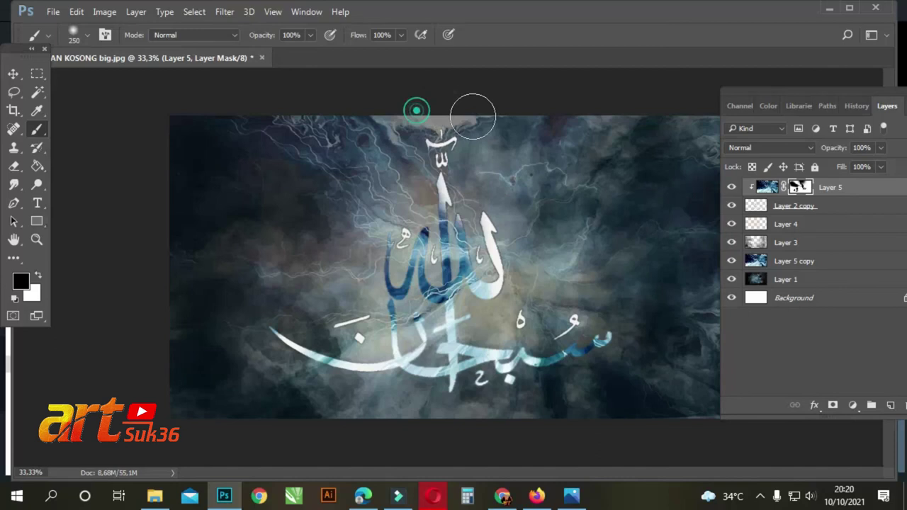
click(517, 130)
click(601, 128)
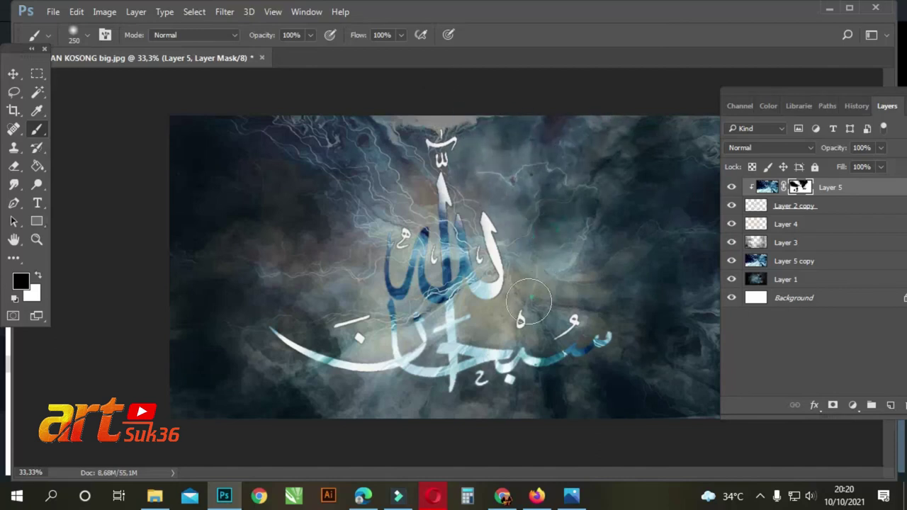
Dab black on Layer 5's mask over the area to the left of the calligraphy
click(333, 236)
click(219, 277)
click(216, 314)
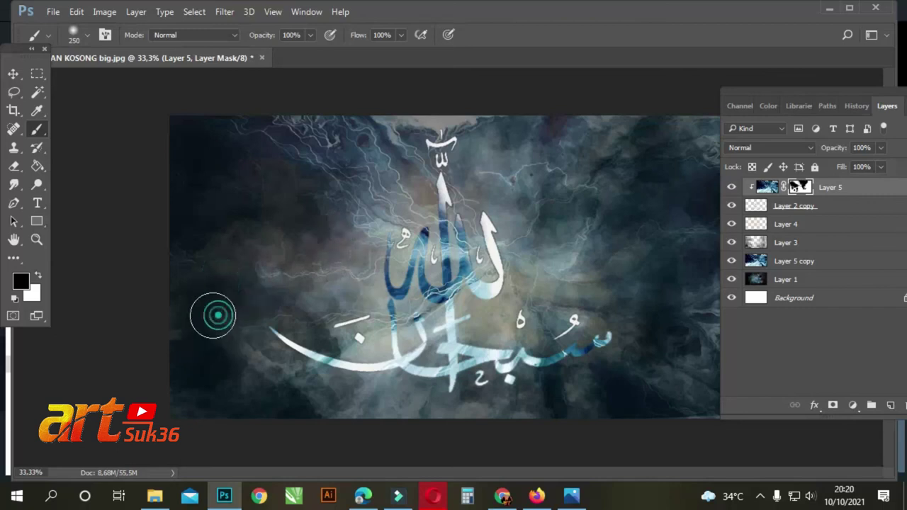
click(266, 304)
click(308, 293)
Dab black on Layer 5's mask over the canvas's right side, from the lower corner up
click(700, 354)
click(682, 363)
click(632, 281)
click(640, 212)
click(651, 160)
Enlarge the brush to size 600 and mask out Layer 5 along the right side, covering the lower word's right-end letters
mouse_move(752, 97)
mouse_down()
mouse_move(779, 100)
mouse_move(770, 98)
mouse_up()
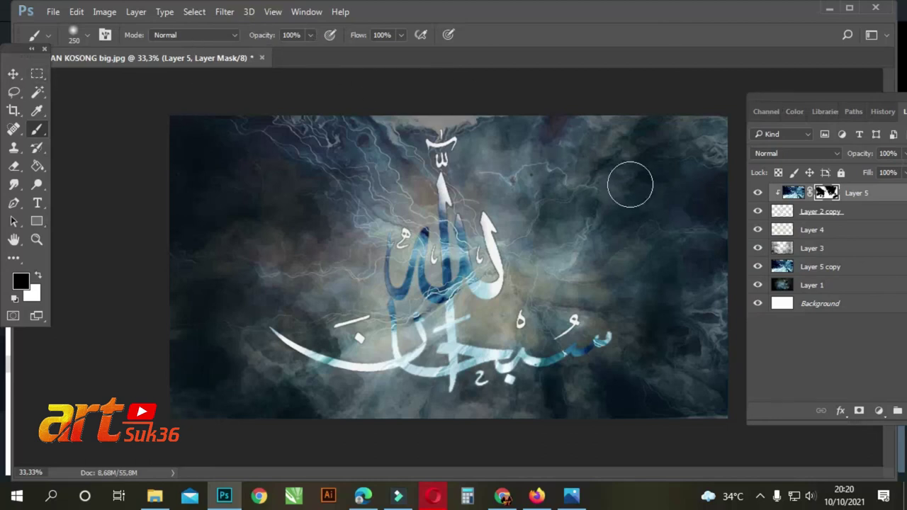
key(bracketright)
key(bracketright)
key(bracketright)
key(bracketright)
drag(682, 259, 668, 395)
mouse_move(673, 331)
mouse_down()
mouse_move(614, 385)
mouse_move(622, 290)
mouse_move(591, 259)
mouse_up()
drag(577, 186, 591, 247)
Mask out Layer 5 along the canvas's whole left side with broad black strokes
mouse_move(239, 199)
mouse_down()
mouse_move(223, 284)
mouse_move(168, 375)
mouse_up()
drag(206, 336, 208, 338)
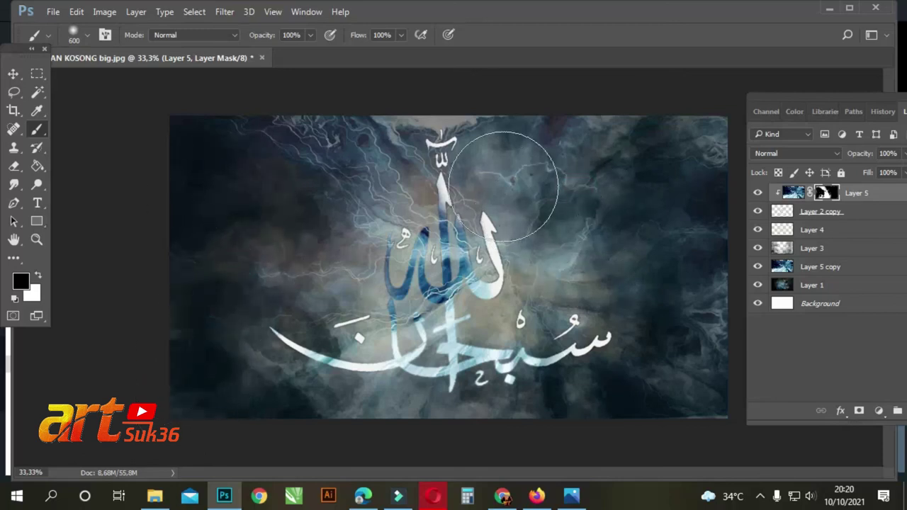
drag(251, 141, 222, 138)
drag(267, 112, 199, 231)
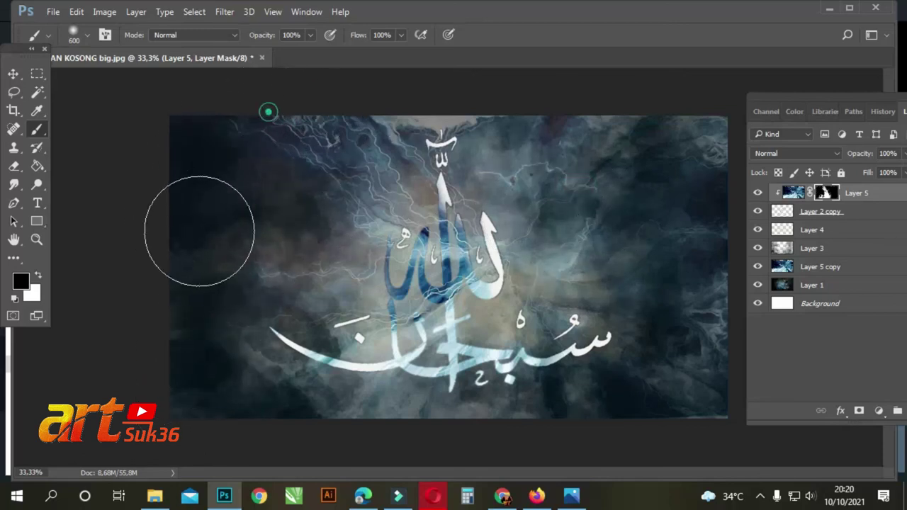
drag(291, 177, 219, 248)
drag(263, 208, 146, 376)
drag(194, 305, 217, 416)
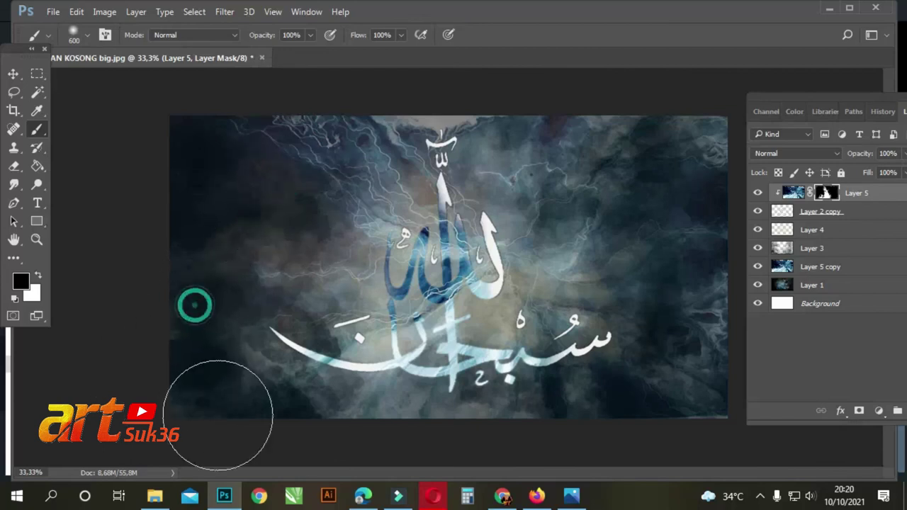
Mask out Layer 5 in the lower-right area and around the top of the tall central stroke
click(648, 385)
mouse_move(702, 344)
mouse_down()
mouse_move(704, 406)
mouse_move(632, 304)
mouse_move(608, 177)
mouse_move(587, 177)
mouse_move(521, 124)
mouse_move(668, 279)
mouse_move(704, 338)
mouse_move(686, 367)
mouse_move(628, 385)
mouse_move(602, 427)
mouse_move(532, 432)
mouse_move(599, 431)
mouse_move(591, 380)
mouse_up()
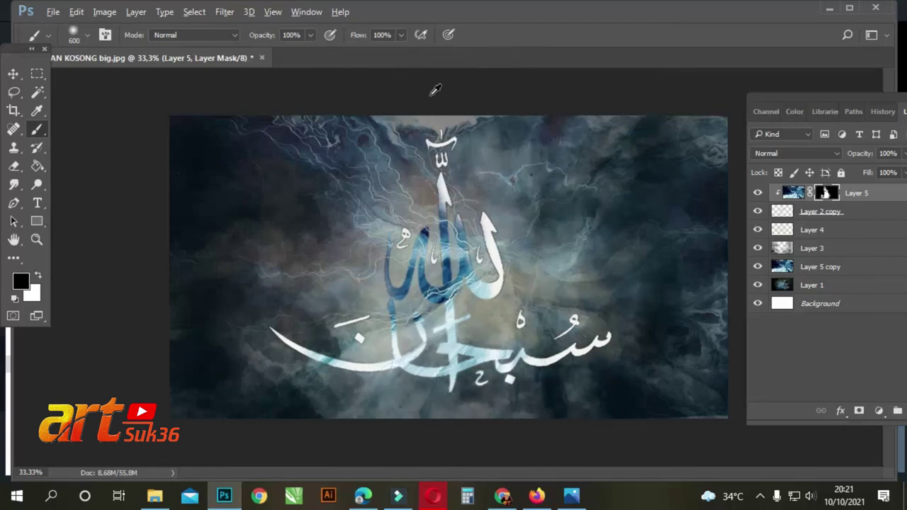
mouse_move(429, 98)
mouse_down()
mouse_move(449, 147)
mouse_move(459, 123)
mouse_up()
mouse_move(473, 123)
mouse_down()
mouse_move(465, 91)
mouse_move(482, 137)
mouse_up()
mouse_move(562, 162)
mouse_down()
mouse_move(502, 142)
mouse_move(566, 178)
mouse_move(604, 216)
mouse_move(602, 155)
mouse_up()
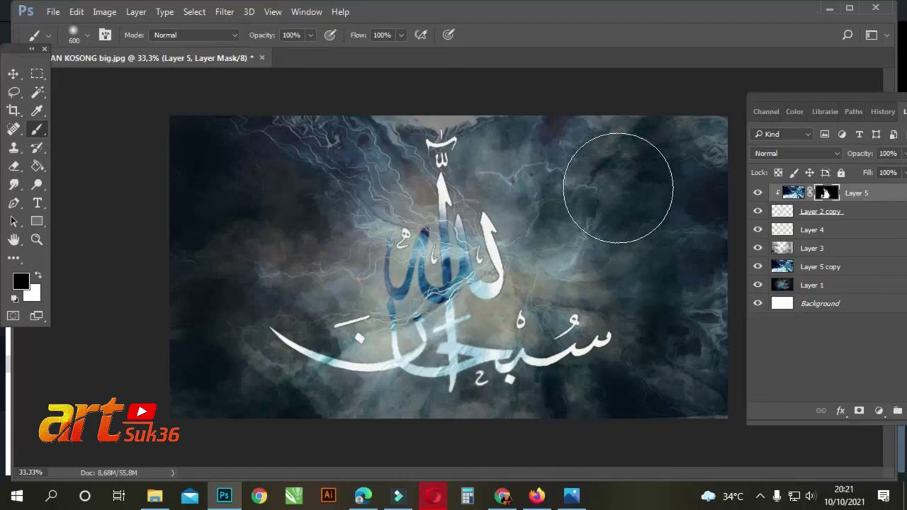
Add a layer mask to Layer 5 copy and paint black over the right side of the canvas
click(829, 272)
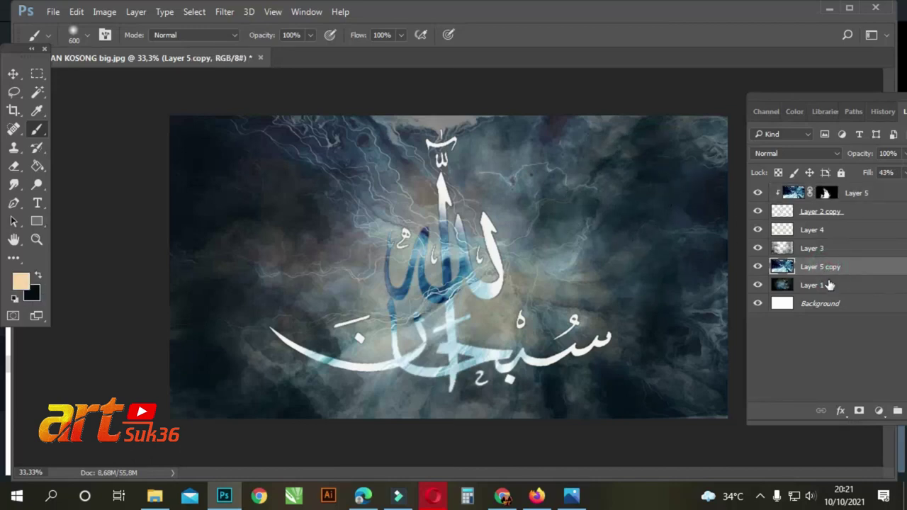
click(858, 411)
mouse_move(695, 287)
mouse_down()
mouse_move(691, 376)
mouse_move(691, 166)
mouse_move(701, 148)
mouse_move(635, 179)
mouse_move(614, 219)
mouse_move(709, 330)
mouse_move(668, 430)
mouse_move(620, 418)
mouse_move(633, 365)
mouse_move(669, 334)
mouse_move(607, 277)
mouse_move(642, 303)
mouse_move(680, 247)
mouse_move(559, 154)
mouse_move(654, 97)
mouse_move(497, 101)
mouse_move(554, 98)
mouse_up()
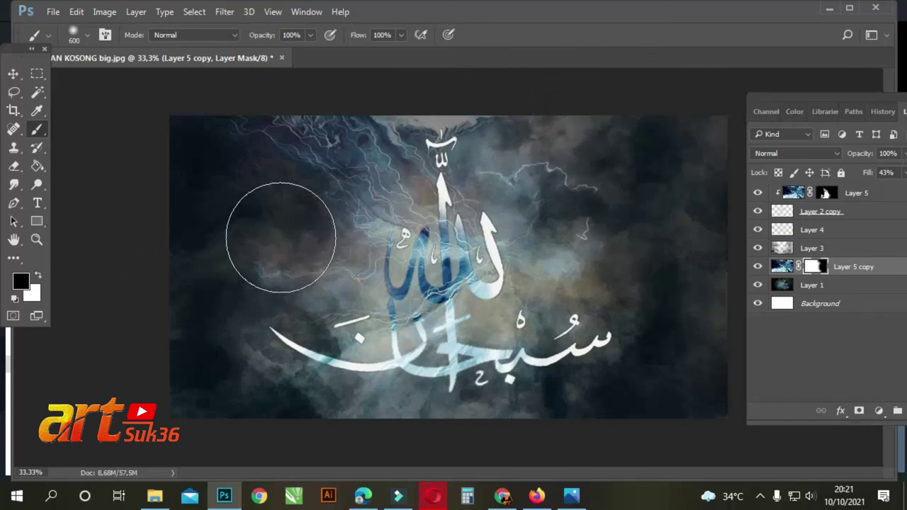
Lower the brush opacity to 50% and fade Layer 5 copy on its mask across the canvas's upper-left area
mouse_move(312, 49)
mouse_down()
mouse_move(256, 41)
mouse_move(278, 51)
mouse_up()
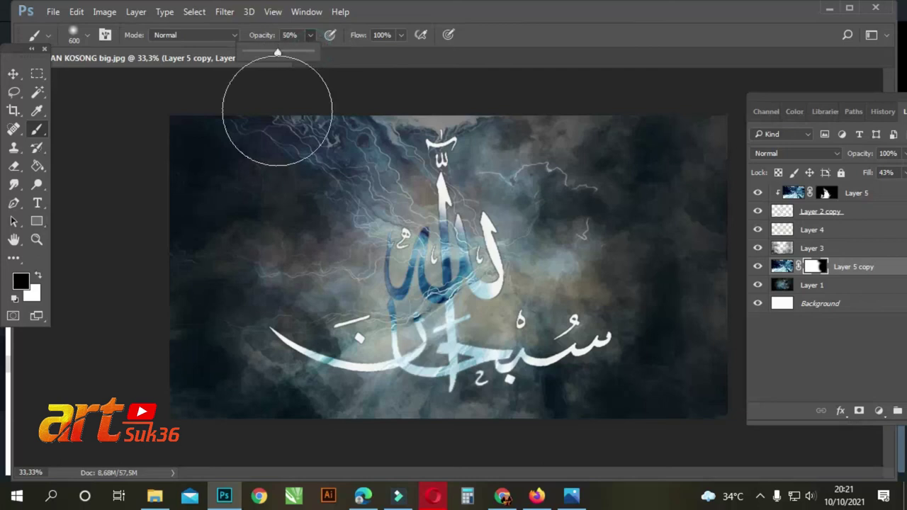
mouse_move(304, 212)
mouse_down()
mouse_move(278, 205)
mouse_move(202, 166)
mouse_up()
click(168, 140)
mouse_move(279, 205)
mouse_down()
mouse_move(292, 230)
mouse_move(311, 248)
mouse_move(317, 249)
mouse_move(310, 233)
mouse_move(376, 264)
mouse_up()
Reduce the brush to size 300 and fade Layer 5 copy on its mask down the left side to the lower-left corner
key(bracketleft)
key(bracketleft)
key(bracketleft)
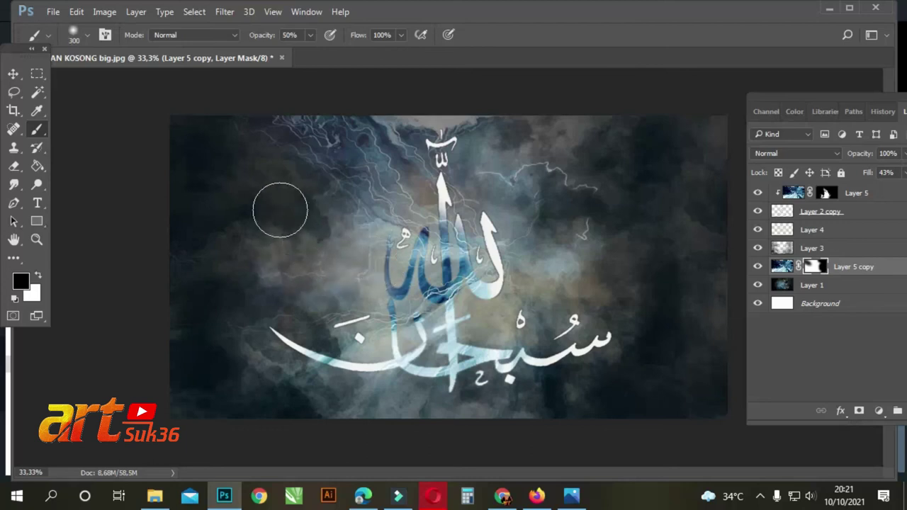
drag(274, 213, 155, 263)
drag(177, 304, 270, 318)
drag(164, 337, 214, 409)
click(101, 383)
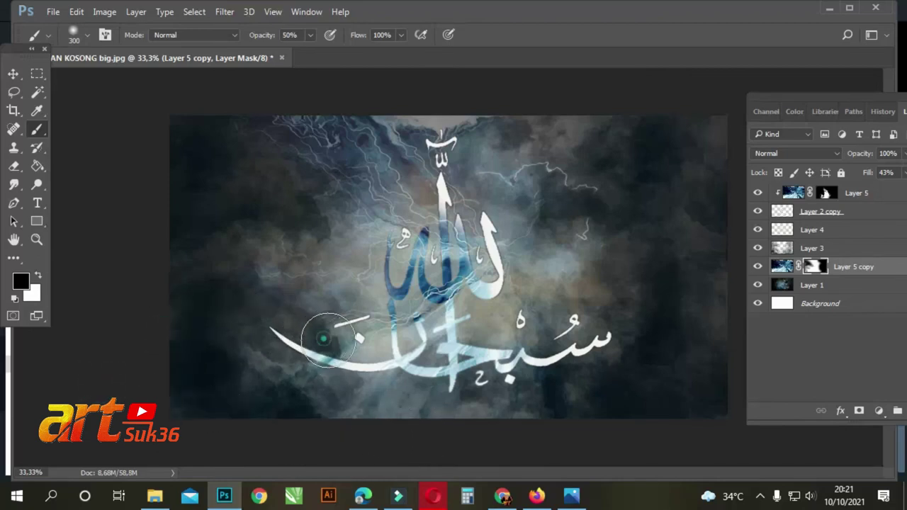
Fade Layer 5 copy on its mask over the lower-left calligraphy strokes and along the canvas's lower edge with the 50% brush
click(357, 347)
click(358, 347)
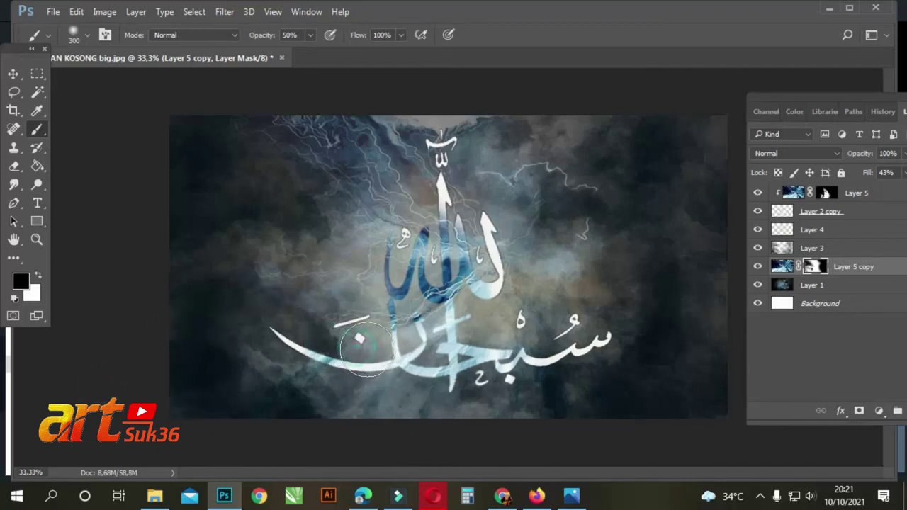
click(319, 408)
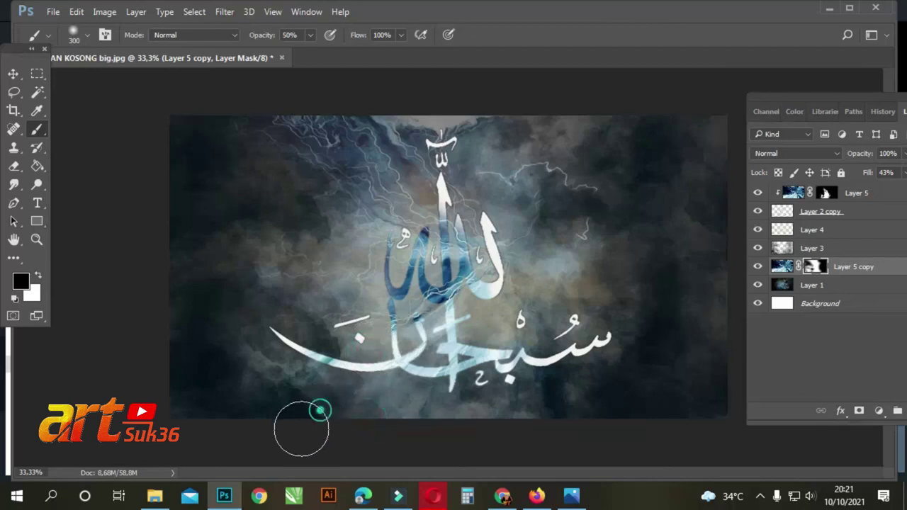
click(359, 428)
click(432, 425)
click(403, 419)
click(567, 425)
click(524, 409)
click(458, 402)
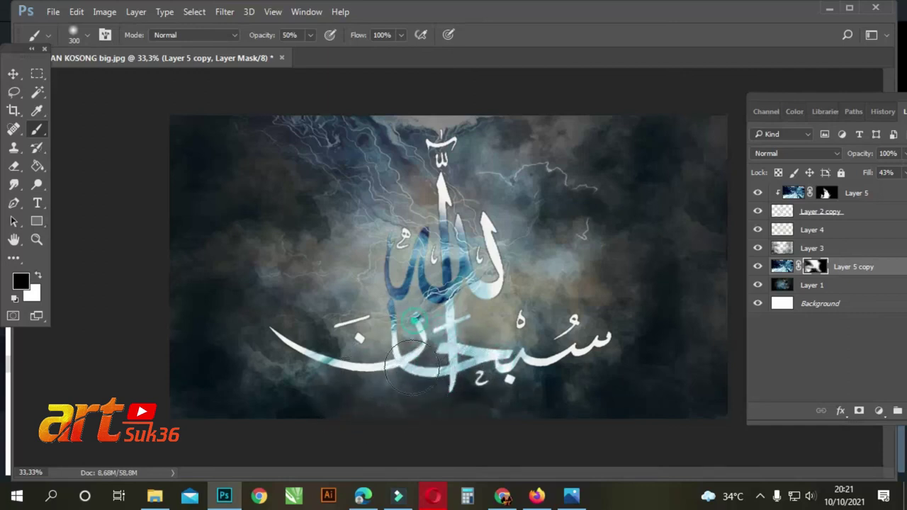
click(370, 375)
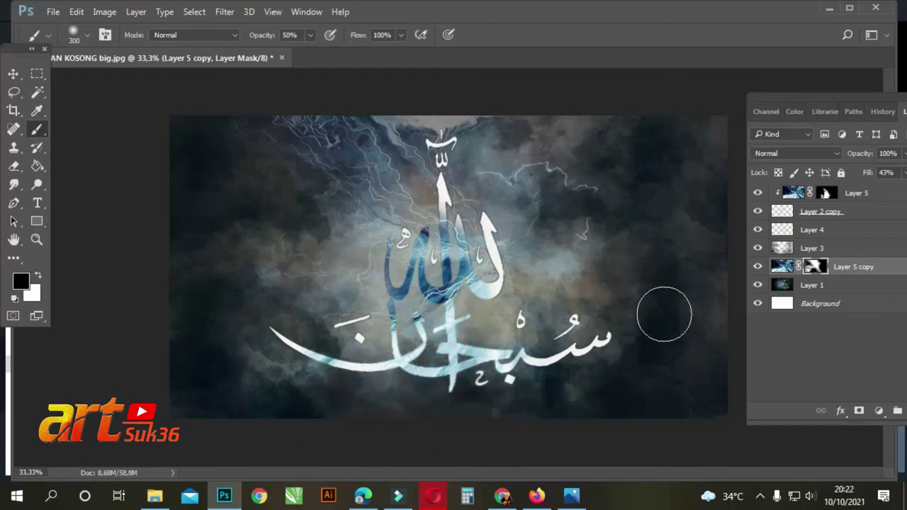
Fade Layer 5 copy on its mask along the canvas's upper edge, around the tip of the tall central stroke
click(524, 111)
click(593, 112)
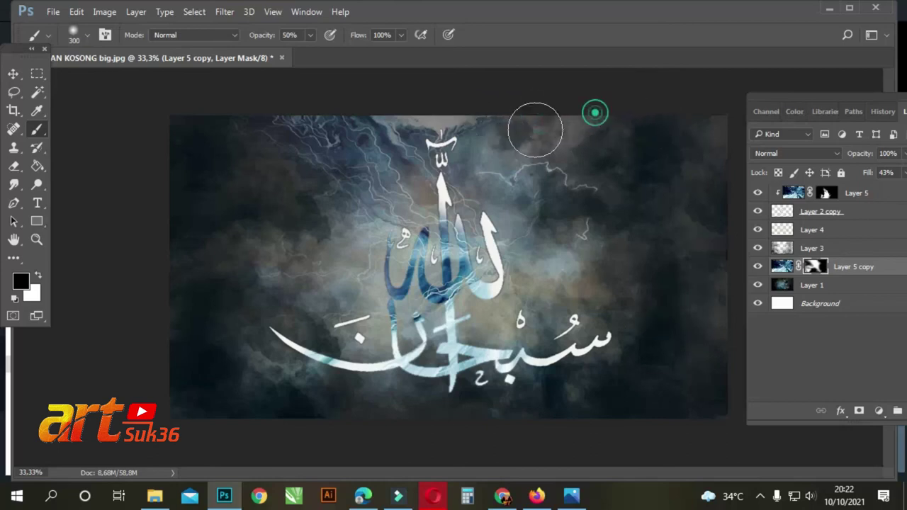
click(441, 106)
click(430, 102)
click(444, 110)
click(380, 102)
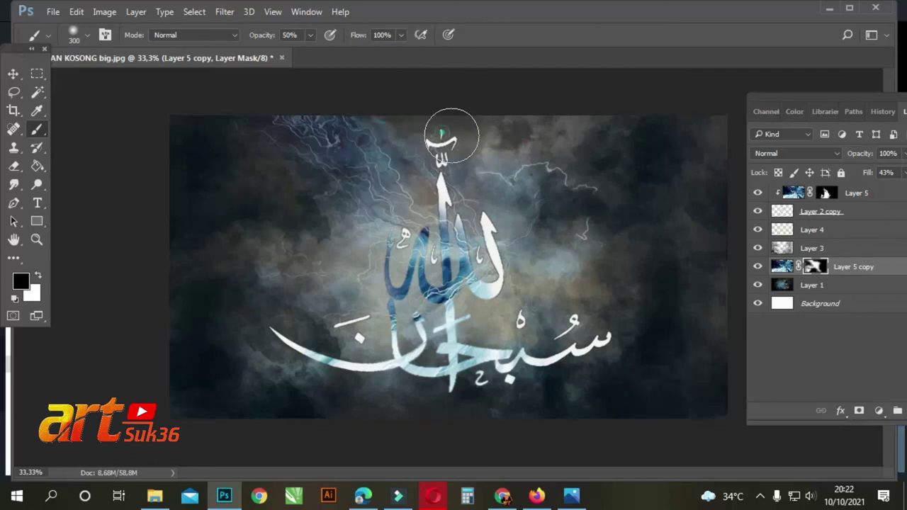
Fade Layer 5 copy on its mask over the canvas's upper-right area and down its right side
click(524, 133)
click(652, 186)
click(632, 134)
click(640, 263)
click(670, 220)
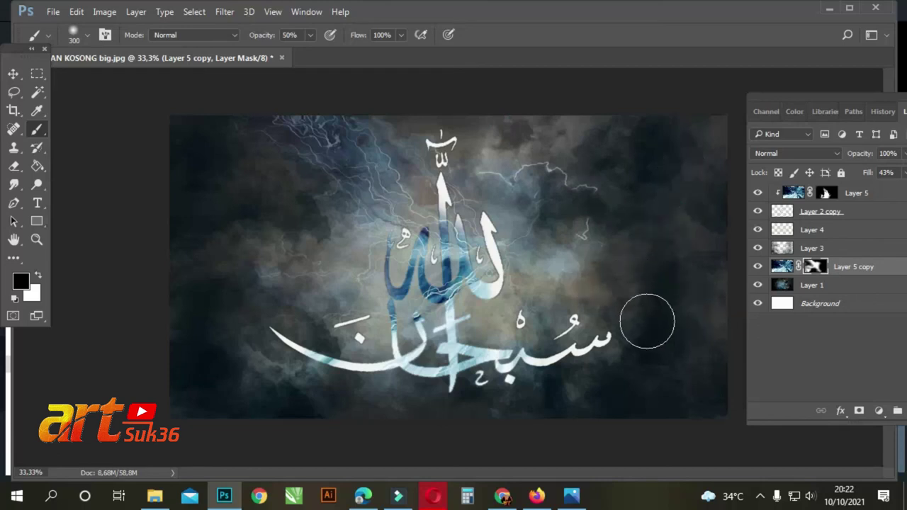
Fade Layer 5 copy on its mask around the base of the rightmost tall stroke and across the lower-right area
click(552, 268)
click(510, 277)
click(483, 308)
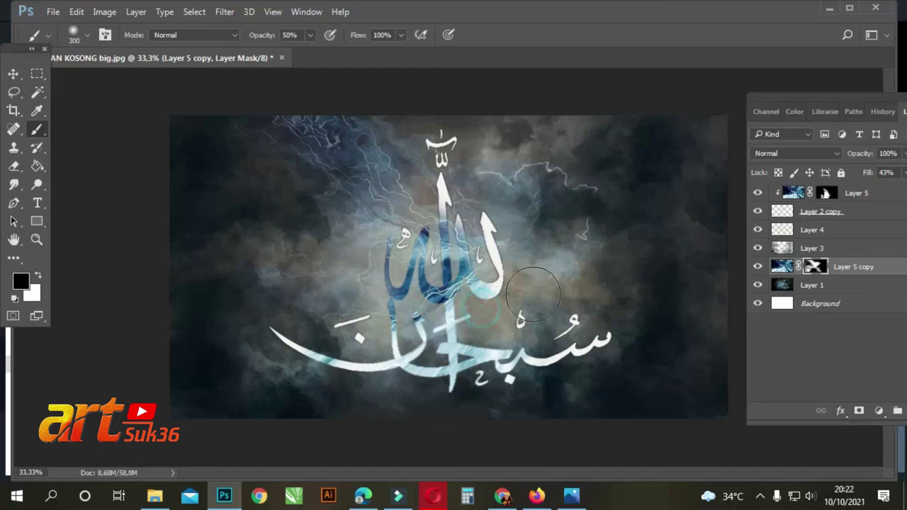
click(479, 291)
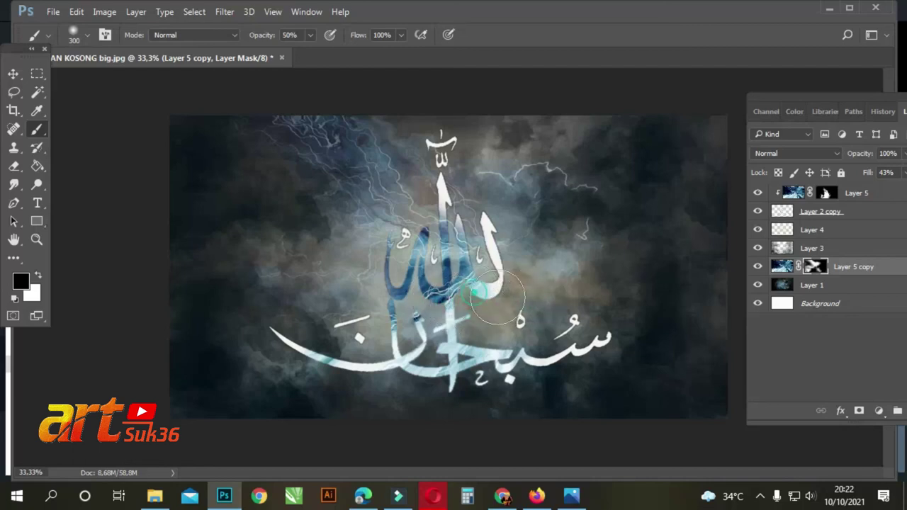
click(660, 283)
click(697, 324)
click(654, 320)
click(535, 381)
Select the Background layer and paint beige brush dabs at 50% opacity over its right side and upper edge
drag(864, 312, 805, 319)
click(652, 201)
click(682, 68)
click(512, 97)
click(617, 224)
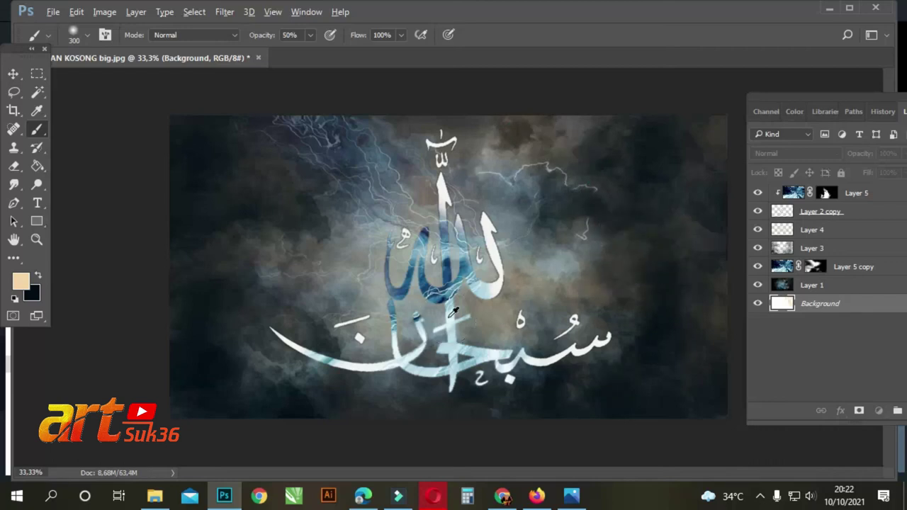
scroll(452, 312, up, 5)
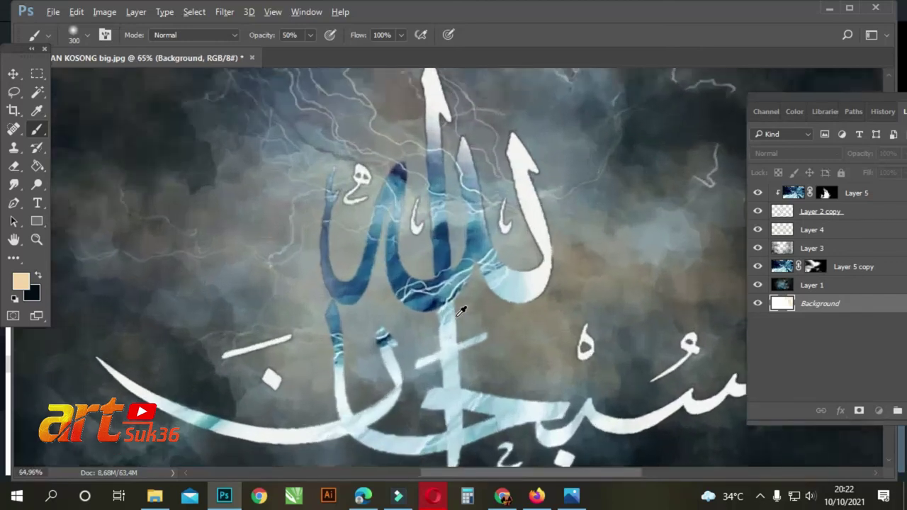
scroll(459, 313, down, 3)
scroll(458, 318, up, 2)
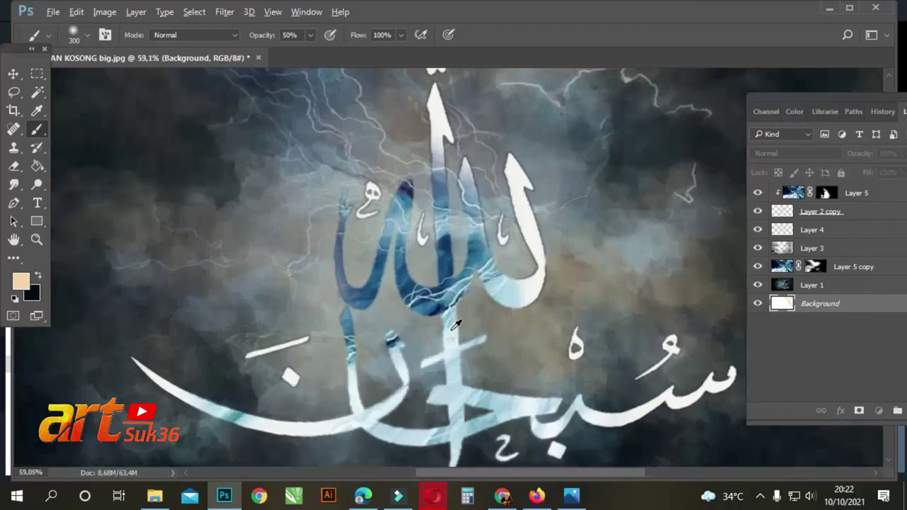
scroll(457, 322, down, 3)
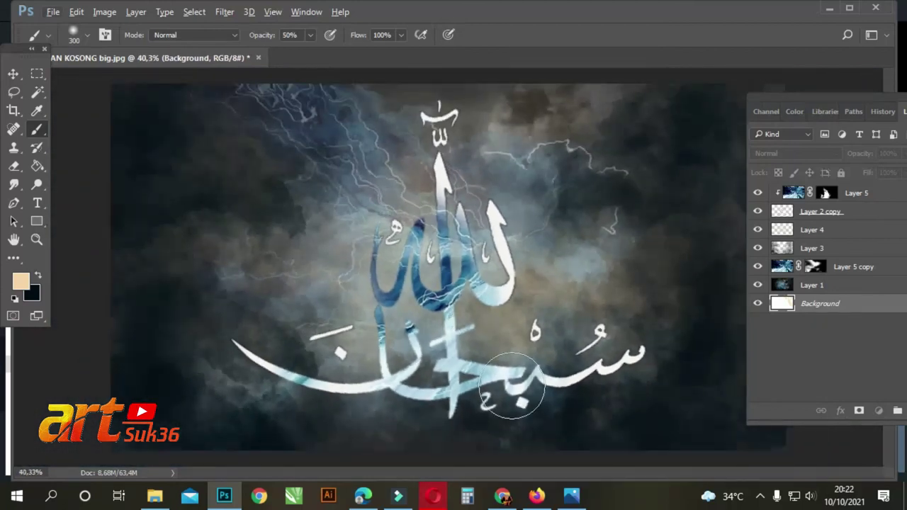
click(12, 74)
Shift Layer 5's colours toward teal with Hue/Saturation, using hue -23, saturation +30 and lightness +10
click(104, 12)
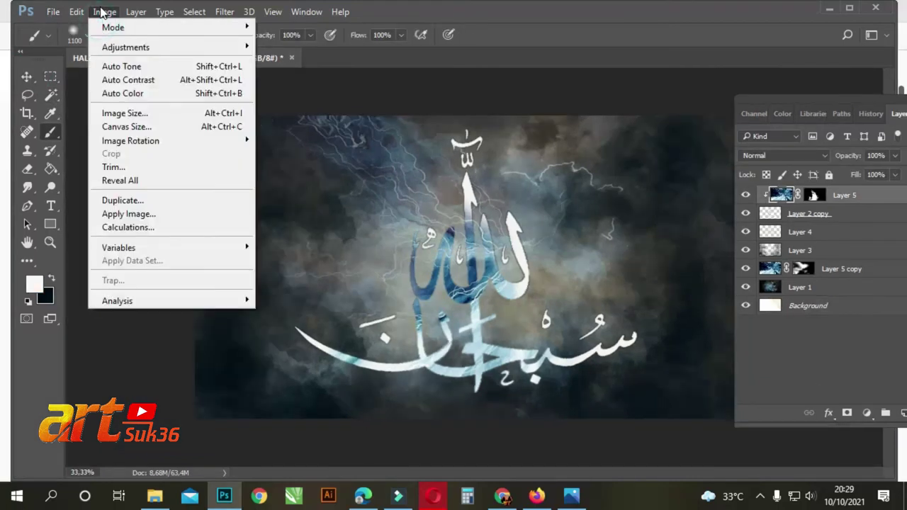
mouse_move(103, 47)
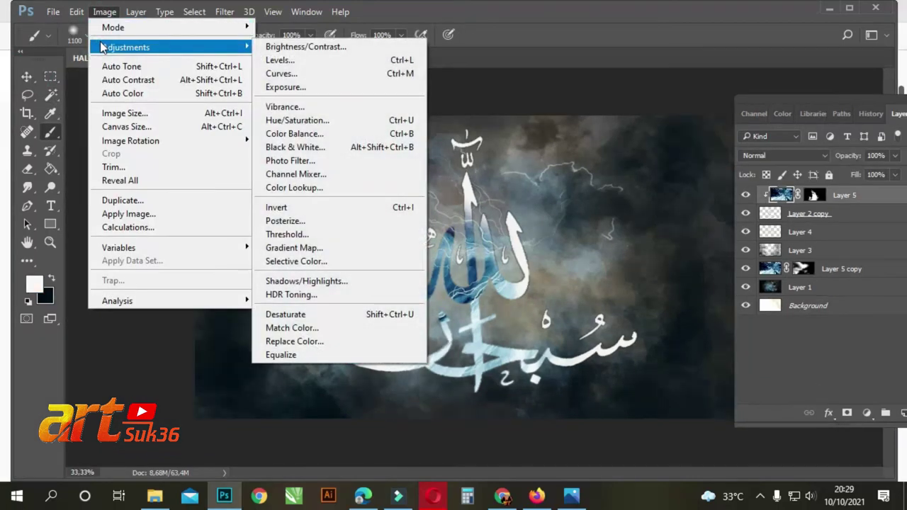
click(297, 120)
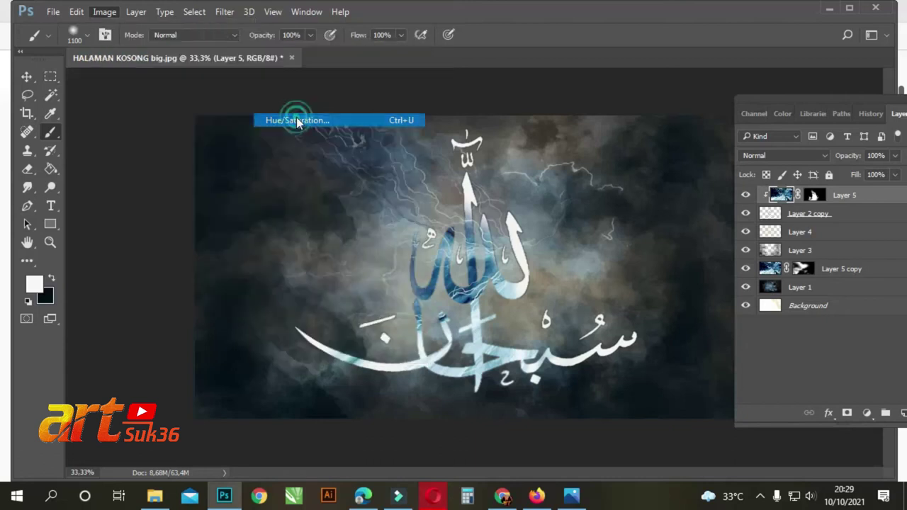
drag(615, 129, 730, 88)
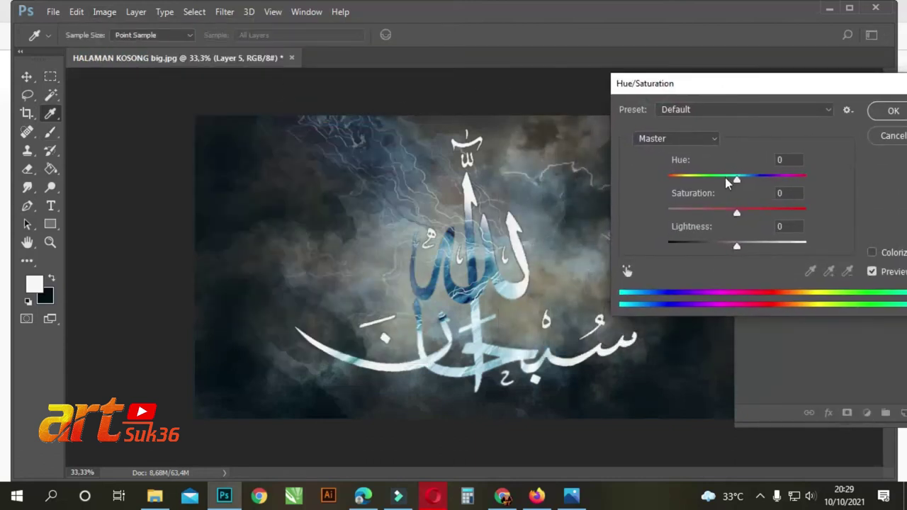
drag(739, 186, 718, 182)
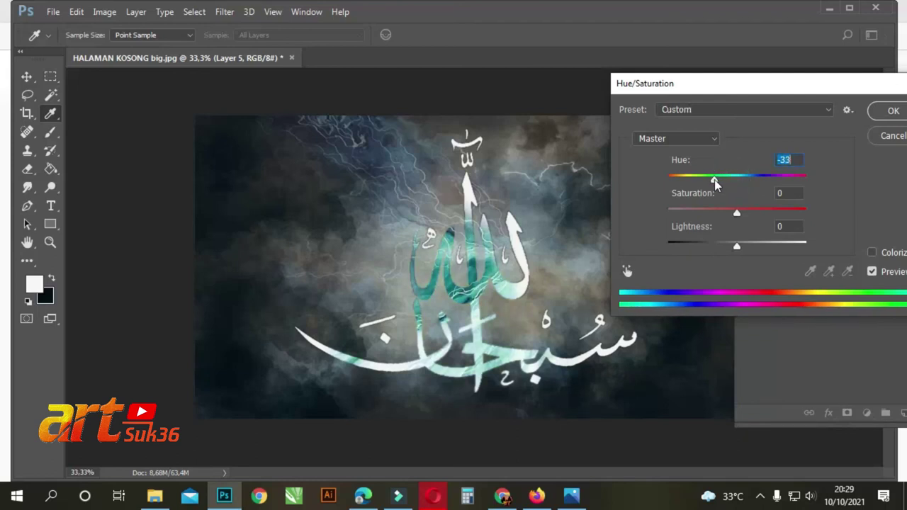
drag(737, 221, 759, 220)
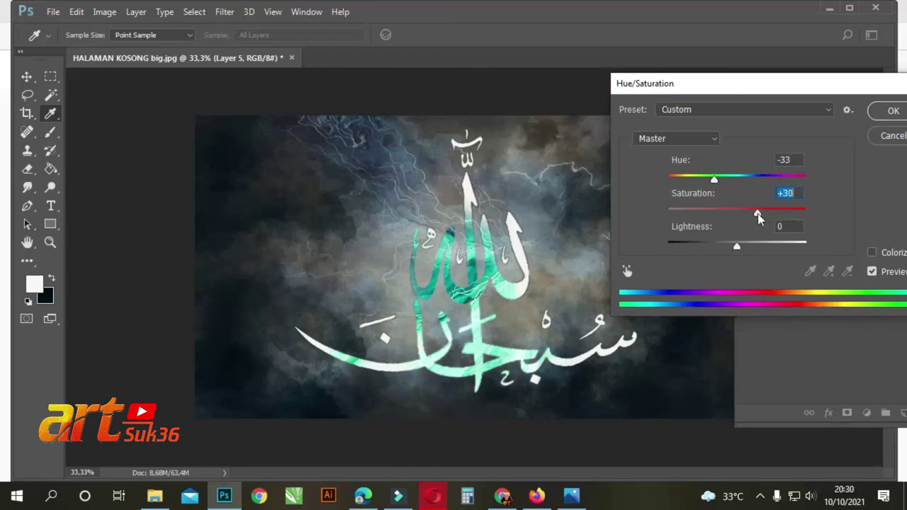
drag(713, 182, 733, 184)
drag(735, 216, 760, 218)
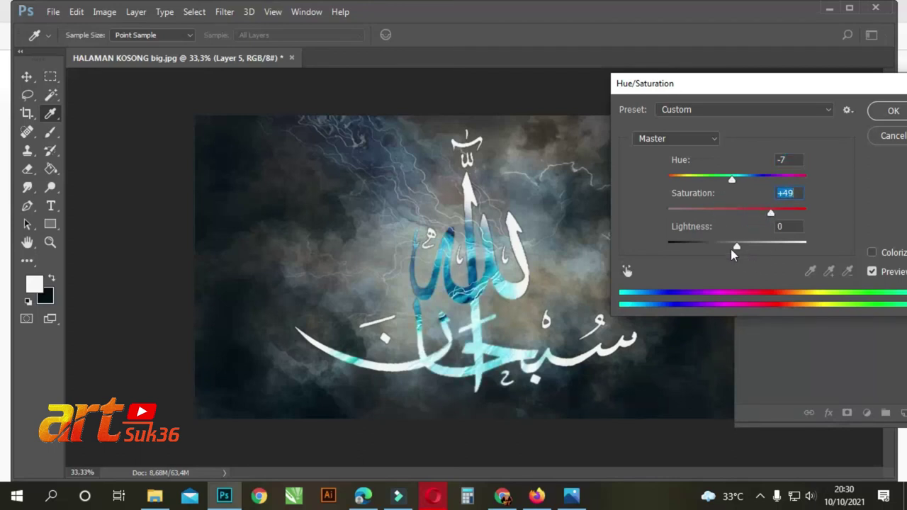
mouse_move(737, 250)
mouse_down()
mouse_move(749, 242)
mouse_move(705, 247)
mouse_move(741, 248)
mouse_up()
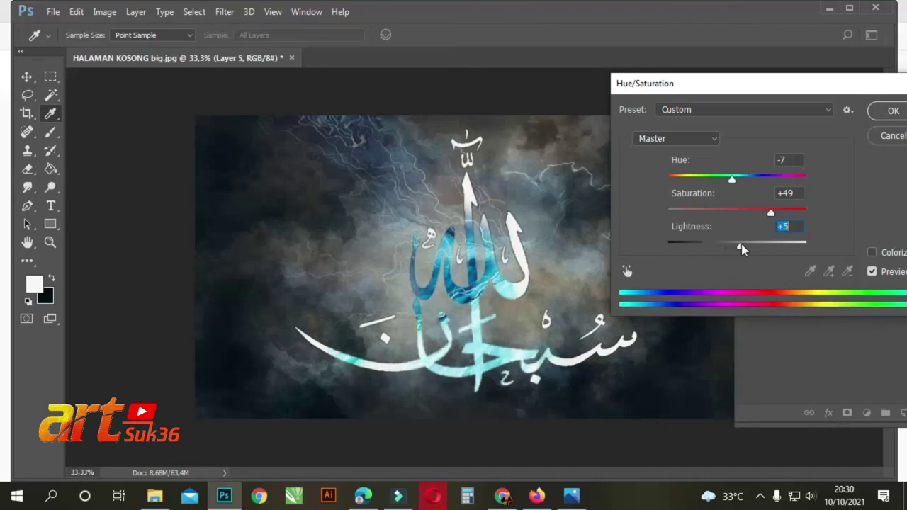
drag(772, 216, 792, 218)
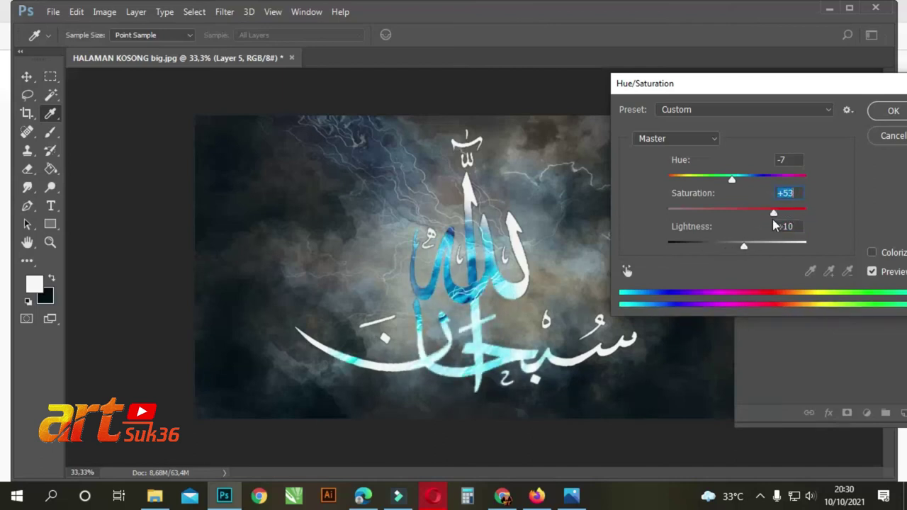
mouse_move(732, 187)
mouse_down()
mouse_move(718, 182)
mouse_move(743, 183)
mouse_move(676, 181)
mouse_move(725, 183)
mouse_up()
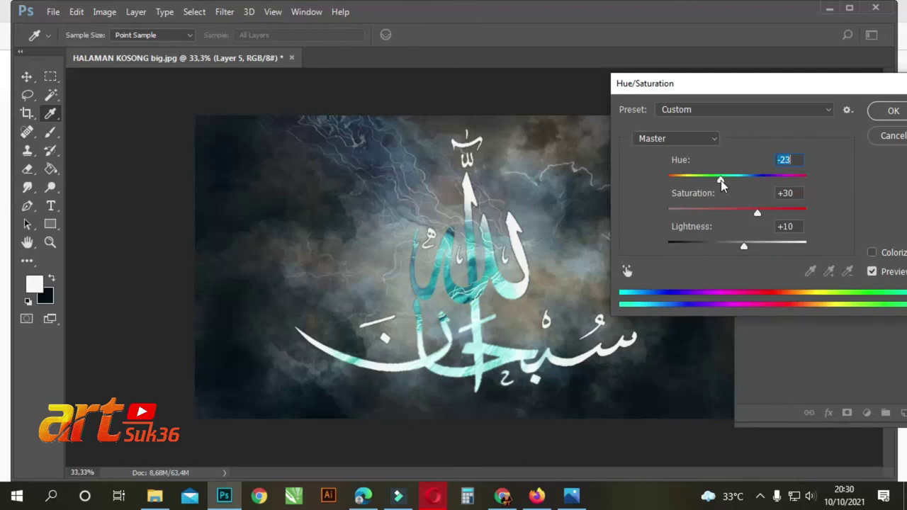
click(889, 112)
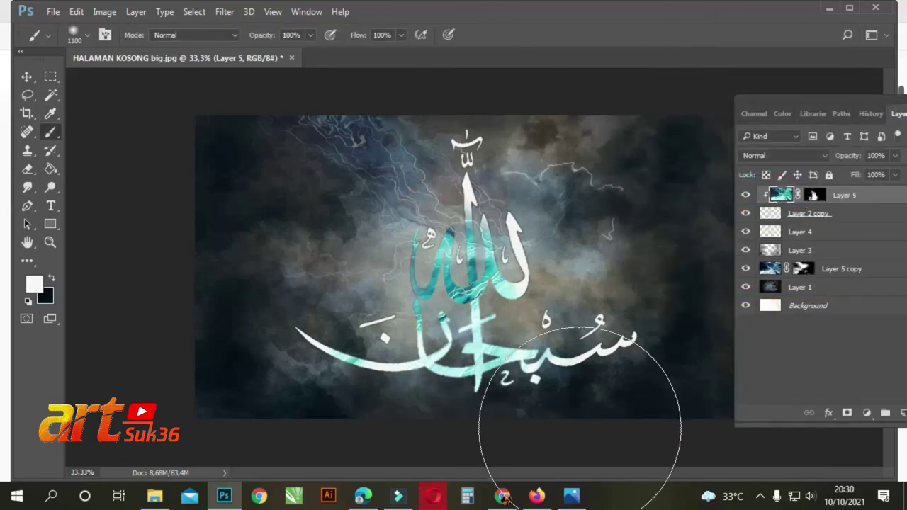
Increase Layer 5's contrast with Curves, setting the RGB black point to input 74 and the white point to input 224
scroll(510, 341, up, 3)
scroll(510, 341, down, 3)
scroll(511, 341, down, 1)
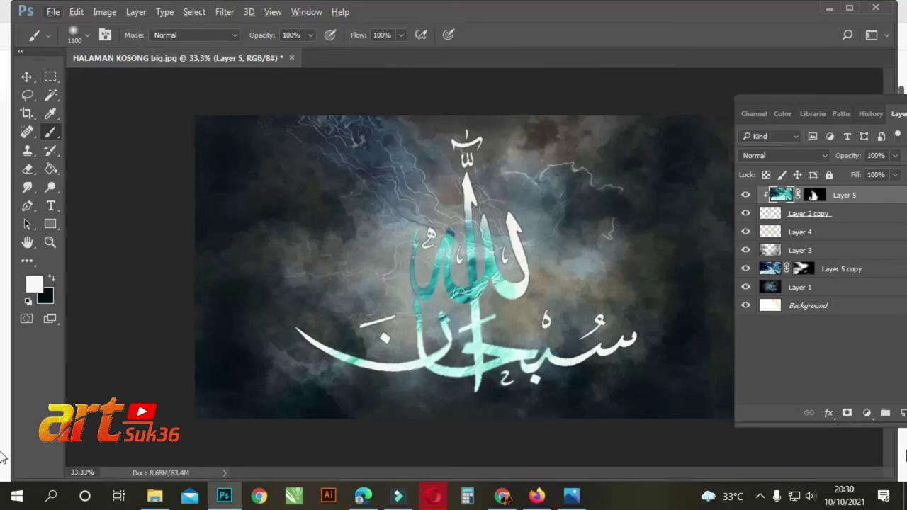
key(ctrl+m)
drag(429, 89, 686, 105)
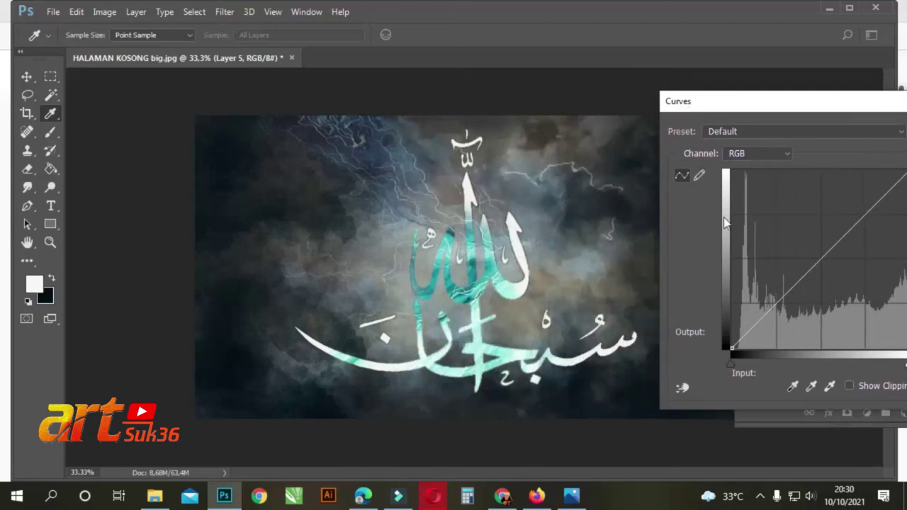
drag(731, 346, 784, 350)
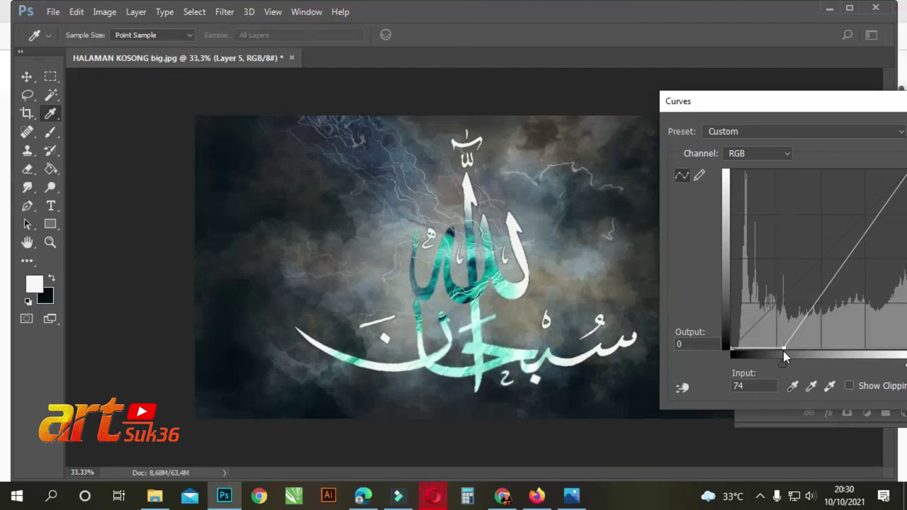
drag(809, 109, 662, 121)
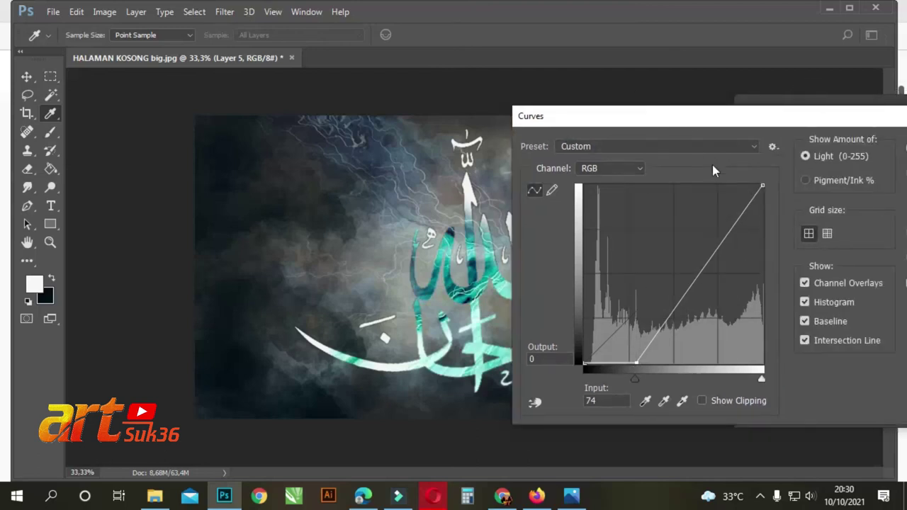
drag(763, 185, 741, 177)
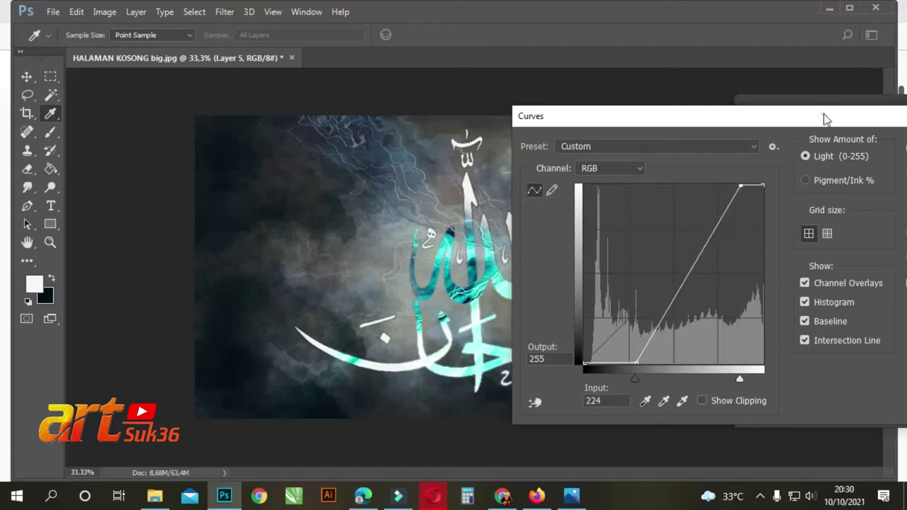
drag(824, 119, 682, 128)
click(786, 159)
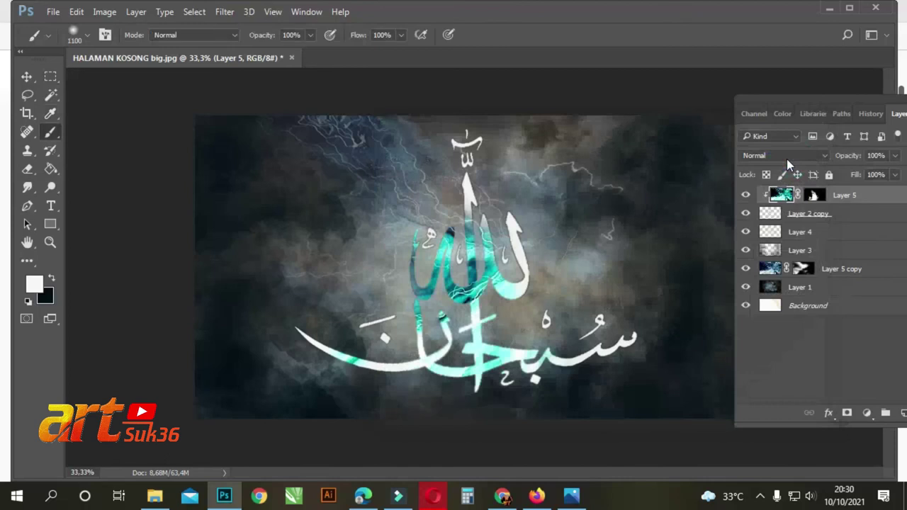
Brighten and intensify the blue of the Layer 5 copy image with Hue/Saturation, using hue -3, saturation +70 and lightness +38
click(796, 254)
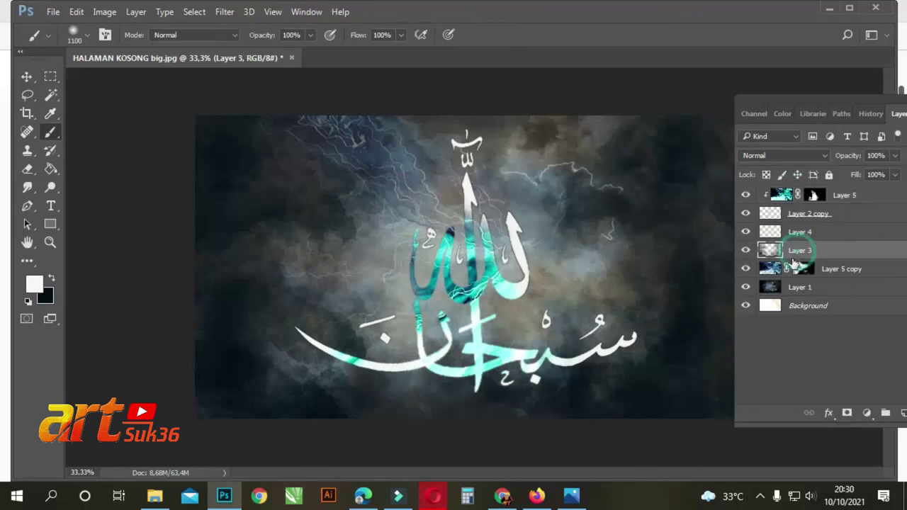
click(862, 268)
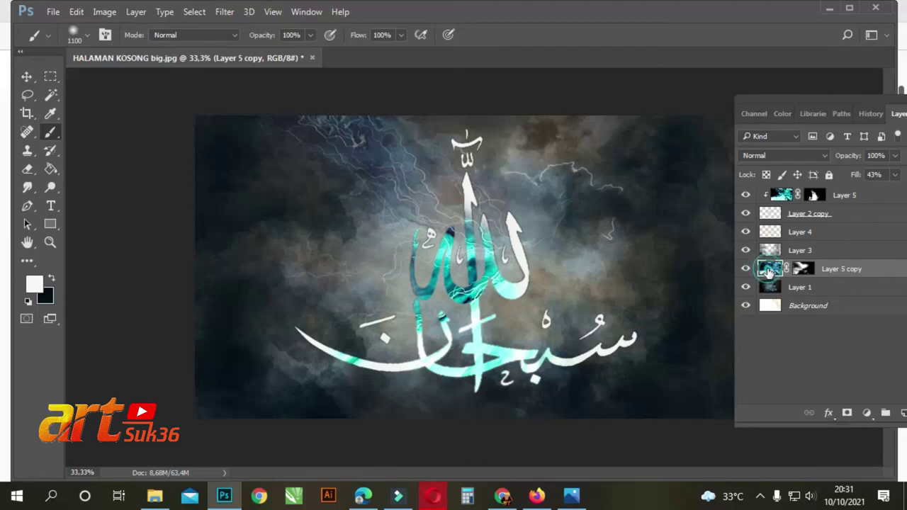
click(769, 251)
click(765, 274)
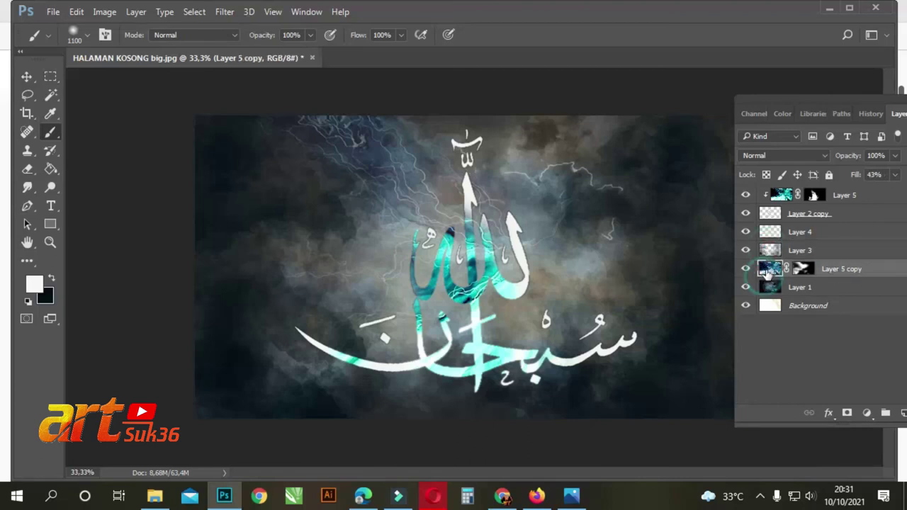
click(106, 12)
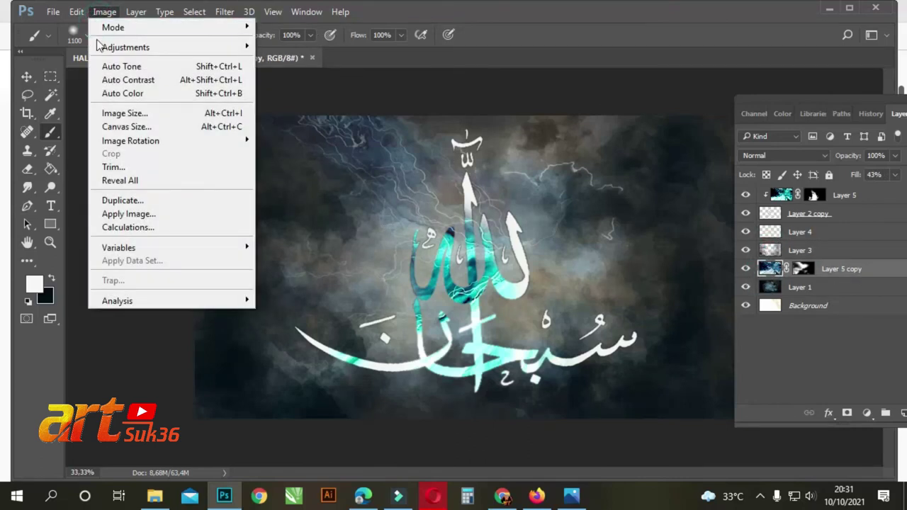
mouse_move(103, 47)
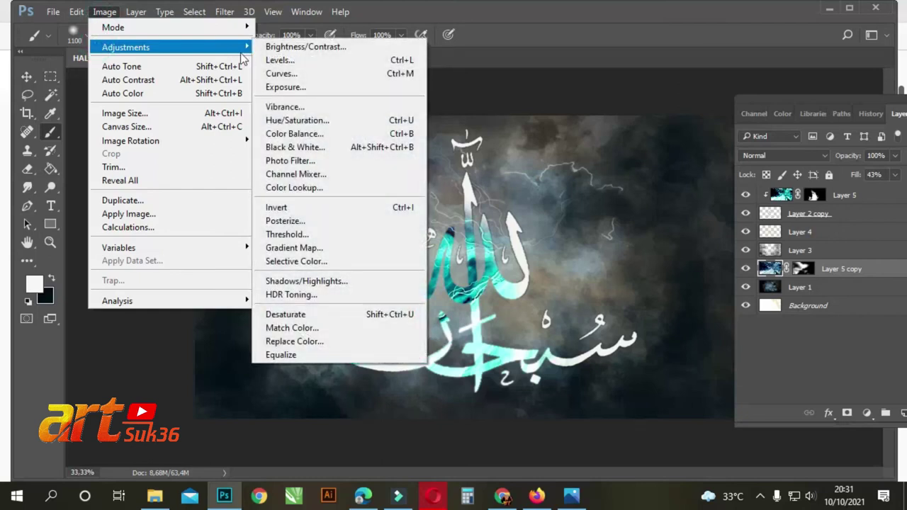
click(287, 121)
drag(395, 100, 803, 85)
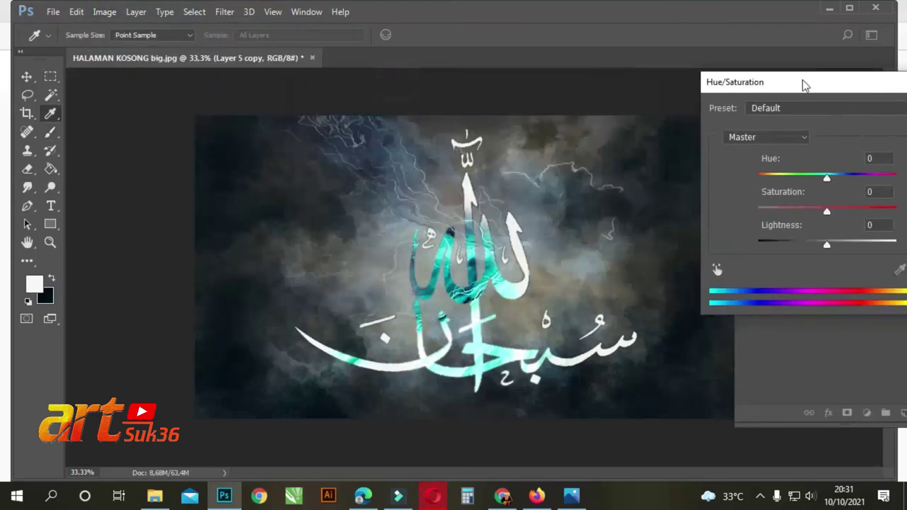
mouse_move(824, 182)
mouse_down()
mouse_move(782, 180)
mouse_move(806, 182)
mouse_up()
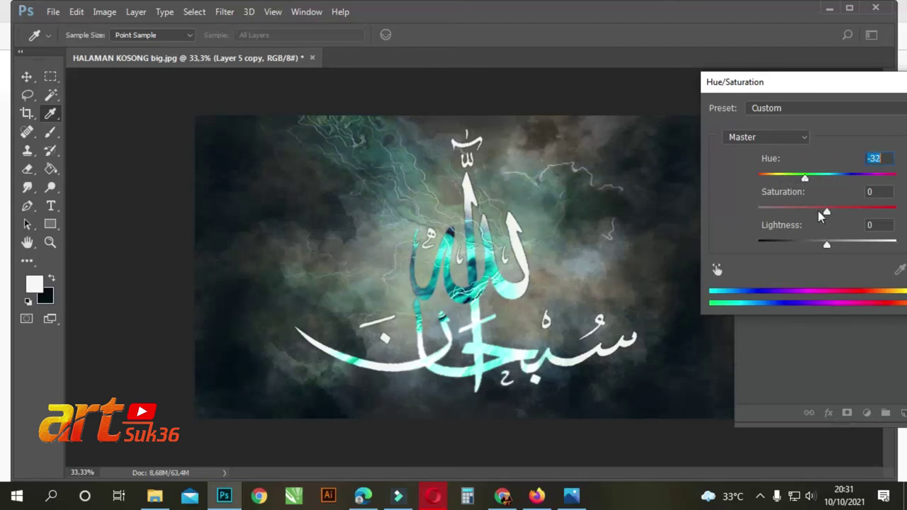
drag(829, 212, 858, 212)
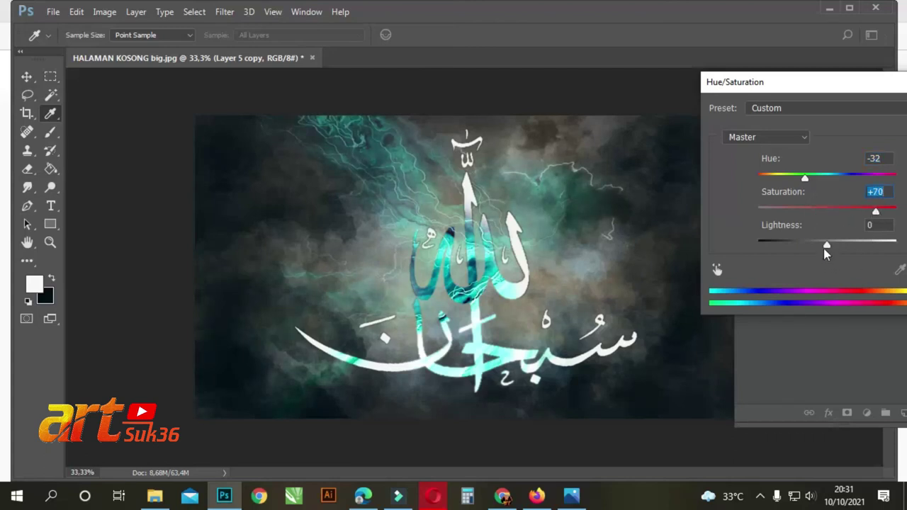
drag(835, 244, 846, 248)
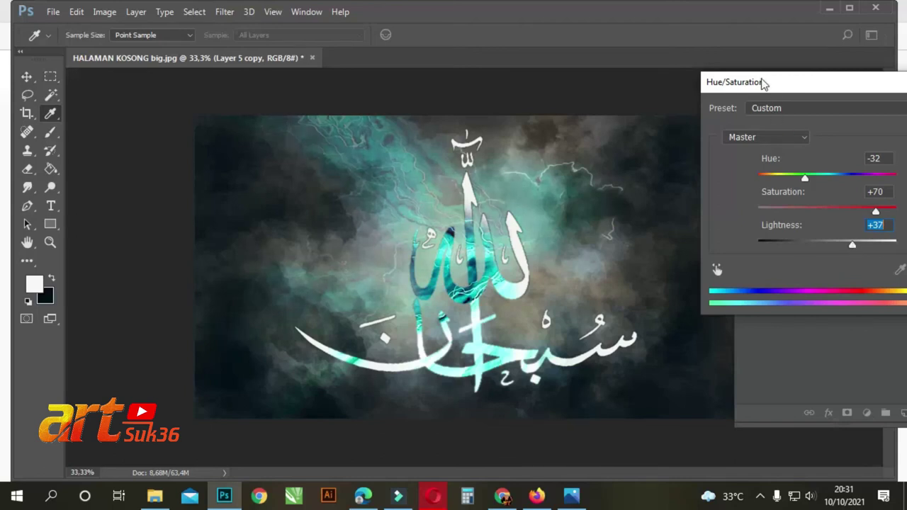
drag(793, 85, 19, 88)
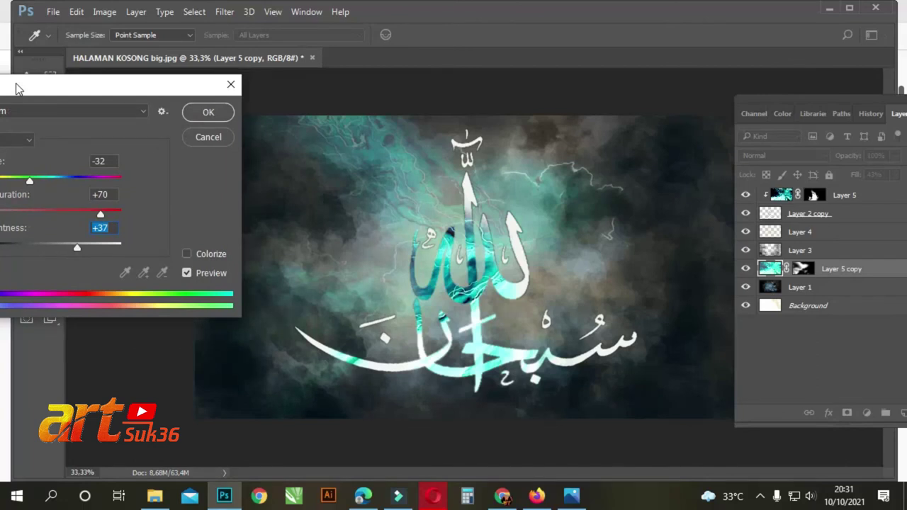
mouse_move(78, 253)
mouse_down()
mouse_move(68, 249)
mouse_move(100, 249)
mouse_move(57, 248)
mouse_move(78, 252)
mouse_up()
drag(30, 183, 50, 176)
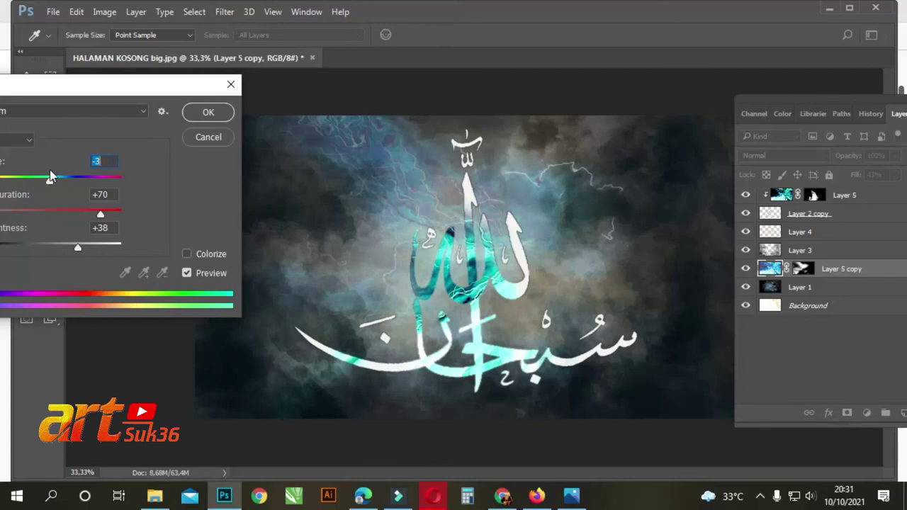
click(204, 114)
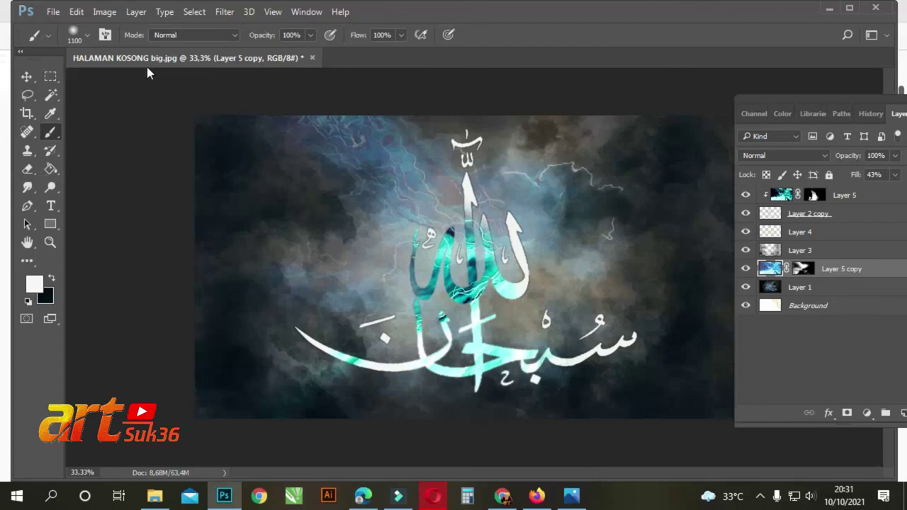
Reduce the soft round brush's size to 150 px
key(bracketleft)
key(bracketleft)
key(bracketleft)
key(bracketleft)
key(bracketleft)
key(bracketleft)
key(bracketleft)
key(bracketleft)
key(bracketleft)
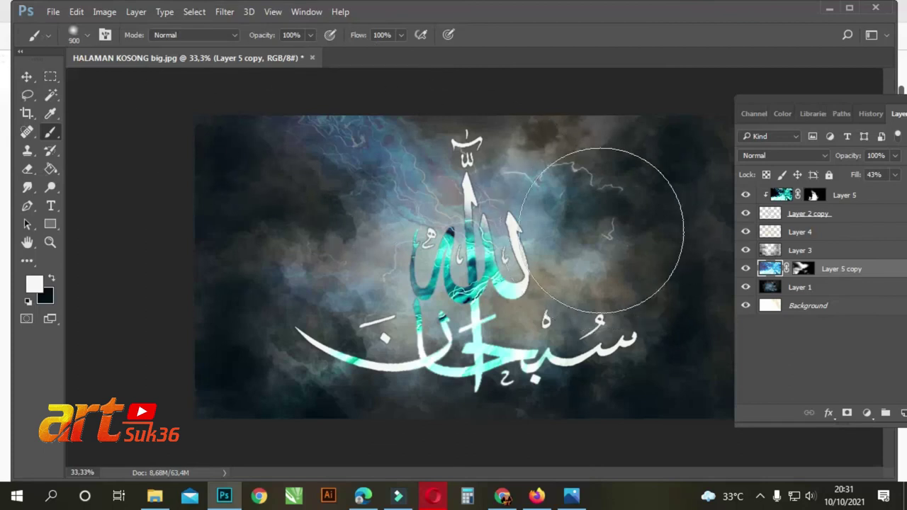
key(bracketleft)
key(bracketleft)
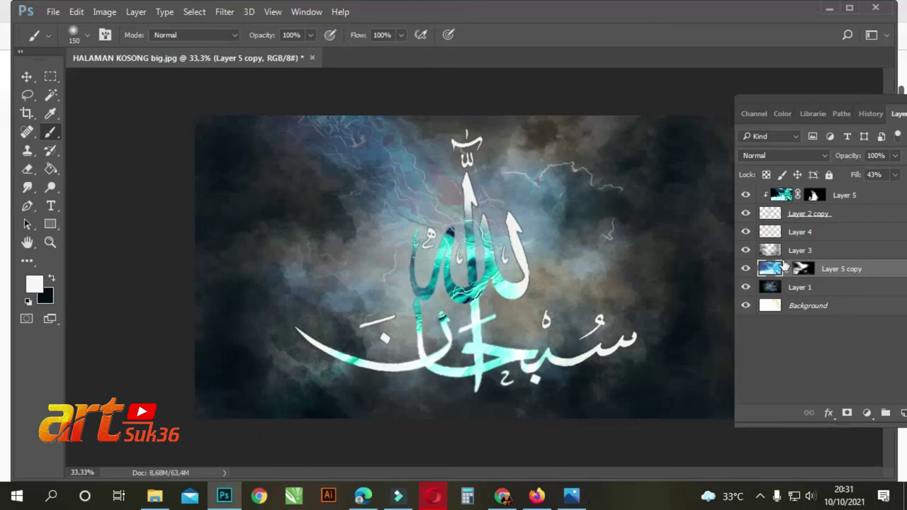
Select Layer 3 and sample a dark blue-black from the artwork's lower-left area as the foreground colour
click(808, 250)
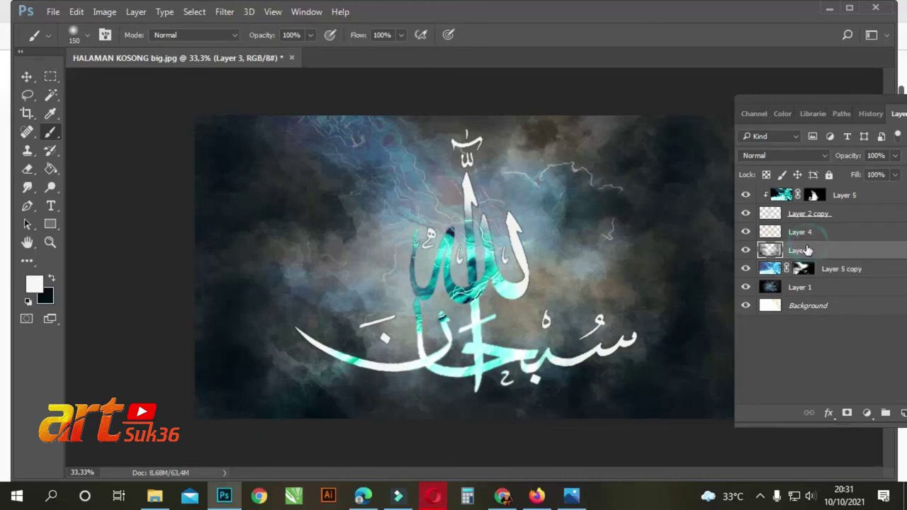
click(31, 286)
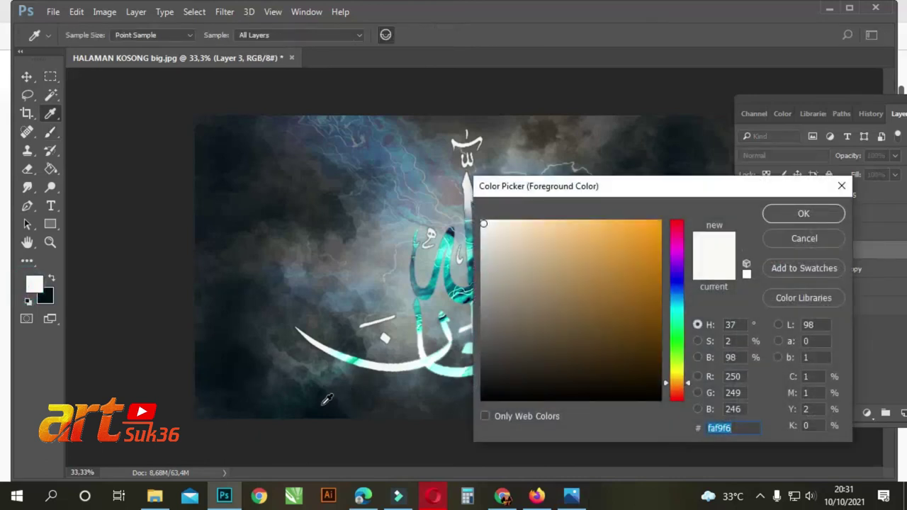
click(323, 404)
click(803, 213)
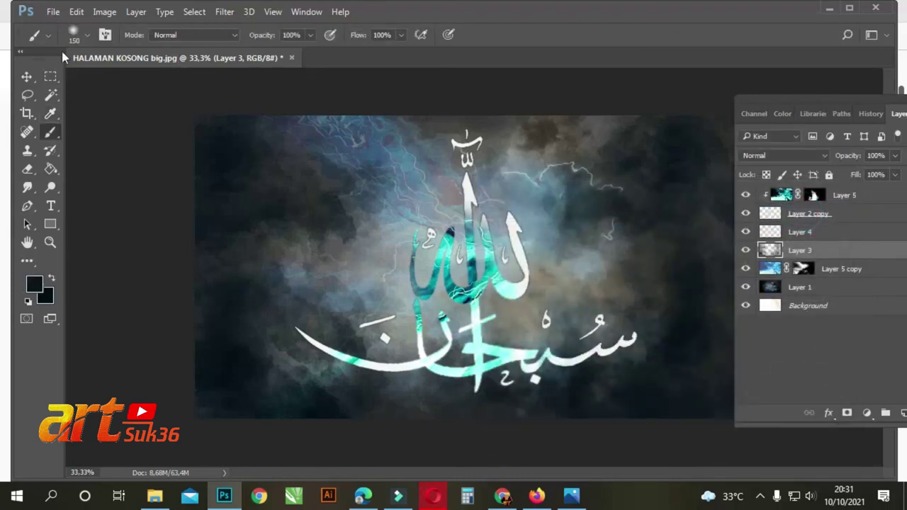
Browse the brush presets and choose a ragged, textured 100 px brush tip
click(83, 36)
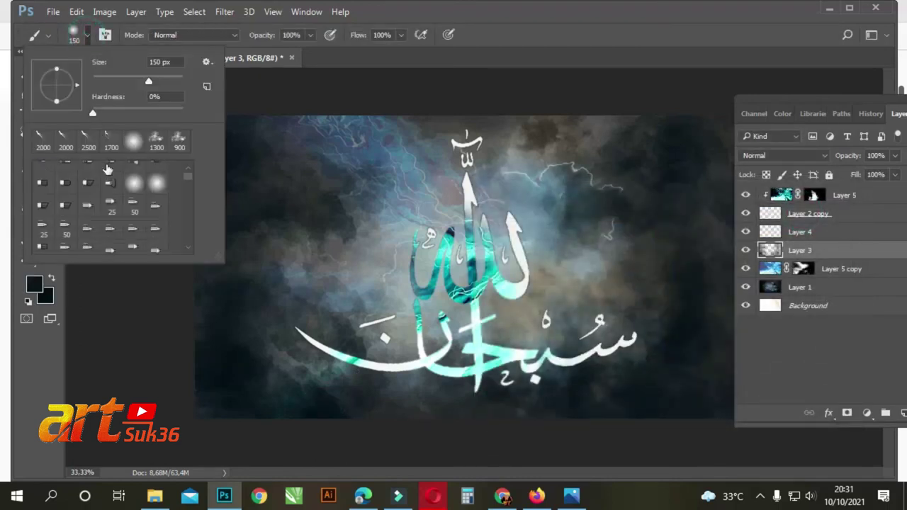
scroll(108, 169, down, 2)
click(111, 204)
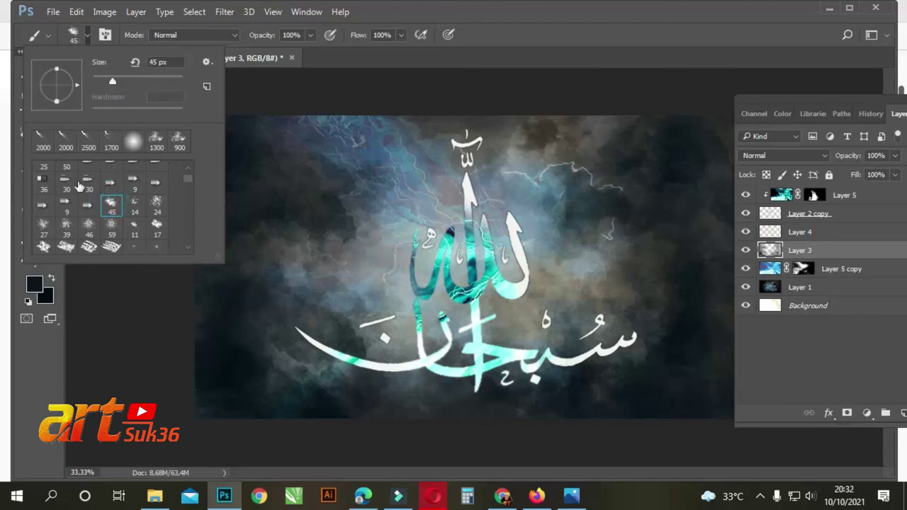
click(134, 204)
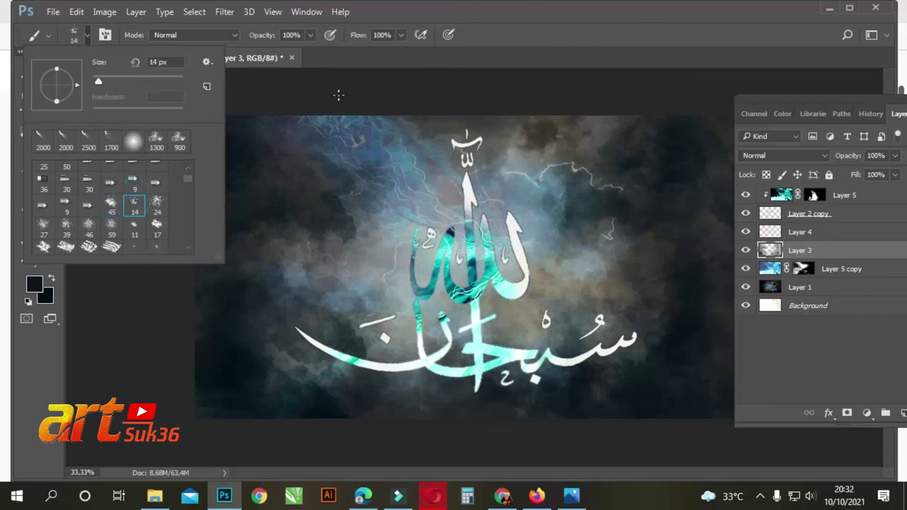
scroll(101, 216, down, 2)
scroll(102, 217, down, 5)
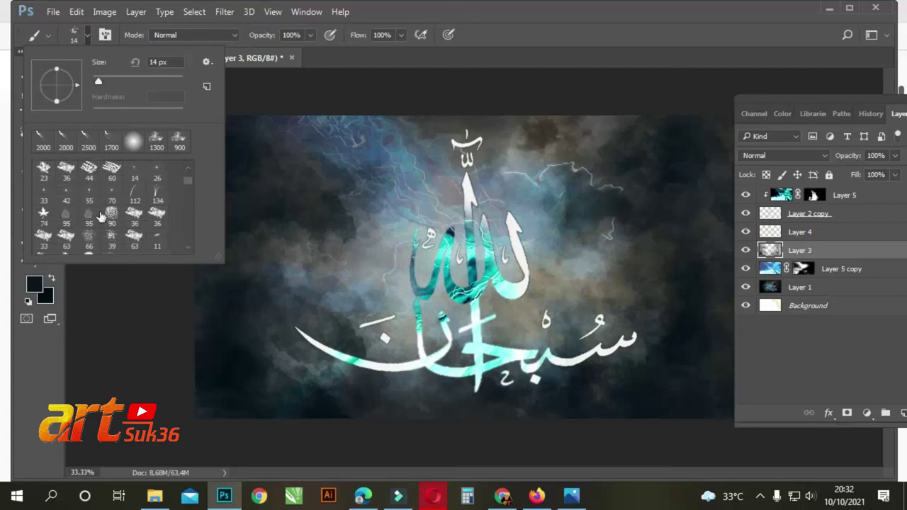
scroll(102, 216, down, 4)
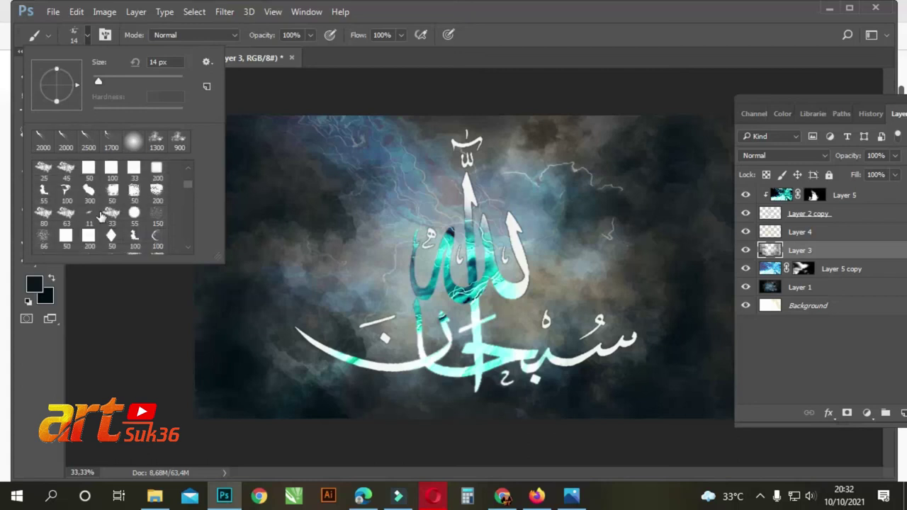
click(88, 204)
click(331, 87)
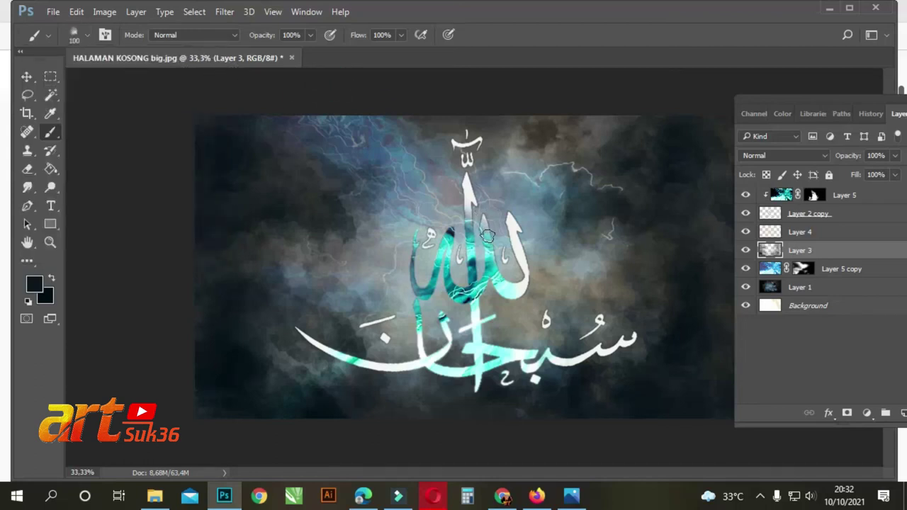
Enlarge the textured brush to 600 px and paint dark dabs on Layer 3 over the canvas's outer areas, including the upper-right corner
key(bracketright)
key(bracketright)
key(bracketright)
key(bracketright)
key(bracketright)
key(bracketright)
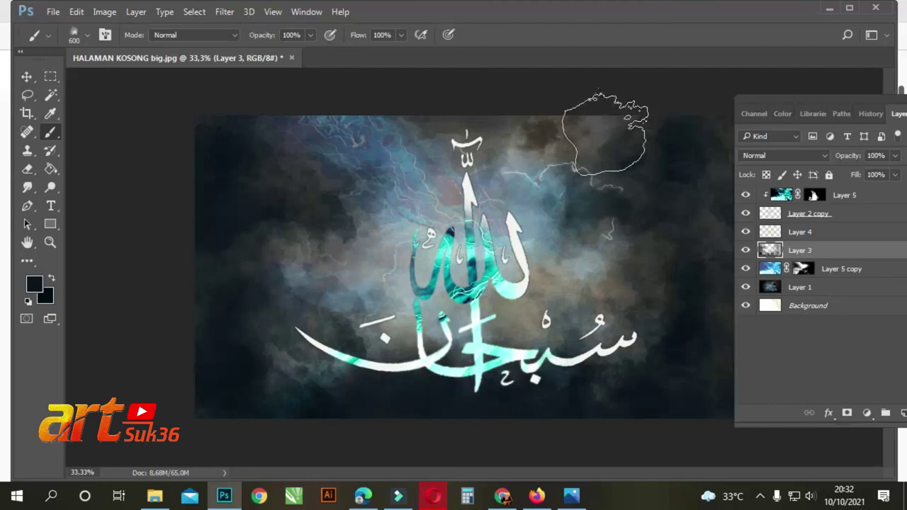
click(538, 92)
click(665, 130)
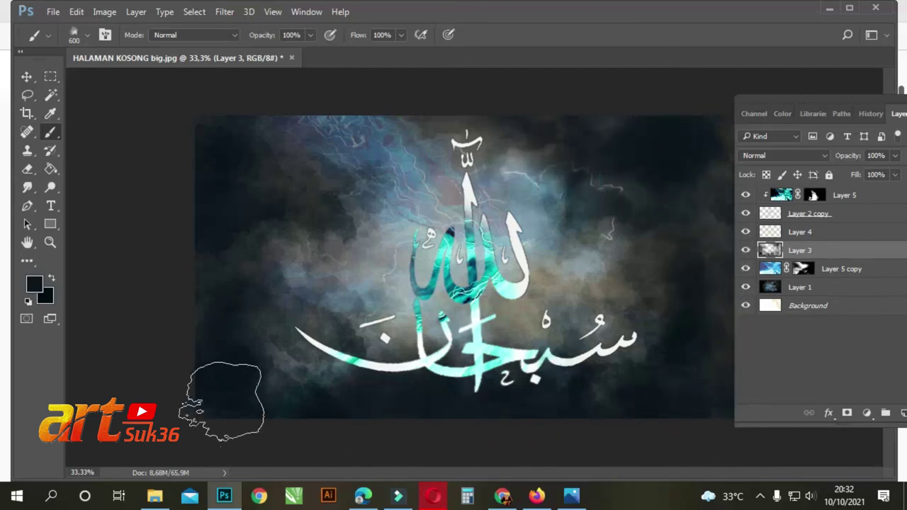
Set the foreground colour to near-white fcfdfe
click(31, 285)
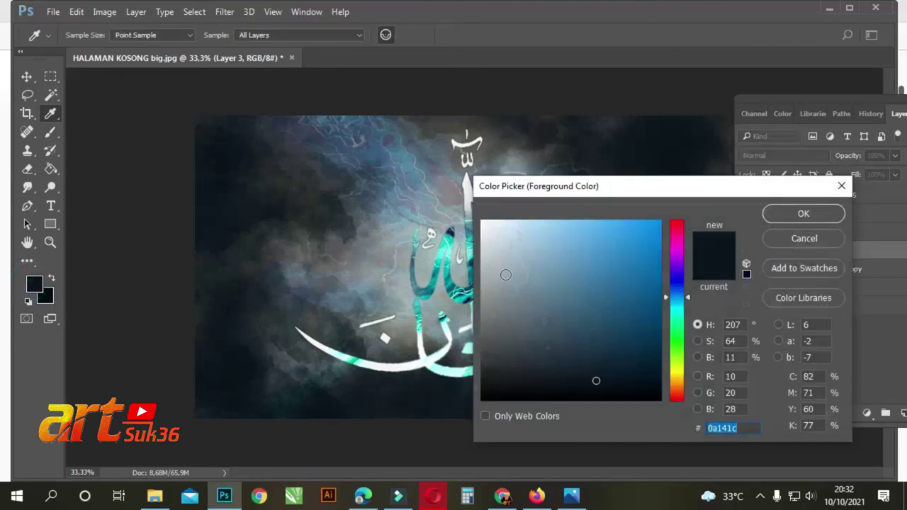
click(483, 223)
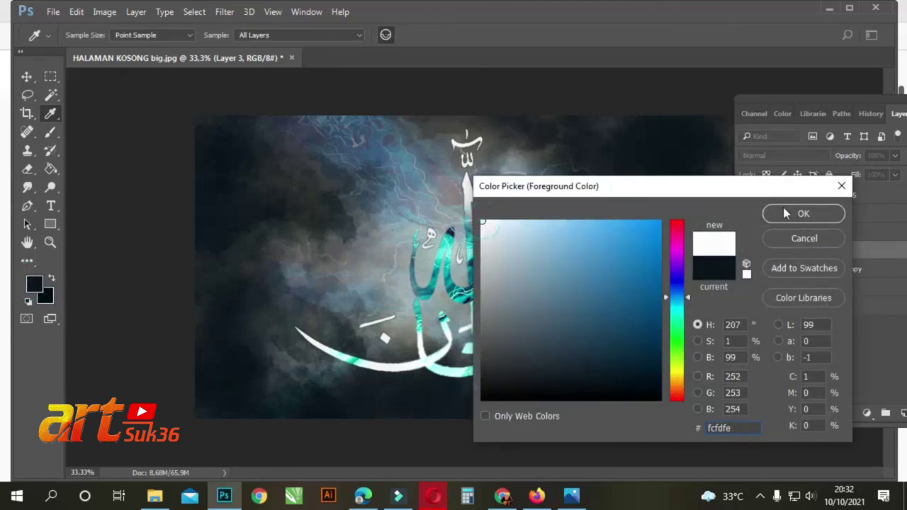
click(804, 214)
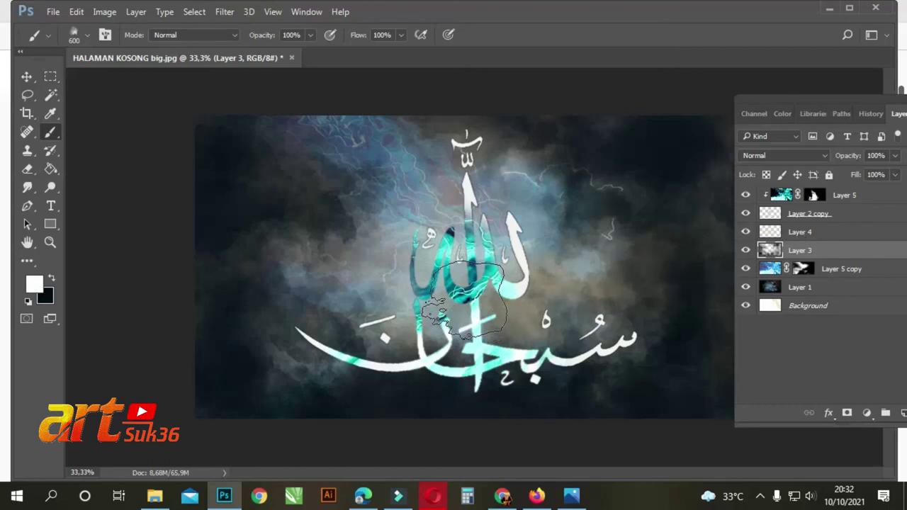
Try painting near-white dabs at 100% opacity behind the central calligraphy on Layer 3 and undo the last one
drag(464, 301, 475, 313)
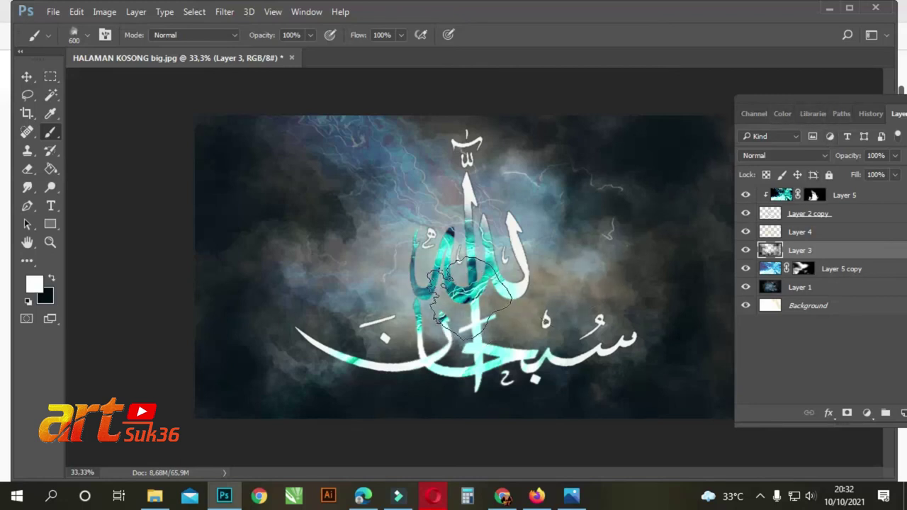
click(460, 291)
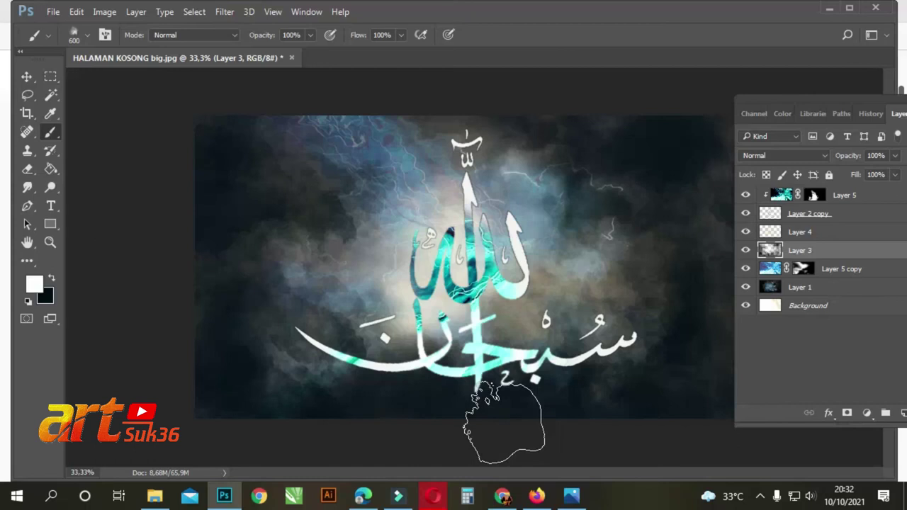
key(ctrl+z)
Lower the brush opacity to 46% and paint a soft near-white glow on Layer 3 behind the central calligraphy
click(308, 35)
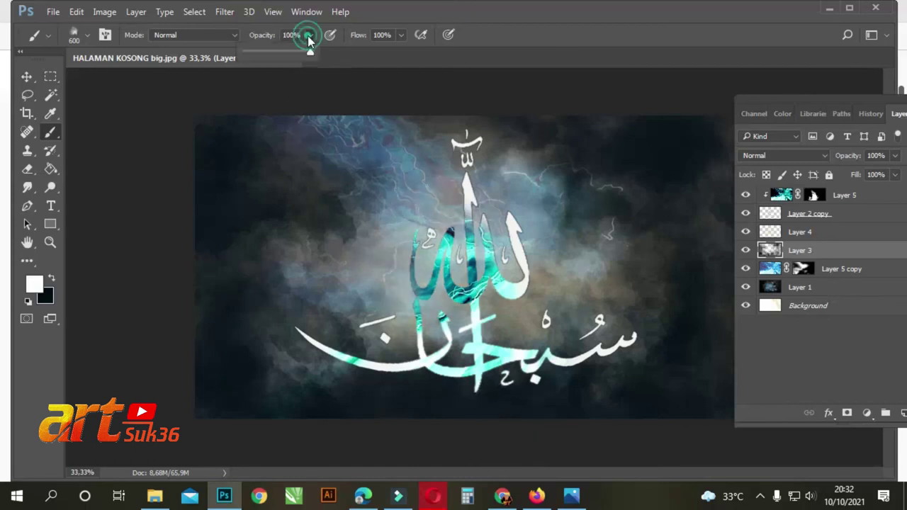
drag(279, 53, 274, 53)
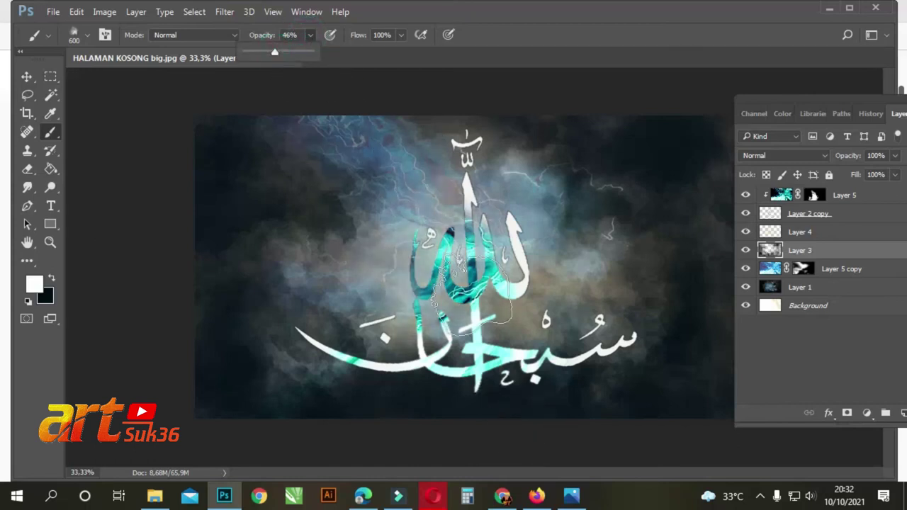
mouse_move(469, 284)
mouse_down()
mouse_move(449, 290)
mouse_move(451, 282)
mouse_up()
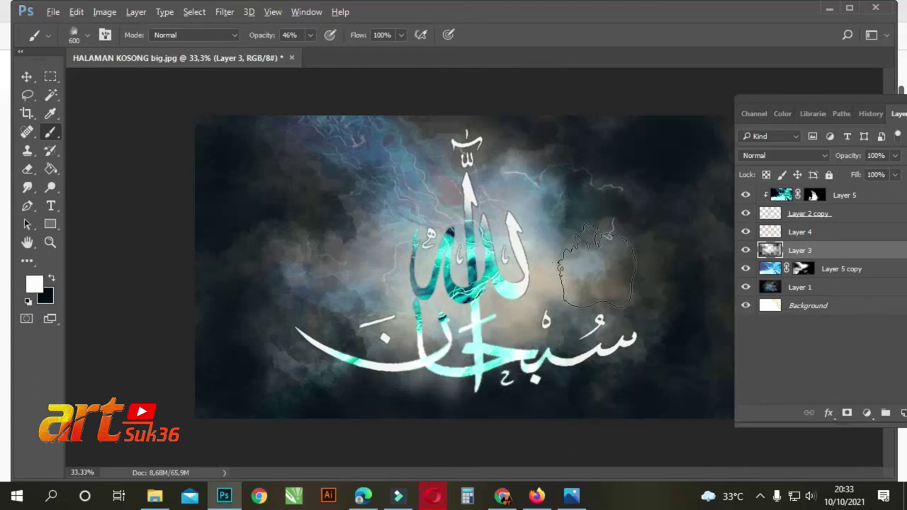
scroll(592, 254, up, 2)
scroll(593, 253, down, 4)
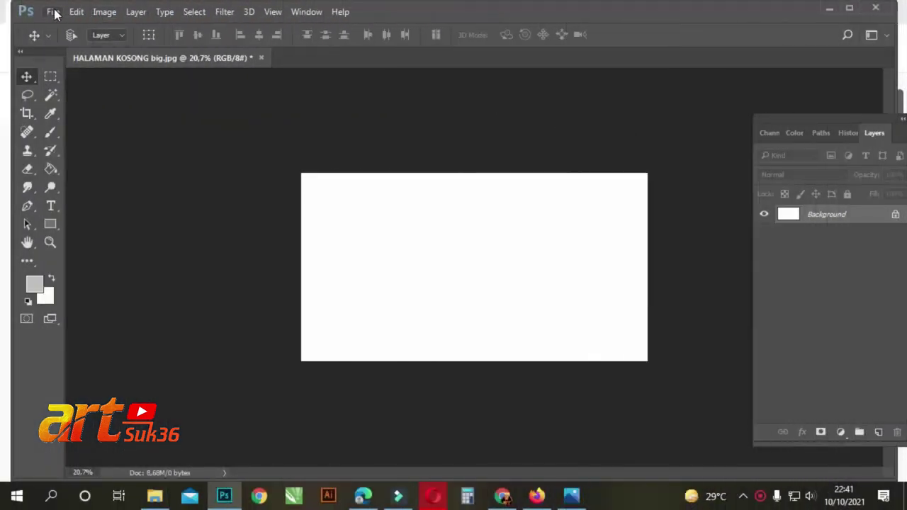
Open the black, grey and copper marble image 0afe35cdfafd05a7bed7fe27b1a6fe19, copy it onto the blank HALAMAN KOSONG big.jpg canvas, and close the source image
click(54, 12)
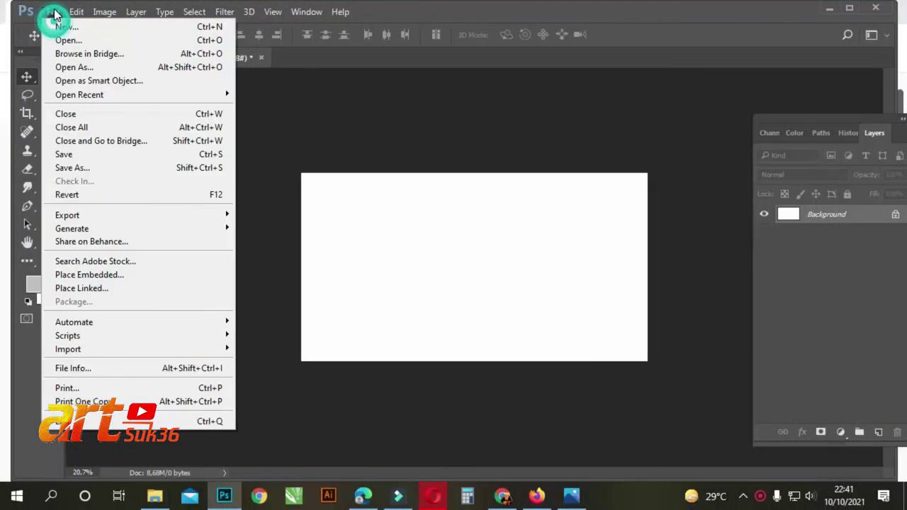
click(67, 40)
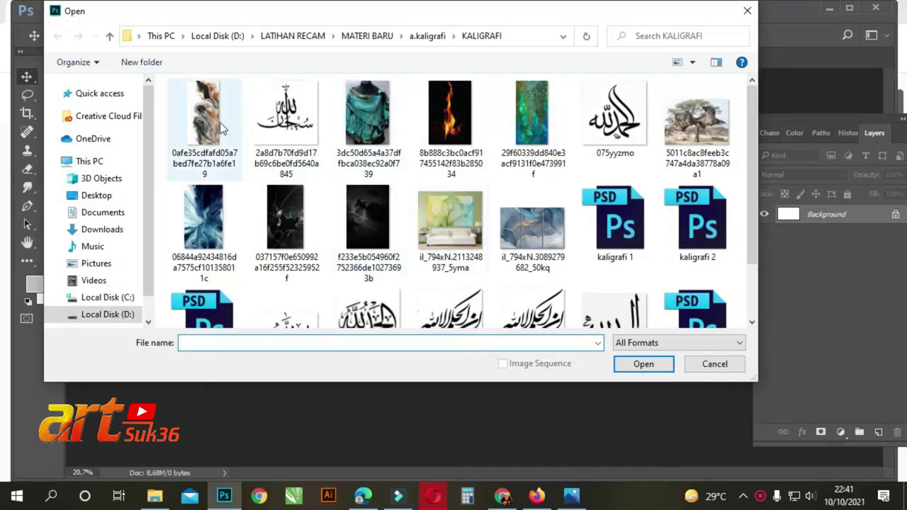
click(206, 116)
click(664, 369)
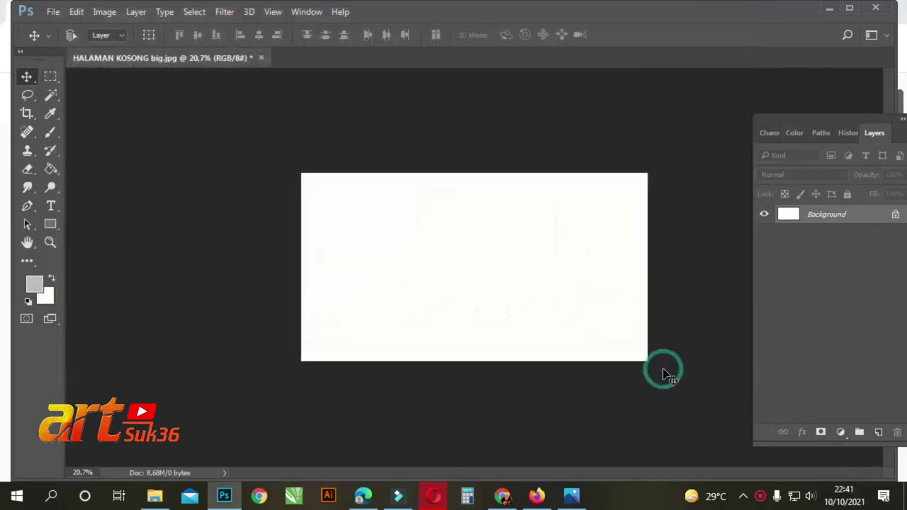
drag(446, 64, 465, 129)
drag(409, 241, 563, 241)
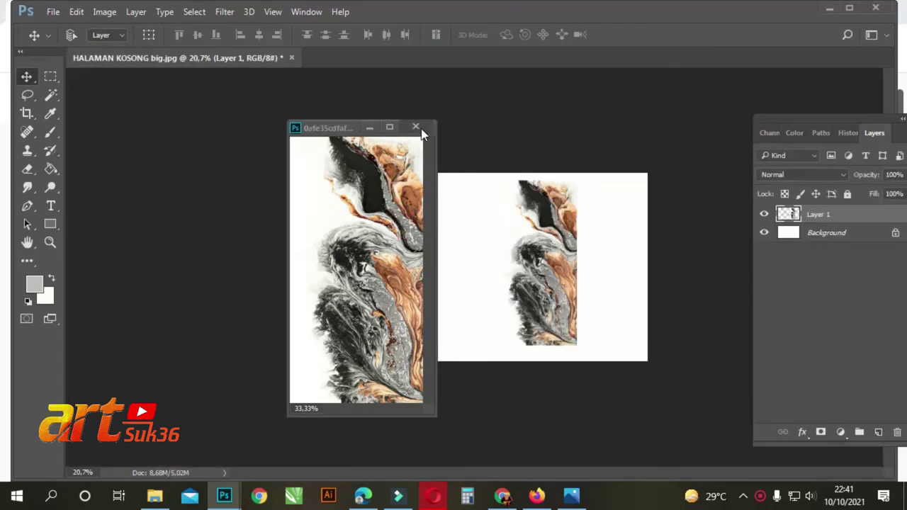
click(416, 128)
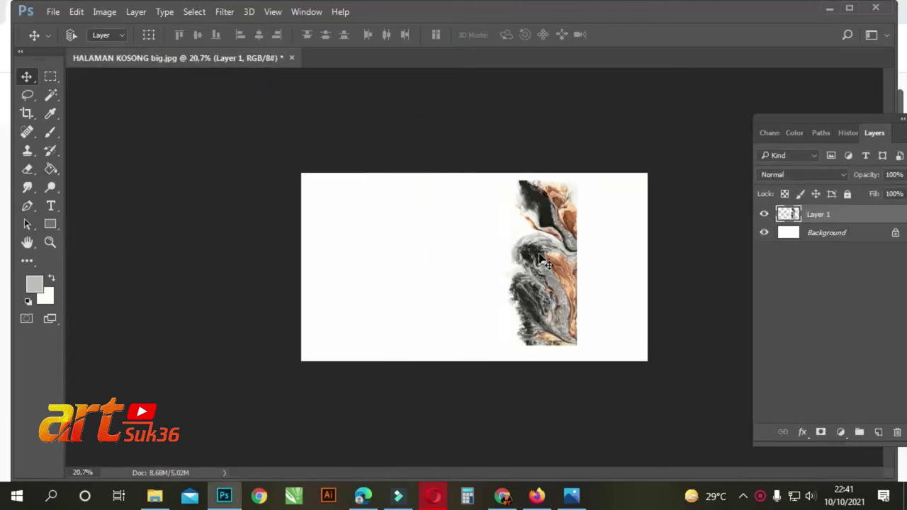
Move the marble texture to the canvas's lower-right corner and scale it up proportionally to about 126%
drag(537, 243, 621, 279)
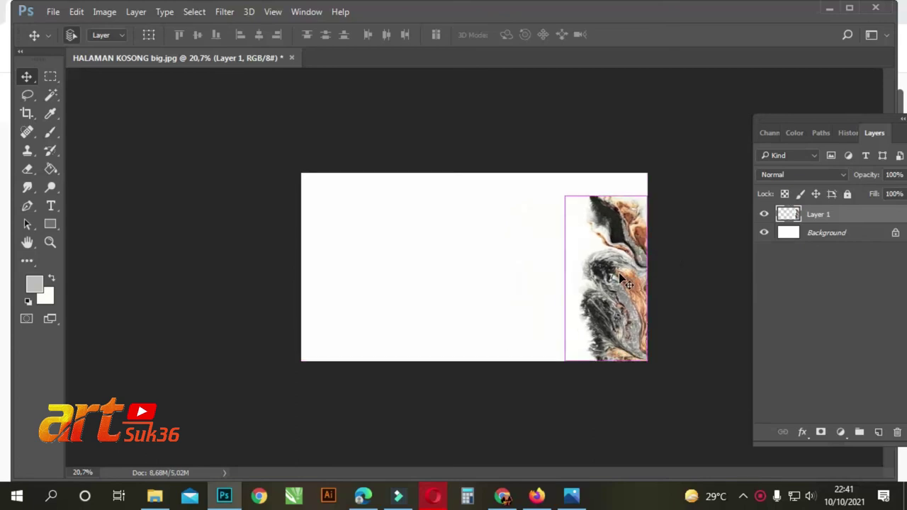
key(ctrl+t)
drag(566, 197, 532, 161)
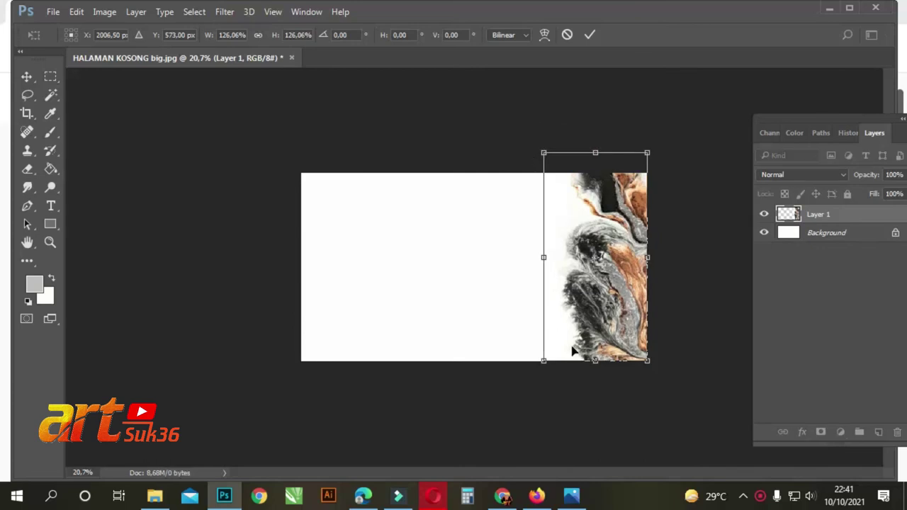
Warp the marble texture on Layer 1 by pulling its lower-left corner and left edge outward so it spreads toward the canvas centre
click(543, 37)
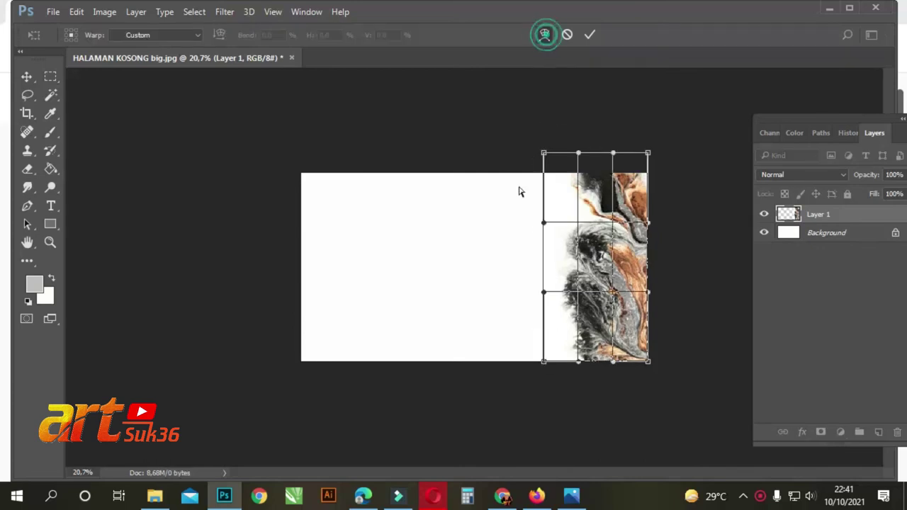
drag(543, 362, 508, 366)
drag(531, 299, 513, 293)
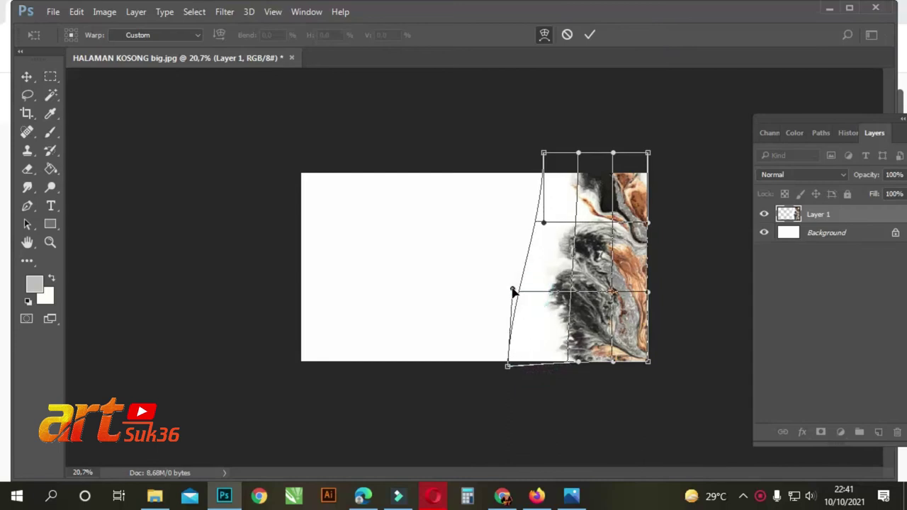
drag(505, 367, 370, 385)
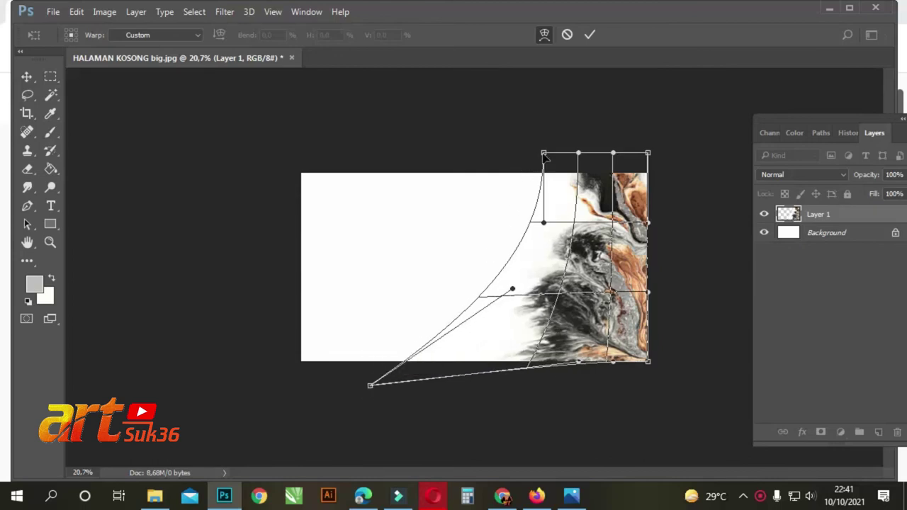
drag(545, 153, 551, 149)
drag(545, 224, 503, 220)
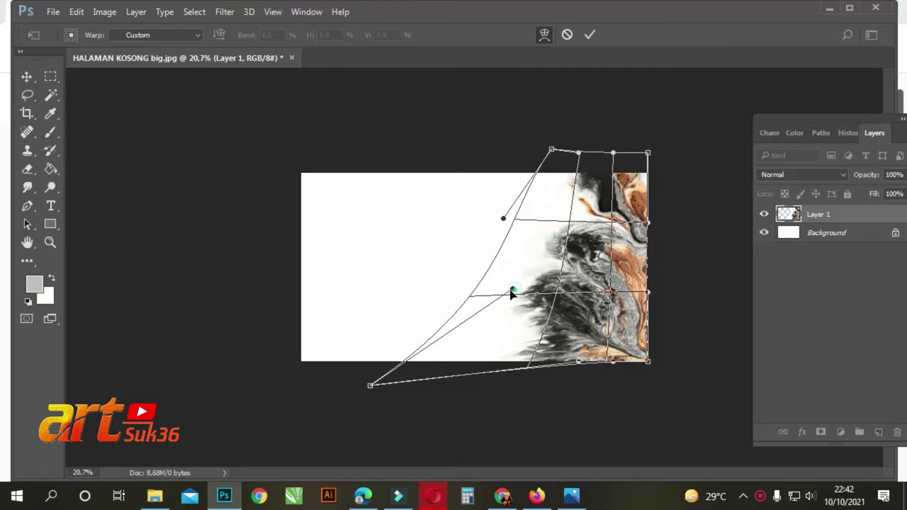
drag(511, 293, 474, 295)
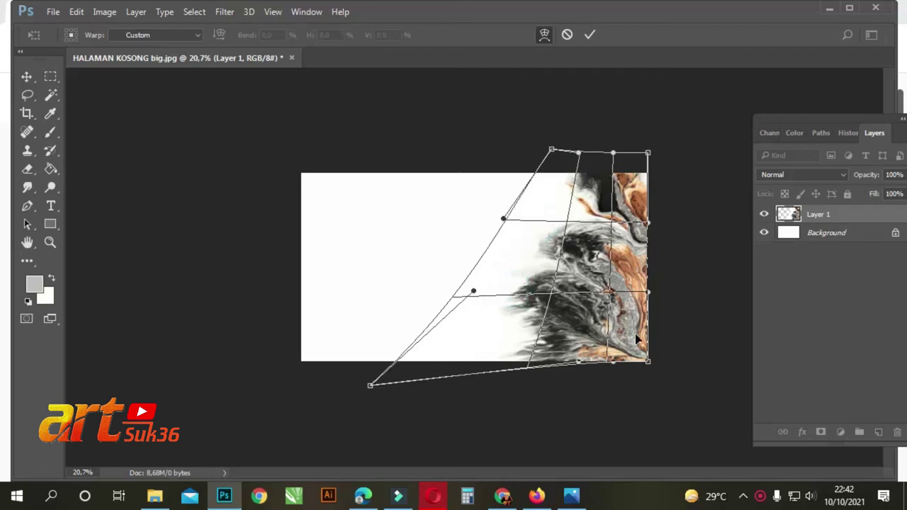
key(Return)
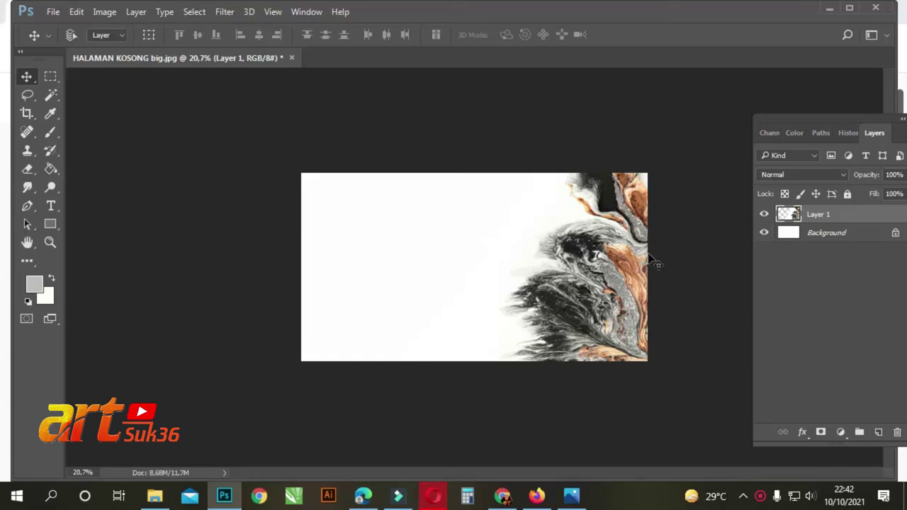
Duplicate Layer 1, flip the copy horizontally, and enlarge it to about 114% against the canvas's left edge
drag(828, 224, 879, 432)
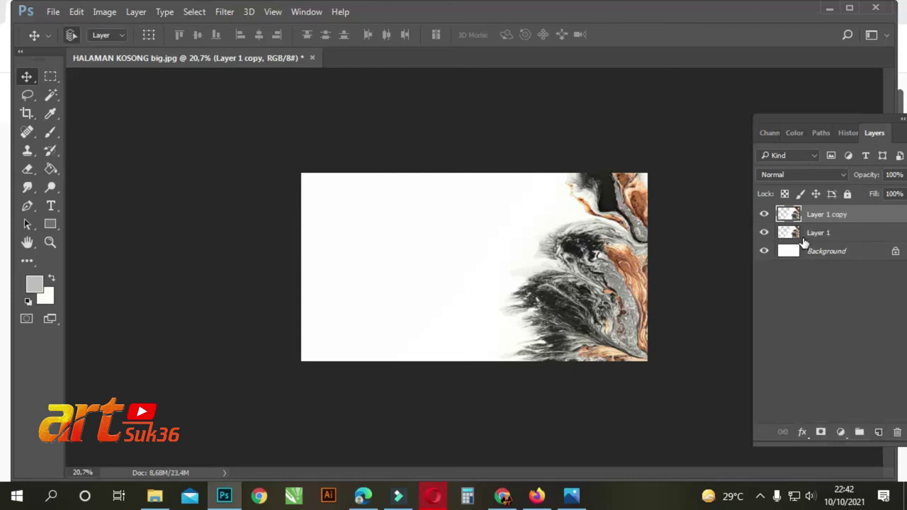
key(ctrl+t)
right_click(486, 206)
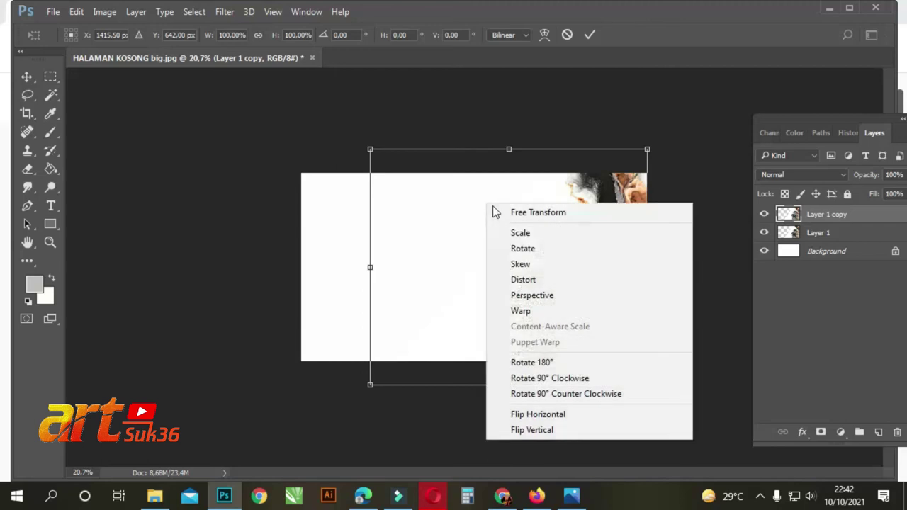
click(589, 413)
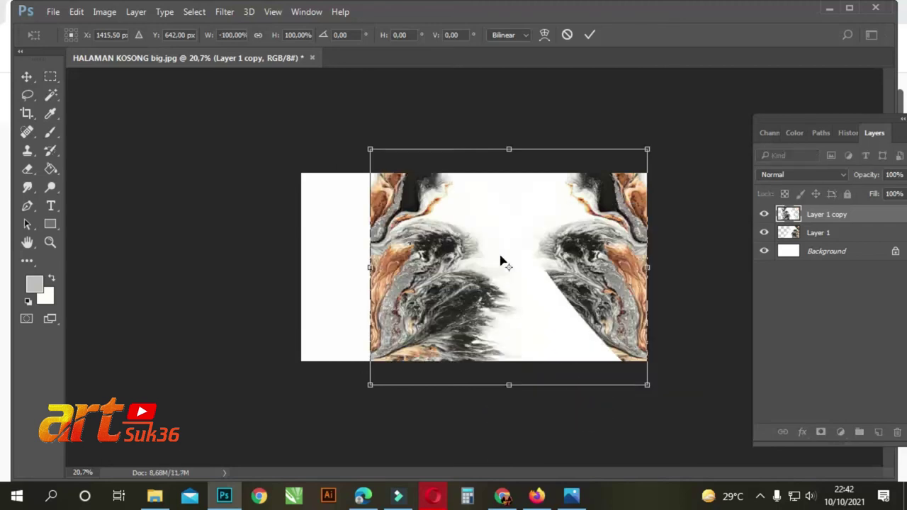
drag(647, 148, 684, 115)
drag(594, 262, 527, 287)
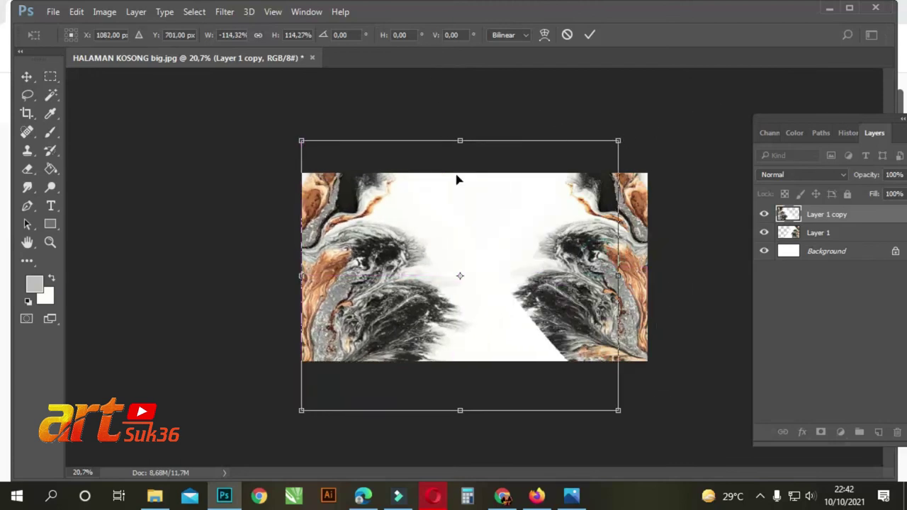
Try a 180° rotation on the mirrored marble copy, undo it, and flip the copy vertically instead
right_click(476, 225)
click(529, 385)
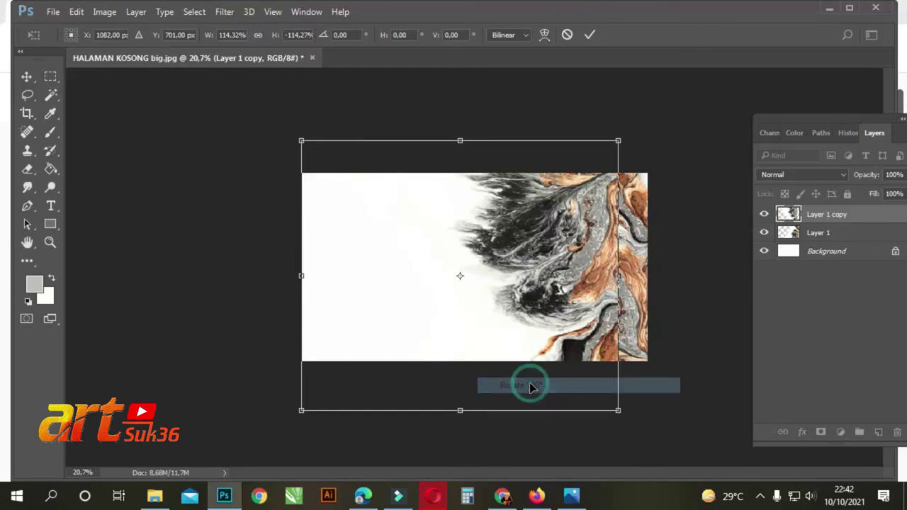
right_click(560, 212)
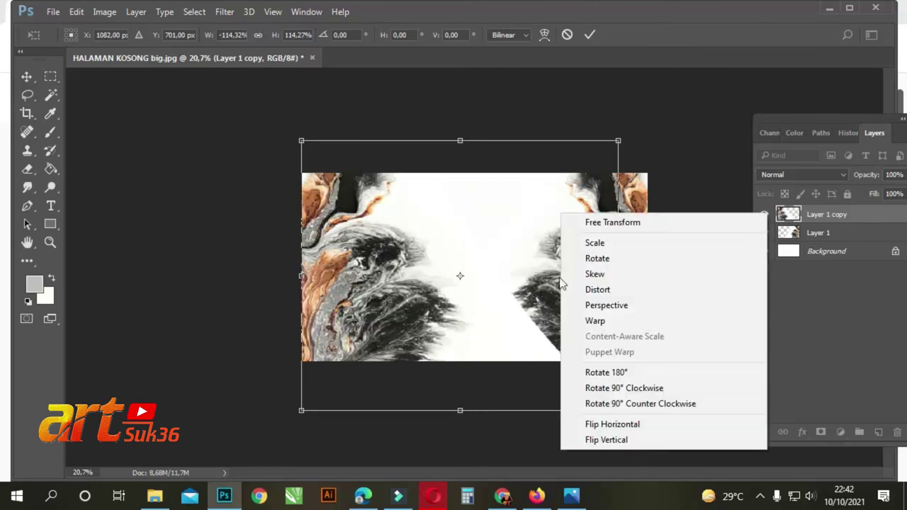
click(612, 442)
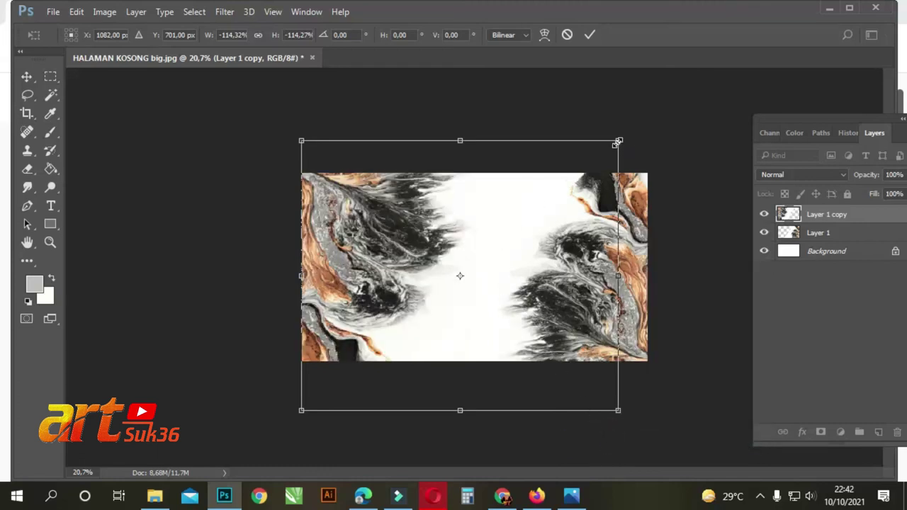
Warp the marble copy by pulling its right corners inward and its left edge outward, and stretch its dark upper strands toward the centre
click(543, 34)
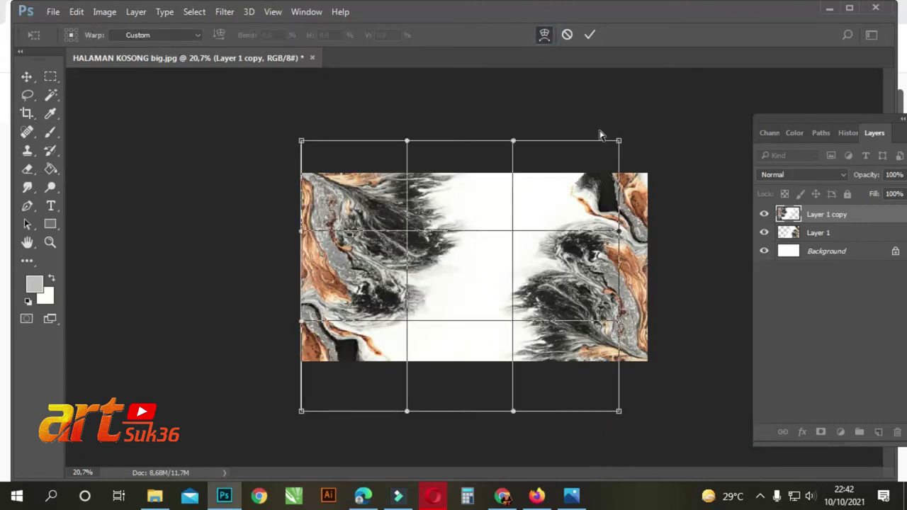
drag(619, 141, 557, 138)
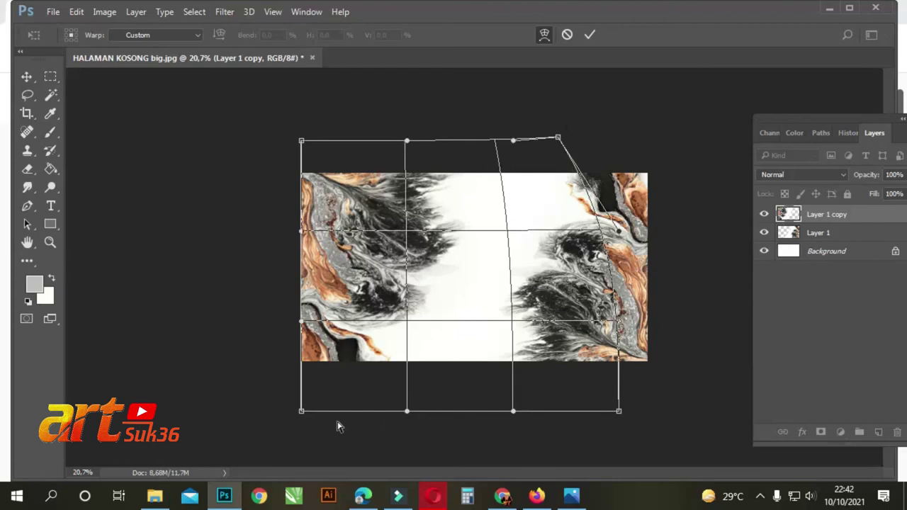
drag(301, 411, 282, 408)
drag(620, 412, 493, 437)
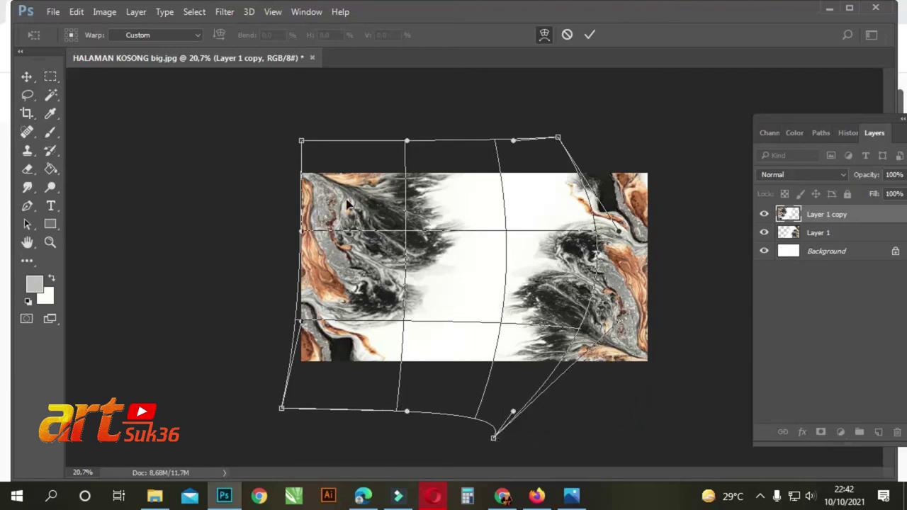
drag(300, 143, 287, 139)
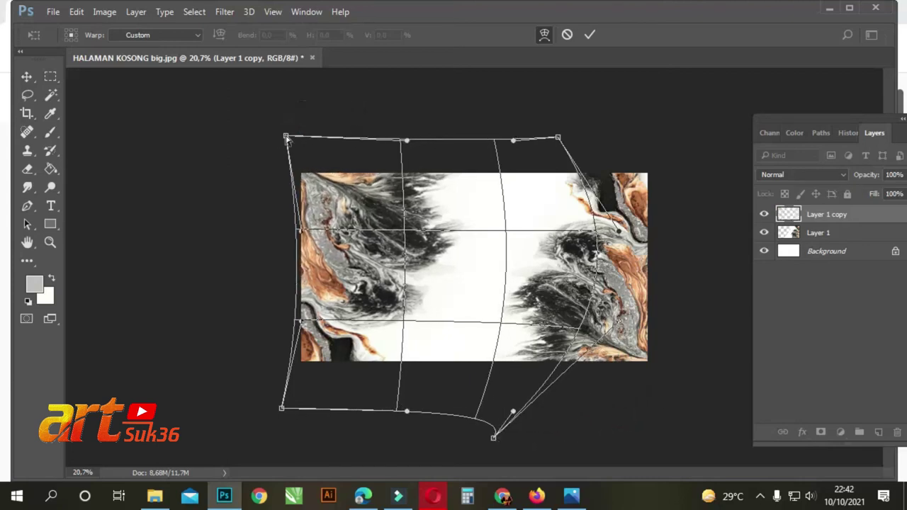
drag(296, 220, 268, 234)
drag(413, 143, 583, 138)
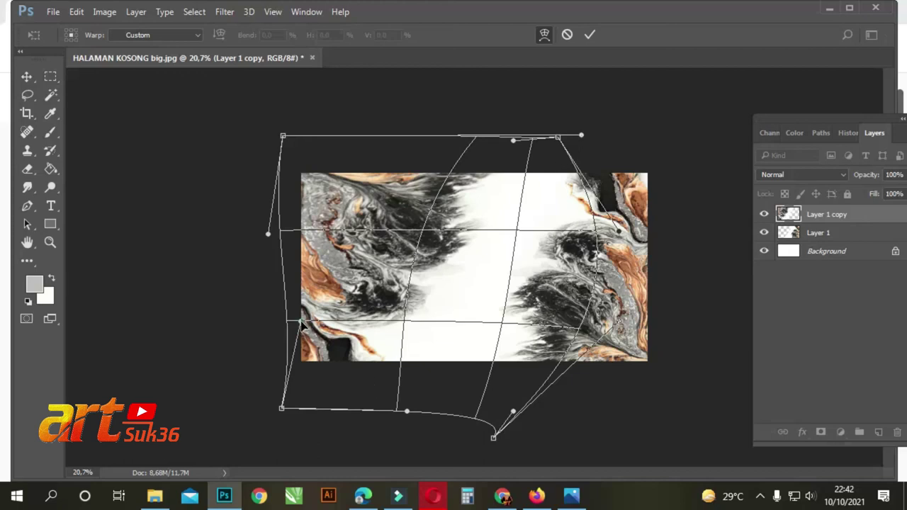
drag(302, 325, 289, 322)
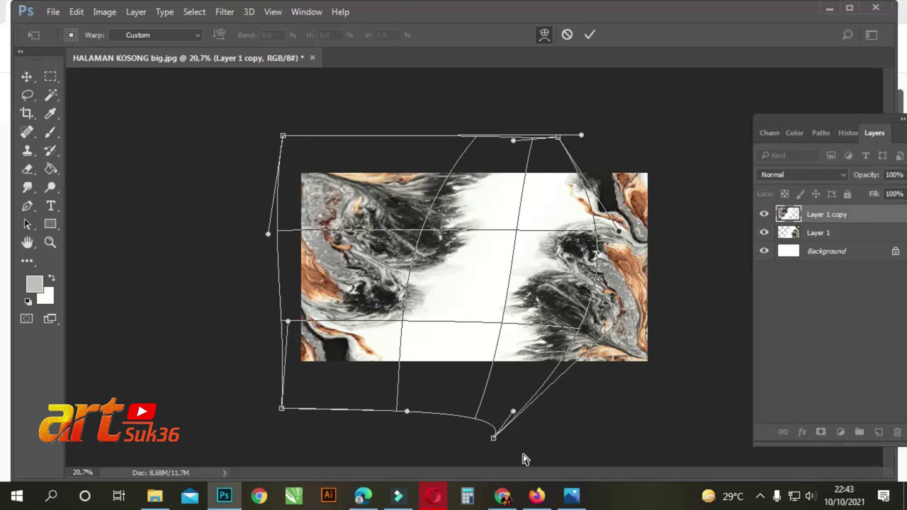
key(Return)
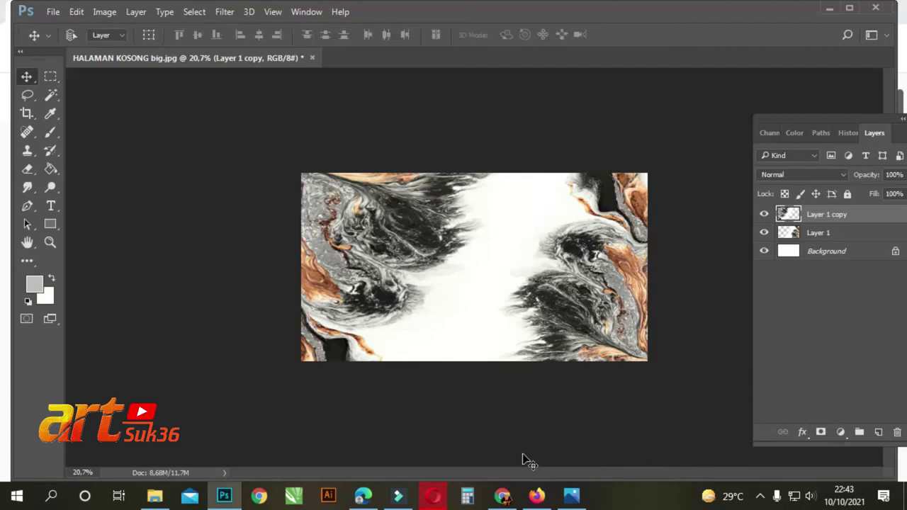
Open the second kisspng Quran Arabic calligraphy alhamdulillah PNG, copy its lettering into the marble composition, and close the source image
key(ctrl+o)
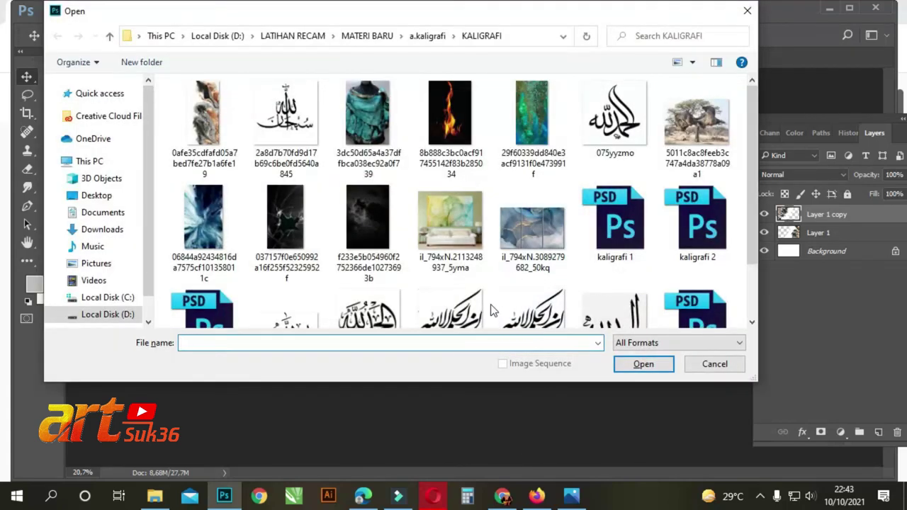
scroll(524, 304, down, 1)
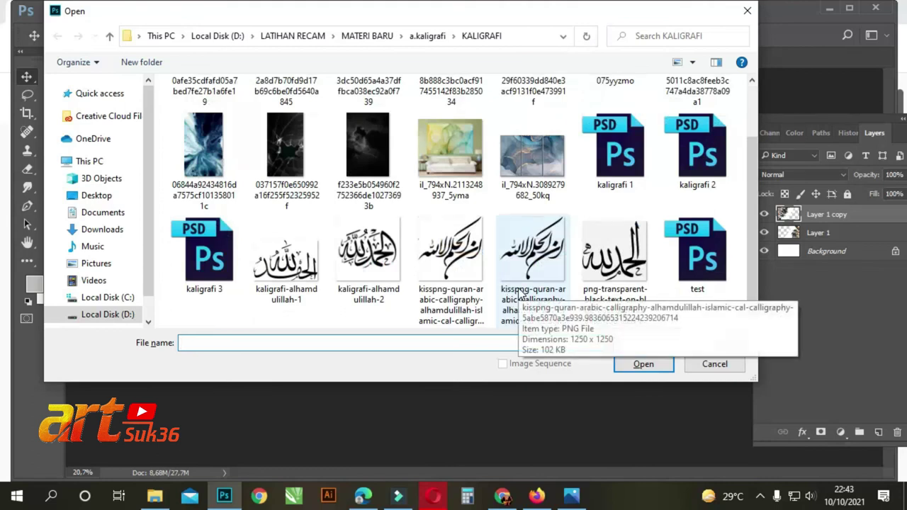
click(520, 294)
click(641, 363)
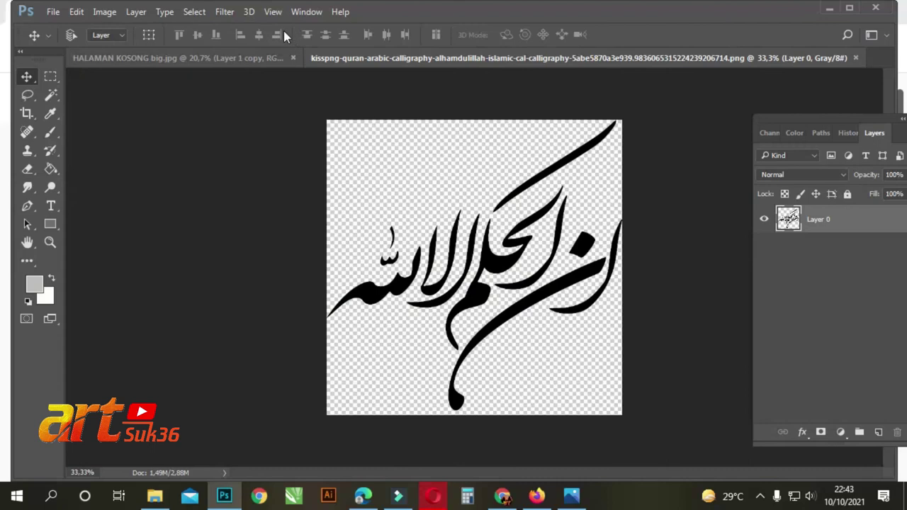
drag(358, 56, 347, 155)
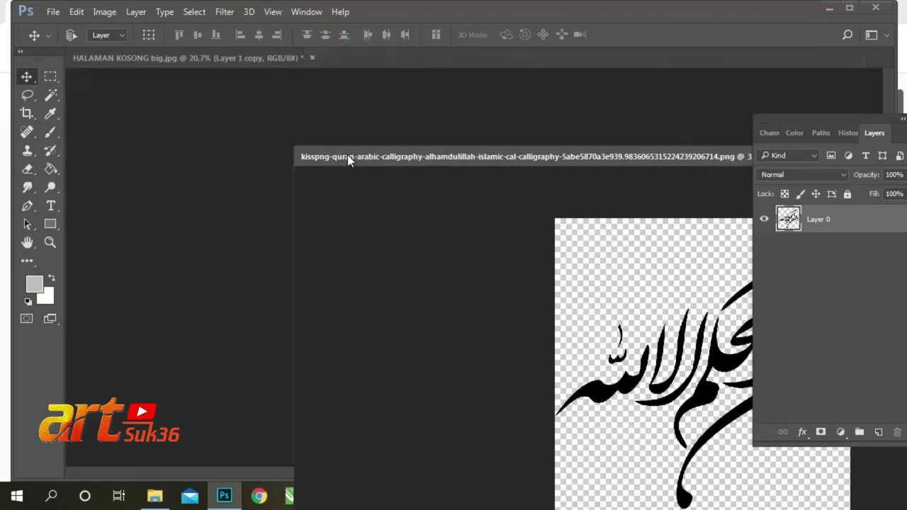
drag(465, 311, 638, 240)
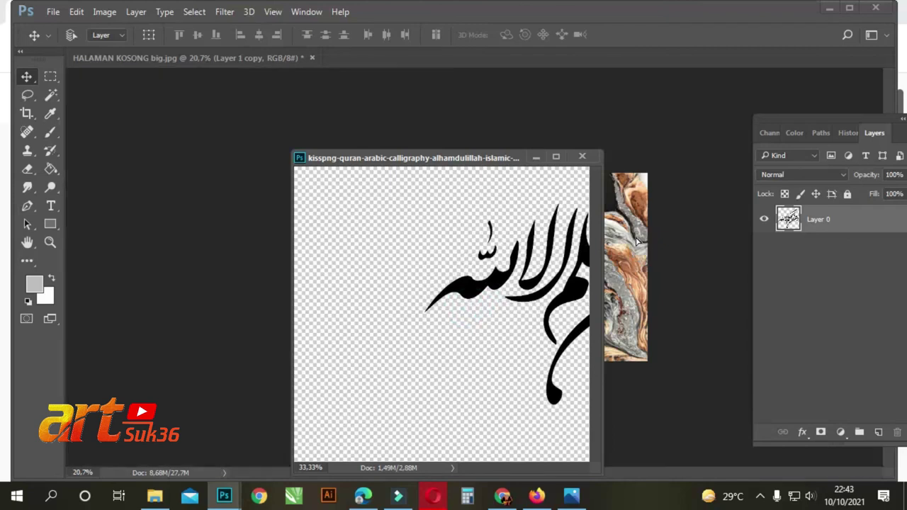
click(582, 156)
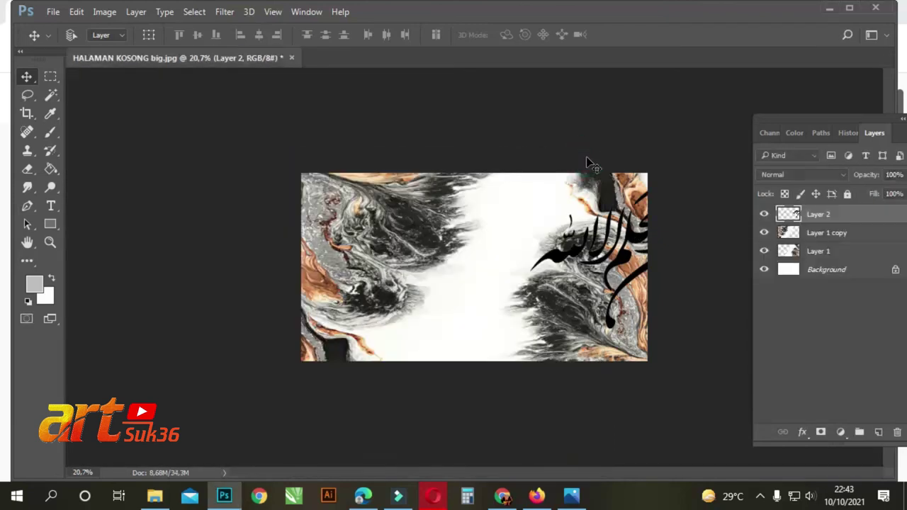
Move the lettering to the canvas centre and transform it to 110% width, 97.86% height and about -14° rotation
drag(618, 253, 462, 281)
key(ctrl+t)
drag(583, 185, 560, 165)
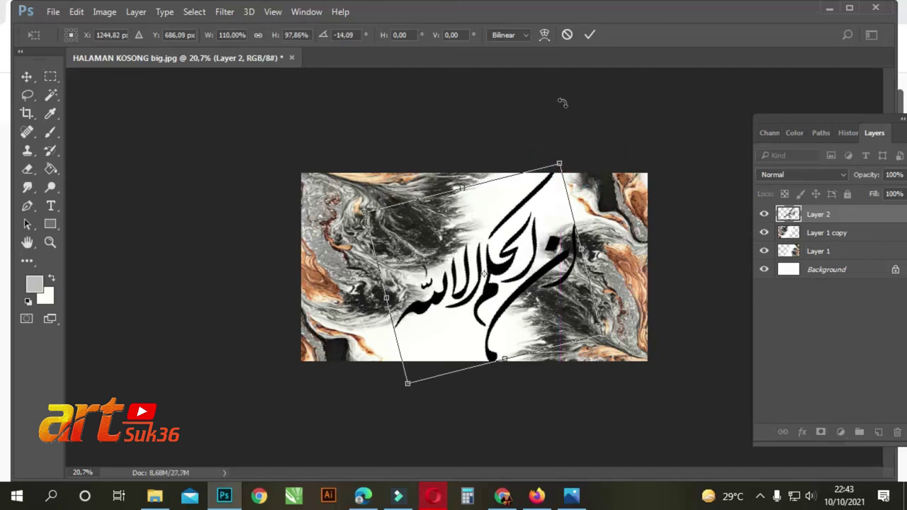
Warp the lettering by stretching its lower-left tail outward, its bottom stroke to the right and its upper-left area upward
click(544, 34)
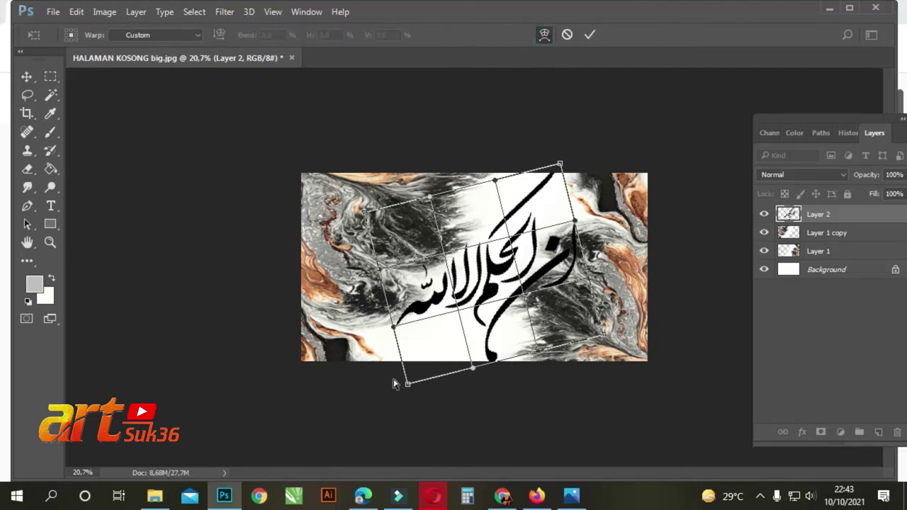
mouse_move(406, 385)
mouse_down()
mouse_move(415, 362)
mouse_move(412, 371)
mouse_up()
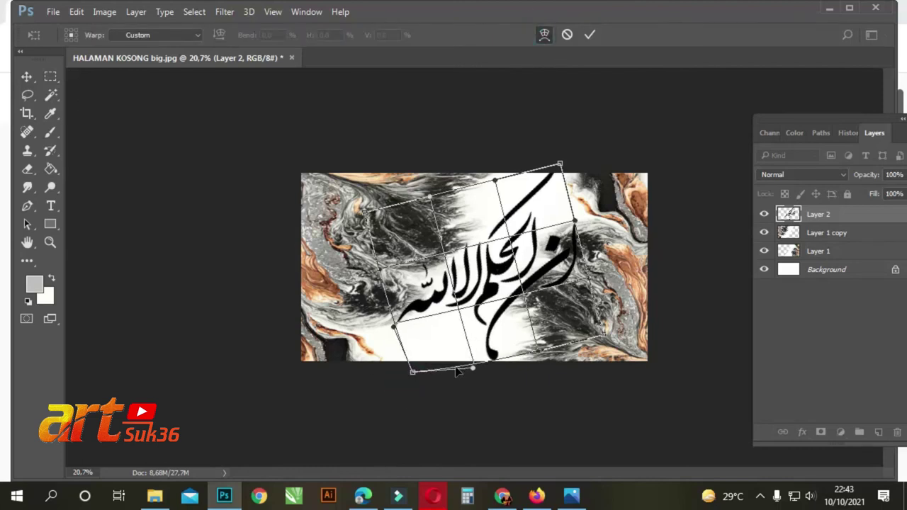
drag(478, 367, 516, 376)
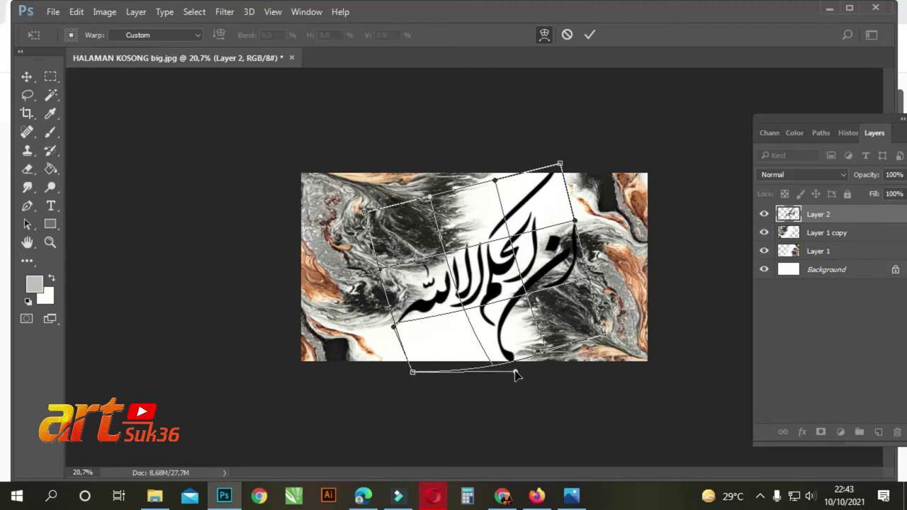
drag(394, 329, 316, 371)
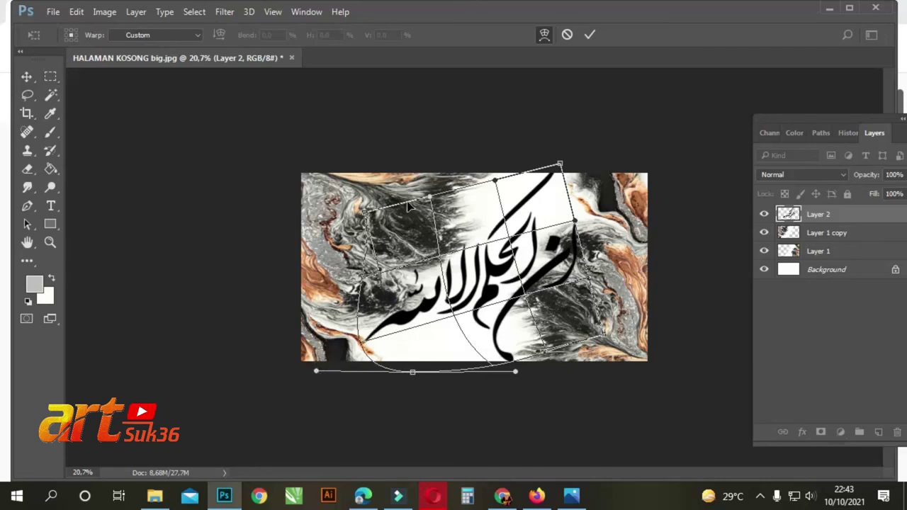
drag(362, 221, 359, 199)
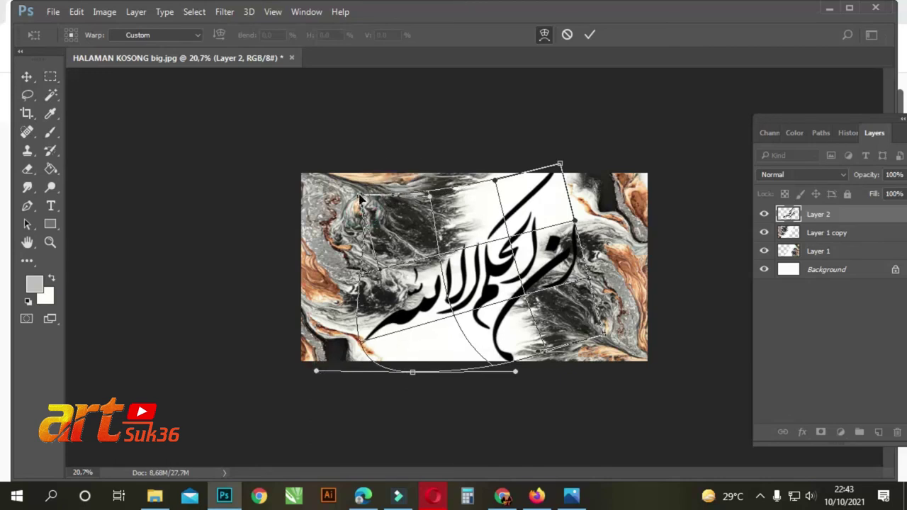
drag(427, 200, 395, 160)
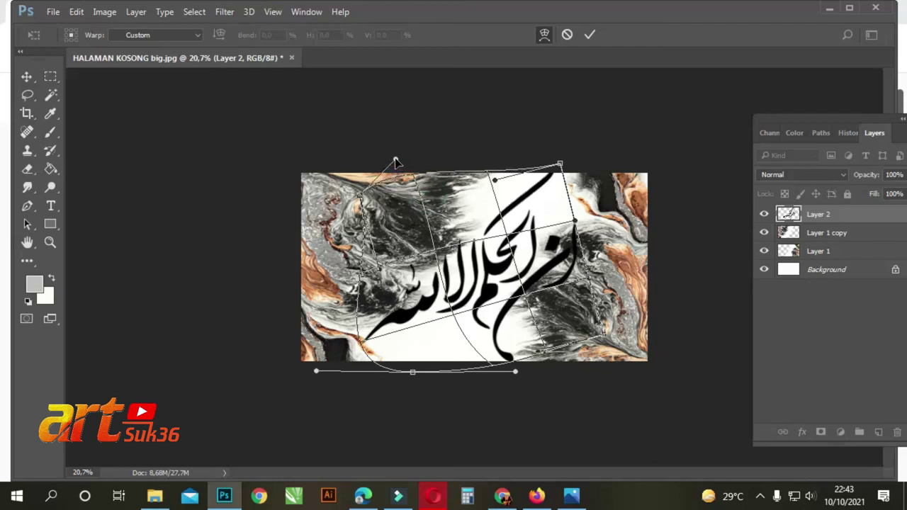
drag(498, 183, 493, 182)
drag(559, 165, 563, 172)
click(500, 241)
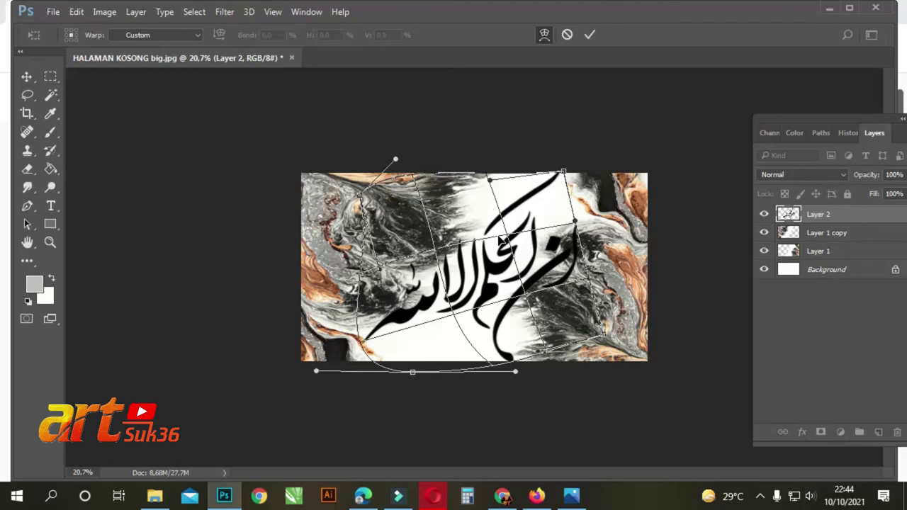
key(Return)
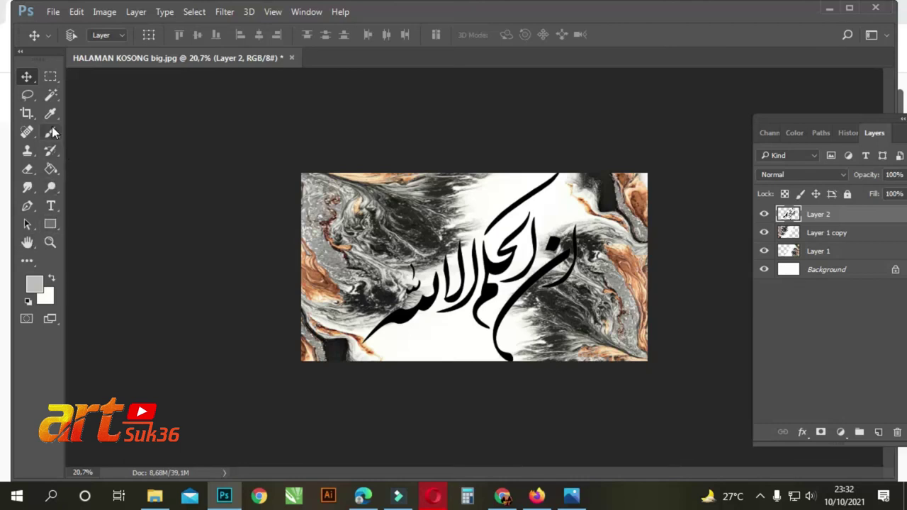
Sample a dark grey from the right-hand marble as the foreground colour
click(40, 286)
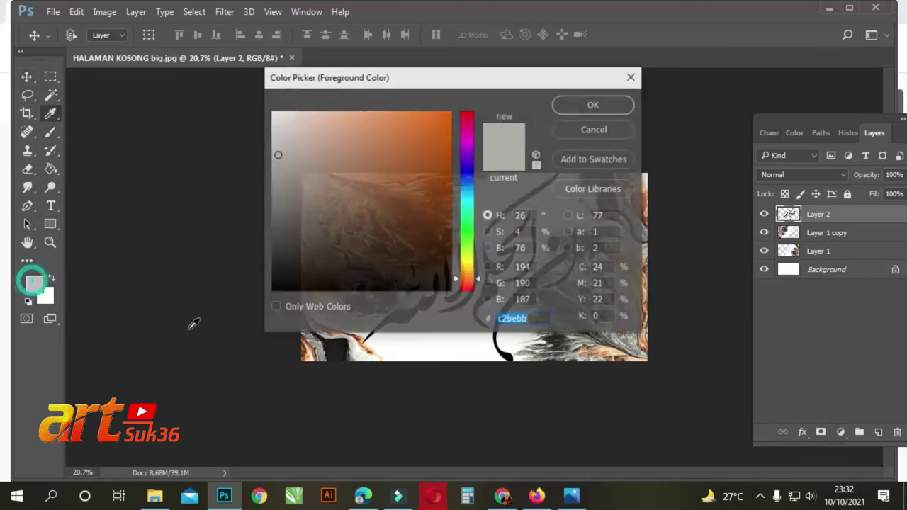
drag(524, 75, 248, 288)
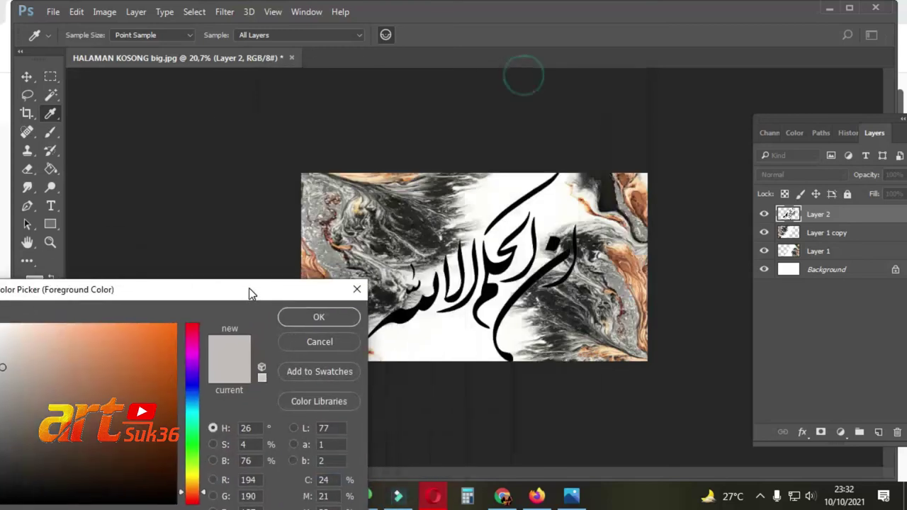
click(545, 289)
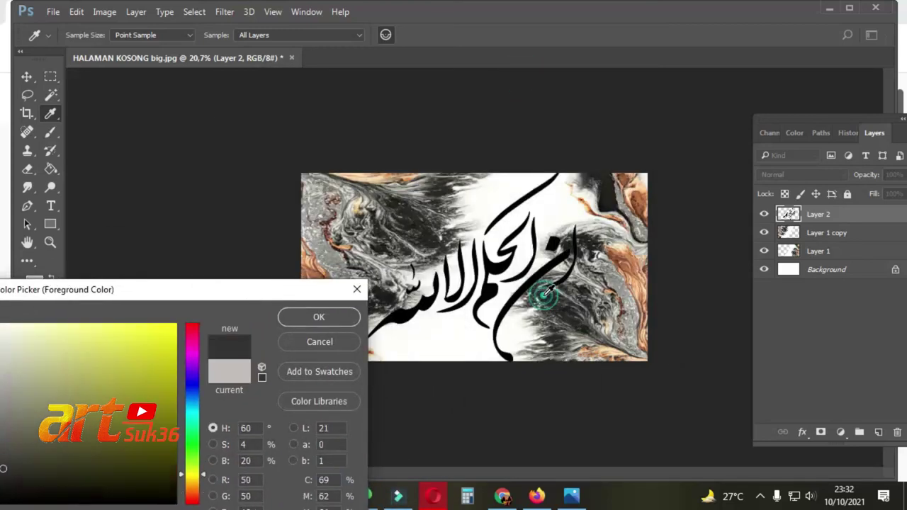
click(319, 319)
key(v)
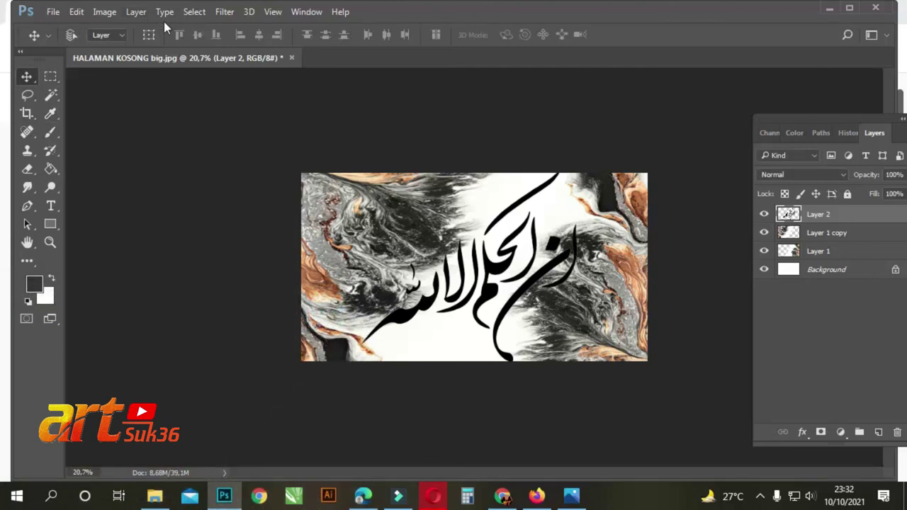
Apply a dark grey to white Gradient Map to the lettering on Layer 2
click(104, 12)
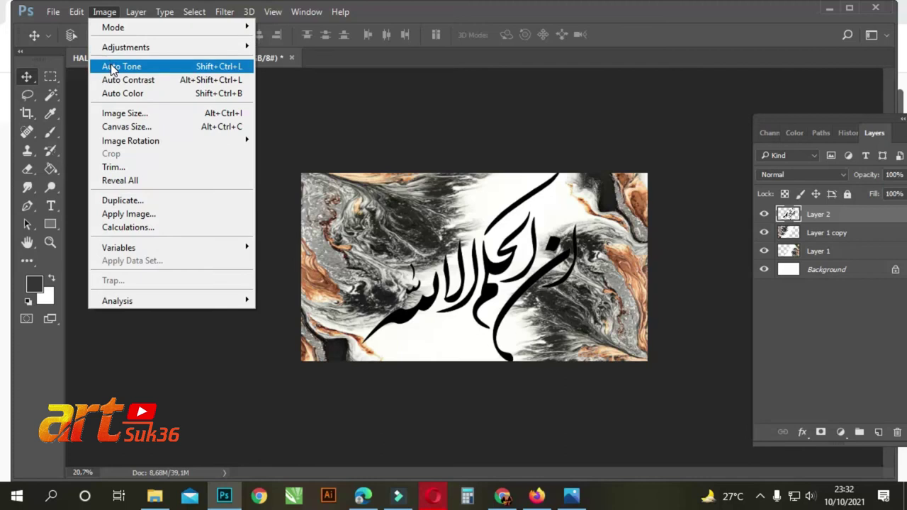
mouse_move(122, 48)
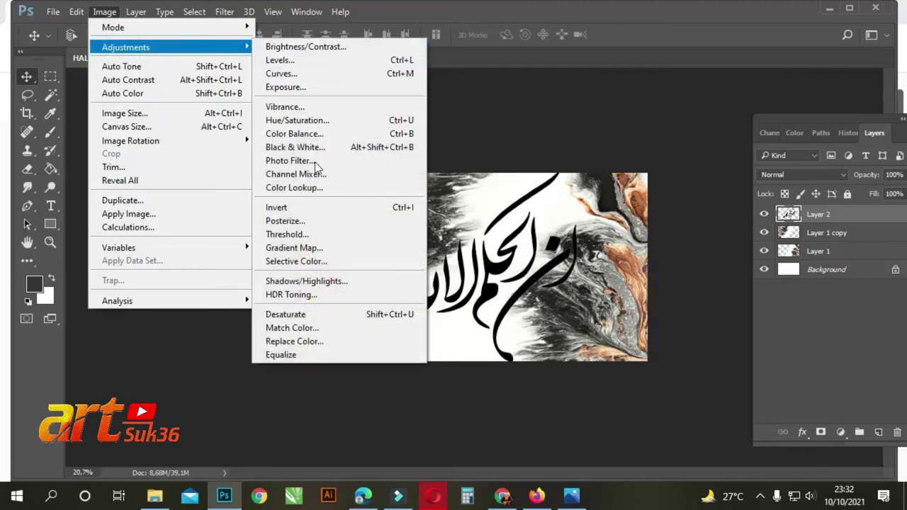
click(321, 247)
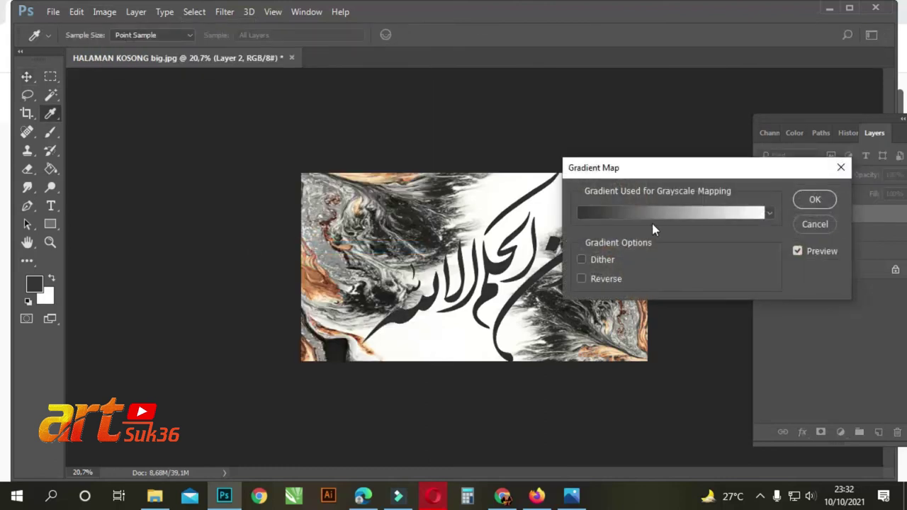
click(810, 197)
key(v)
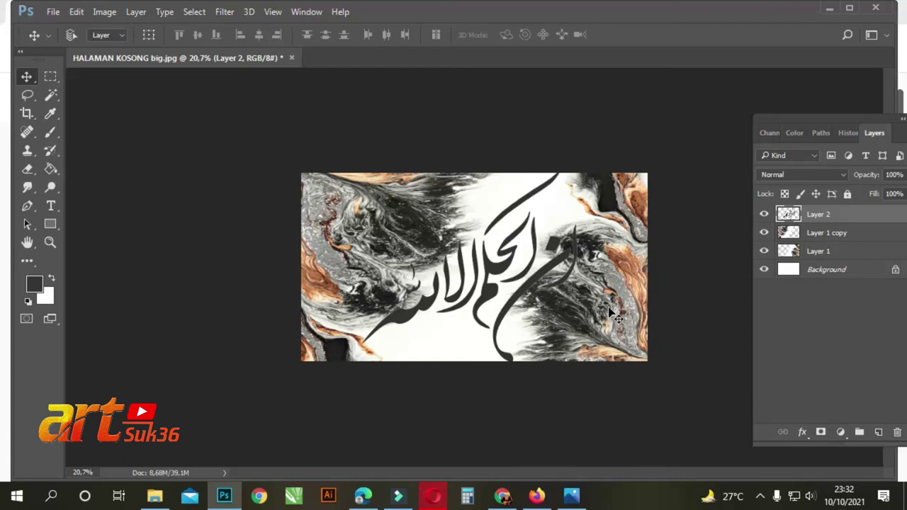
Fade the left marble on Layer 1 copy by setting its fill to 70% and its opacity to 64%
click(374, 218)
drag(856, 117, 828, 106)
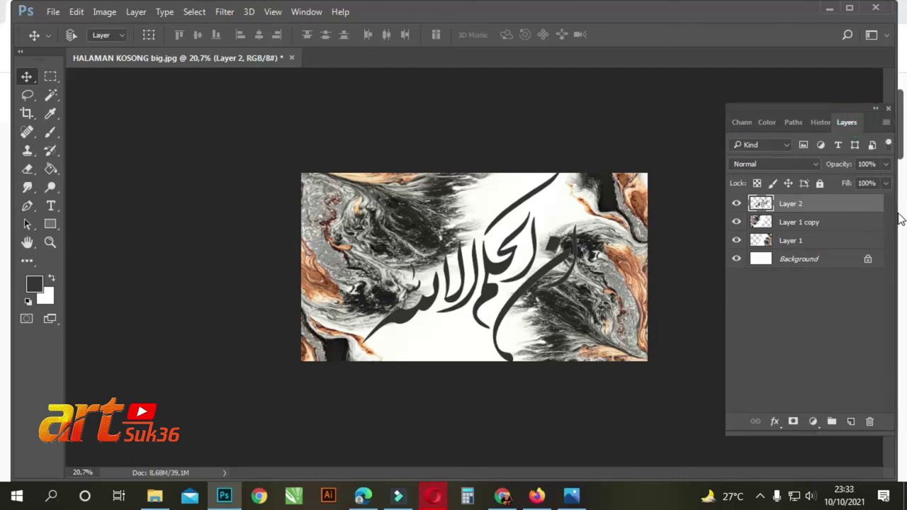
click(886, 183)
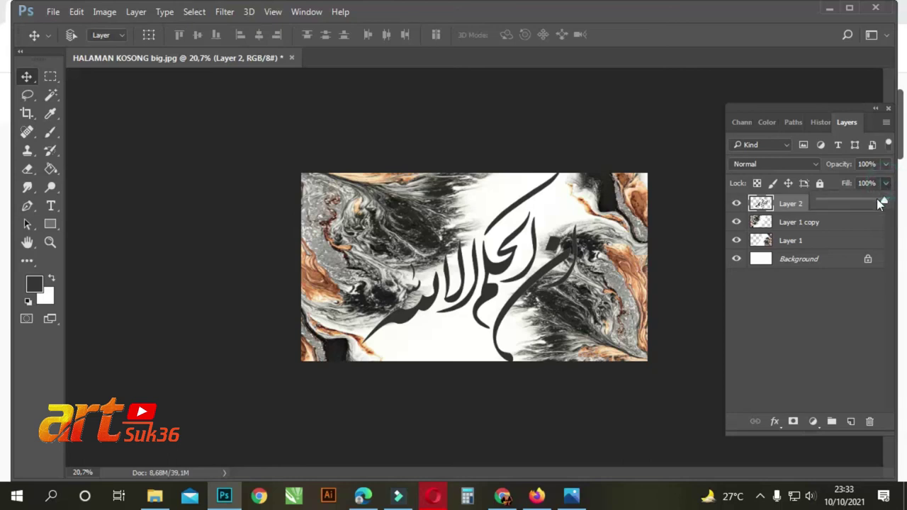
click(826, 224)
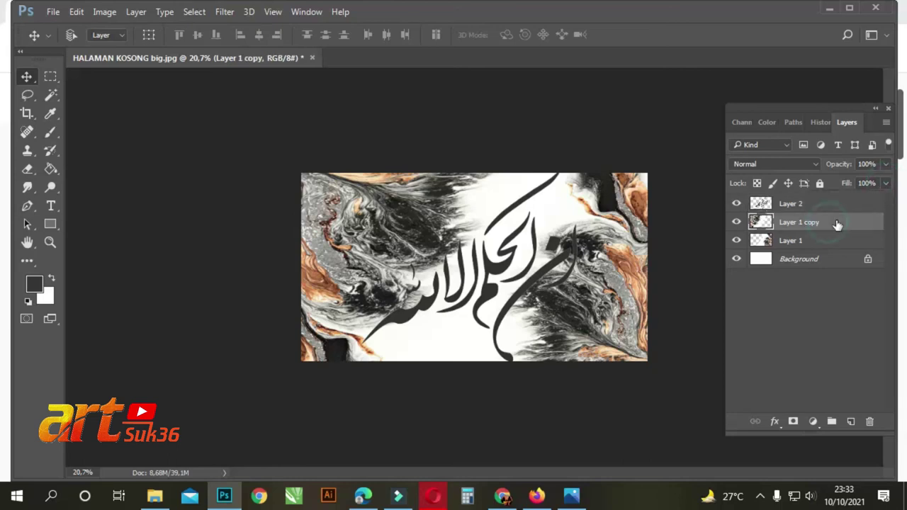
click(886, 183)
click(883, 201)
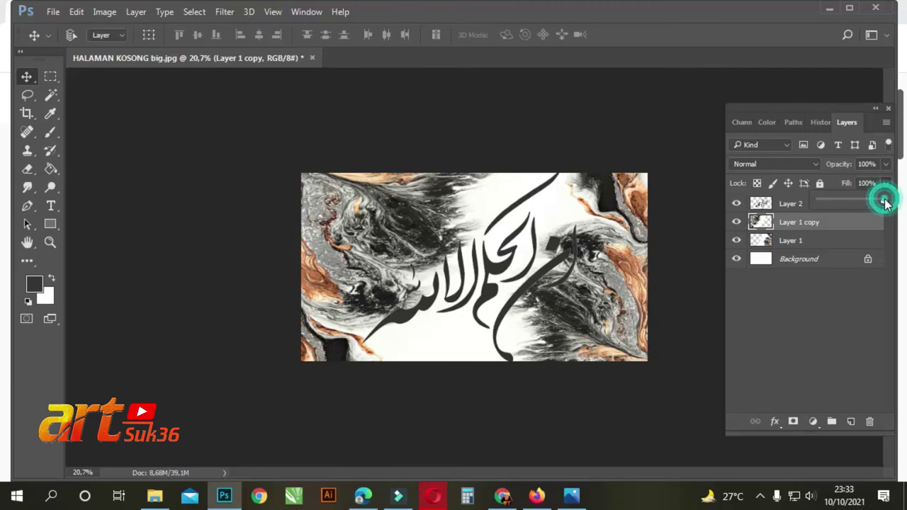
drag(883, 204, 870, 204)
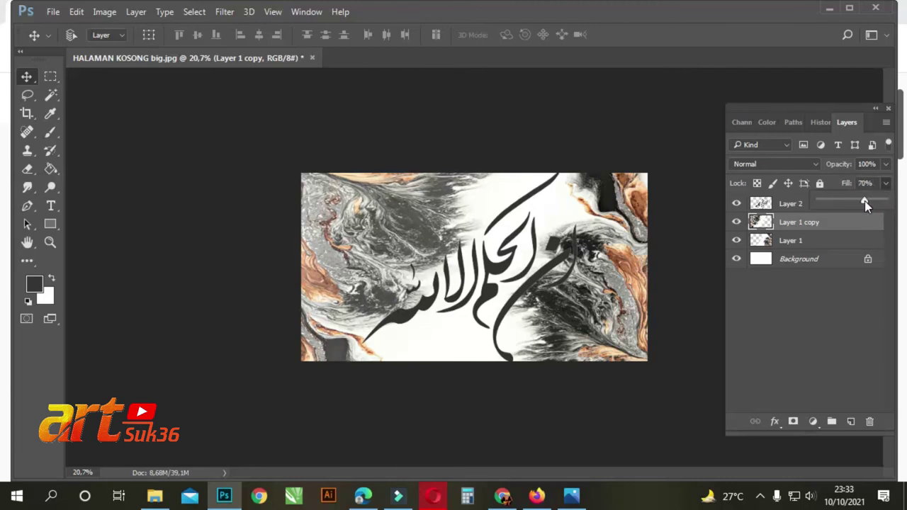
click(743, 280)
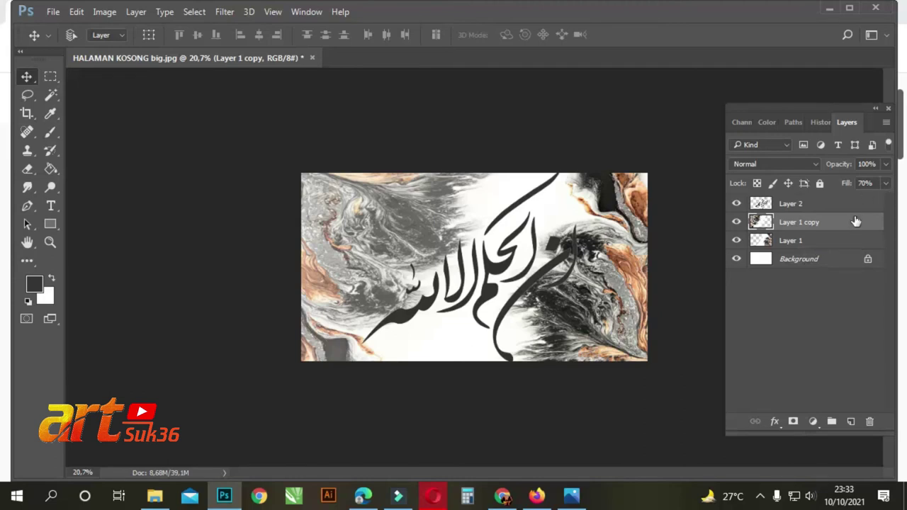
click(886, 184)
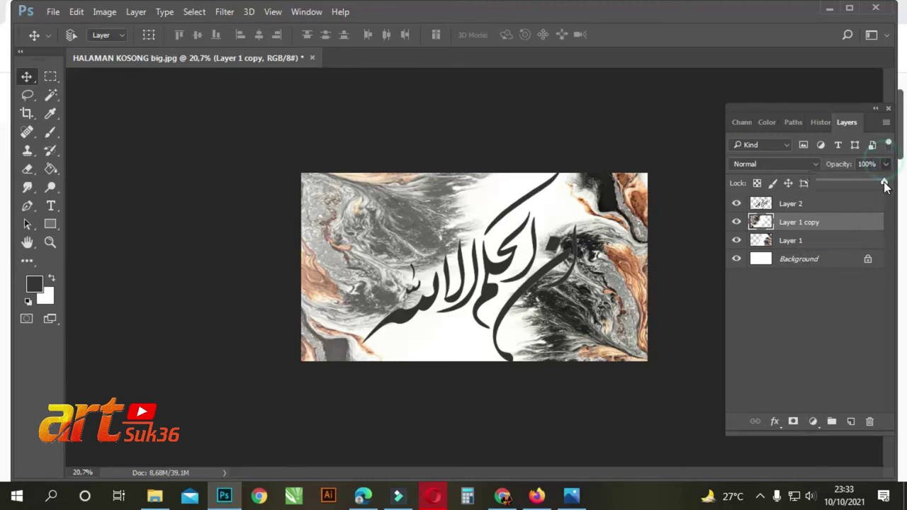
drag(864, 182, 861, 182)
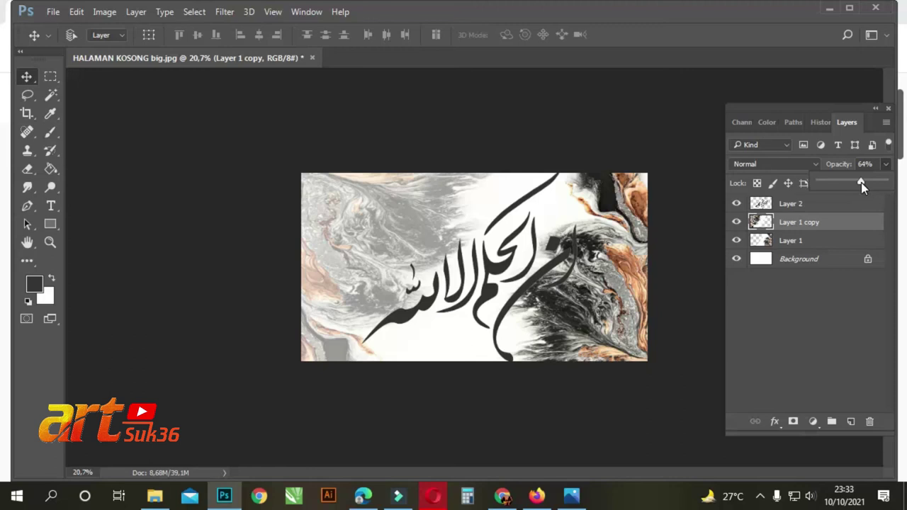
Select the lettering's Layer 2 and set the foreground colour to near-black 090908
click(785, 204)
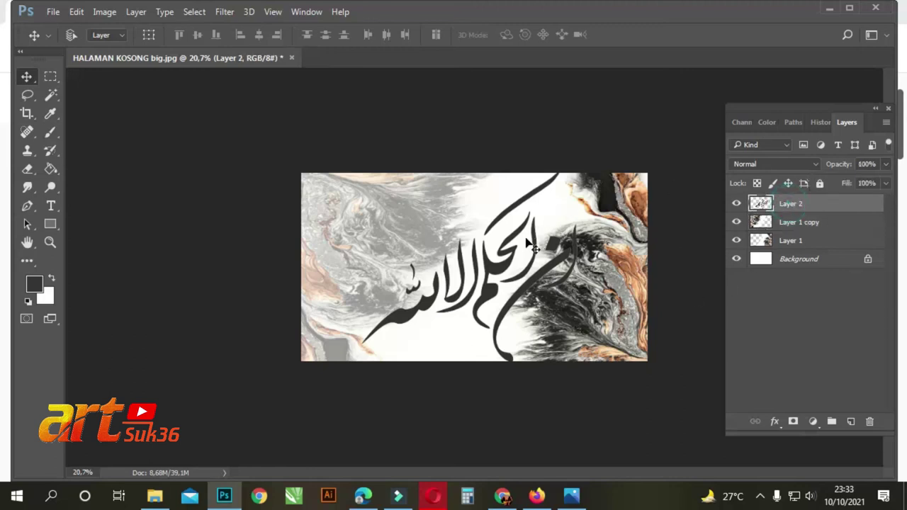
click(32, 284)
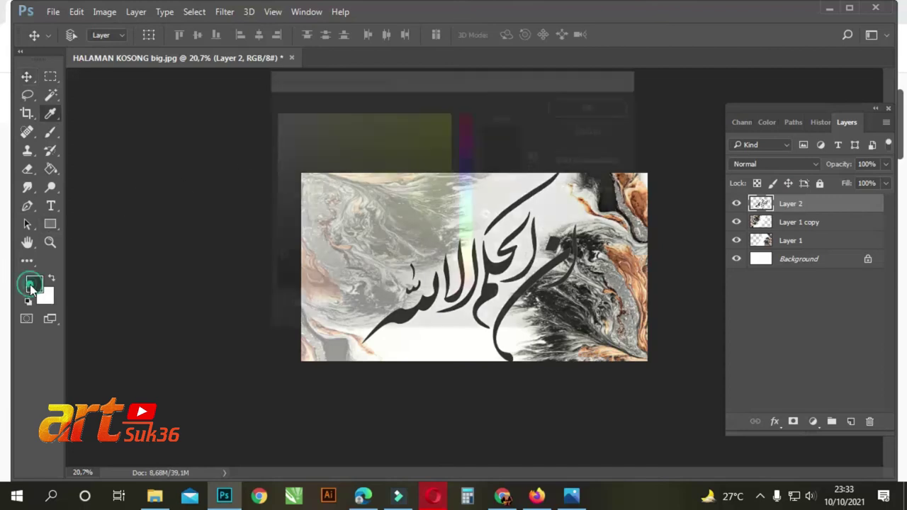
click(282, 284)
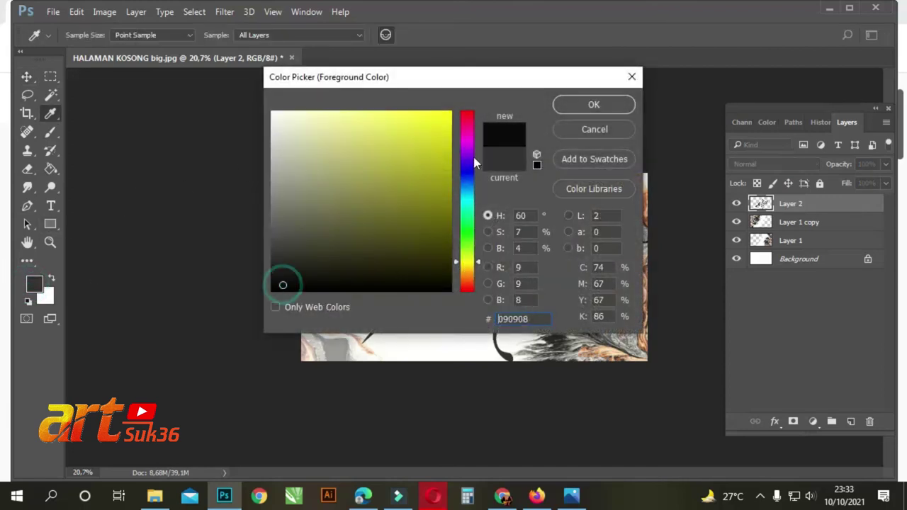
click(571, 103)
key(v)
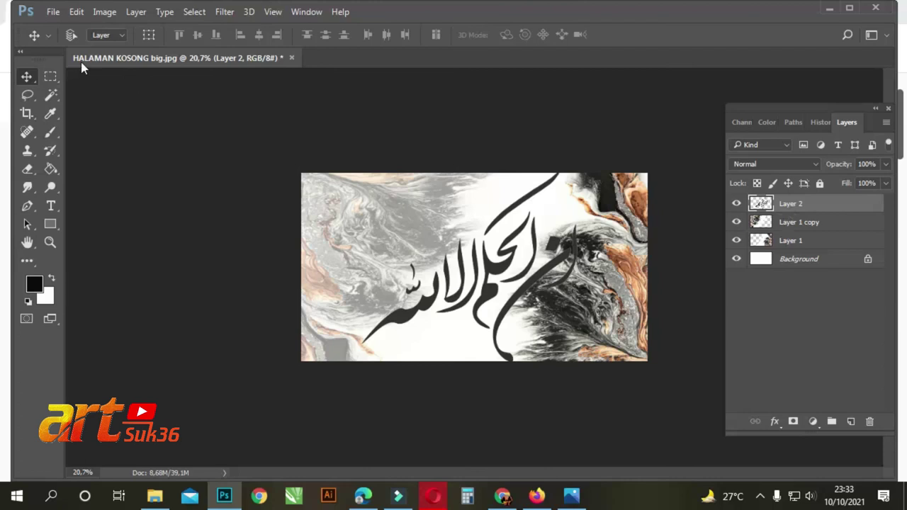
Apply a near-black to white Gradient Map to the lettering, with the dark stop moved close to the white end
click(104, 12)
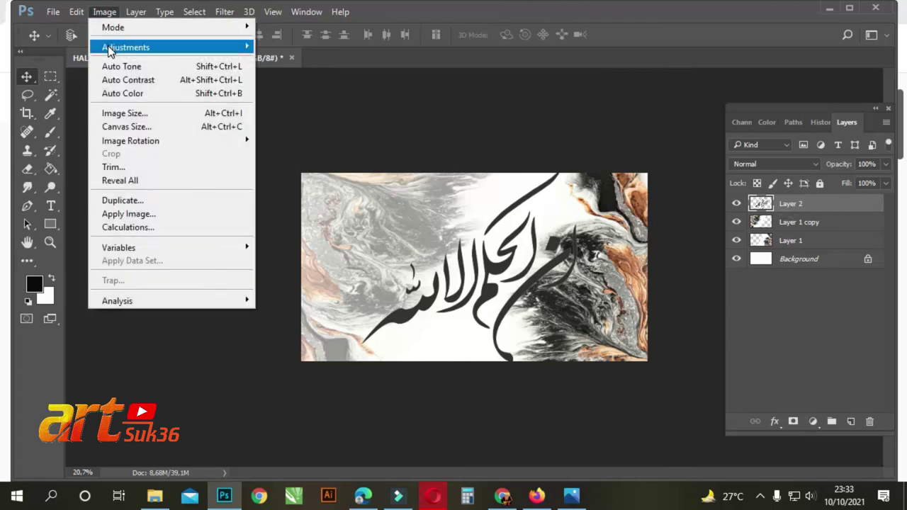
mouse_move(251, 45)
click(326, 248)
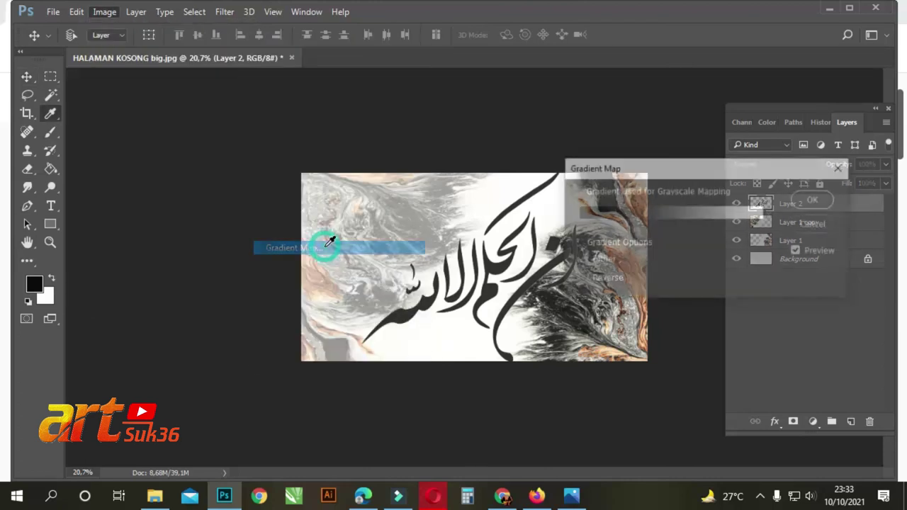
click(584, 214)
drag(316, 289, 544, 290)
click(587, 92)
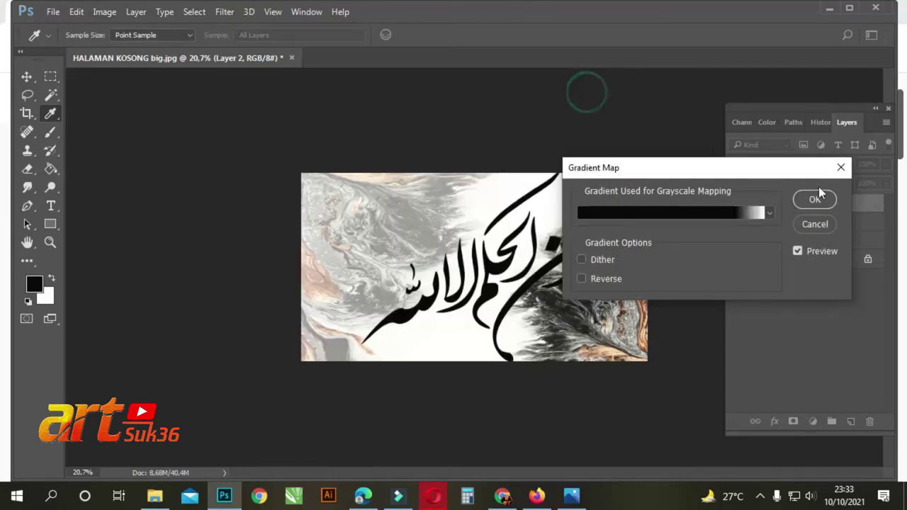
click(815, 200)
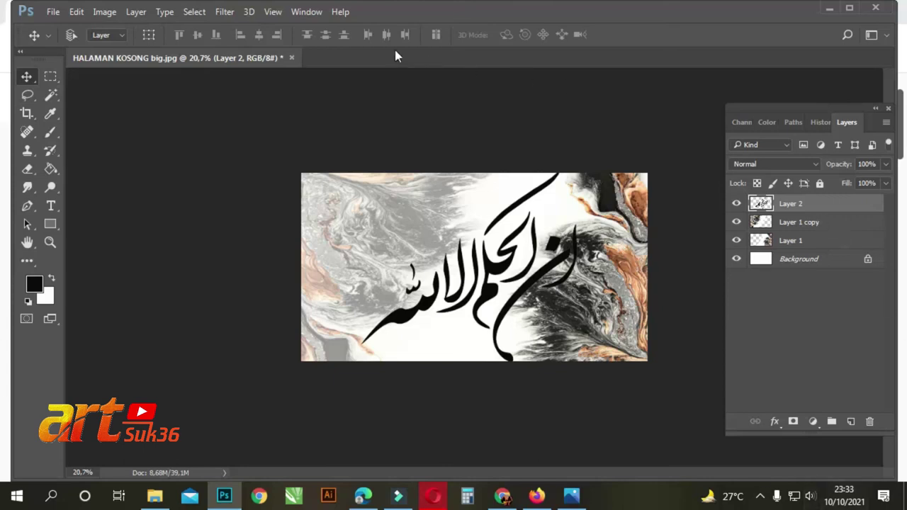
Resize the lettering on Layer 2 to 107.93% width and 97% height with Free Transform
click(517, 202)
key(ctrl+t)
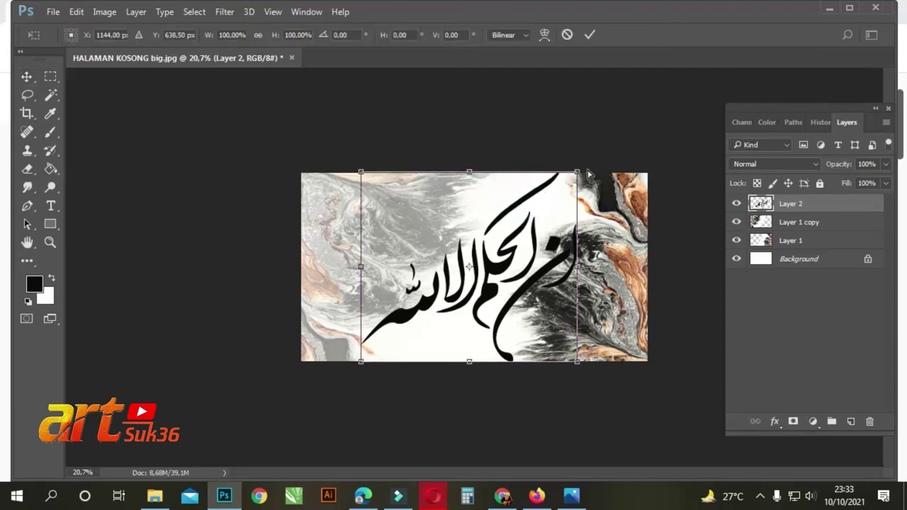
mouse_move(578, 173)
mouse_down()
mouse_move(579, 181)
mouse_move(592, 178)
mouse_up()
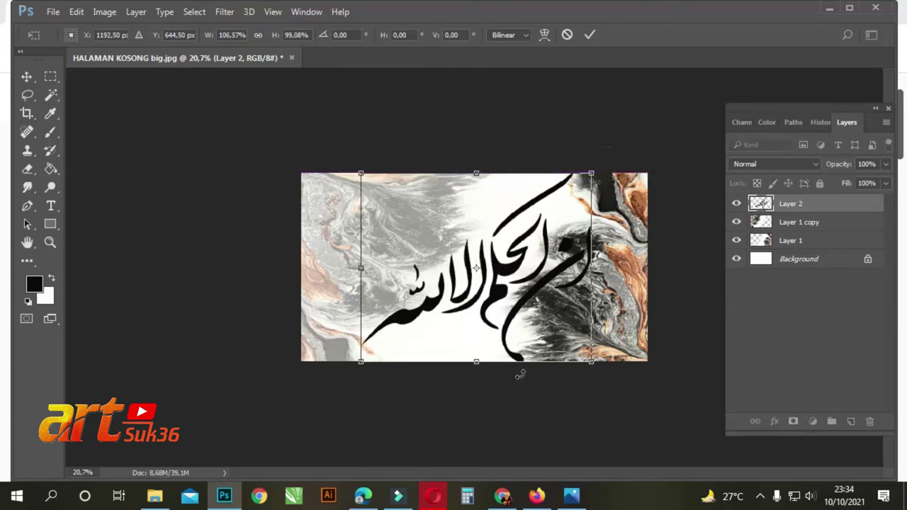
mouse_move(492, 363)
mouse_down()
mouse_move(478, 352)
mouse_move(492, 351)
mouse_up()
drag(591, 348, 600, 361)
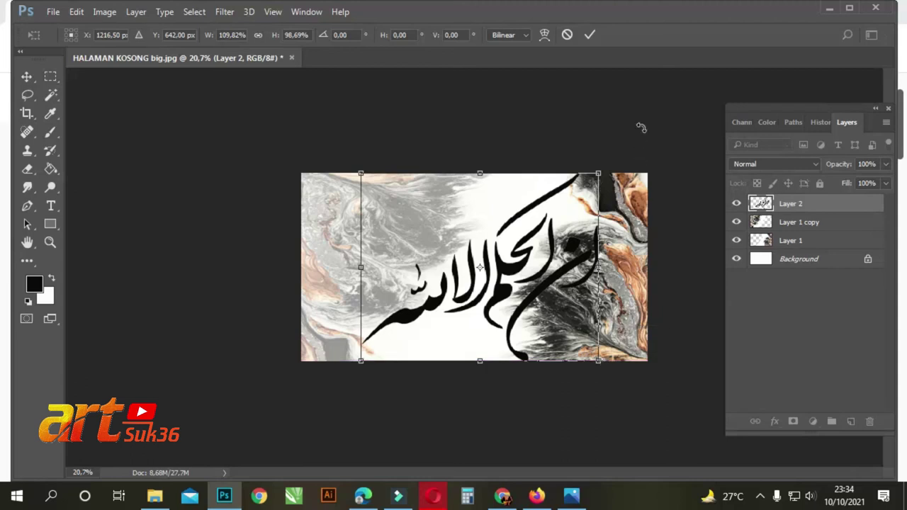
drag(600, 174, 594, 176)
Nudge the transformed lettering slightly up and right to X 1212.50 px, Y 639.00 px, and apply the transform
key(Up)
key(Up)
key(Up)
key(Up)
key(Up)
key(Up)
key(Up)
key(Up)
key(Up)
key(Up)
key(Up)
key(Up)
key(Up)
key(Up)
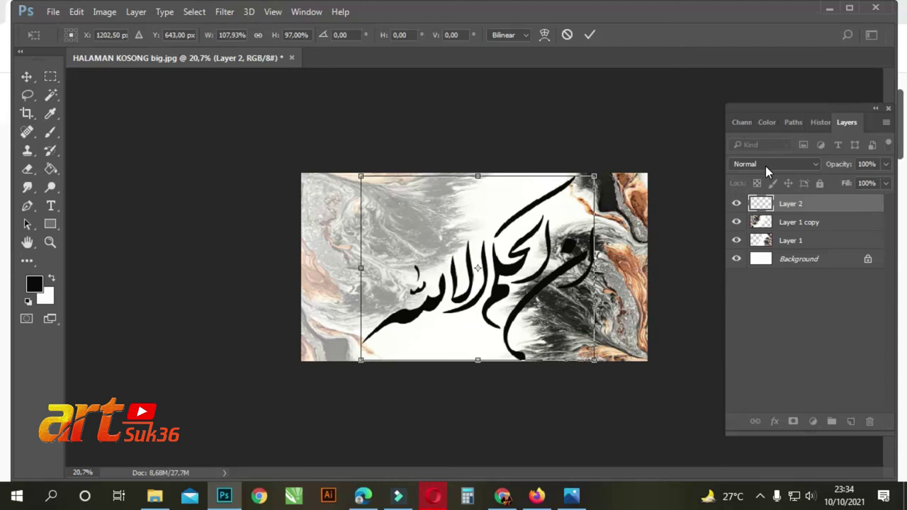
key(Right)
key(Right)
key(Right)
key(Right)
key(Right)
key(Right)
key(Right)
key(Right)
key(Right)
key(Right)
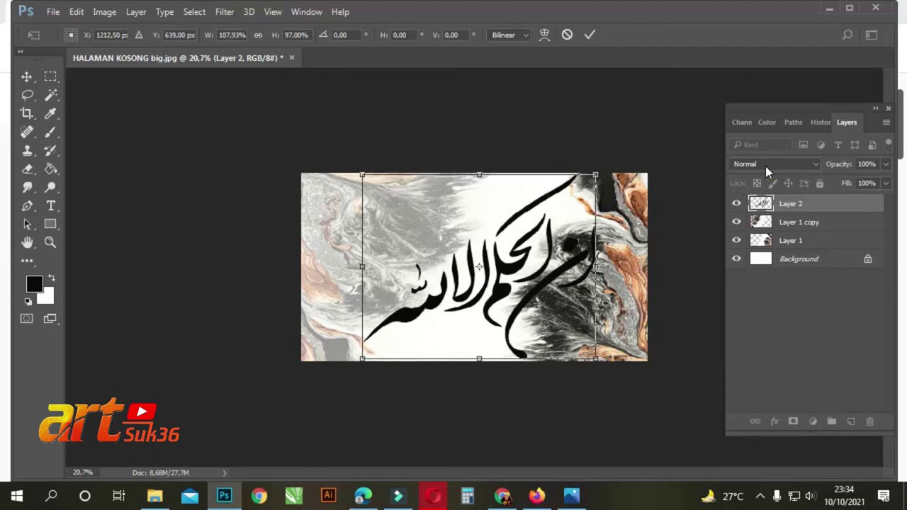
key(Return)
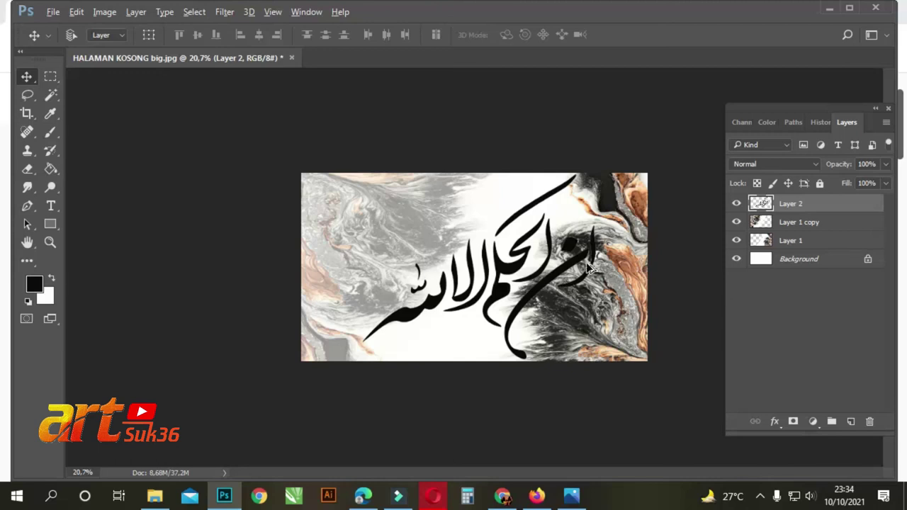
Select all the black lettering strokes on Layer 2 with the Magic Wand, extending the selection to similar pixels
scroll(588, 267, up, 1)
scroll(587, 266, up, 3)
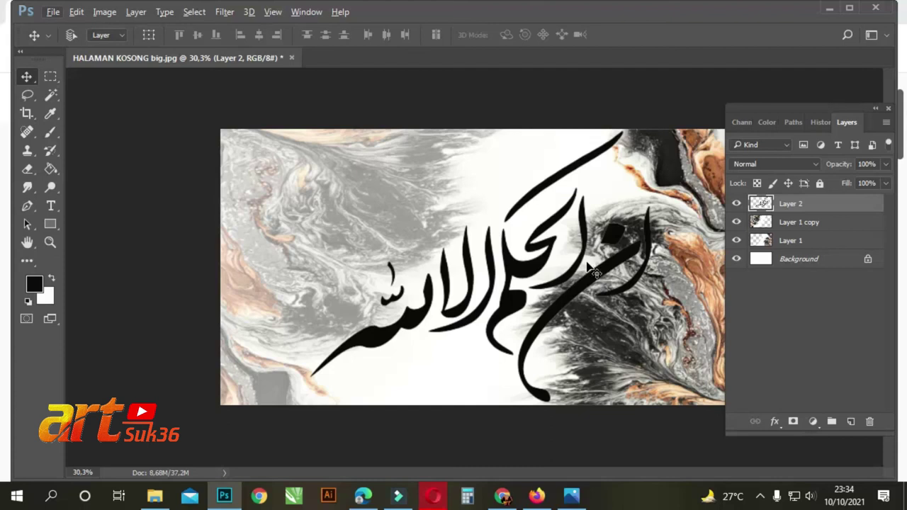
click(50, 96)
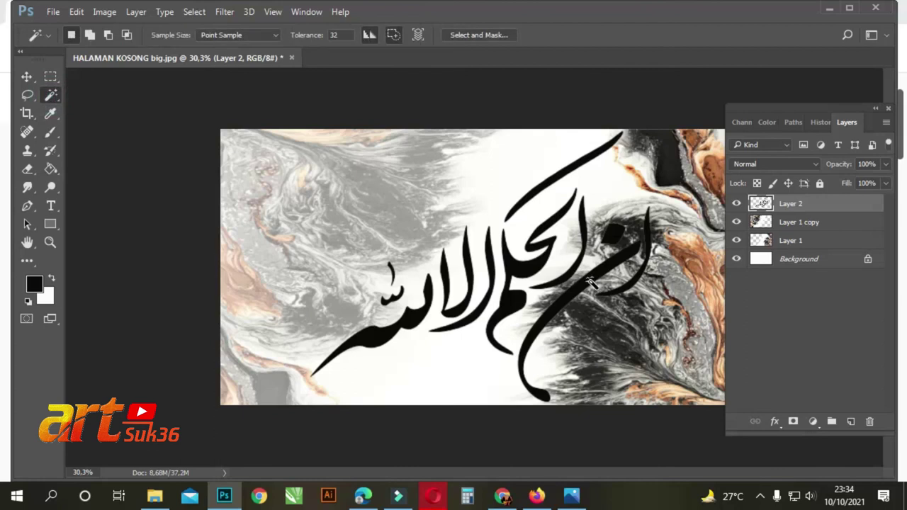
click(574, 295)
right_click(575, 293)
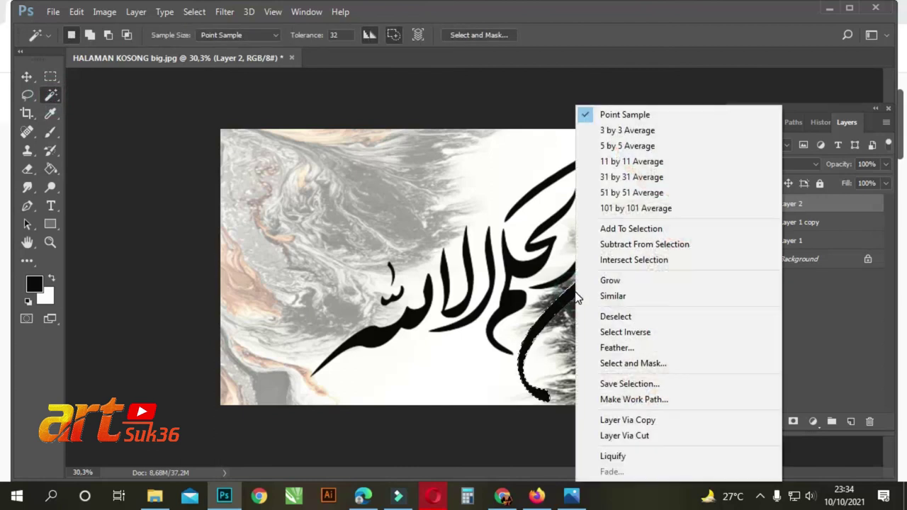
click(621, 298)
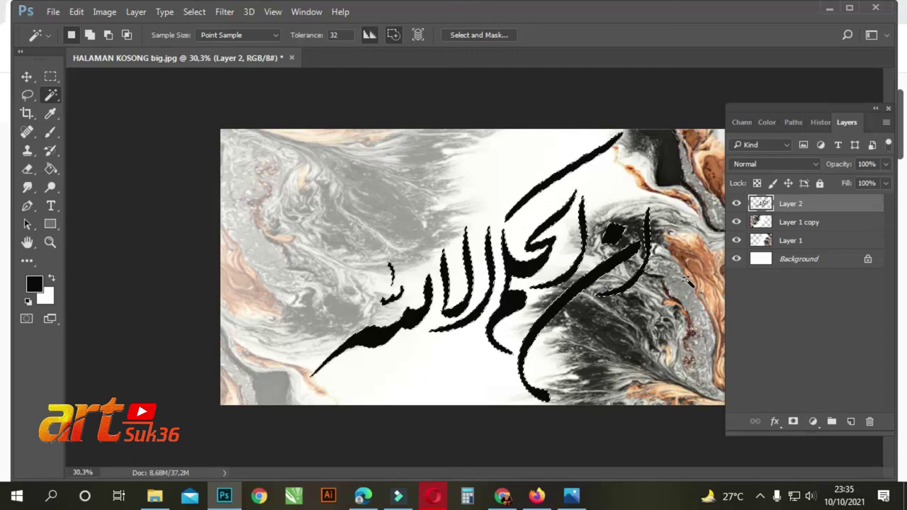
drag(796, 242, 852, 422)
click(792, 245)
drag(792, 245, 792, 200)
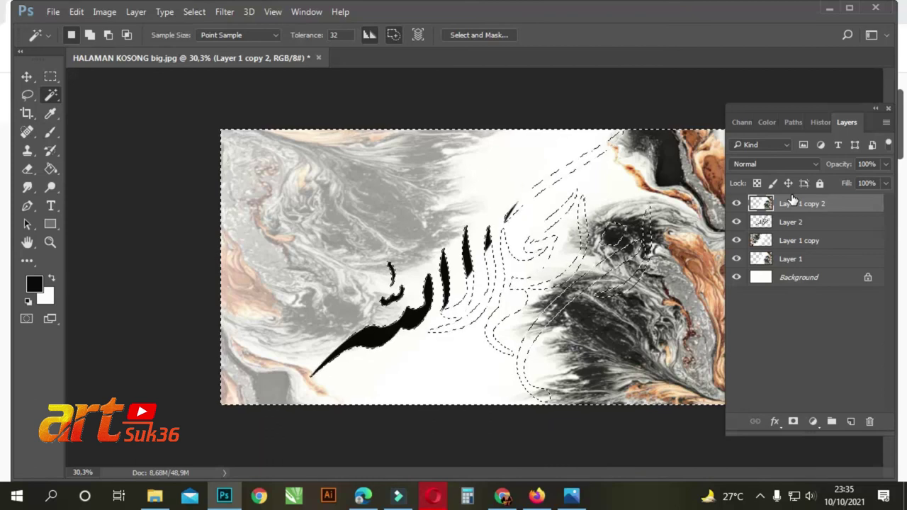
key(Delete)
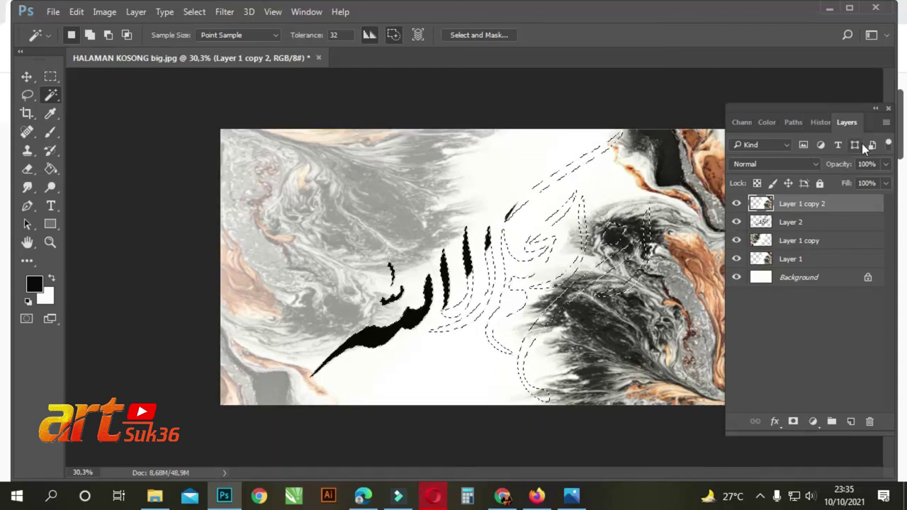
click(737, 204)
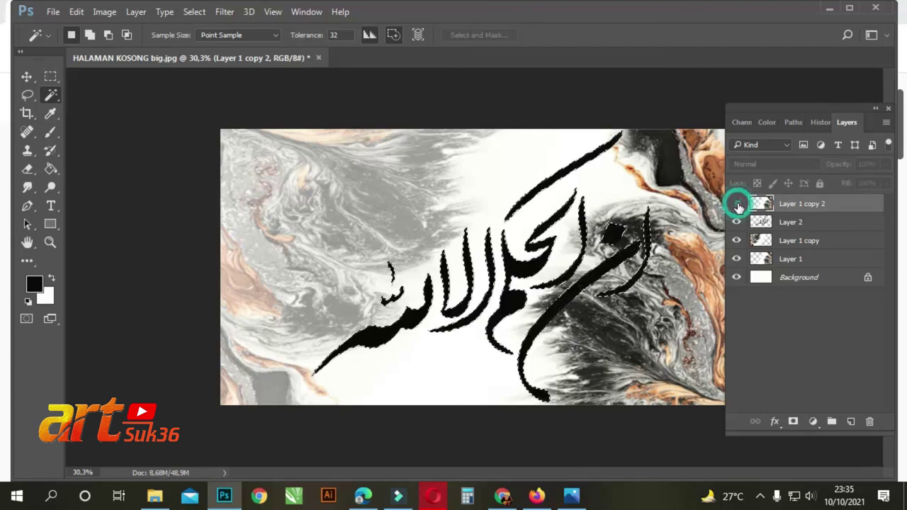
click(737, 204)
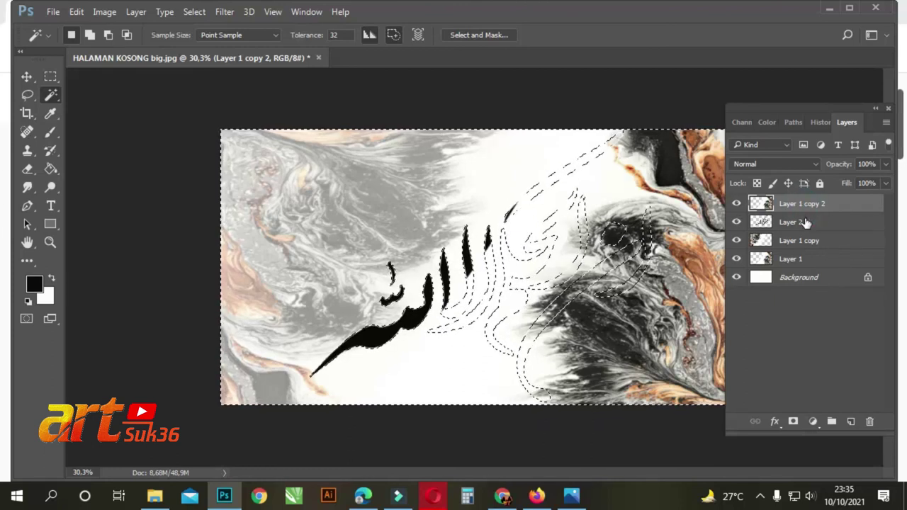
drag(801, 205, 871, 421)
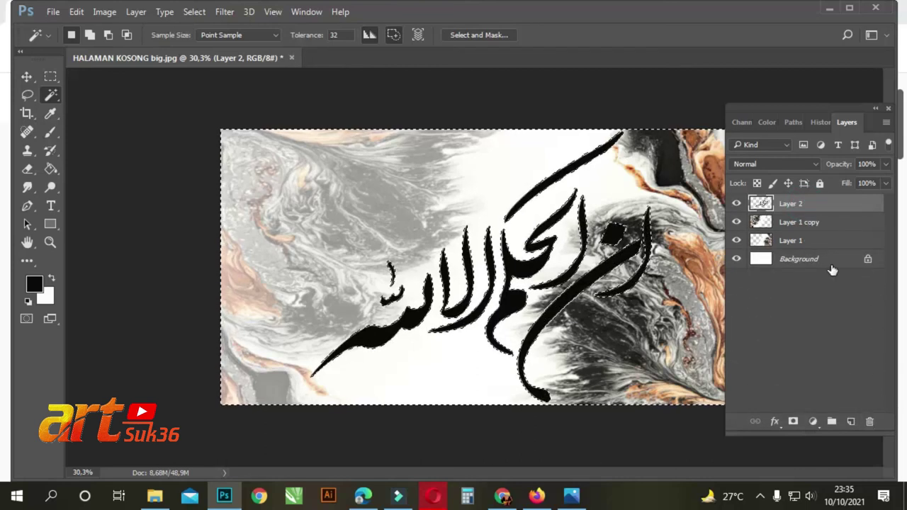
Duplicate Layer 1 above Layer 2, erase the copy's marble outside the lettering shape, and deselect
drag(796, 242, 851, 422)
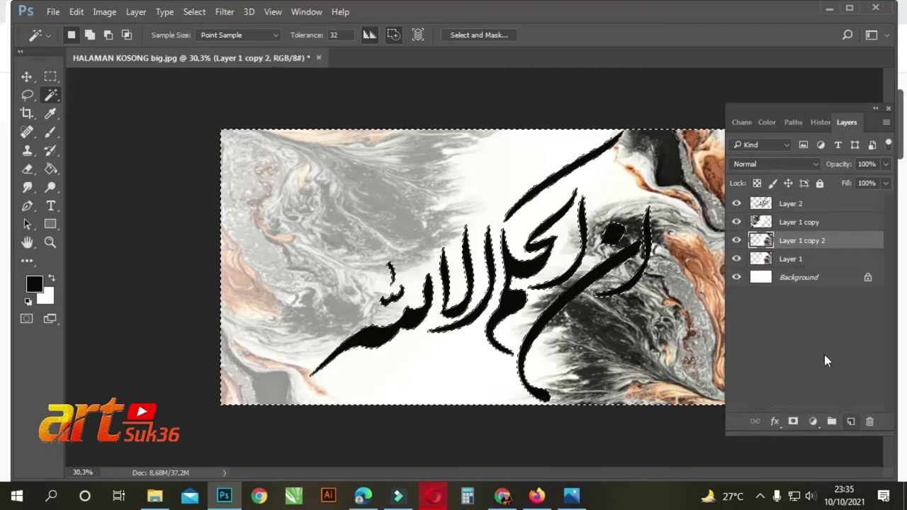
drag(790, 240, 786, 203)
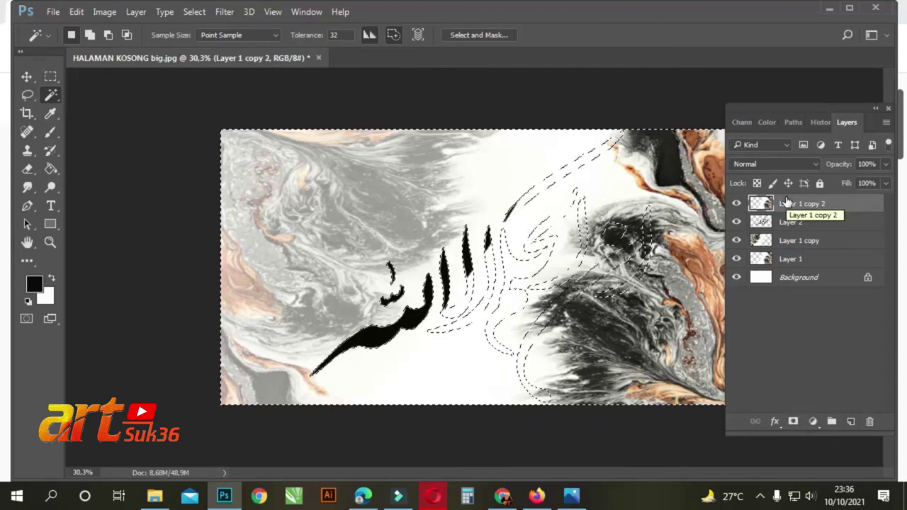
click(736, 204)
click(738, 204)
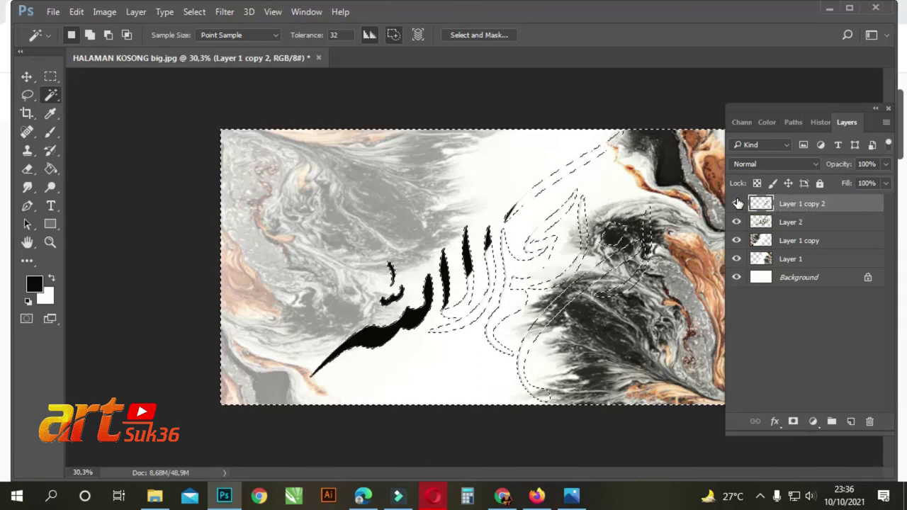
key(ctrl+d)
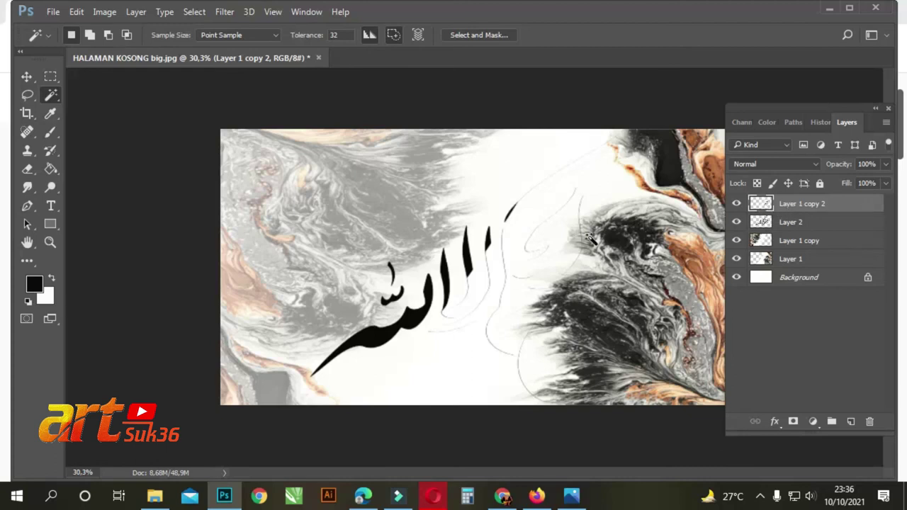
click(26, 75)
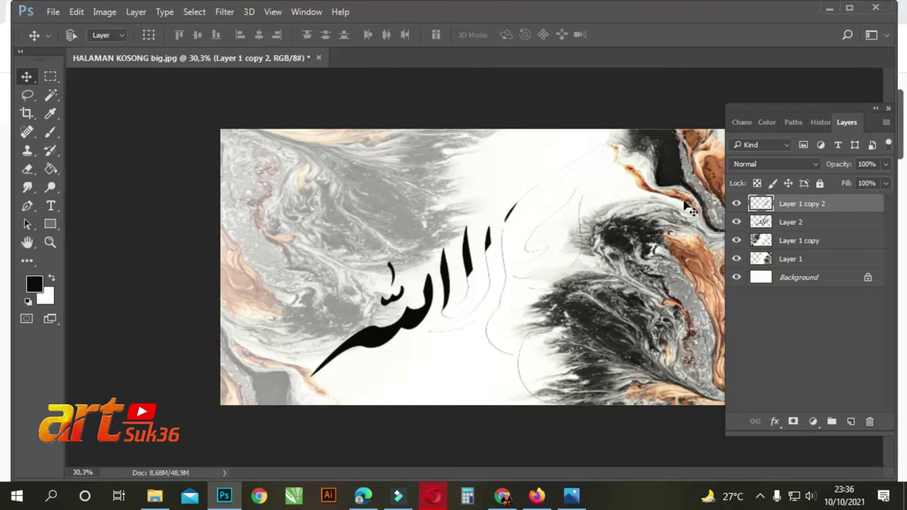
Give Layer 1 copy 2 a layer style with Bevel & Emboss, Inner Shadow, Satin, Color Overlay and Drop Shadow
double_click(763, 204)
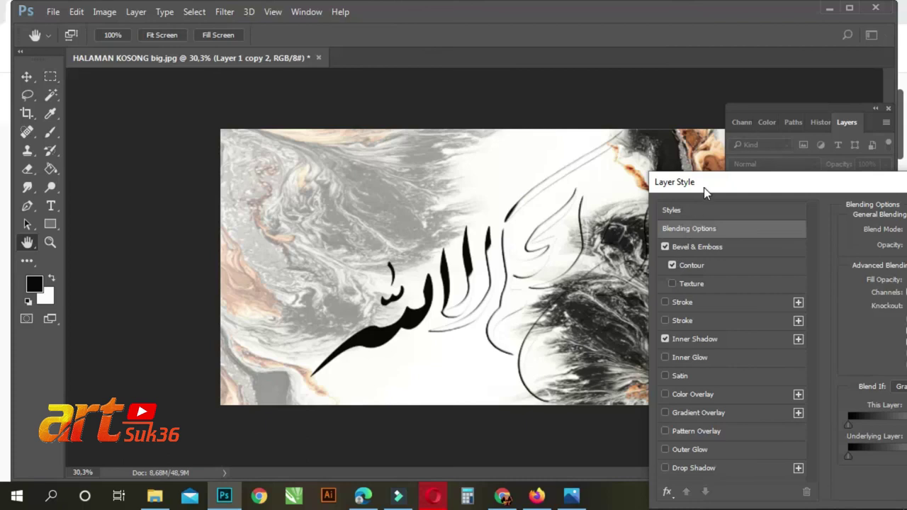
drag(705, 192, 762, 316)
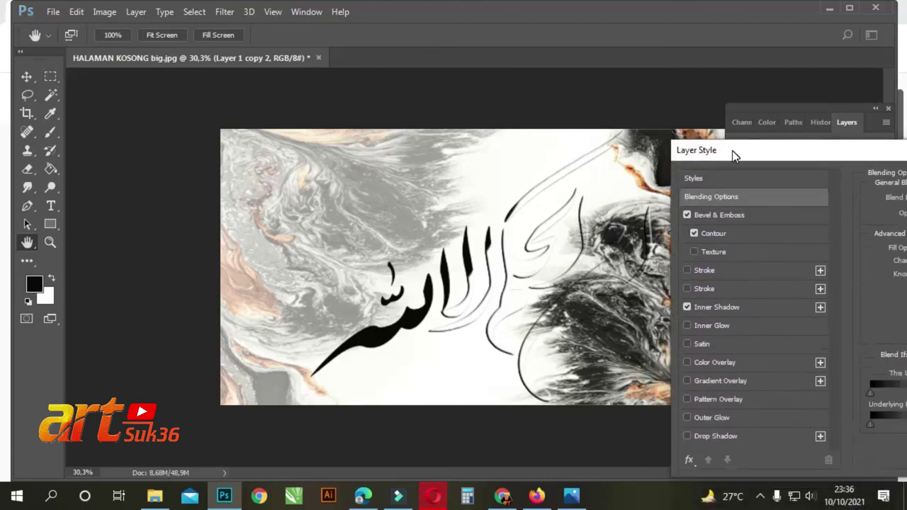
click(687, 326)
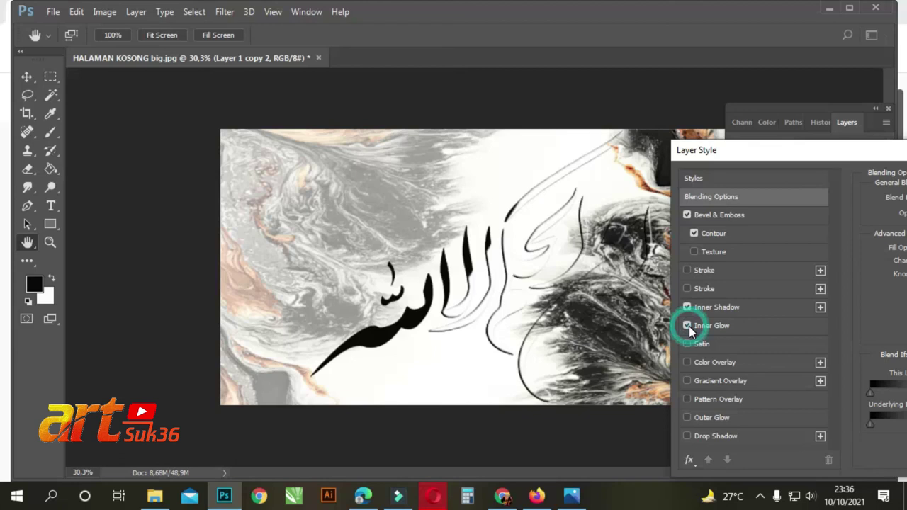
click(686, 341)
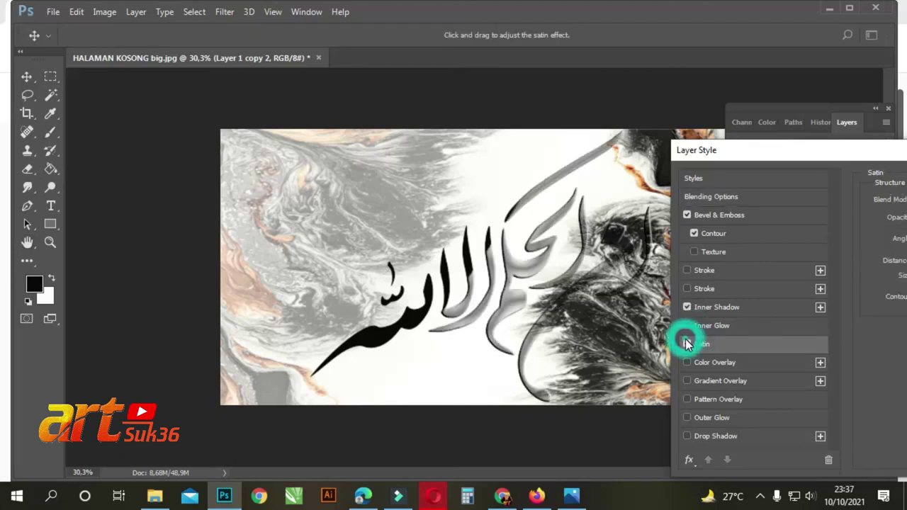
mouse_move(754, 159)
mouse_down()
mouse_move(693, 381)
mouse_move(686, 450)
mouse_move(705, 261)
mouse_move(704, 435)
mouse_move(706, 179)
mouse_move(734, 268)
mouse_up()
click(636, 404)
drag(736, 190, 823, 149)
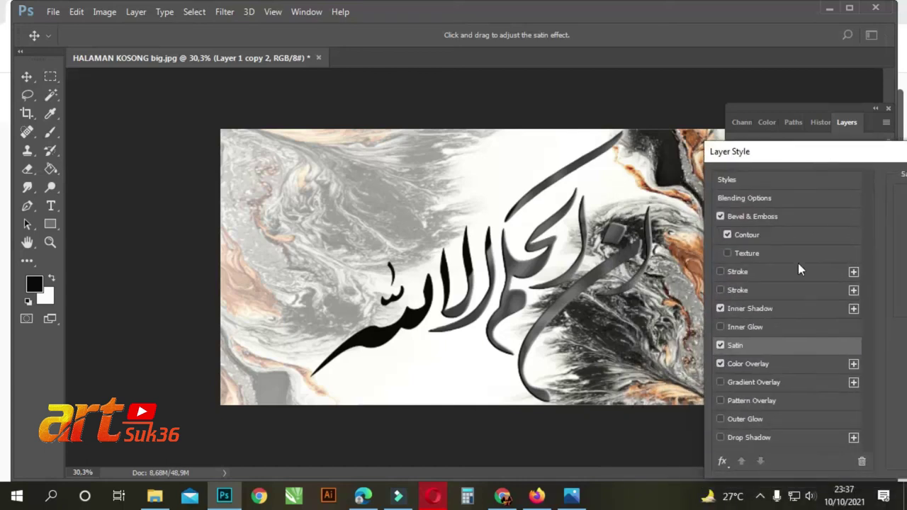
click(721, 382)
key(Return)
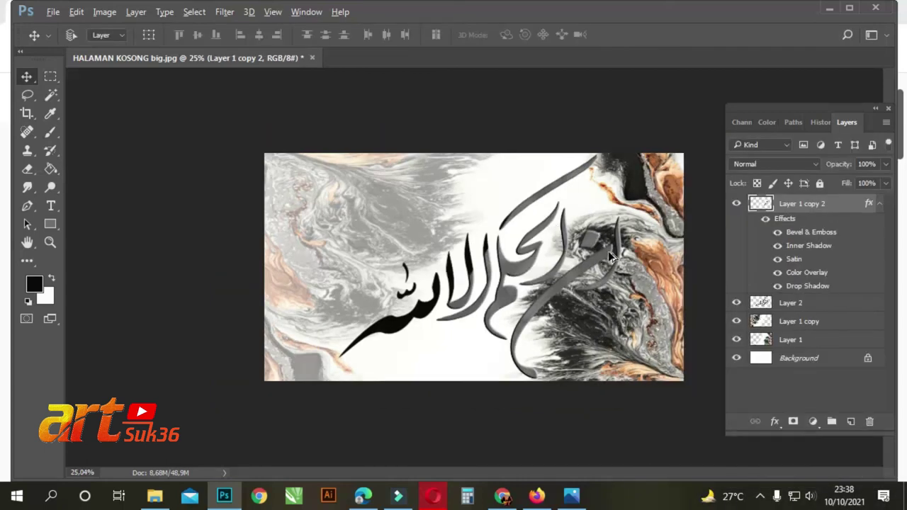
scroll(663, 280, up, 2)
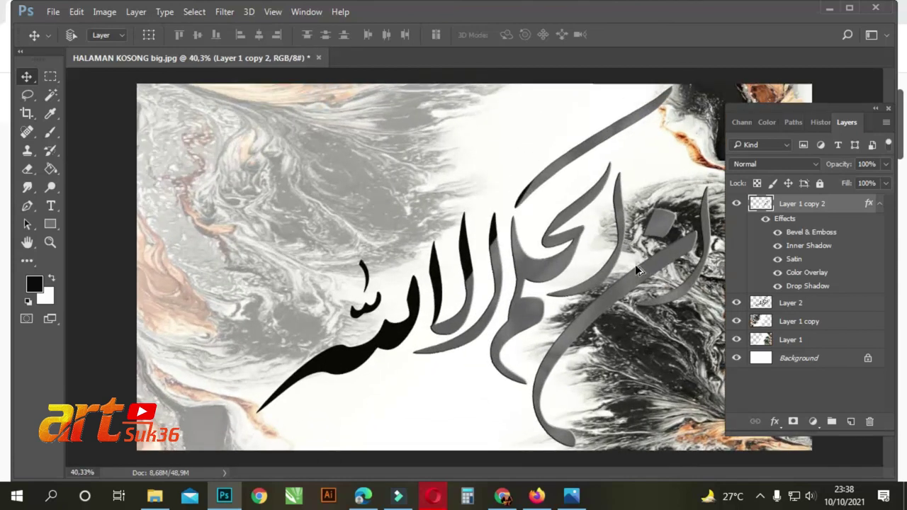
scroll(639, 266, down, 1)
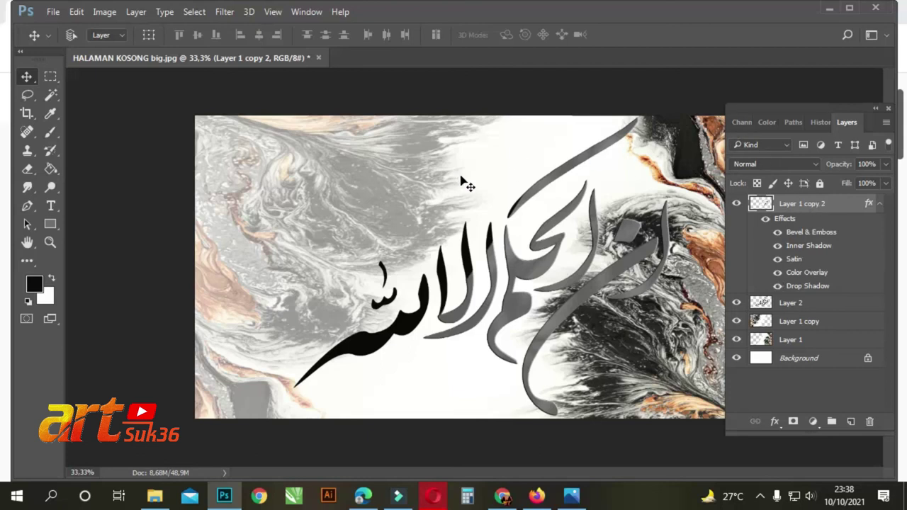
key(ctrl+minus)
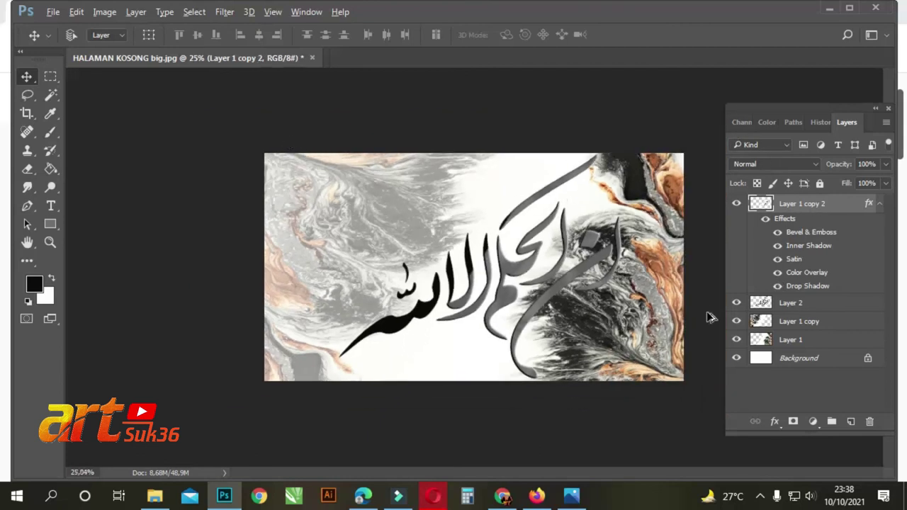
key(ctrl+plus)
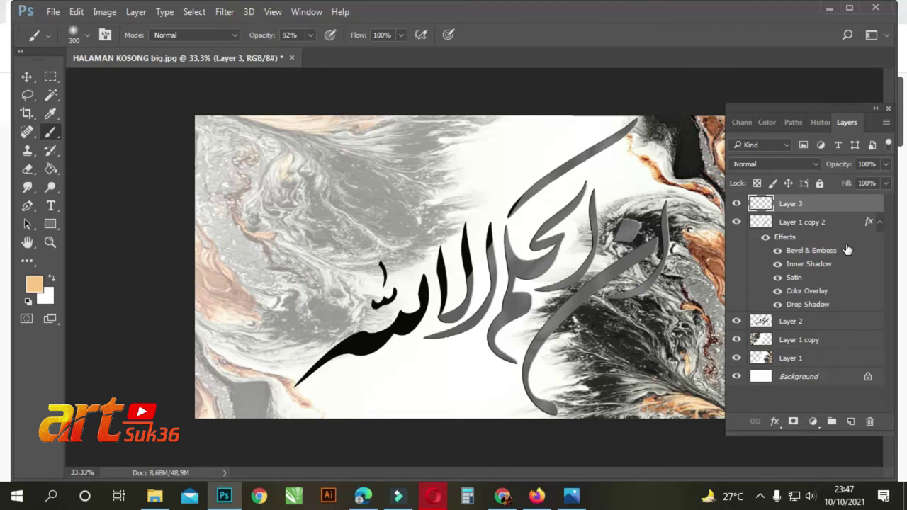
Load the Layer 2 lettering as a selection and make Layer 3 the active layer for painting
click(789, 322)
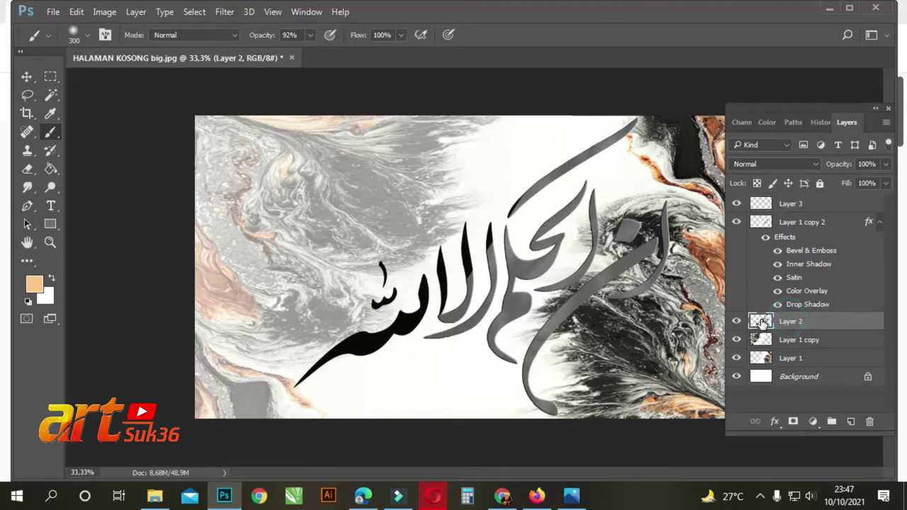
ctrl+click(761, 321)
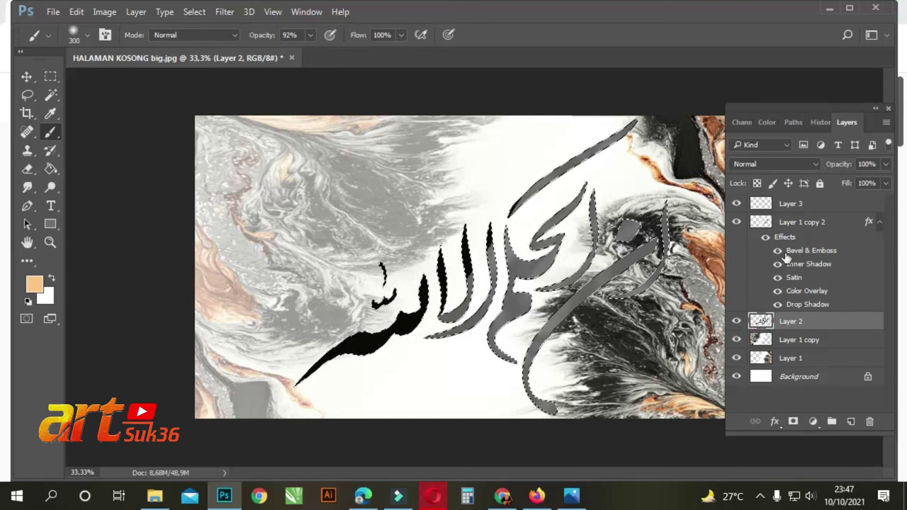
click(796, 204)
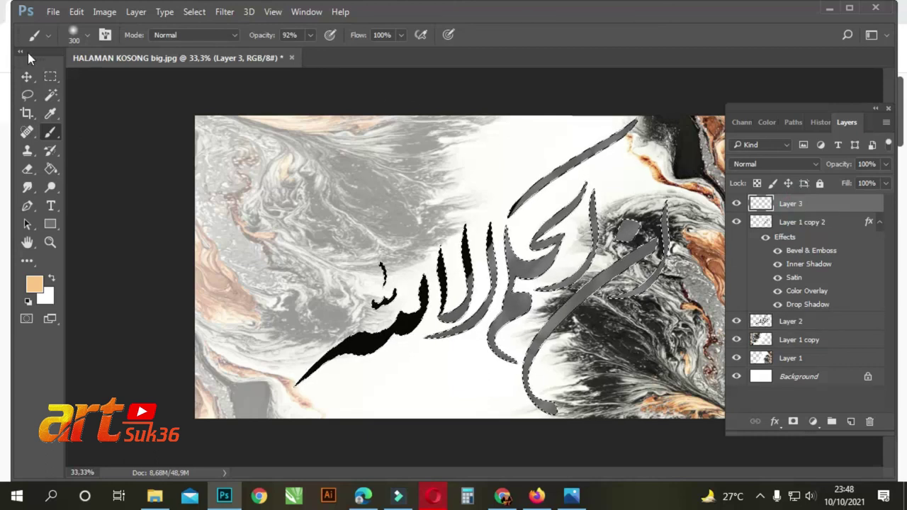
Paint peach along the outer edges of the rightmost upright letter, the dot and the upper diagonal stroke, using a soft 50 px brush
click(74, 34)
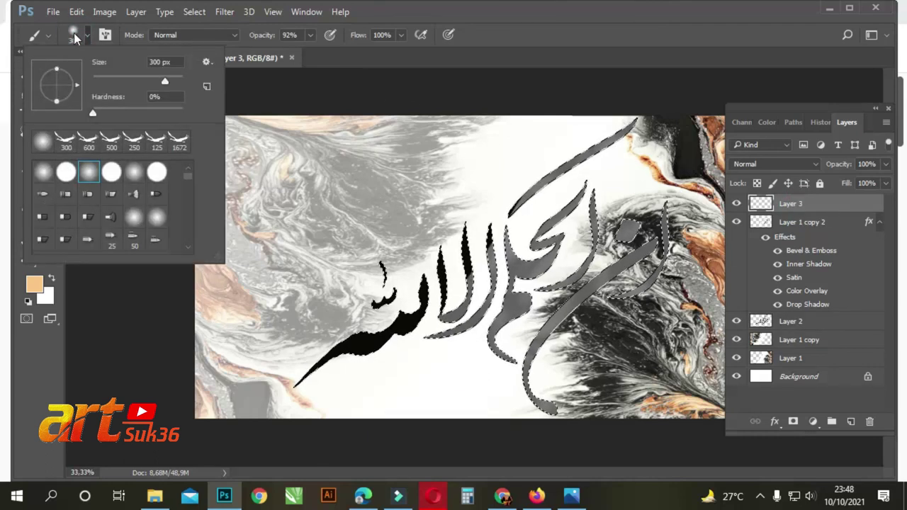
click(44, 147)
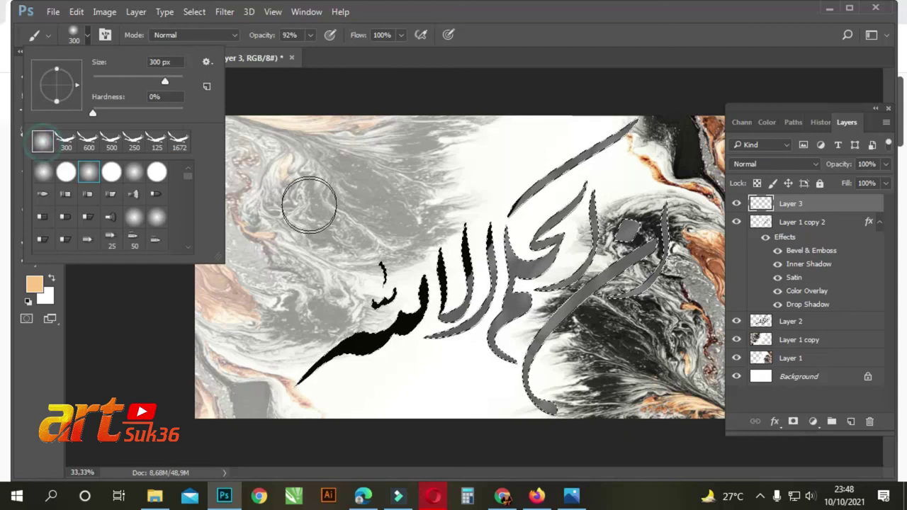
click(523, 82)
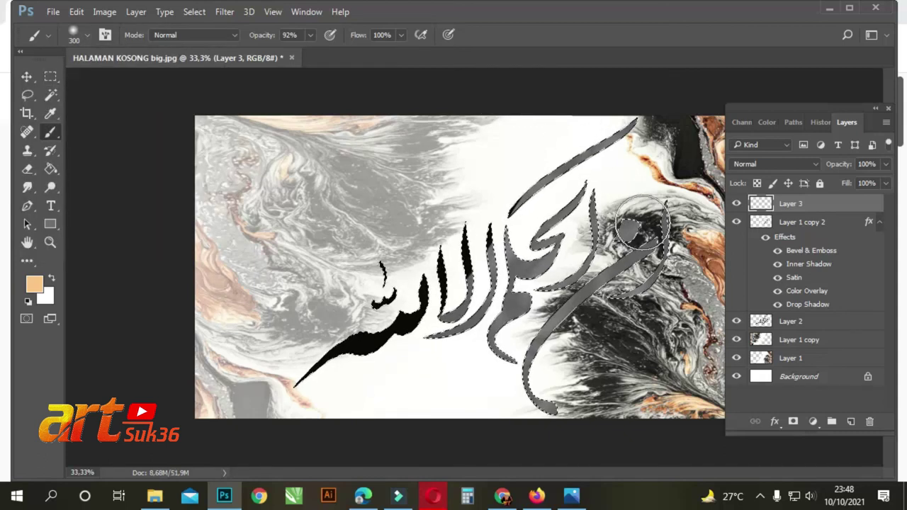
key(ctrl+plus)
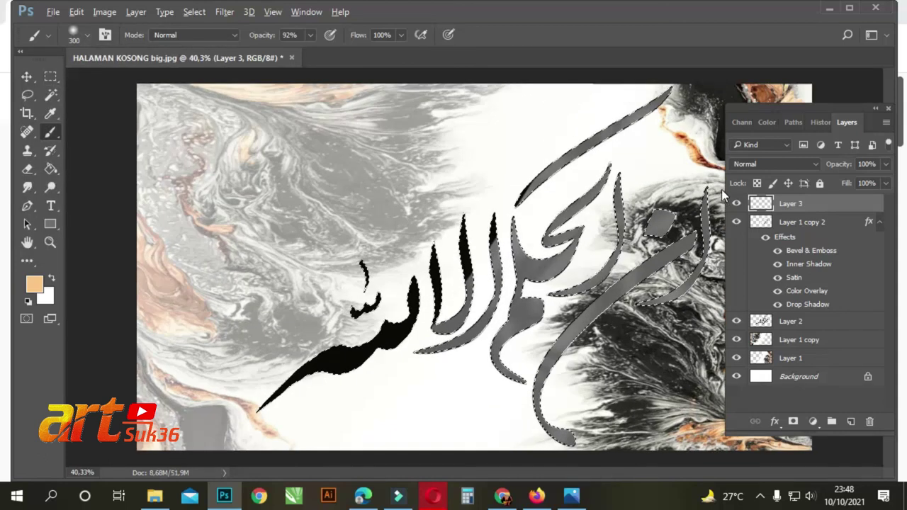
scroll(554, 432, up, 2)
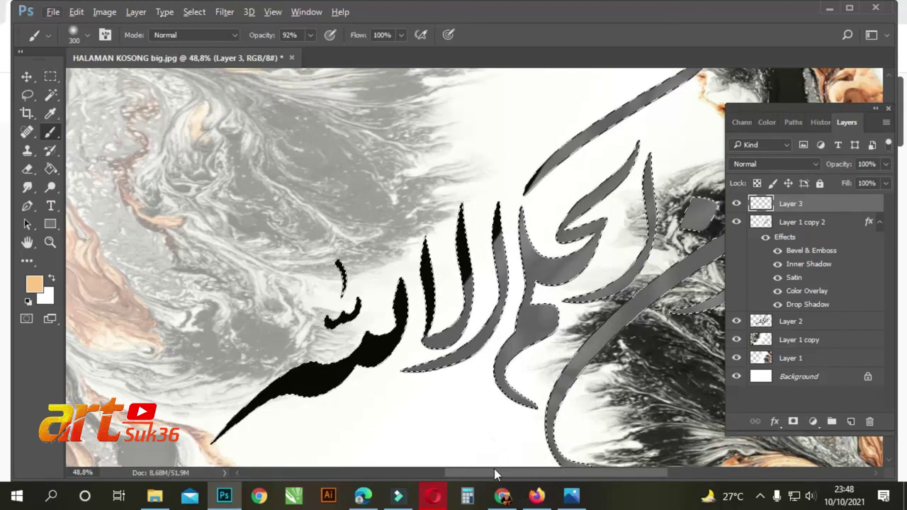
drag(492, 469, 571, 471)
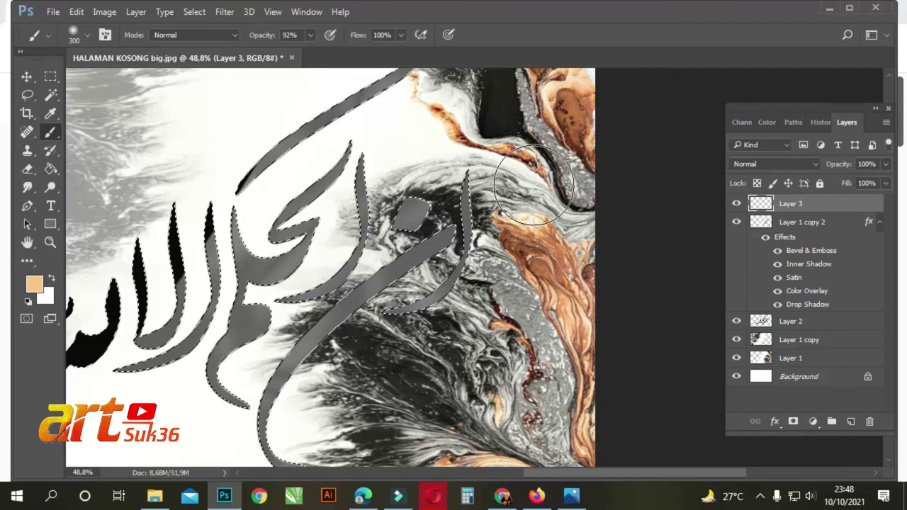
key(bracketleft)
key(bracketleft)
key(bracketleft)
key(bracketleft)
key(bracketleft)
key(bracketleft)
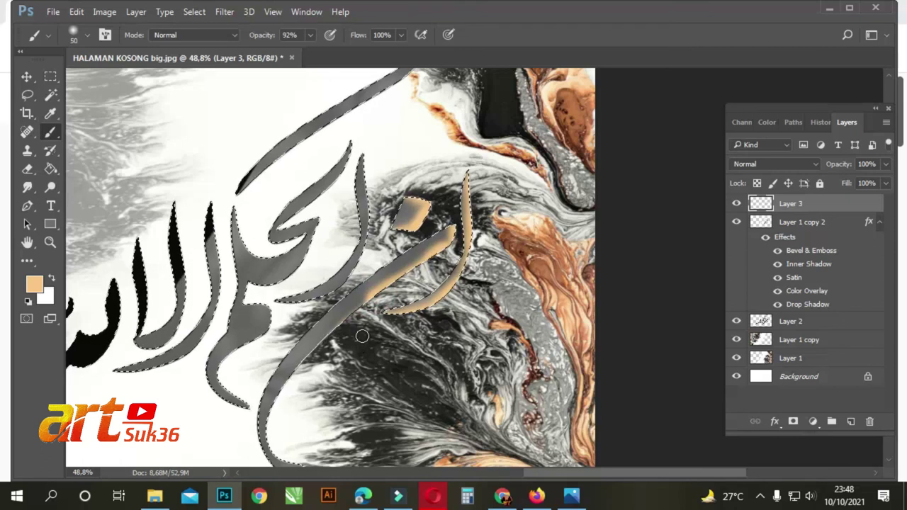
Continue the peach edge down the long diagonal stroke to its bottom end with the brush at 45 px
scroll(358, 327, up, 1)
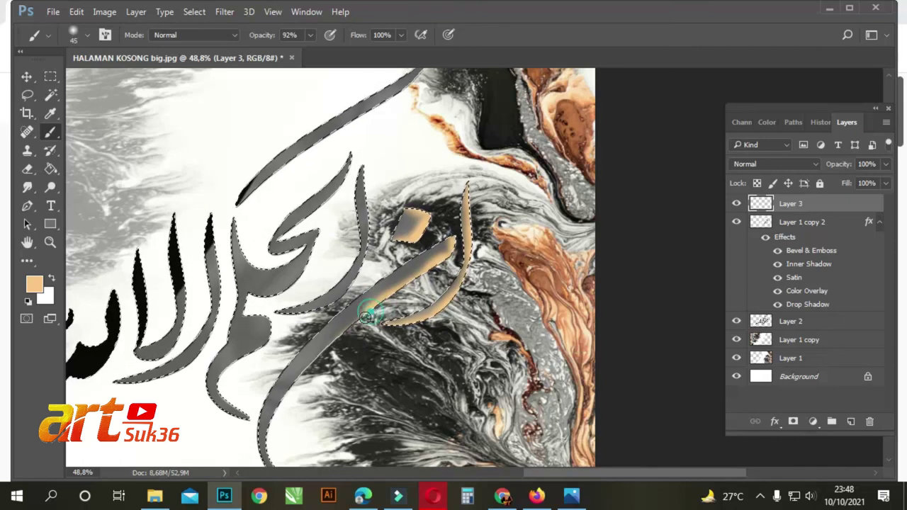
scroll(327, 356, up, 5)
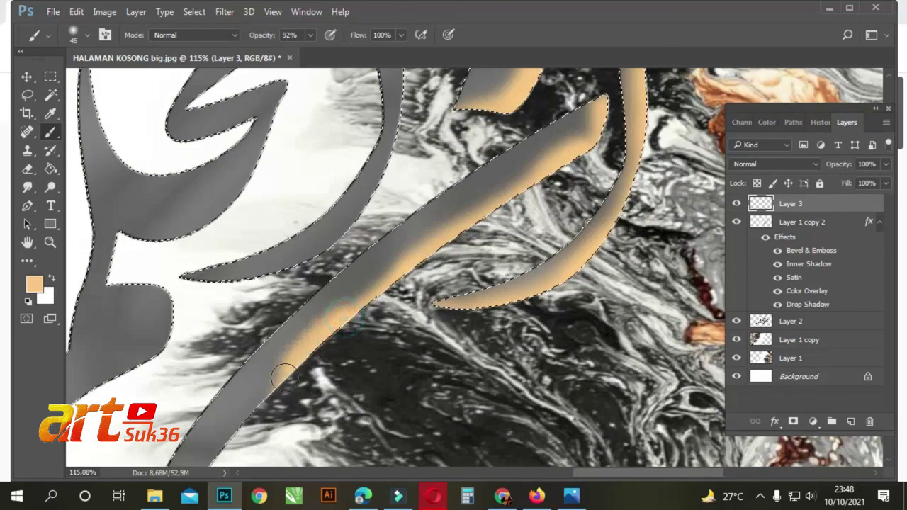
scroll(403, 347, down, 5)
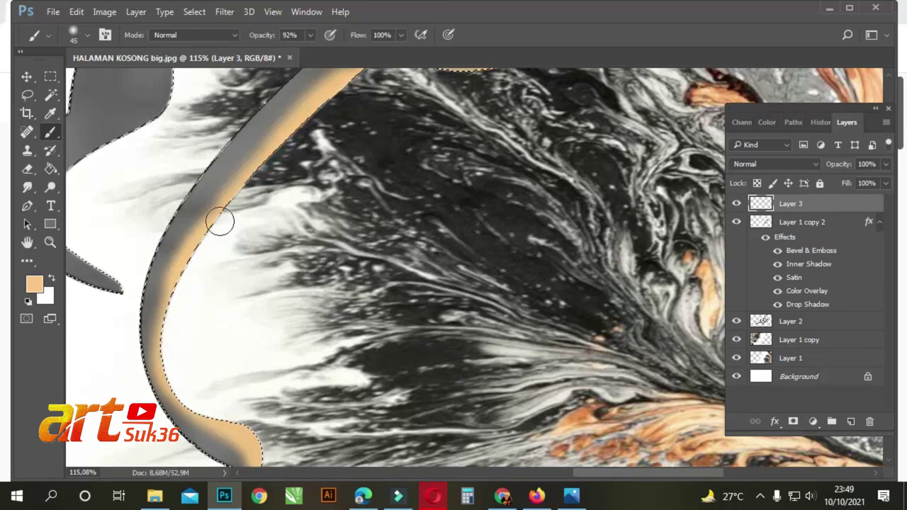
scroll(388, 224, down, 5)
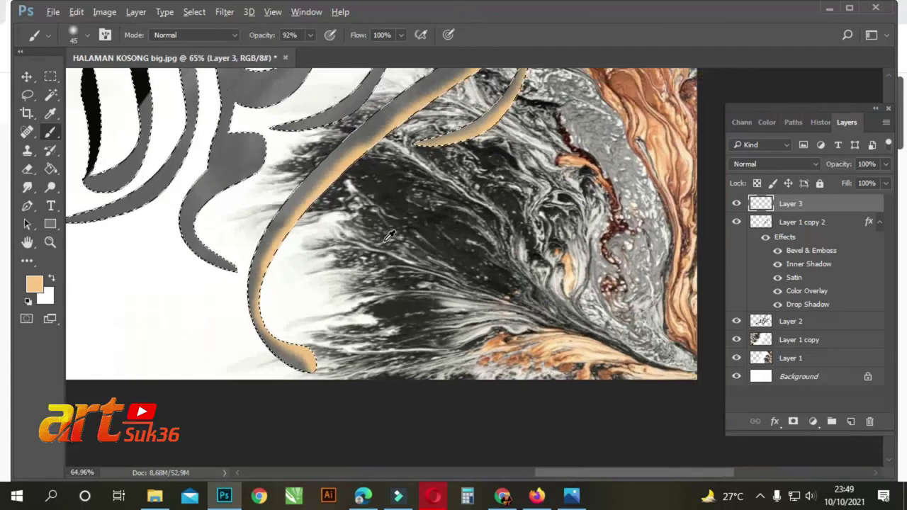
Strengthen the peach shading along the long diagonal stroke's lower edge, from its upper tip through the middle section
scroll(401, 169, up, 1)
scroll(401, 168, up, 4)
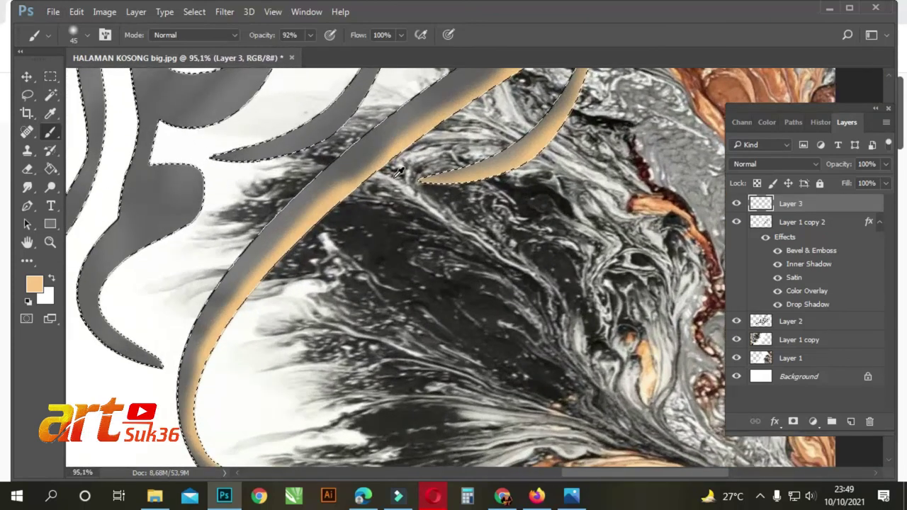
mouse_move(423, 126)
mouse_down()
mouse_move(353, 183)
mouse_move(289, 264)
mouse_up()
mouse_move(413, 133)
mouse_down()
mouse_move(354, 156)
mouse_move(316, 187)
mouse_up()
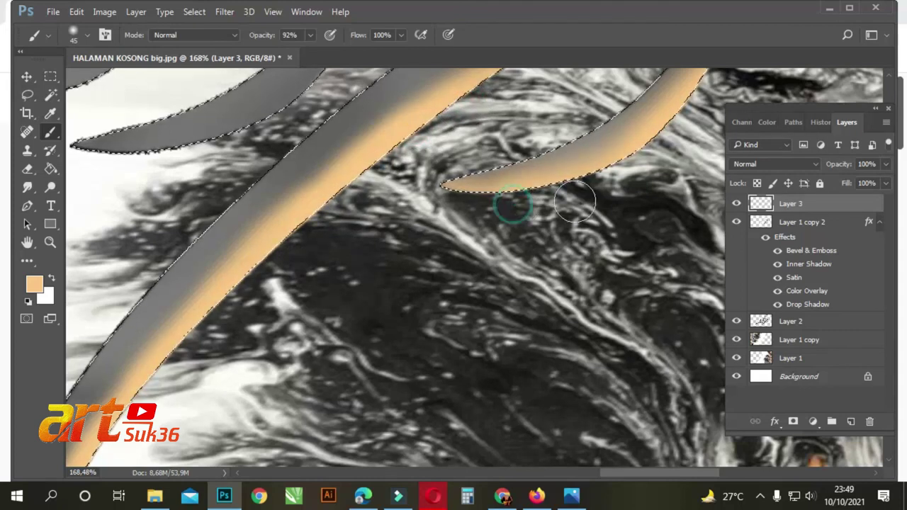
scroll(519, 240, up, 7)
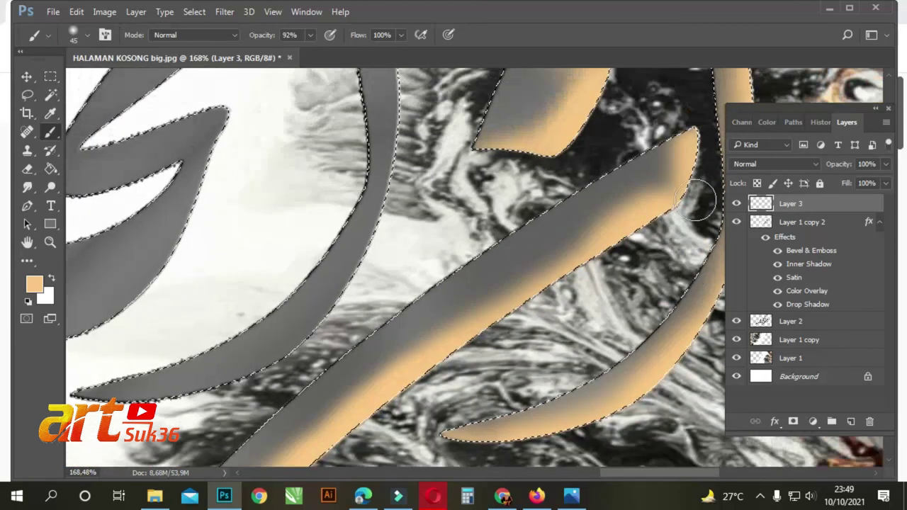
mouse_move(698, 201)
mouse_down()
mouse_move(694, 188)
mouse_move(668, 203)
mouse_move(689, 192)
mouse_move(599, 263)
mouse_move(475, 328)
mouse_up()
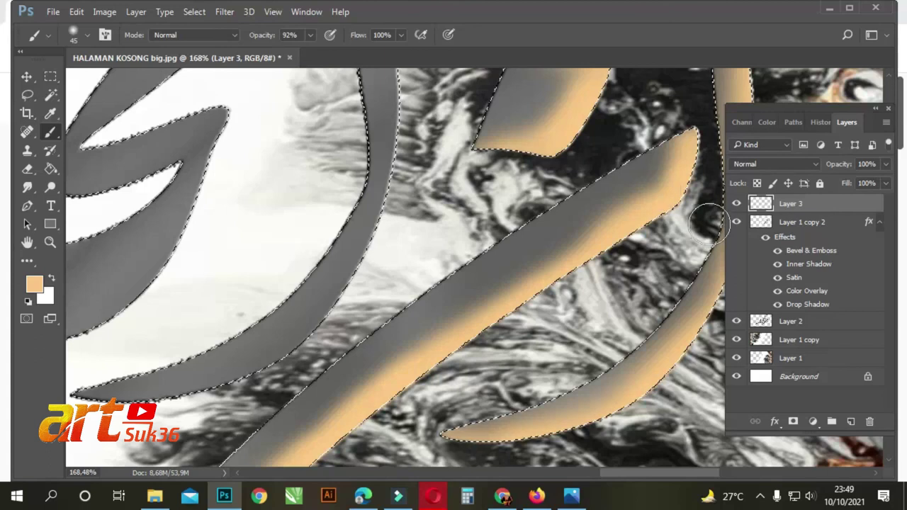
Paint a peach edge along the outer side of the tall curved letter beside the dot, down to its pointed tail
scroll(538, 220, up, 3)
scroll(473, 238, up, 6)
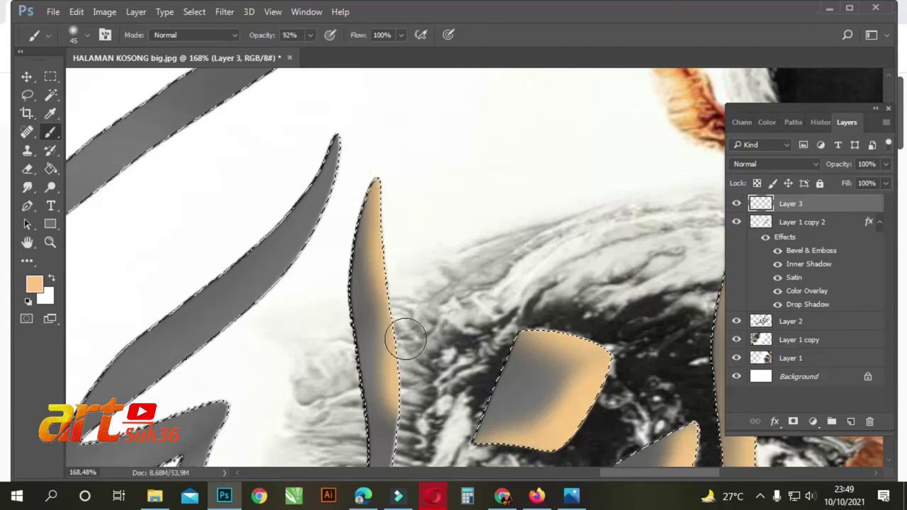
scroll(469, 121, down, 5)
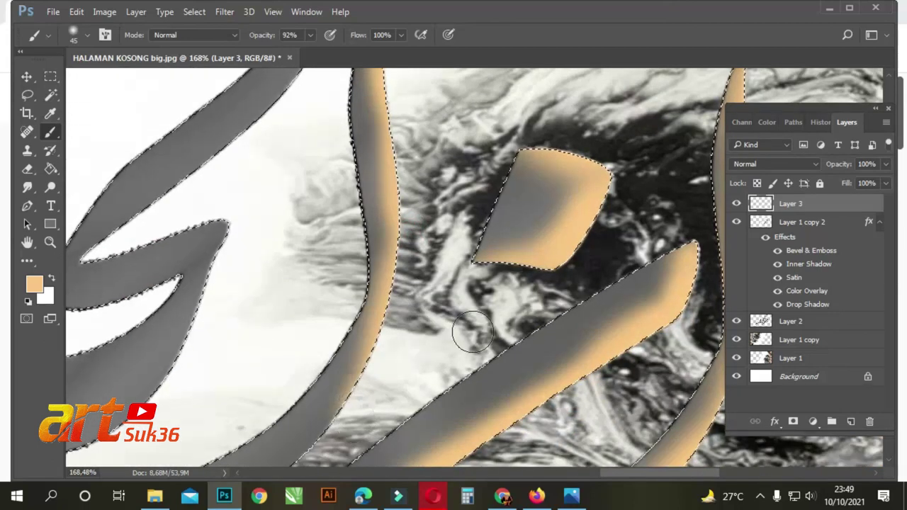
scroll(387, 300, down, 4)
mouse_move(353, 277)
mouse_down()
mouse_move(273, 345)
mouse_move(178, 385)
mouse_move(85, 393)
mouse_move(71, 380)
mouse_move(166, 391)
mouse_up()
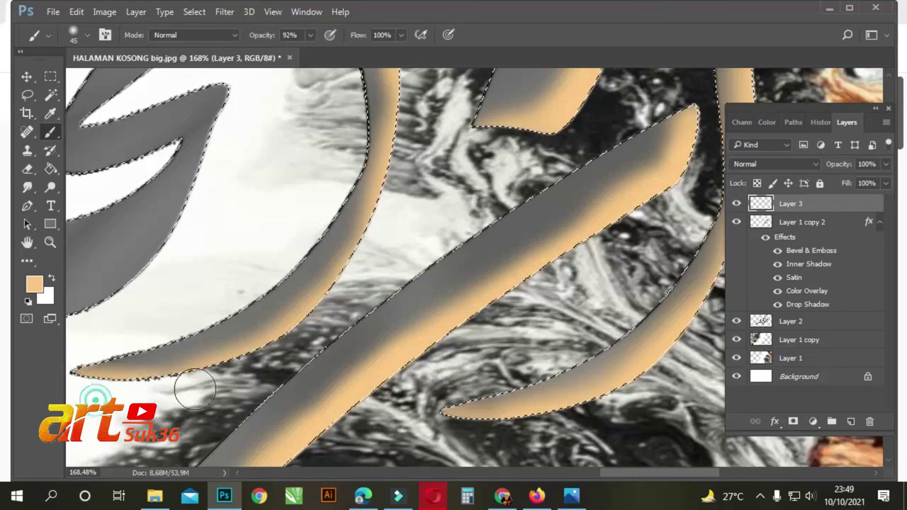
scroll(501, 306, down, 3)
scroll(501, 306, down, 5)
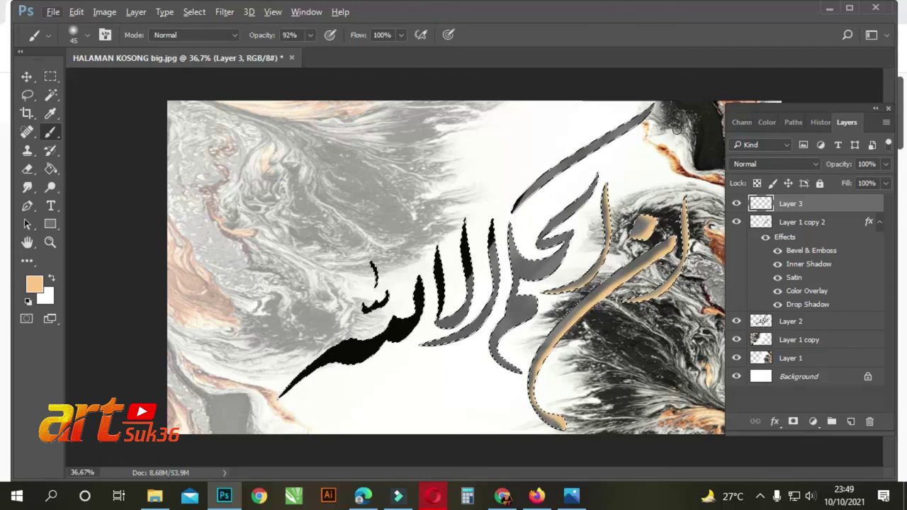
Paint peach along the lower edge of the long slanted stroke above the lettering, from its upper tip to its lower end
scroll(676, 105, up, 5)
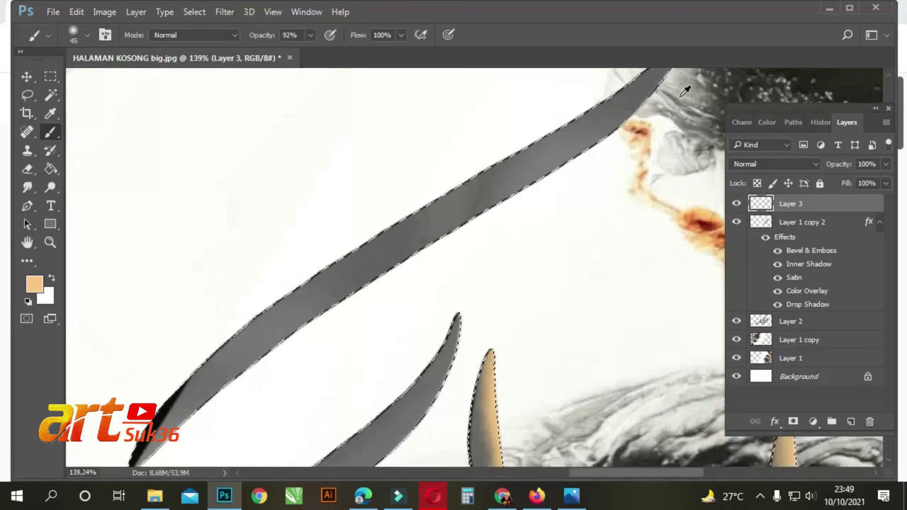
mouse_move(686, 91)
mouse_down()
mouse_move(670, 159)
mouse_move(614, 208)
mouse_move(687, 134)
mouse_move(617, 203)
mouse_move(507, 285)
mouse_up()
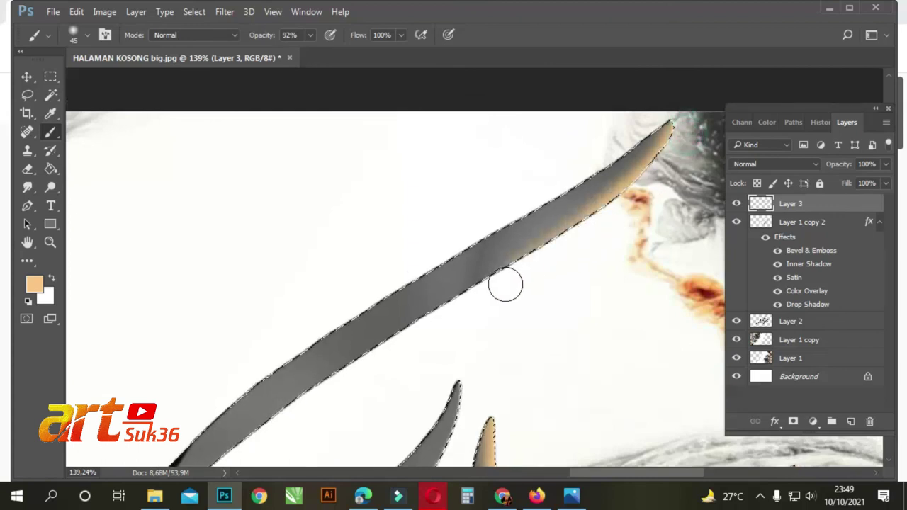
mouse_move(431, 324)
mouse_down()
mouse_move(619, 198)
mouse_move(547, 254)
mouse_up()
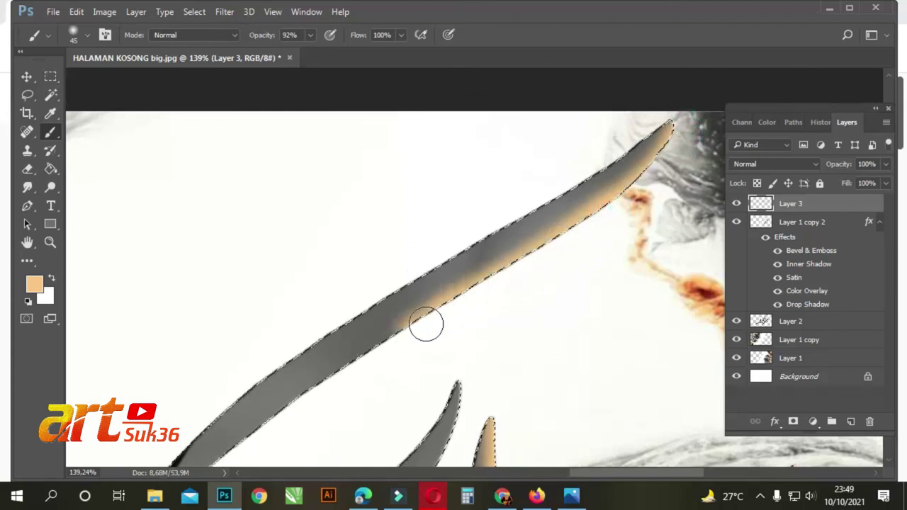
drag(351, 373, 239, 461)
scroll(567, 227, down, 5)
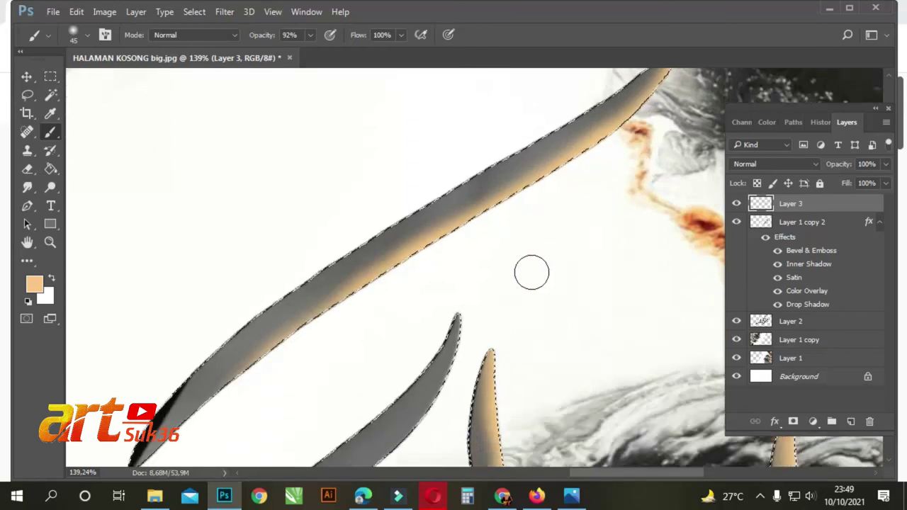
mouse_move(366, 243)
mouse_down()
mouse_move(289, 288)
mouse_move(129, 447)
mouse_up()
mouse_move(168, 392)
mouse_down()
mouse_move(238, 324)
mouse_move(372, 229)
mouse_move(565, 189)
mouse_up()
Paint peach along the outer edges of the hooked letter below the long slanted stroke, from its upper tip to its lower bowl
drag(470, 250, 468, 267)
drag(457, 304, 427, 348)
drag(358, 420, 284, 468)
scroll(473, 173, down, 5)
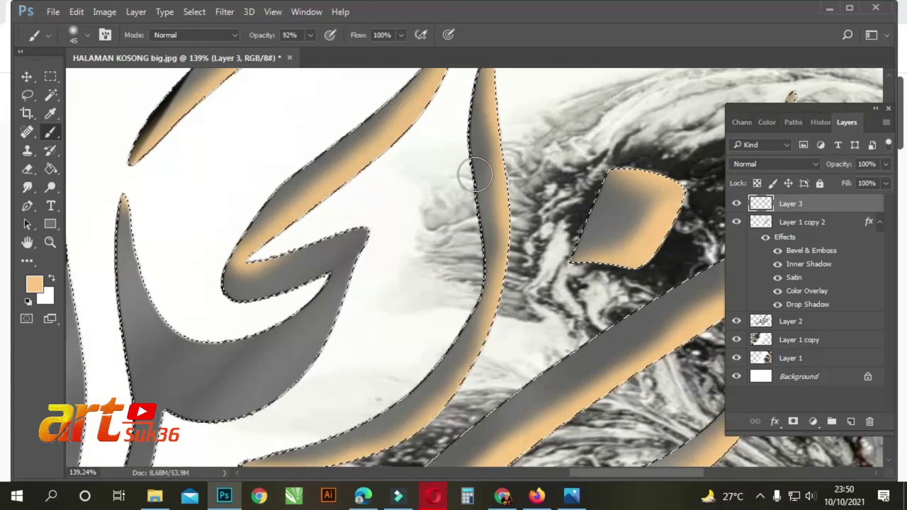
mouse_move(354, 263)
mouse_down()
mouse_move(371, 226)
mouse_move(338, 318)
mouse_move(260, 417)
mouse_move(203, 418)
mouse_up()
Shade the outer edge of the rounded letter beneath the hooked one in peach, including the neck and curved tail
scroll(308, 275, down, 3)
mouse_move(161, 259)
mouse_down()
mouse_move(152, 305)
mouse_move(162, 293)
mouse_move(213, 330)
mouse_move(192, 411)
mouse_up()
scroll(462, 146, down, 2)
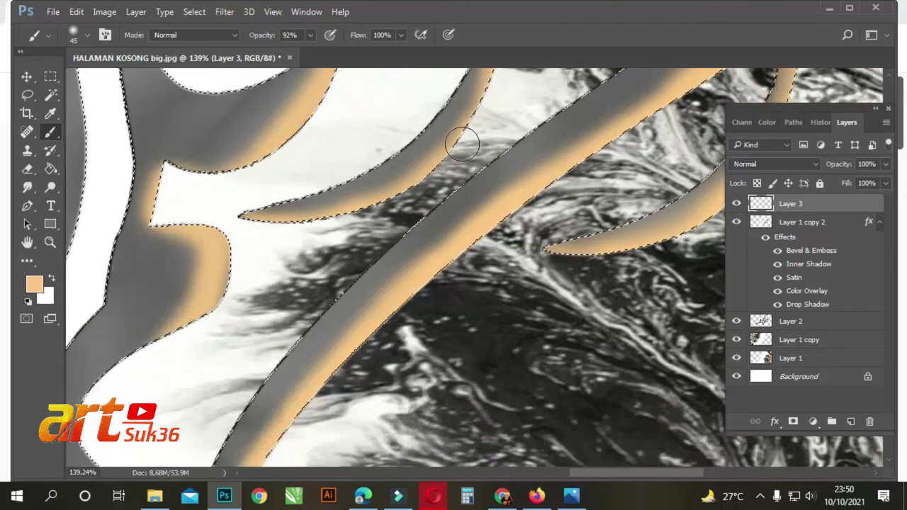
scroll(462, 145, down, 2)
mouse_move(166, 251)
mouse_down()
mouse_move(117, 292)
mouse_move(85, 344)
mouse_move(93, 371)
mouse_move(168, 430)
mouse_up()
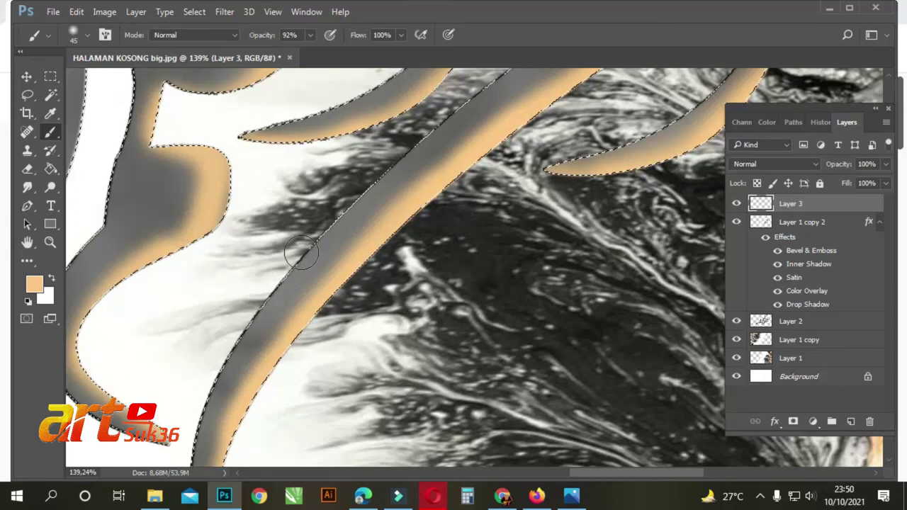
scroll(289, 270, down, 6)
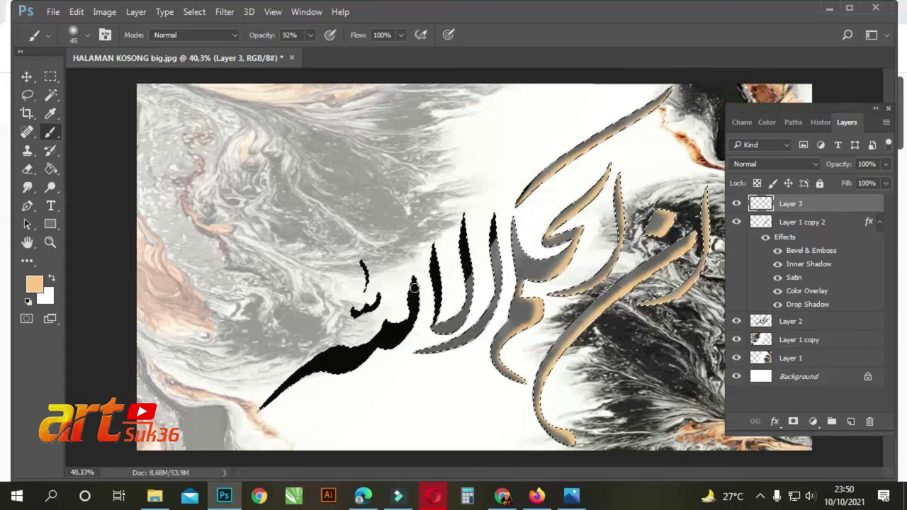
Paint peach along the outer edge of the long curved grey stroke next to the hooked letter, down to its pointed tail
scroll(510, 266, up, 6)
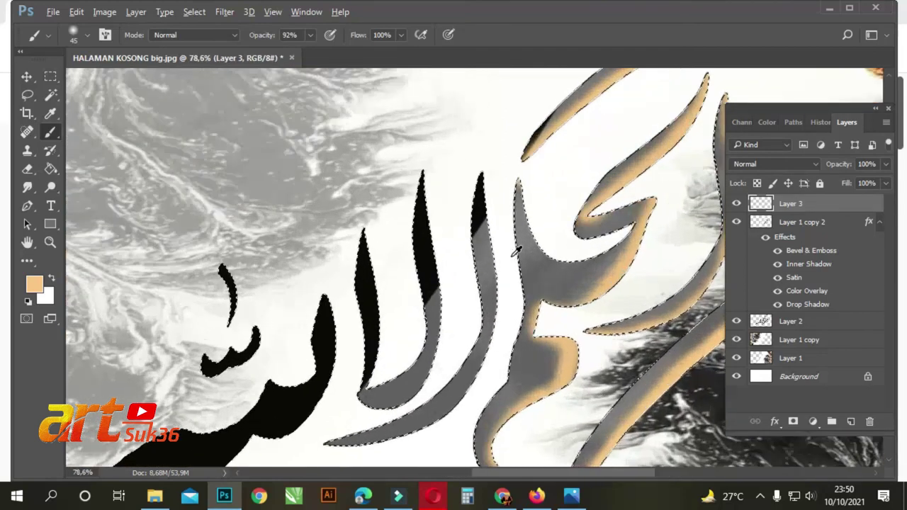
drag(480, 128, 481, 198)
drag(488, 383, 446, 464)
scroll(553, 166, down, 5)
mouse_move(536, 78)
mouse_down()
mouse_move(419, 186)
mouse_move(449, 205)
mouse_move(465, 194)
mouse_move(444, 214)
mouse_up()
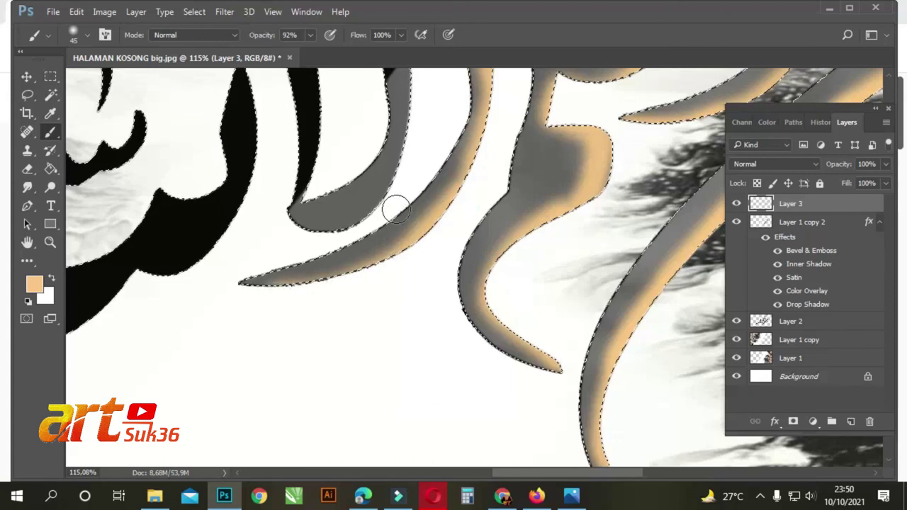
Reduce the brush to 30 px and paint peach along the lower outer edge of the adjacent inner curved stroke
scroll(397, 205, up, 5)
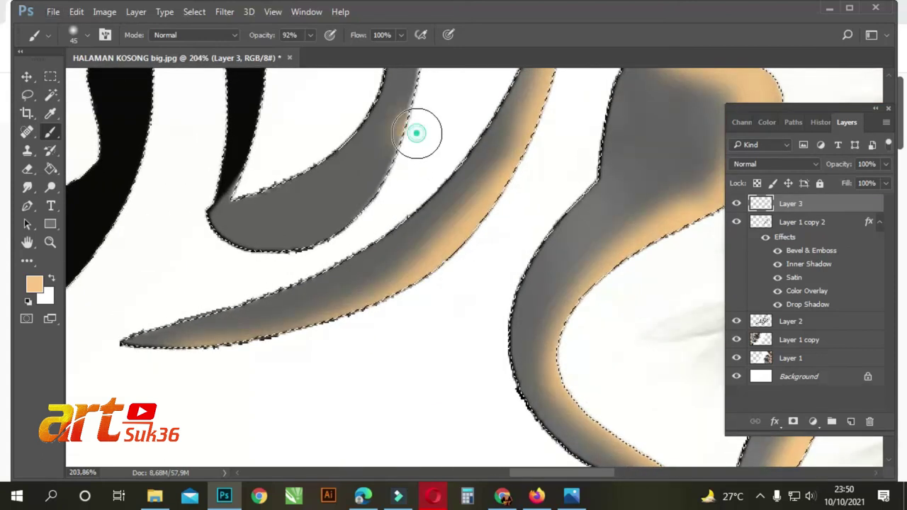
key(bracketleft)
key(bracketleft)
key(bracketleft)
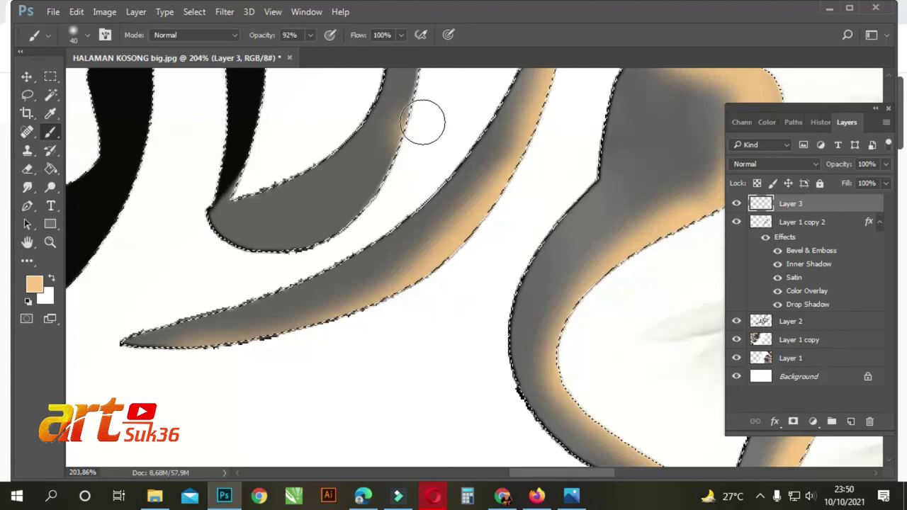
drag(425, 105, 393, 163)
mouse_move(353, 214)
mouse_down()
mouse_move(310, 241)
mouse_move(216, 260)
mouse_up()
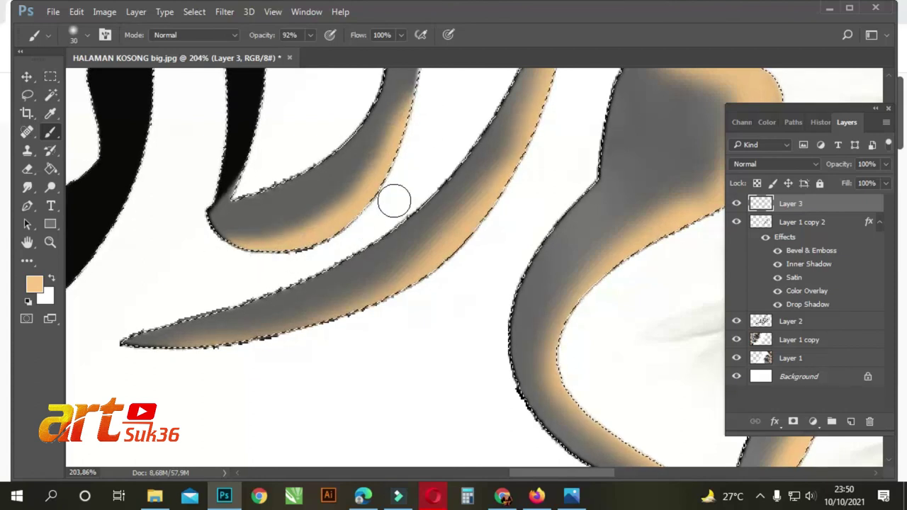
Paint peach up the outer edge of the inner curved stroke to its pointed upper tip
scroll(426, 163, up, 5)
drag(427, 157, 431, 264)
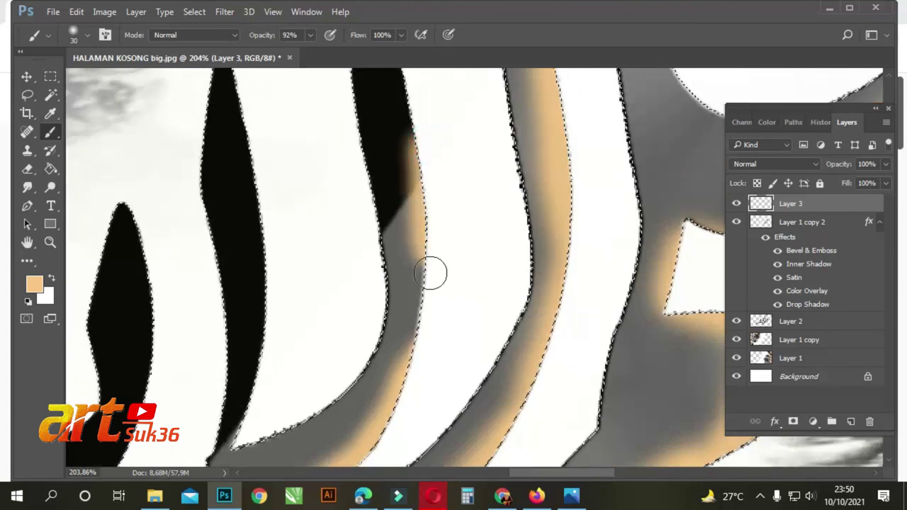
scroll(409, 184, up, 5)
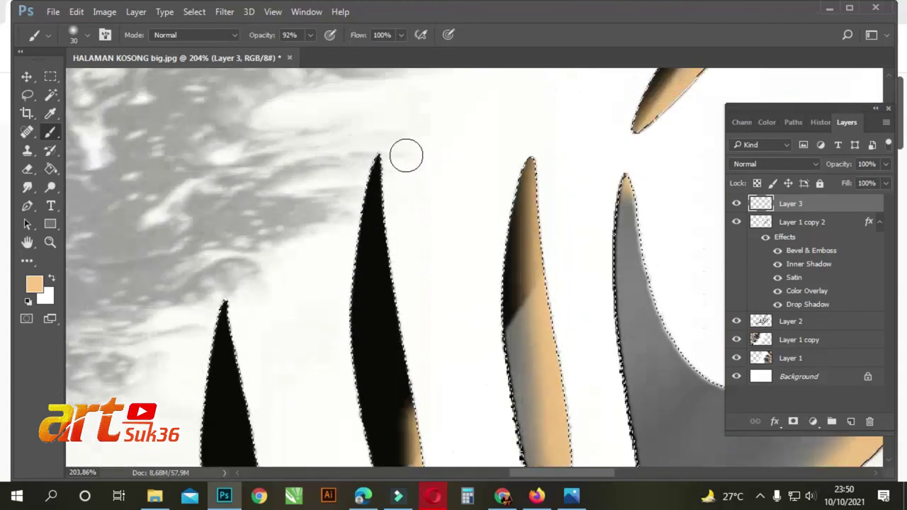
mouse_move(398, 143)
mouse_down()
mouse_move(386, 222)
mouse_move(399, 285)
mouse_up()
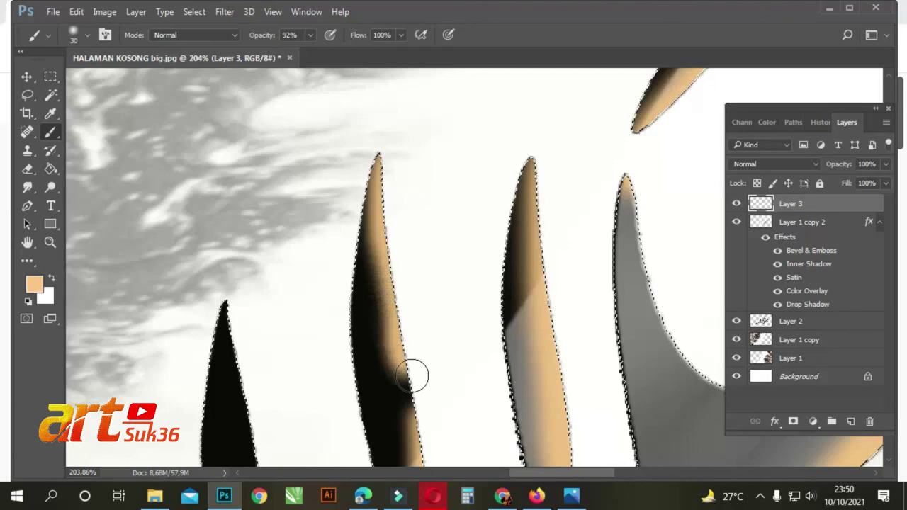
scroll(369, 123, down, 3)
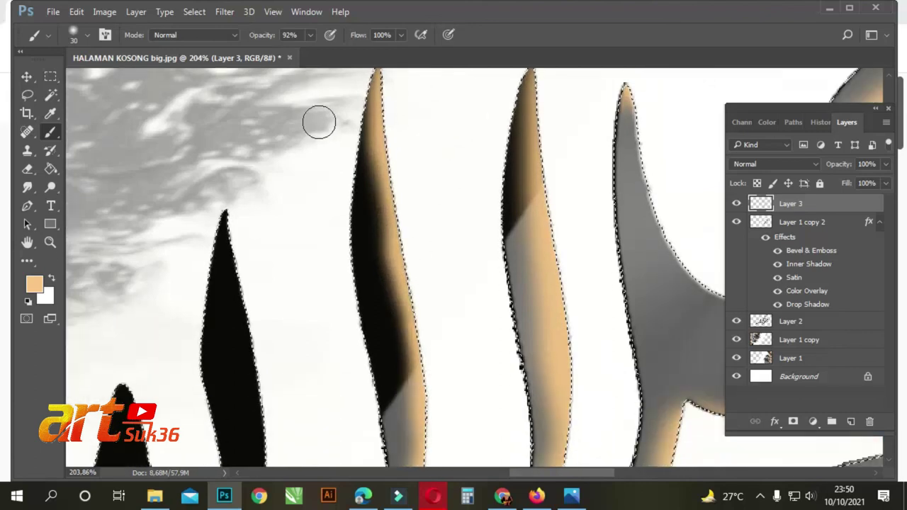
Shade the outer edge of the neighbouring shorter black upright in peach, from its tip down to where it meets the curved stroke
scroll(319, 123, up, 2)
mouse_move(233, 150)
mouse_down()
mouse_move(268, 433)
mouse_move(259, 469)
mouse_up()
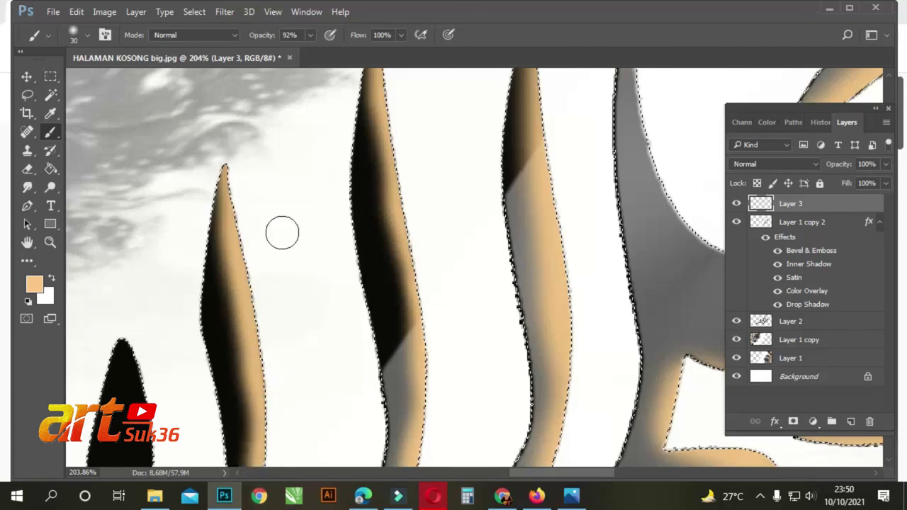
scroll(282, 156, down, 5)
drag(270, 172, 248, 269)
Paint peach along the right edge of the large black letter's upright and around its first lower curve
scroll(188, 238, up, 3)
scroll(164, 251, down, 4)
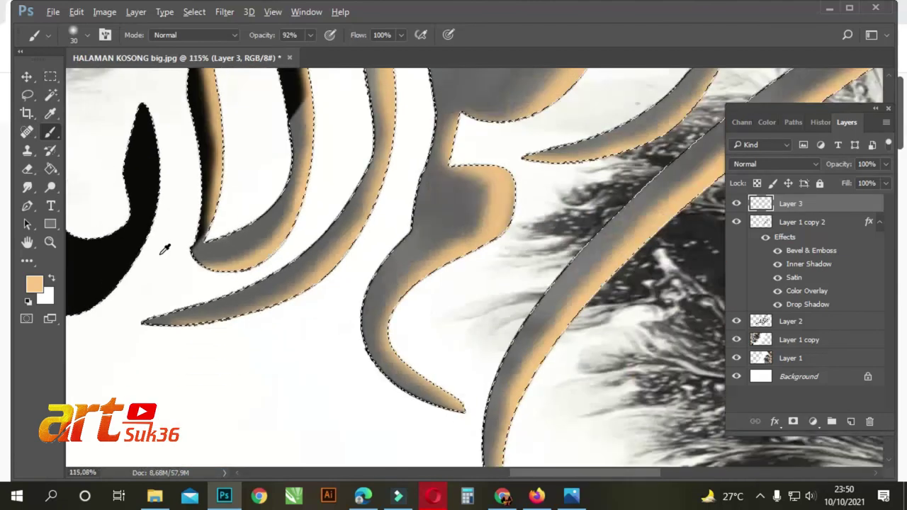
scroll(163, 250, down, 3)
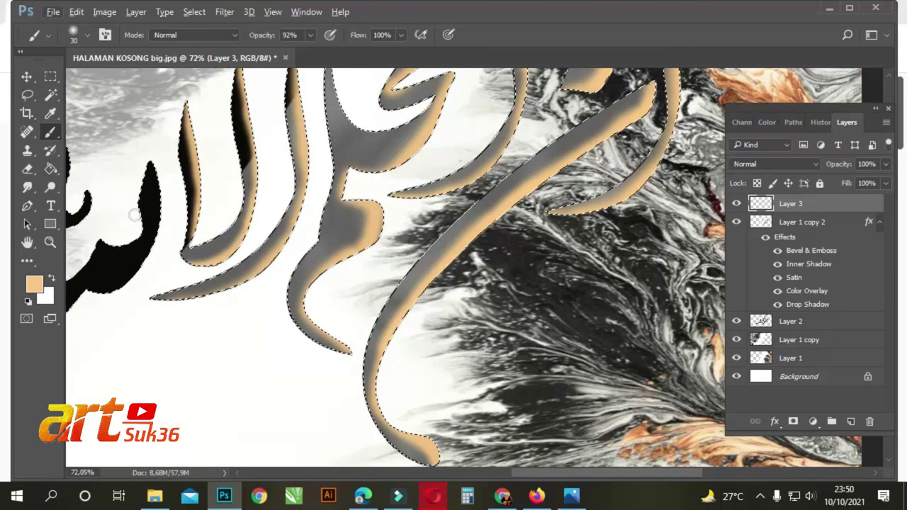
scroll(136, 212, left, 3)
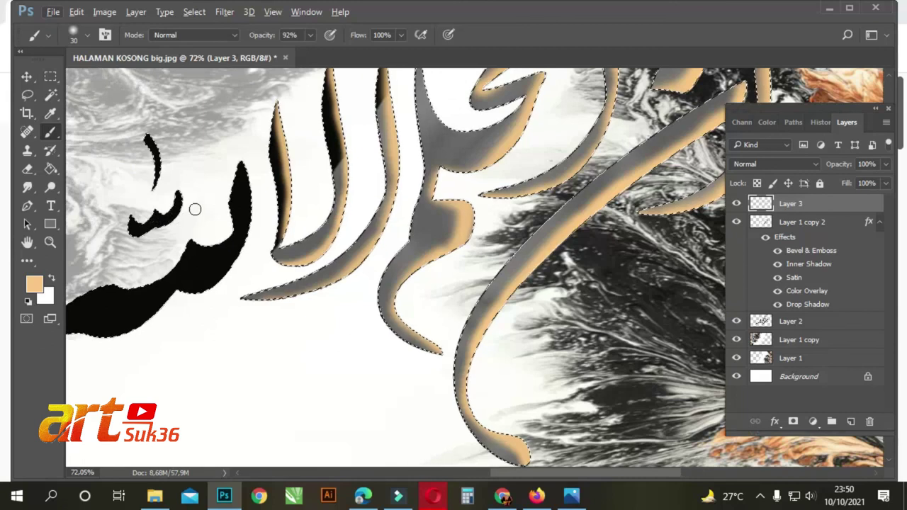
scroll(245, 174, up, 3)
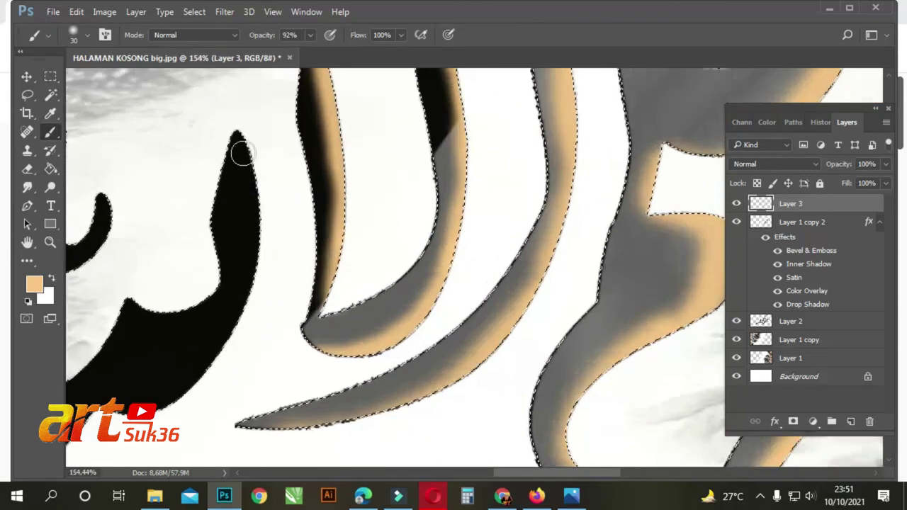
drag(234, 127, 258, 197)
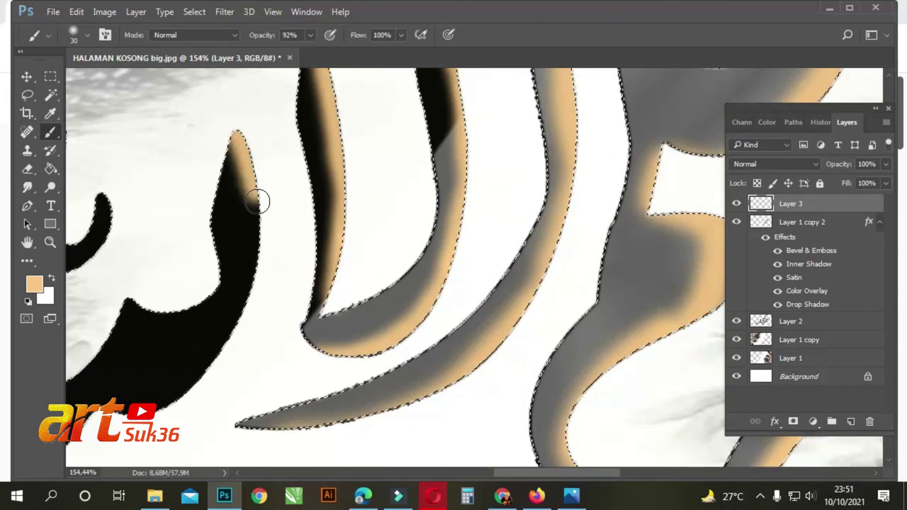
drag(161, 394, 212, 341)
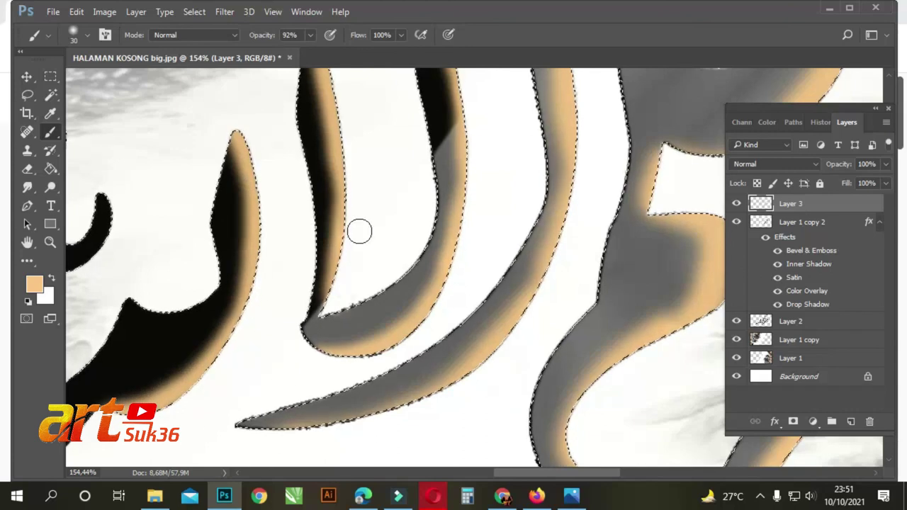
Continue the peach shading along the underside of the large black letter down to its tapering tail
scroll(359, 231, down, 5)
scroll(99, 207, left, 10)
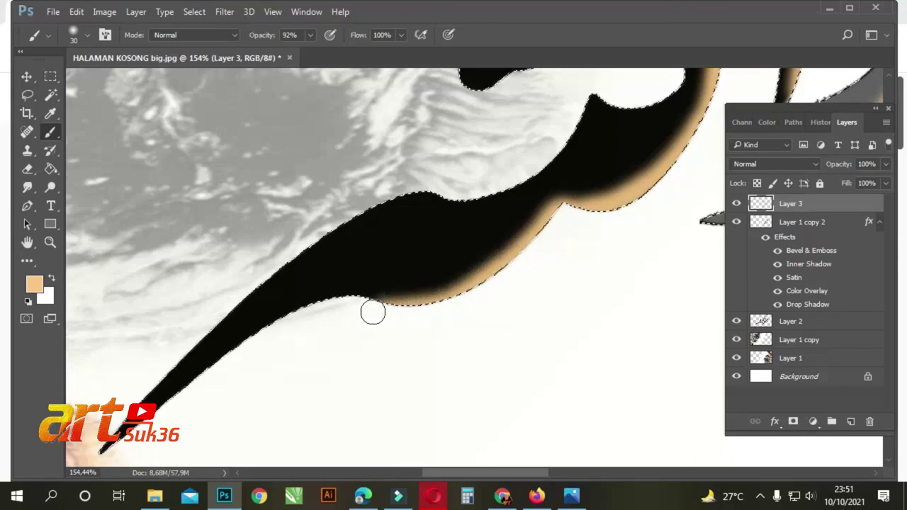
mouse_move(250, 350)
mouse_down()
mouse_move(89, 454)
mouse_move(103, 453)
mouse_move(152, 413)
mouse_up()
mouse_move(297, 324)
mouse_down()
mouse_move(369, 311)
mouse_move(300, 330)
mouse_move(240, 361)
mouse_move(182, 412)
mouse_move(474, 296)
mouse_up()
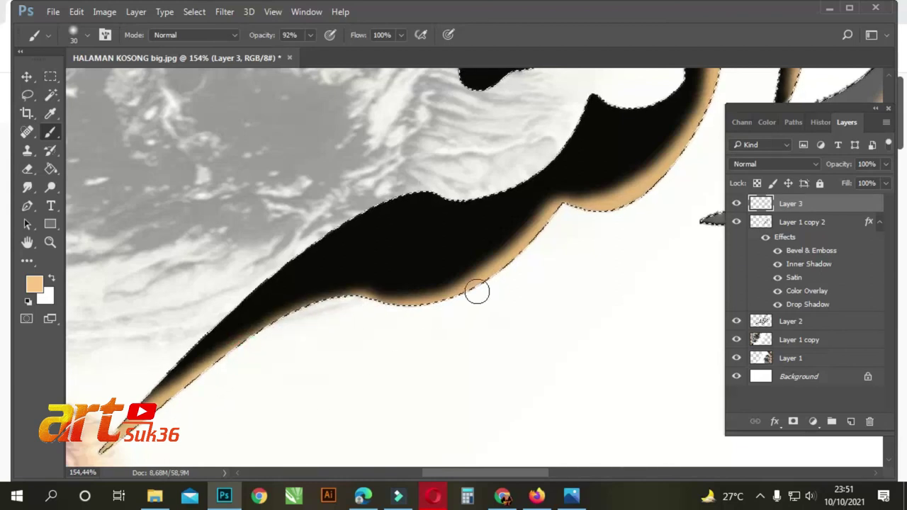
Paint peach along the outer edges of the small toothed mark and the small curved mark above the large black letter
scroll(474, 296, down, 5)
scroll(528, 188, up, 2)
scroll(528, 188, up, 2)
mouse_move(506, 162)
mouse_down()
mouse_move(507, 202)
mouse_move(472, 228)
mouse_move(458, 225)
mouse_up()
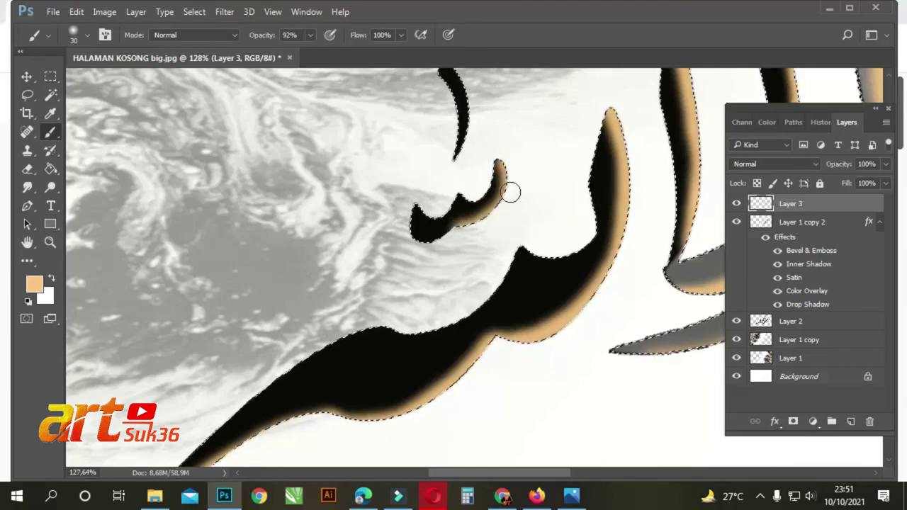
scroll(508, 196, up, 3)
mouse_move(455, 217)
mouse_down()
mouse_move(478, 265)
mouse_move(475, 295)
mouse_up()
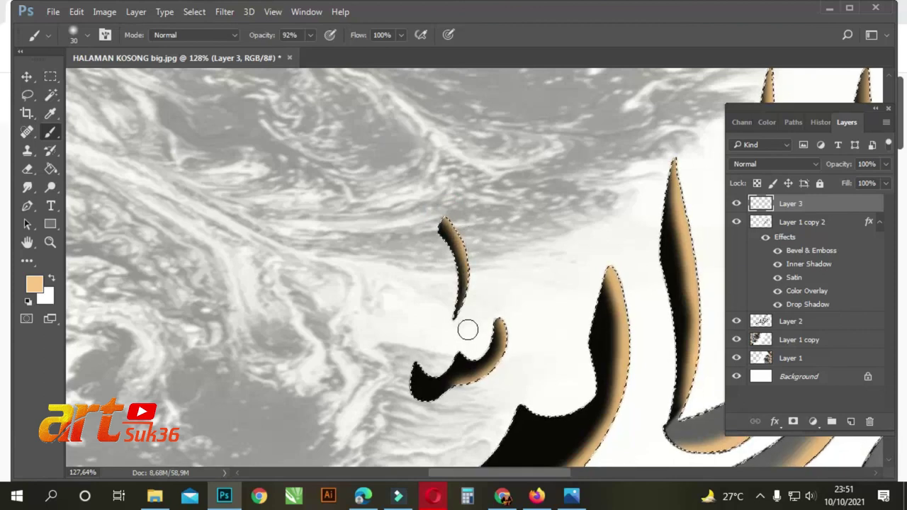
Add a new layer above Layer 3 and set the foreground colour to near-black 090908
scroll(542, 234, down, 6)
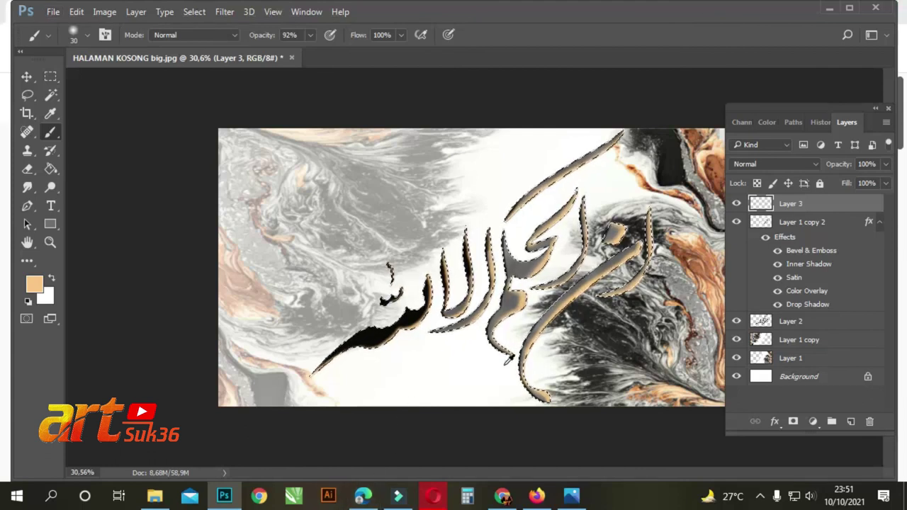
scroll(623, 145, up, 2)
scroll(623, 144, up, 1)
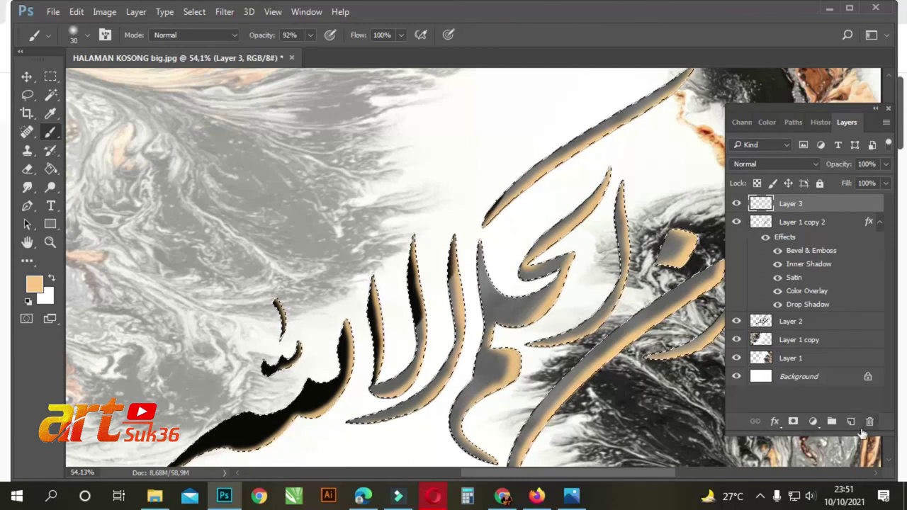
click(851, 422)
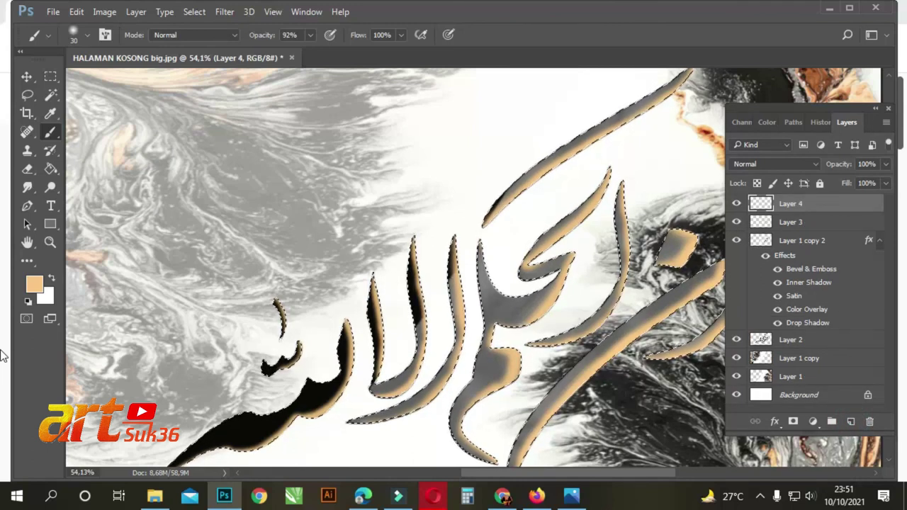
click(33, 287)
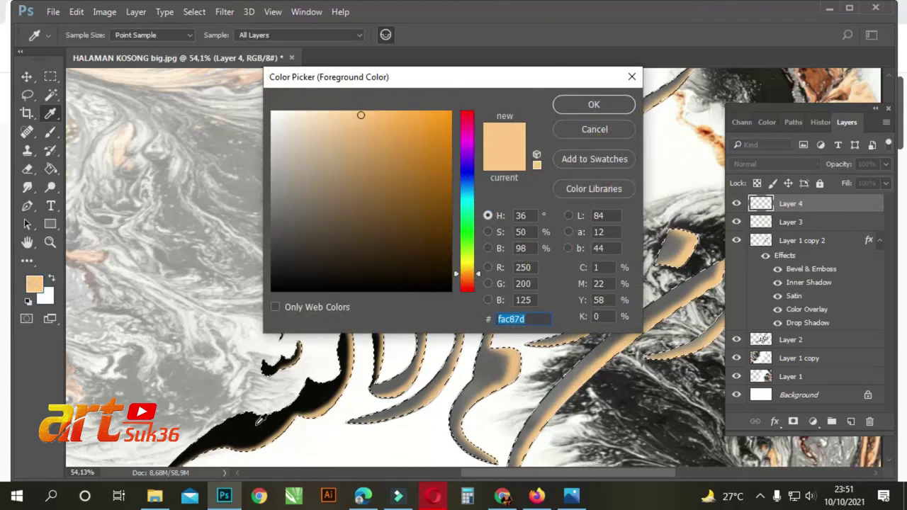
text(000000)
click(575, 104)
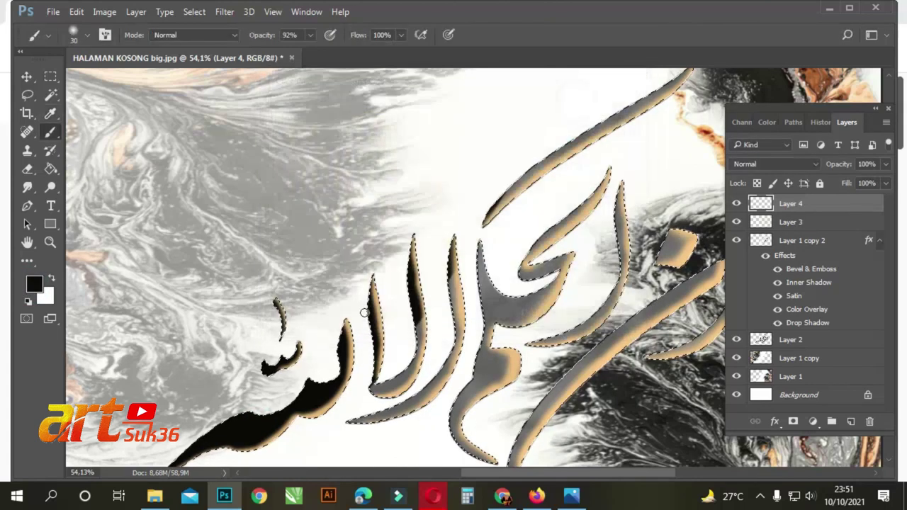
Paint near-black shading along the left edges of the tall upright strokes, darkening the grey part of the longer curved one
scroll(471, 275, up, 3)
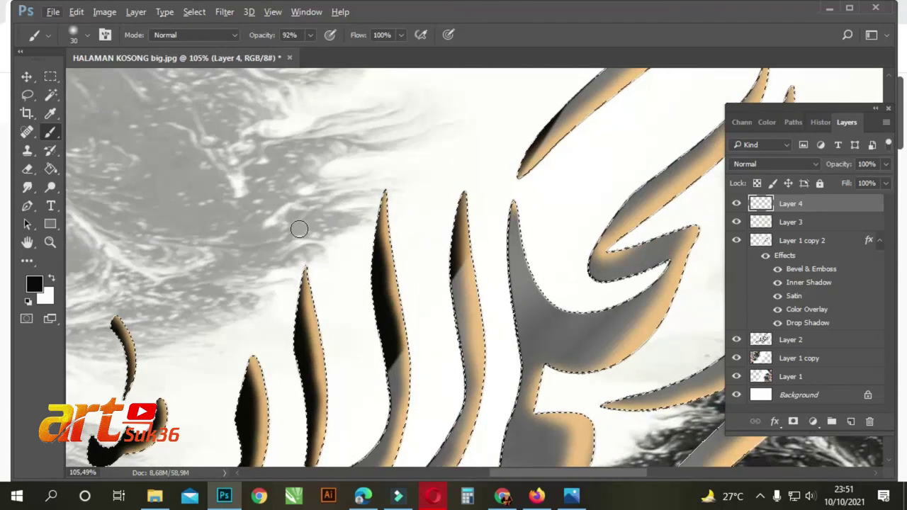
scroll(326, 204, up, 3)
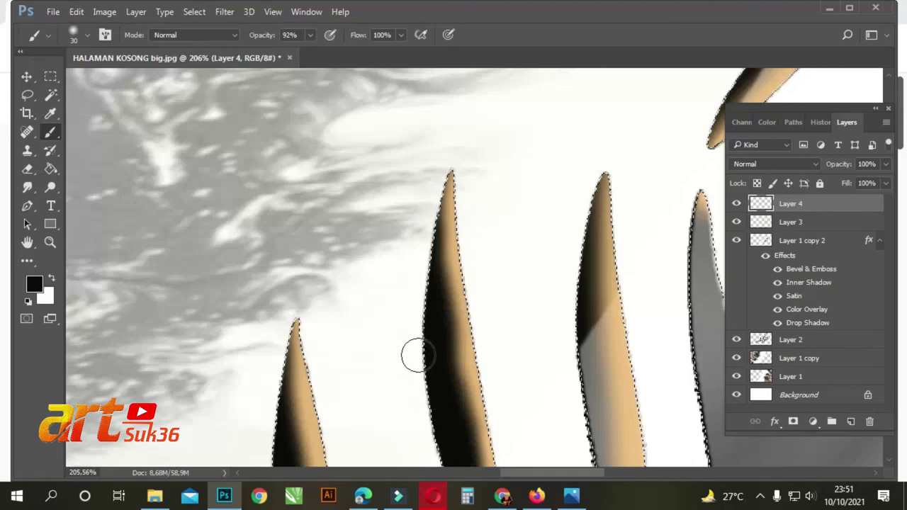
click(567, 244)
click(563, 306)
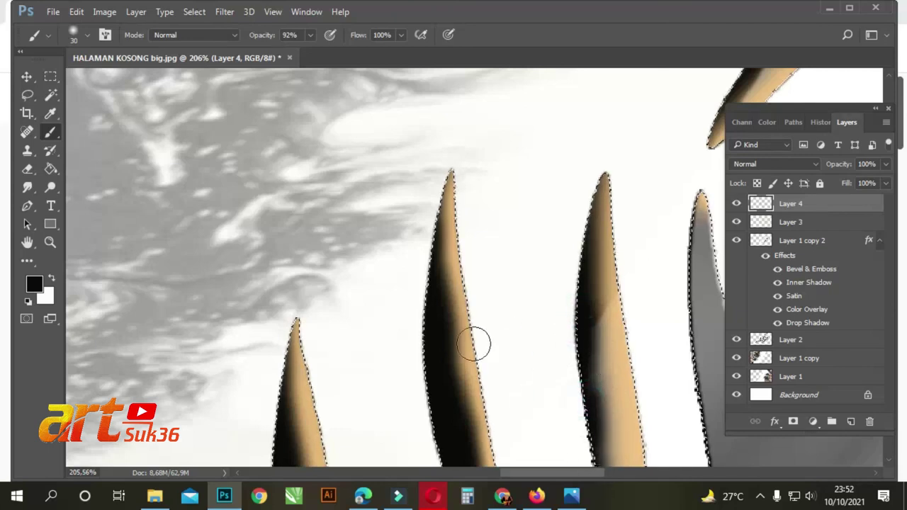
scroll(401, 202, down, 3)
click(258, 245)
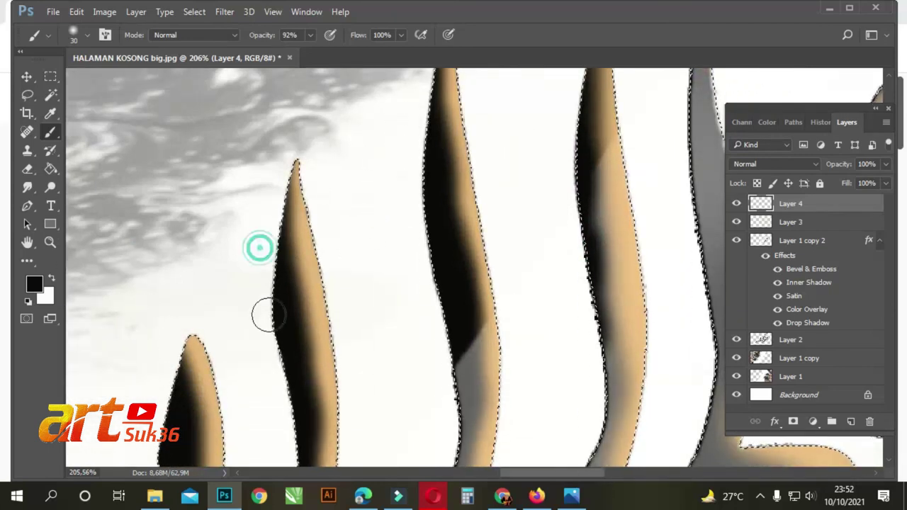
Set the foreground to a deeper black and brush it along the inner left edge of the large black letter
click(35, 284)
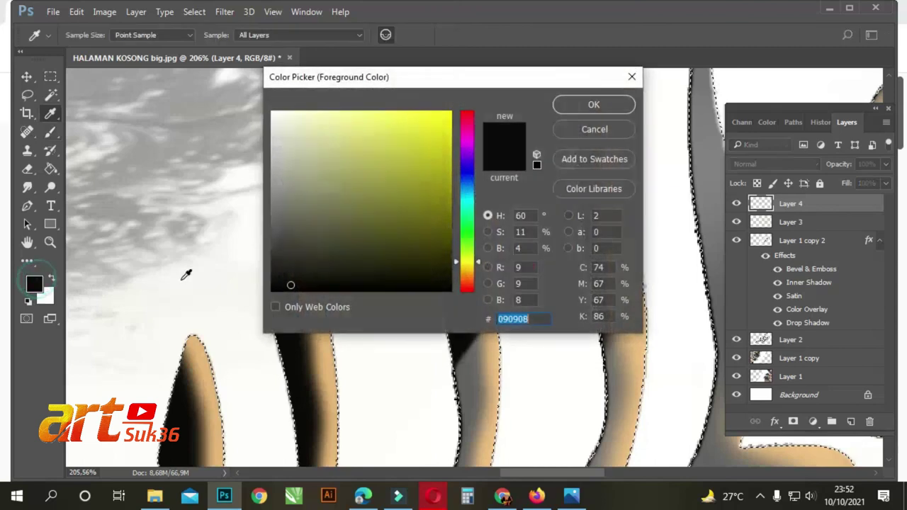
click(447, 290)
click(593, 105)
key(b)
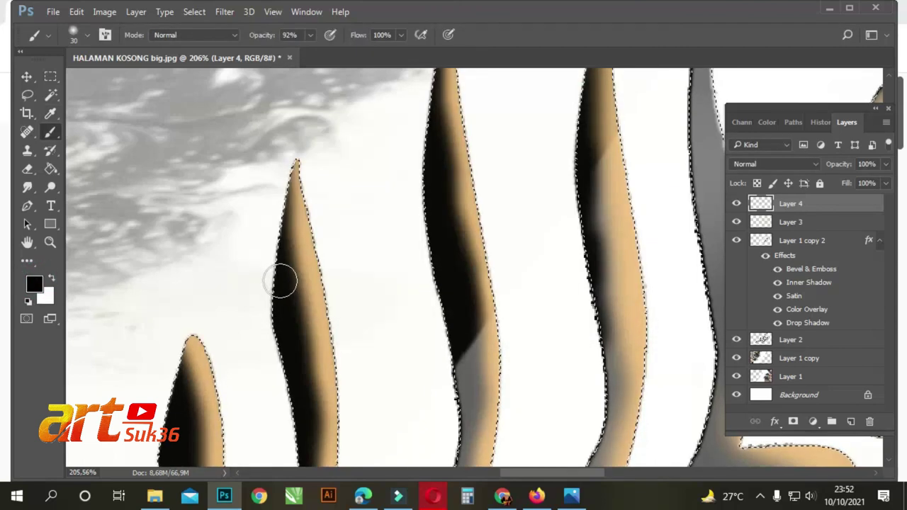
scroll(280, 238, down, 5)
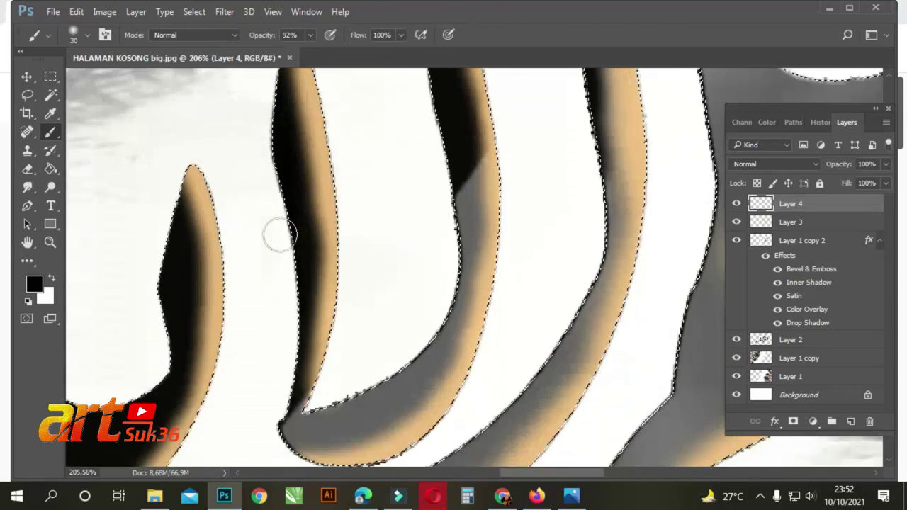
mouse_move(165, 274)
mouse_down()
mouse_move(156, 374)
mouse_move(111, 402)
mouse_up()
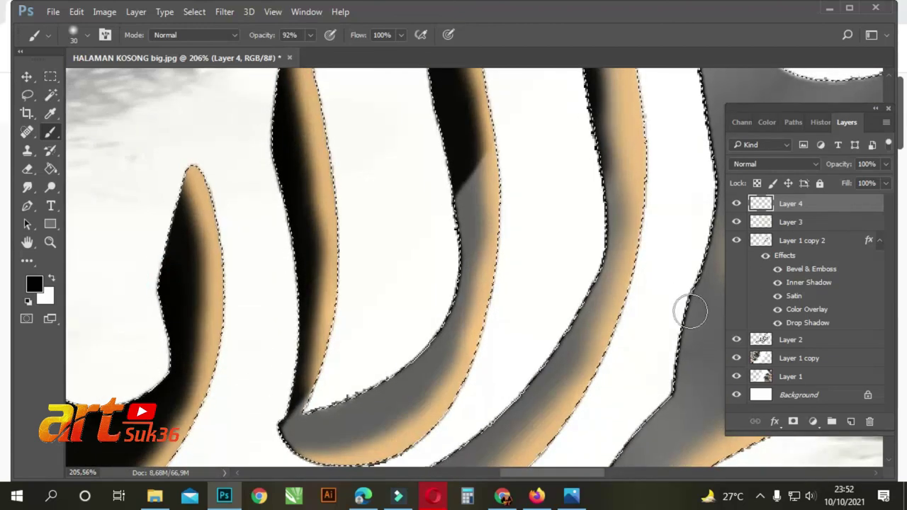
Paint black along the inner edge of the grey curved stroke down to its corner, and along the adjacent long stroke's upper left edge
mouse_move(454, 149)
mouse_down()
mouse_move(455, 267)
mouse_move(450, 294)
mouse_move(455, 222)
mouse_move(426, 343)
mouse_move(367, 393)
mouse_move(313, 418)
mouse_move(404, 356)
mouse_up()
mouse_move(575, 216)
mouse_down()
mouse_move(591, 229)
mouse_move(587, 243)
mouse_move(582, 216)
mouse_up()
mouse_move(569, 120)
mouse_down()
mouse_move(600, 185)
mouse_move(600, 214)
mouse_up()
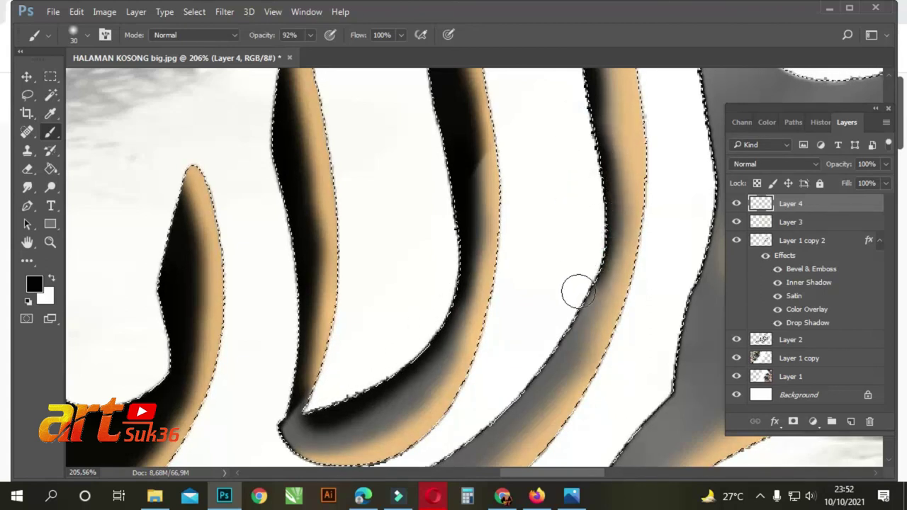
Reduce the brush to 25 px and paint black along the long curved stroke's upper edge down to its pointed tail
scroll(545, 213, down, 5)
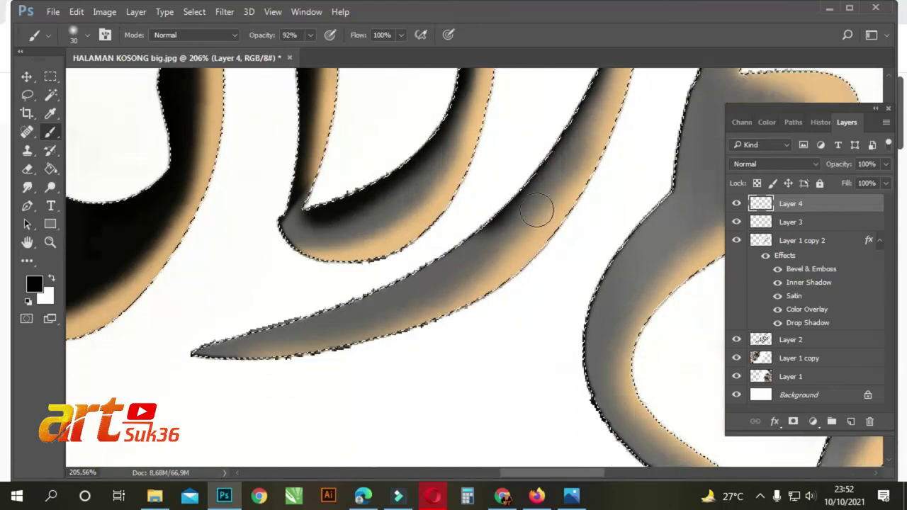
key(bracketleft)
key(bracketright)
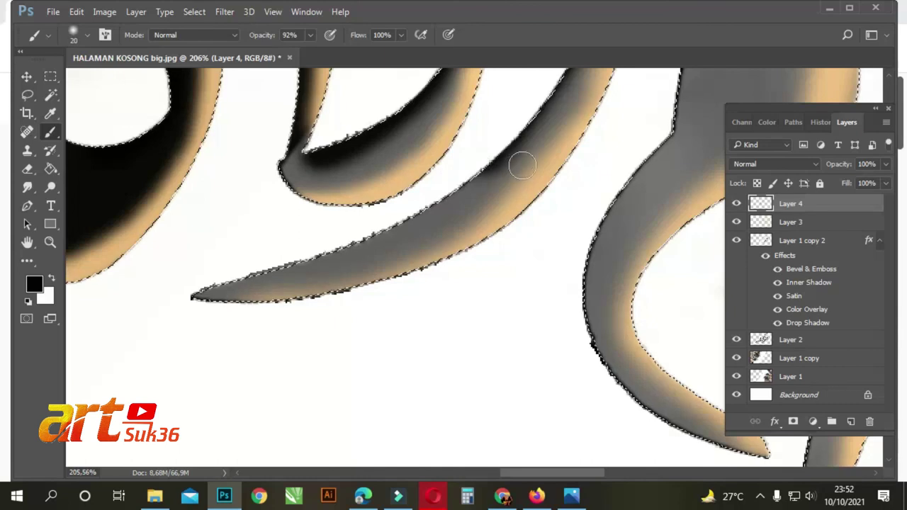
key(bracketleft)
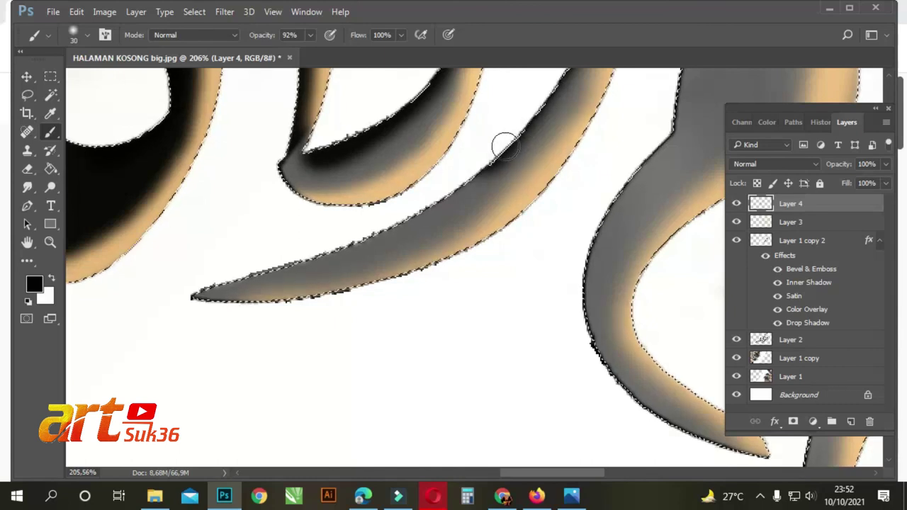
mouse_move(504, 136)
mouse_down()
mouse_move(411, 209)
mouse_move(272, 262)
mouse_move(346, 246)
mouse_move(383, 217)
mouse_up()
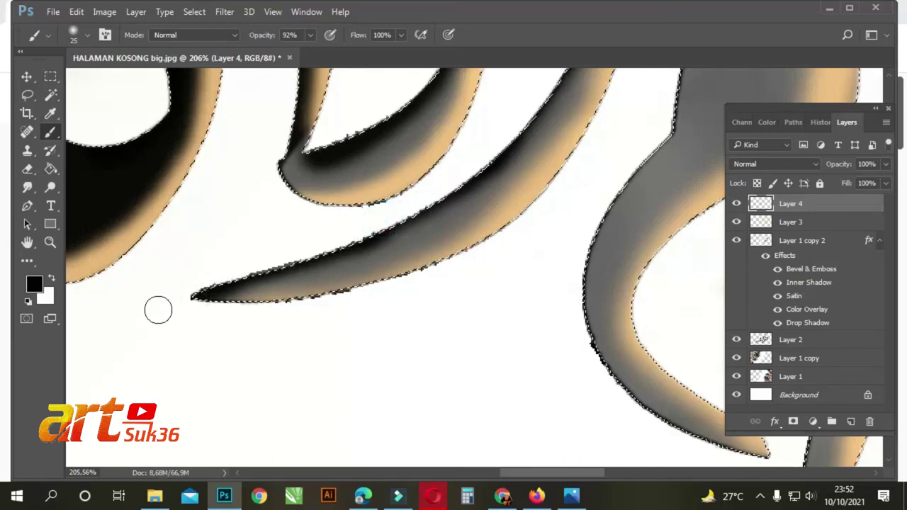
Paint black along the left edge of the large grey letter from its lower tail up to its pointed top, darkening the neighbouring stroke tips
drag(656, 147, 653, 149)
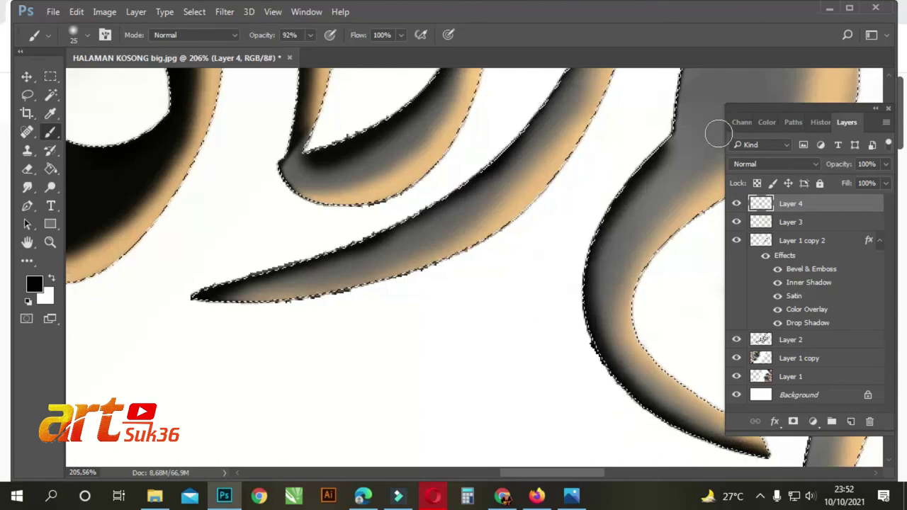
scroll(715, 138, up, 5)
mouse_move(705, 154)
mouse_down()
mouse_move(700, 146)
mouse_move(674, 233)
mouse_move(663, 351)
mouse_up()
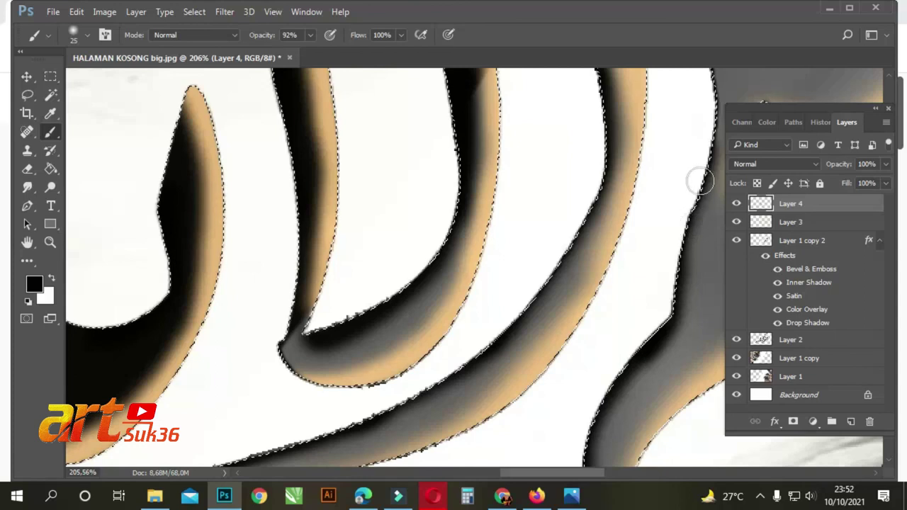
scroll(694, 192, up, 5)
drag(688, 117, 693, 155)
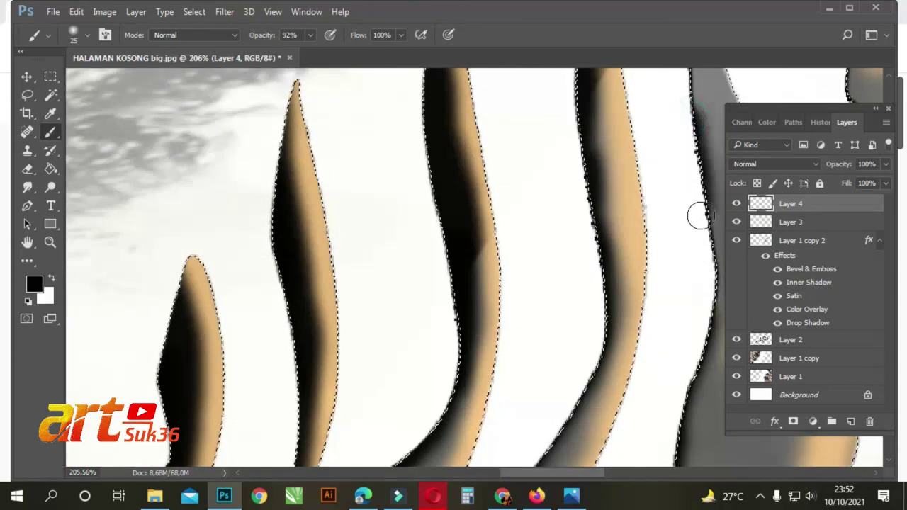
drag(699, 211, 703, 261)
drag(696, 323, 673, 411)
scroll(695, 137, up, 5)
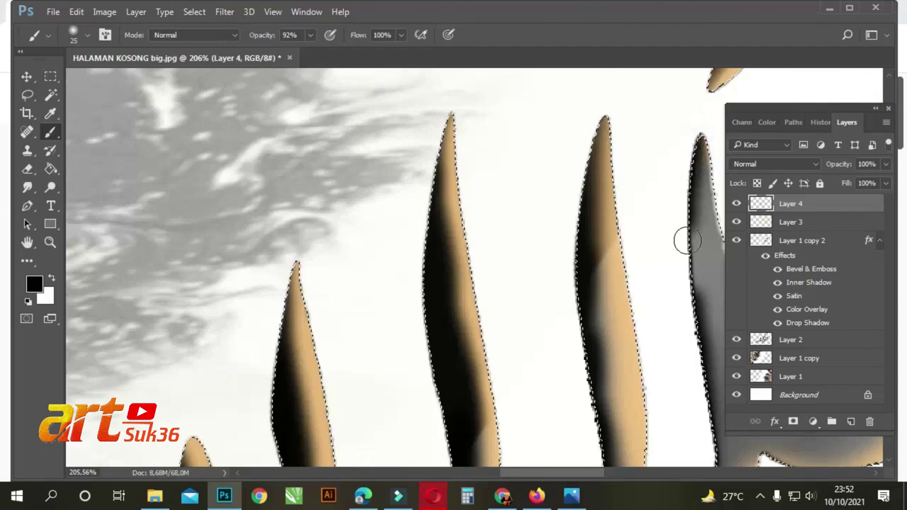
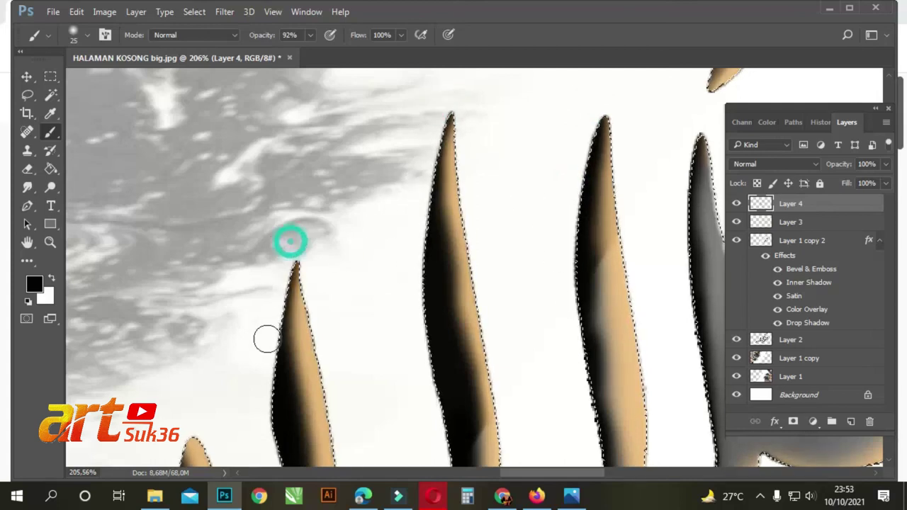
scroll(665, 196, up, 3)
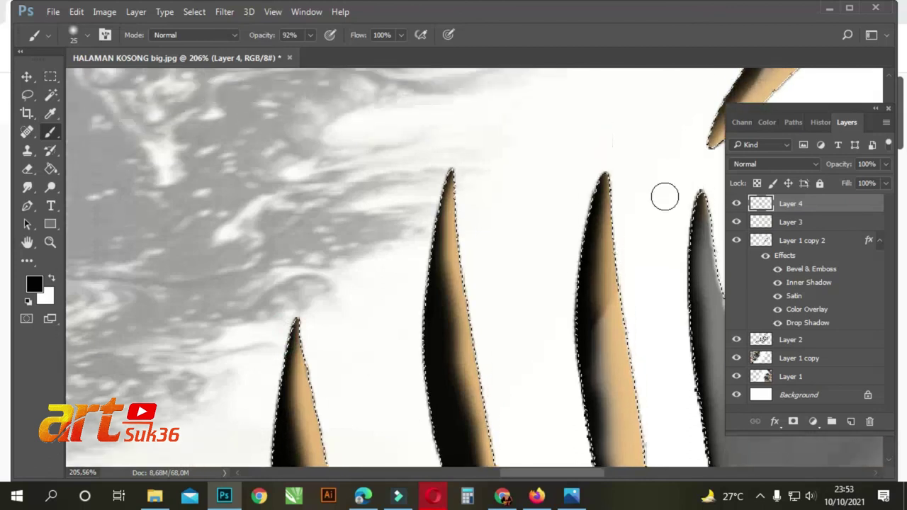
Deepen the black shading along the large grey letter's left edge, from its upright part down to its lower curve
scroll(660, 125, down, 2)
scroll(637, 135, up, 3)
scroll(602, 146, down, 4)
scroll(602, 147, down, 4)
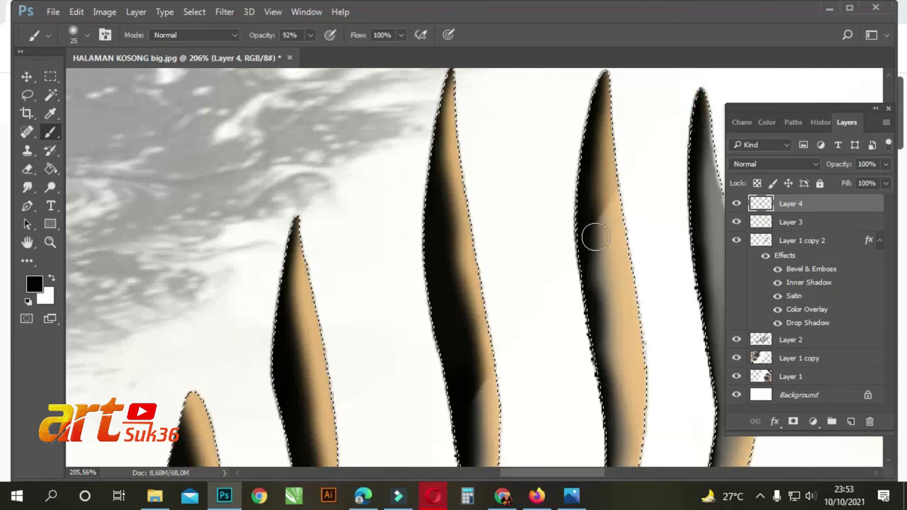
scroll(597, 195, right, 5)
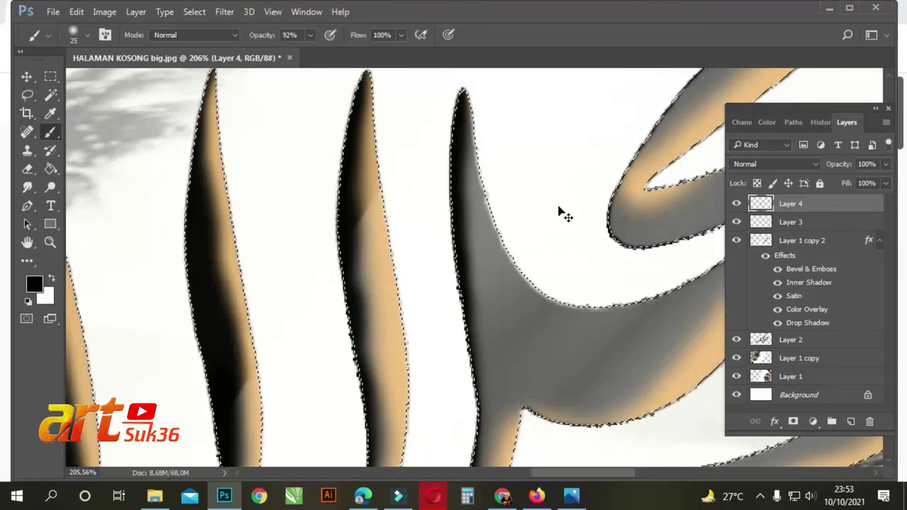
scroll(494, 265, down, 4)
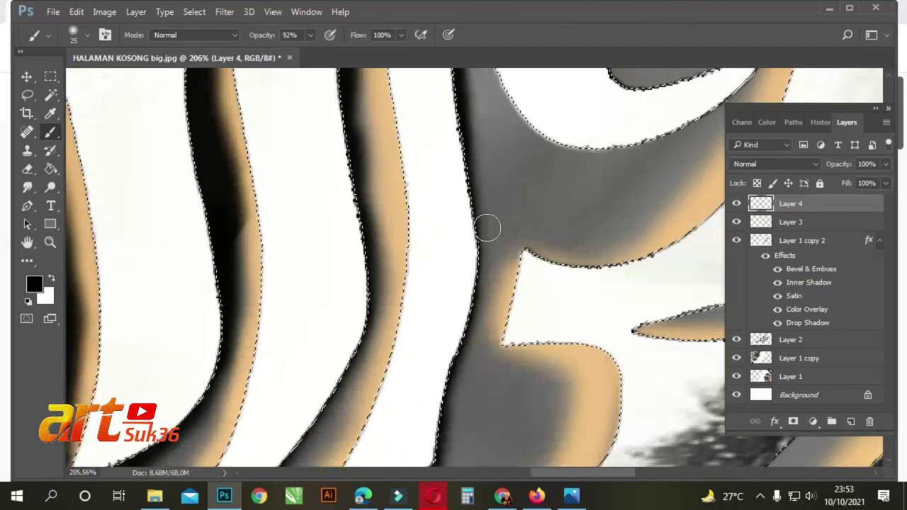
mouse_move(445, 92)
mouse_down()
mouse_move(468, 170)
mouse_move(467, 270)
mouse_move(453, 331)
mouse_up()
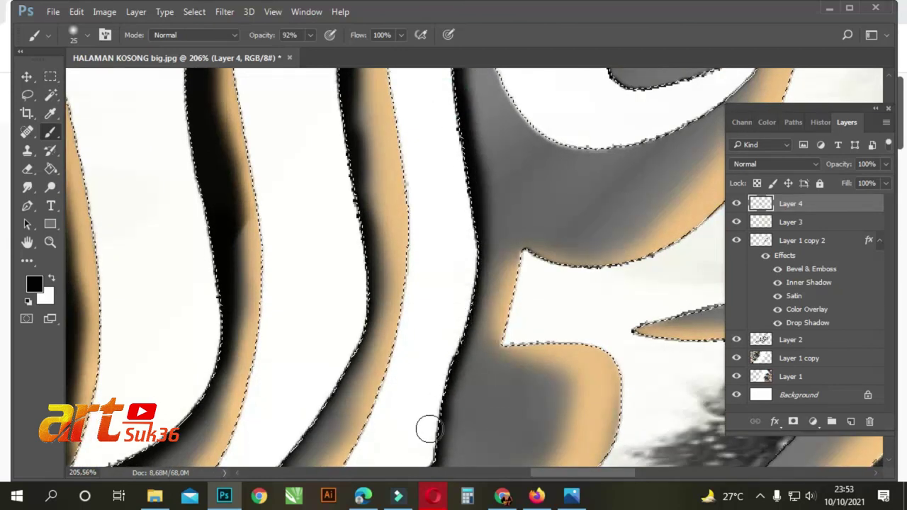
scroll(546, 178, down, 10)
drag(451, 147, 439, 204)
drag(425, 267, 326, 433)
Brush black along the upper edge of the large grey letter's bowl, redoing the stroke so it stops before the rising upright
scroll(543, 185, up, 15)
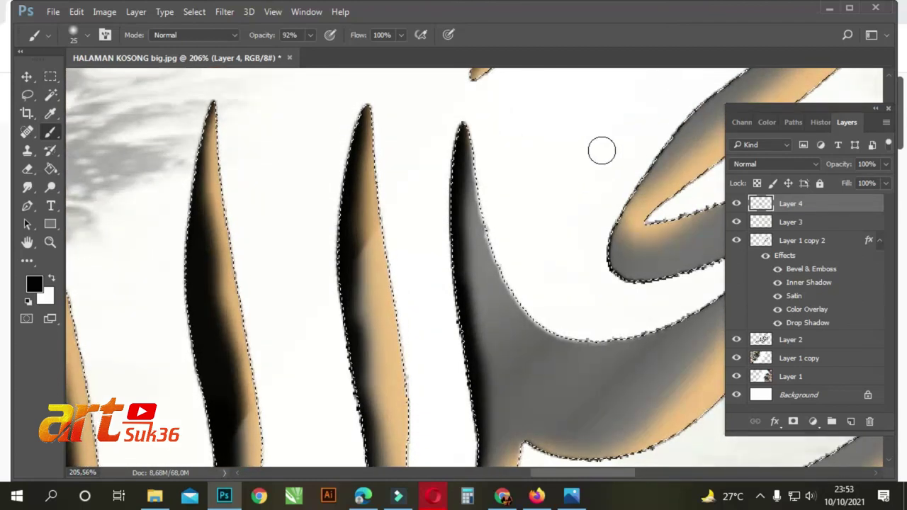
scroll(601, 154, right, 2)
scroll(601, 155, right, 10)
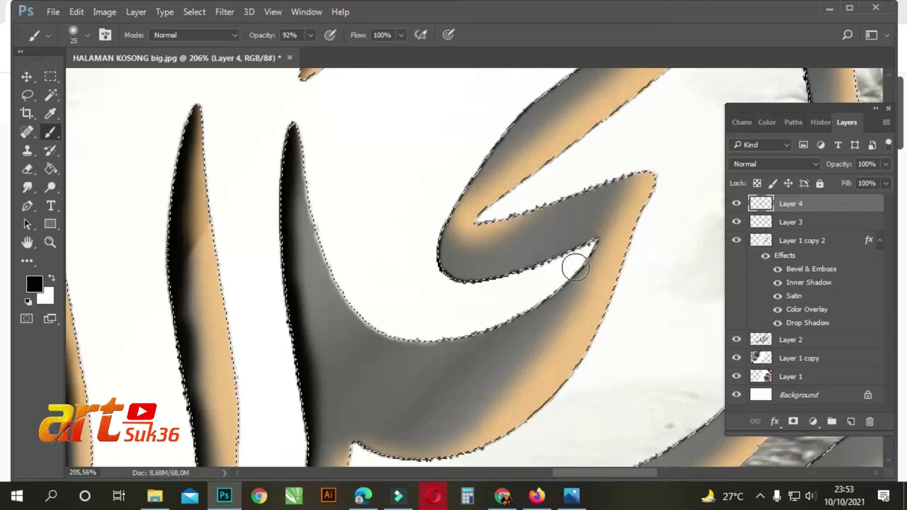
click(565, 277)
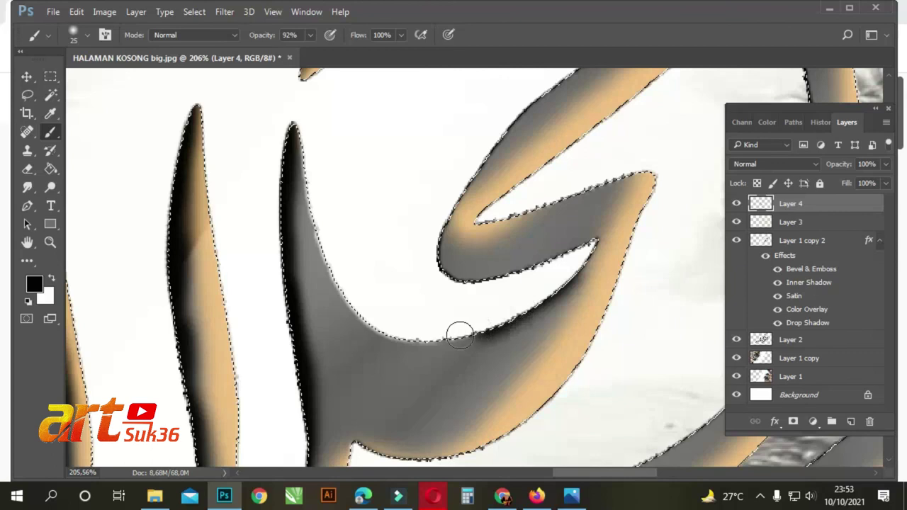
mouse_move(419, 343)
mouse_down()
mouse_move(344, 298)
mouse_move(319, 258)
mouse_move(310, 206)
mouse_up()
key(ctrl+z)
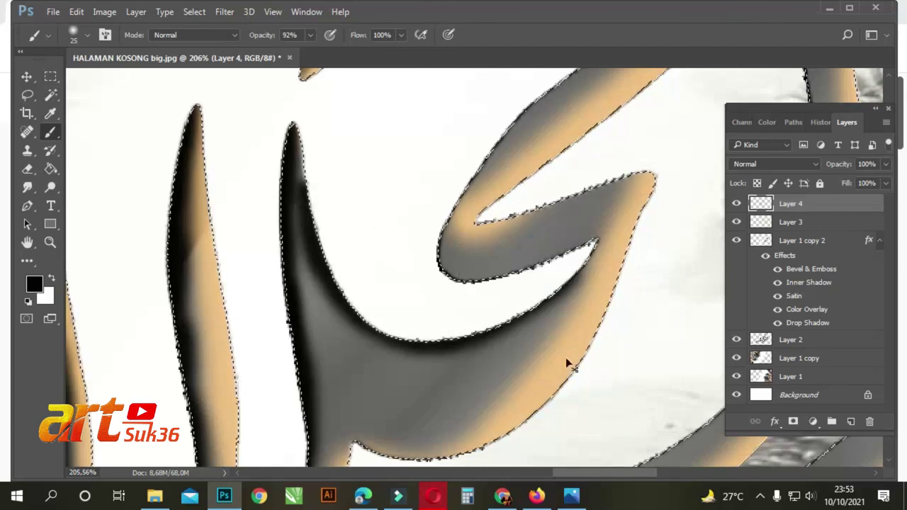
mouse_move(571, 267)
mouse_down()
mouse_move(535, 303)
mouse_move(404, 344)
mouse_up()
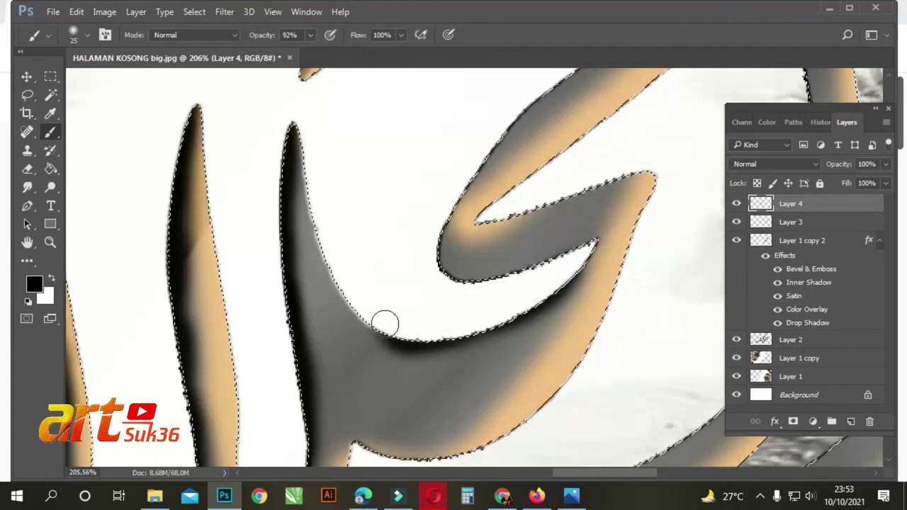
Paint black around the zigzag letter's lower bend and underside, and along the upper-left edge of its diagonal arm
scroll(533, 191, up, 3)
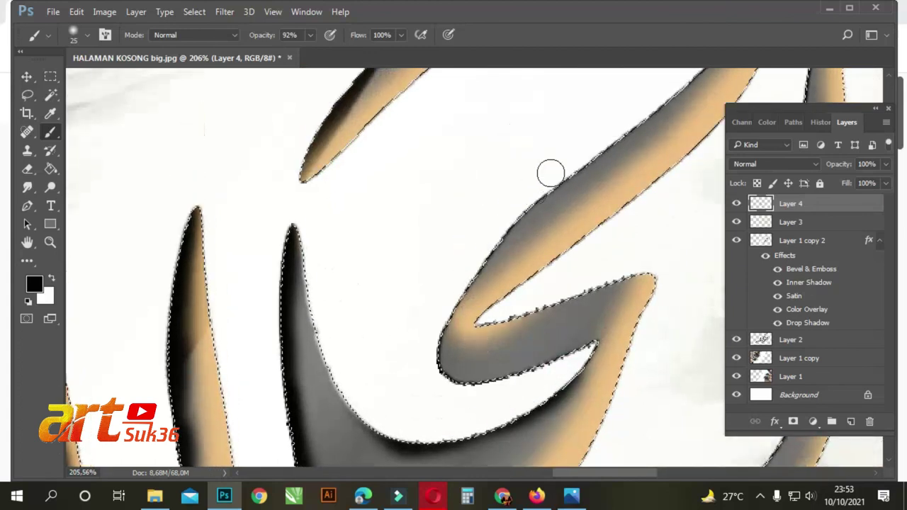
drag(421, 301, 430, 335)
mouse_move(445, 376)
mouse_down()
mouse_move(491, 388)
mouse_move(560, 367)
mouse_up()
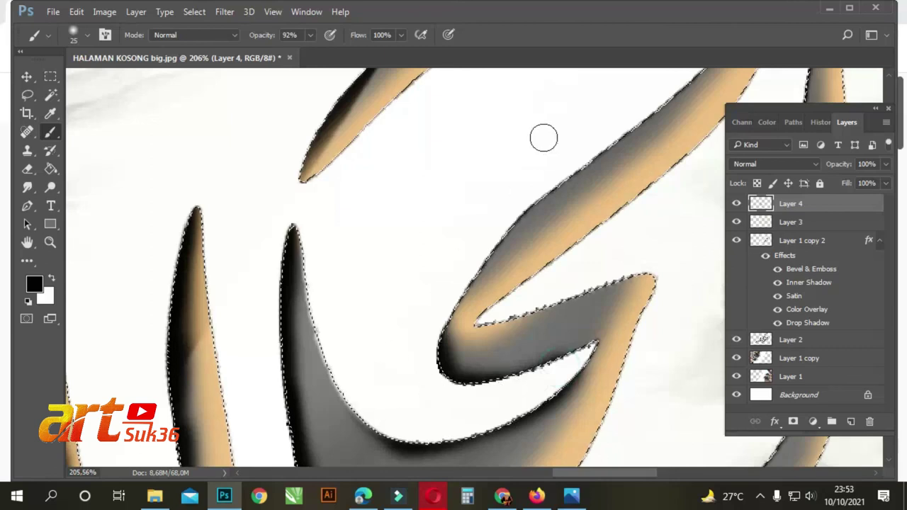
mouse_move(636, 101)
mouse_down()
mouse_move(652, 99)
mouse_move(619, 140)
mouse_move(515, 223)
mouse_up()
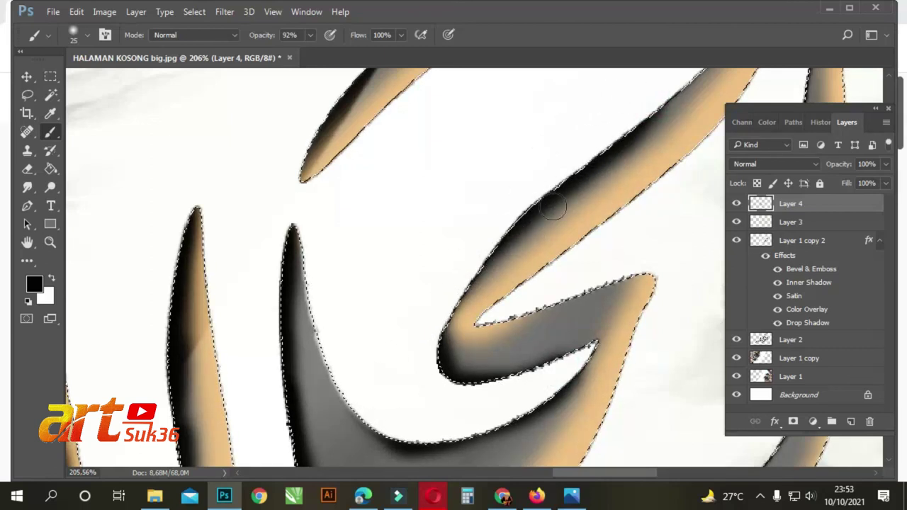
Continue the black shading along the zigzag letter's diagonal arm up to its pointed tip
scroll(547, 217, up, 3)
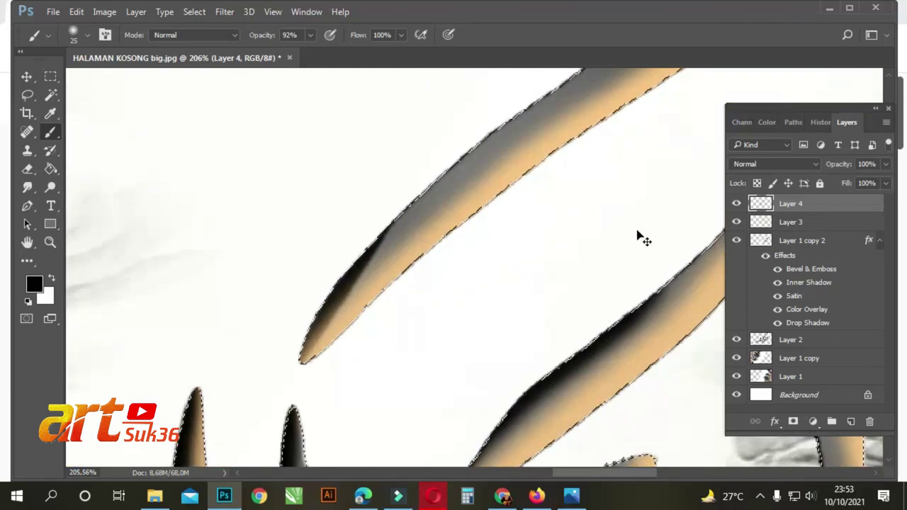
scroll(640, 237, right, 2)
scroll(636, 228, right, 4)
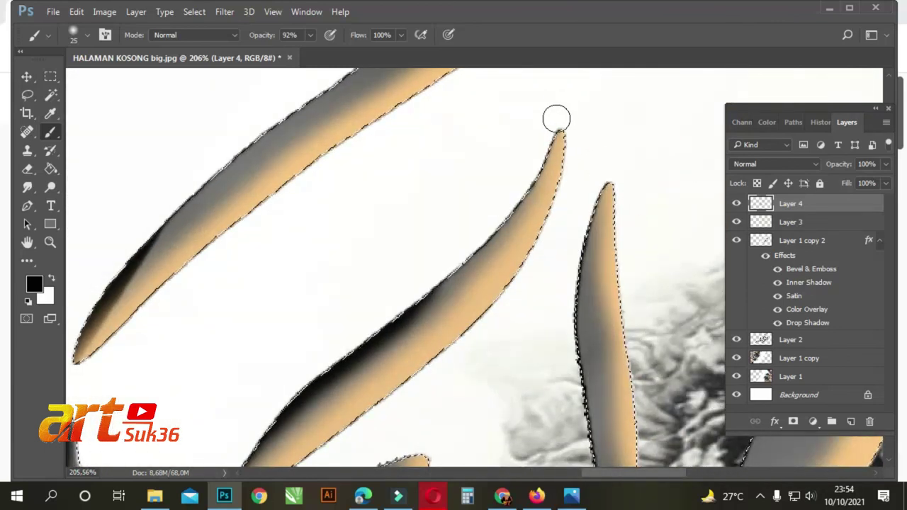
mouse_move(551, 128)
mouse_down()
mouse_move(499, 224)
mouse_move(460, 267)
mouse_move(344, 340)
mouse_up()
drag(555, 145, 318, 425)
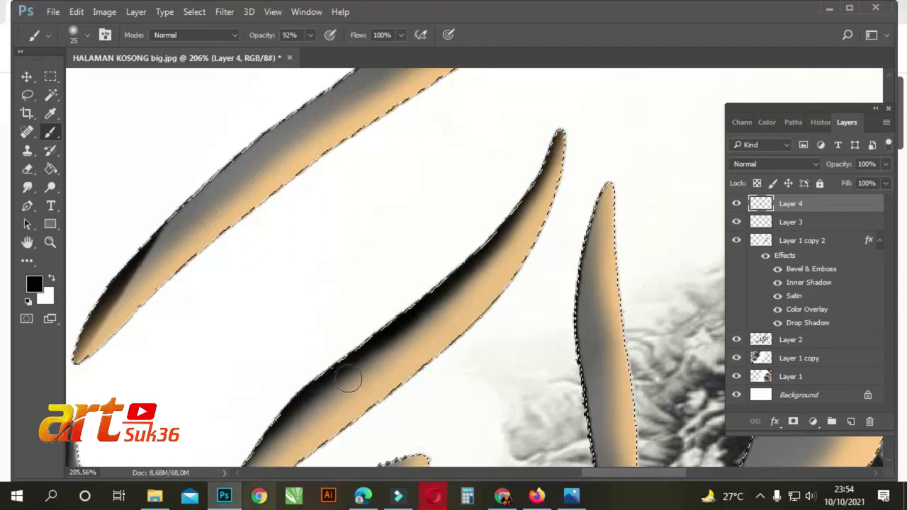
Paint black along the left edge of the slender upright stroke beside it, following the curve down to its pointed tail
drag(594, 187, 584, 240)
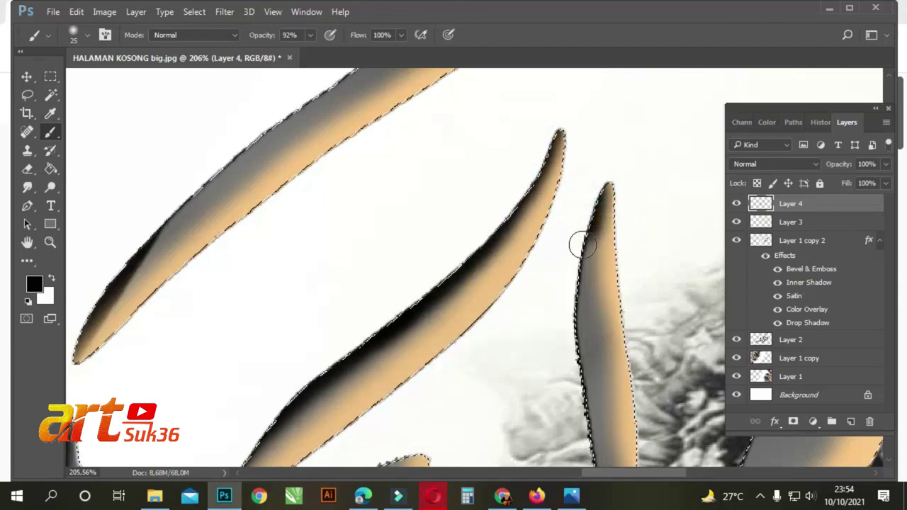
scroll(572, 255, down, 5)
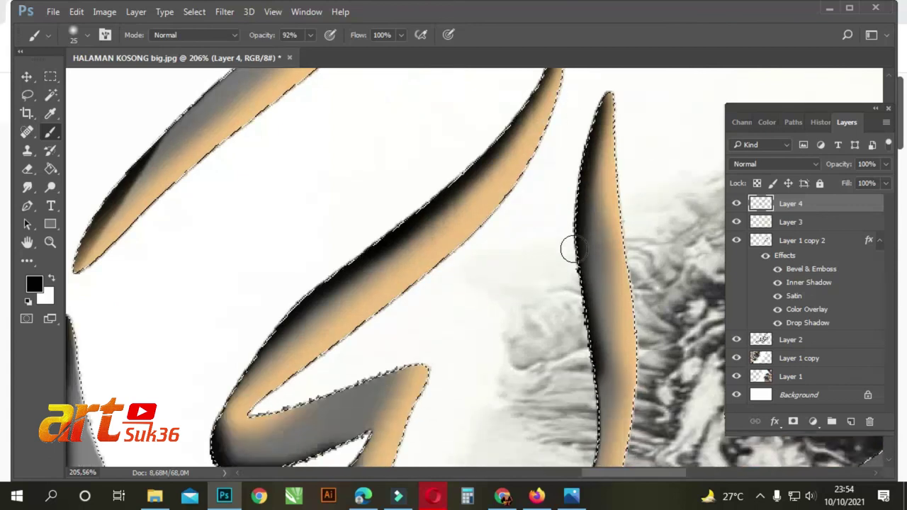
drag(576, 273, 586, 365)
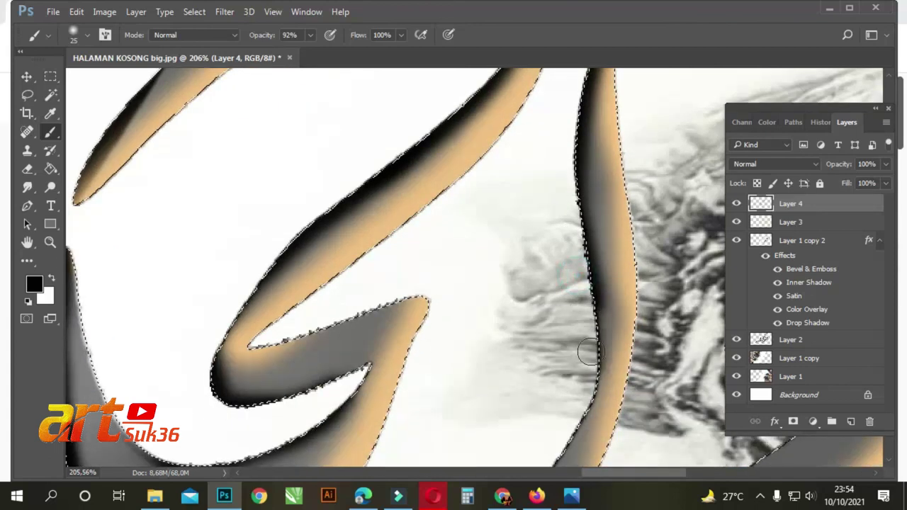
scroll(623, 284, down, 3)
mouse_move(593, 225)
mouse_down()
mouse_move(567, 342)
mouse_move(506, 432)
mouse_up()
scroll(557, 231, down, 5)
drag(582, 153, 567, 193)
mouse_move(501, 274)
mouse_down()
mouse_move(398, 348)
mouse_move(241, 409)
mouse_up()
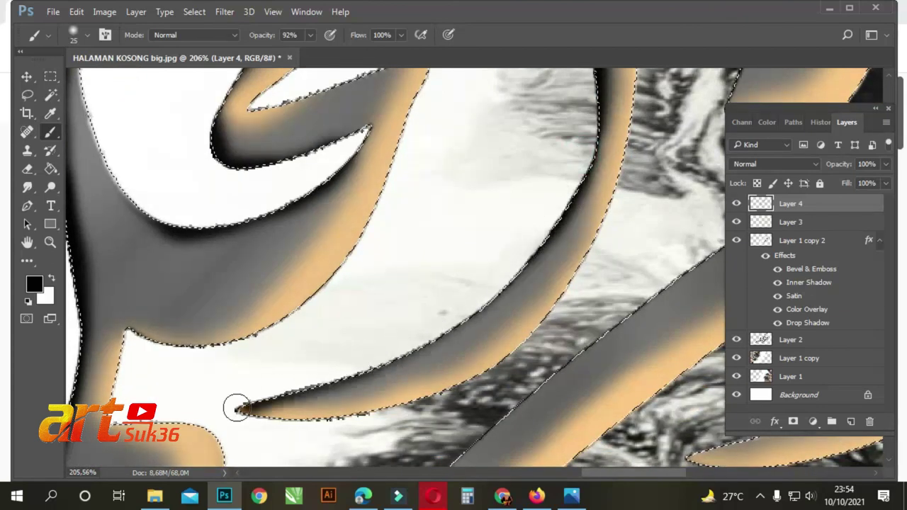
mouse_move(526, 234)
mouse_down()
mouse_move(500, 277)
mouse_move(385, 356)
mouse_move(243, 393)
mouse_move(239, 409)
mouse_up()
Brush black along the upper-left edge of the long diagonal stroke crossing the dark marble, down into its lower curve
mouse_move(701, 268)
mouse_down()
mouse_move(595, 348)
mouse_move(530, 431)
mouse_up()
scroll(574, 240, down, 1)
scroll(574, 239, down, 4)
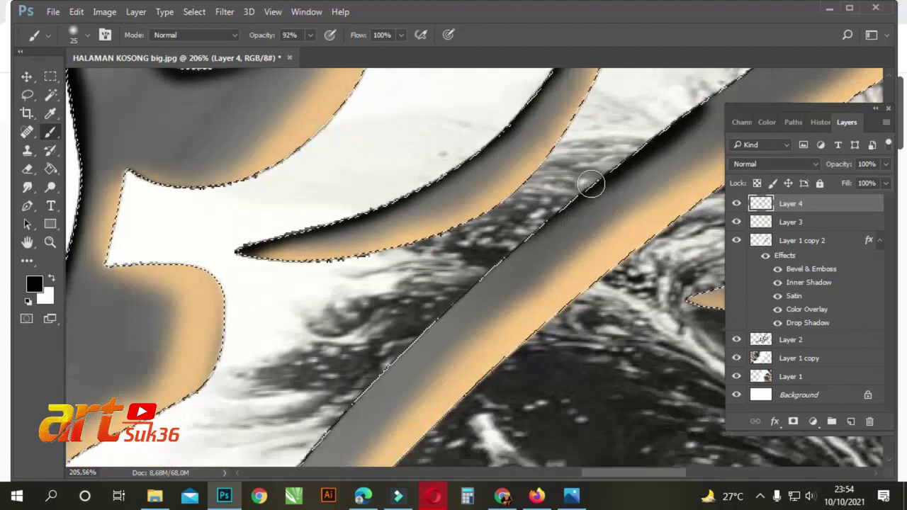
mouse_move(561, 206)
mouse_down()
mouse_move(411, 339)
mouse_move(347, 421)
mouse_up()
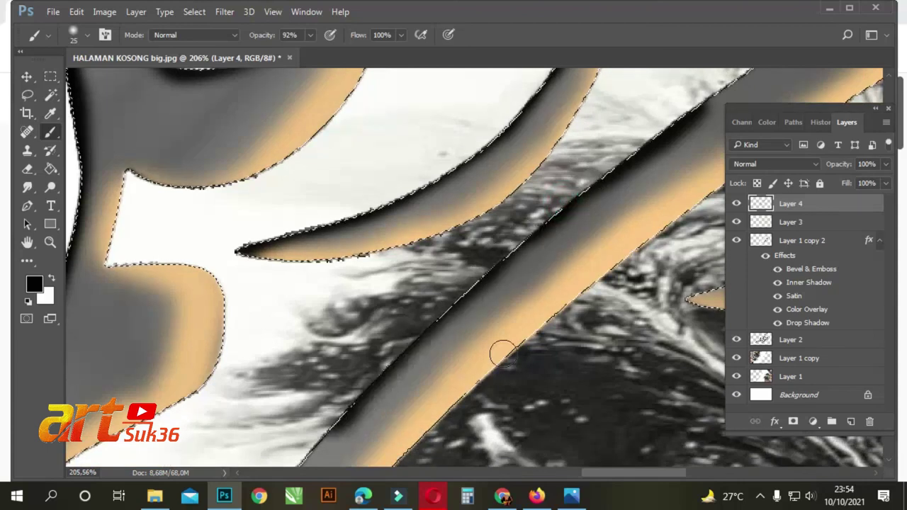
scroll(611, 146, down, 5)
drag(437, 137, 376, 219)
scroll(439, 121, down, 3)
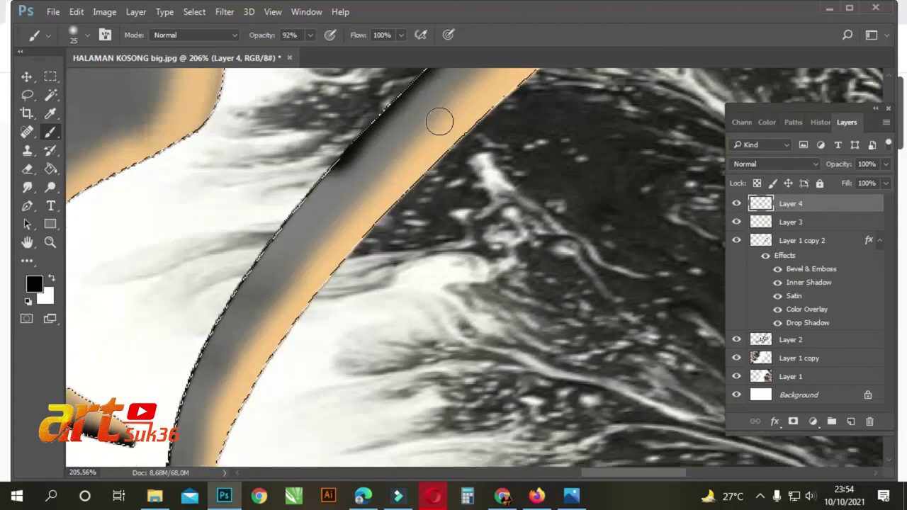
mouse_move(342, 154)
mouse_down()
mouse_move(259, 237)
mouse_move(196, 324)
mouse_move(185, 386)
mouse_up()
scroll(245, 324, down, 3)
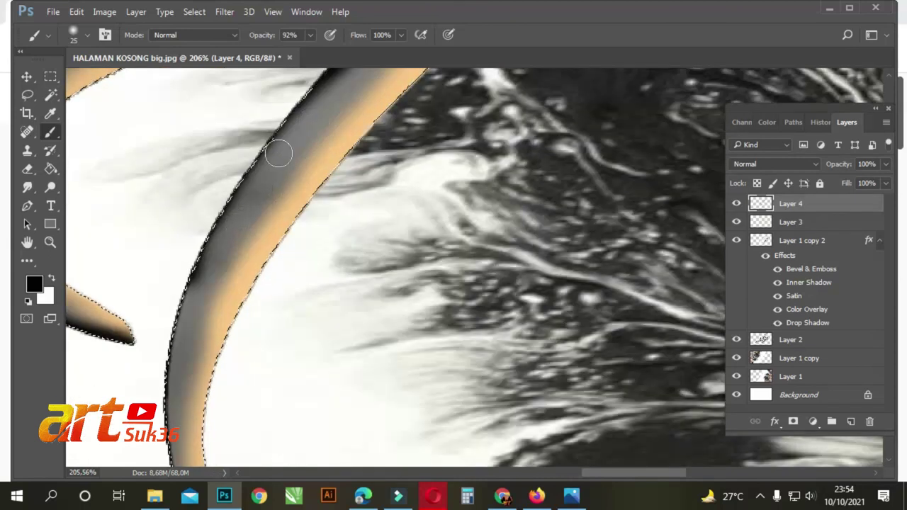
mouse_move(304, 95)
mouse_down()
mouse_move(204, 222)
mouse_move(214, 198)
mouse_move(281, 128)
mouse_move(268, 122)
mouse_move(174, 300)
mouse_move(157, 403)
mouse_move(160, 445)
mouse_up()
Paint black along the outer edge of the long stroke's lower hook, around to its rounded end
scroll(243, 180, down, 1)
scroll(243, 181, down, 5)
mouse_move(181, 106)
mouse_down()
mouse_move(170, 223)
mouse_move(153, 226)
mouse_move(188, 350)
mouse_move(241, 446)
mouse_up()
scroll(354, 119, down, 2)
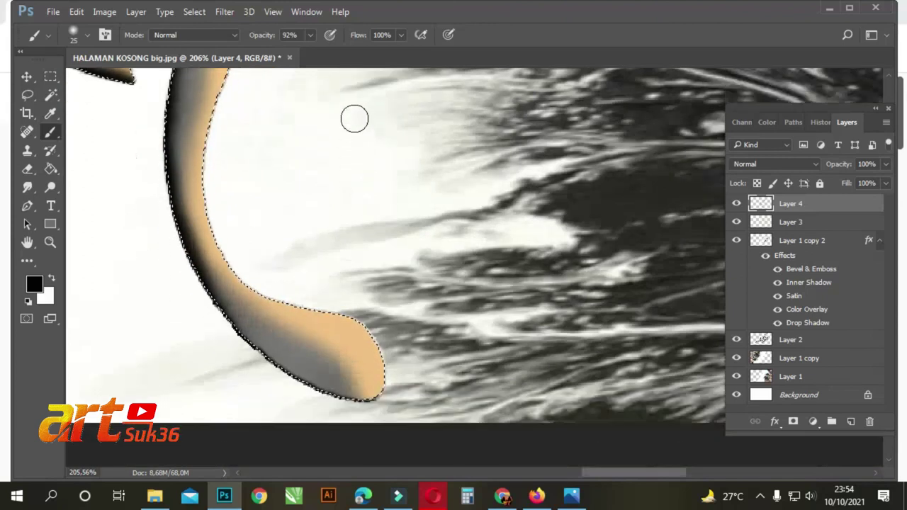
scroll(354, 119, down, 2)
mouse_move(212, 223)
mouse_down()
mouse_move(202, 217)
mouse_move(243, 273)
mouse_move(312, 322)
mouse_move(372, 326)
mouse_move(379, 290)
mouse_up()
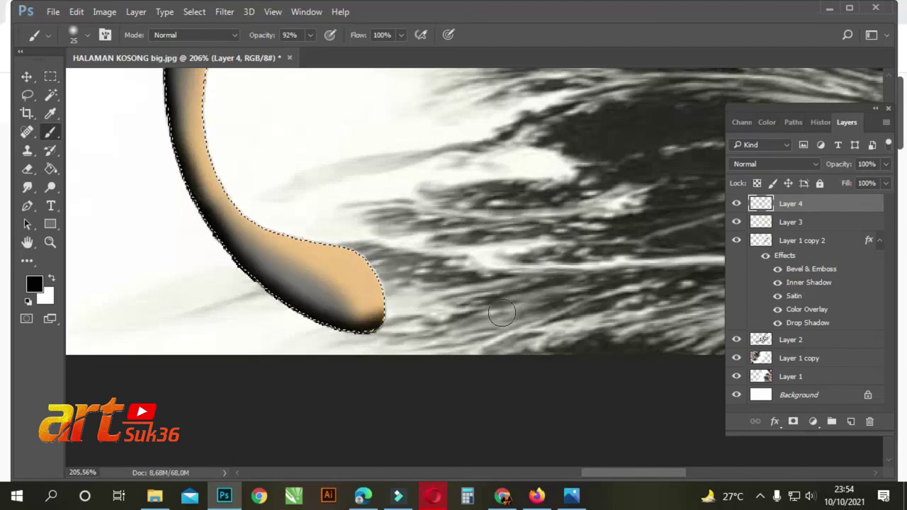
Paint black along the long diagonal stroke's upper edge from its top end down to the part already shaded
scroll(628, 257, up, 8)
scroll(568, 150, up, 6)
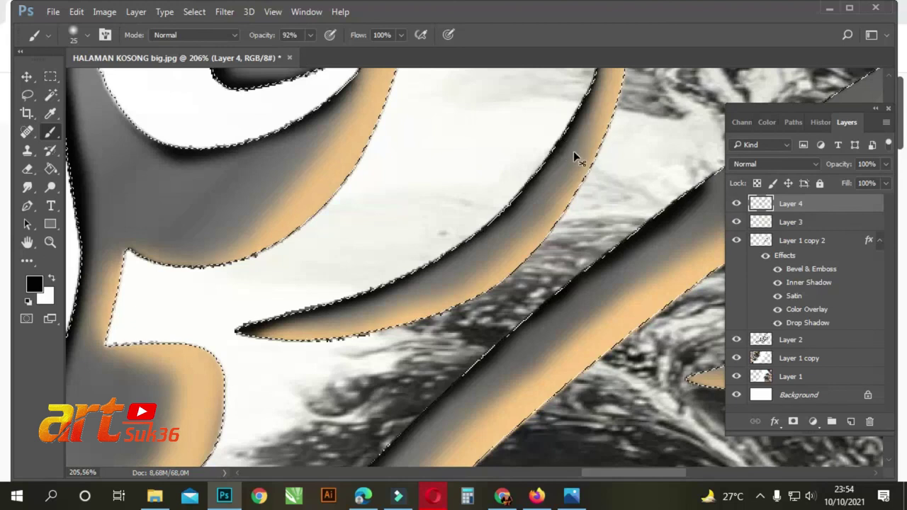
scroll(574, 151, right, 6)
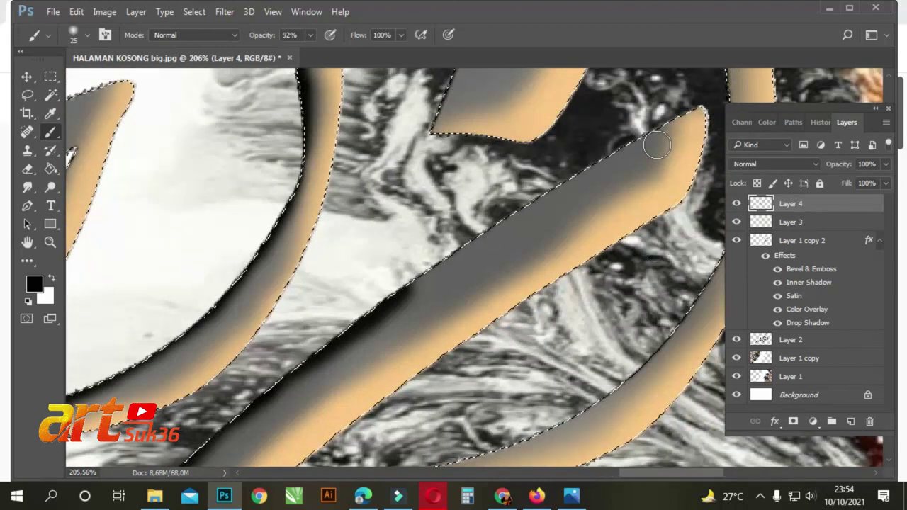
scroll(656, 146, up, 2)
drag(698, 172, 548, 259)
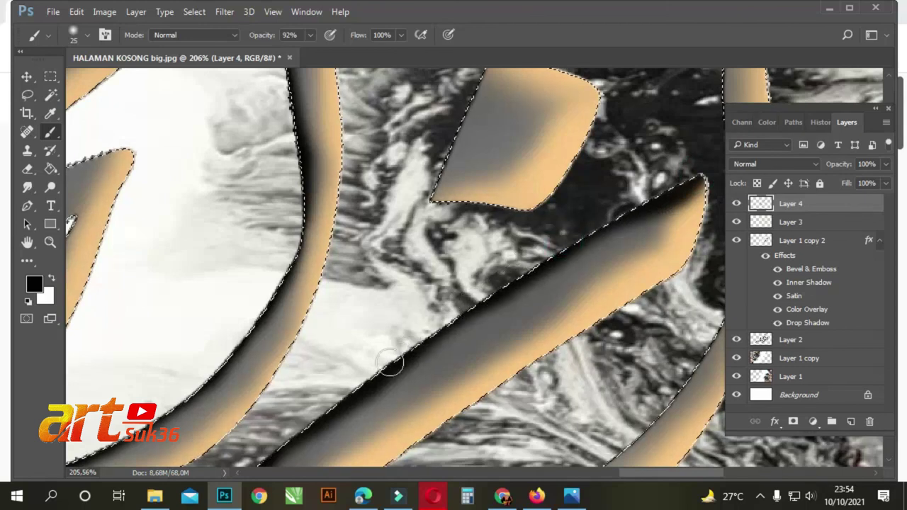
scroll(498, 134, up, 3)
mouse_move(497, 132)
mouse_down()
mouse_move(487, 172)
mouse_move(596, 180)
mouse_up()
scroll(550, 113, down, 5)
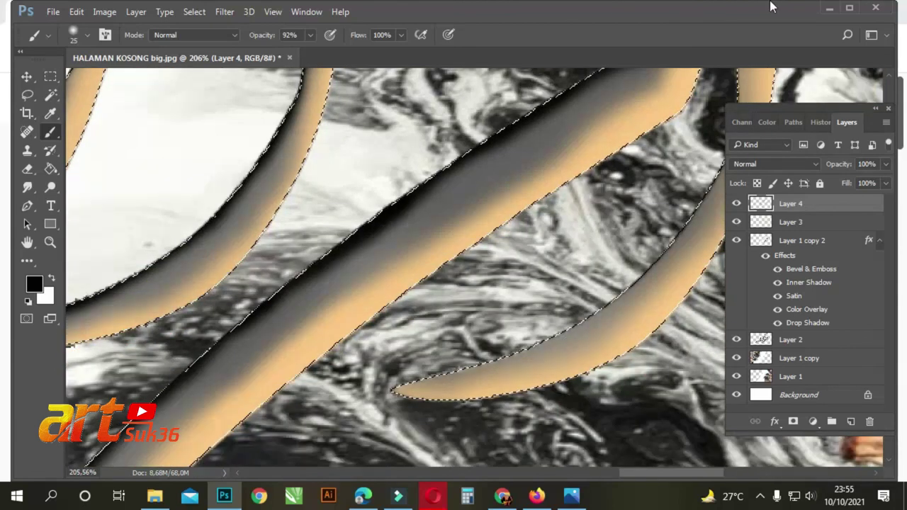
Paint black along the inner edge of the slender curved stroke beside the long diagonal, down to its pointed tail
scroll(613, 282, up, 2)
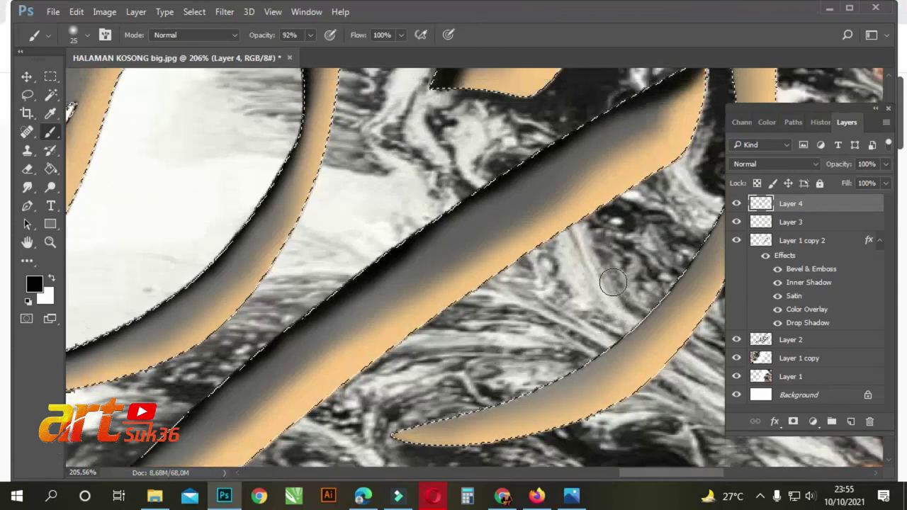
scroll(662, 324, up, 2)
scroll(662, 325, right, 2)
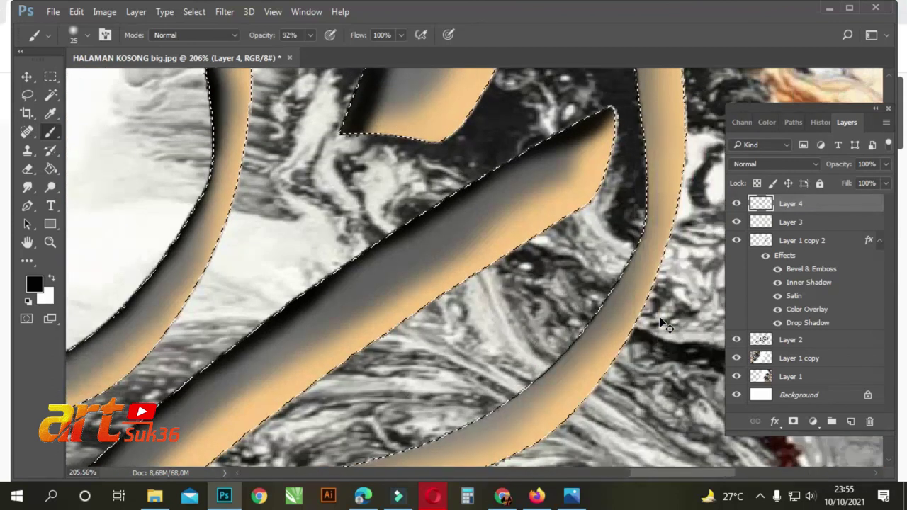
scroll(664, 324, right, 2)
scroll(522, 428, up, 1)
scroll(522, 425, down, 1)
scroll(522, 425, down, 2)
mouse_move(560, 161)
mouse_down()
mouse_move(508, 248)
mouse_move(422, 327)
mouse_move(356, 360)
mouse_move(198, 409)
mouse_move(214, 394)
mouse_move(259, 382)
mouse_up()
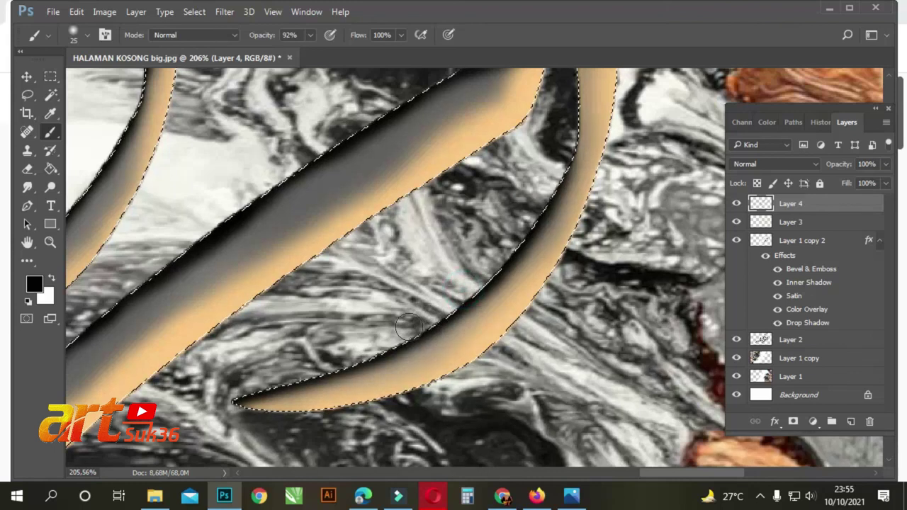
Continue the black shading up the left edge of the same slender stroke, from its bend to its top tip
scroll(602, 177, up, 1)
scroll(602, 177, up, 3)
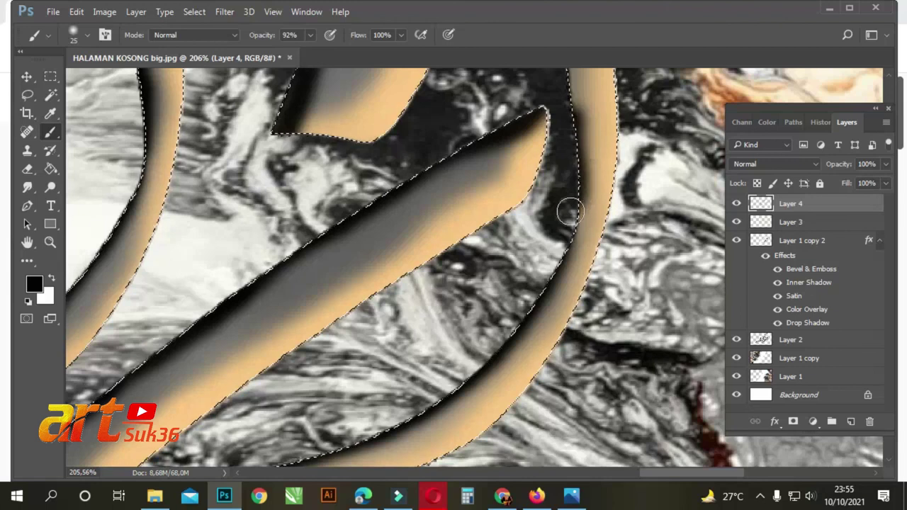
scroll(561, 158, up, 6)
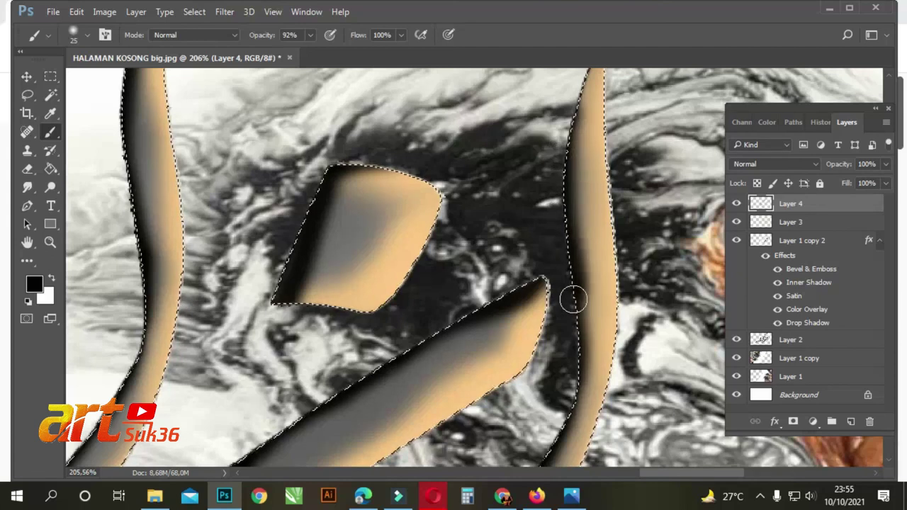
scroll(601, 200, up, 4)
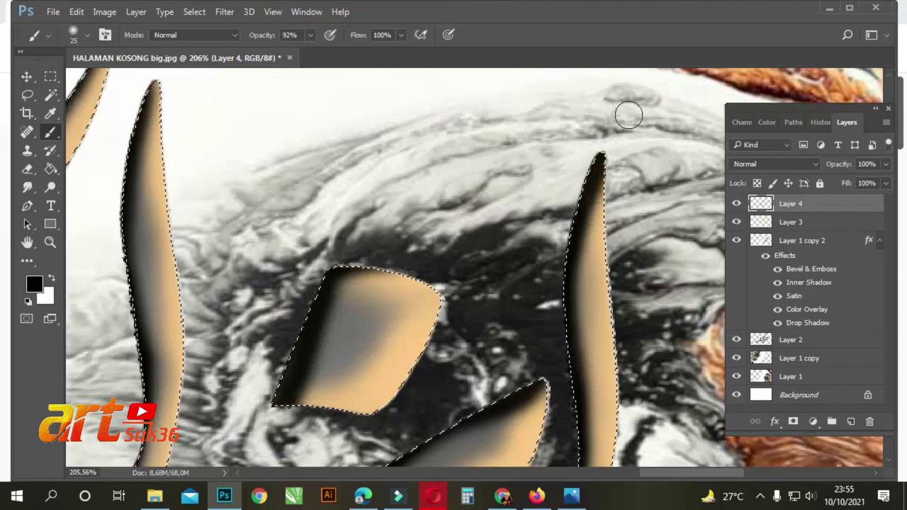
Darken the left edge of the upright stroke across from the diamond dot, and the upper-left edge of the neighbouring curved stroke's tip
mouse_move(132, 83)
mouse_down()
mouse_move(143, 79)
mouse_move(125, 148)
mouse_move(119, 283)
mouse_up()
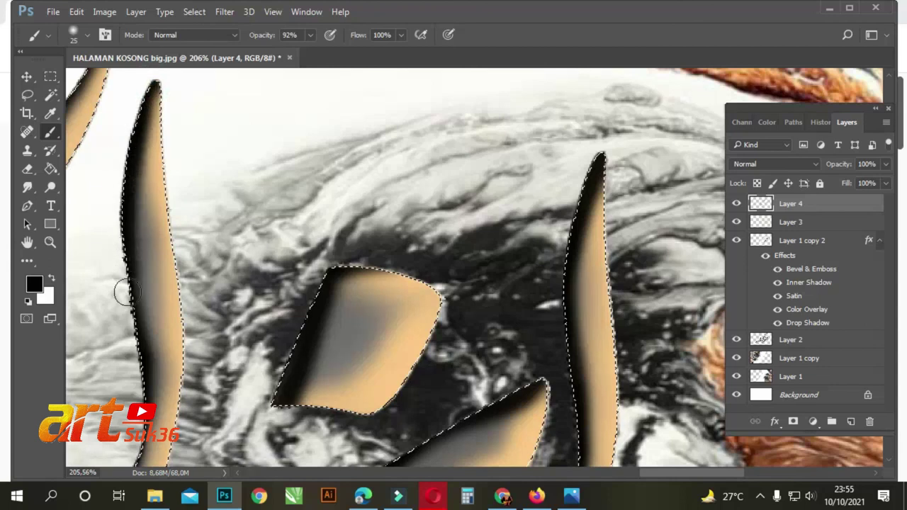
scroll(335, 266, up, 2)
scroll(293, 215, up, 1)
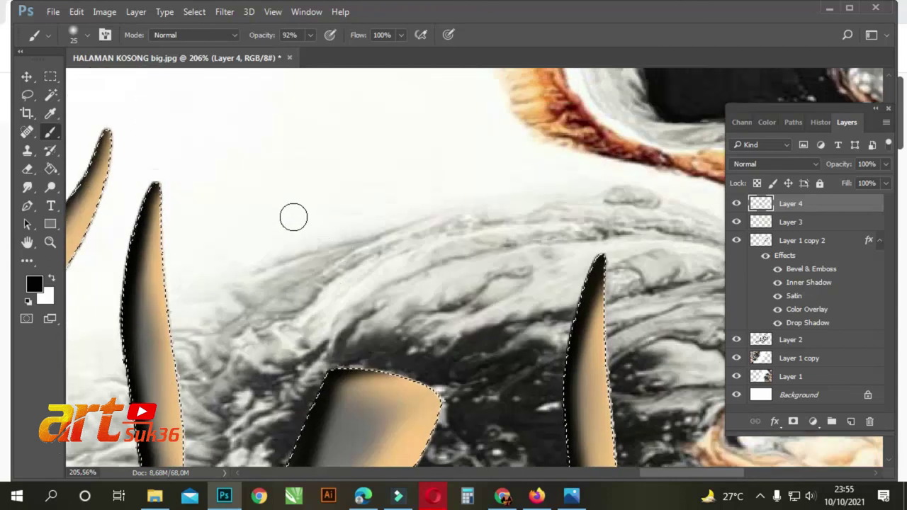
scroll(334, 222, right, 2)
scroll(334, 222, left, 2)
scroll(276, 209, left, 1)
scroll(276, 210, left, 2)
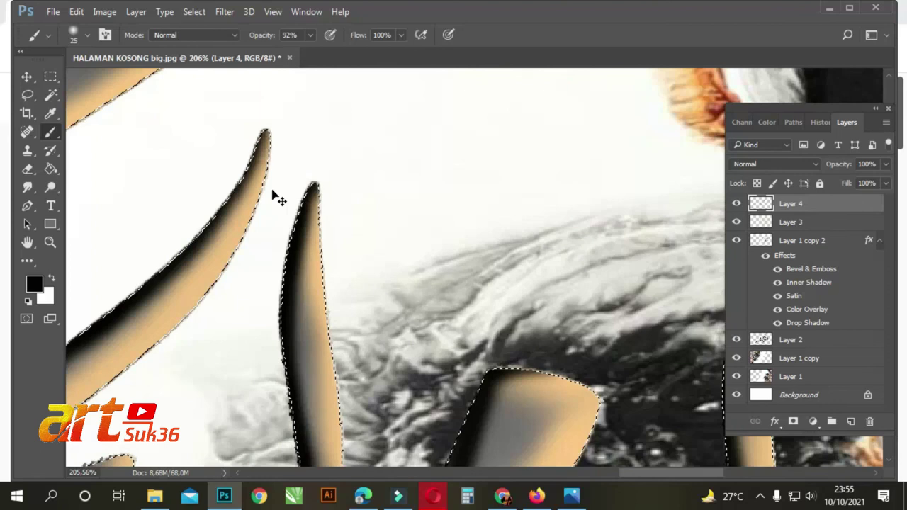
mouse_move(265, 126)
mouse_down()
mouse_move(231, 191)
mouse_move(178, 239)
mouse_up()
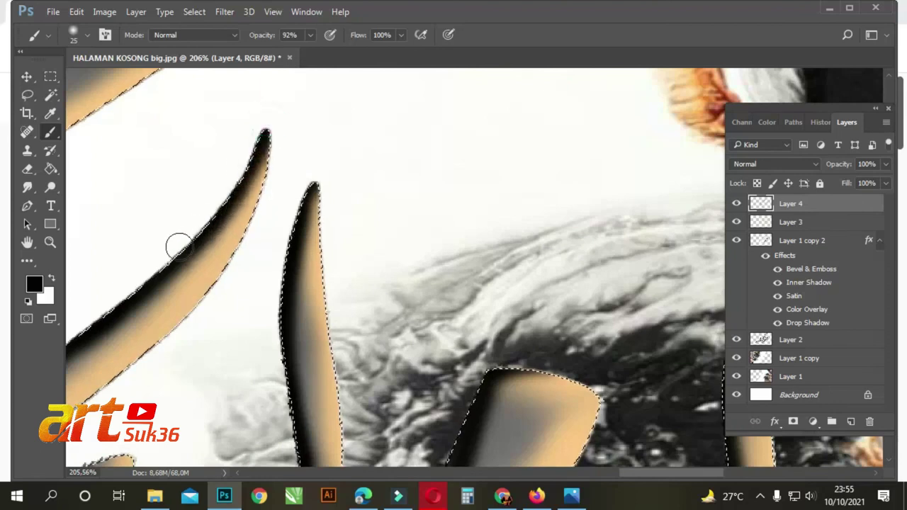
Paint black along the upper-left edge of the topmost diagonal stroke's lower section, down to its pointed end
scroll(429, 206, right, 1)
scroll(282, 190, right, 1)
scroll(282, 190, left, 2)
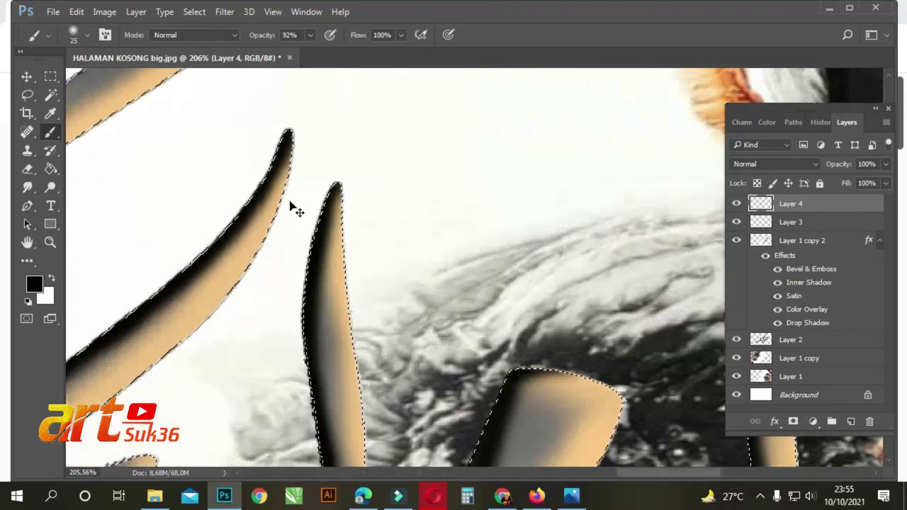
scroll(239, 238, left, 1)
scroll(303, 244, left, 1)
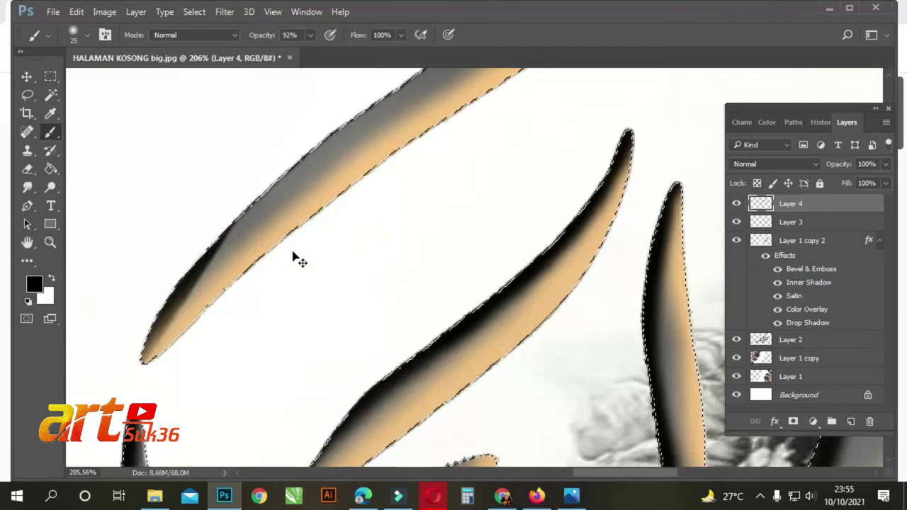
mouse_move(347, 117)
mouse_down()
mouse_move(206, 258)
mouse_move(147, 349)
mouse_move(155, 380)
mouse_up()
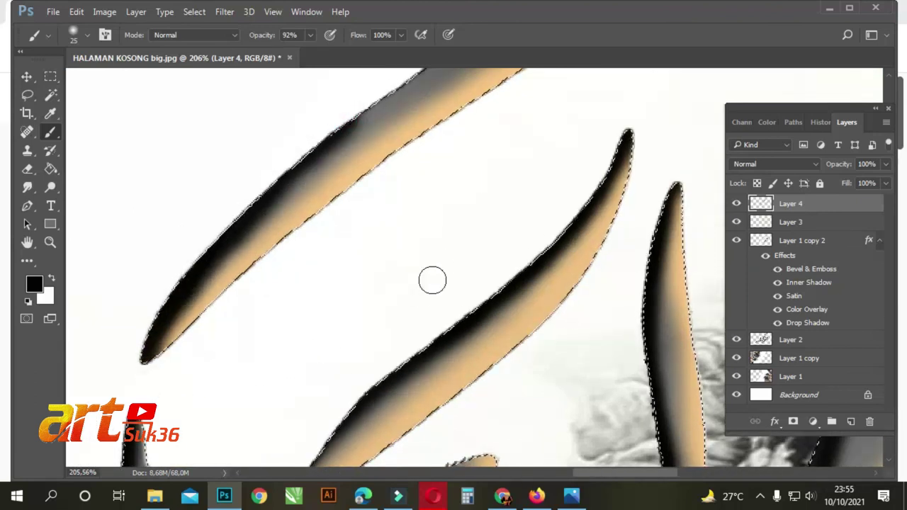
Extend the black shading along the upper edge of the topmost diagonal stroke's middle section, undoing the last touch-up
scroll(491, 190, left, 1)
scroll(491, 190, left, 2)
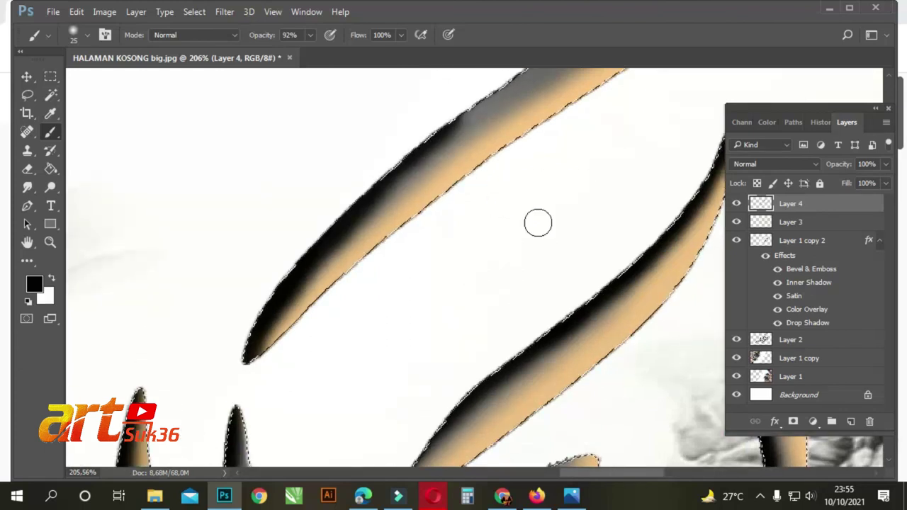
scroll(554, 226, up, 2)
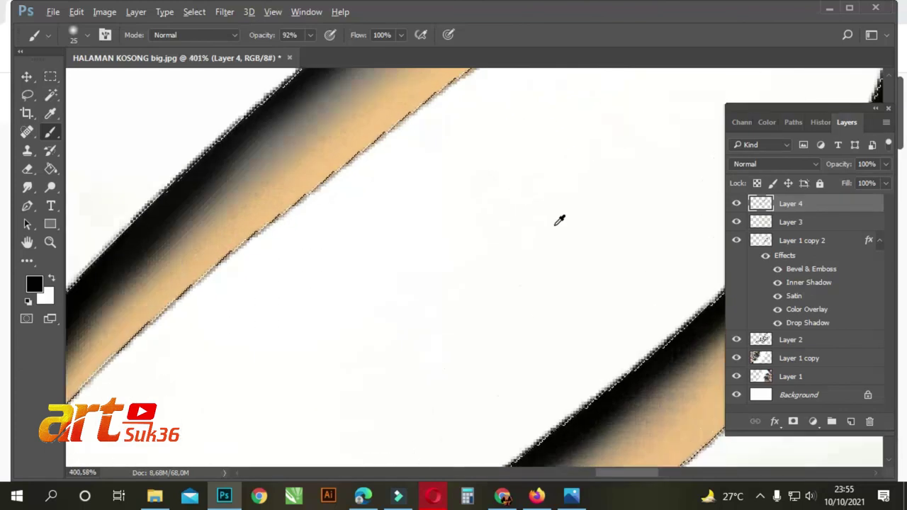
scroll(559, 219, down, 3)
scroll(635, 178, left, 2)
scroll(636, 179, up, 1)
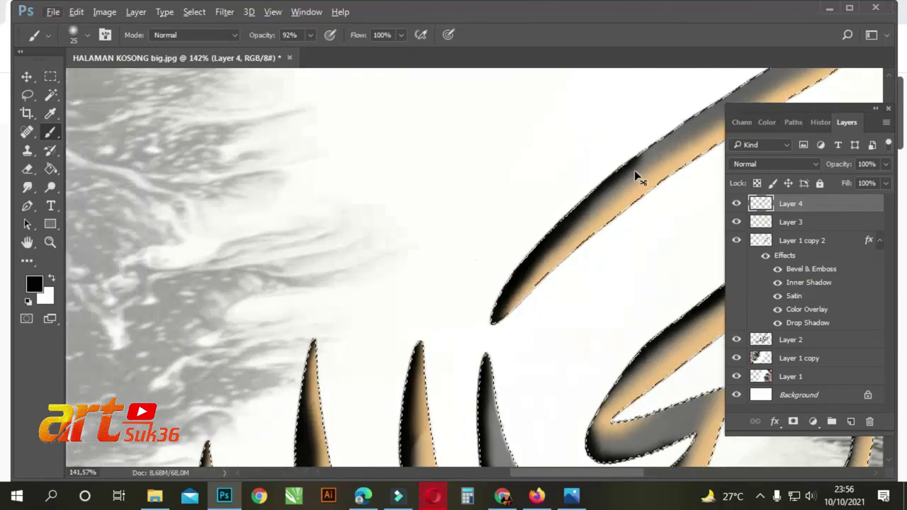
scroll(633, 178, down, 1)
scroll(640, 192, right, 2)
scroll(631, 168, up, 5)
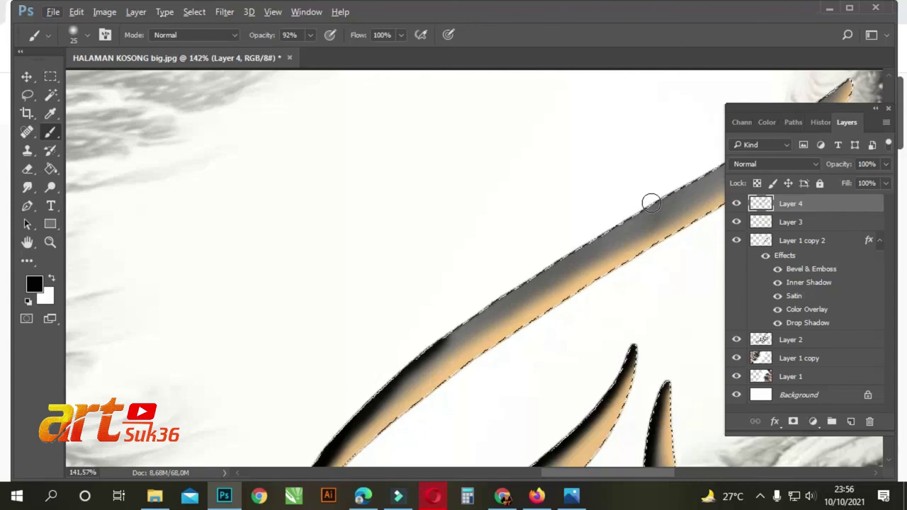
scroll(634, 237, up, 5)
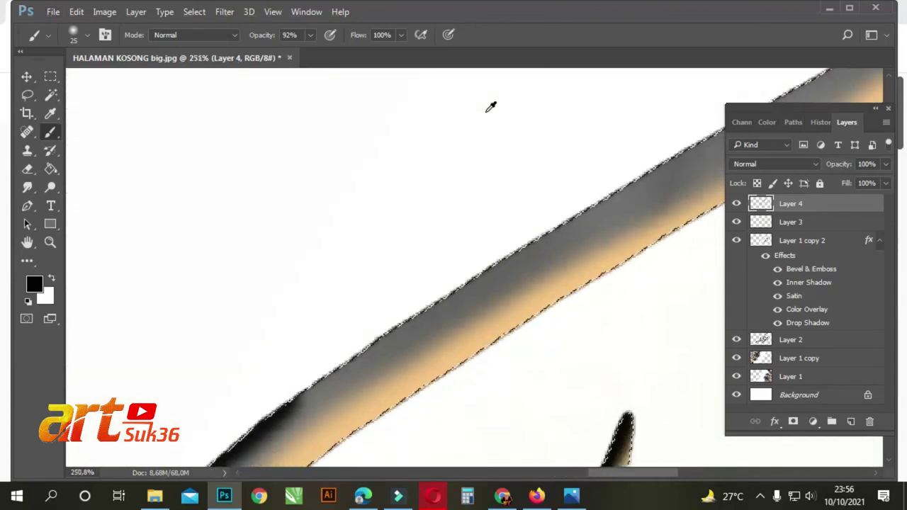
scroll(507, 124, down, 3)
mouse_move(613, 157)
mouse_down()
mouse_move(332, 328)
mouse_move(306, 320)
mouse_up()
drag(435, 238, 293, 346)
key(ctrl+z)
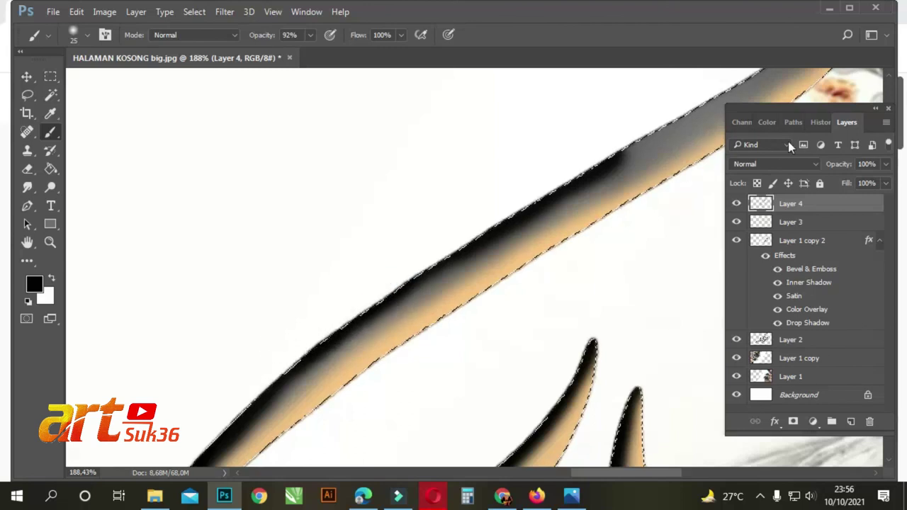
Paint black along the rest of the topmost diagonal stroke's upper edge to its tip, blending it with the shaded middle section
scroll(628, 173, up, 3)
scroll(658, 217, up, 5)
scroll(670, 214, right, 5)
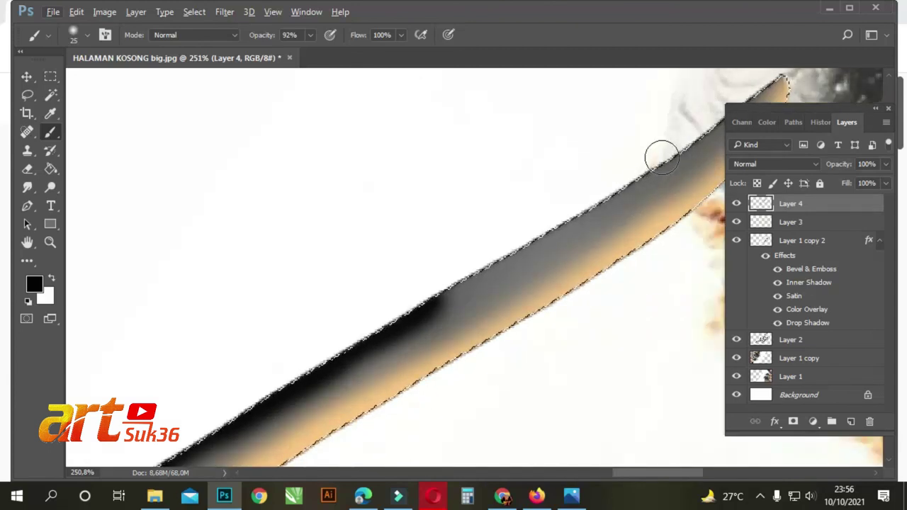
drag(658, 158, 388, 328)
scroll(656, 115, down, 1)
scroll(567, 167, up, 3)
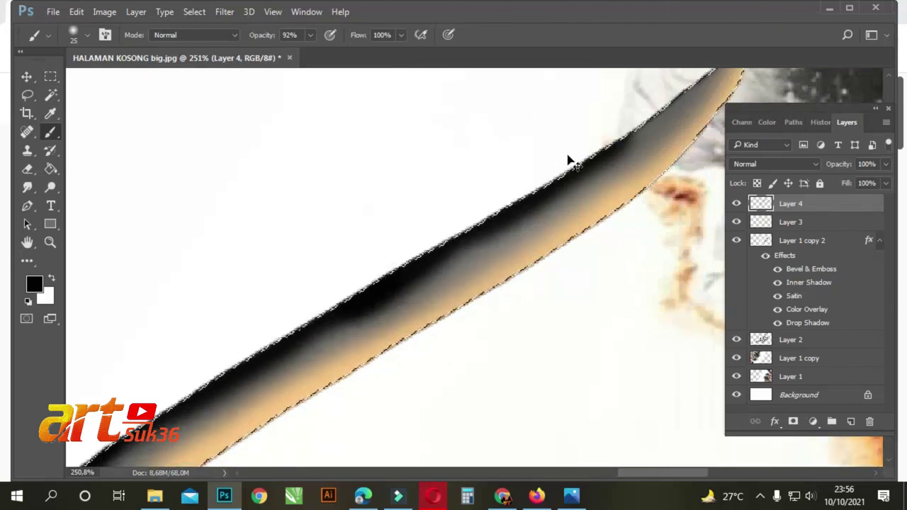
mouse_move(673, 114)
mouse_down()
mouse_move(664, 137)
mouse_move(523, 231)
mouse_up()
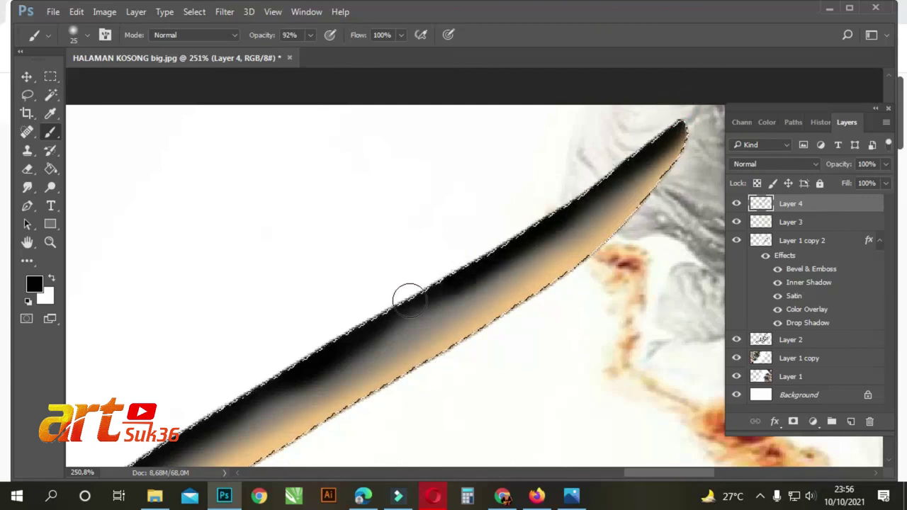
scroll(360, 268, down, 2)
mouse_move(359, 267)
mouse_down()
mouse_move(385, 274)
mouse_move(416, 208)
mouse_move(269, 304)
mouse_move(220, 299)
mouse_move(304, 265)
mouse_move(222, 336)
mouse_move(115, 378)
mouse_move(298, 296)
mouse_move(97, 399)
mouse_move(427, 272)
mouse_up()
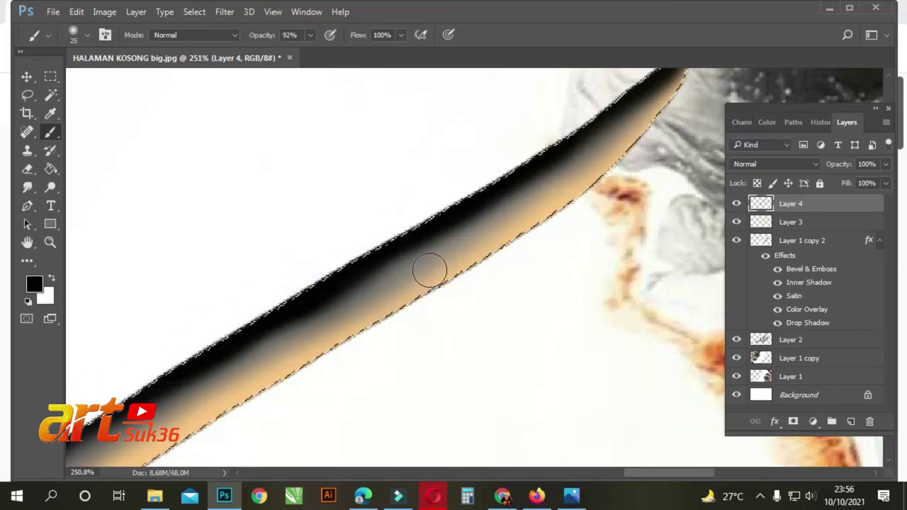
Examine the shading across the whole lettering, comparing the strokes at several magnifications
scroll(431, 269, right, 10)
scroll(592, 397, down, 2)
scroll(569, 375, down, 3)
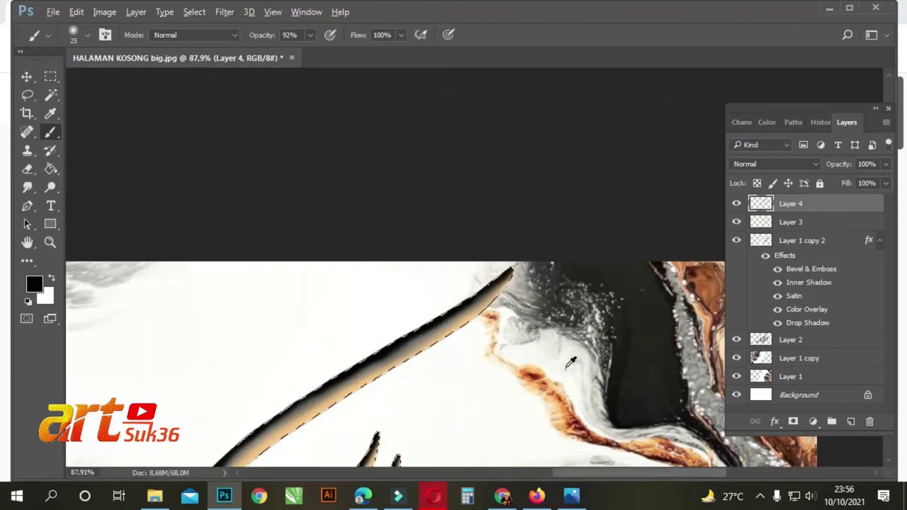
scroll(569, 367, down, 3)
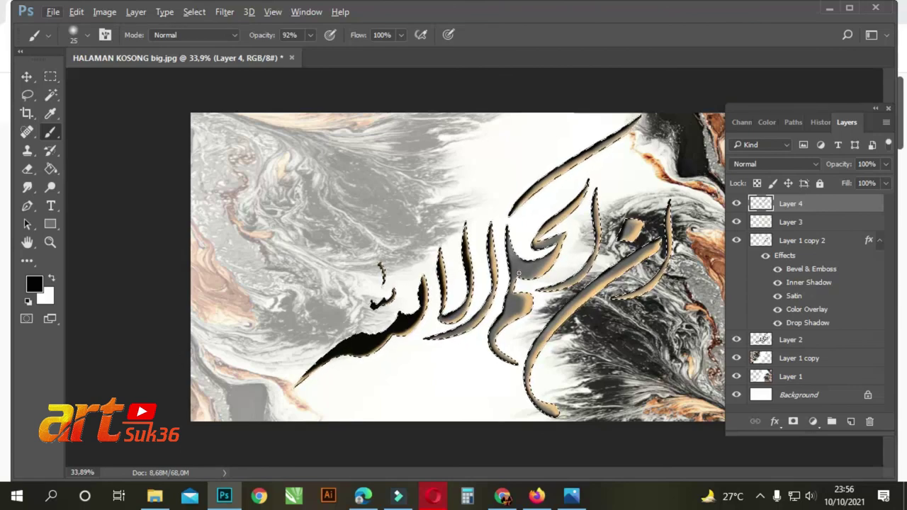
scroll(521, 269, up, 3)
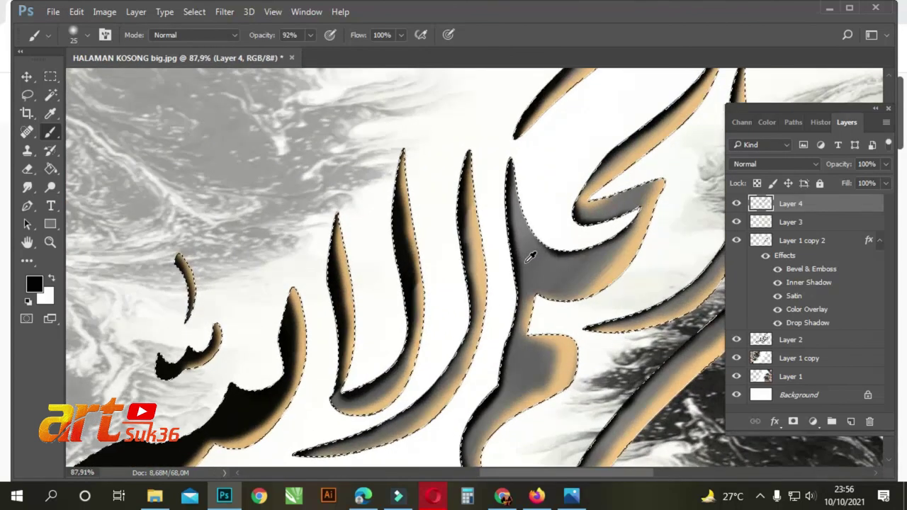
scroll(530, 256, down, 3)
scroll(525, 262, up, 2)
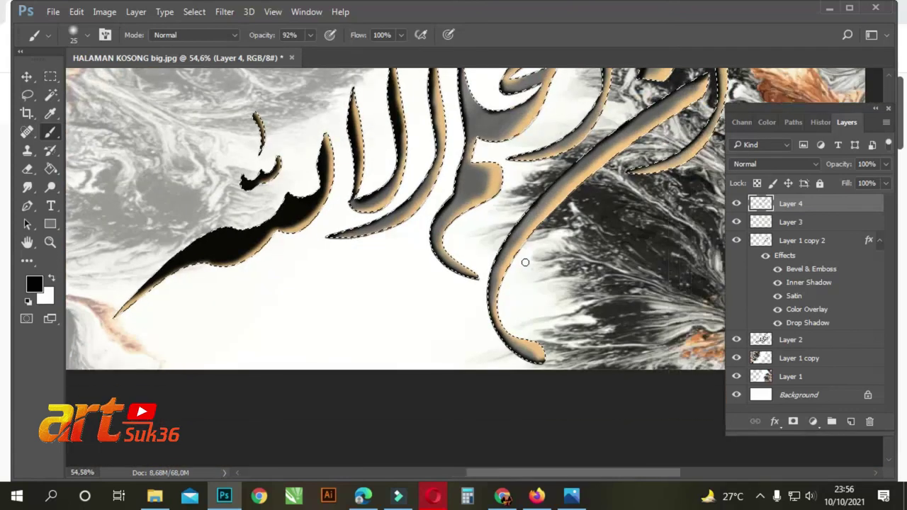
scroll(525, 262, down, 3)
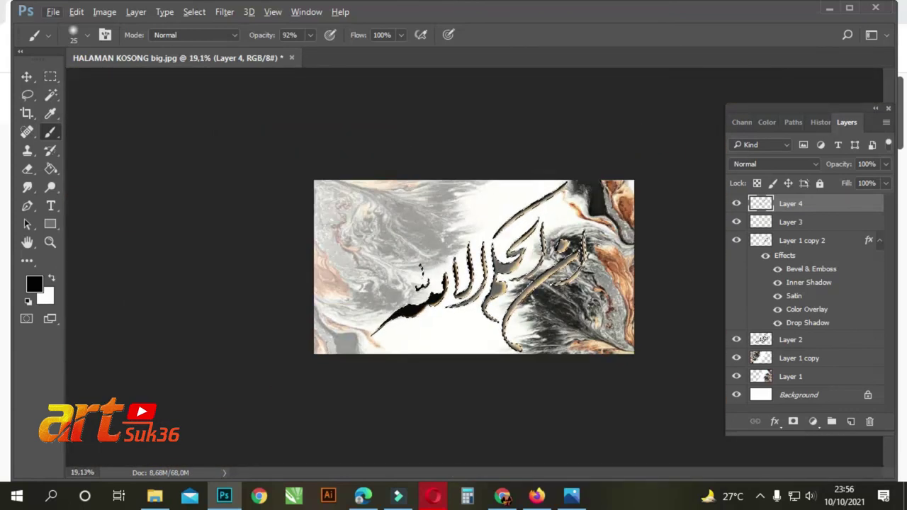
scroll(475, 267, up, 3)
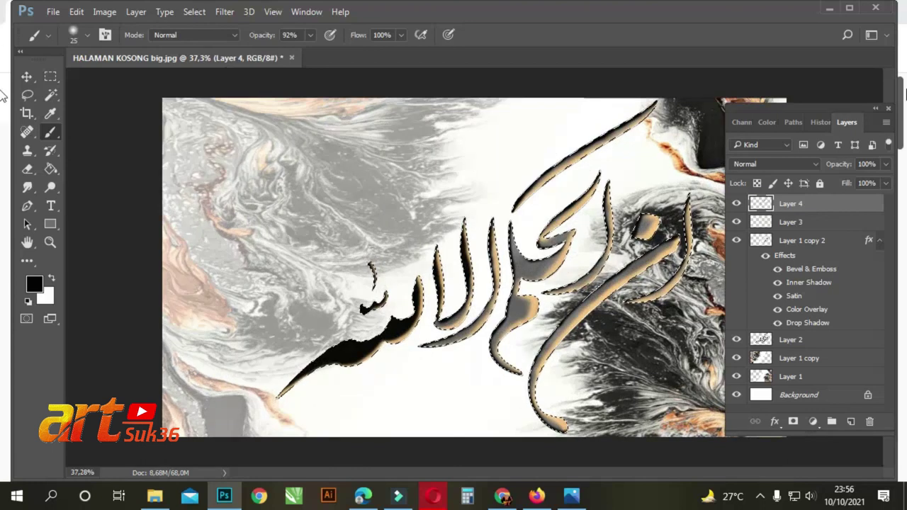
scroll(453, 323, up, 3)
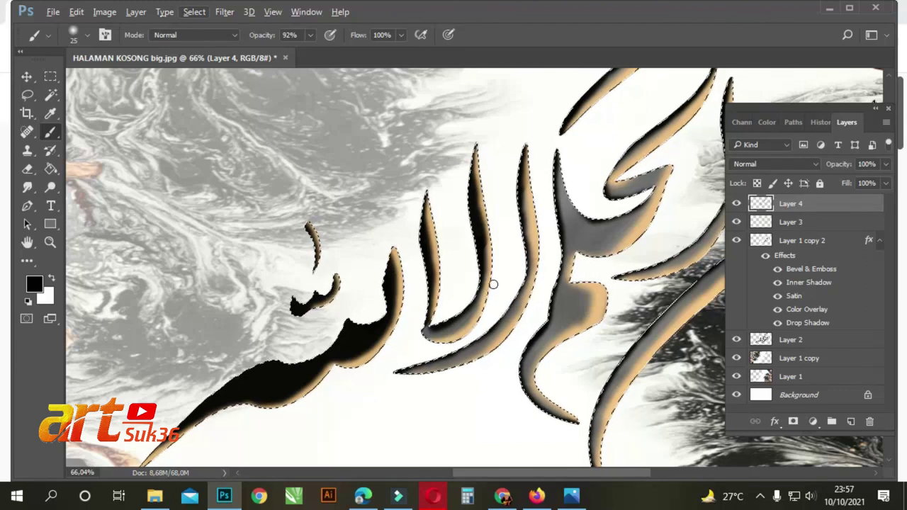
scroll(511, 270, down, 2)
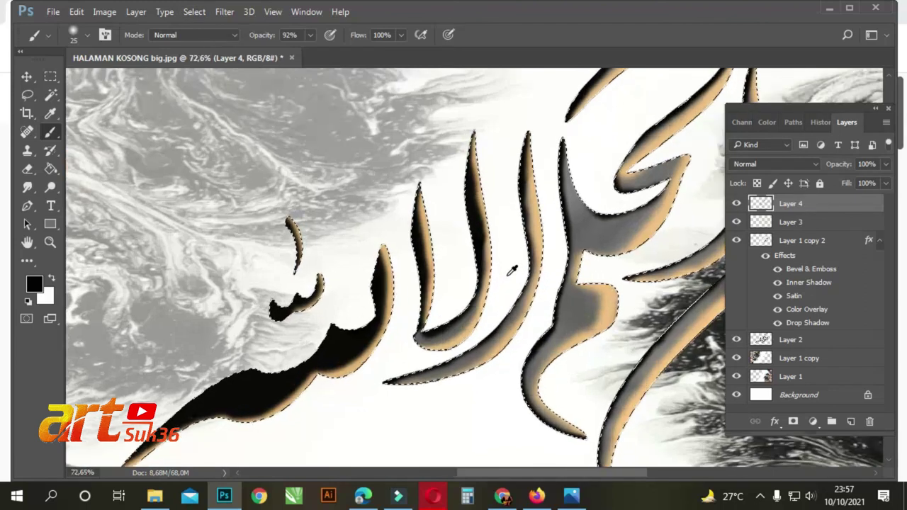
scroll(512, 270, up, 3)
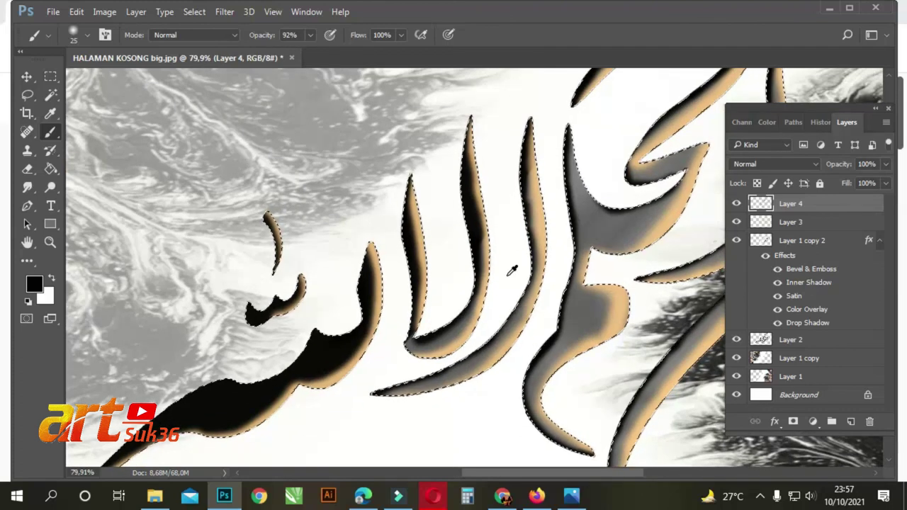
With the brush size at 70, deepen the black shading on the middle uprights, their sweeping tails and the joined letter's left edge
scroll(512, 270, up, 1)
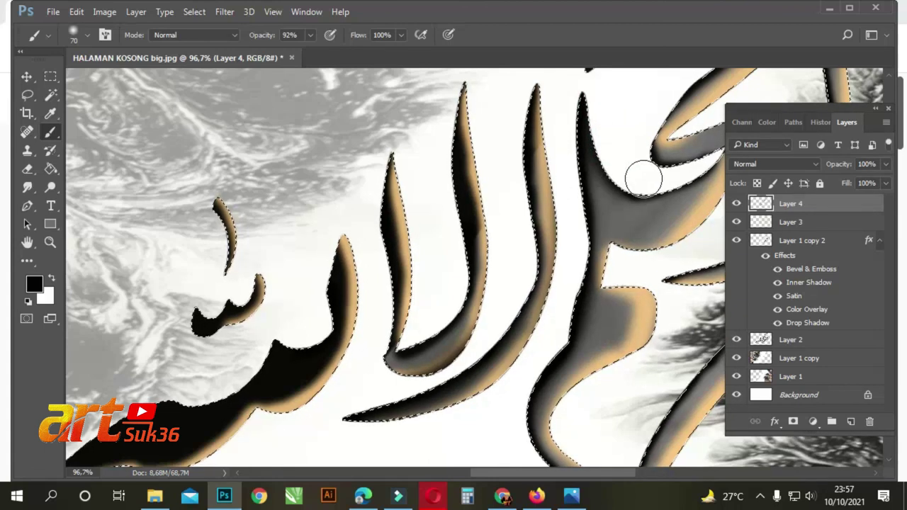
scroll(660, 149, up, 5)
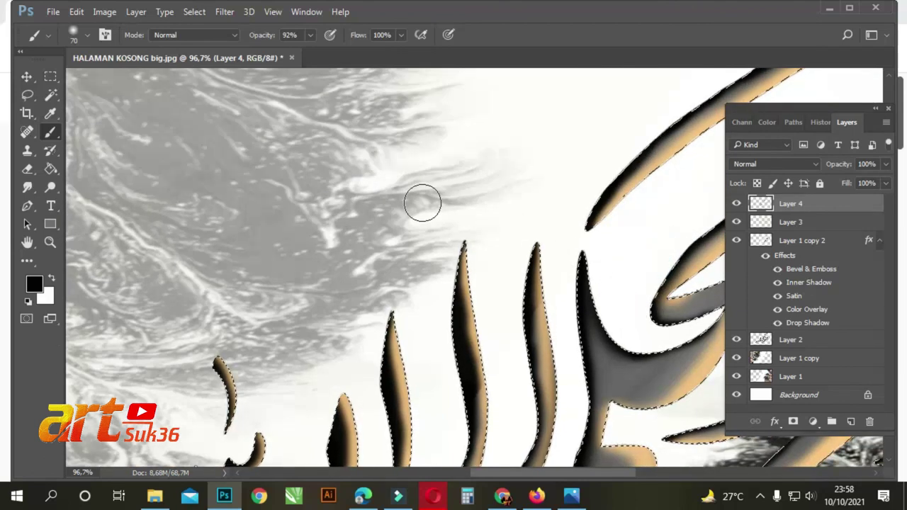
scroll(421, 200, down, 4)
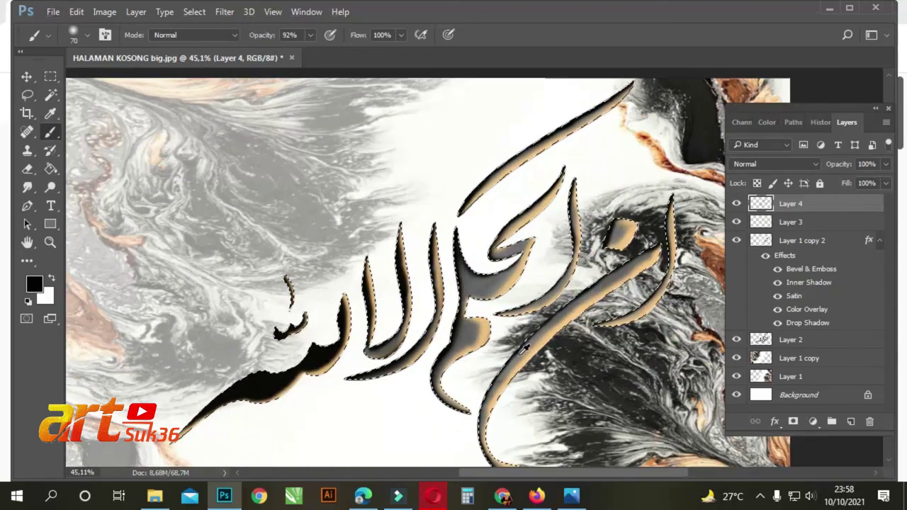
Touch up the black shading along the upper edge of the hooked diagonal stroke above the joined letter
scroll(527, 348, up, 6)
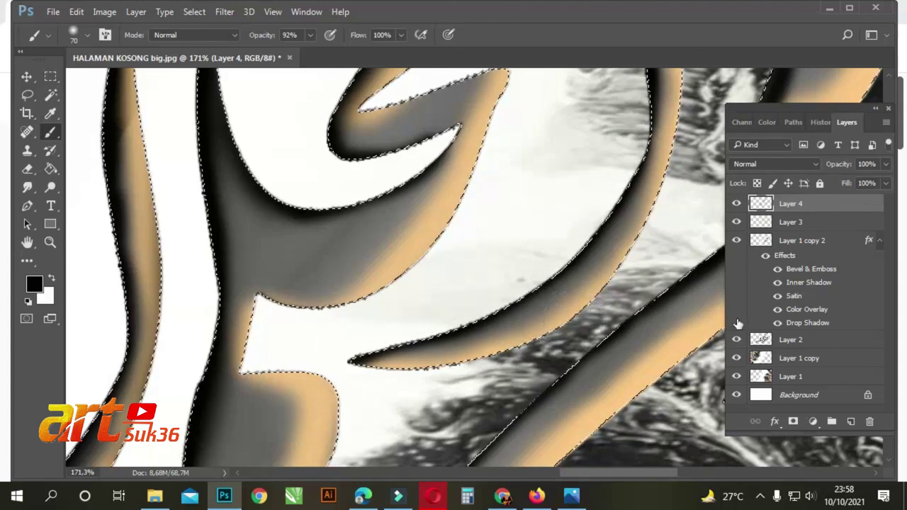
scroll(623, 170, up, 3)
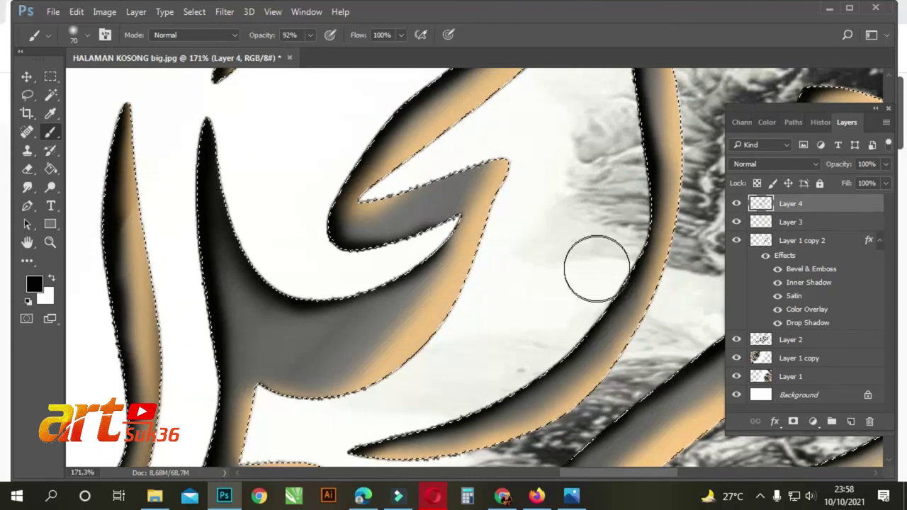
scroll(634, 166, up, 5)
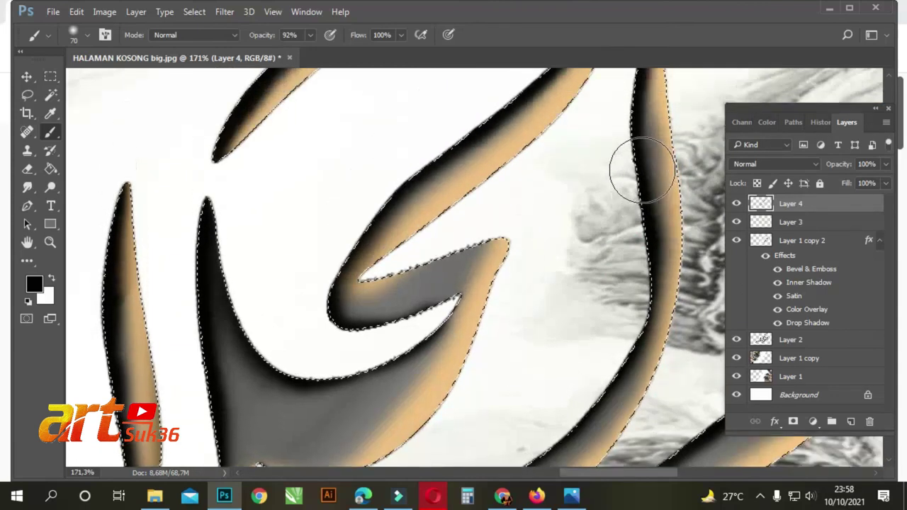
click(468, 147)
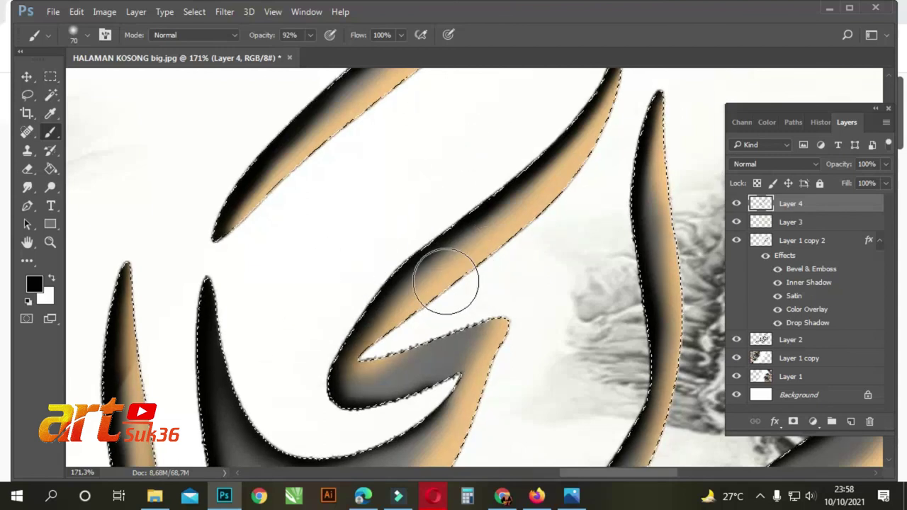
scroll(445, 281, down, 5)
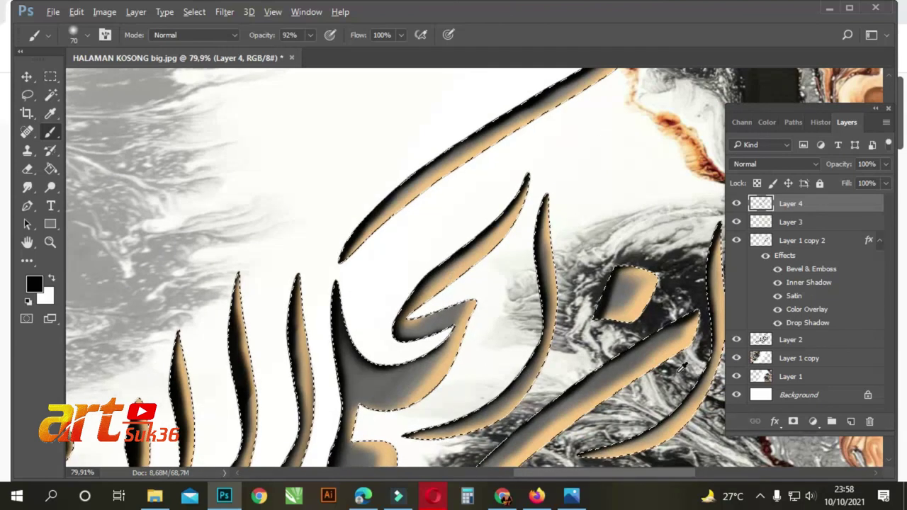
With the brush size at 45, deepen the black shading on the long diagonal stroke's upper edge and the neighbouring tail's tip
scroll(680, 367, up, 4)
scroll(680, 367, up, 4)
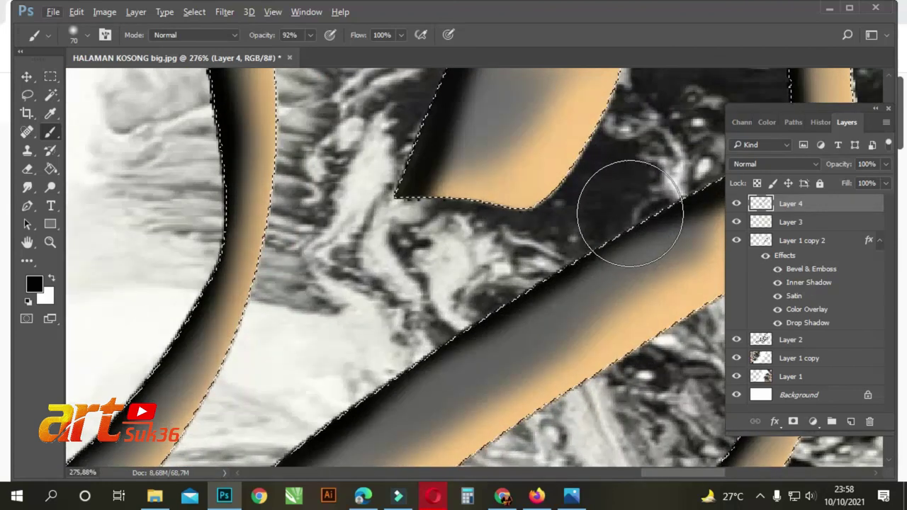
key(bracketleft)
key(bracketleft)
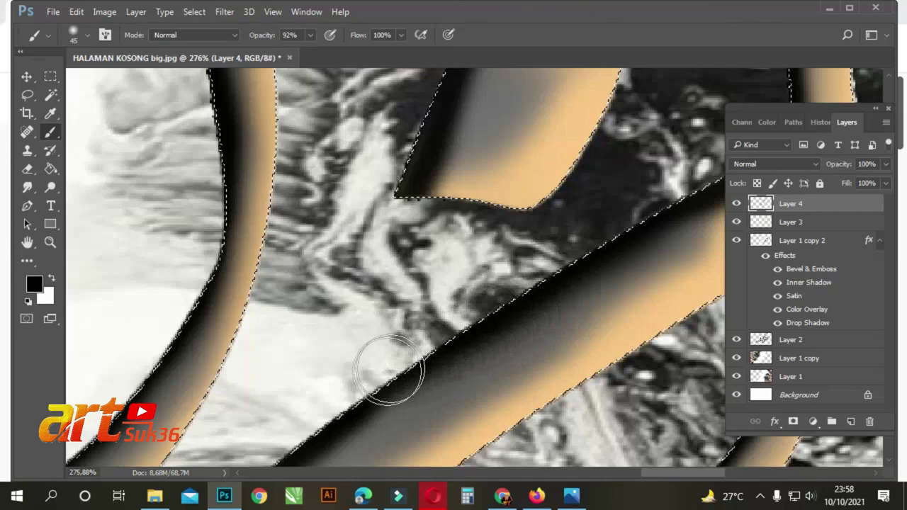
scroll(374, 395, down, 6)
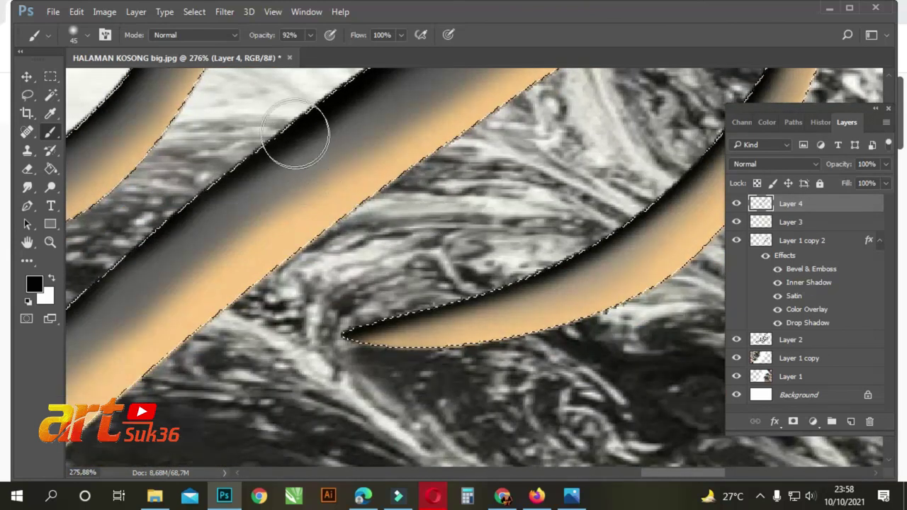
mouse_move(296, 137)
mouse_down()
mouse_move(290, 105)
mouse_move(268, 114)
mouse_move(79, 269)
mouse_up()
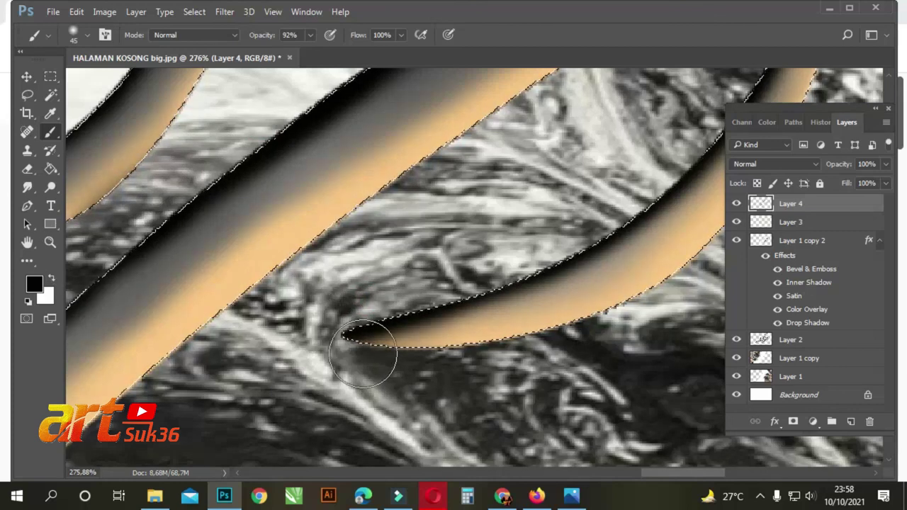
Extend the black shading down the outer edge of the long diagonal stroke's middle section to where it starts curving
scroll(411, 304, down, 5)
scroll(227, 313, left, 9)
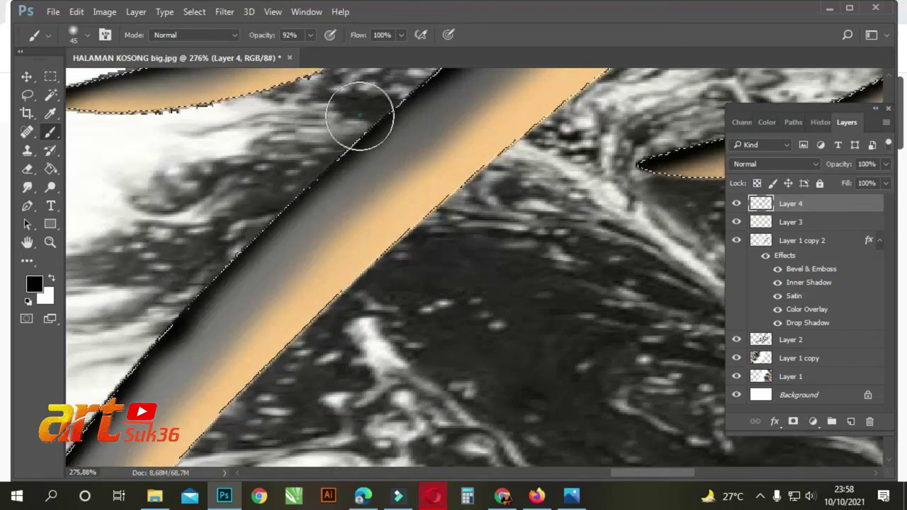
mouse_move(360, 117)
mouse_down()
mouse_move(233, 219)
mouse_move(185, 282)
mouse_up()
mouse_move(165, 311)
mouse_down()
mouse_move(116, 365)
mouse_move(115, 419)
mouse_up()
scroll(419, 298, down, 5)
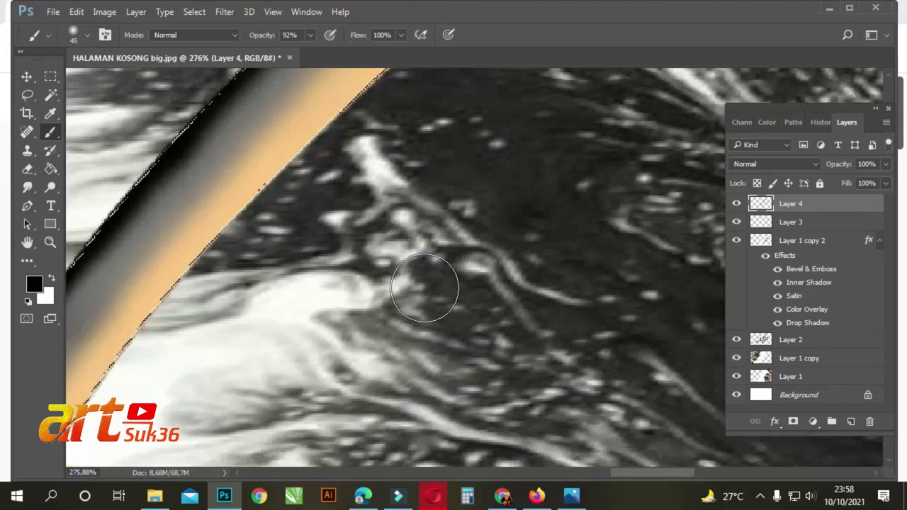
scroll(425, 281, down, 3)
scroll(360, 257, up, 5)
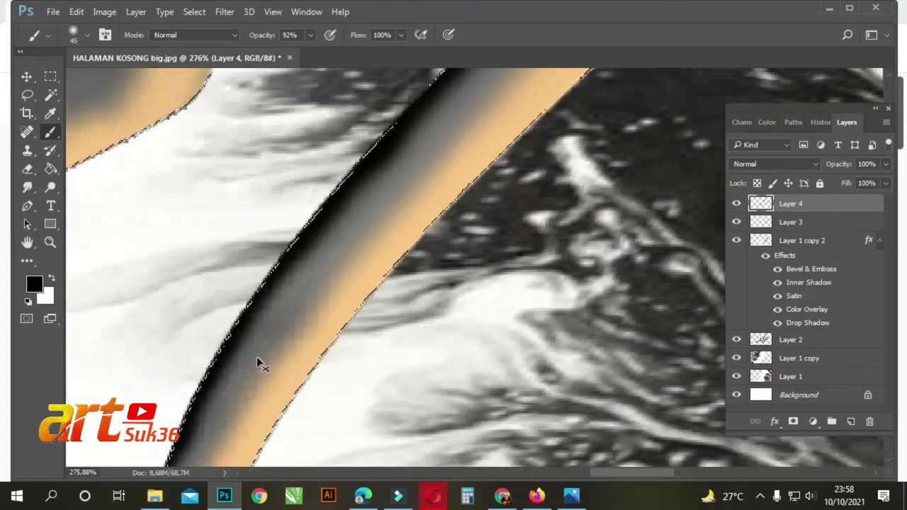
scroll(325, 255, right, 8)
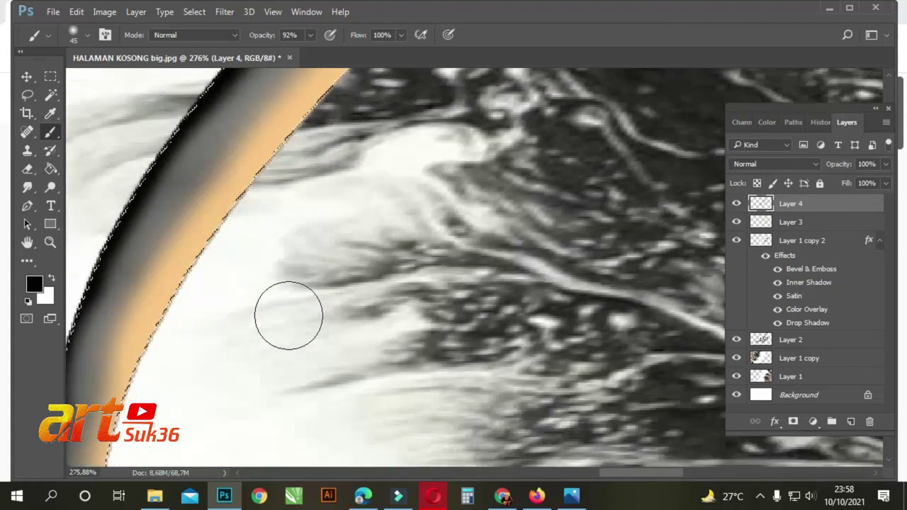
Paint black along the outer edge of the long stroke's lower curve and around its rounded end
scroll(229, 316, left, 5)
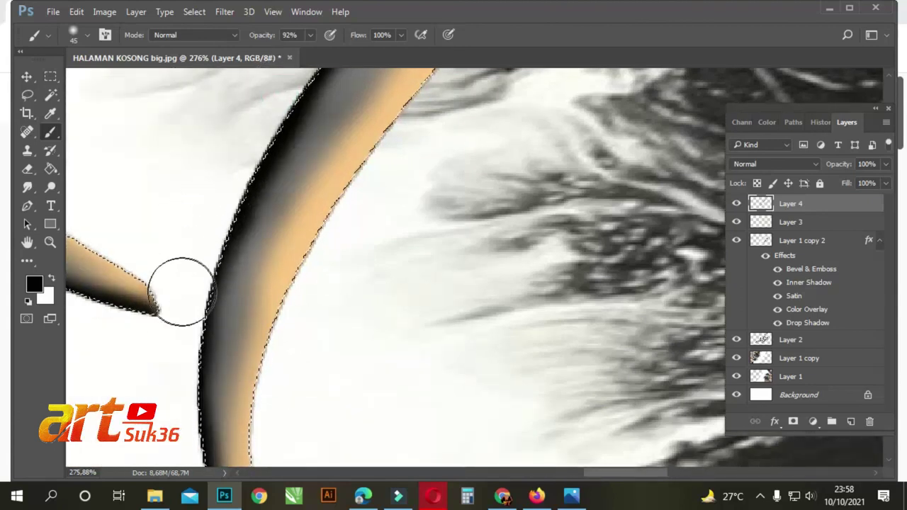
scroll(205, 270, down, 3)
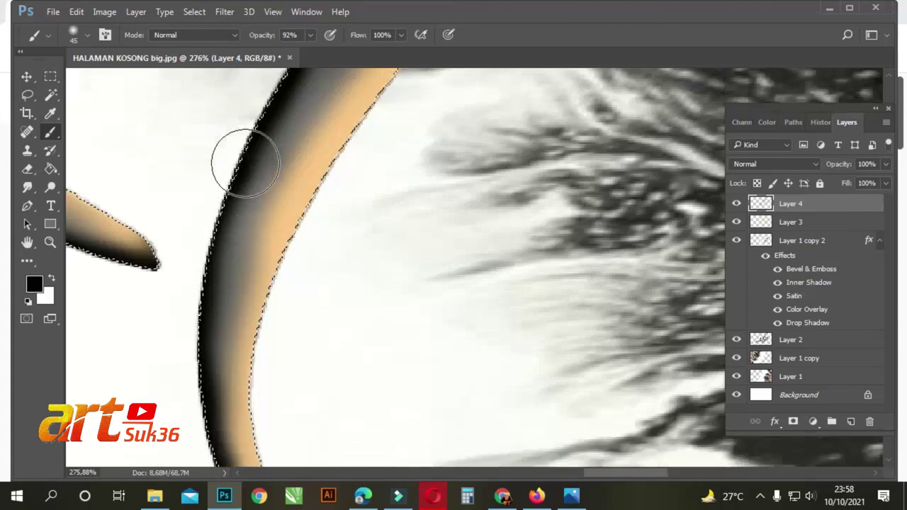
drag(198, 177, 197, 235)
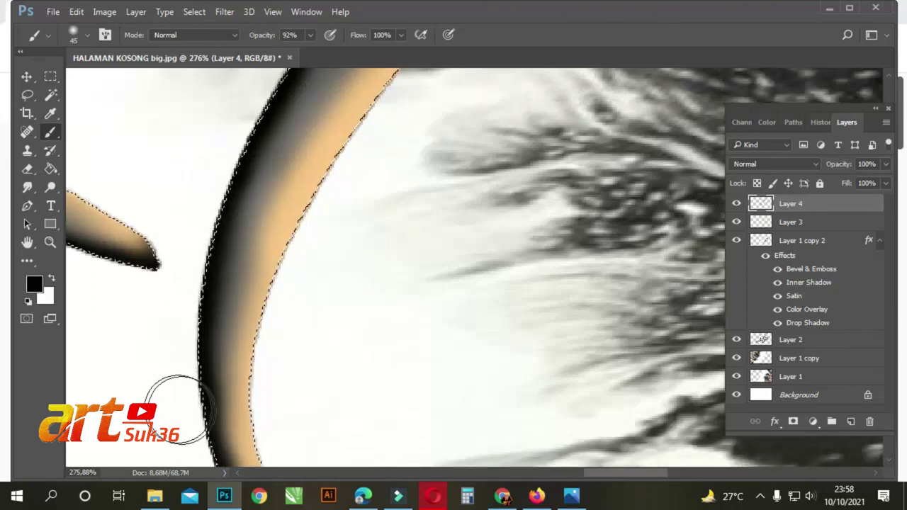
scroll(330, 125, down, 5)
scroll(327, 80, down, 2)
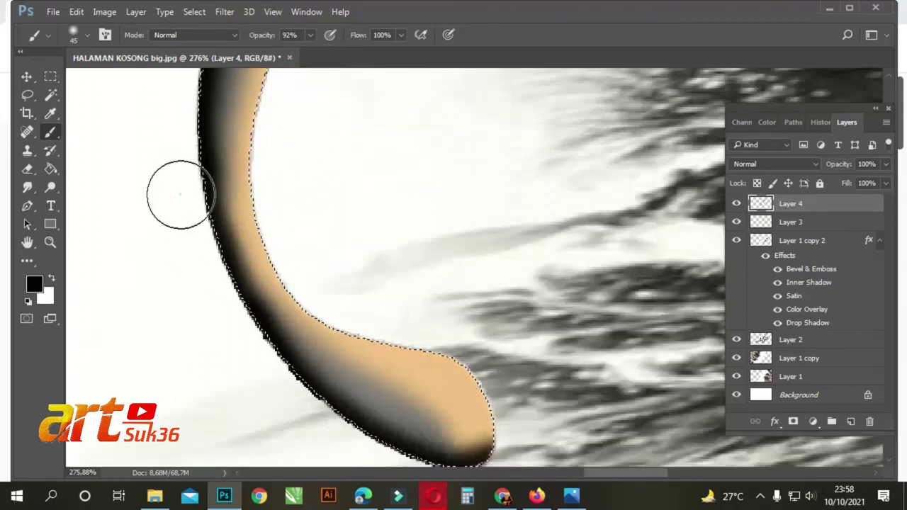
mouse_move(217, 314)
mouse_down()
mouse_move(313, 419)
mouse_move(454, 453)
mouse_up()
mouse_move(368, 450)
mouse_down()
mouse_move(464, 480)
mouse_move(508, 466)
mouse_move(528, 419)
mouse_up()
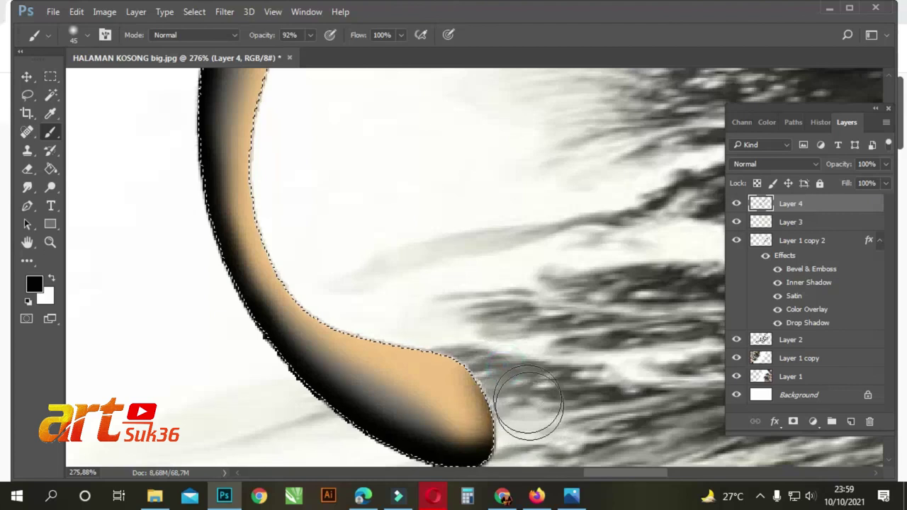
drag(428, 296, 502, 347)
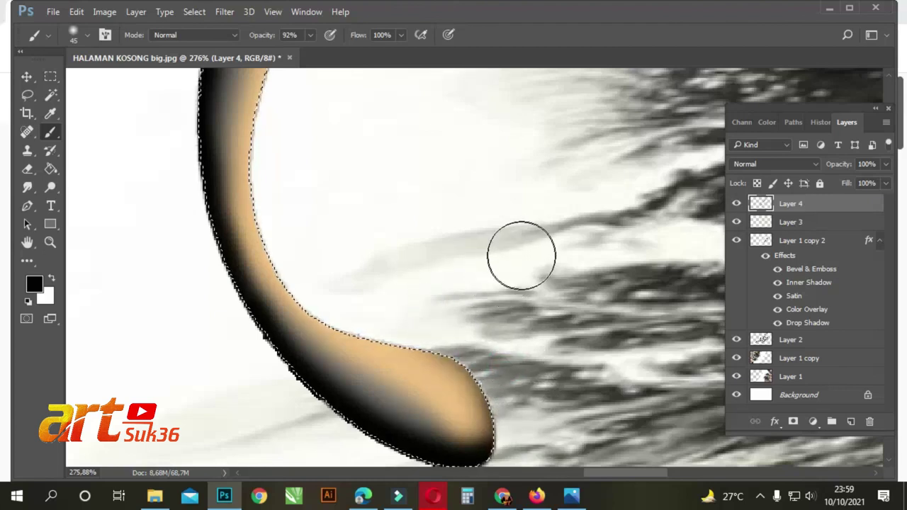
Clear the selection around the lettering
scroll(524, 254, right, 5)
scroll(524, 254, down, 10)
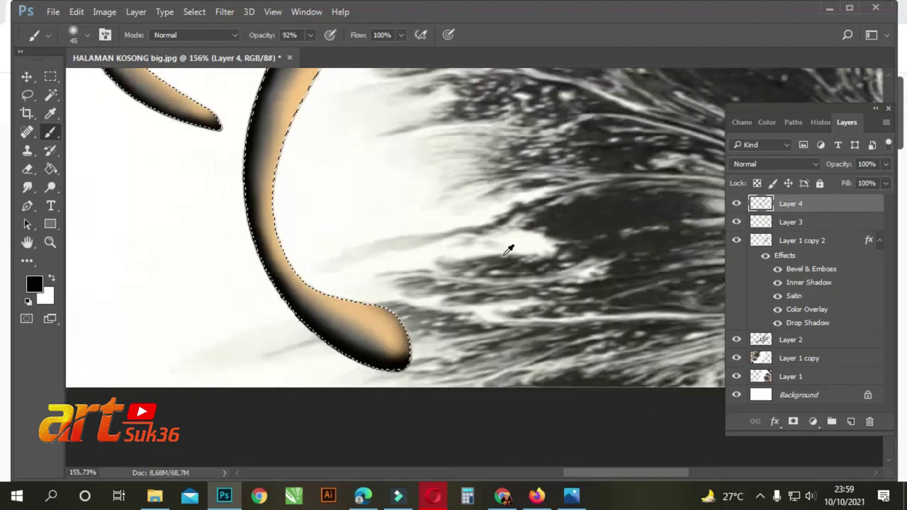
scroll(473, 262, down, 2)
scroll(473, 261, up, 1)
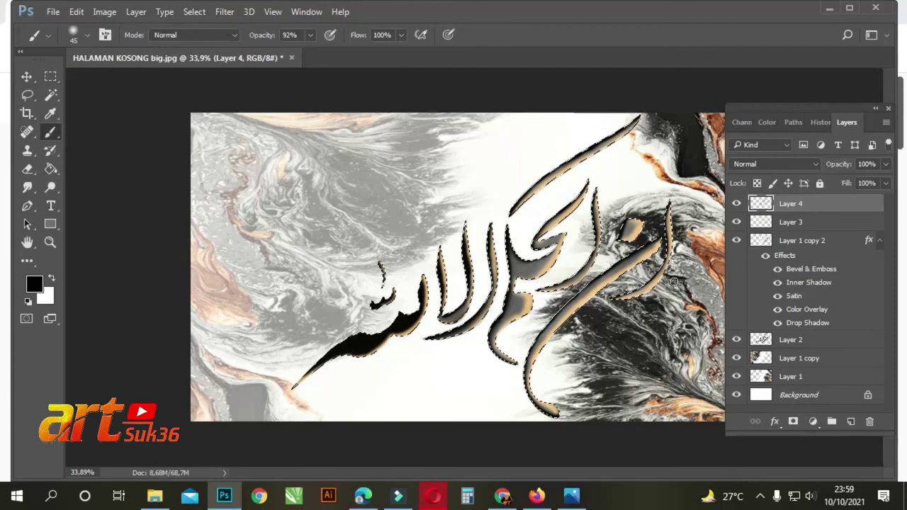
key(ctrl+d)
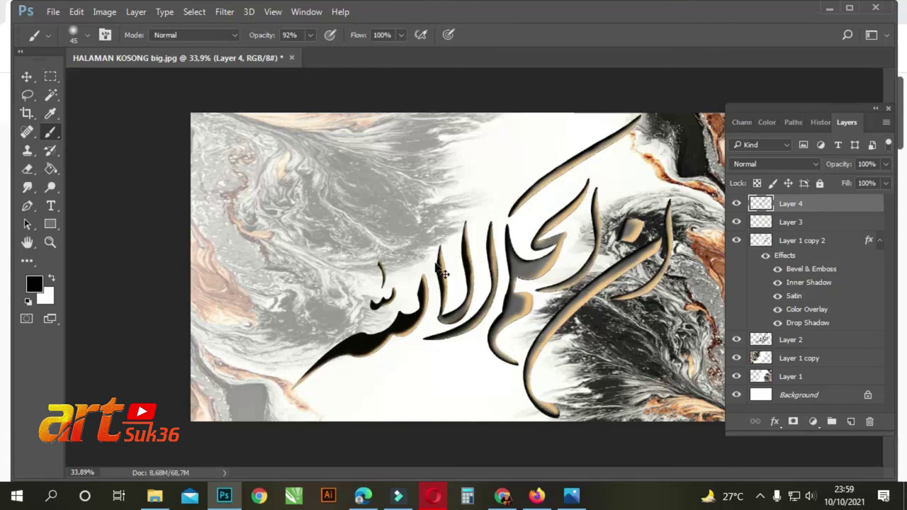
Examine the shaded lettering against the marble background, both close up and across the whole artwork
scroll(652, 325, up, 2)
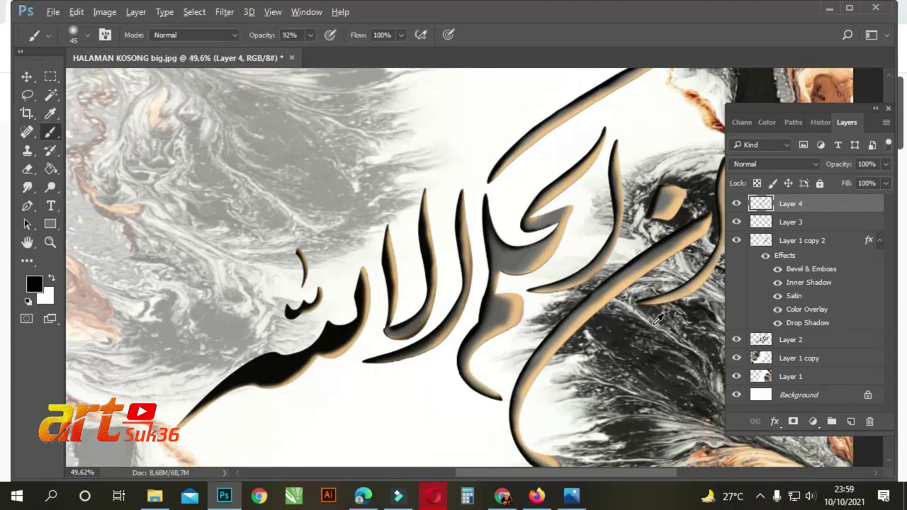
scroll(649, 309, down, 3)
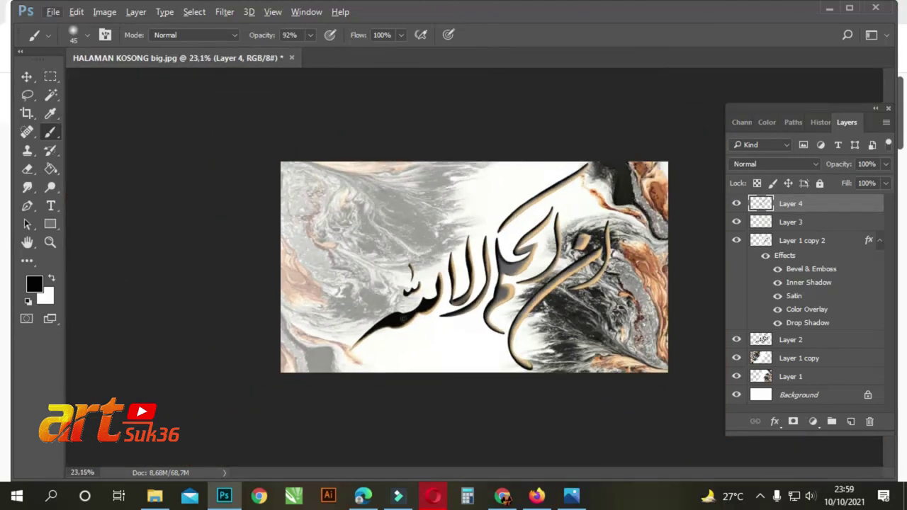
click(26, 76)
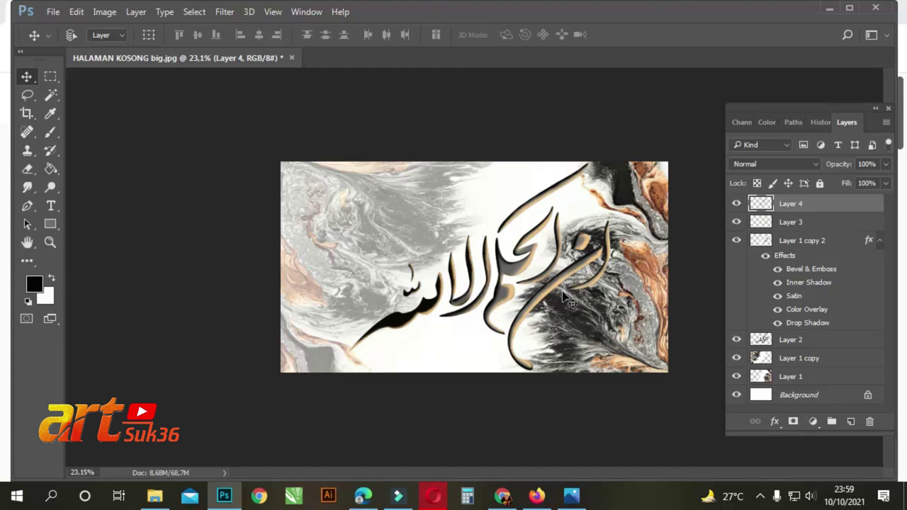
scroll(564, 292, up, 5)
scroll(604, 340, up, 4)
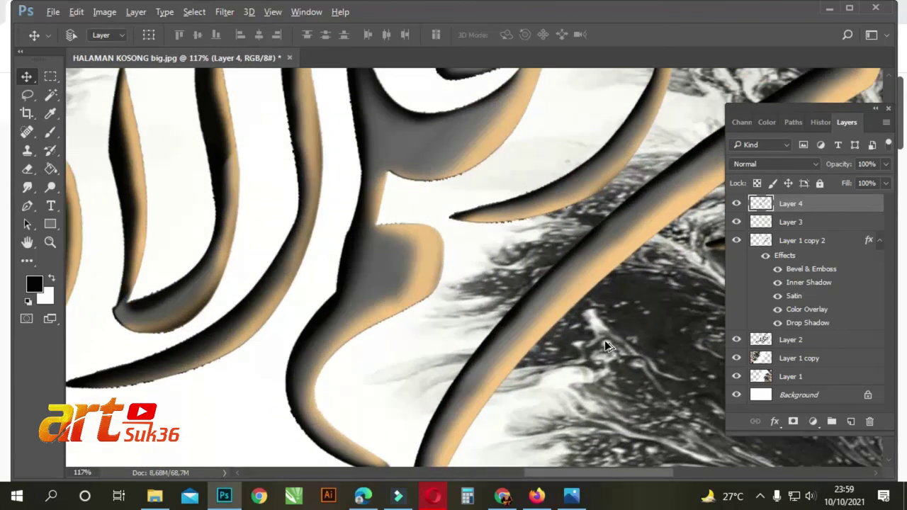
scroll(604, 340, up, 3)
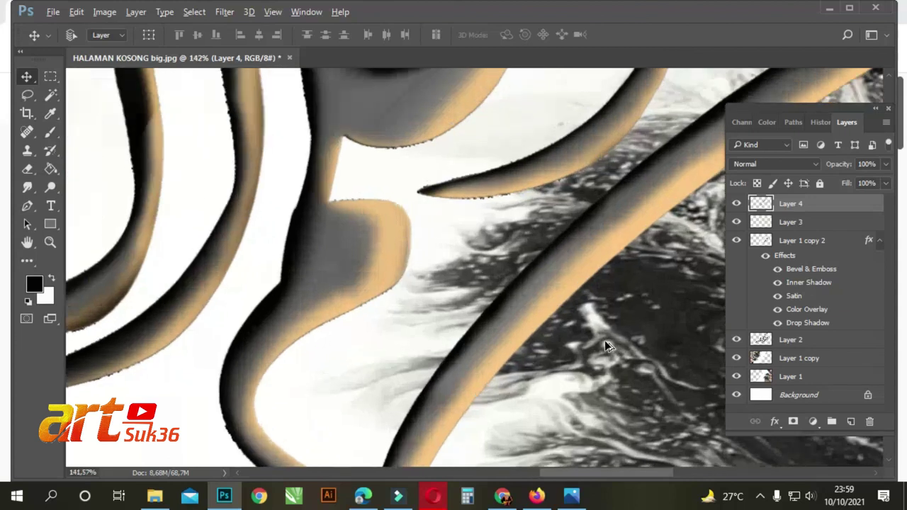
scroll(605, 340, down, 12)
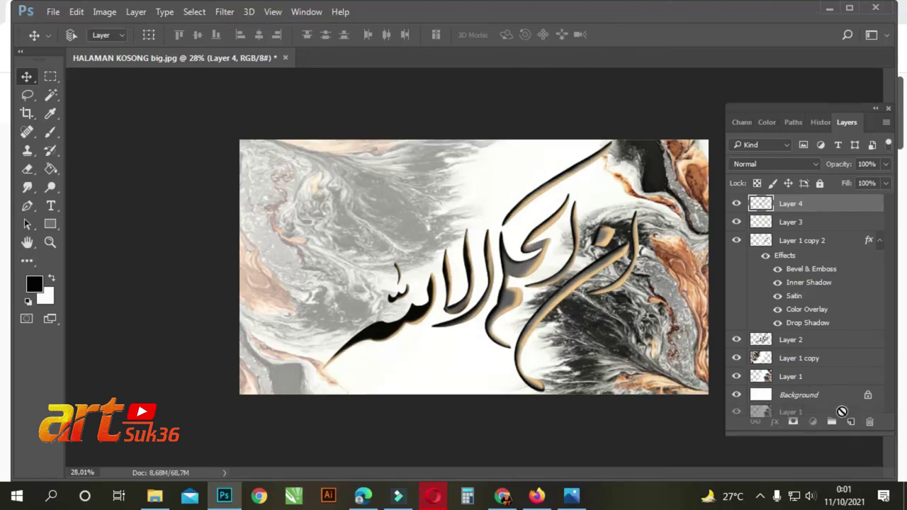
Duplicate Layer 1 and move the copy above Layer 4 to the top of the layer stack
drag(852, 421, 852, 423)
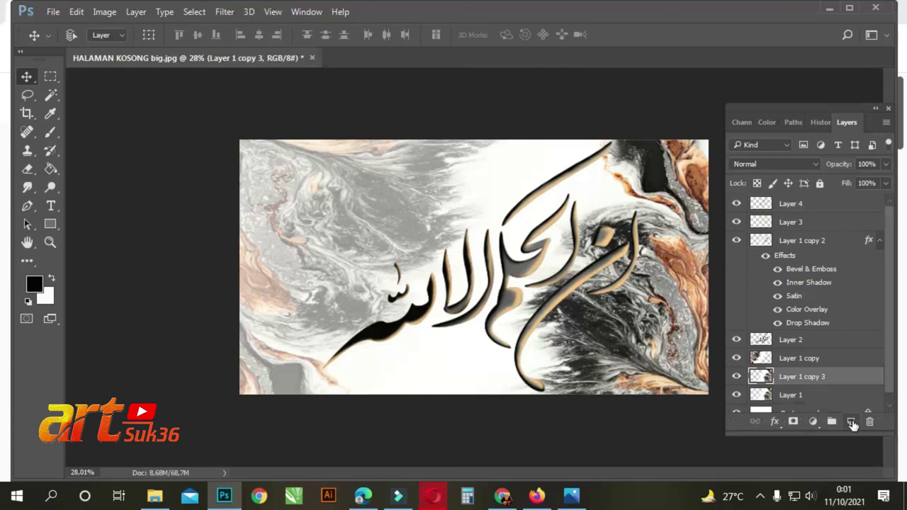
drag(794, 372, 809, 203)
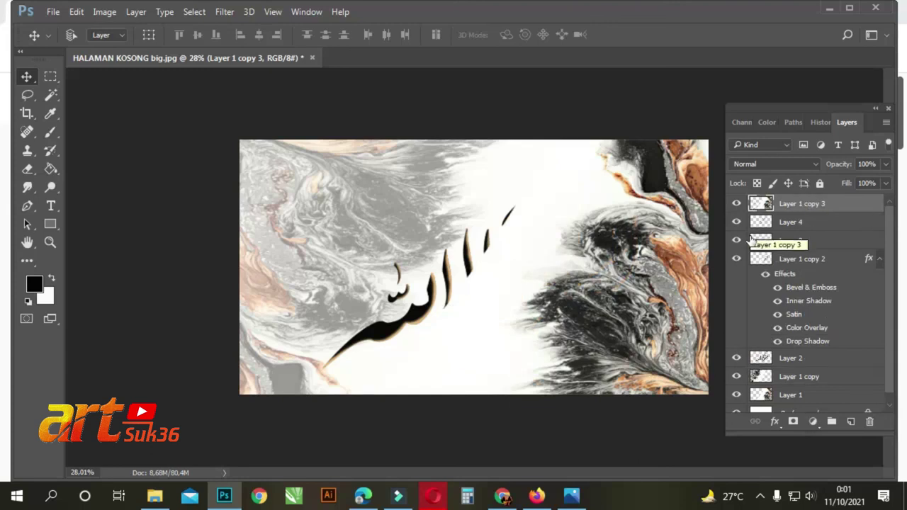
Add a layer mask to Layer 1 copy 3 and paint it black at size 700 and 46% opacity to partly reveal the covered lettering
click(794, 421)
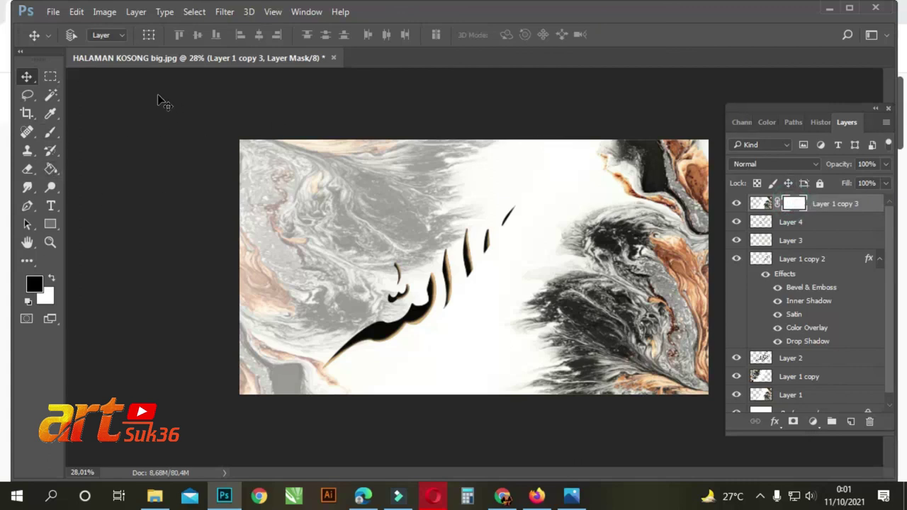
click(50, 134)
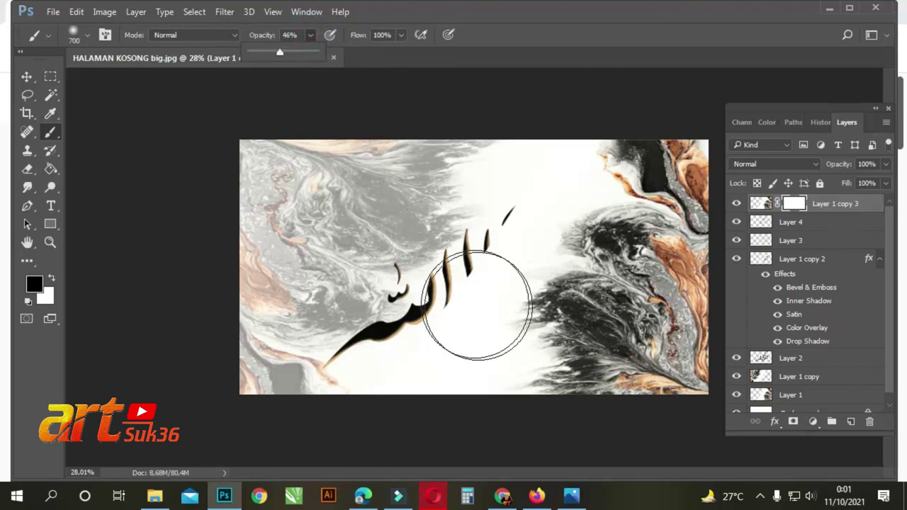
click(484, 260)
mouse_move(484, 260)
mouse_down()
mouse_move(559, 201)
mouse_move(615, 182)
mouse_move(620, 205)
mouse_move(622, 188)
mouse_move(605, 237)
mouse_move(611, 265)
mouse_move(530, 357)
mouse_move(474, 390)
mouse_move(459, 358)
mouse_move(439, 375)
mouse_move(420, 363)
mouse_move(411, 386)
mouse_up()
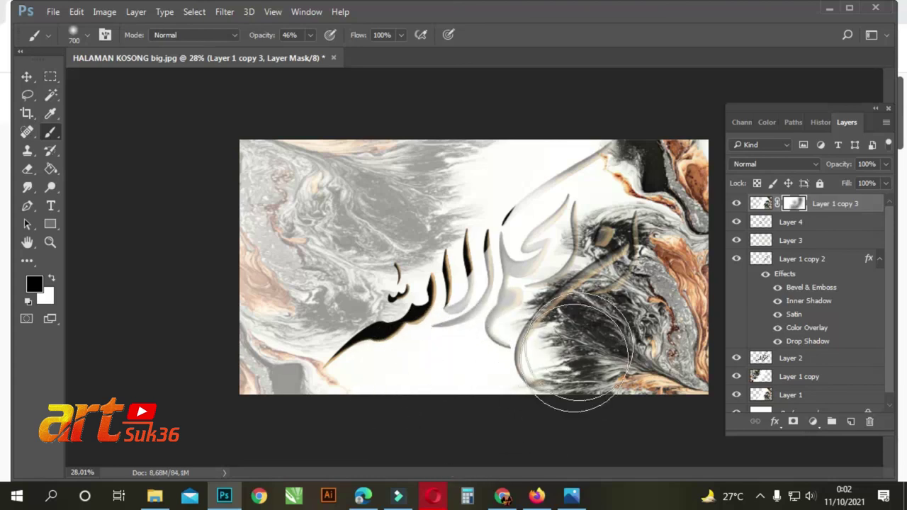
mouse_move(593, 274)
mouse_down()
mouse_move(601, 188)
mouse_move(546, 222)
mouse_move(536, 248)
mouse_move(542, 223)
mouse_move(522, 349)
mouse_up()
key(ctrl+z)
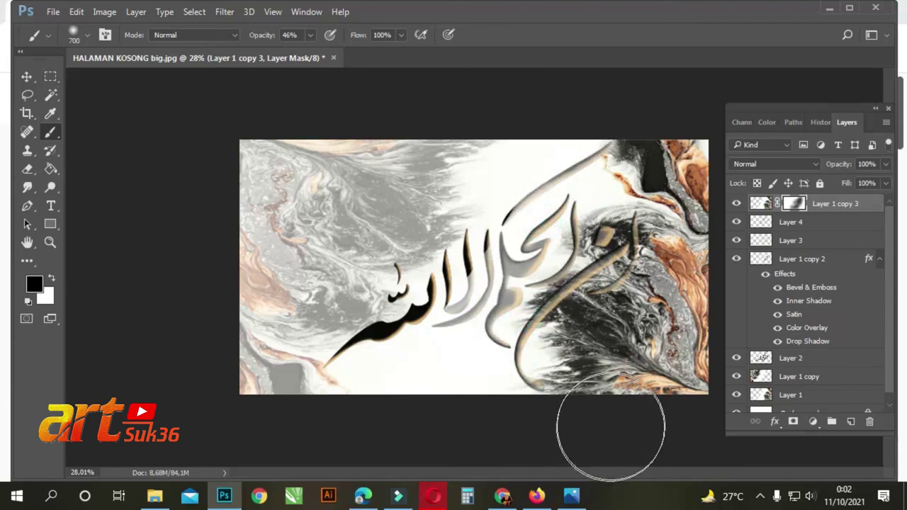
Mask more of the marble copy over the long stroke's lower end and middle uprights, reducing the brush to 500 for the last touch
click(562, 398)
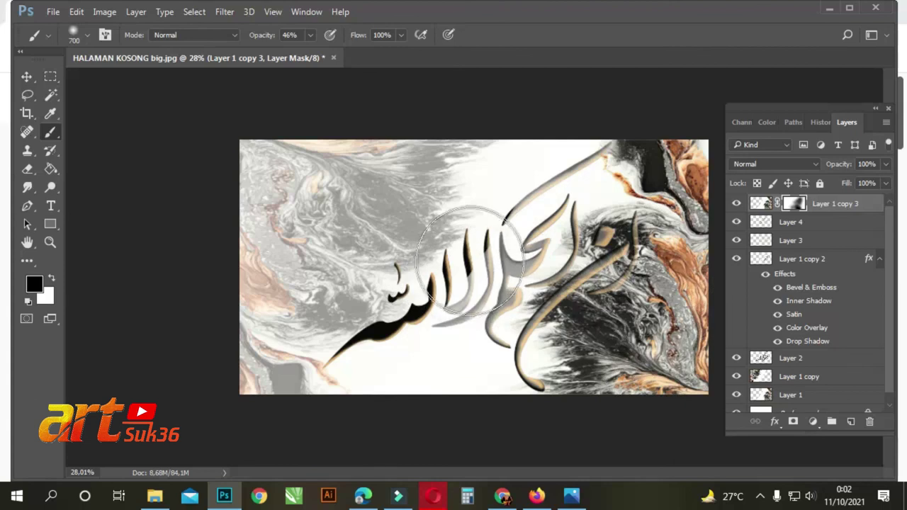
click(475, 260)
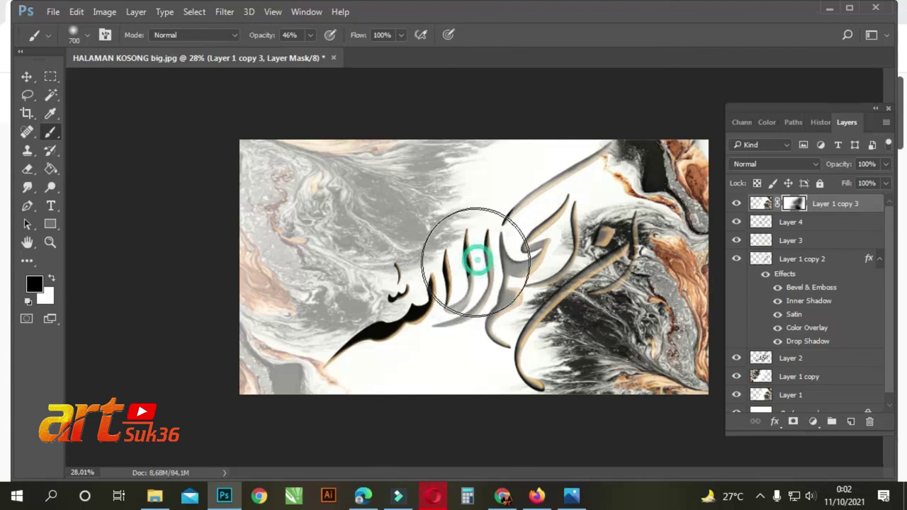
click(457, 300)
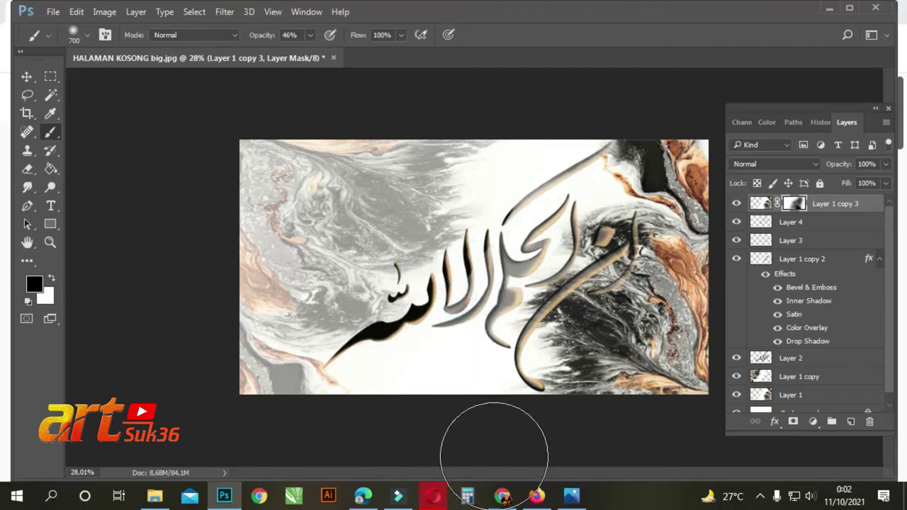
key(bracketleft)
key(bracketleft)
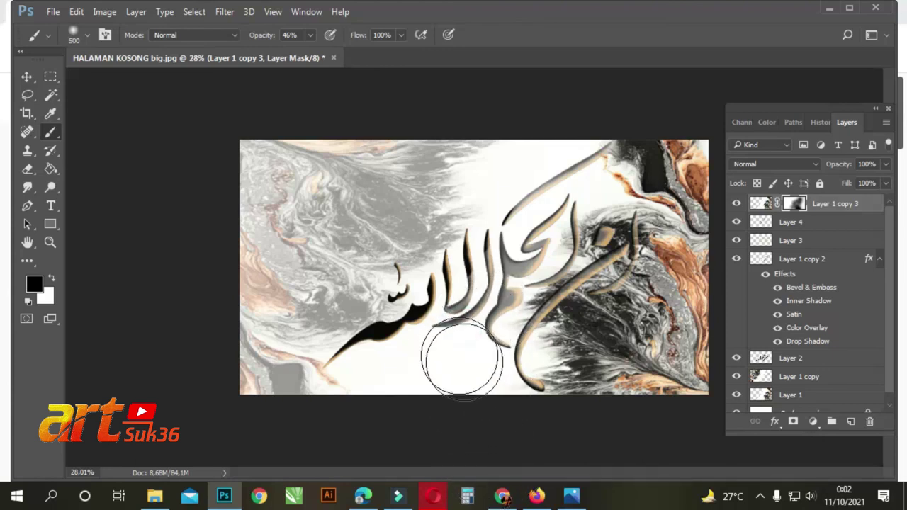
click(488, 324)
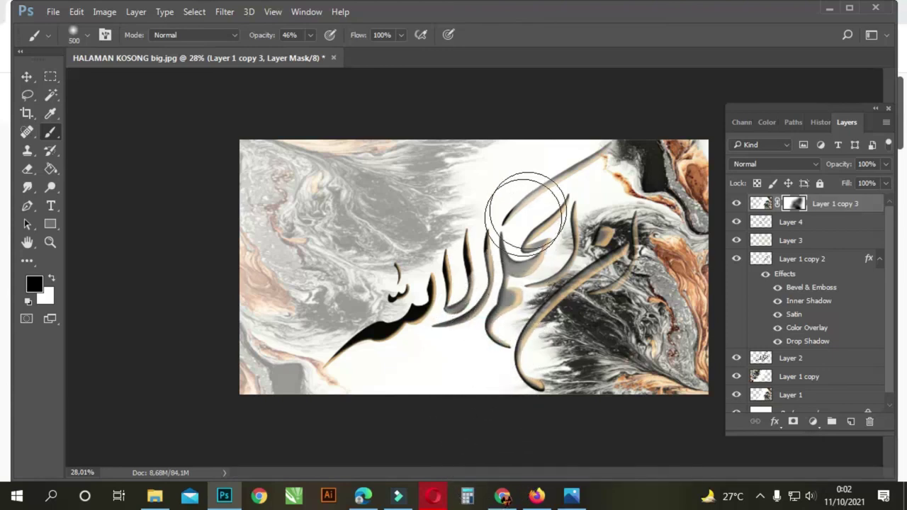